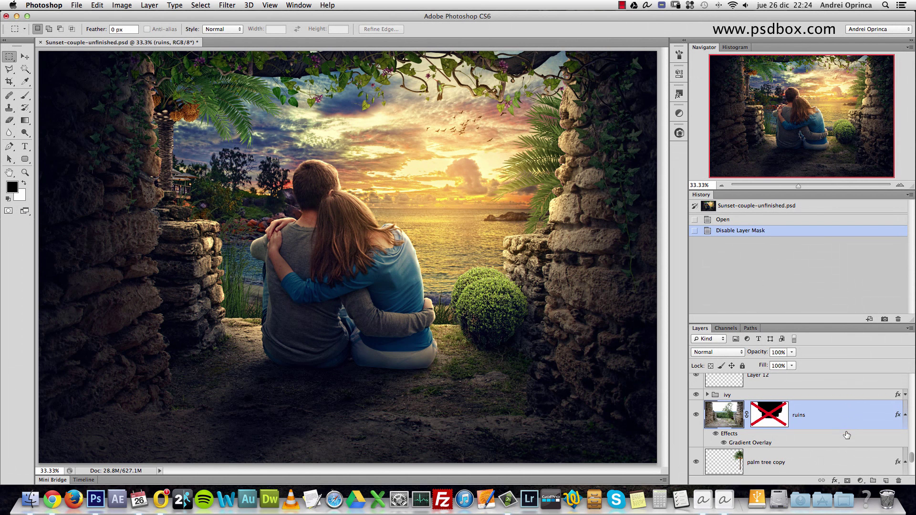
pyautogui.scroll(5, 913, 453)
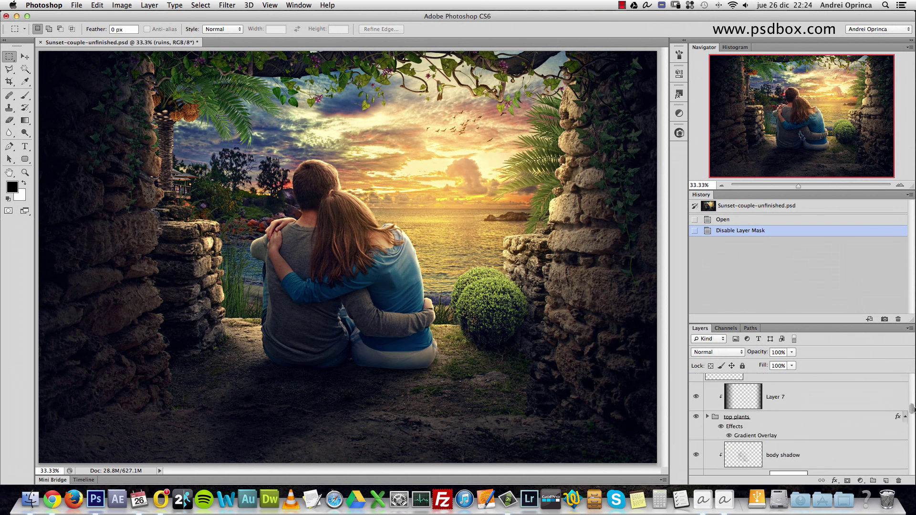
pyautogui.moveTo(913, 441); pyautogui.dragTo(913, 468)
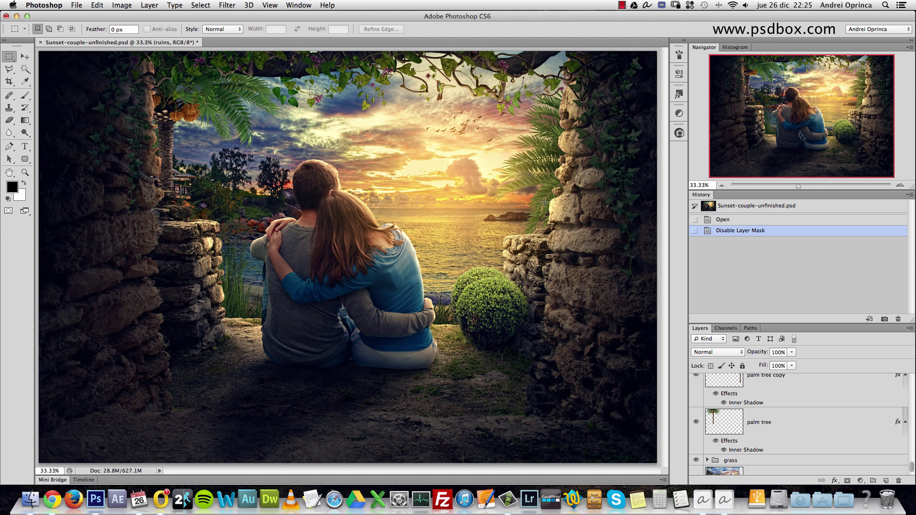
# Step: Open ruins_42__by_greenleaf_stock.jpg from the Sunset folder and convert its Background into a regular layer
pyautogui.press('super+o')
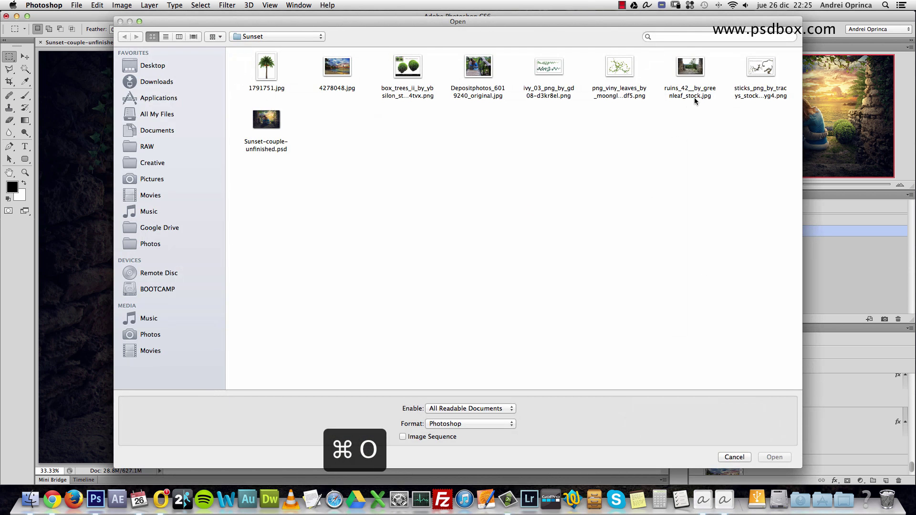
pyautogui.click(695, 98)
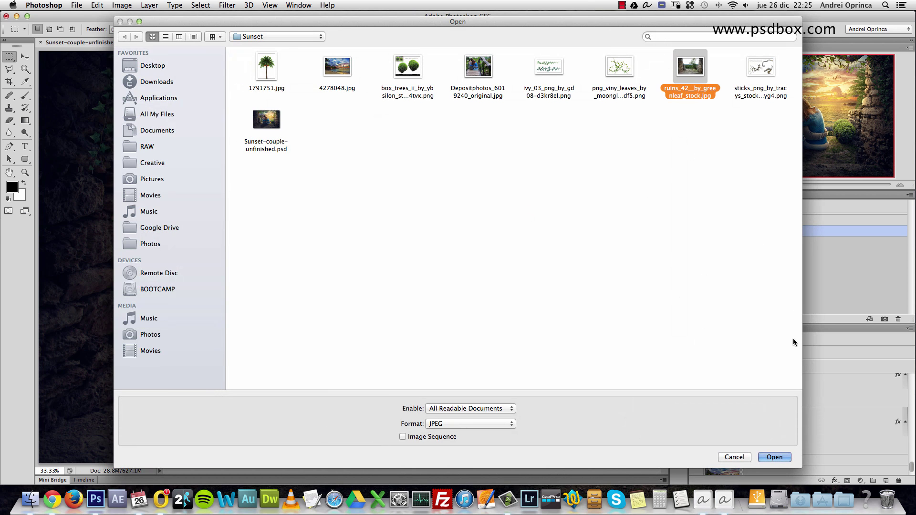
pyautogui.click(776, 457)
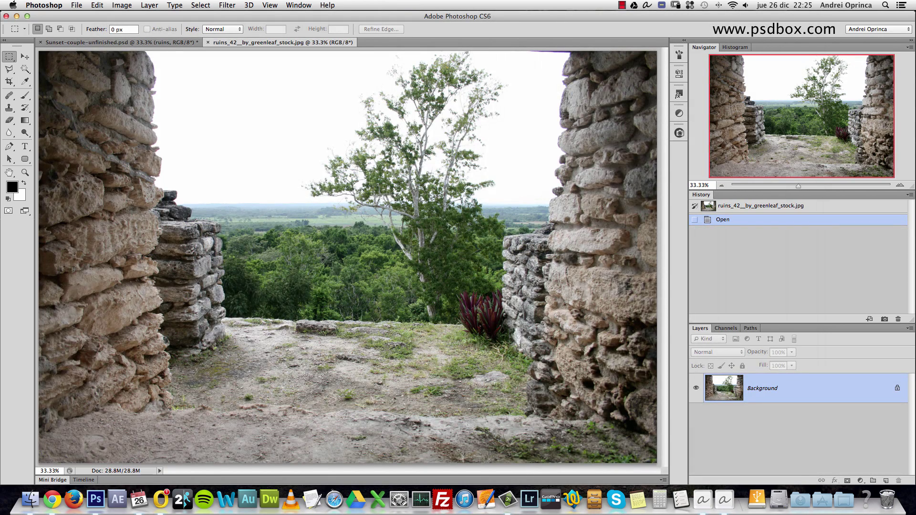
pyautogui.press('super+minus')
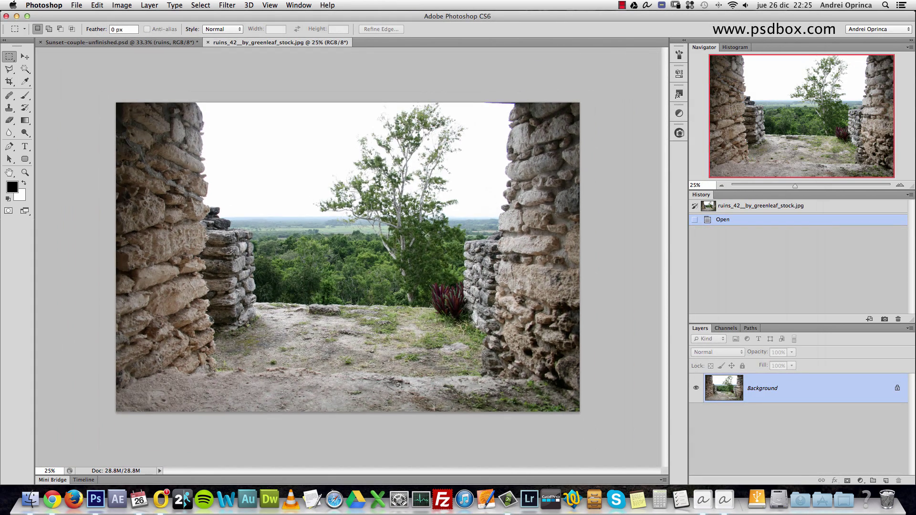
pyautogui.keyDown('super'); pyautogui.click(491, 224); pyautogui.keyUp('super')
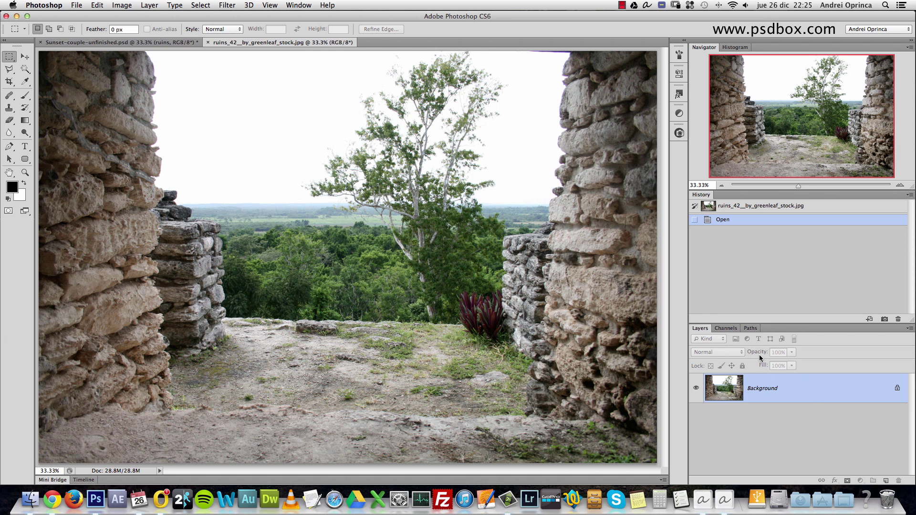
pyautogui.keyDown('alt'); pyautogui.doubleClick(803, 391); pyautogui.keyUp('alt')
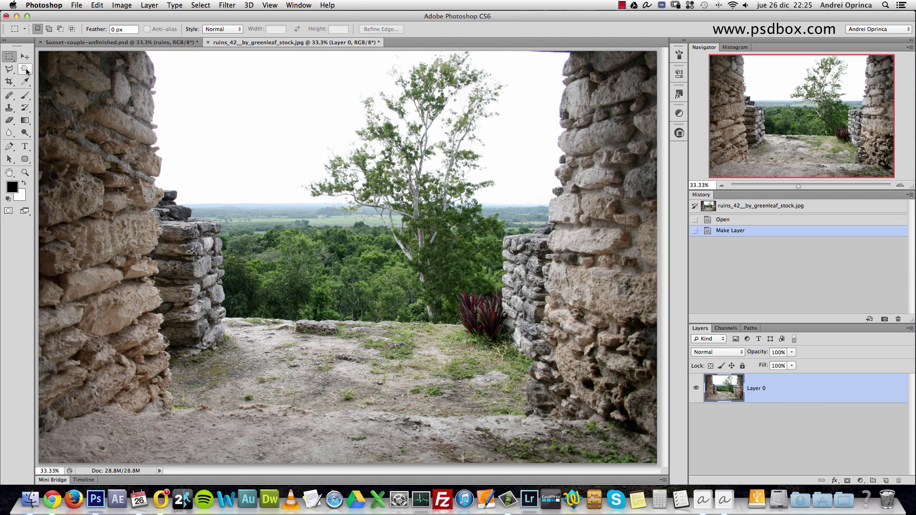
# Step: Select the sky, tree and forest between the ruin walls with the Quick Selection tool
pyautogui.moveTo(24, 69)
pyautogui.mouseDown()
pyautogui.moveTo(60, 78)
pyautogui.moveTo(71, 66)
pyautogui.mouseUp()
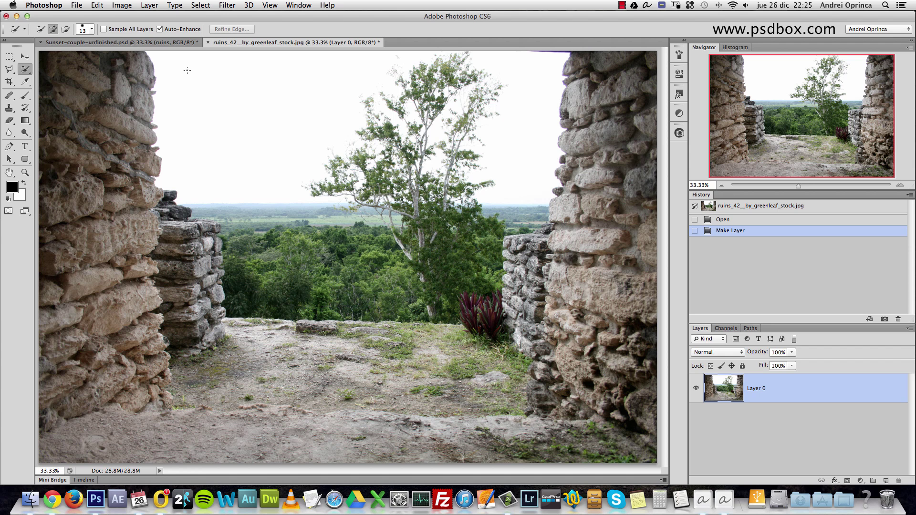
pyautogui.moveTo(166, 57)
pyautogui.mouseDown()
pyautogui.moveTo(199, 107)
pyautogui.moveTo(230, 124)
pyautogui.moveTo(291, 122)
pyautogui.mouseUp()
pyautogui.moveTo(345, 142); pyautogui.dragTo(353, 138)
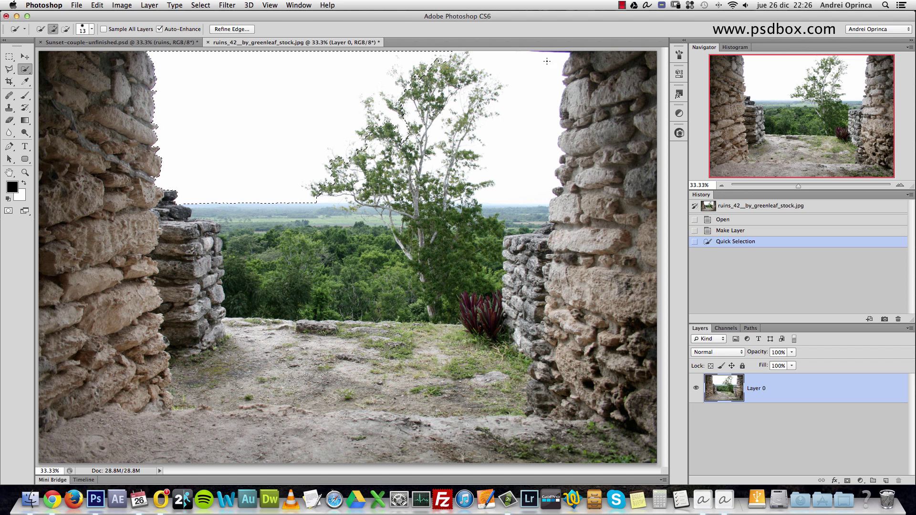
pyautogui.moveTo(547, 62)
pyautogui.mouseDown()
pyautogui.moveTo(516, 172)
pyautogui.moveTo(473, 196)
pyautogui.moveTo(401, 191)
pyautogui.moveTo(355, 217)
pyautogui.moveTo(434, 224)
pyautogui.moveTo(465, 207)
pyautogui.moveTo(520, 218)
pyautogui.moveTo(484, 227)
pyautogui.moveTo(439, 263)
pyautogui.moveTo(467, 279)
pyautogui.moveTo(285, 254)
pyautogui.mouseUp()
# Step: Clean up the selection edge along the stones of the small left-hand wall, adding and subtracting spots where needed
pyautogui.press('super+space')
pyautogui.moveTo(192, 229)
pyautogui.mouseDown()
pyautogui.moveTo(244, 237)
pyautogui.moveTo(236, 219)
pyautogui.moveTo(205, 215)
pyautogui.moveTo(252, 230)
pyautogui.moveTo(229, 235)
pyautogui.moveTo(262, 252)
pyautogui.moveTo(276, 294)
pyautogui.moveTo(270, 266)
pyautogui.moveTo(250, 253)
pyautogui.mouseUp()
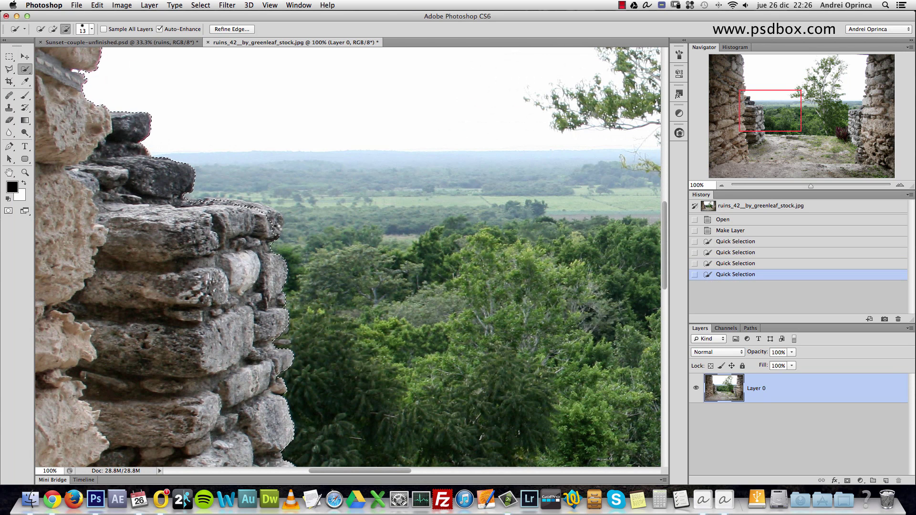
pyautogui.click(277, 226)
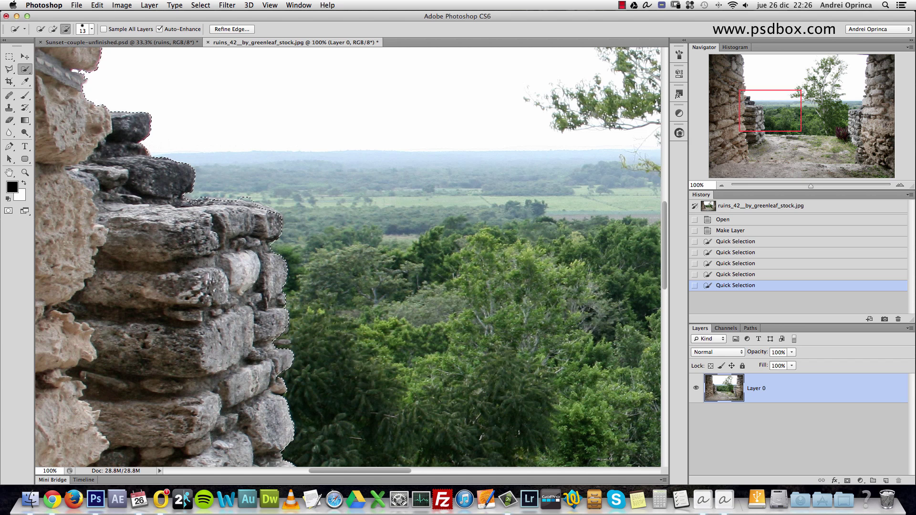
pyautogui.keyDown('alt'); pyautogui.click(273, 196); pyautogui.keyUp('alt')
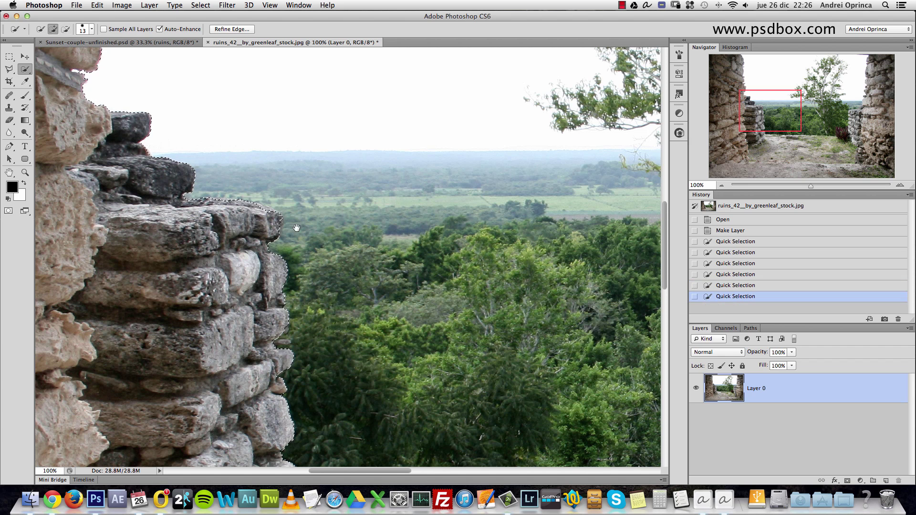
# Step: Subtract the grass, the lower part of the purple plant and the adjoining wall stones from the selection
pyautogui.moveTo(317, 343)
pyautogui.mouseDown()
pyautogui.moveTo(317, 251)
pyautogui.moveTo(298, 201)
pyautogui.mouseUp()
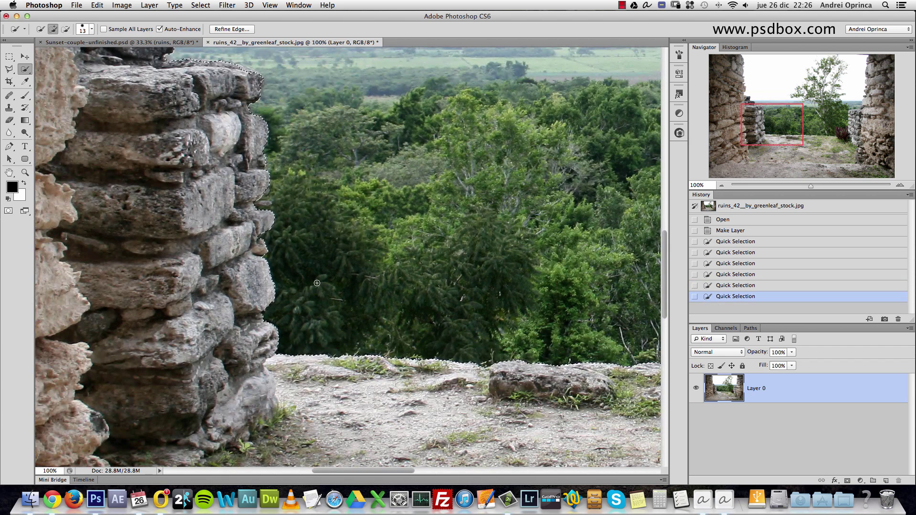
pyautogui.moveTo(577, 296); pyautogui.dragTo(309, 271)
pyautogui.hscroll(10, 538, 241)
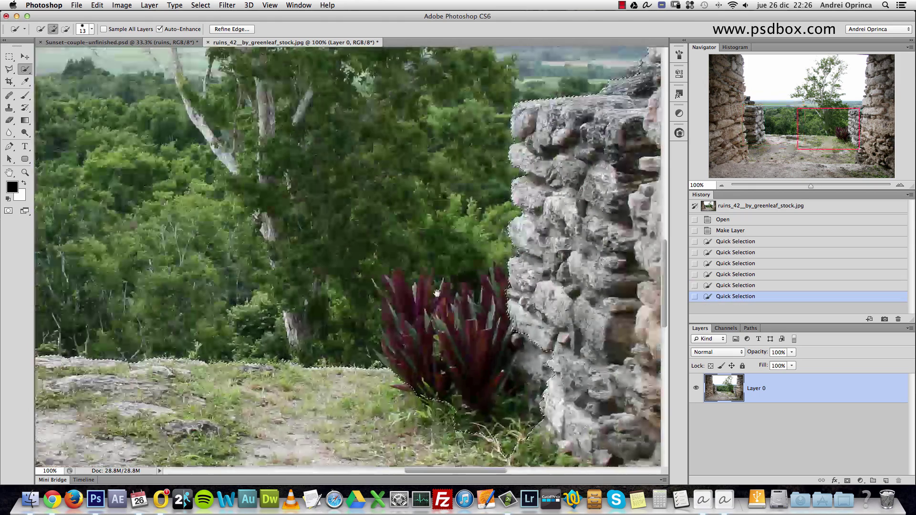
pyautogui.scroll(-5, 544, 285)
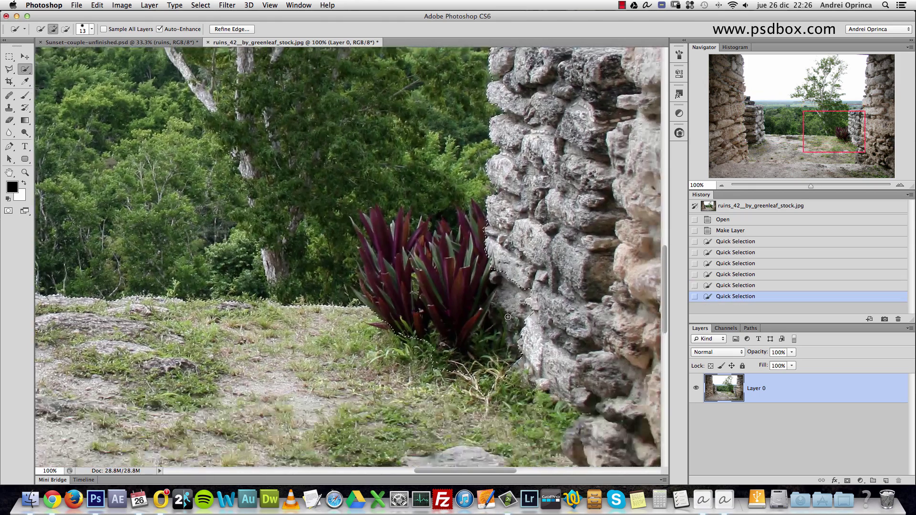
pyautogui.press('alt')
pyautogui.moveTo(484, 382)
pyautogui.keyDown('alt'); pyautogui.mouseDown()
pyautogui.moveTo(518, 284)
pyautogui.moveTo(513, 317)
pyautogui.moveTo(445, 355)
pyautogui.moveTo(494, 306)
pyautogui.moveTo(383, 332)
pyautogui.moveTo(367, 314)
pyautogui.moveTo(430, 313)
pyautogui.mouseUp(); pyautogui.keyUp('alt')
pyautogui.keyDown('alt'); pyautogui.moveTo(481, 301); pyautogui.dragTo(505, 332); pyautogui.keyUp('alt')
pyautogui.press('alt')
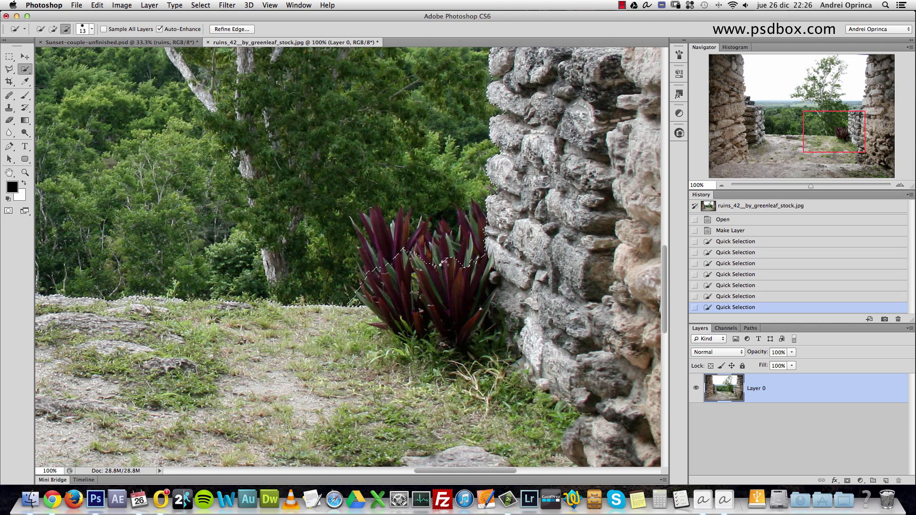
pyautogui.keyDown('alt'); pyautogui.click(444, 263); pyautogui.keyUp('alt')
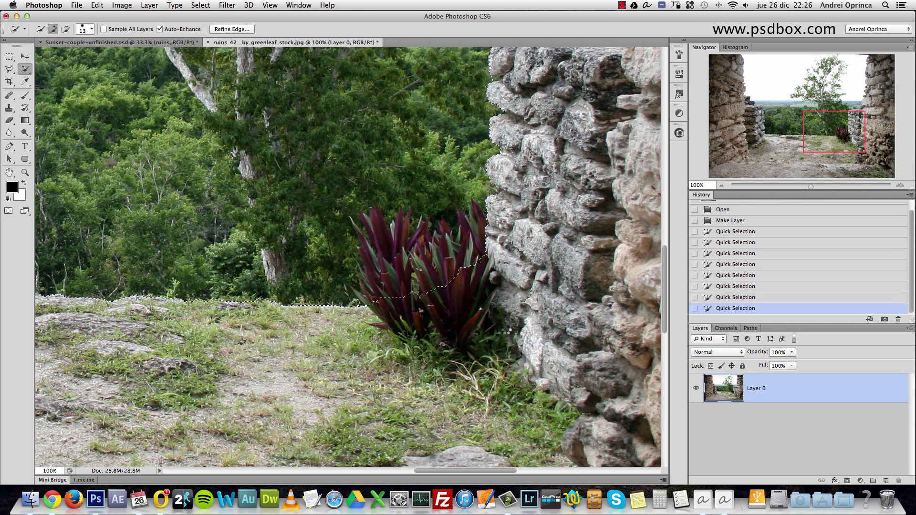
pyautogui.keyDown('alt'); pyautogui.click(533, 289); pyautogui.keyUp('alt')
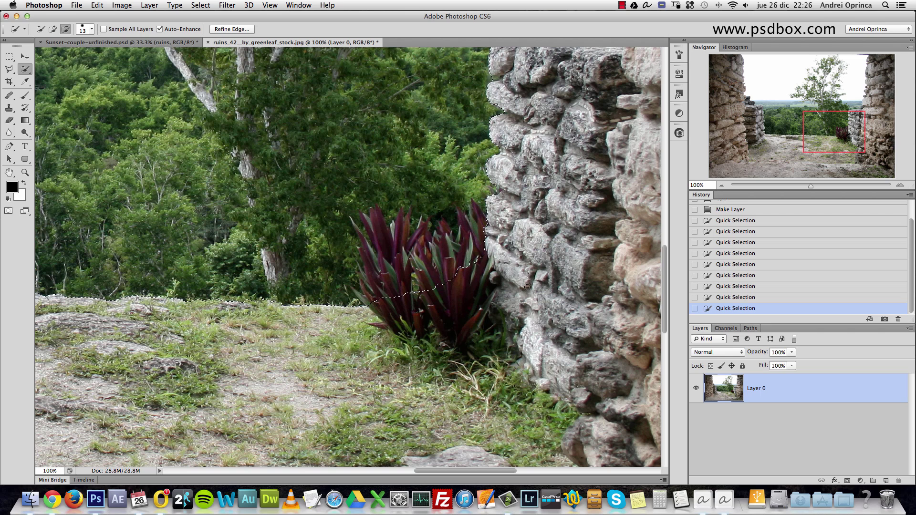
pyautogui.keyDown('alt'); pyautogui.click(396, 230); pyautogui.keyUp('alt')
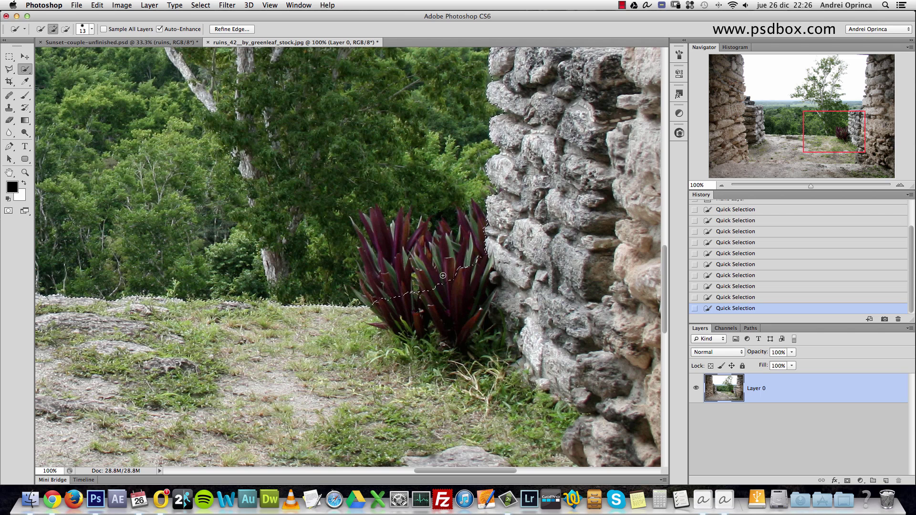
# Step: Fine-tune the selection boundary running across the leaves of the purple plant beside the right-hand wall
pyautogui.keyDown('alt'); pyautogui.click(377, 180); pyautogui.keyUp('alt')
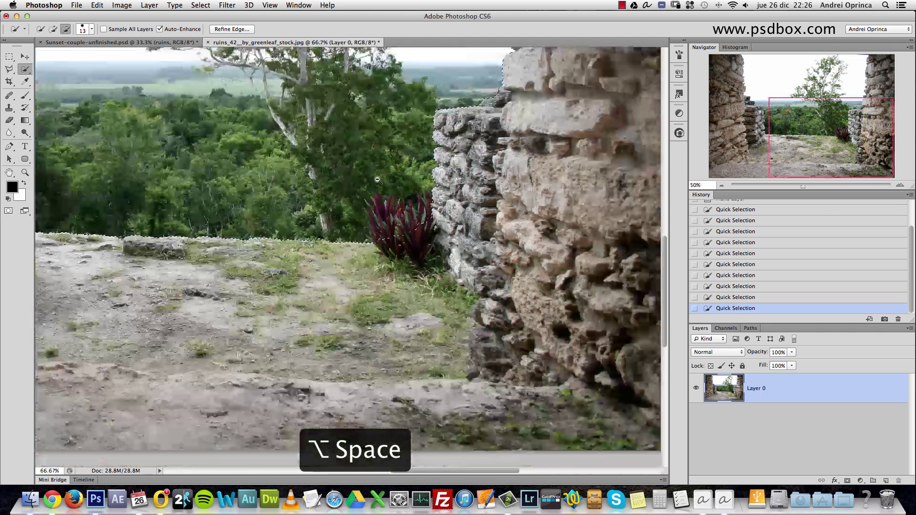
pyautogui.keyDown('alt'); pyautogui.click(377, 180); pyautogui.keyUp('alt')
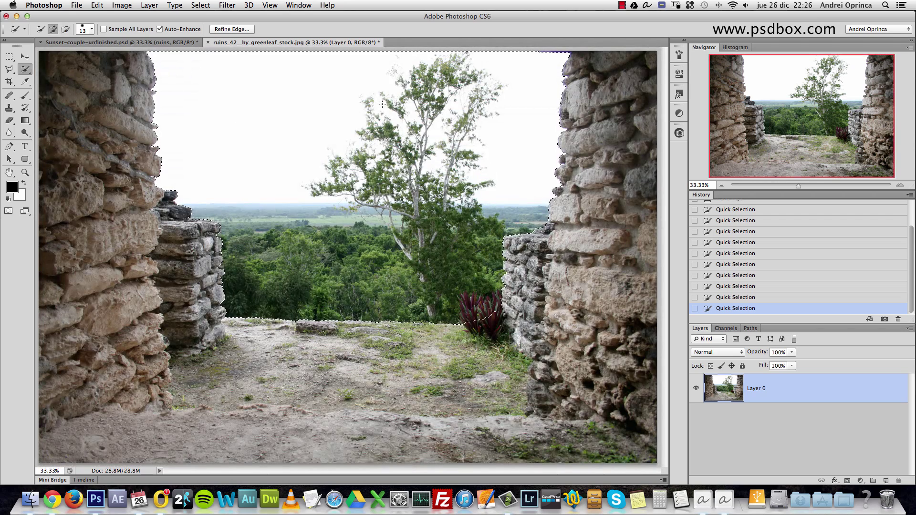
pyautogui.keyDown('alt'); pyautogui.click(486, 310); pyautogui.keyUp('alt')
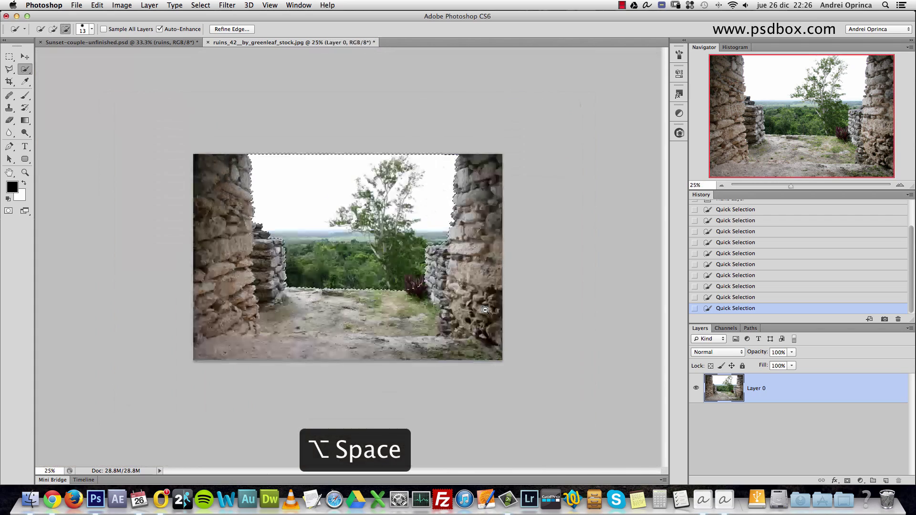
pyautogui.keyDown('super'); pyautogui.click(486, 311); pyautogui.keyUp('super')
pyautogui.keyDown('super'); pyautogui.click(489, 312); pyautogui.keyUp('super')
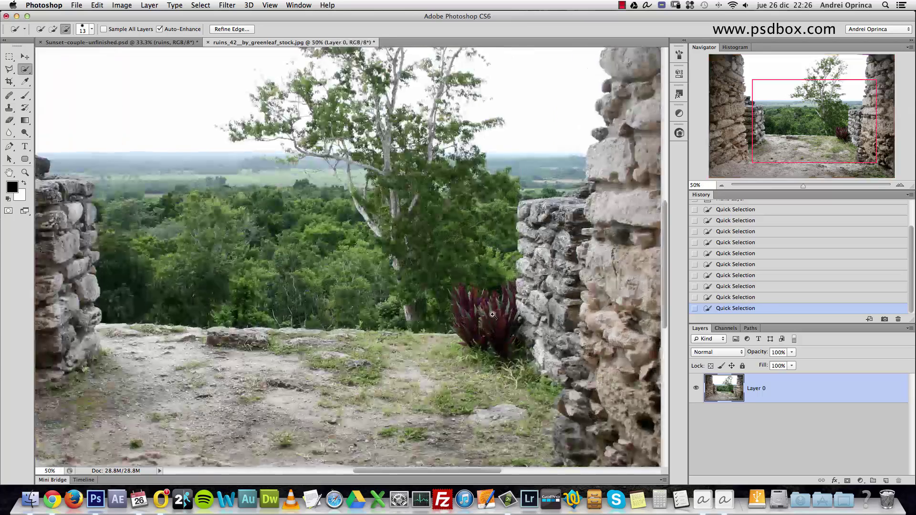
pyautogui.keyDown('super'); pyautogui.click(492, 315); pyautogui.keyUp('super')
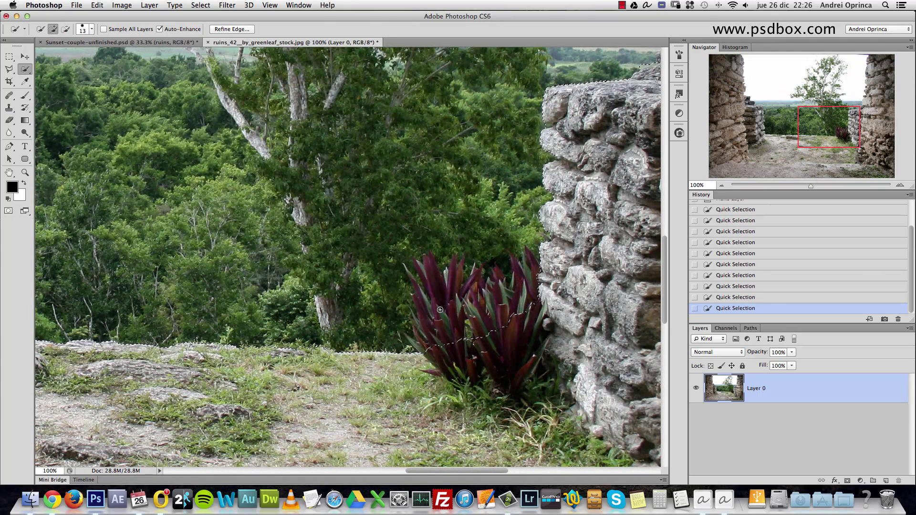
pyautogui.press('alt')
pyautogui.hotkey('alt', 'space')
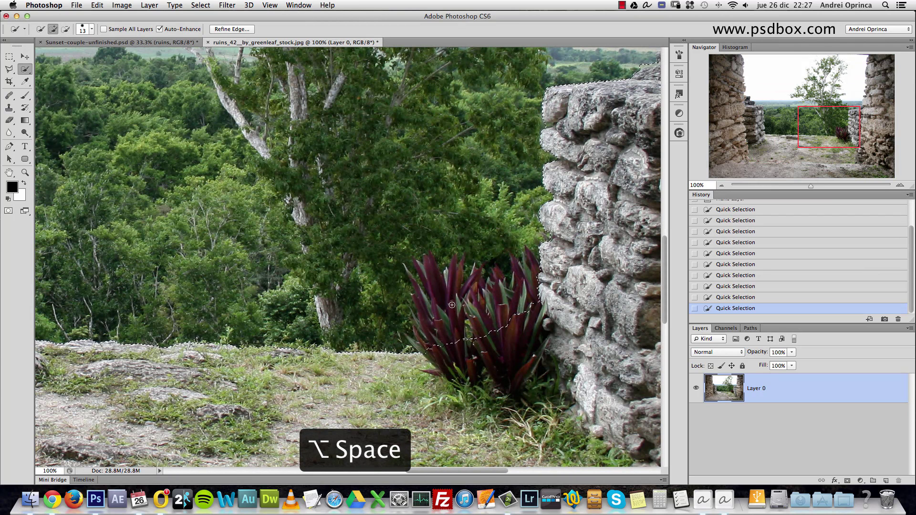
pyautogui.press('alt')
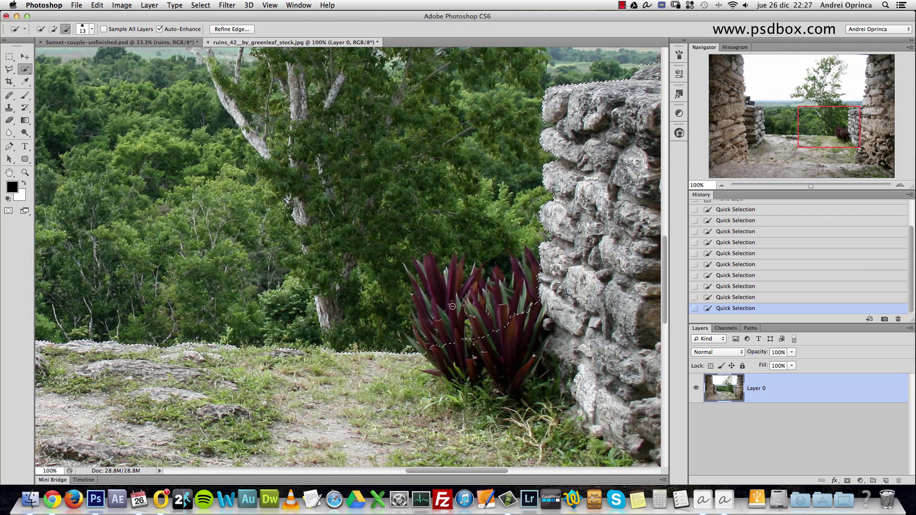
pyautogui.moveTo(463, 331)
pyautogui.mouseDown()
pyautogui.moveTo(485, 330)
pyautogui.moveTo(527, 303)
pyautogui.moveTo(486, 330)
pyautogui.moveTo(506, 310)
pyautogui.mouseUp()
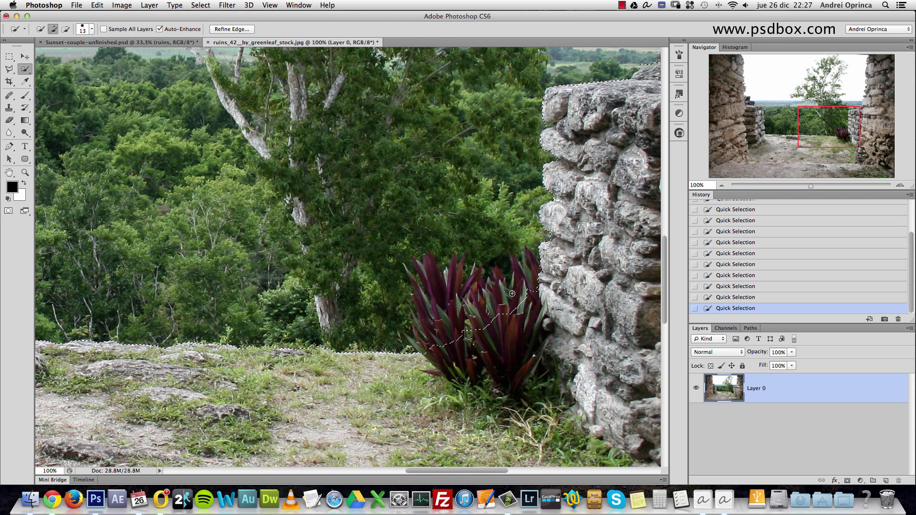
# Step: Subtract the dark rocks on the ledge beside the right-hand wall from the selection so the edge follows the stones
pyautogui.scroll(5, 554, 221)
pyautogui.hscroll(4, 553, 222)
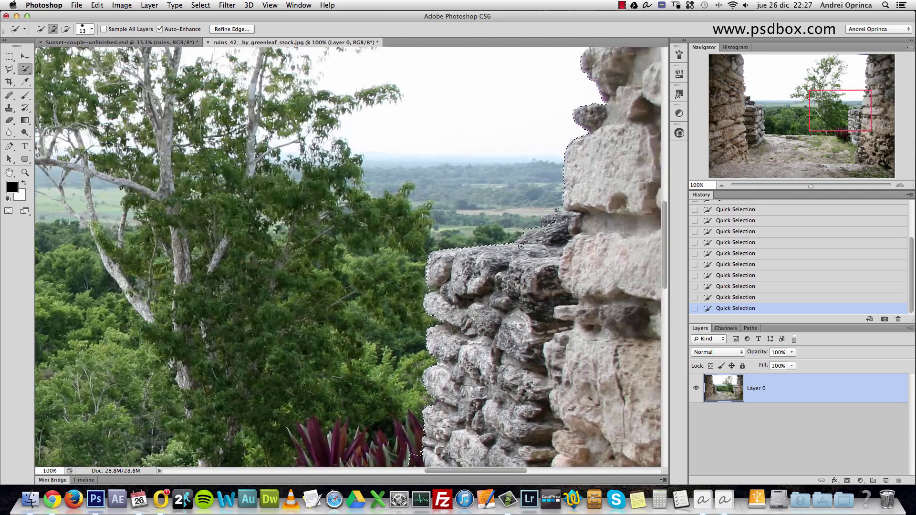
pyautogui.press('super+space')
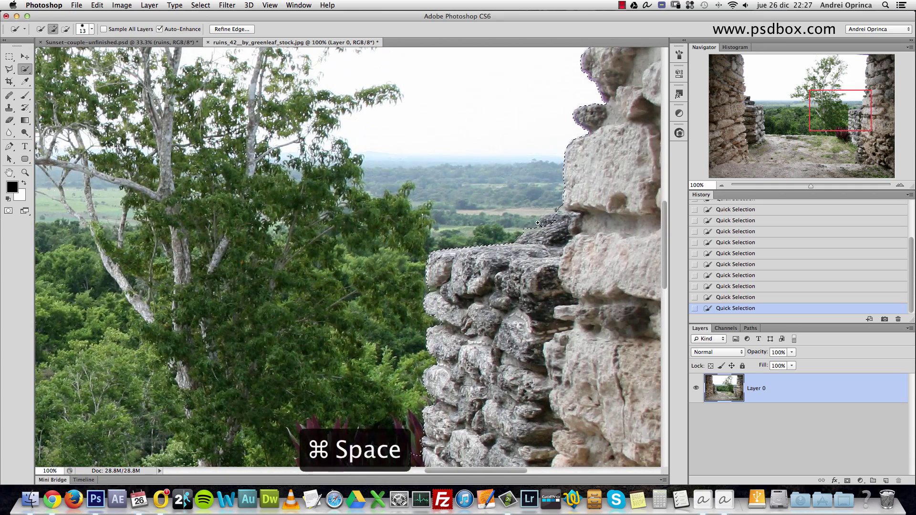
pyautogui.click(553, 221)
pyautogui.click(498, 236)
pyautogui.moveTo(498, 237); pyautogui.dragTo(506, 232)
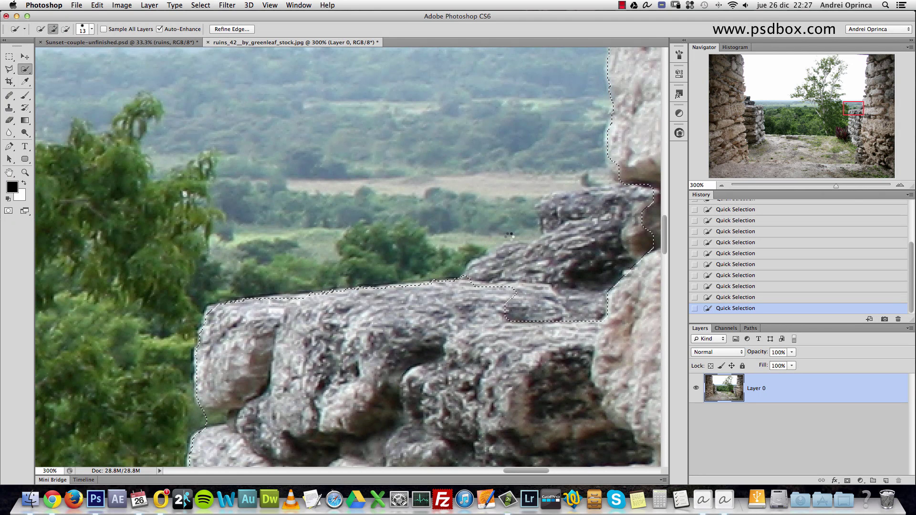
pyautogui.moveTo(510, 236); pyautogui.dragTo(625, 233)
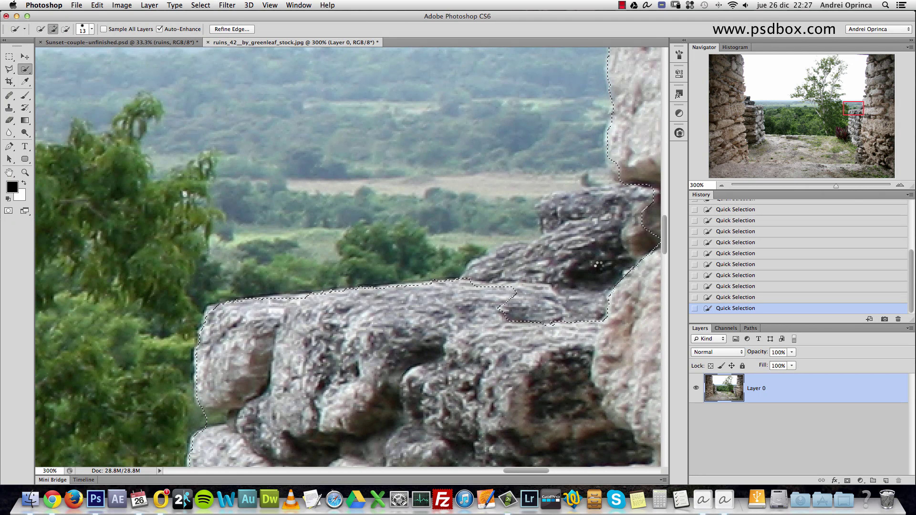
pyautogui.moveTo(609, 297); pyautogui.dragTo(504, 290)
pyautogui.press('alt')
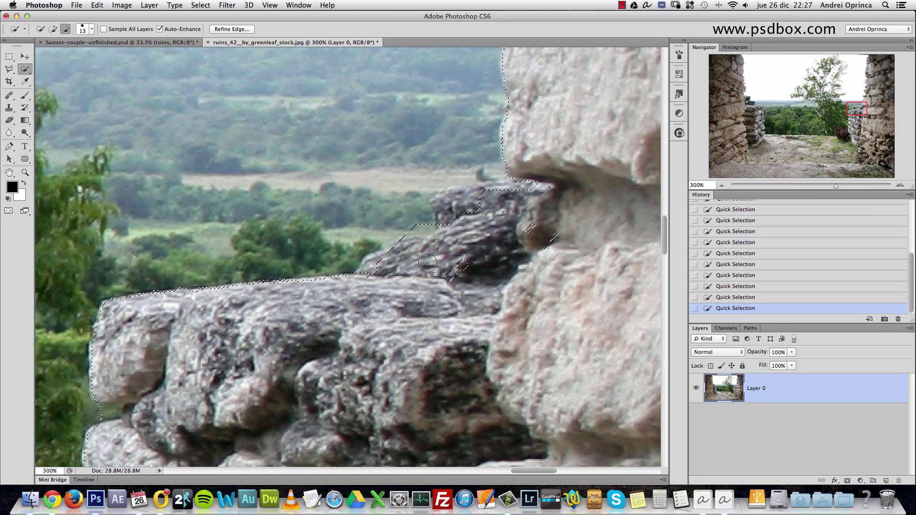
pyautogui.moveTo(428, 263)
pyautogui.mouseDown()
pyautogui.moveTo(529, 201)
pyautogui.moveTo(516, 246)
pyautogui.moveTo(460, 272)
pyautogui.moveTo(480, 219)
pyautogui.moveTo(512, 224)
pyautogui.mouseUp()
pyautogui.moveTo(518, 179)
pyautogui.mouseDown()
pyautogui.moveTo(492, 188)
pyautogui.moveTo(461, 225)
pyautogui.mouseUp()
pyautogui.hotkey('alt', 'space')
pyautogui.keyDown('alt'); pyautogui.click(469, 229); pyautogui.keyUp('alt')
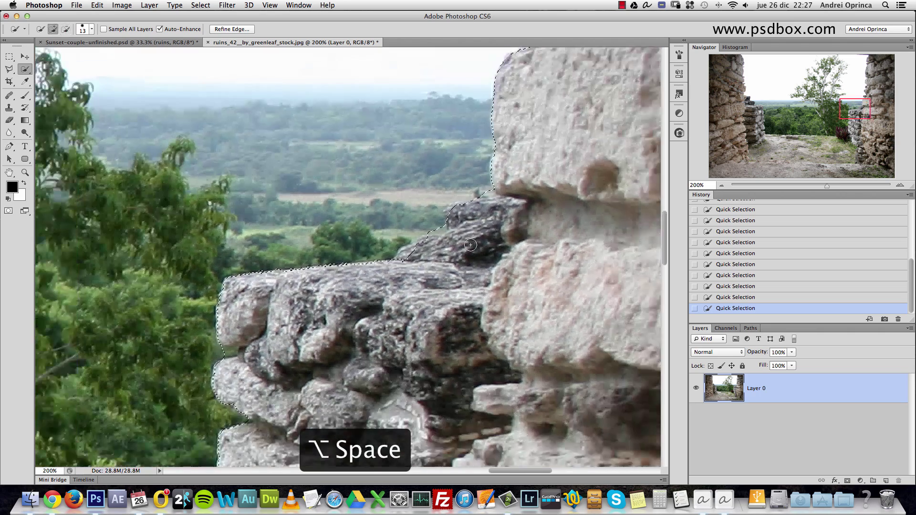
pyautogui.keyDown('alt'); pyautogui.click(471, 245); pyautogui.keyUp('alt')
pyautogui.keyDown('alt'); pyautogui.click(471, 245); pyautogui.keyUp('alt')
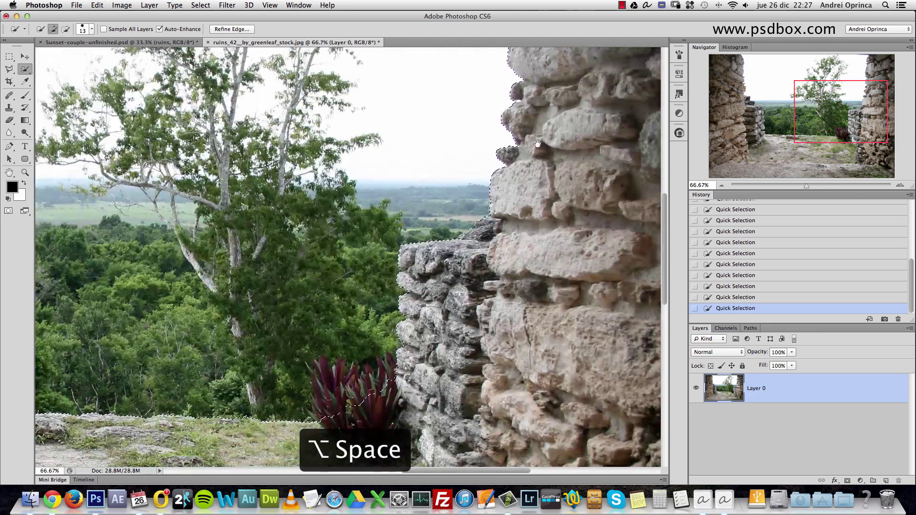
# Step: Add a layer mask from the selection and invert it so the sky and forest are hidden behind the ruins
pyautogui.moveTo(538, 143); pyautogui.dragTo(822, 174)
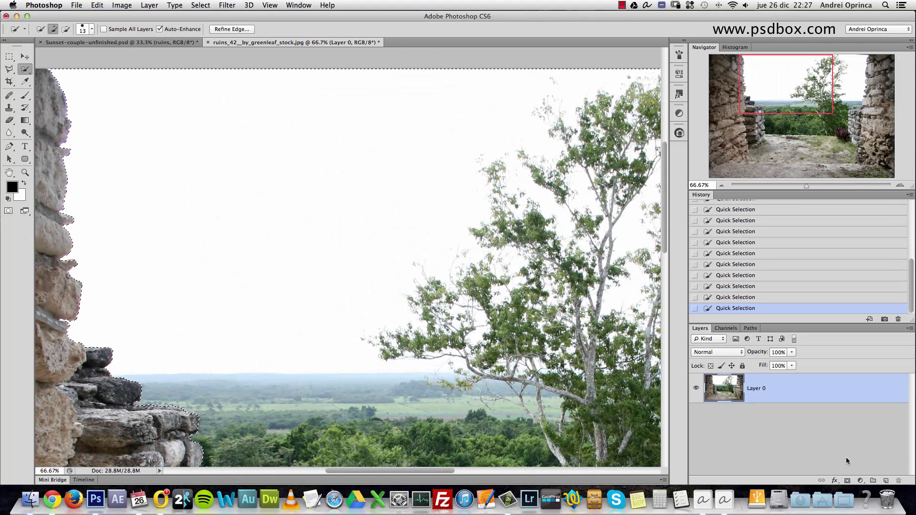
pyautogui.click(848, 480)
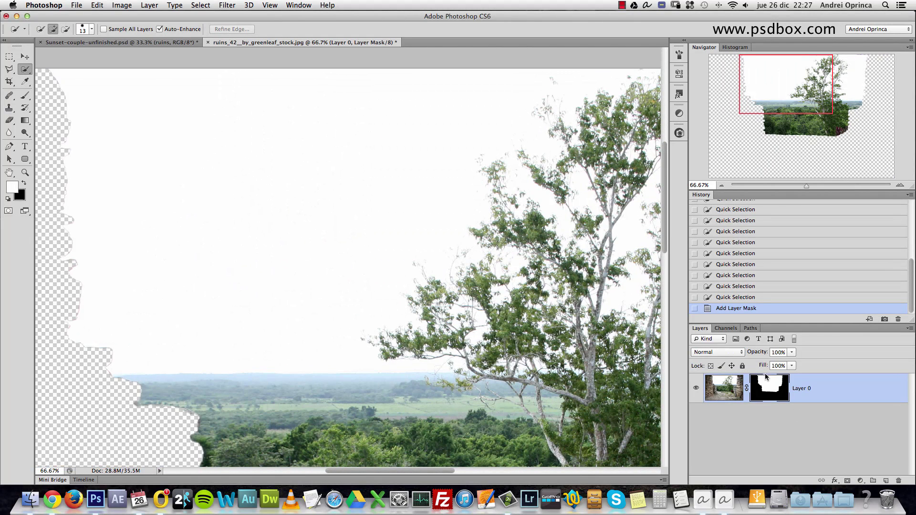
pyautogui.keyDown('alt'); pyautogui.click(508, 278); pyautogui.keyUp('alt')
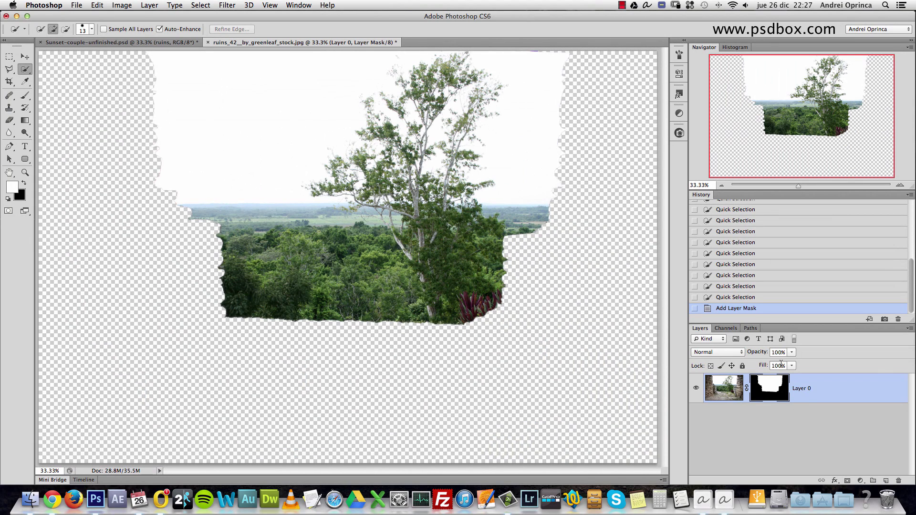
pyautogui.press('super+i')
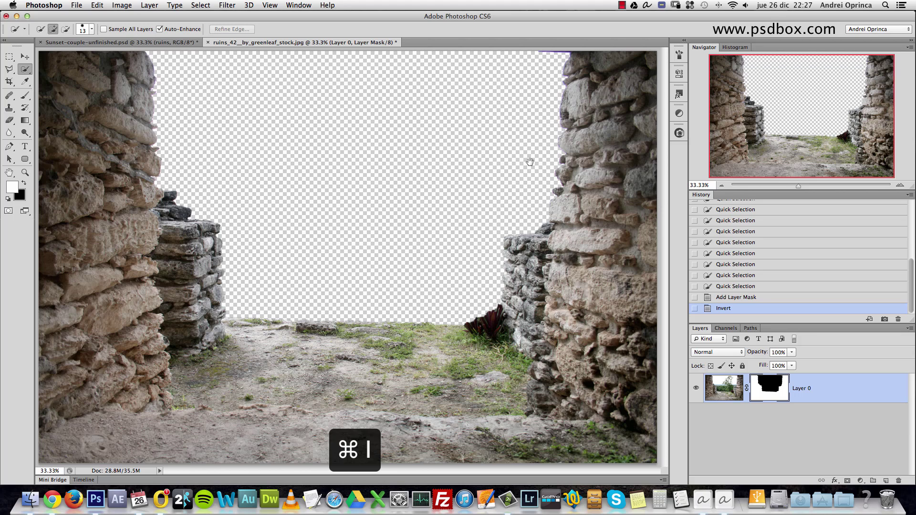
# Step: Paint black on the mask with a 33 px brush over the outer end of the purple-fringed strip along the photo's upper edge
pyautogui.press('super+space')
pyautogui.moveTo(570, 59); pyautogui.dragTo(557, 231)
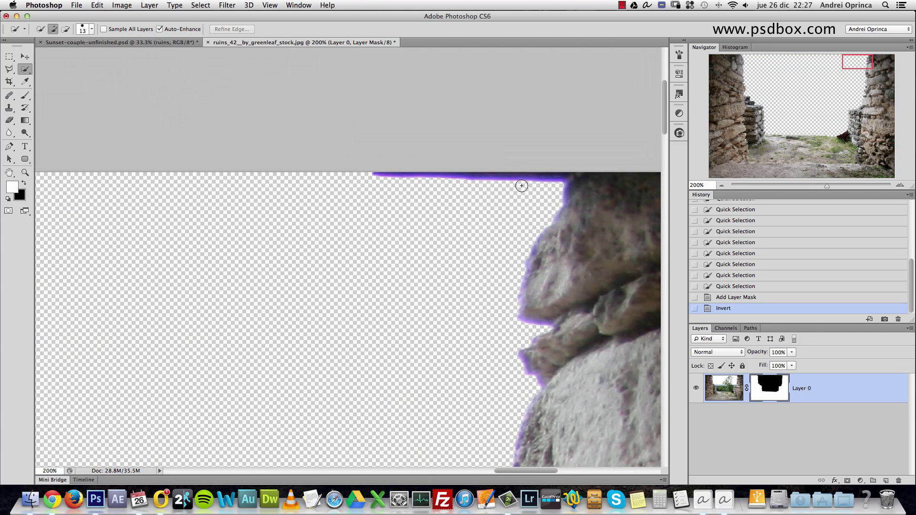
pyautogui.press('b')
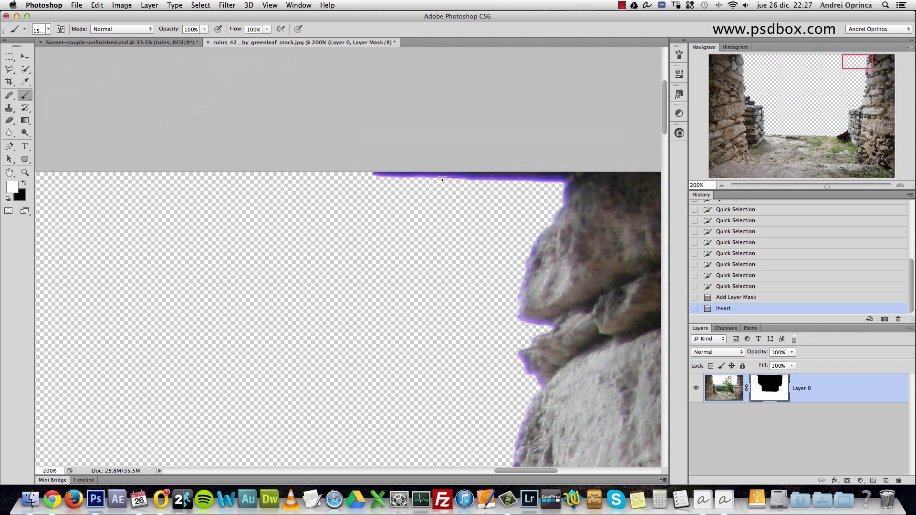
pyautogui.rightClick(461, 215)
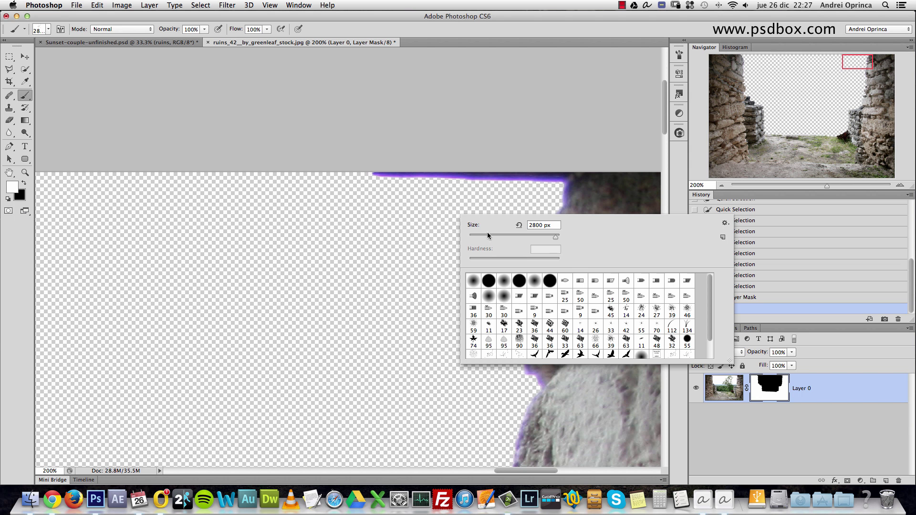
pyautogui.moveTo(487, 234); pyautogui.dragTo(483, 234)
pyautogui.click(804, 390)
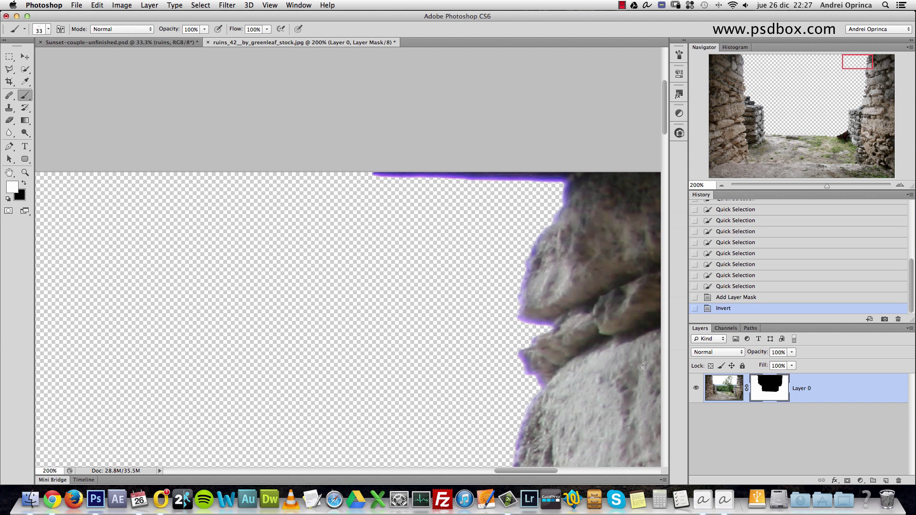
pyautogui.click(25, 185)
pyautogui.rightClick(377, 213)
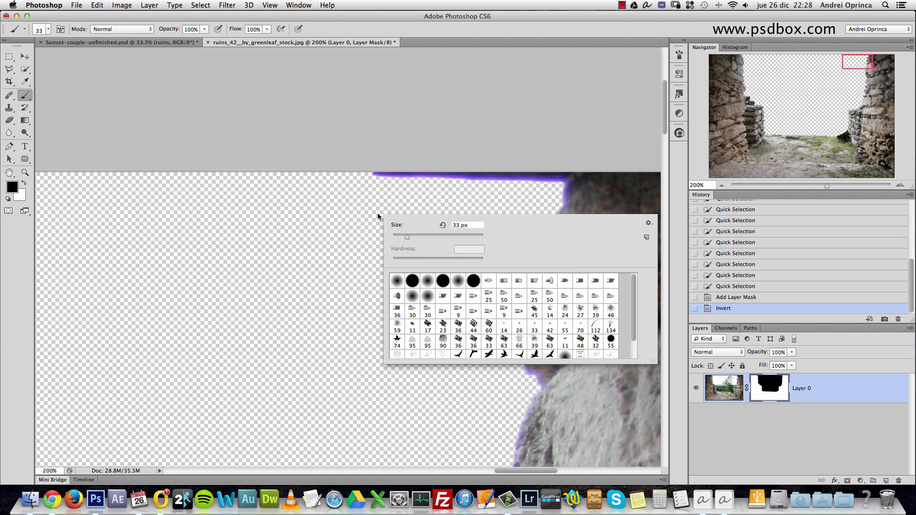
pyautogui.press('Escape')
pyautogui.moveTo(377, 187)
pyautogui.mouseDown()
pyautogui.moveTo(399, 174)
pyautogui.moveTo(451, 179)
pyautogui.mouseUp()
# Step: Turn off Shape Dynamics for the brush and mask out the rest of the strip up to the right-hand wall
pyautogui.click(679, 54)
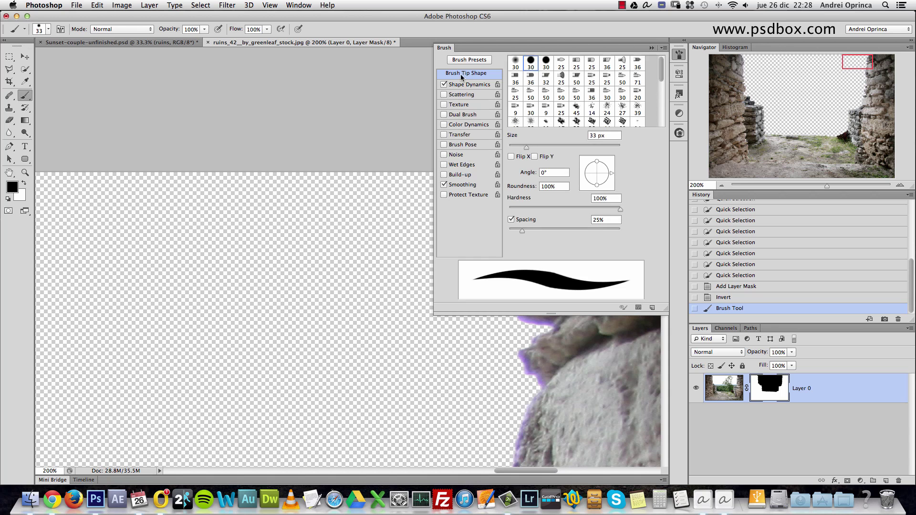
pyautogui.click(444, 84)
pyautogui.click(651, 48)
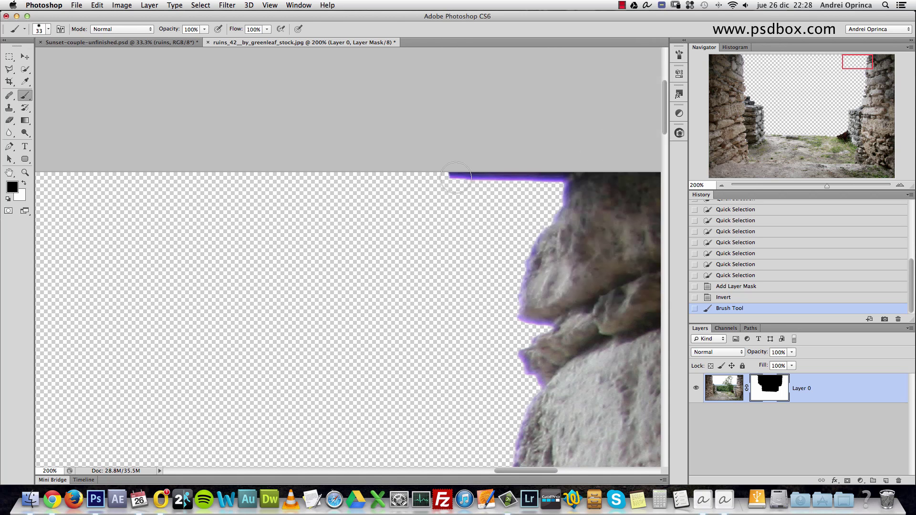
pyautogui.moveTo(482, 175); pyautogui.dragTo(556, 178)
pyautogui.keyDown('alt'); pyautogui.keyDown('super'); pyautogui.click(484, 237); pyautogui.keyUp('super'); pyautogui.keyUp('alt')
pyautogui.keyDown('alt'); pyautogui.keyDown('super'); pyautogui.click(478, 240); pyautogui.keyUp('super'); pyautogui.keyUp('alt')
pyautogui.keyDown('alt'); pyautogui.keyDown('super'); pyautogui.click(467, 241); pyautogui.keyUp('super'); pyautogui.keyUp('alt')
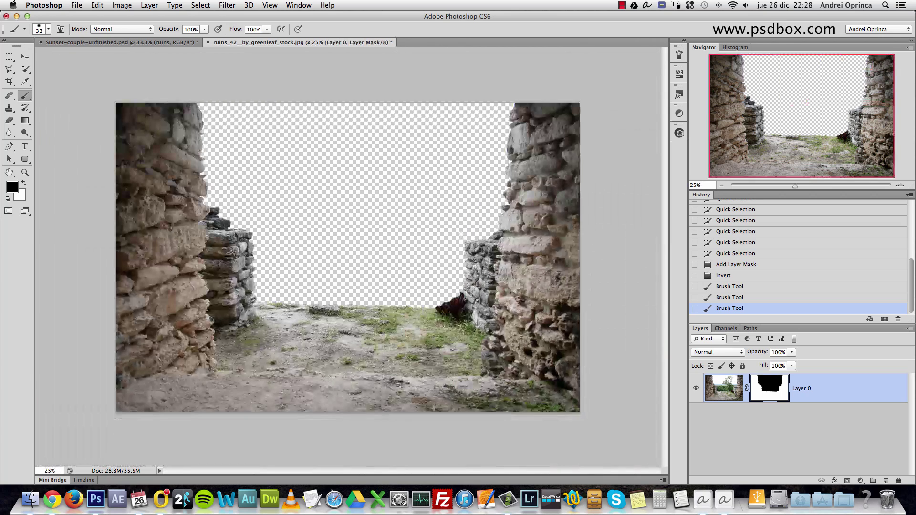
pyautogui.keyDown('super'); pyautogui.click(400, 145); pyautogui.keyUp('super')
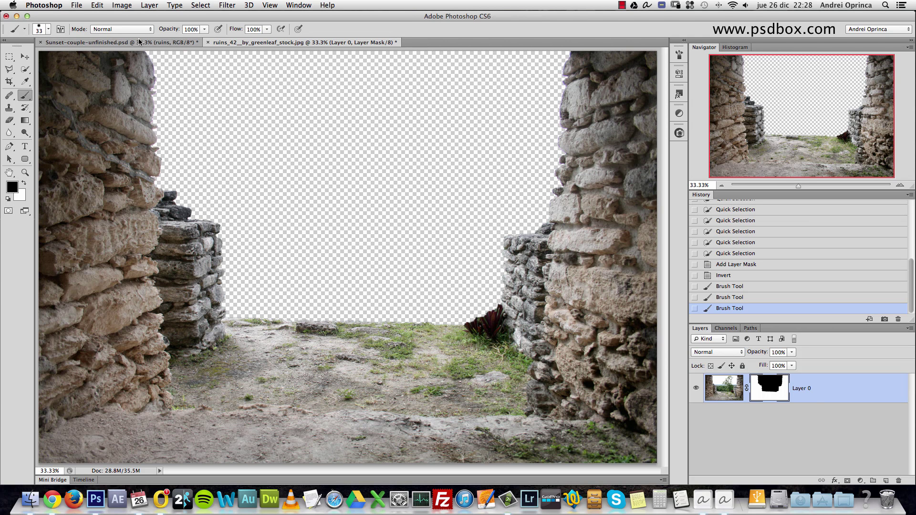
# Step: Open 4278048.jpg from the Sunset folder, copy the whole image and close the file
pyautogui.press('super+o')
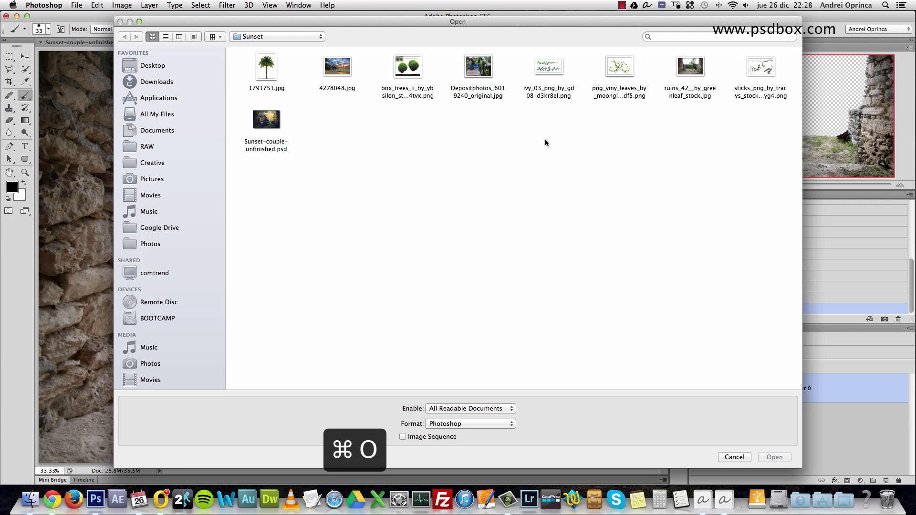
pyautogui.click(338, 67)
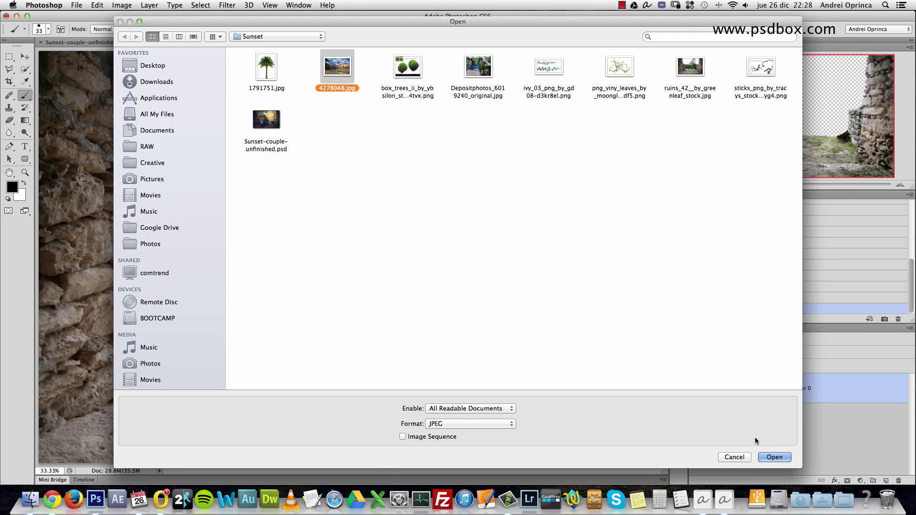
pyautogui.click(775, 457)
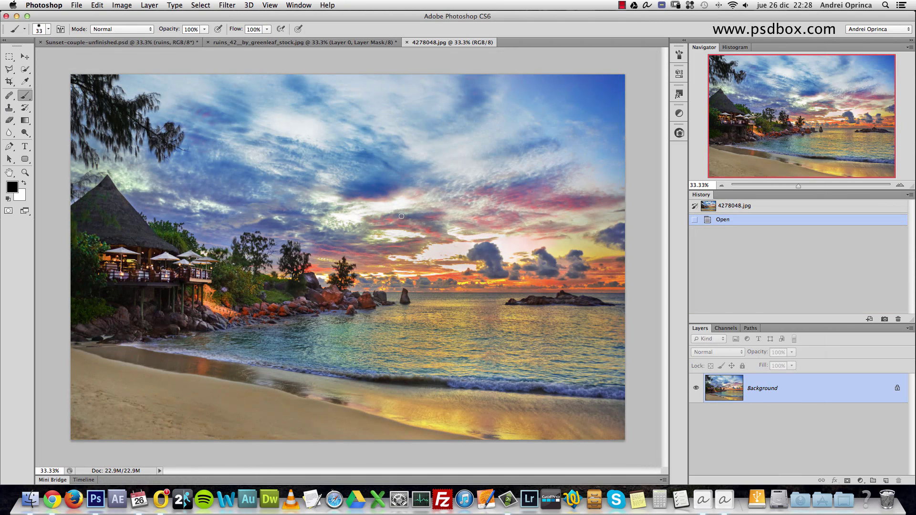
pyautogui.press('cmd+a')
pyautogui.press('cmd+c')
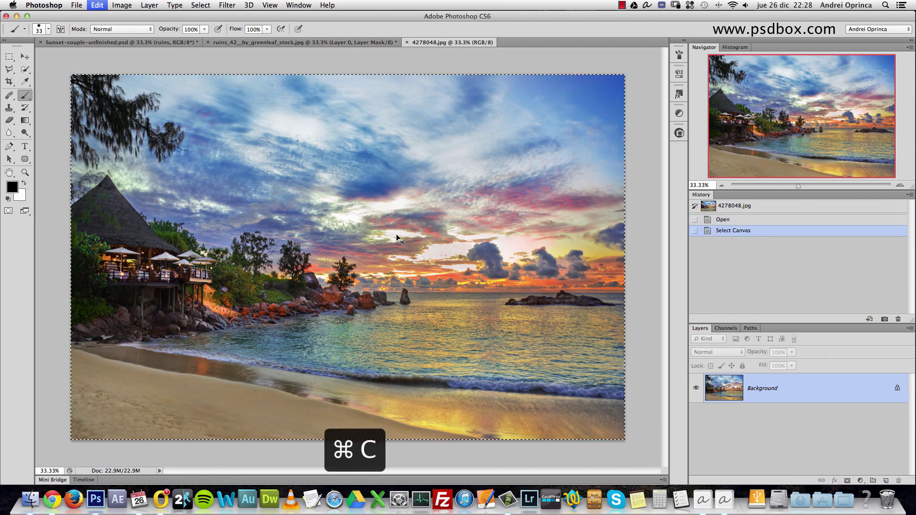
pyautogui.press('cmd+w')
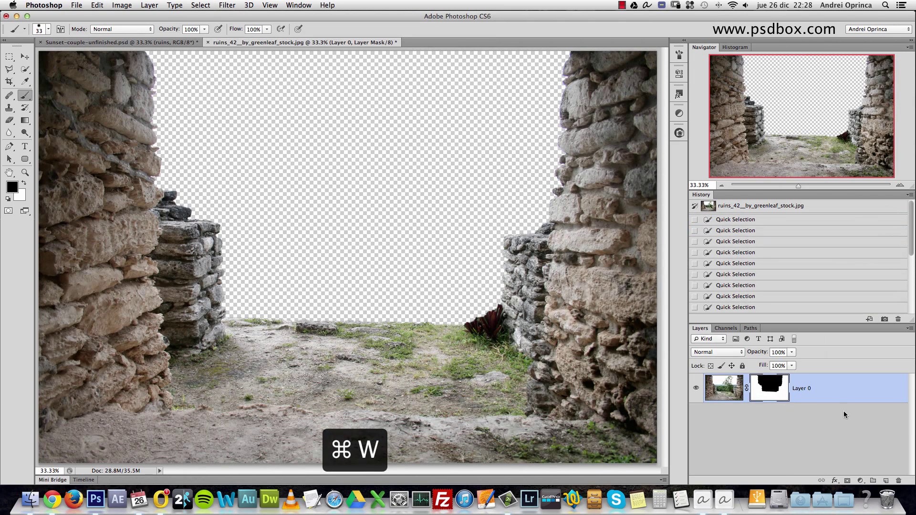
# Step: Create a new layer beneath the ruins layer and paste the copied sunset beach photo into it
pyautogui.keyDown('super'); pyautogui.click(886, 481); pyautogui.keyUp('super')
pyautogui.press('super+v')
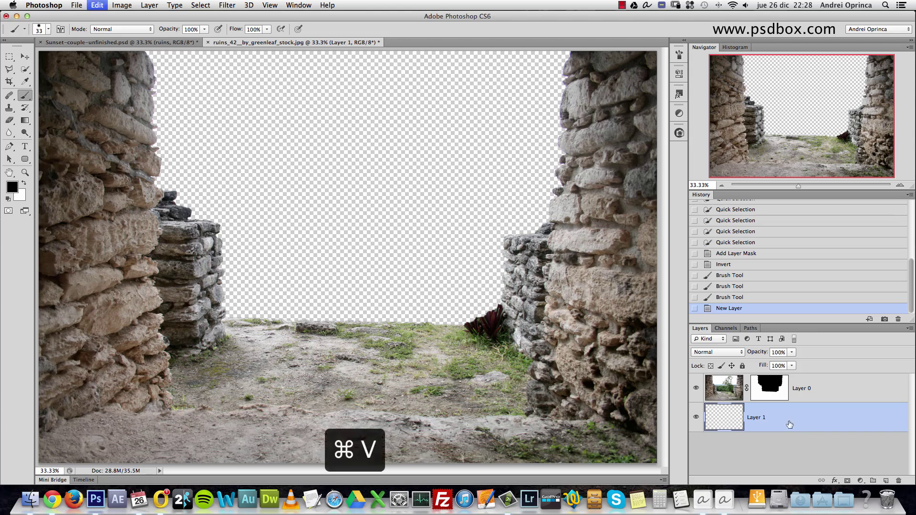
pyautogui.keyDown('alt'); pyautogui.click(427, 198); pyautogui.keyUp('alt')
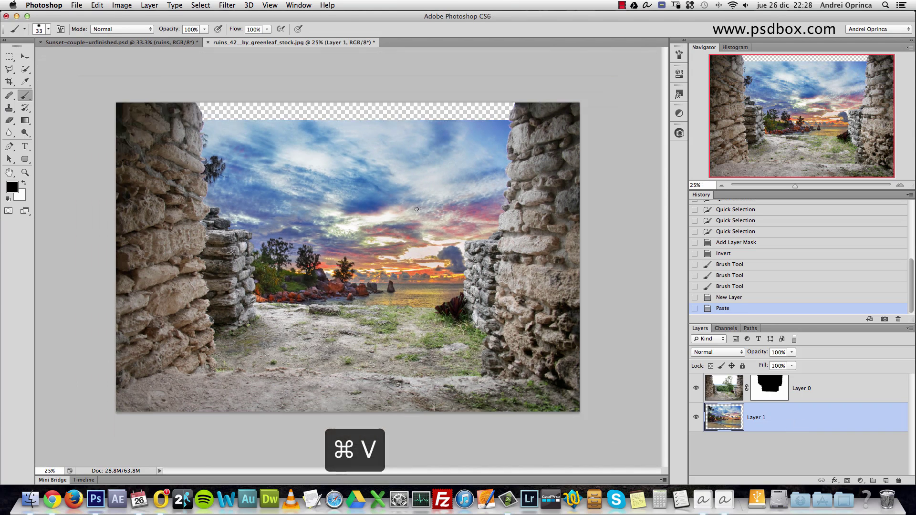
# Step: Move the sunset photo behind the ruins so it fills the opening, with the terrace and sandy shoreline in view
pyautogui.press('v')
pyautogui.moveTo(426, 239); pyautogui.dragTo(419, 198)
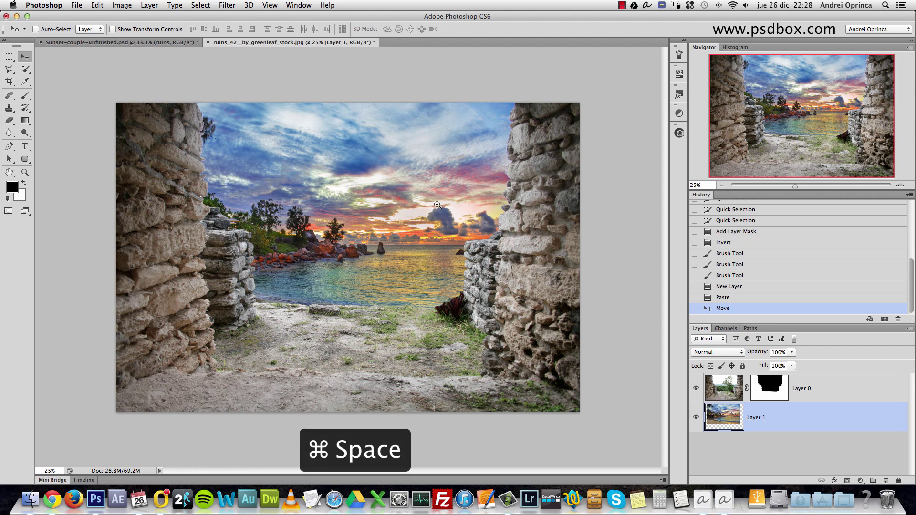
pyautogui.keyDown('super'); pyautogui.click(449, 223); pyautogui.keyUp('super')
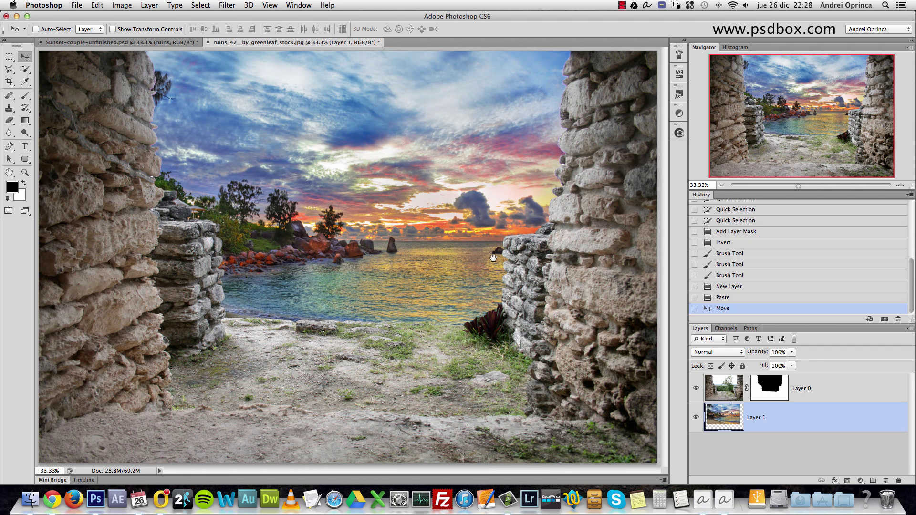
pyautogui.moveTo(463, 222); pyautogui.dragTo(481, 222)
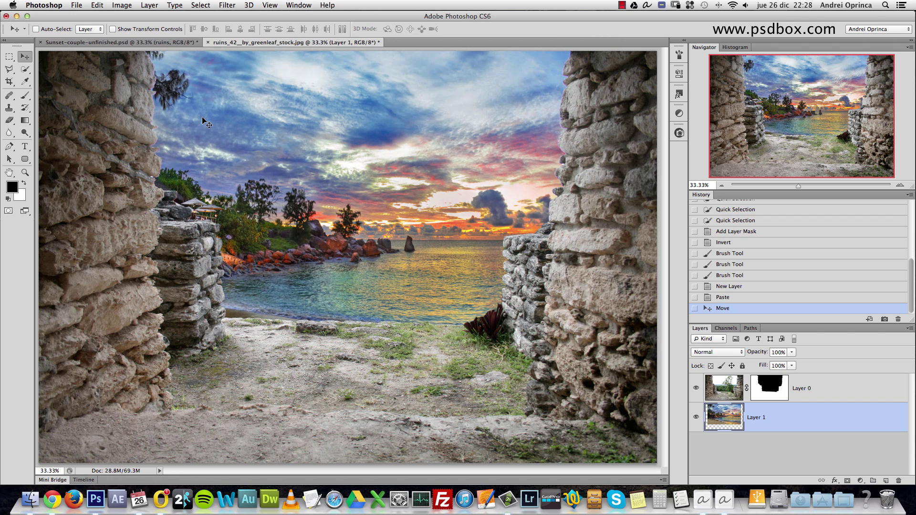
pyautogui.moveTo(170, 95); pyautogui.dragTo(261, 125)
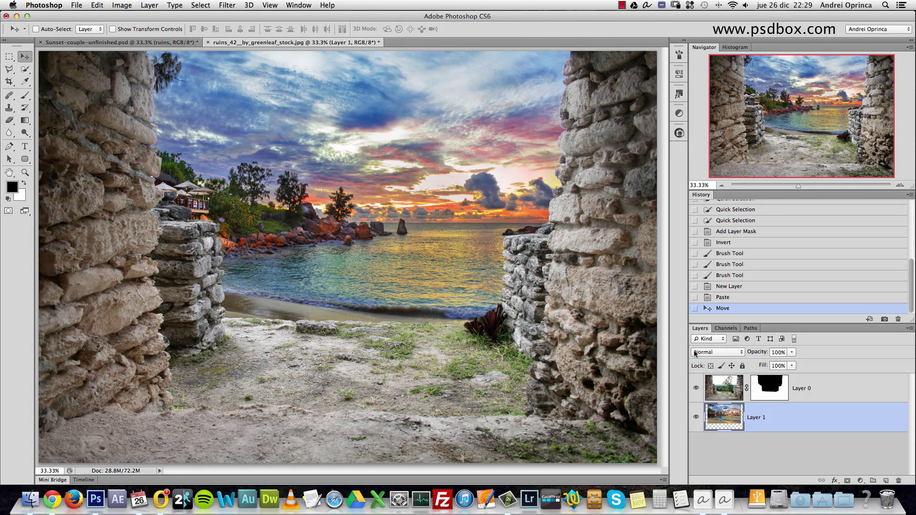
# Step: Select the ruins layer and examine the cut-out edges of both stone walls against the sunset background up close
pyautogui.click(806, 391)
pyautogui.press('super+1')
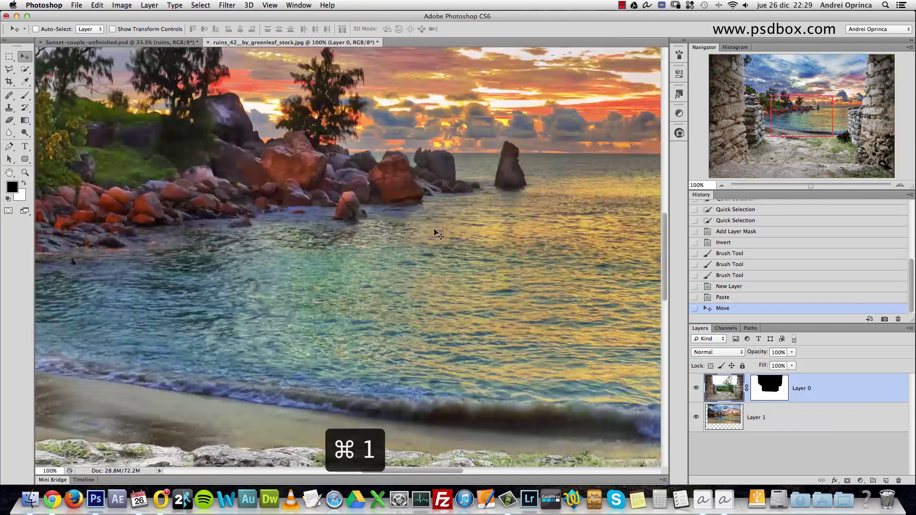
pyautogui.scroll(10, 429, 256)
pyautogui.hscroll(10, 429, 256)
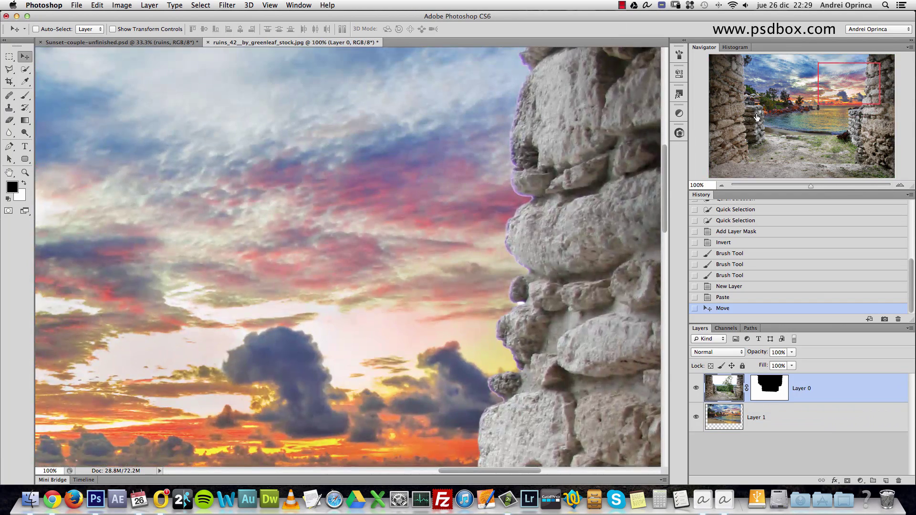
pyautogui.click(724, 111)
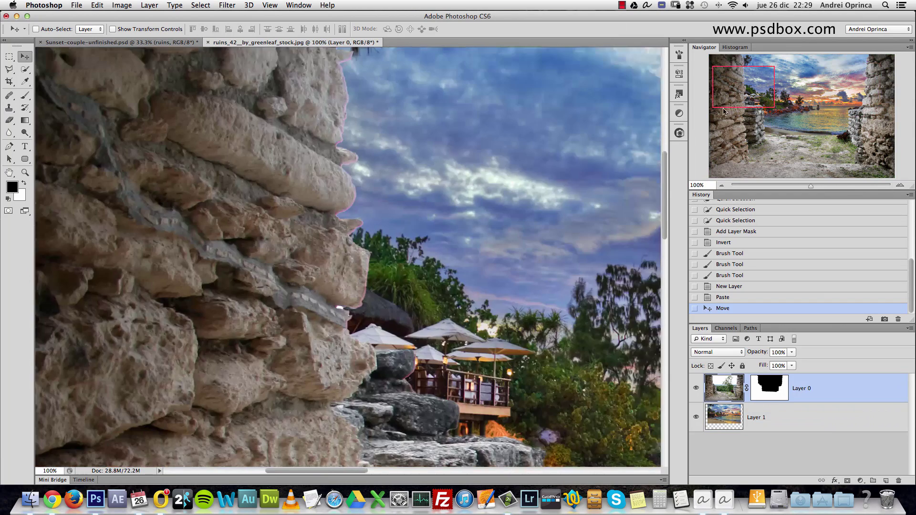
pyautogui.click(349, 153)
pyautogui.click(349, 152)
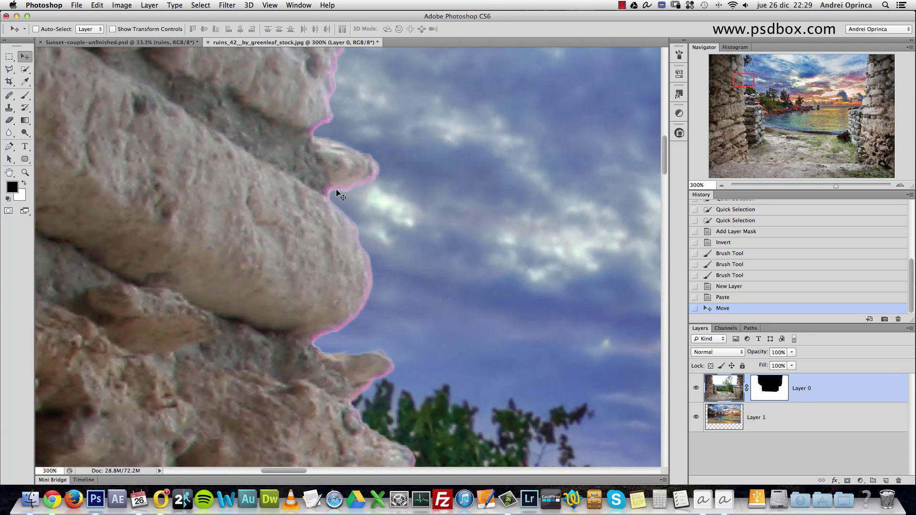
pyautogui.hotkey('ctrl', '-')
pyautogui.scroll(-5, 434, 297)
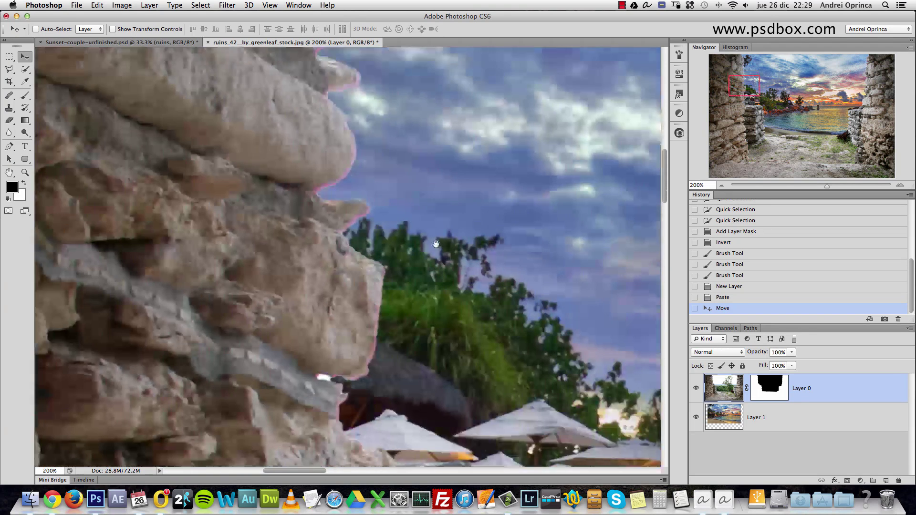
pyautogui.moveTo(494, 364); pyautogui.dragTo(457, 187)
pyautogui.hotkey('ctrl', '-')
pyautogui.moveTo(401, 214); pyautogui.dragTo(434, 246)
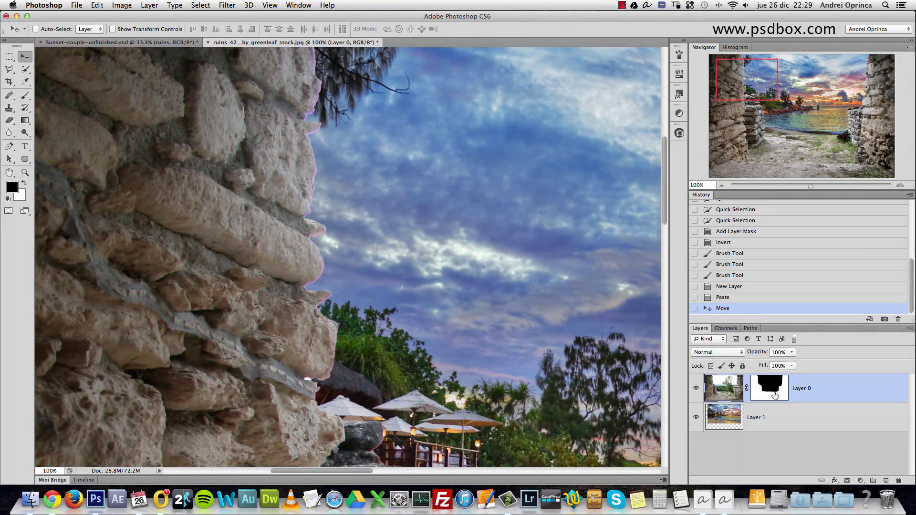
# Step: Load the ruins layer's mask as a selection and open Refine Edge for that selection with the Rectangular Marquee tool active
pyautogui.moveTo(776, 396); pyautogui.dragTo(780, 393)
pyautogui.keyDown('super'); pyautogui.click(772, 394); pyautogui.keyUp('super')
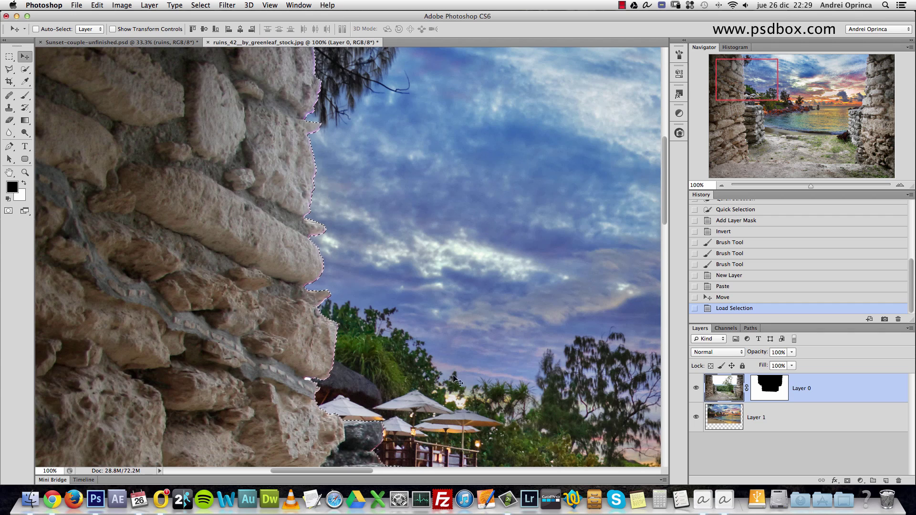
pyautogui.moveTo(456, 380); pyautogui.dragTo(422, 240)
pyautogui.click(9, 57)
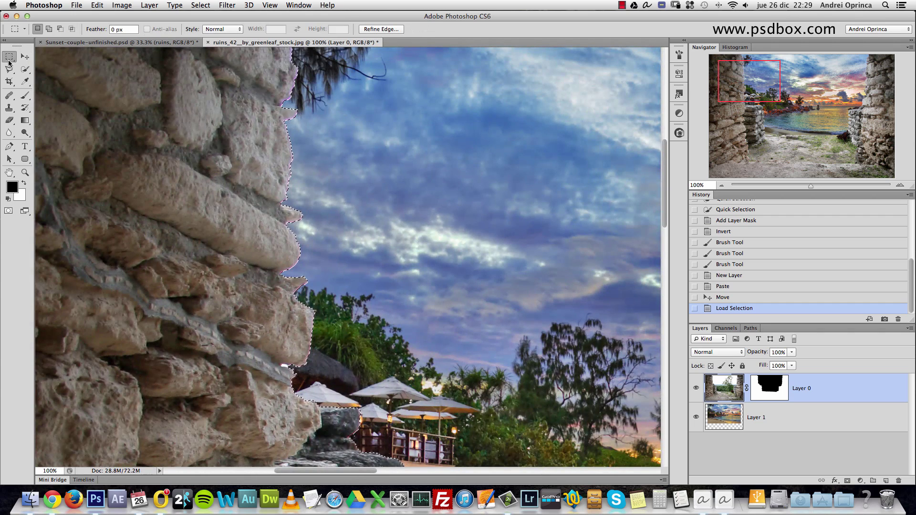
pyautogui.click(386, 30)
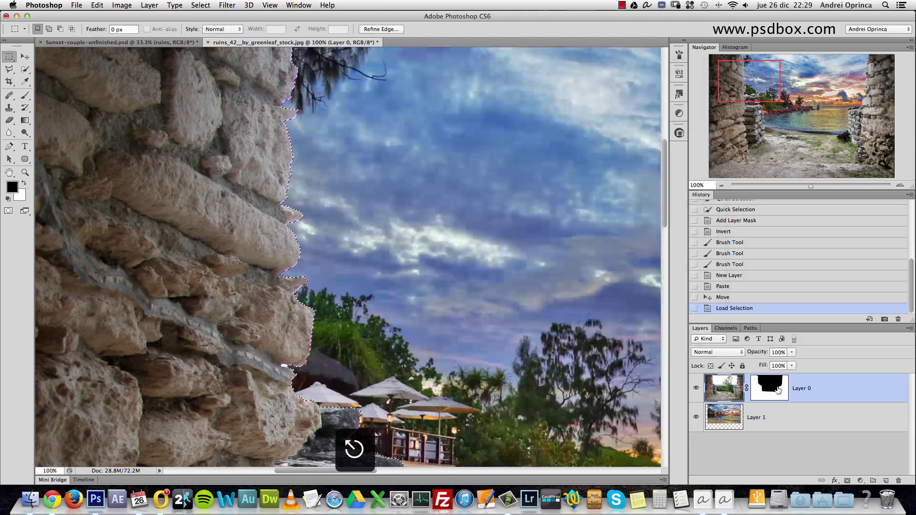
# Step: Refine the ruins mask selection with Refine Edge, setting Feather to 2.2 px, Contrast to 42% and Shift Edge to -15%
pyautogui.rightClick(778, 390)
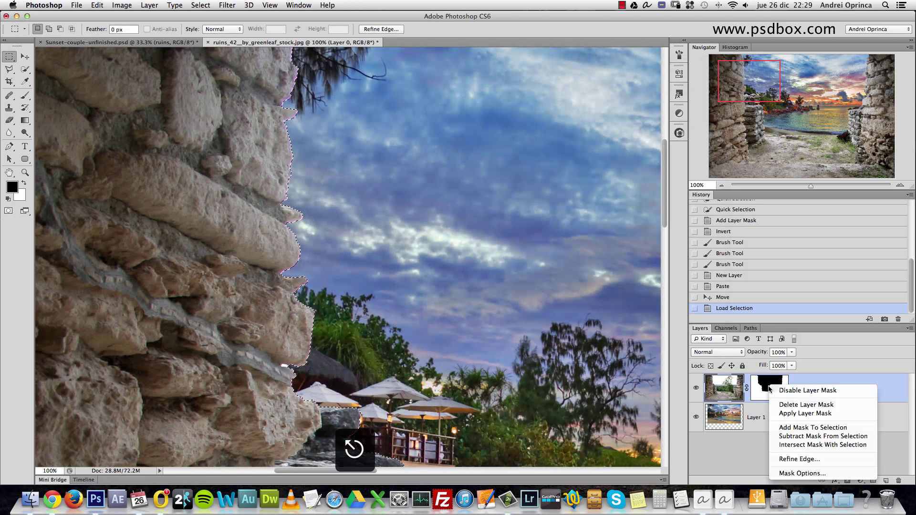
pyautogui.click(798, 459)
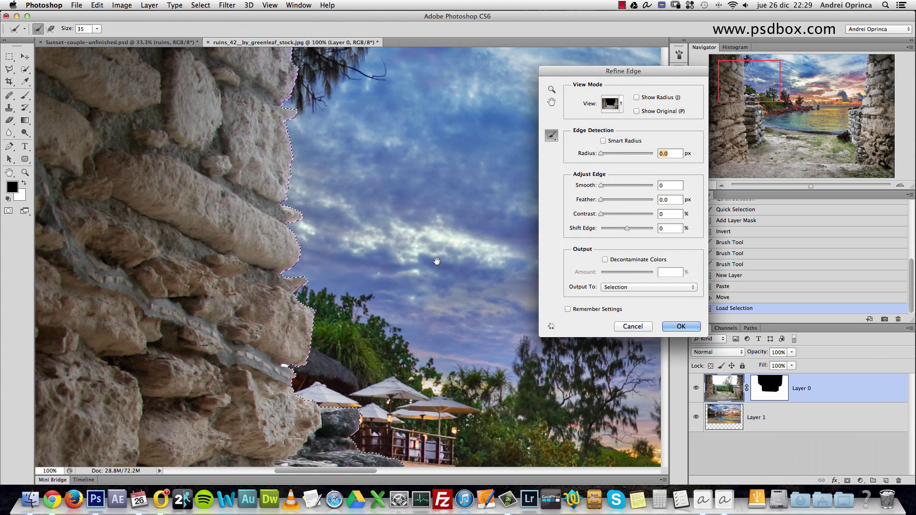
pyautogui.moveTo(437, 261); pyautogui.dragTo(383, 199)
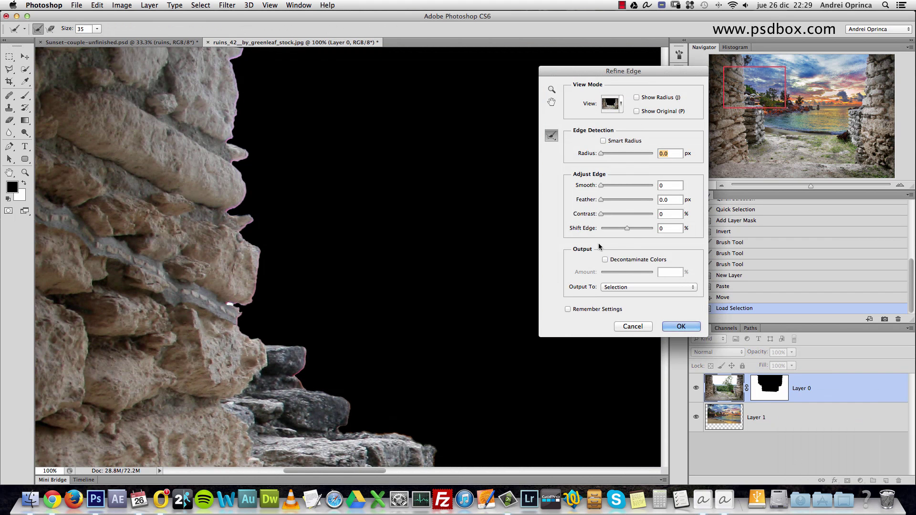
pyautogui.moveTo(624, 228); pyautogui.dragTo(620, 228)
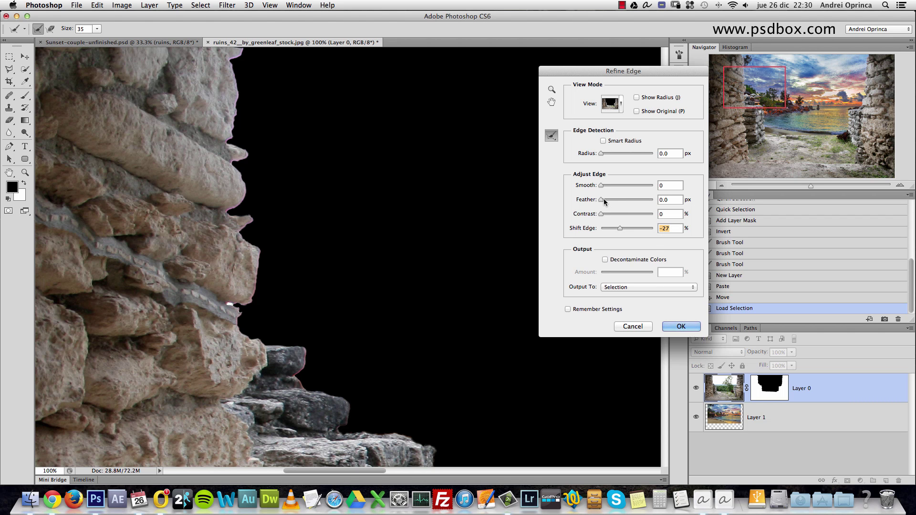
pyautogui.moveTo(607, 203); pyautogui.dragTo(621, 211)
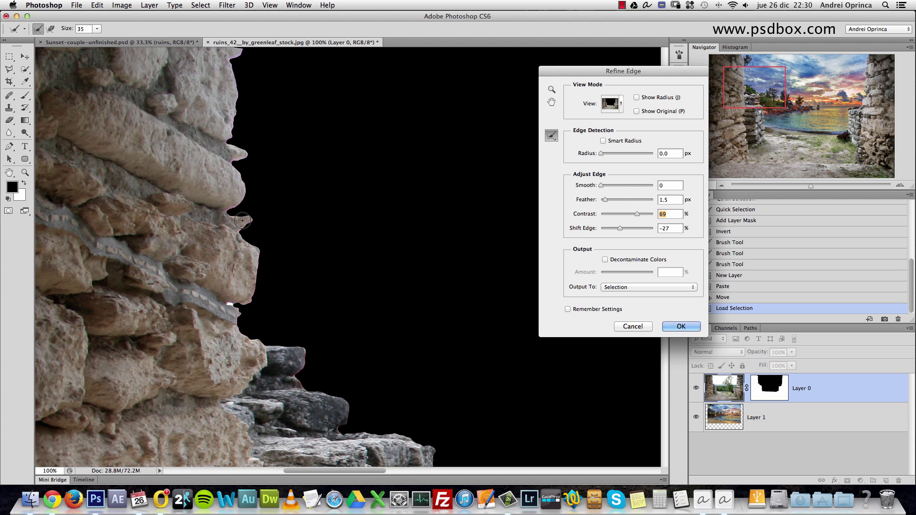
pyautogui.moveTo(611, 200)
pyautogui.mouseDown()
pyautogui.moveTo(627, 201)
pyautogui.moveTo(608, 200)
pyautogui.mouseUp()
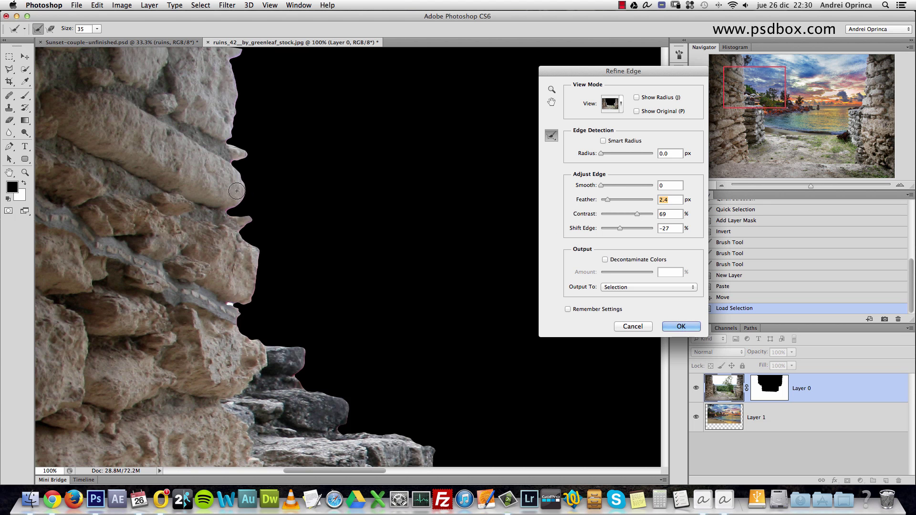
pyautogui.press('Down')
pyautogui.press('Down')
pyautogui.moveTo(628, 230)
pyautogui.mouseDown()
pyautogui.moveTo(630, 217)
pyautogui.moveTo(617, 220)
pyautogui.mouseUp()
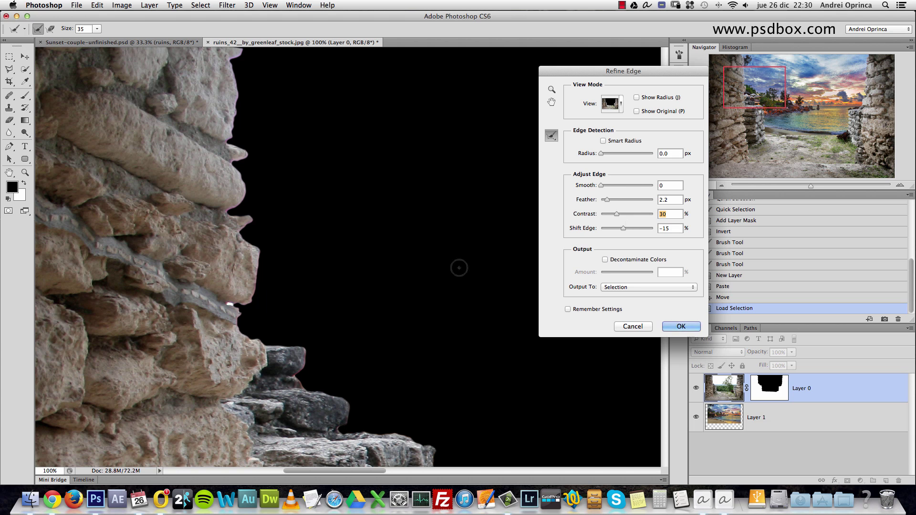
pyautogui.moveTo(617, 214); pyautogui.dragTo(623, 216)
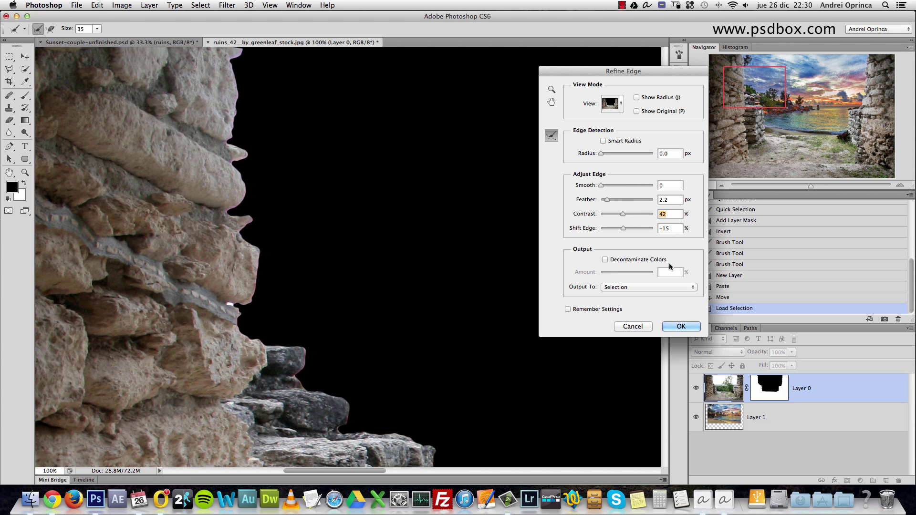
# Step: Set the Refine Edge output to Layer Mask and apply the refinement to the ruins layer
pyautogui.click(671, 288)
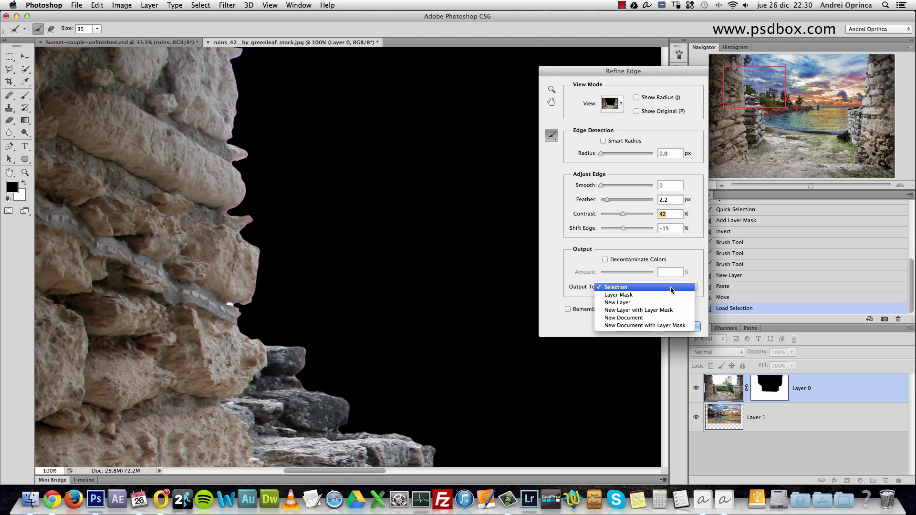
pyautogui.click(644, 299)
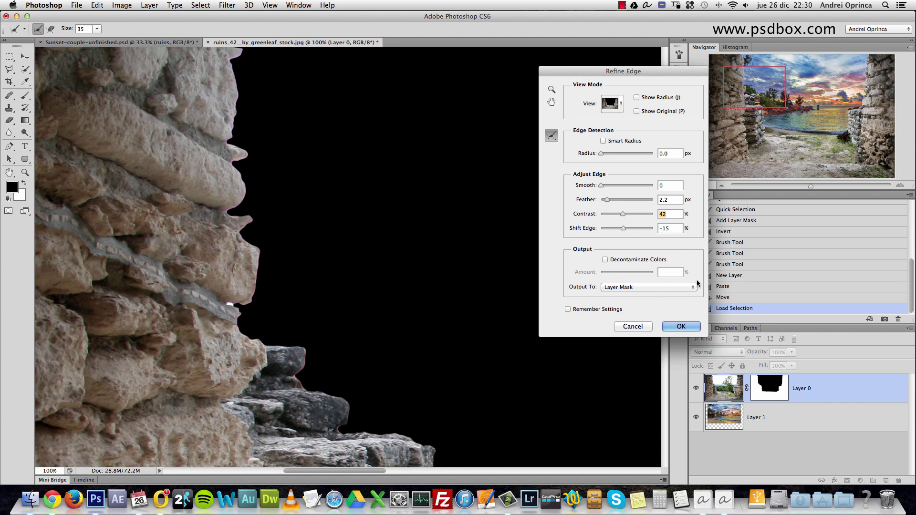
pyautogui.click(685, 328)
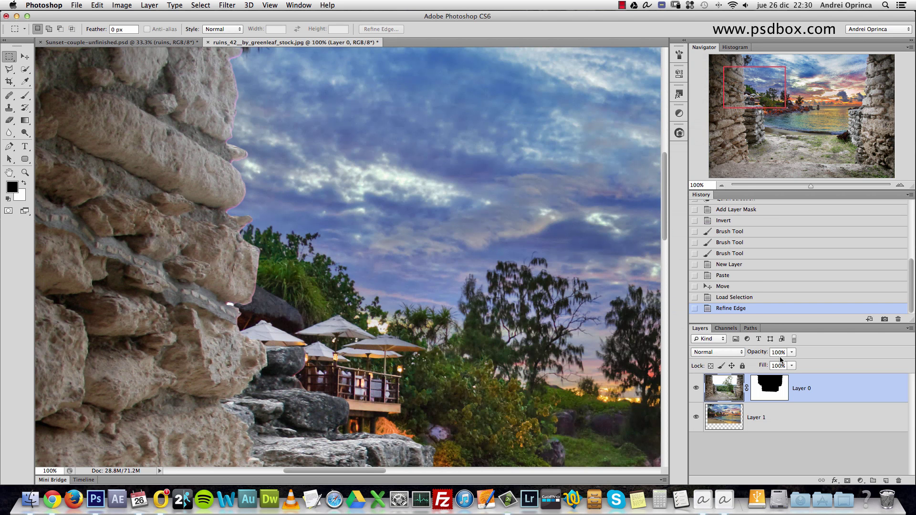
# Step: Examine the refined mask edges along both stone walls up close, and the whole composite against the sunset background
pyautogui.scroll(-3, 423, 257)
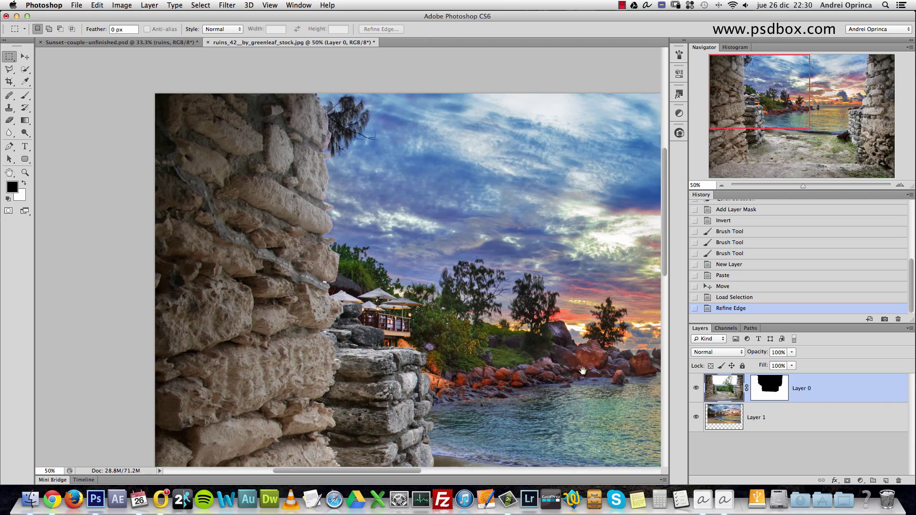
pyautogui.scroll(1, 478, 243)
pyautogui.hscroll(10, 526, 382)
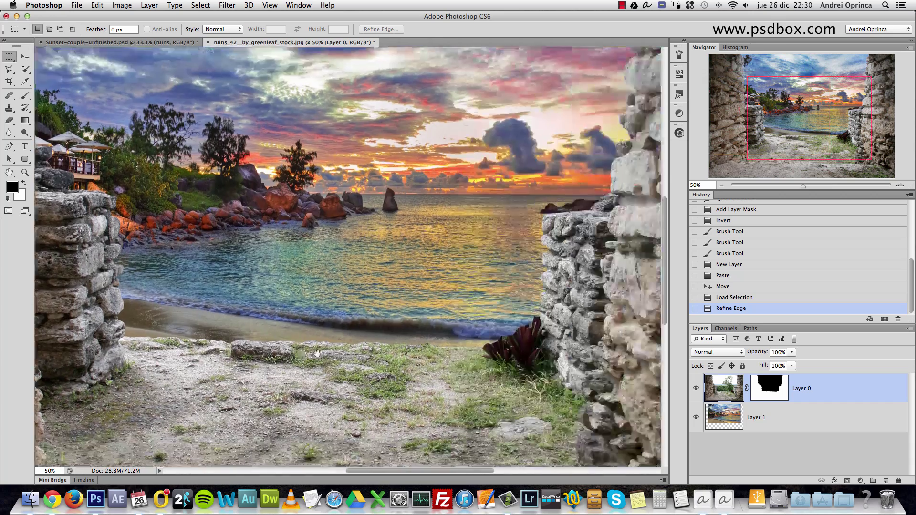
pyautogui.scroll(4, 516, 284)
pyautogui.scroll(3, 516, 283)
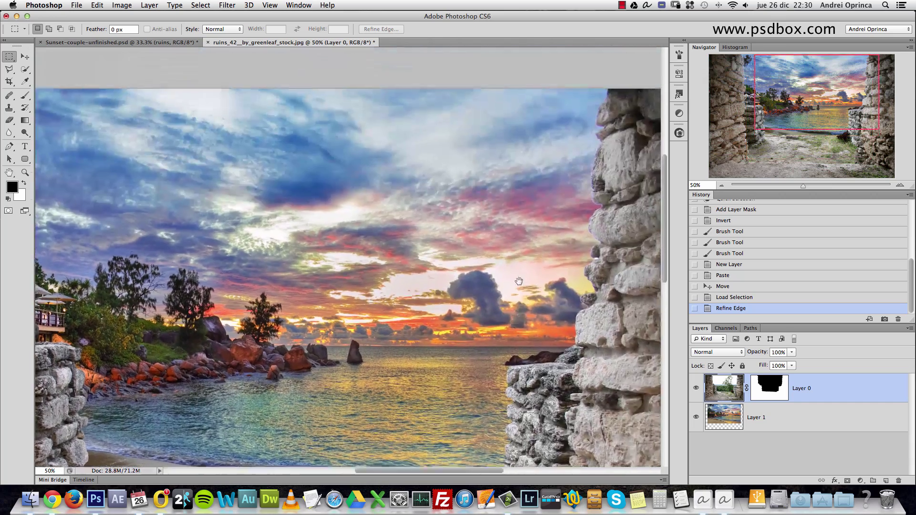
pyautogui.scroll(1, 584, 227)
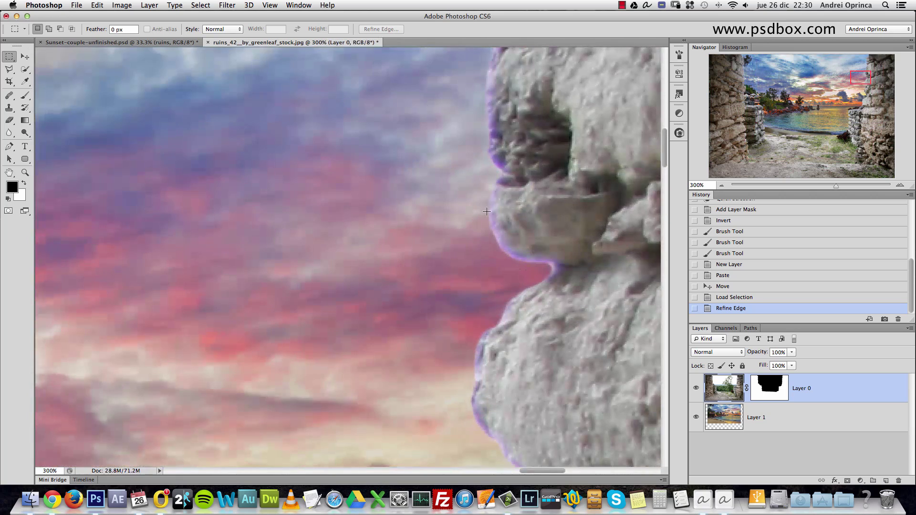
pyautogui.scroll(-5, 479, 301)
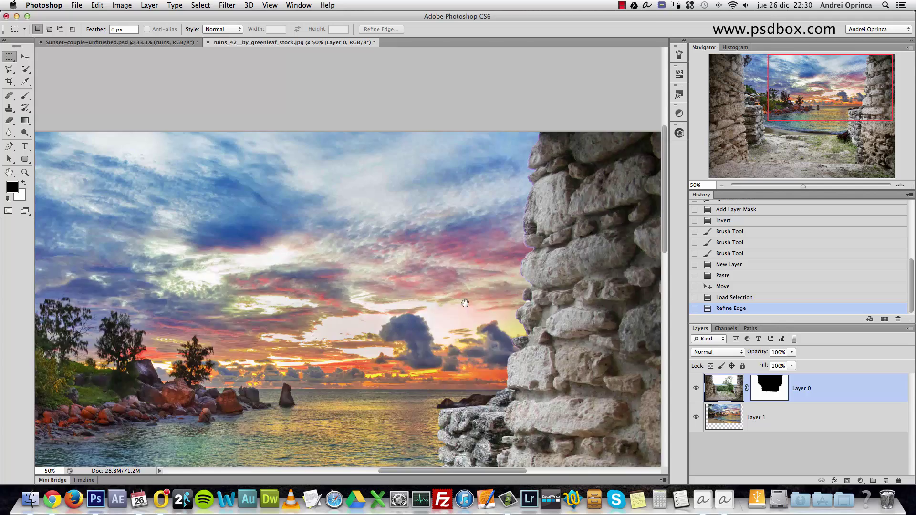
pyautogui.keyDown('alt'); pyautogui.click(465, 303); pyautogui.keyUp('alt')
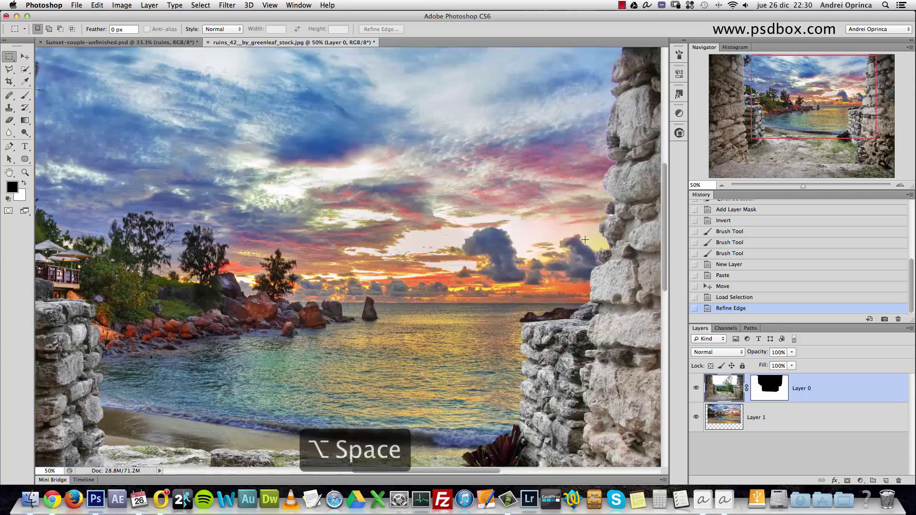
pyautogui.moveTo(465, 303); pyautogui.dragTo(528, 232)
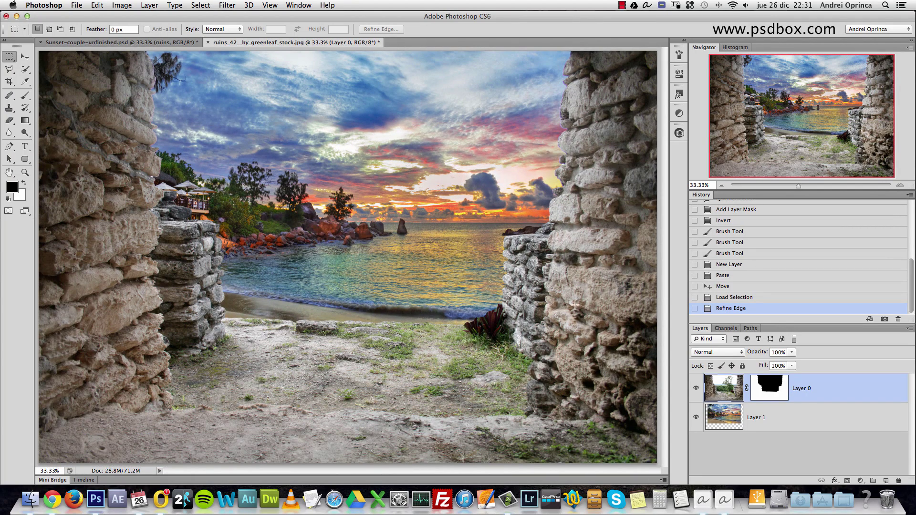
pyautogui.keyDown('alt'); pyautogui.click(483, 239); pyautogui.keyUp('alt')
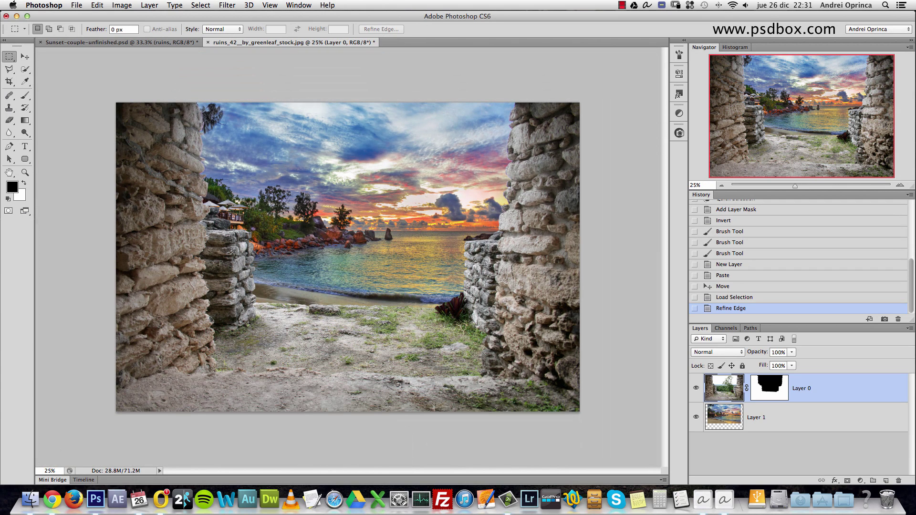
pyautogui.keyDown('super'); pyautogui.click(483, 241); pyautogui.keyUp('super')
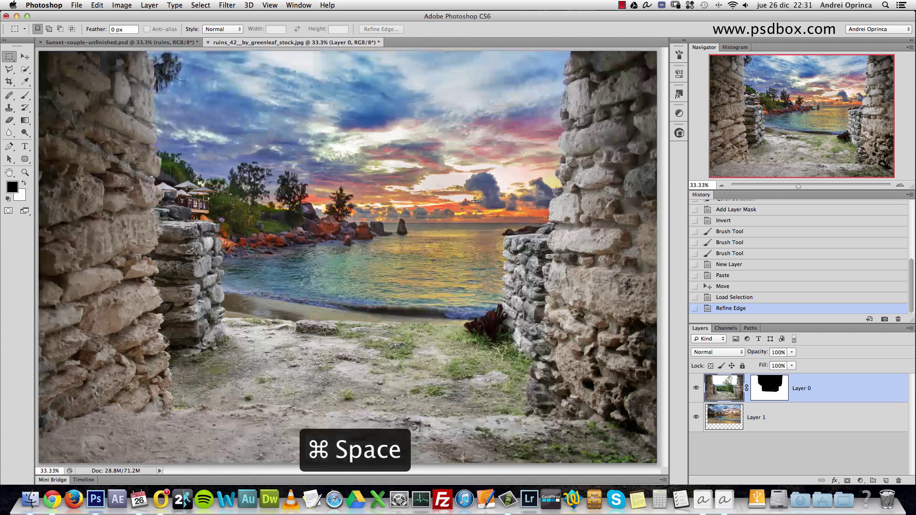
# Step: Open the bush stock image box_trees_ii_by_ybsilon_stock-d5s4tvx.png from the Sunset folder
pyautogui.press('super+o')
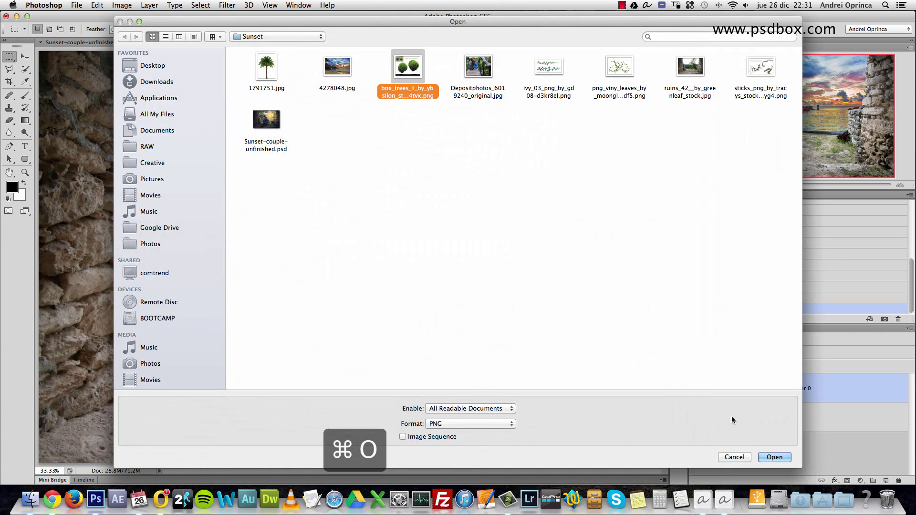
pyautogui.click(769, 457)
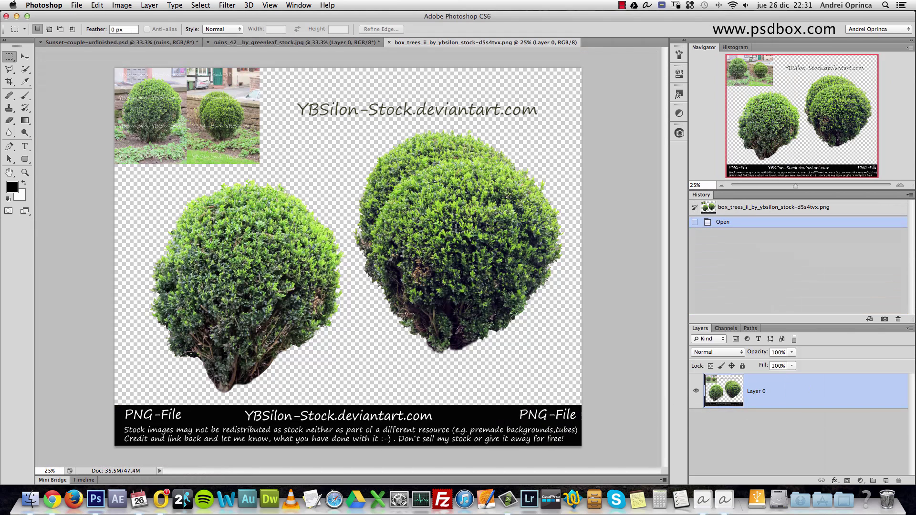
pyautogui.moveTo(456, 229); pyautogui.dragTo(576, 222)
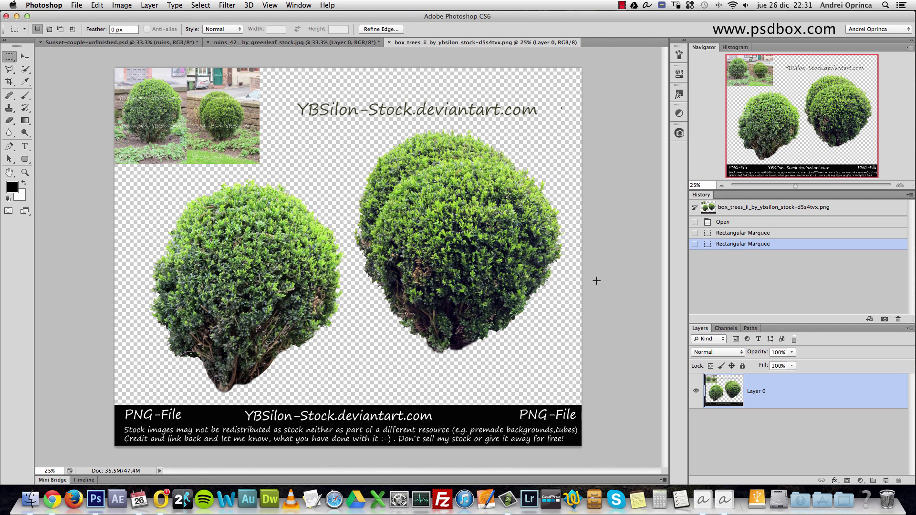
pyautogui.moveTo(286, 90); pyautogui.dragTo(568, 126)
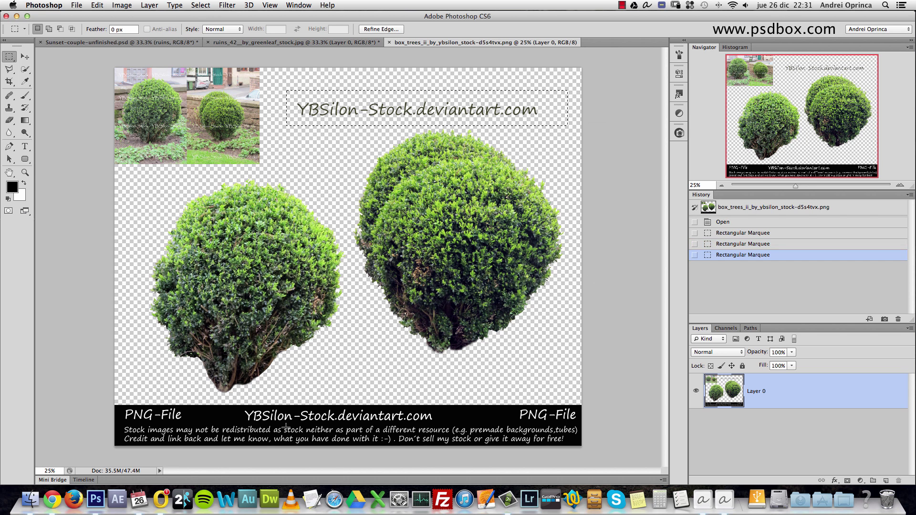
pyautogui.moveTo(114, 408); pyautogui.dragTo(592, 443)
pyautogui.click(579, 400)
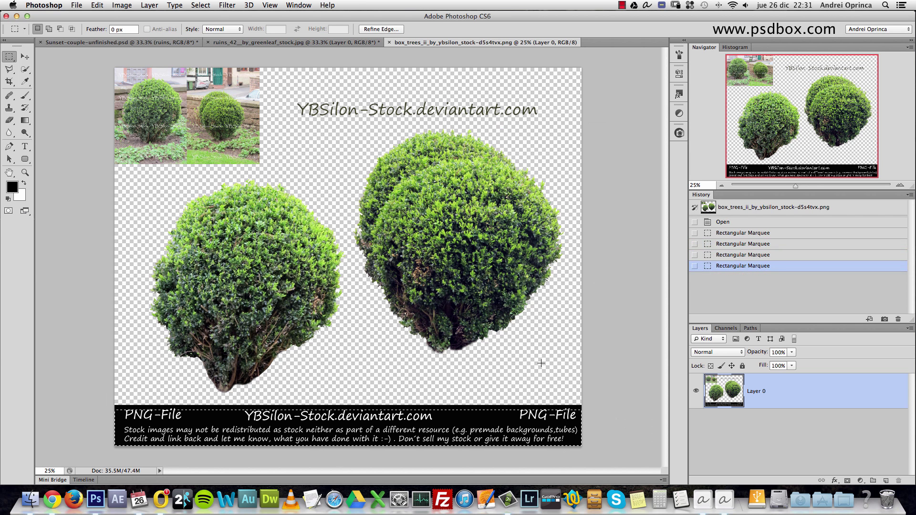
# Step: Outline the right-hand double bush loosely with the Polygonal Lasso and cut it out of the stock image
pyautogui.click(10, 69)
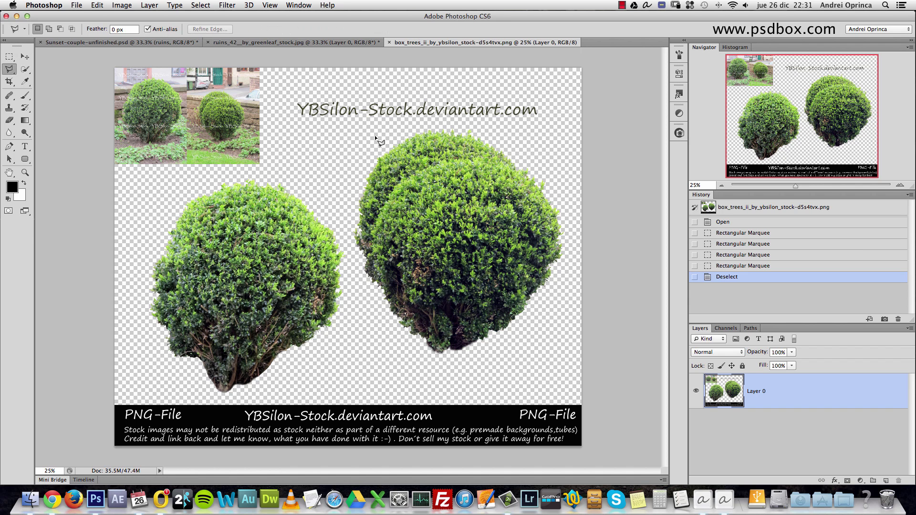
pyautogui.click(438, 123)
pyautogui.click(551, 146)
pyautogui.click(610, 219)
pyautogui.click(571, 323)
pyautogui.click(486, 377)
pyautogui.click(386, 367)
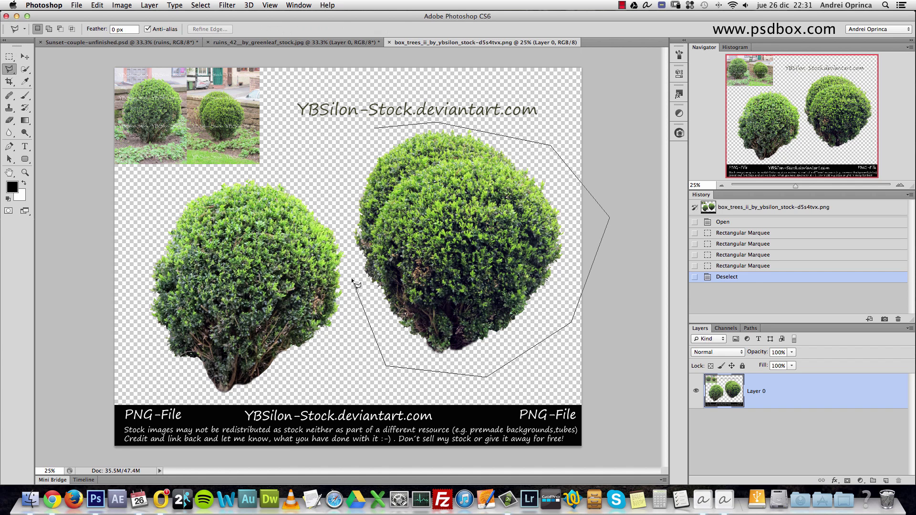
pyautogui.click(335, 163)
pyautogui.doubleClick(344, 158)
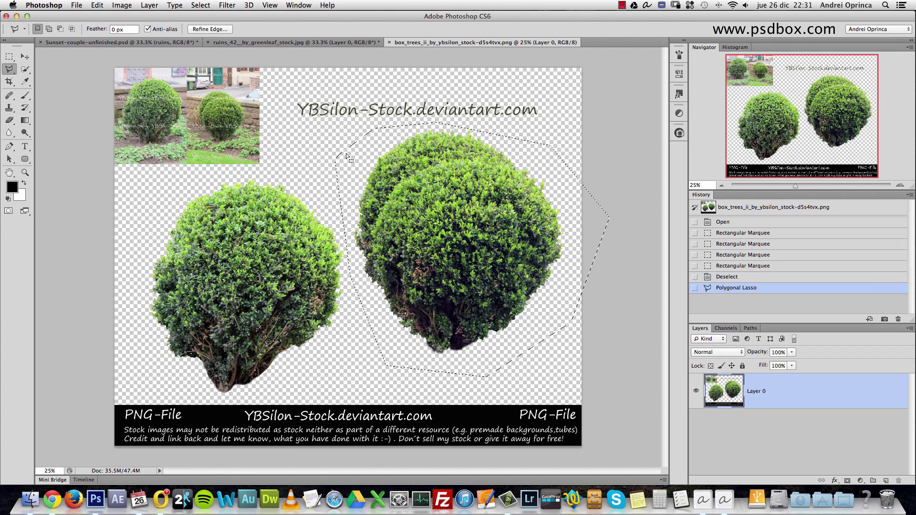
pyautogui.press('super+x')
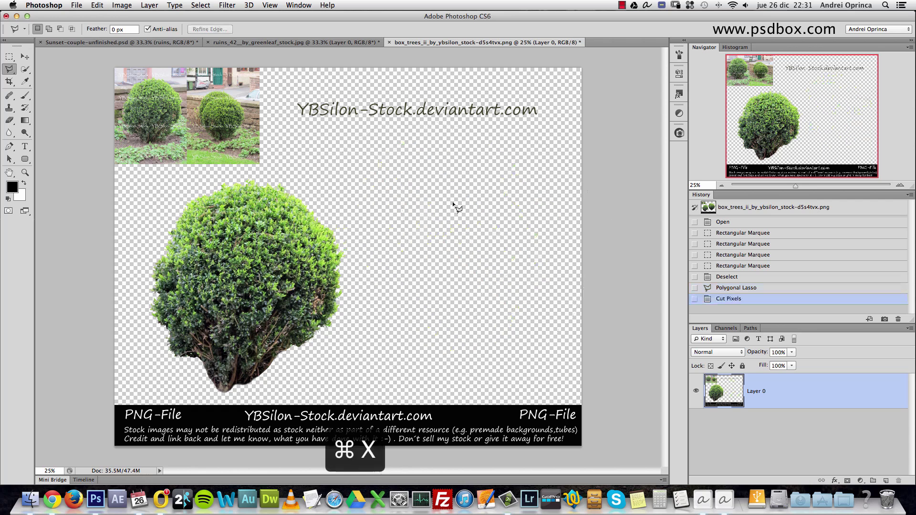
# Step: Close the bush stock image without saving and paste the cut bush into the ruins document above the ruins layer
pyautogui.press('super+w')
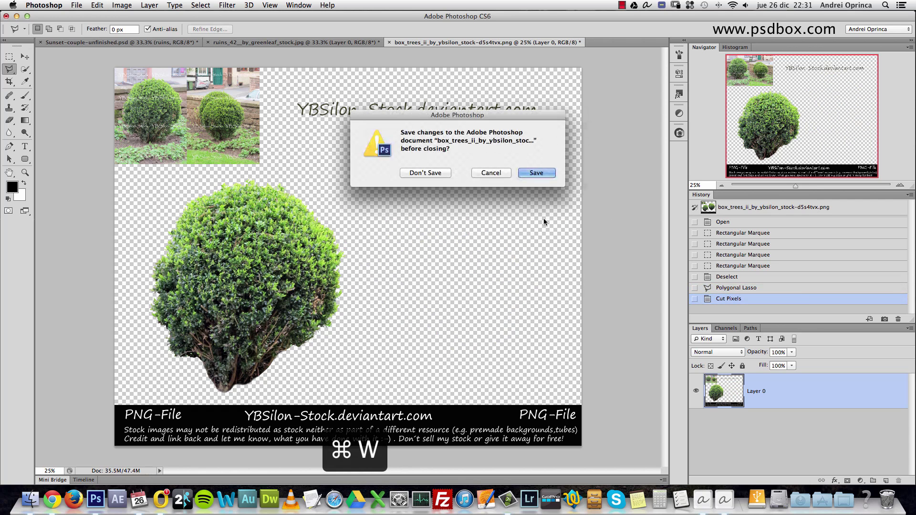
pyautogui.click(436, 173)
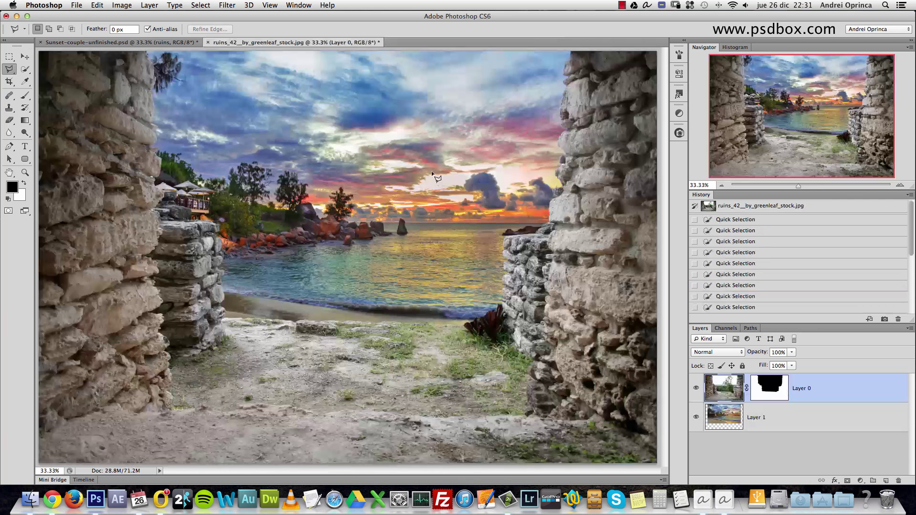
pyautogui.press('super+v')
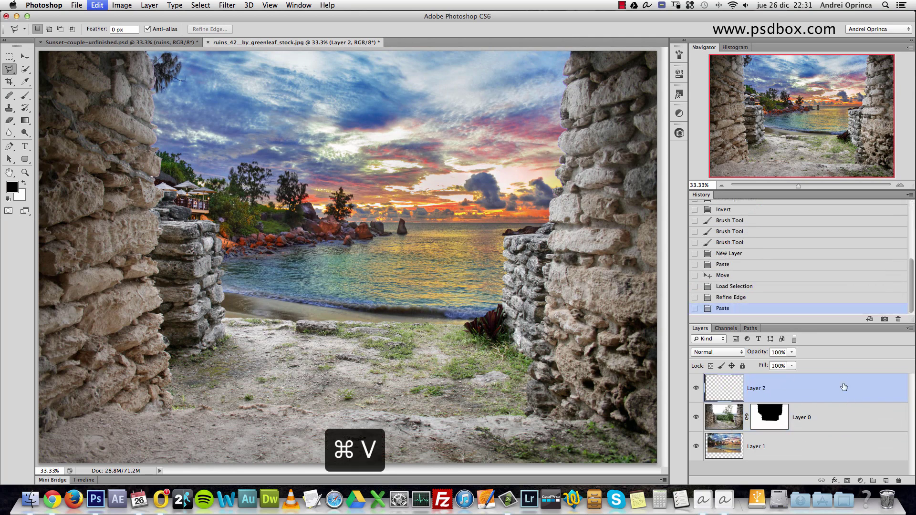
# Step: Rename the pasted bush layer to "bush"
pyautogui.doubleClick(764, 388)
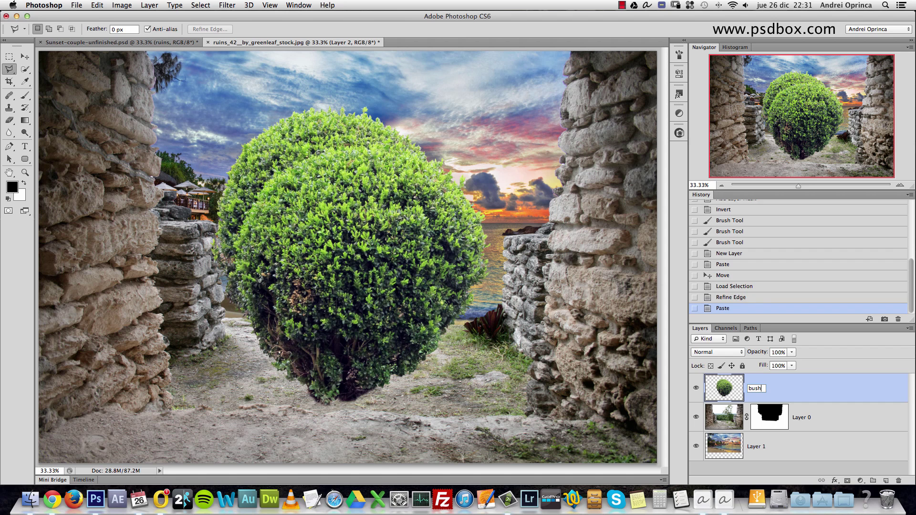
pyautogui.write('bush')
pyautogui.press('Return')
# Step: Scale the bush down to about 24.5% and place it on the grass against the right-hand ruin wall
pyautogui.press('super+t')
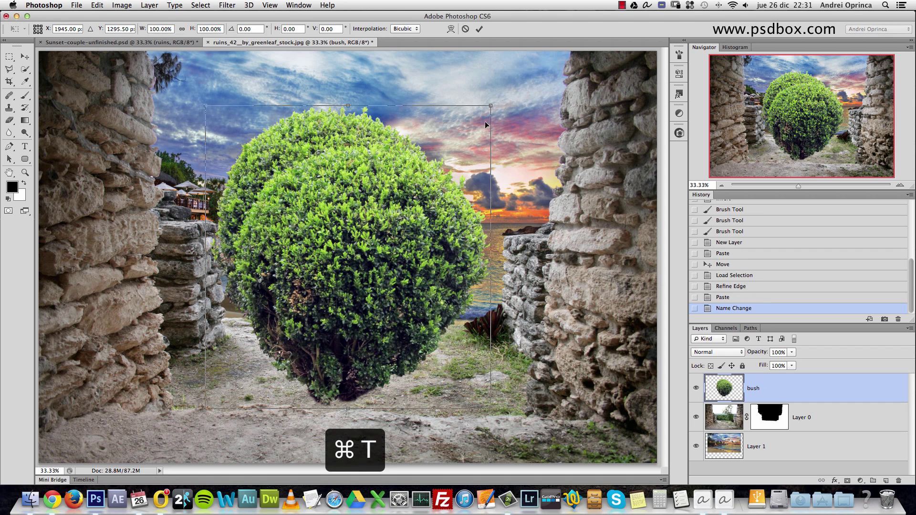
pyautogui.moveTo(414, 207); pyautogui.dragTo(460, 183)
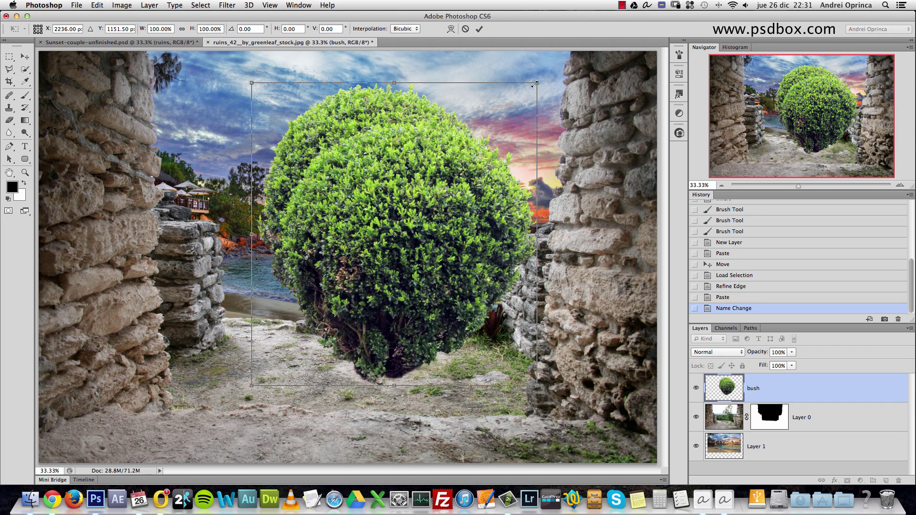
pyautogui.moveTo(538, 83); pyautogui.dragTo(463, 161)
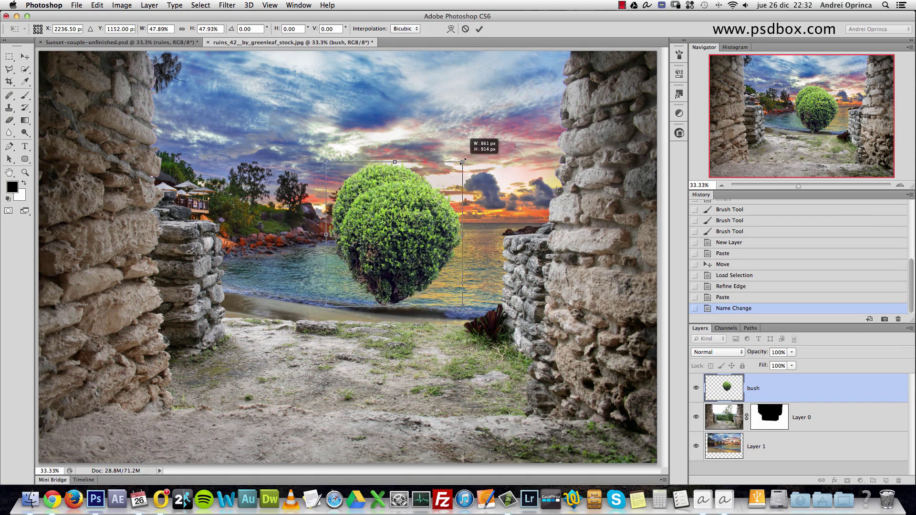
pyautogui.moveTo(443, 201); pyautogui.dragTo(528, 237)
pyautogui.moveTo(547, 202); pyautogui.dragTo(488, 264)
pyautogui.moveTo(466, 296); pyautogui.dragTo(504, 294)
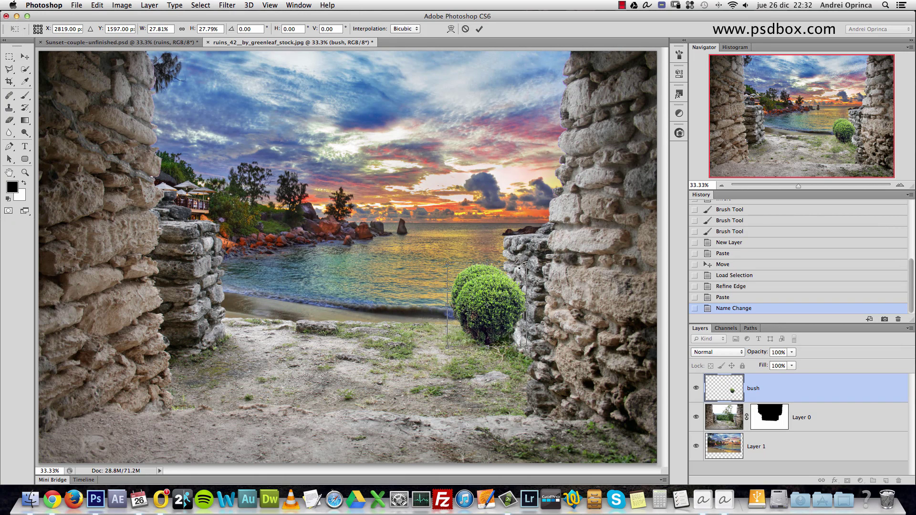
pyautogui.moveTo(527, 264); pyautogui.dragTo(516, 274)
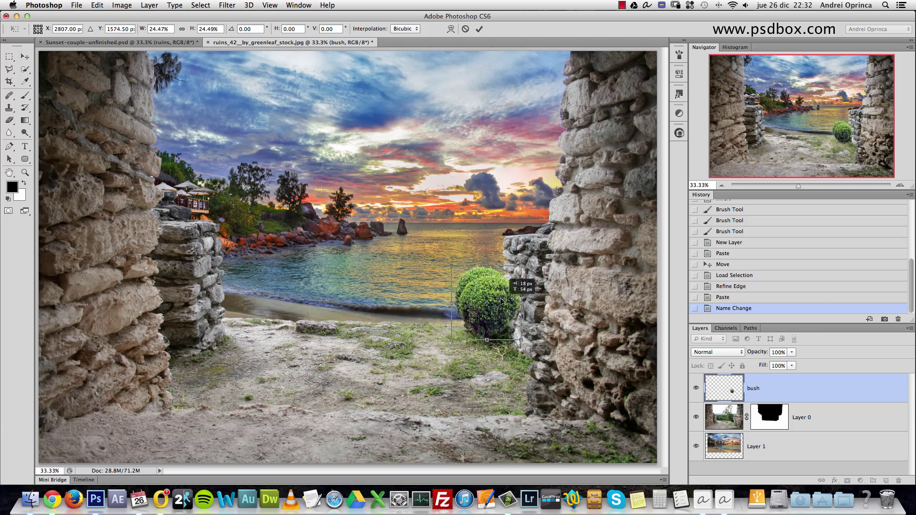
pyautogui.moveTo(497, 308); pyautogui.dragTo(499, 306)
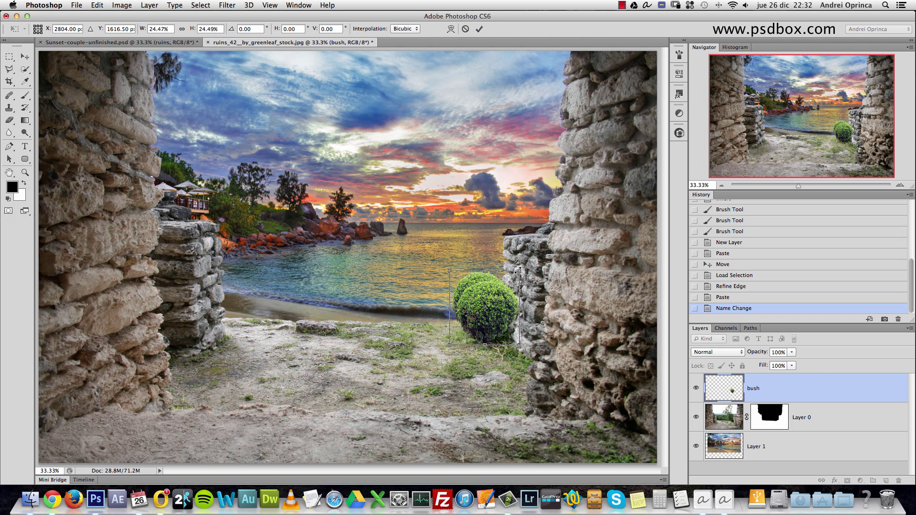
pyautogui.press('Return')
pyautogui.press('l')
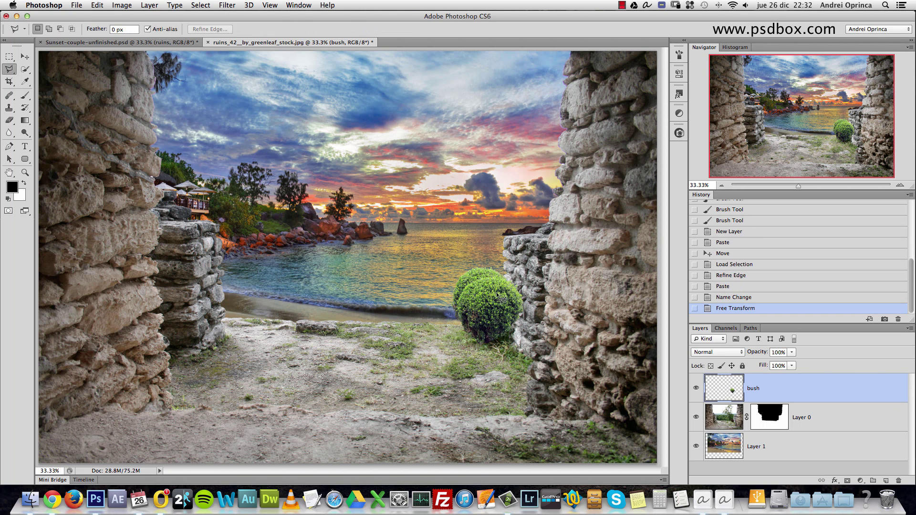
# Step: Add a new layer beneath the bush layer and name it "bush shadow"
pyautogui.press('cmd+1')
pyautogui.moveTo(536, 294); pyautogui.dragTo(359, 214)
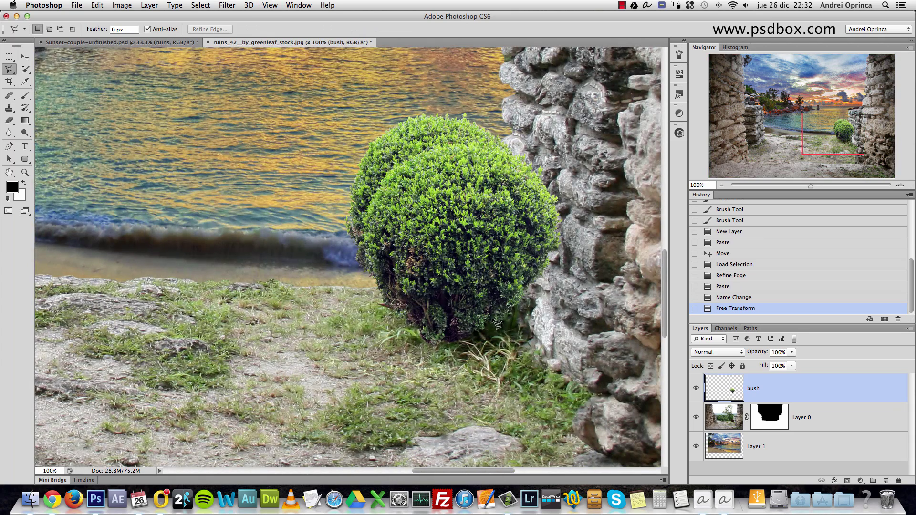
pyautogui.keyDown('alt'); pyautogui.click(473, 271); pyautogui.keyUp('alt')
pyautogui.keyDown('super'); pyautogui.click(886, 481); pyautogui.keyUp('super')
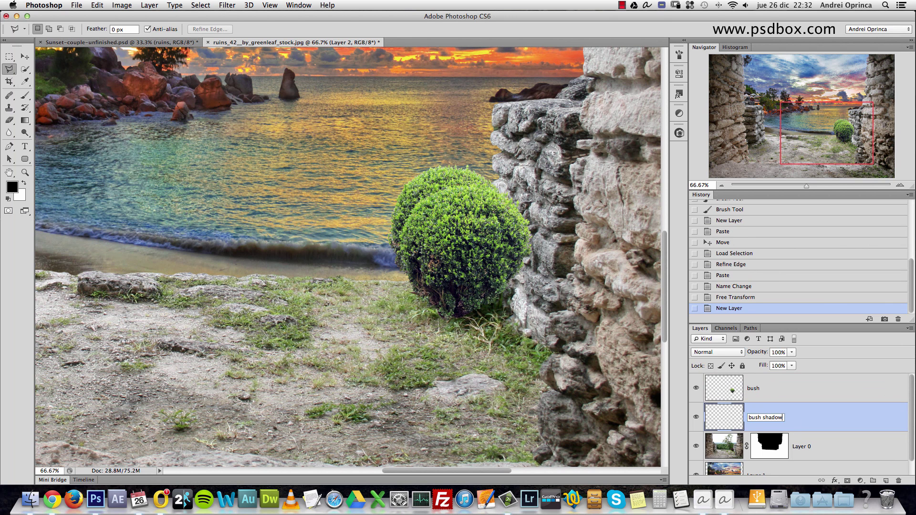
pyautogui.press('Return')
# Step: Set up a soft black brush with 0% hardness, 175 px size, 38% opacity and 44% flow
pyautogui.press('b')
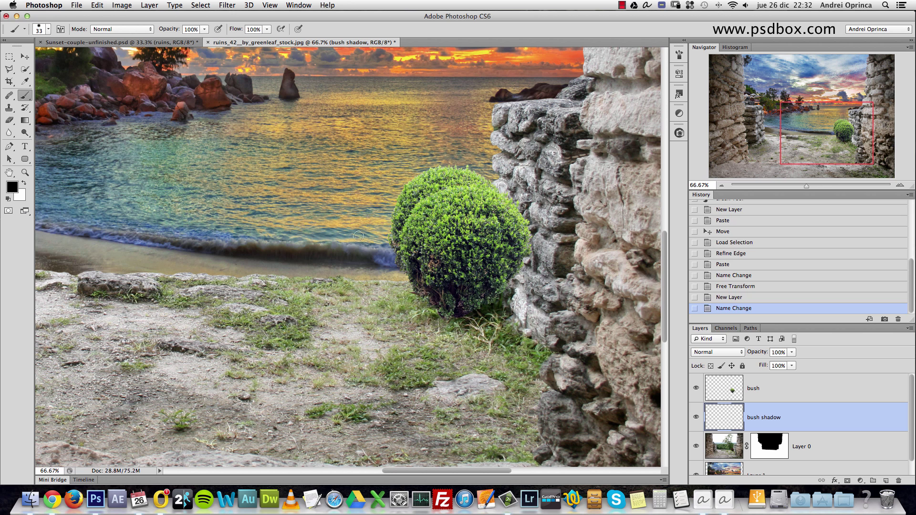
pyautogui.rightClick(460, 192)
pyautogui.moveTo(483, 235); pyautogui.dragTo(471, 235)
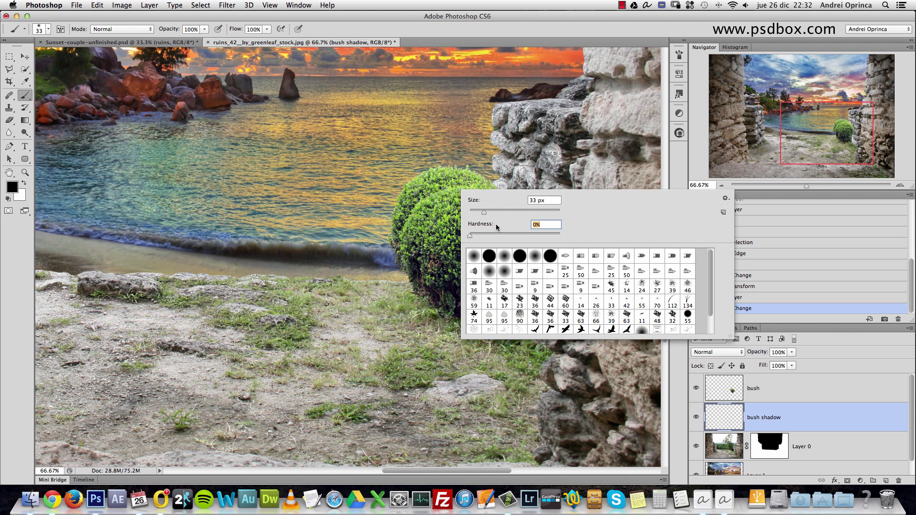
pyautogui.click(498, 213)
pyautogui.moveTo(740, 309); pyautogui.dragTo(522, 206)
pyautogui.press('Return')
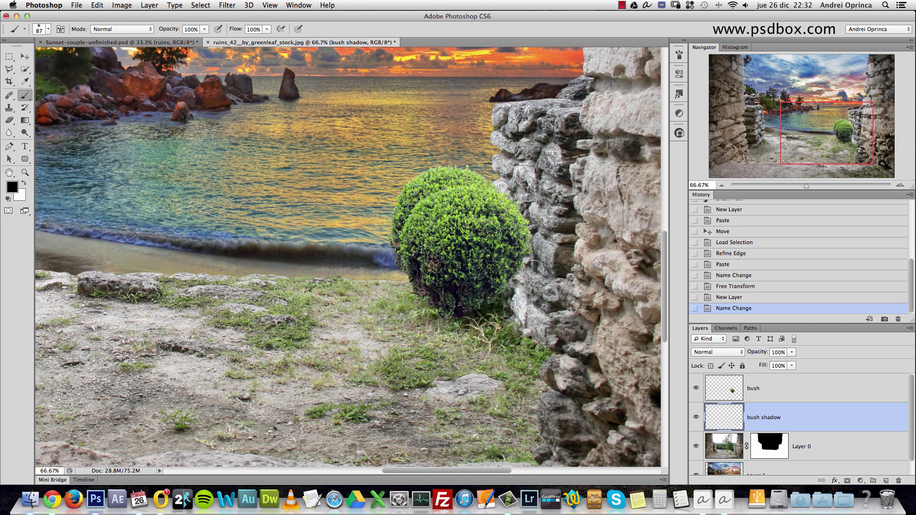
pyautogui.press(']')
pyautogui.click(204, 29)
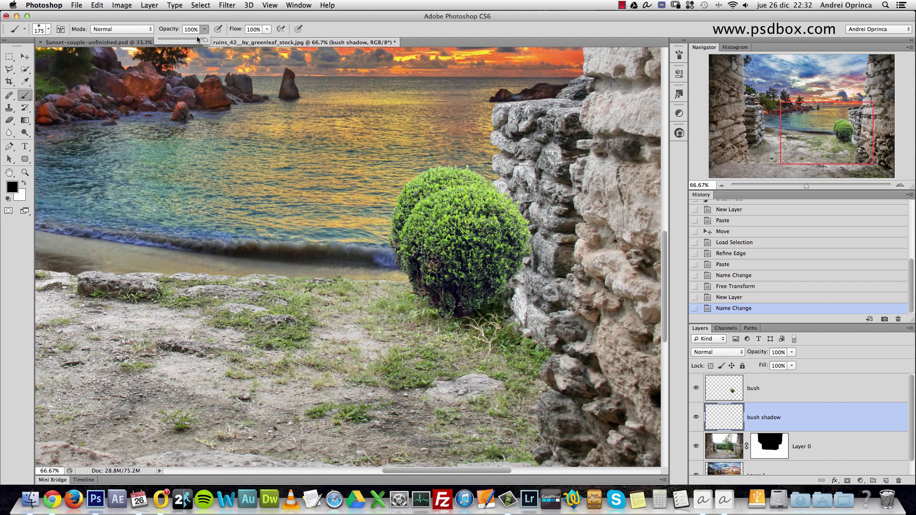
pyautogui.click(266, 29)
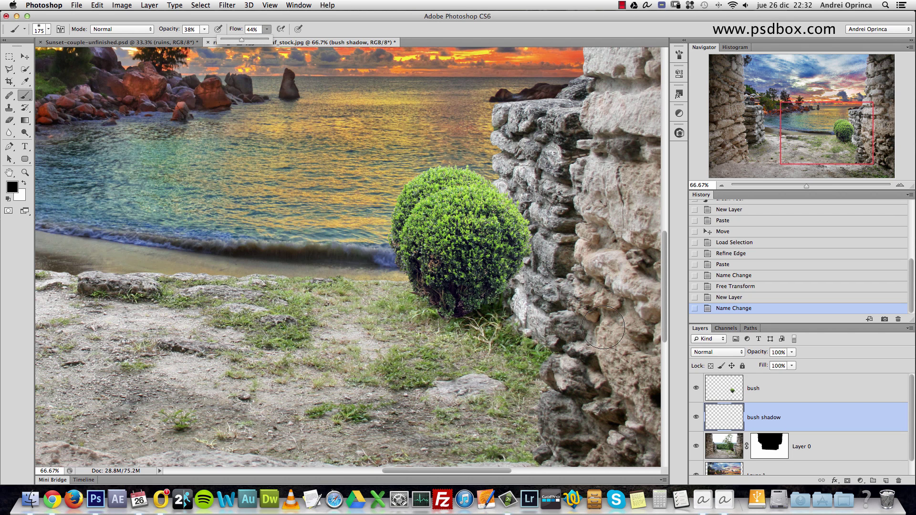
pyautogui.click(779, 421)
# Step: Paint the bush's shadow onto the wall beside it and the grass under its base
pyautogui.hscroll(5, 564, 353)
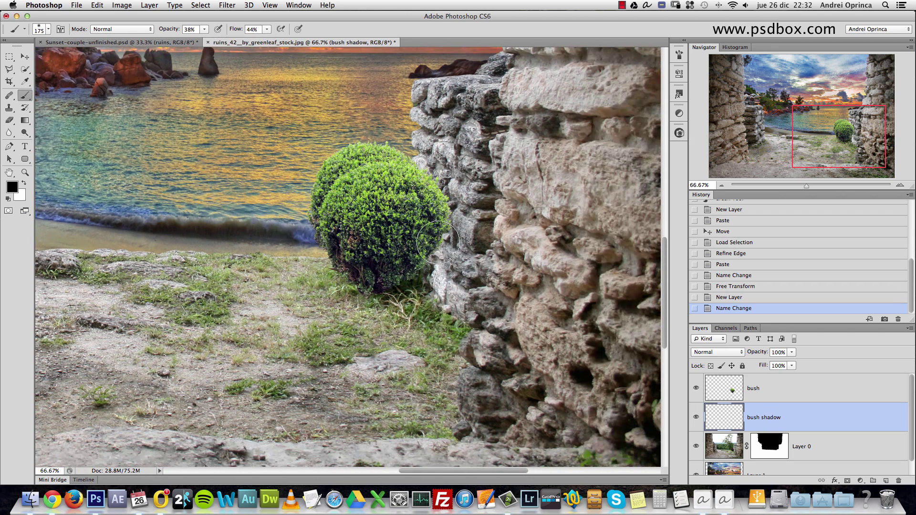
pyautogui.scroll(2, 439, 248)
pyautogui.moveTo(432, 258); pyautogui.dragTo(435, 306)
pyautogui.moveTo(428, 286); pyautogui.dragTo(436, 319)
pyautogui.moveTo(448, 315); pyautogui.dragTo(473, 321)
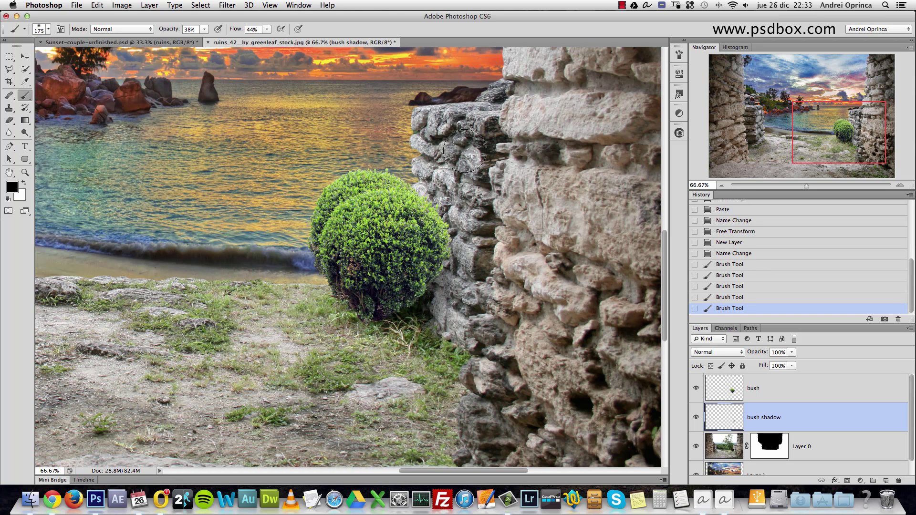
pyautogui.moveTo(446, 245); pyautogui.dragTo(432, 270)
pyautogui.moveTo(447, 224)
pyautogui.mouseDown()
pyautogui.moveTo(450, 292)
pyautogui.moveTo(437, 305)
pyautogui.mouseUp()
pyautogui.moveTo(430, 286)
pyautogui.mouseDown()
pyautogui.moveTo(420, 329)
pyautogui.moveTo(401, 310)
pyautogui.moveTo(358, 330)
pyautogui.mouseUp()
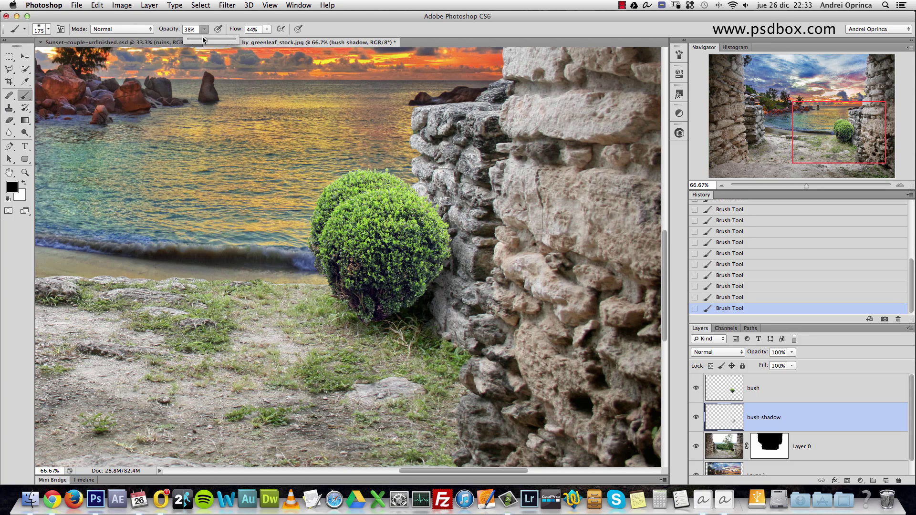
# Step: Reduce the brush to 25% opacity and 23% flow and extend a softer shadow around the bush's base and the wall
pyautogui.moveTo(202, 40); pyautogui.dragTo(200, 40)
pyautogui.moveTo(267, 29); pyautogui.dragTo(258, 40)
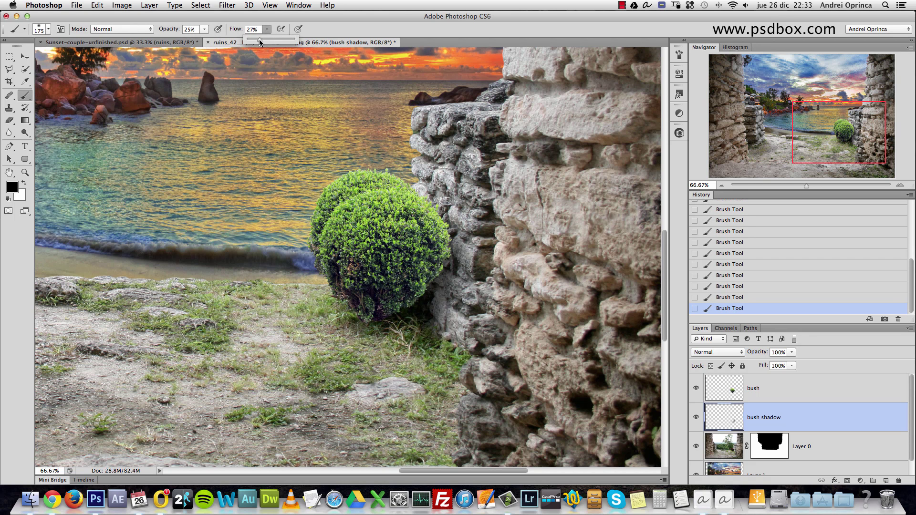
pyautogui.click(410, 315)
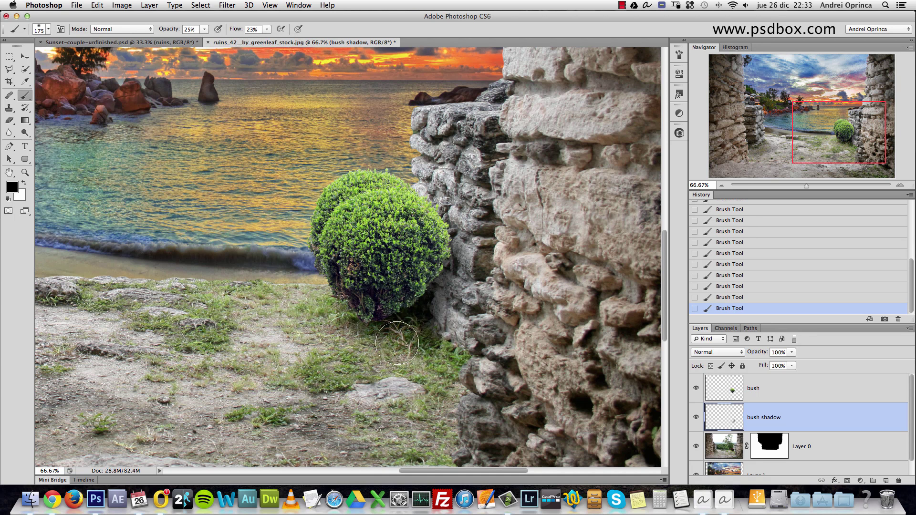
pyautogui.moveTo(382, 334)
pyautogui.mouseDown()
pyautogui.moveTo(423, 311)
pyautogui.moveTo(444, 344)
pyautogui.moveTo(449, 210)
pyautogui.moveTo(476, 315)
pyautogui.mouseUp()
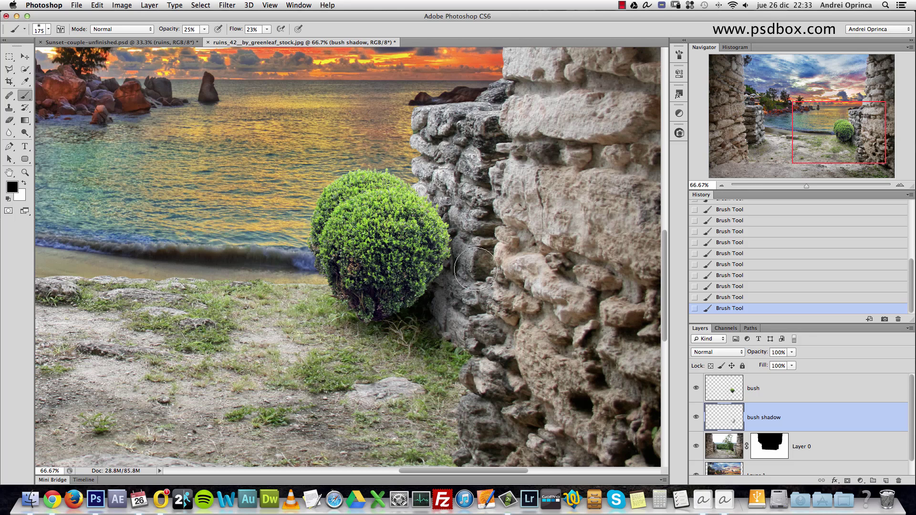
pyautogui.moveTo(433, 200)
pyautogui.mouseDown()
pyautogui.moveTo(463, 354)
pyautogui.moveTo(367, 315)
pyautogui.moveTo(375, 347)
pyautogui.mouseUp()
# Step: Examine how the bush, its shadow and the left-hand ruins blend into the sunset beach scene
pyautogui.keyDown('alt'); pyautogui.click(444, 335); pyautogui.keyUp('alt')
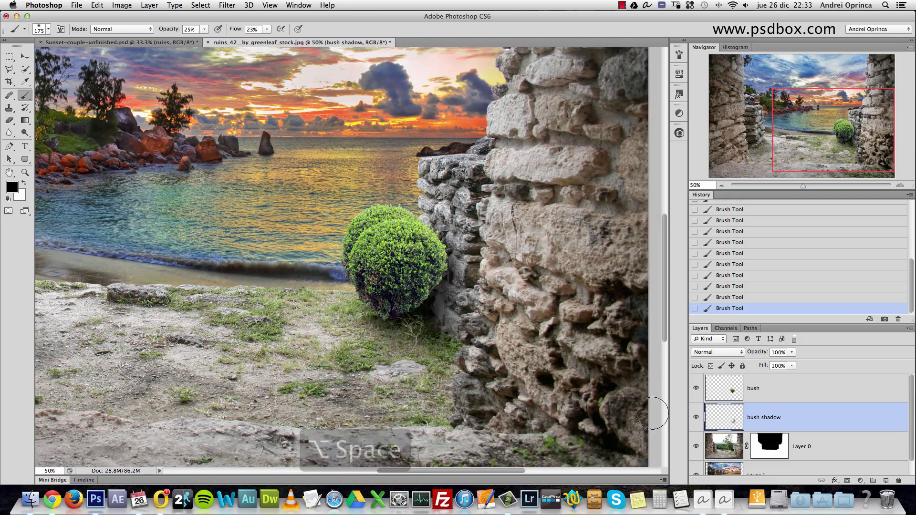
pyautogui.keyDown('alt'); pyautogui.click(635, 411); pyautogui.keyUp('alt')
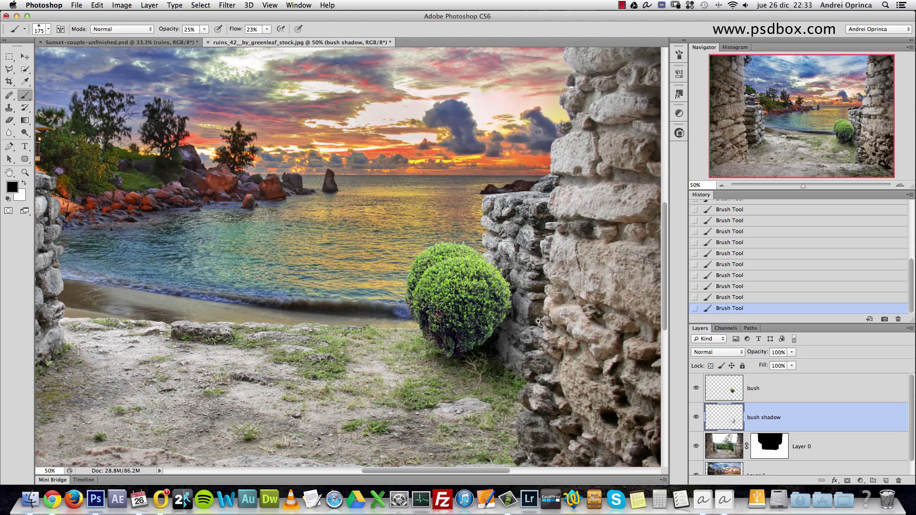
pyautogui.keyDown('super'); pyautogui.click(544, 325); pyautogui.keyUp('super')
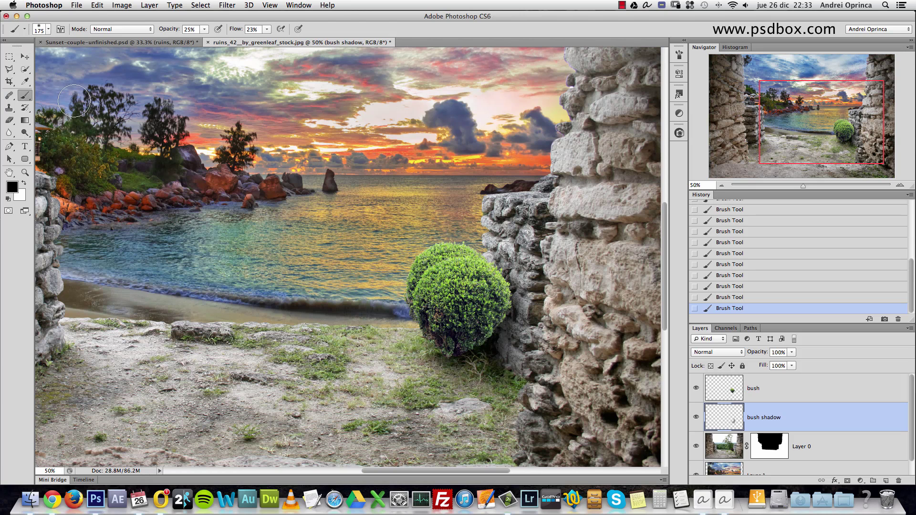
pyautogui.click(25, 56)
pyautogui.hotkey('alt', 'space')
pyautogui.keyDown('alt'); pyautogui.click(370, 222); pyautogui.keyUp('alt')
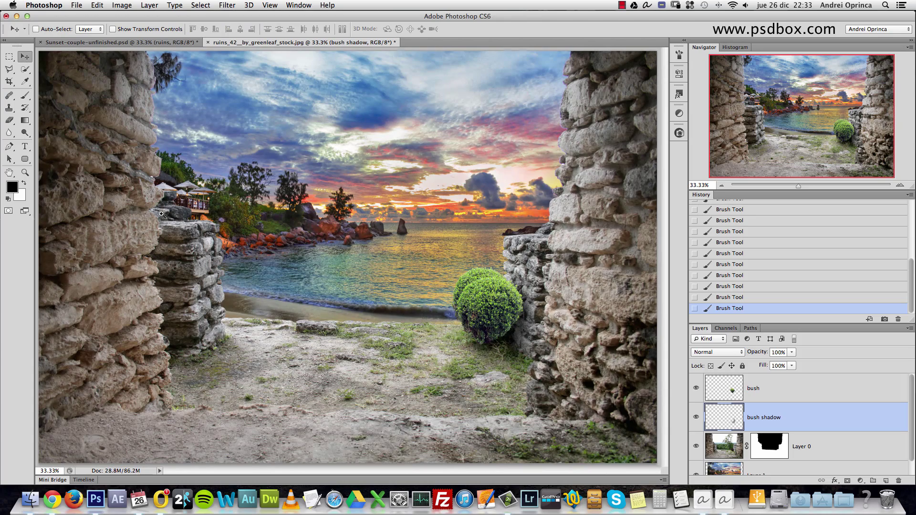
pyautogui.moveTo(162, 214); pyautogui.dragTo(265, 187)
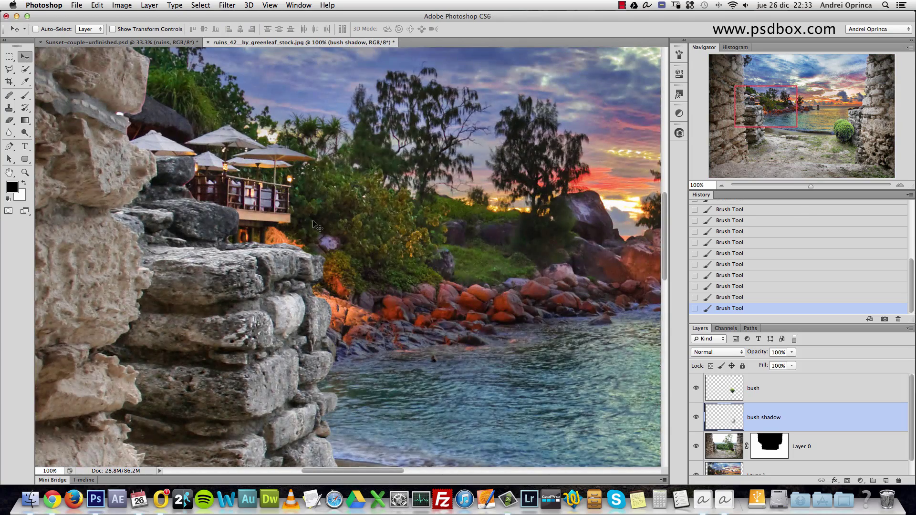
pyautogui.keyDown('alt'); pyautogui.click(372, 273); pyautogui.keyUp('alt')
pyautogui.keyDown('alt'); pyautogui.click(372, 273); pyautogui.keyUp('alt')
pyautogui.keyDown('alt'); pyautogui.click(372, 273); pyautogui.keyUp('alt')
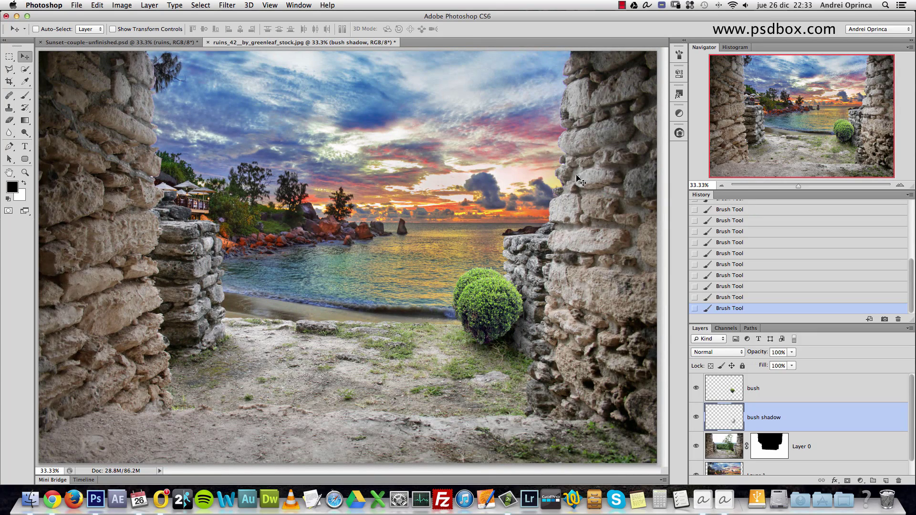
pyautogui.keyDown('alt'); pyautogui.click(543, 208); pyautogui.keyUp('alt')
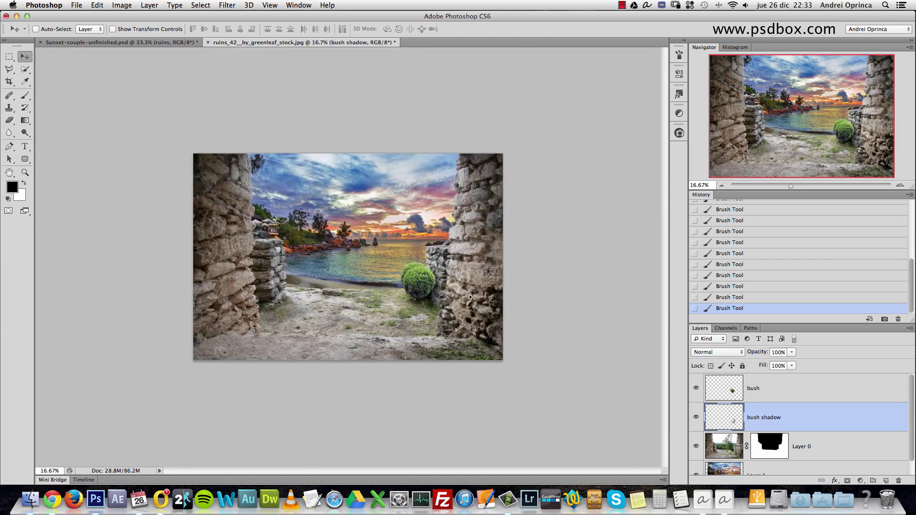
# Step: Open the layer style settings of the bush layer and enable an Inner Shadow
pyautogui.keyDown('super'); pyautogui.click(527, 267); pyautogui.keyUp('super')
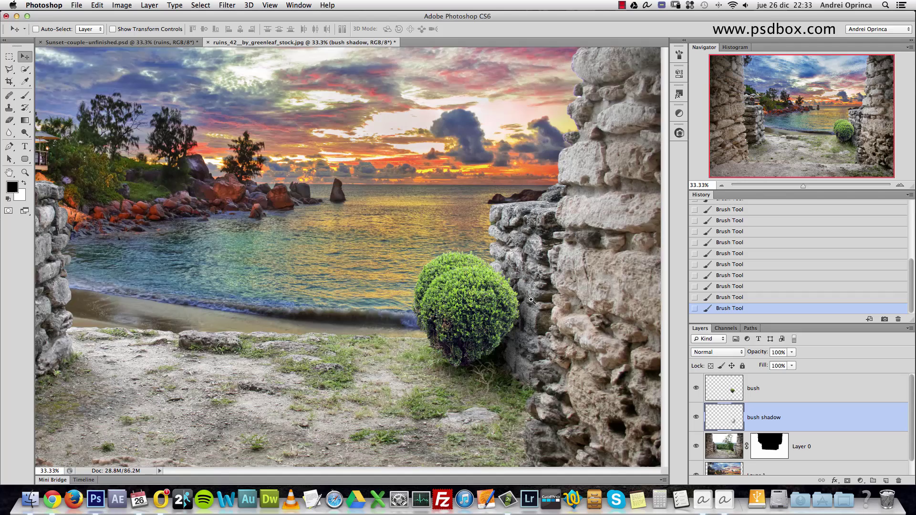
pyautogui.keyDown('super'); pyautogui.click(532, 299); pyautogui.keyUp('super')
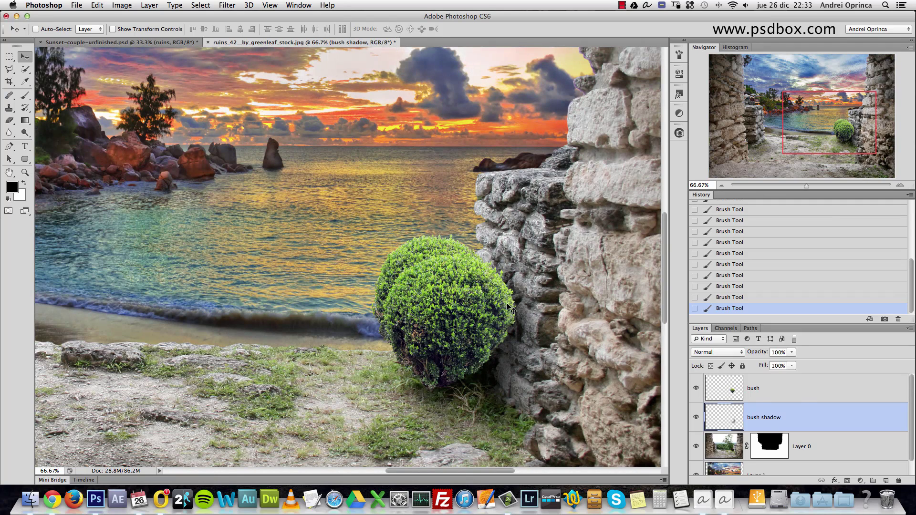
pyautogui.click(812, 391)
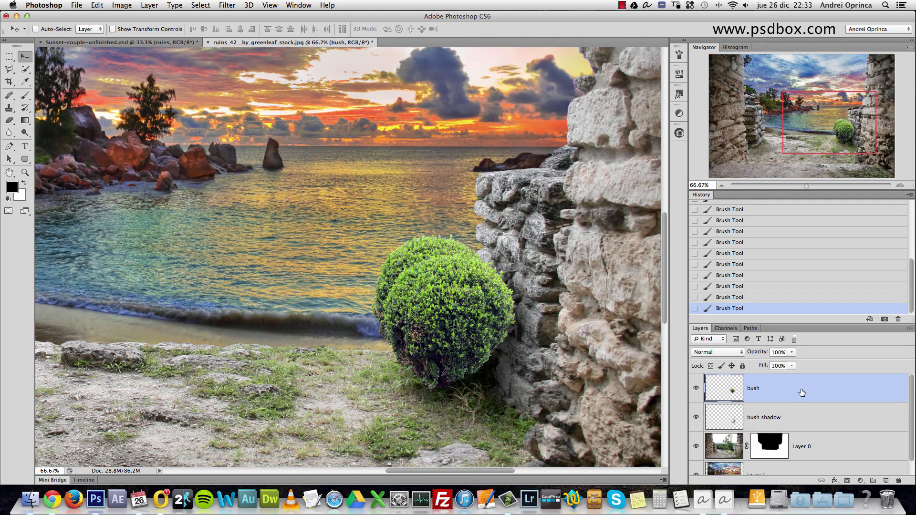
pyautogui.doubleClick(823, 392)
pyautogui.moveTo(716, 174); pyautogui.dragTo(710, 106)
pyautogui.moveTo(625, 106); pyautogui.dragTo(674, 97)
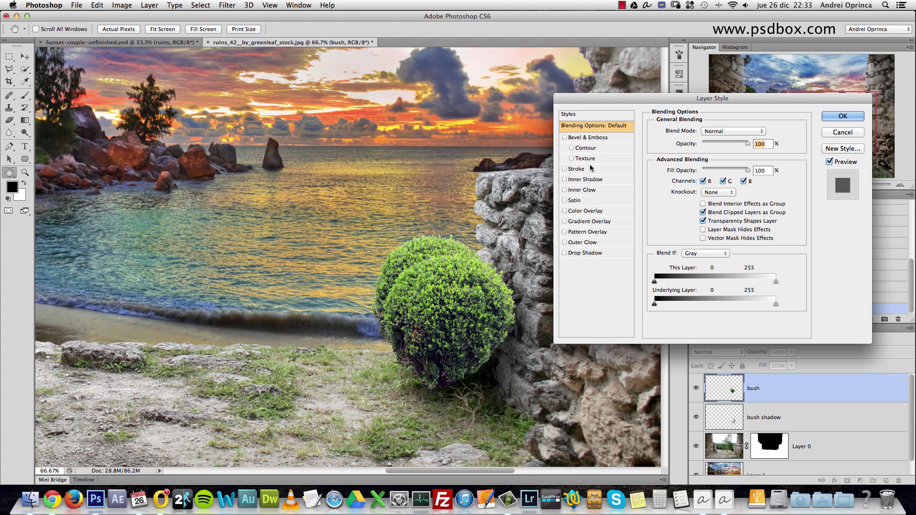
pyautogui.click(588, 179)
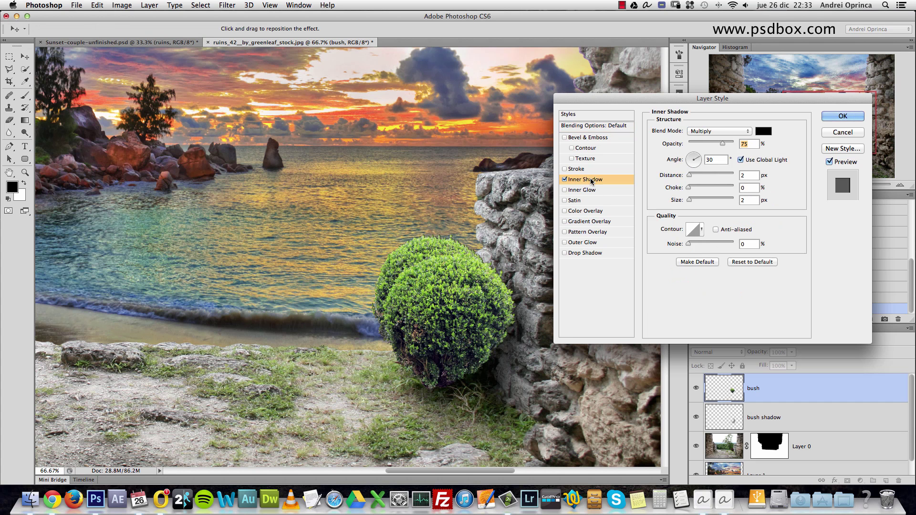
# Step: Try the bush's Inner Shadow at -22° without global light, with 30 px distance and 68 px size, and switch the effect off
pyautogui.click(741, 160)
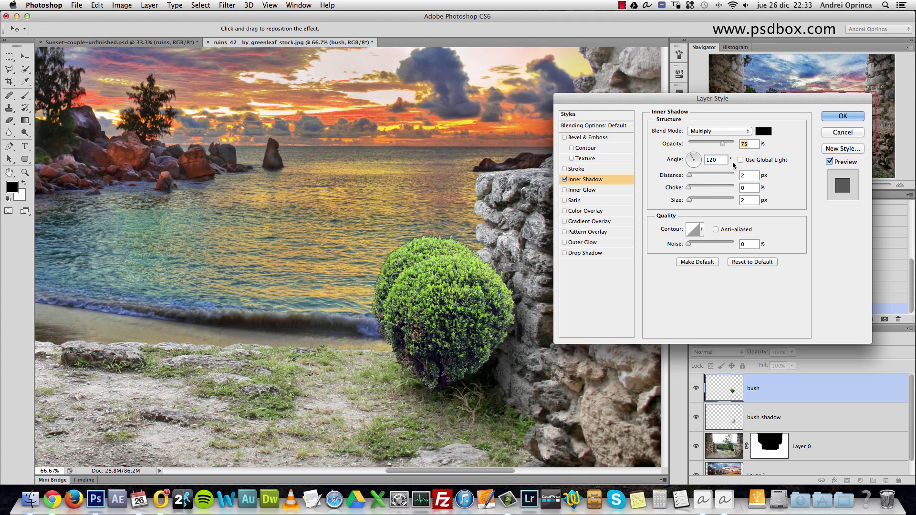
pyautogui.click(699, 164)
pyautogui.click(707, 166)
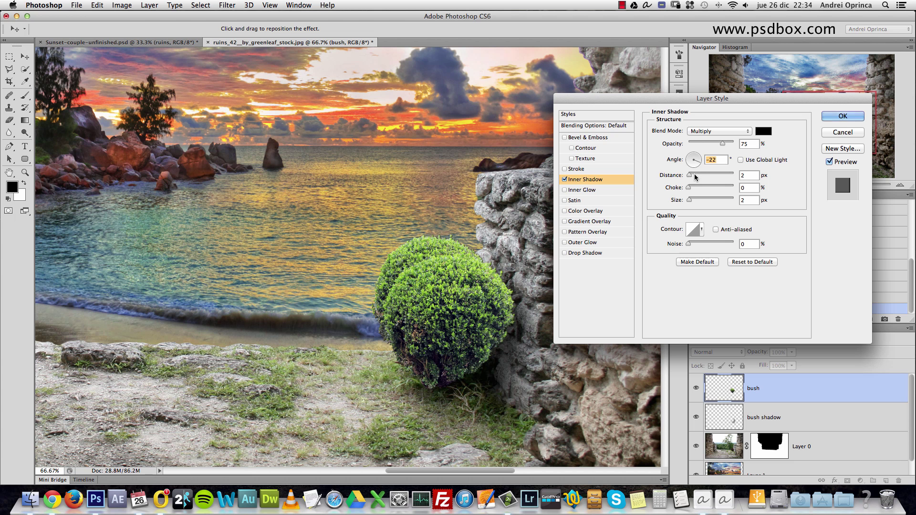
pyautogui.moveTo(690, 180); pyautogui.dragTo(703, 199)
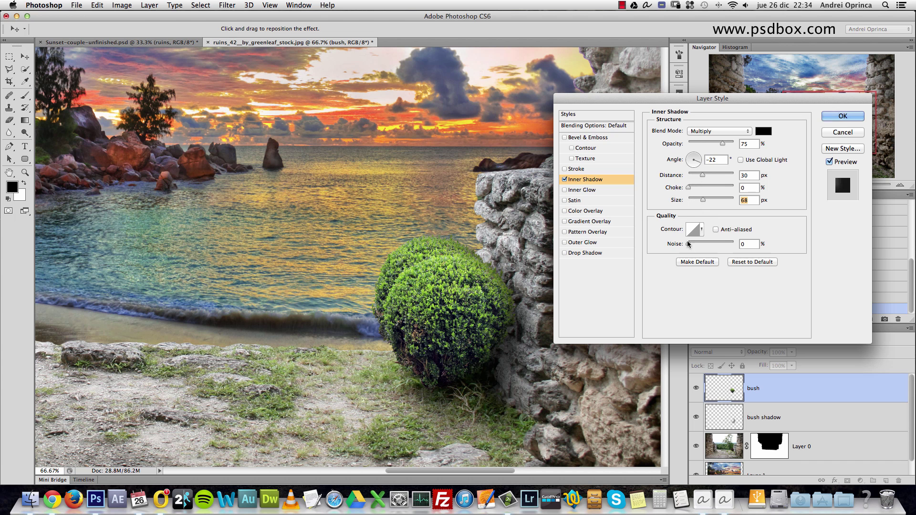
pyautogui.click(565, 180)
# Step: Add a reversed radial Gradient Overlay to the bush at 150% scale, with its bright centre moved towards the bush's upper left
pyautogui.click(588, 223)
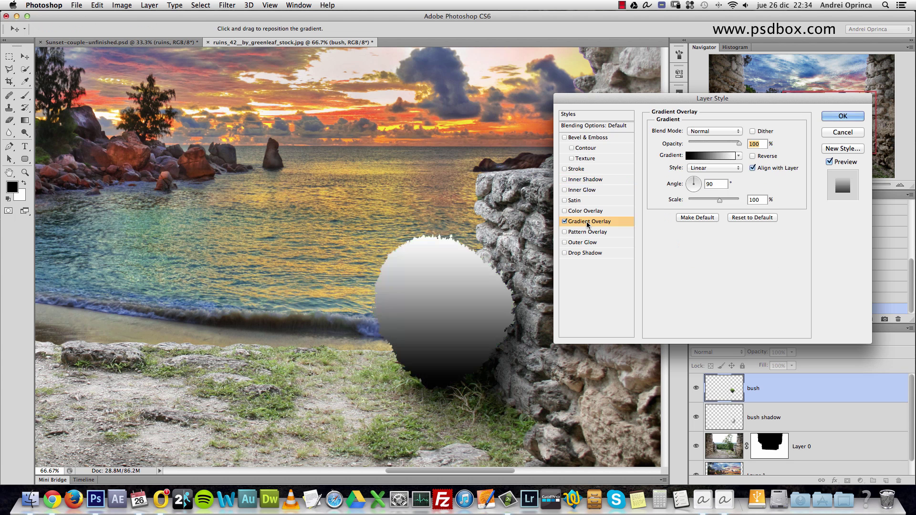
pyautogui.click(714, 168)
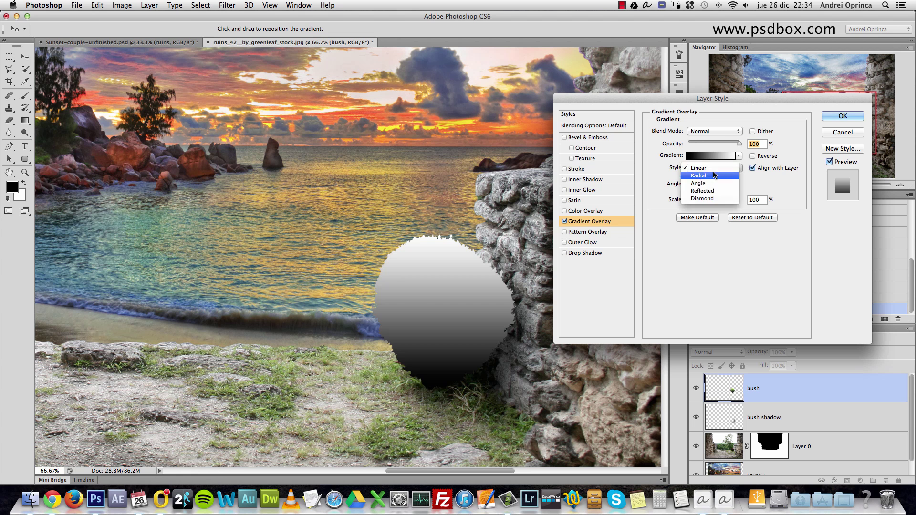
pyautogui.click(706, 175)
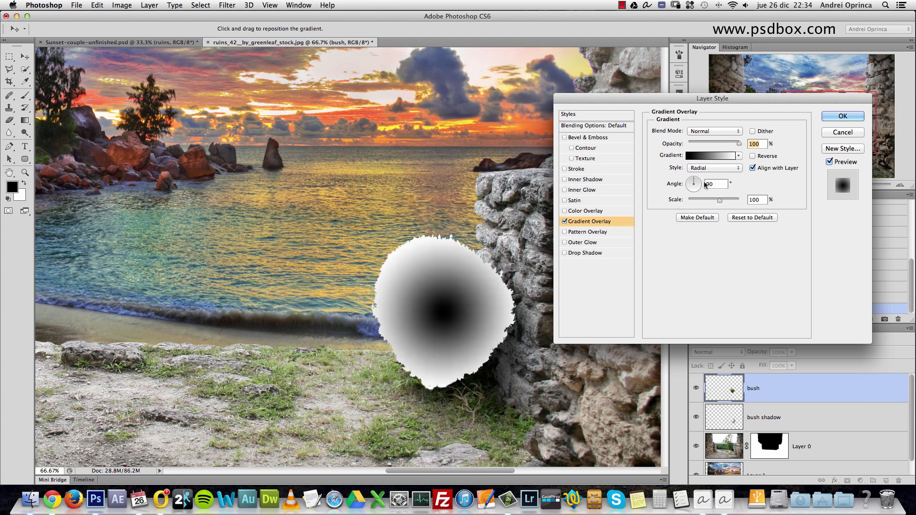
pyautogui.click(753, 157)
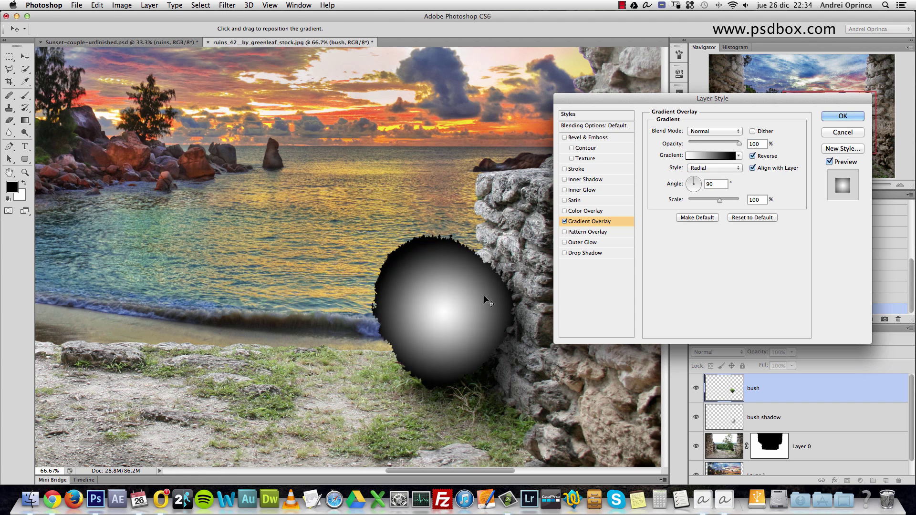
pyautogui.moveTo(484, 296); pyautogui.dragTo(468, 283)
pyautogui.moveTo(720, 200); pyautogui.dragTo(751, 216)
pyautogui.moveTo(480, 304); pyautogui.dragTo(446, 297)
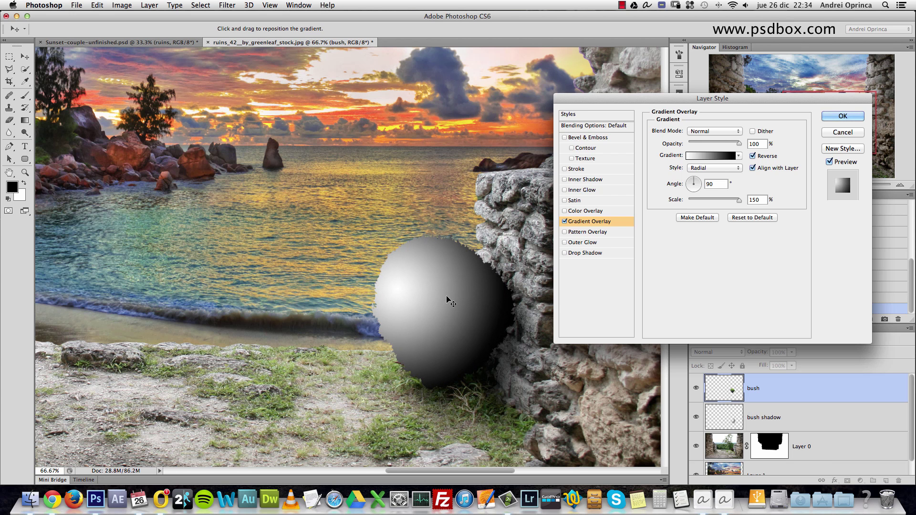
# Step: Blend the bush's gradient overlay in Multiply mode at 58% opacity and shift the gradient slightly downward
pyautogui.click(724, 131)
pyautogui.click(719, 159)
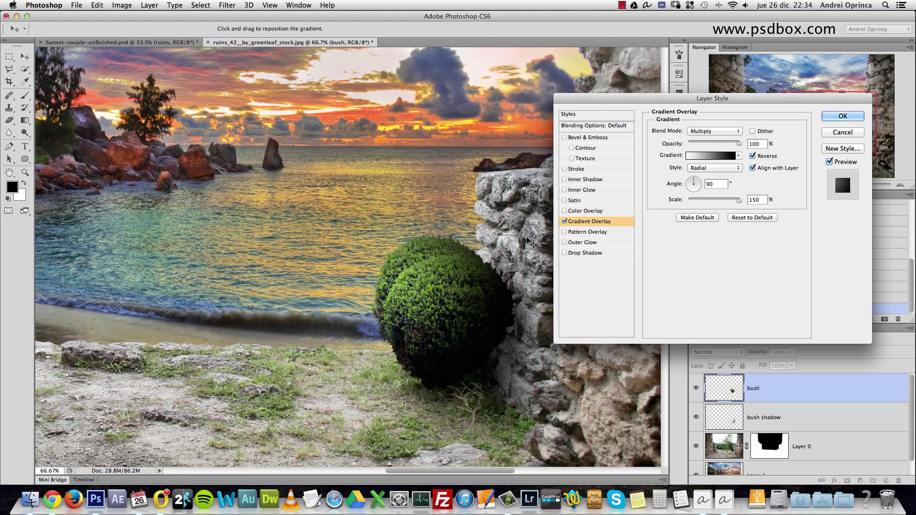
pyautogui.moveTo(507, 294); pyautogui.dragTo(497, 328)
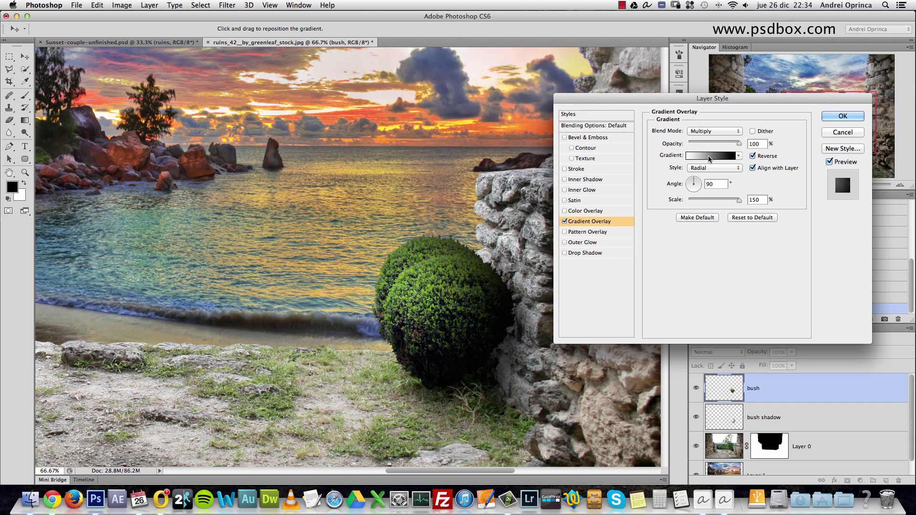
pyautogui.moveTo(739, 142); pyautogui.dragTo(717, 145)
pyautogui.moveTo(716, 146); pyautogui.dragTo(718, 147)
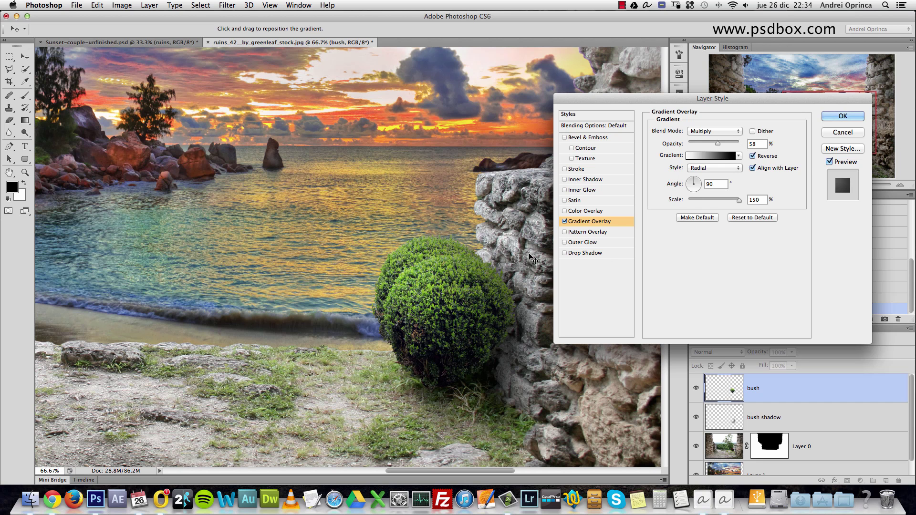
pyautogui.click(565, 222)
pyautogui.click(566, 221)
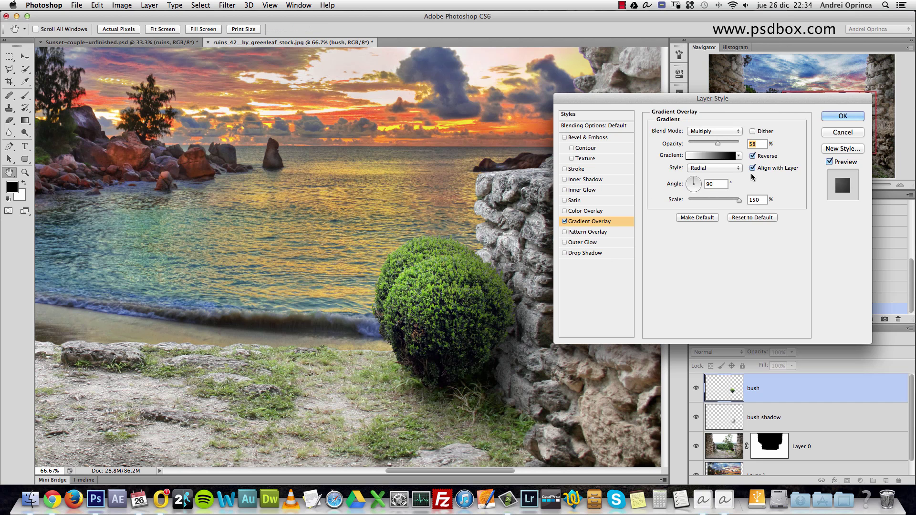
# Step: Edit the overlay's gradient so its white colour stop sits at 68%
pyautogui.click(714, 156)
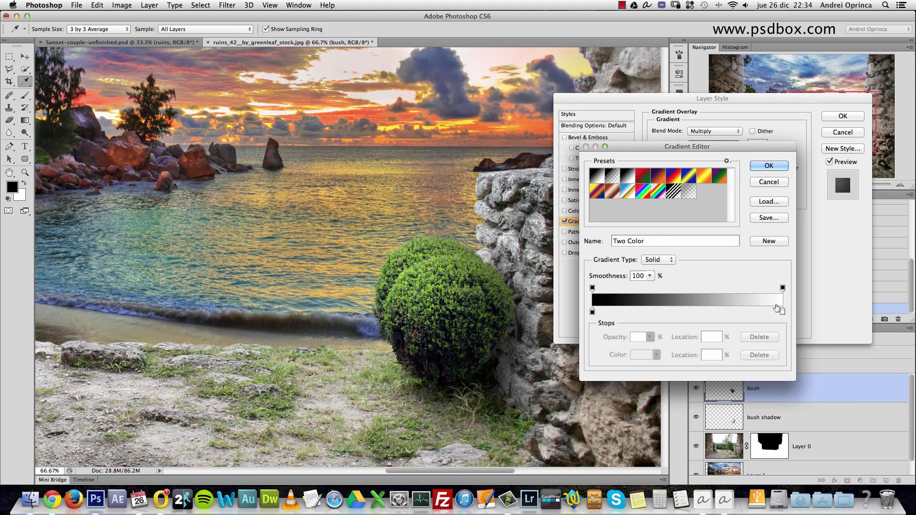
pyautogui.moveTo(783, 312); pyautogui.dragTo(722, 314)
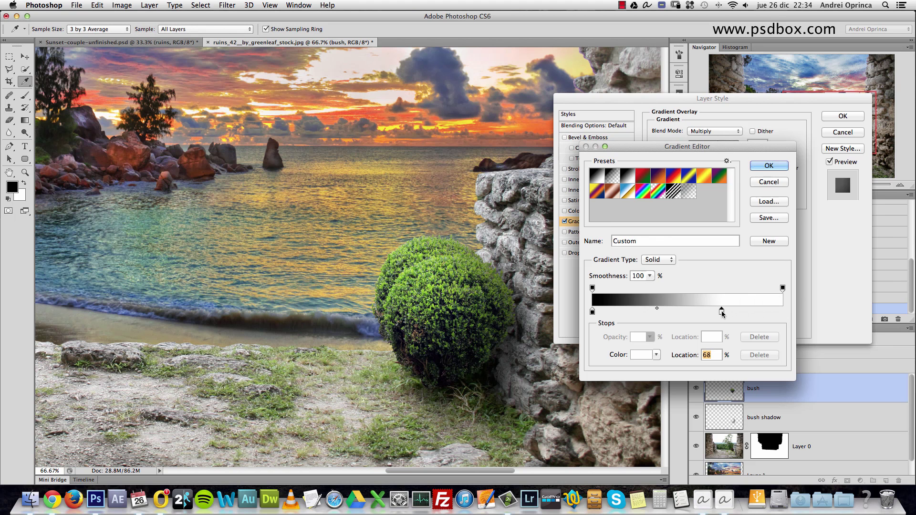
pyautogui.click(769, 165)
# Step: Set the gradient overlay to Normal mode at 100% opacity and reduce its scale to 107%
pyautogui.click(702, 131)
pyautogui.click(700, 103)
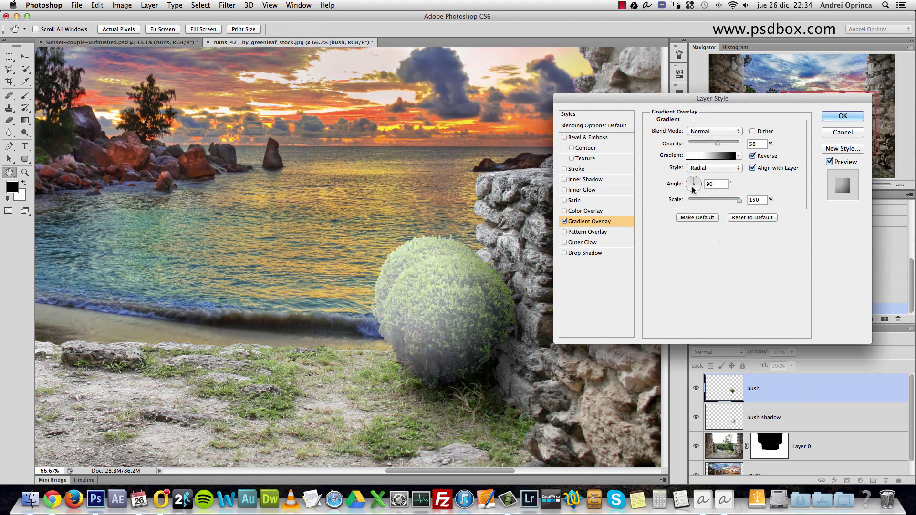
pyautogui.moveTo(718, 143); pyautogui.dragTo(766, 146)
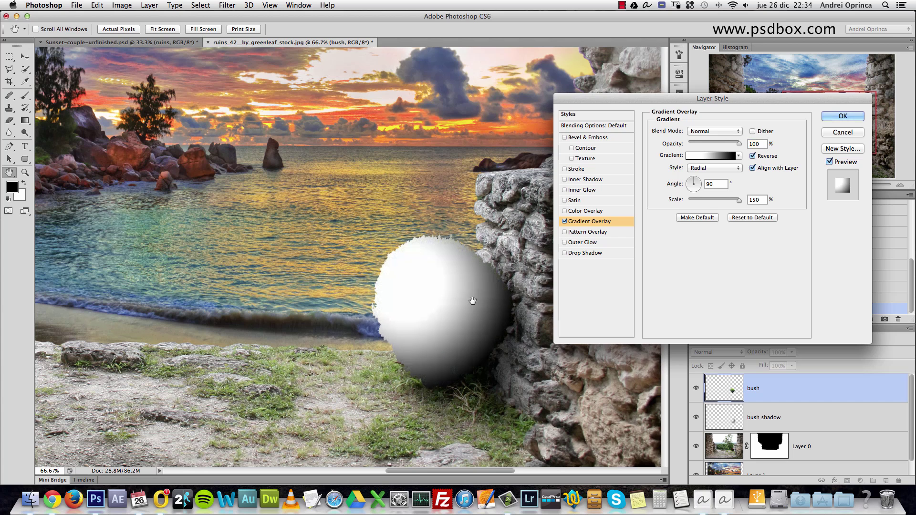
pyautogui.hscroll(-3, 496, 296)
pyautogui.moveTo(739, 200); pyautogui.dragTo(722, 206)
pyautogui.hscroll(6, 489, 307)
pyautogui.scroll(-3, 489, 306)
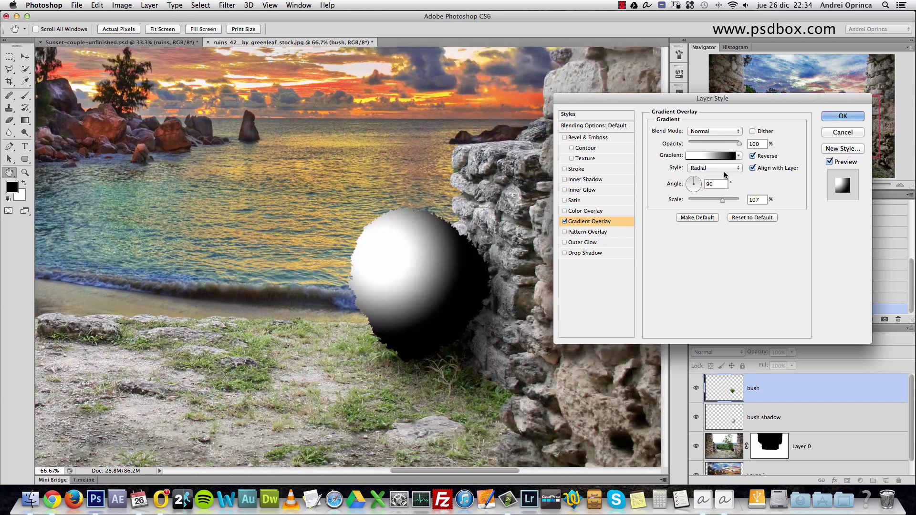
# Step: Tighten the overlay's gradient transition by setting the white colour stop to 47%
pyautogui.click(716, 156)
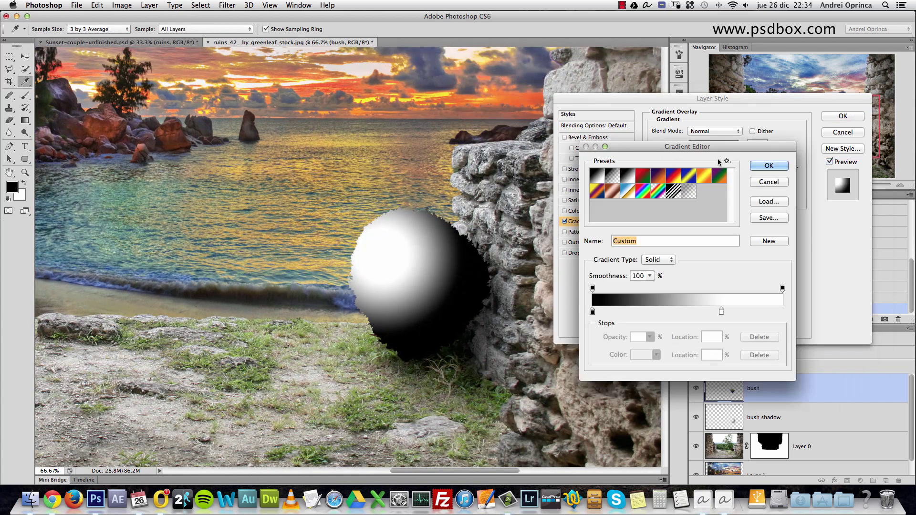
pyautogui.moveTo(720, 311); pyautogui.dragTo(641, 315)
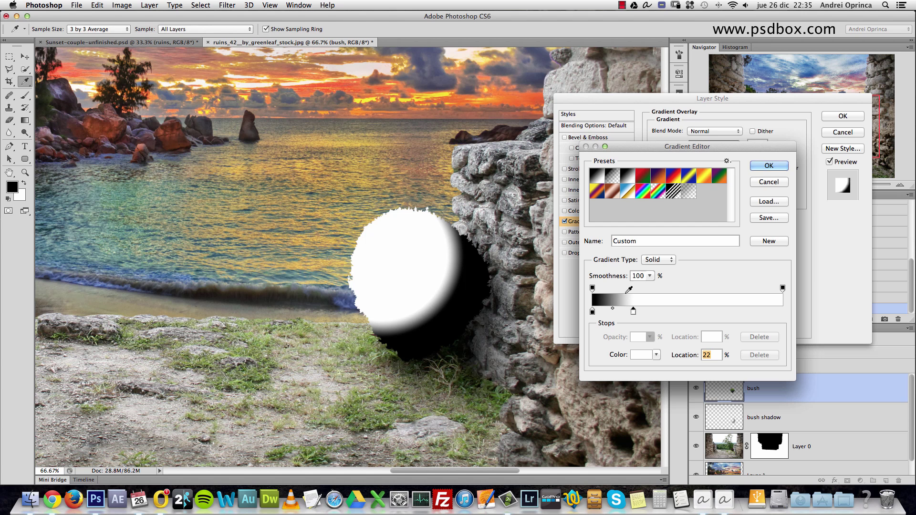
pyautogui.moveTo(633, 311); pyautogui.dragTo(659, 313)
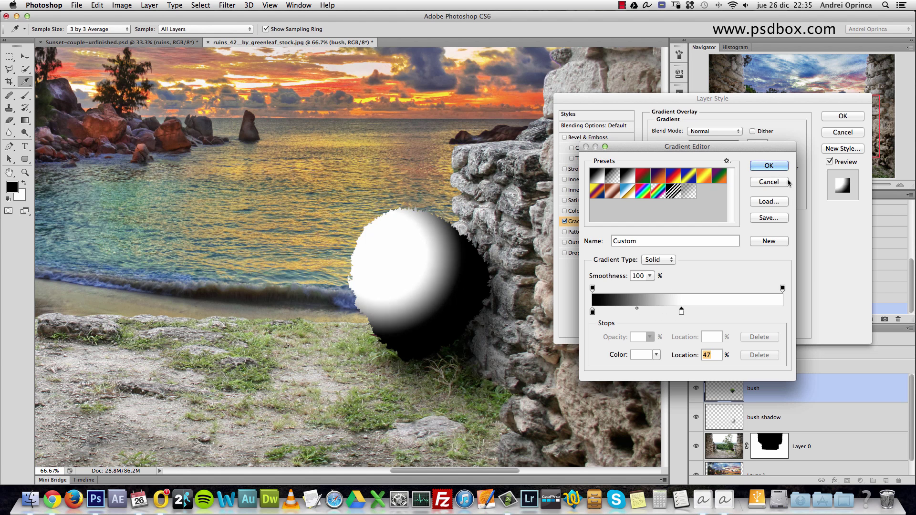
pyautogui.click(769, 166)
# Step: Set the gradient overlay's scale to 150% and its blend mode to Multiply
pyautogui.moveTo(721, 202); pyautogui.dragTo(740, 200)
pyautogui.click(730, 133)
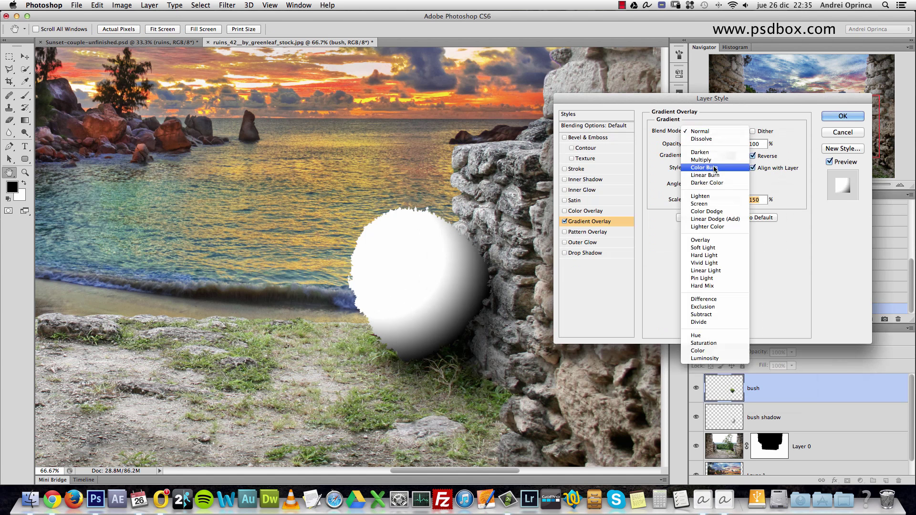
pyautogui.click(709, 161)
pyautogui.hscroll(2, 716, 179)
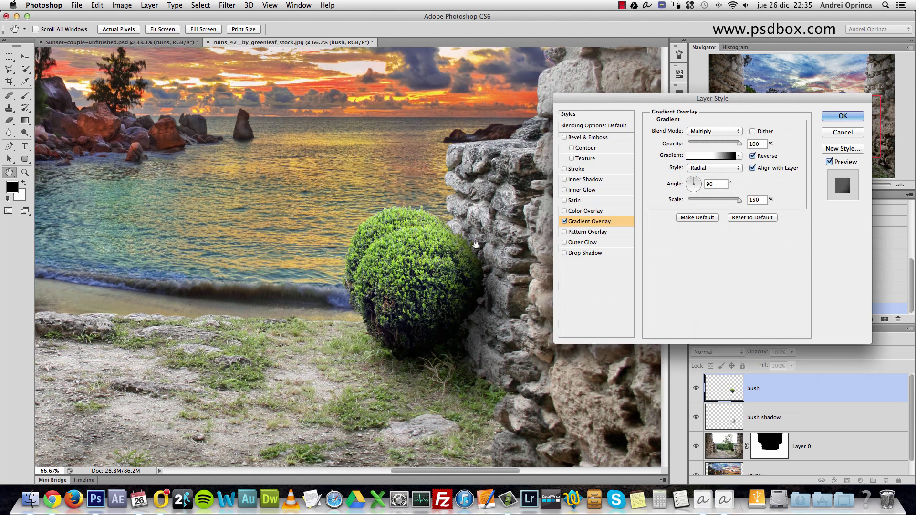
# Step: Set the gradient's white colour stop to 51% and apply the layer style to the bush
pyautogui.click(712, 156)
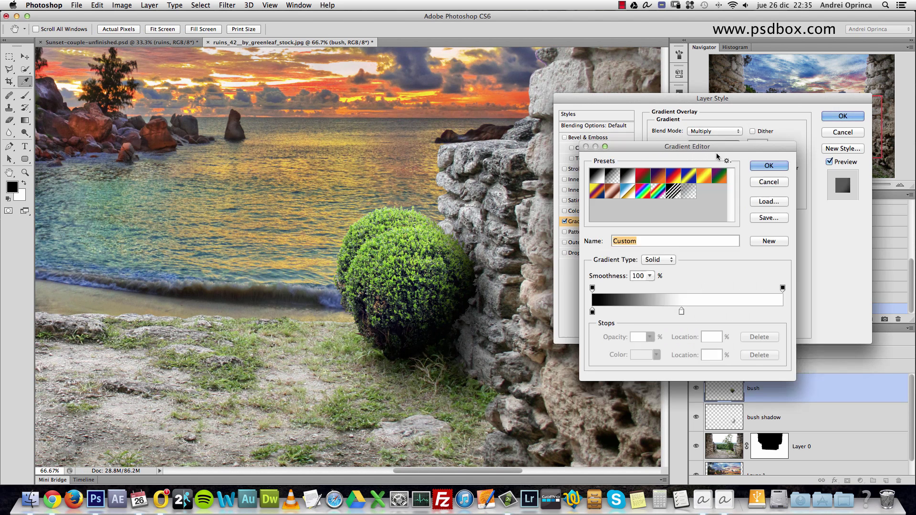
pyautogui.moveTo(684, 310); pyautogui.dragTo(690, 311)
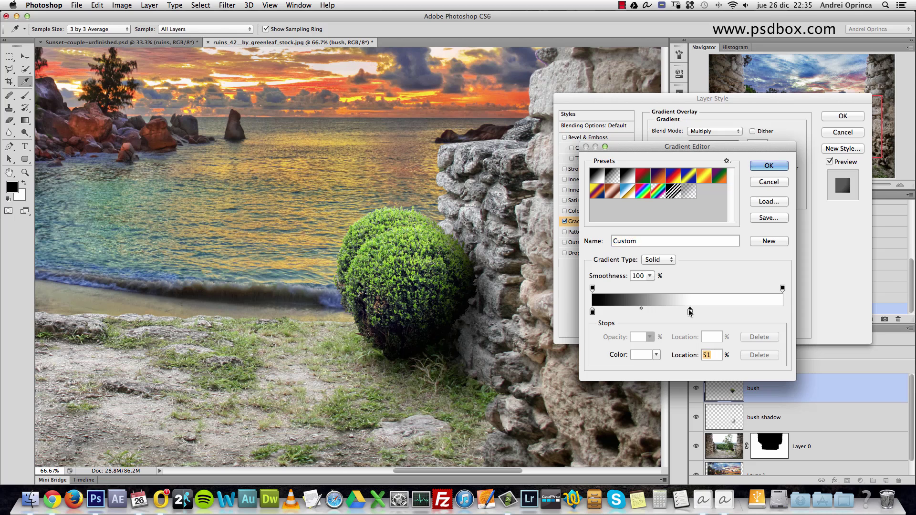
pyautogui.click(785, 166)
pyautogui.hscroll(-2, 791, 138)
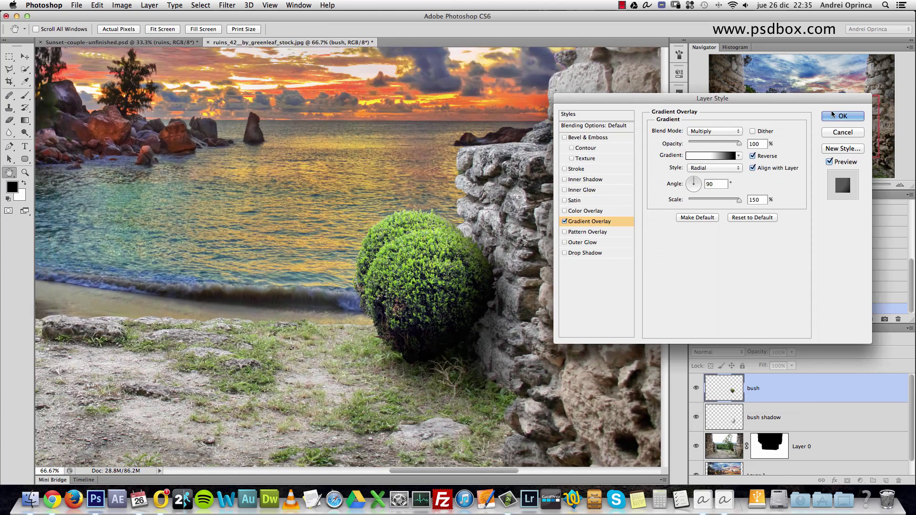
pyautogui.click(833, 115)
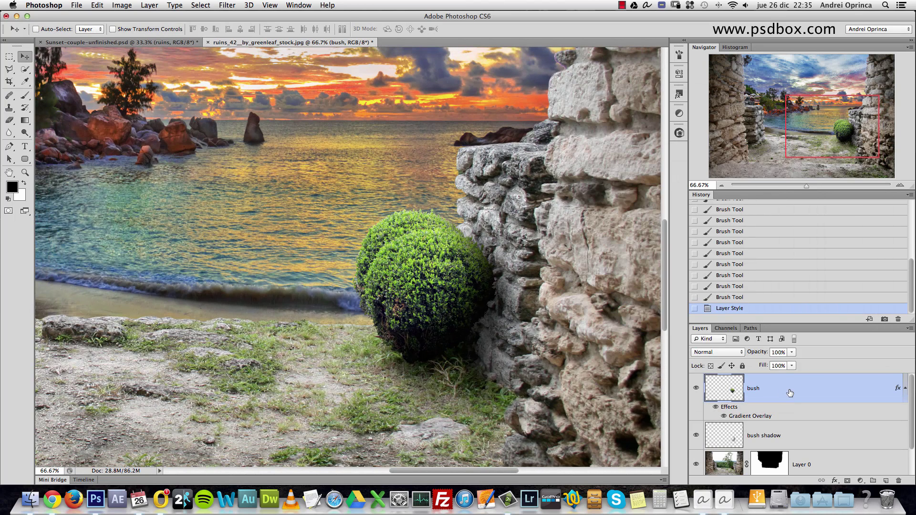
# Step: Reopen the bush's Gradient Overlay, nudge the gradient slightly down and lower its opacity to 67%
pyautogui.doubleClick(757, 417)
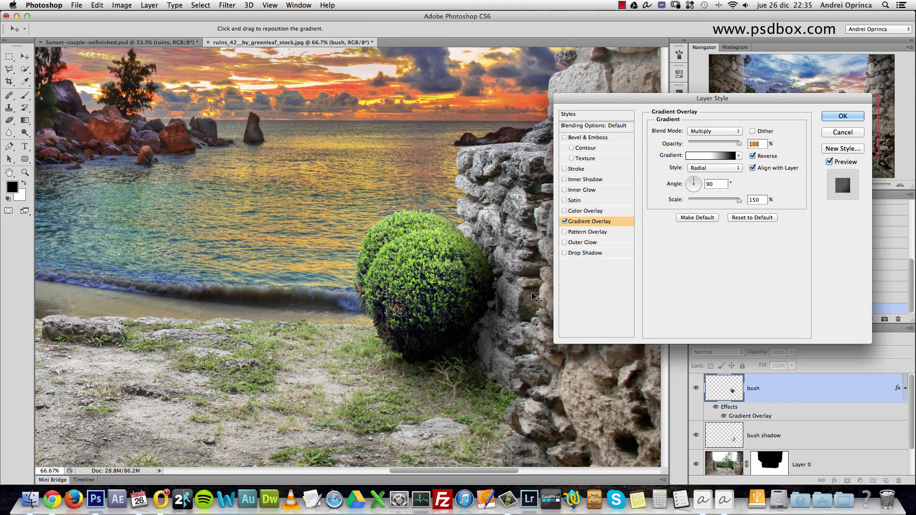
pyautogui.moveTo(502, 305)
pyautogui.mouseDown()
pyautogui.moveTo(469, 277)
pyautogui.moveTo(495, 313)
pyautogui.mouseUp()
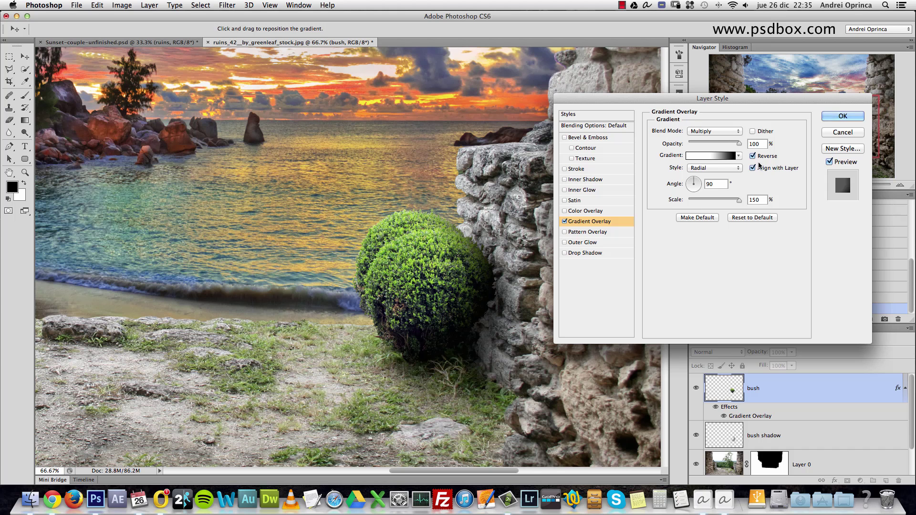
pyautogui.moveTo(739, 145); pyautogui.dragTo(722, 145)
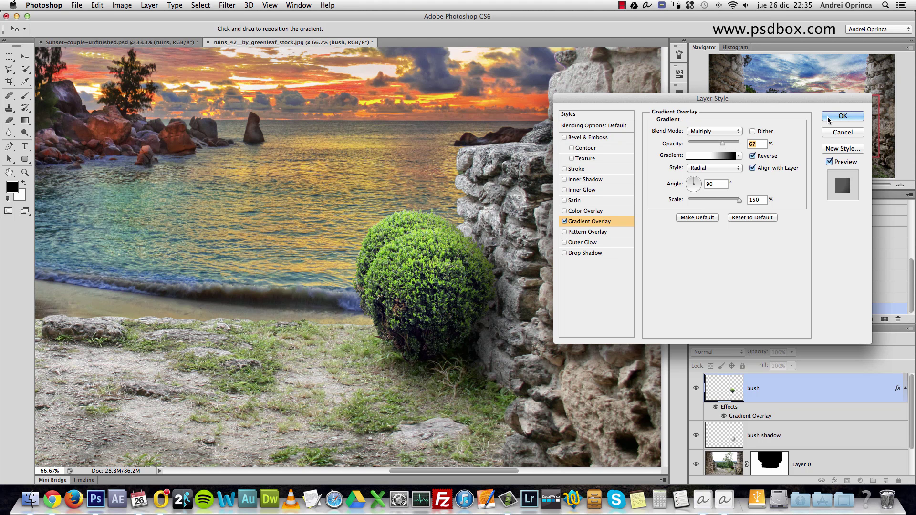
pyautogui.click(842, 117)
# Step: Compare the whole composite with and without the bush's gradient overlay, and reduce the overlay's opacity to 57%
pyautogui.press('super+minus')
pyautogui.press('super+minus')
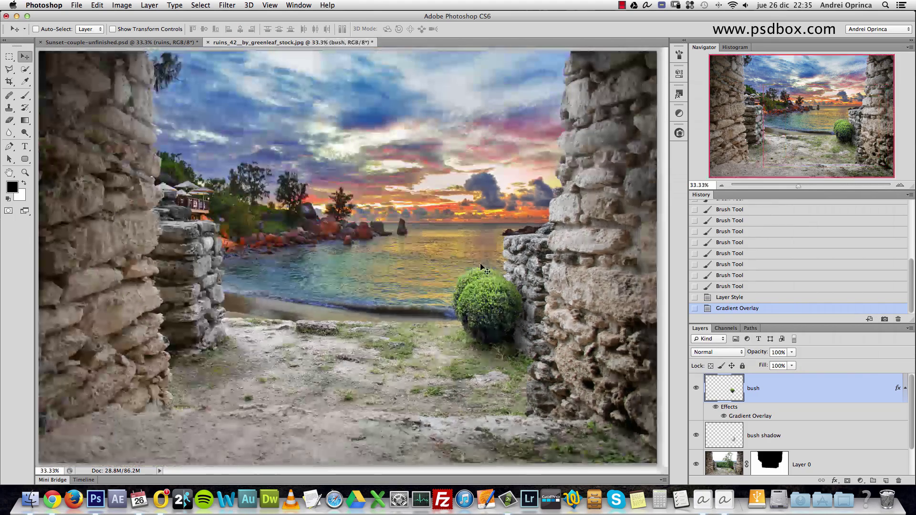
pyautogui.click(723, 416)
pyautogui.click(723, 416)
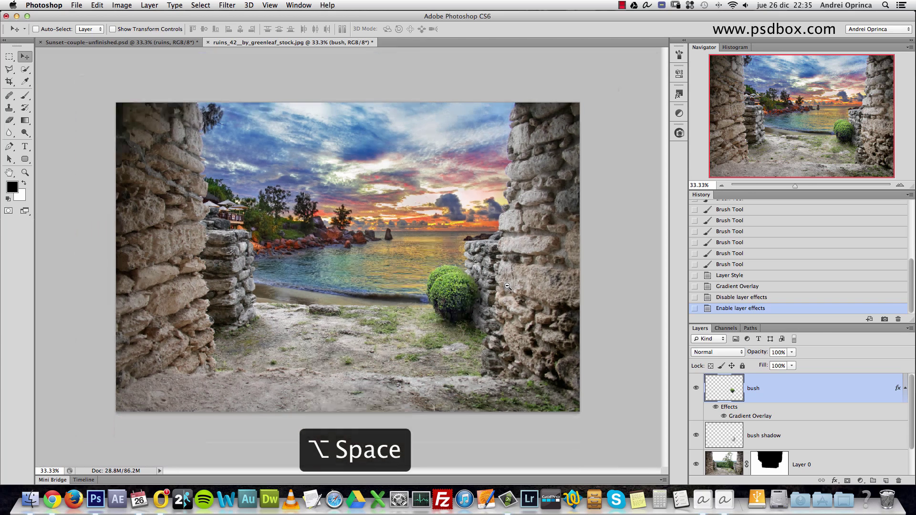
pyautogui.keyDown('alt'); pyautogui.click(518, 302); pyautogui.keyUp('alt')
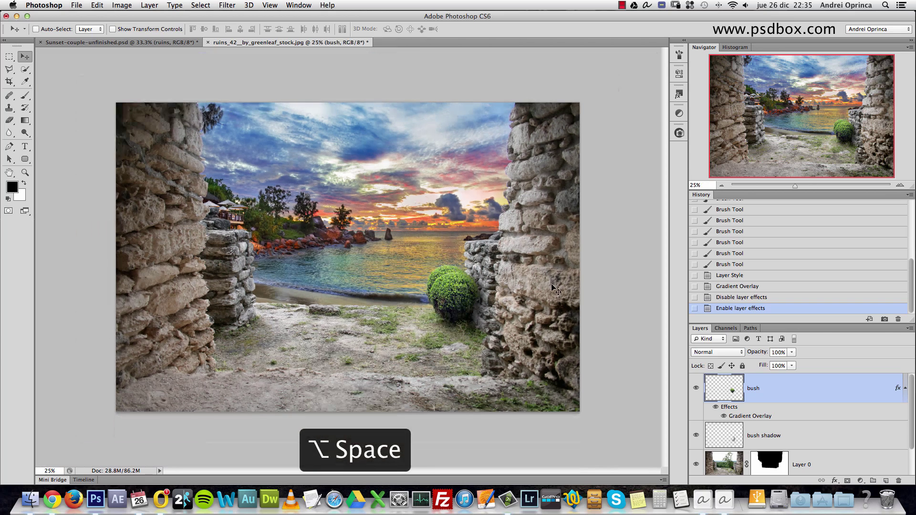
pyautogui.doubleClick(762, 416)
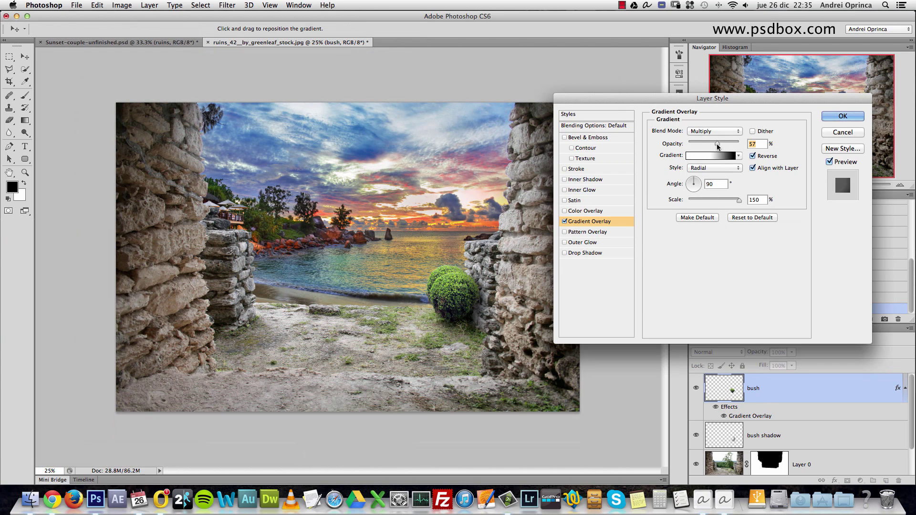
pyautogui.click(843, 116)
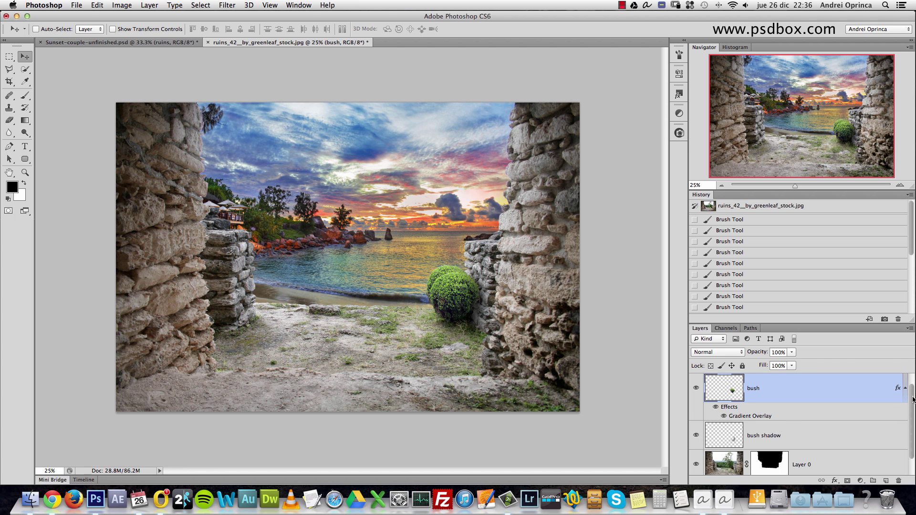
# Step: Rename the masked ruins layer, Layer 0, as "ruins"
pyautogui.moveTo(913, 400); pyautogui.dragTo(911, 430)
pyautogui.click(799, 436)
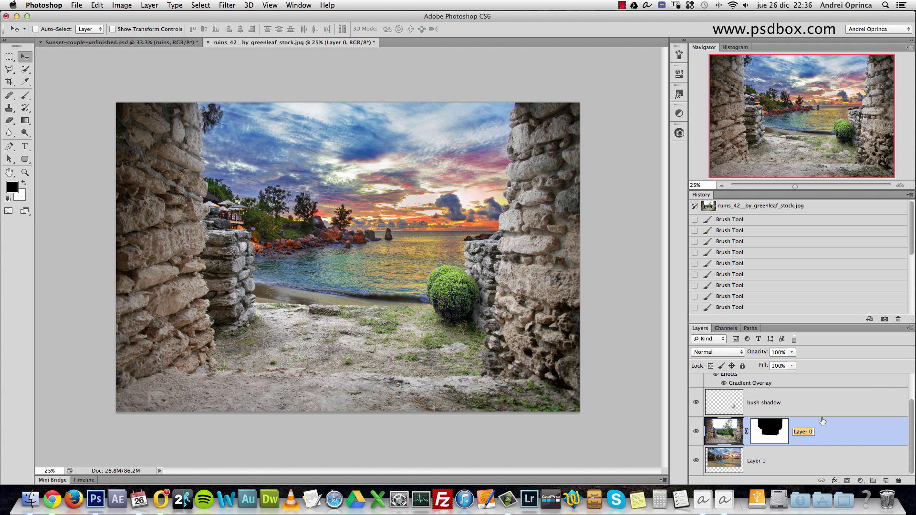
pyautogui.press('Return')
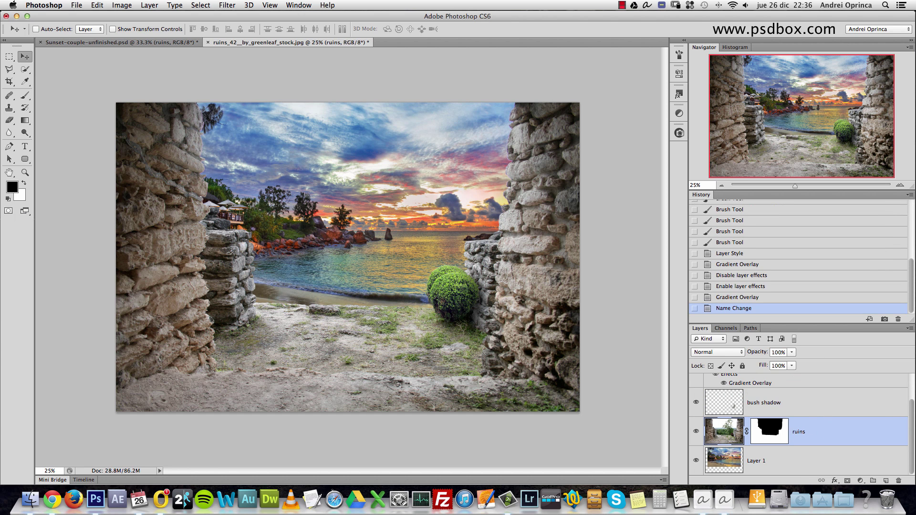
# Step: Add a Gradient Overlay to the ruins layer and set its gradient style to Radial
pyautogui.doubleClick(854, 436)
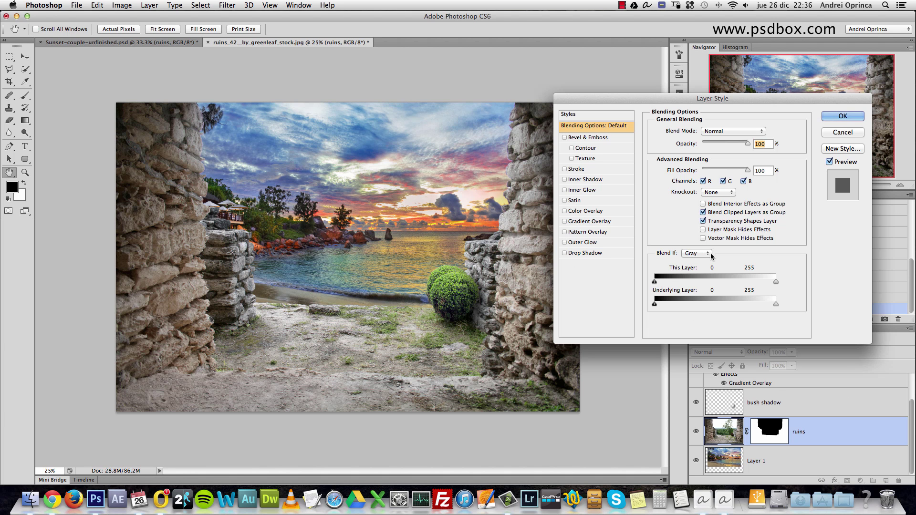
pyautogui.click(590, 222)
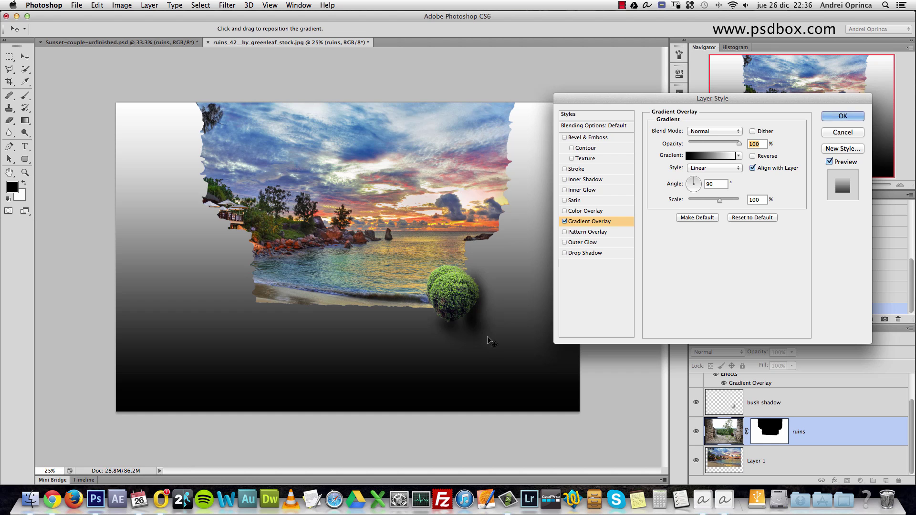
pyautogui.click(711, 168)
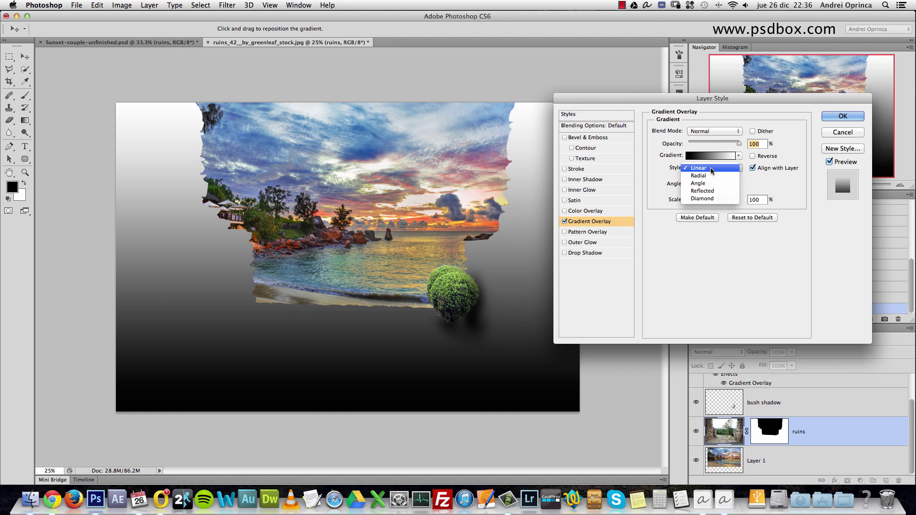
pyautogui.click(712, 176)
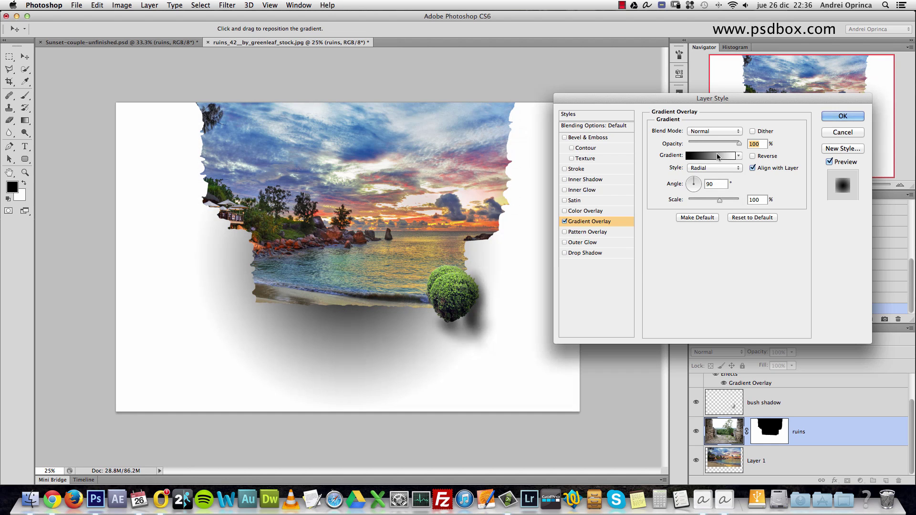
# Step: Change the overlay gradient's black colour stop to a very dark brown, 170f08
pyautogui.click(718, 157)
pyautogui.click(593, 313)
pyautogui.click(651, 355)
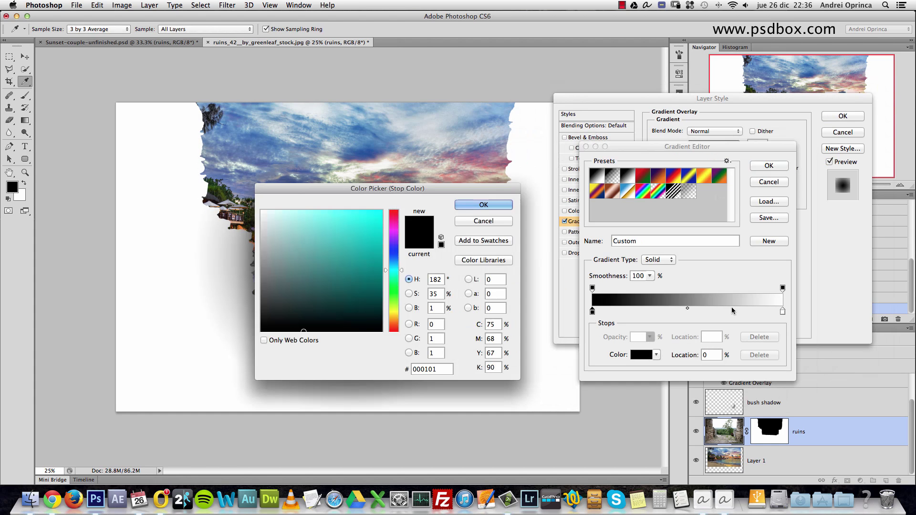
pyautogui.click(394, 321)
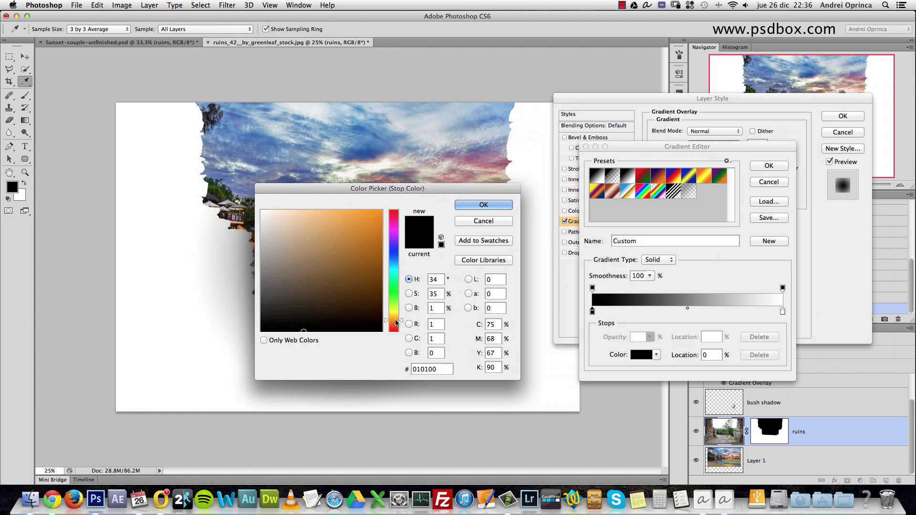
pyautogui.moveTo(344, 311); pyautogui.dragTo(338, 319)
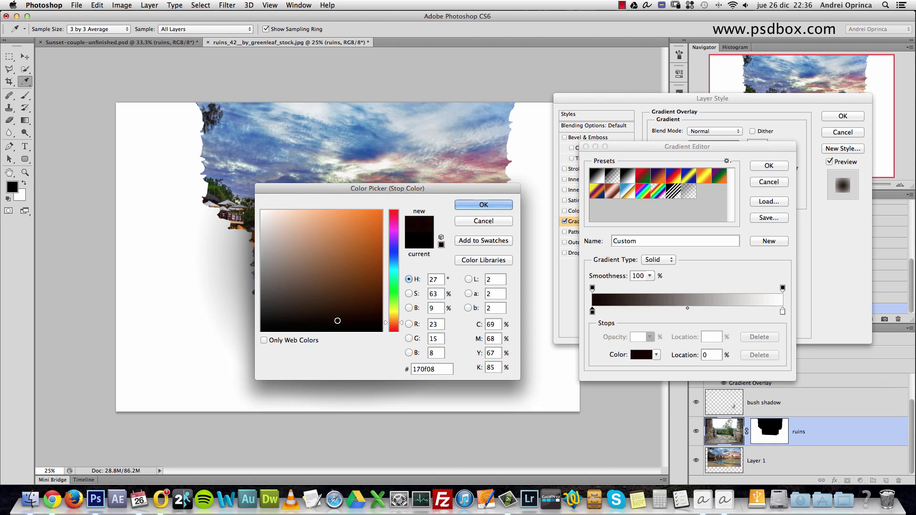
pyautogui.click(480, 206)
# Step: Change the gradient's white colour stop to orange e58a28 and accept the edited gradient
pyautogui.click(782, 313)
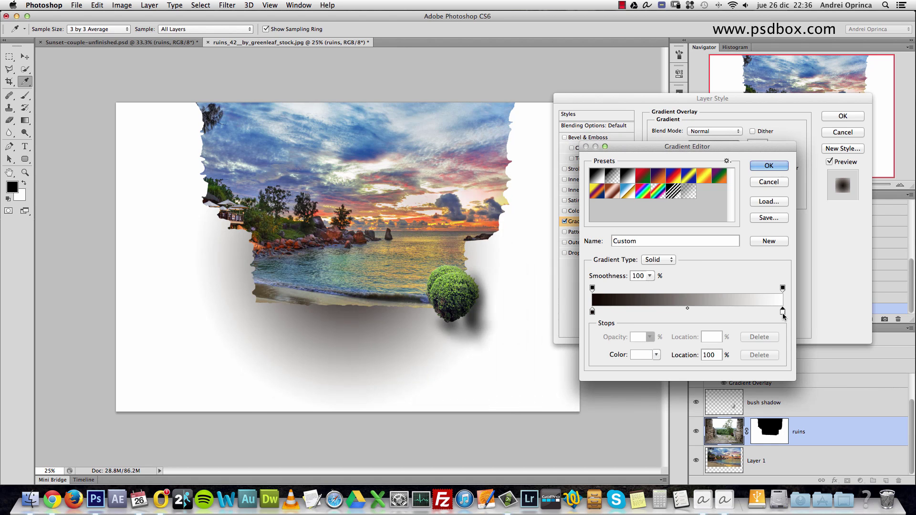
pyautogui.click(641, 357)
pyautogui.moveTo(388, 309); pyautogui.dragTo(388, 321)
pyautogui.click(334, 250)
pyautogui.moveTo(334, 250); pyautogui.dragTo(362, 222)
pyautogui.click(483, 204)
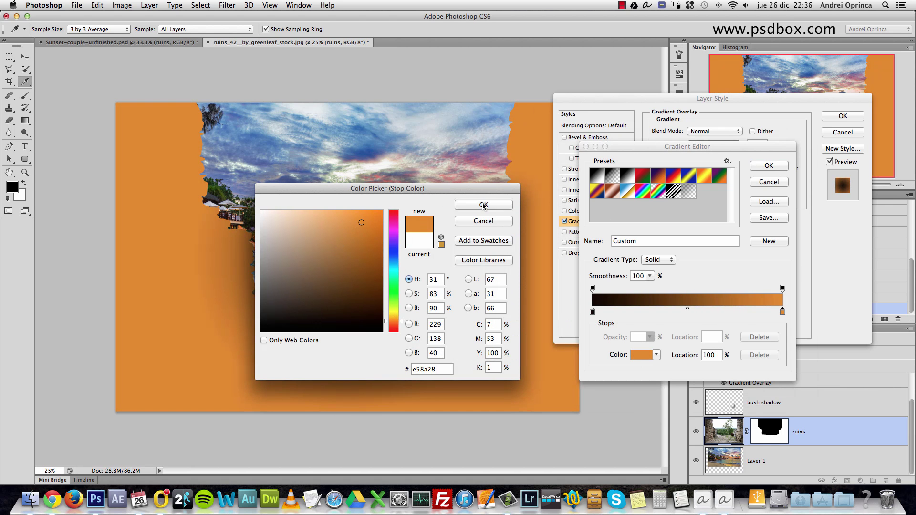
pyautogui.click(768, 166)
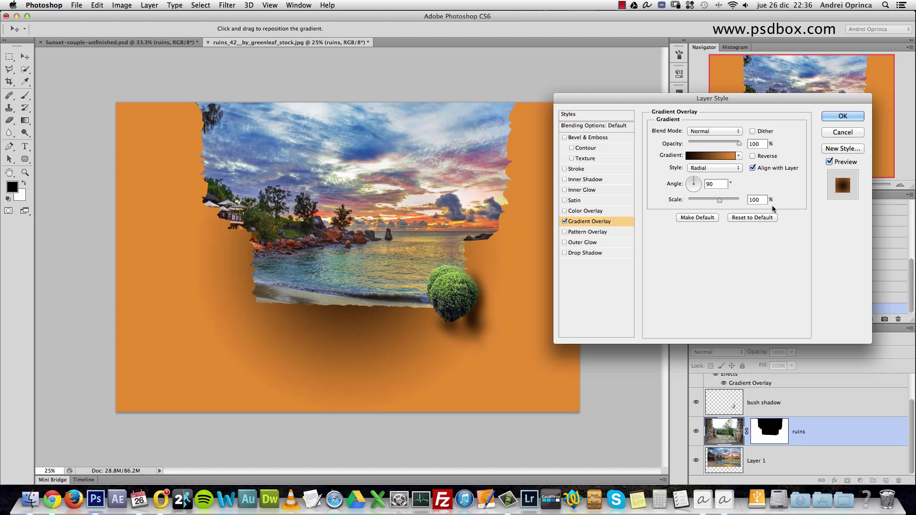
# Step: Reverse the ruins' radial gradient, set its scale to 150% and reposition its bright centre over the scene
pyautogui.click(753, 156)
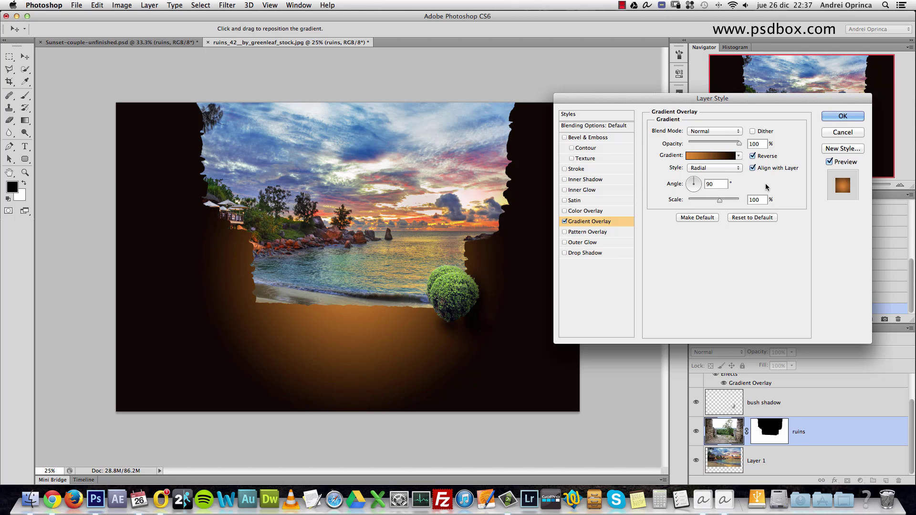
pyautogui.moveTo(720, 200); pyautogui.dragTo(739, 200)
pyautogui.moveTo(430, 267); pyautogui.dragTo(436, 244)
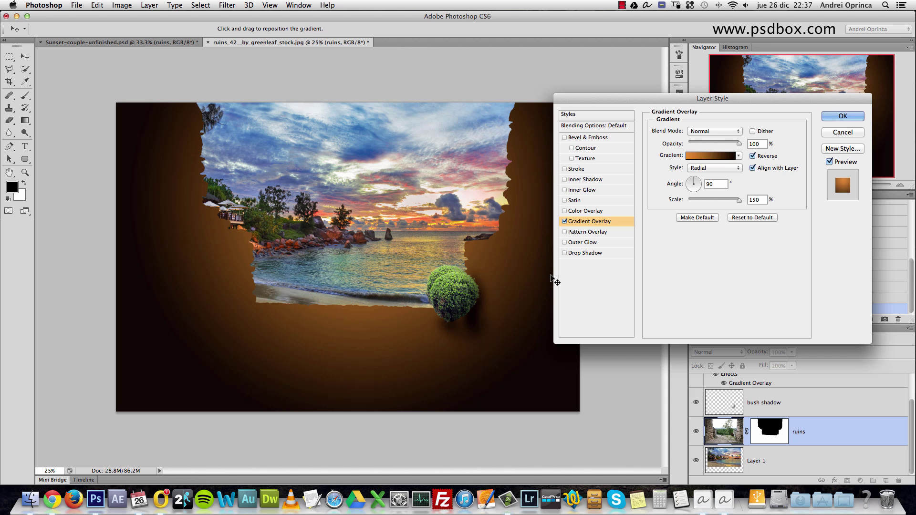
# Step: Set the gradient overlay's blend mode to Soft Light and reposition the glow around the ruins' opening
pyautogui.click(714, 132)
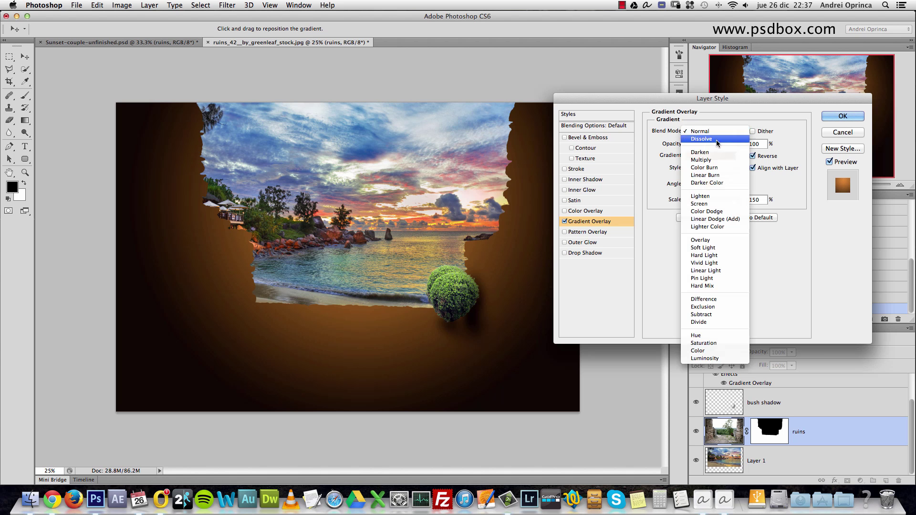
pyautogui.click(704, 248)
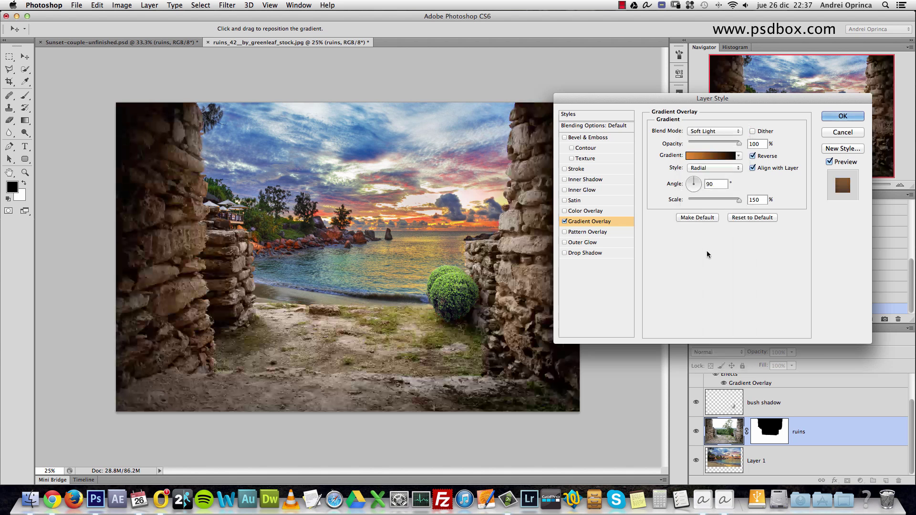
pyautogui.moveTo(491, 287); pyautogui.dragTo(276, 304)
# Step: Reopen the overlay's gradient and make its dark brown colour stop less saturated
pyautogui.click(723, 151)
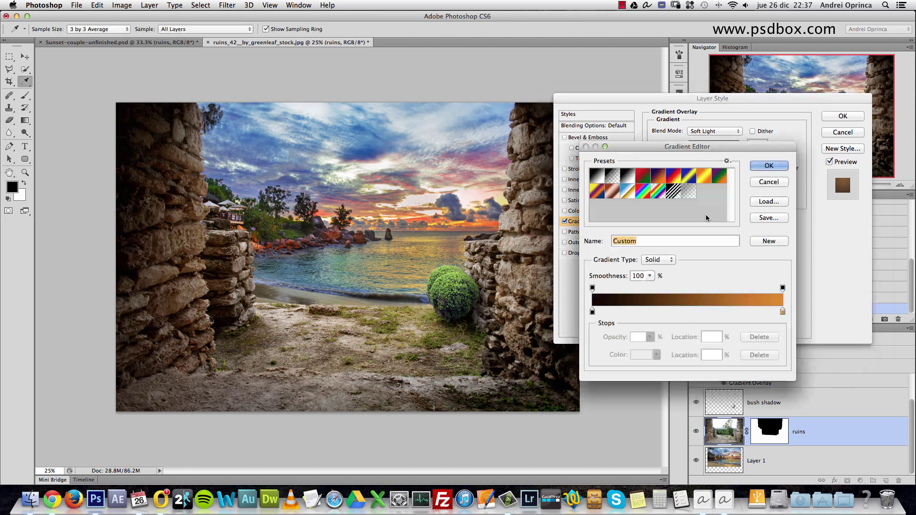
pyautogui.click(592, 311)
pyautogui.click(637, 356)
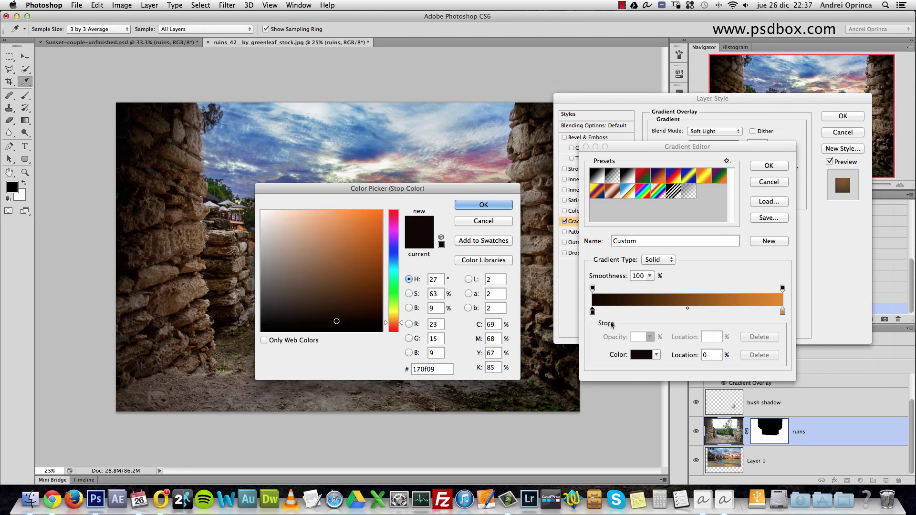
pyautogui.click(319, 323)
pyautogui.click(471, 205)
# Step: Soften the gradient's orange colour stop to a muted tan around dca161 and accept the gradient
pyautogui.click(783, 313)
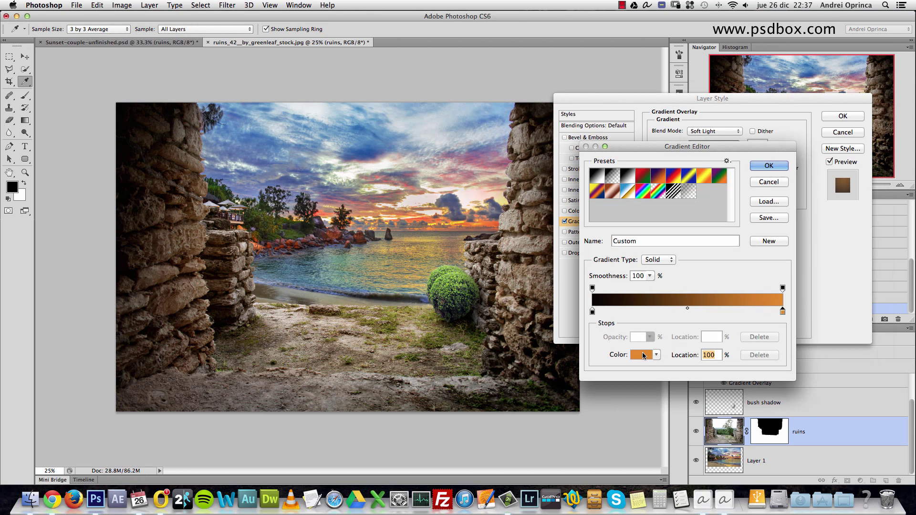
pyautogui.click(643, 355)
pyautogui.click(335, 228)
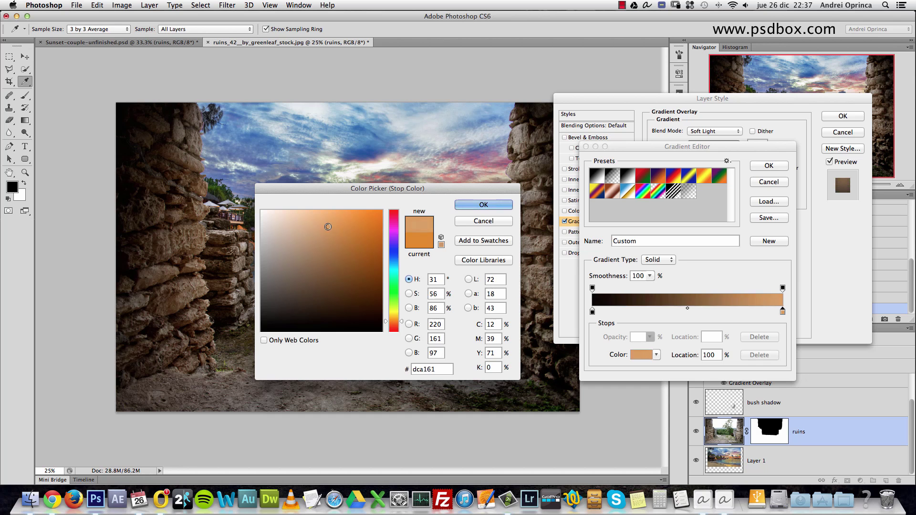
pyautogui.click(506, 205)
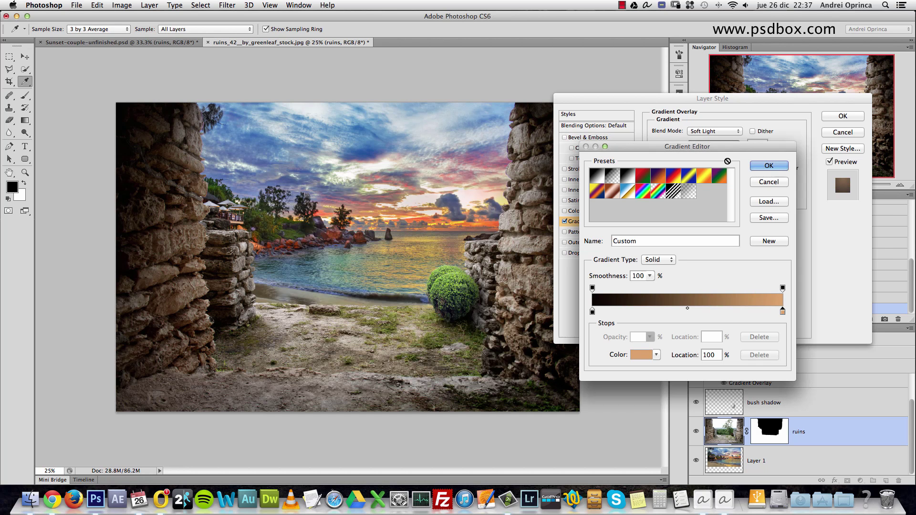
pyautogui.click(769, 165)
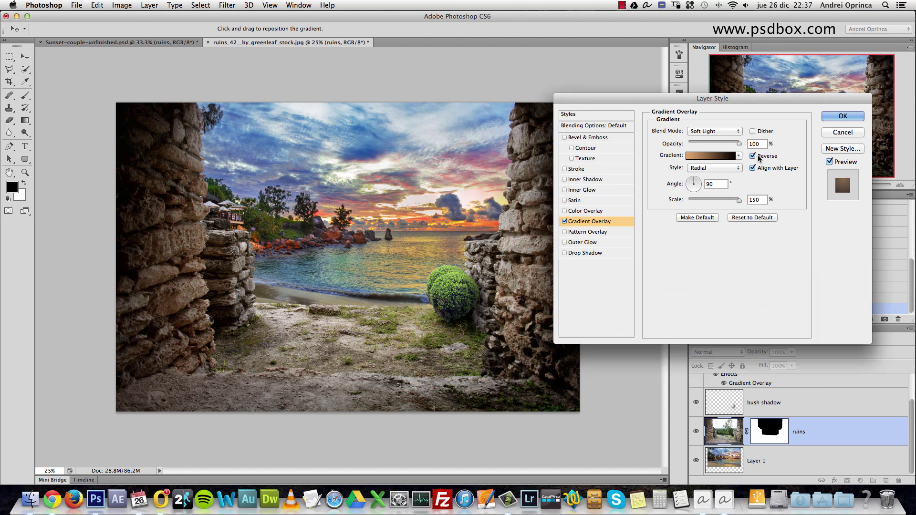
# Step: Compare the ruins with and without the gradient overlay, keep it enabled and apply the layer style
pyautogui.moveTo(706, 98); pyautogui.dragTo(775, 93)
pyautogui.click(634, 216)
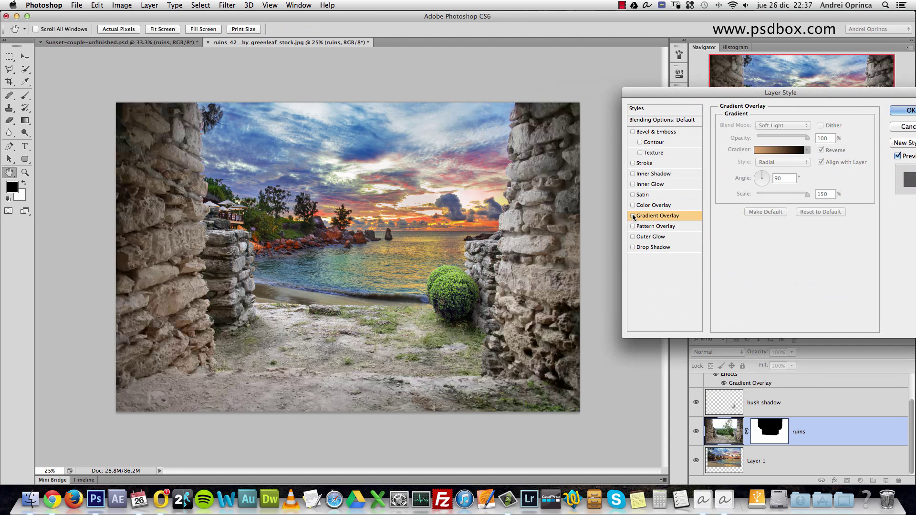
pyautogui.click(633, 217)
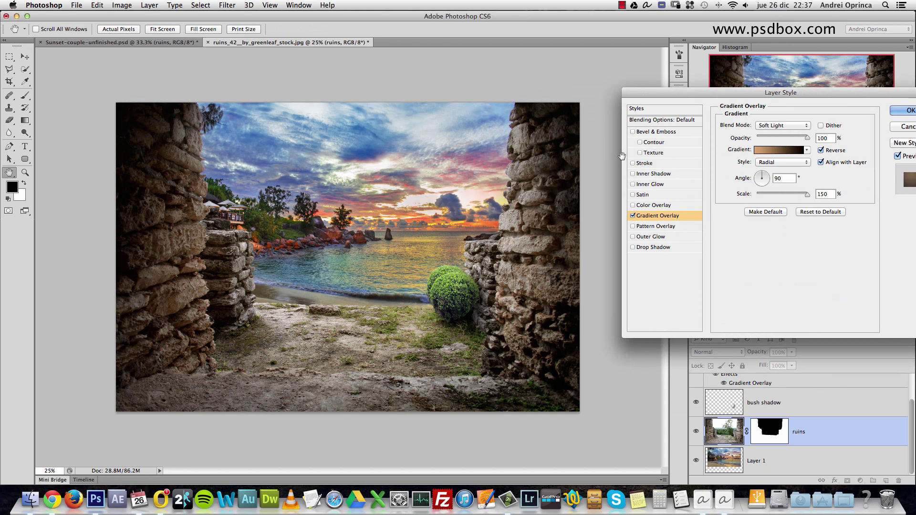
pyautogui.moveTo(798, 97); pyautogui.dragTo(699, 98)
pyautogui.click(811, 116)
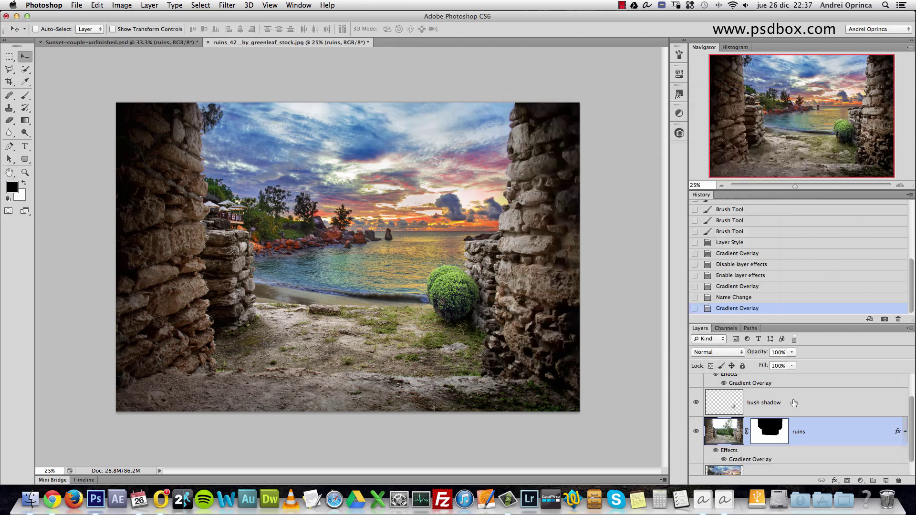
# Step: Reopen the ruins' Gradient Overlay, shift the gradient slightly up and left, and move its tan colour stop to about 83%
pyautogui.doubleClick(765, 460)
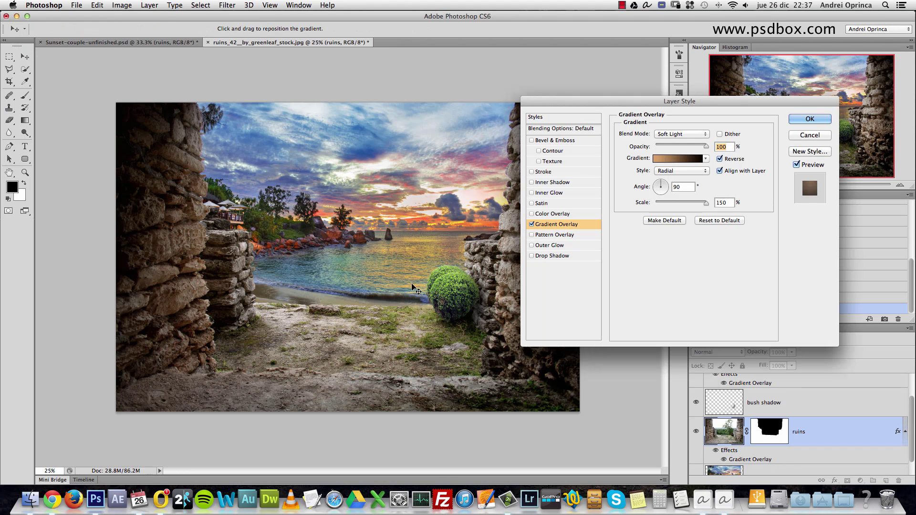
pyautogui.moveTo(413, 303); pyautogui.dragTo(403, 272)
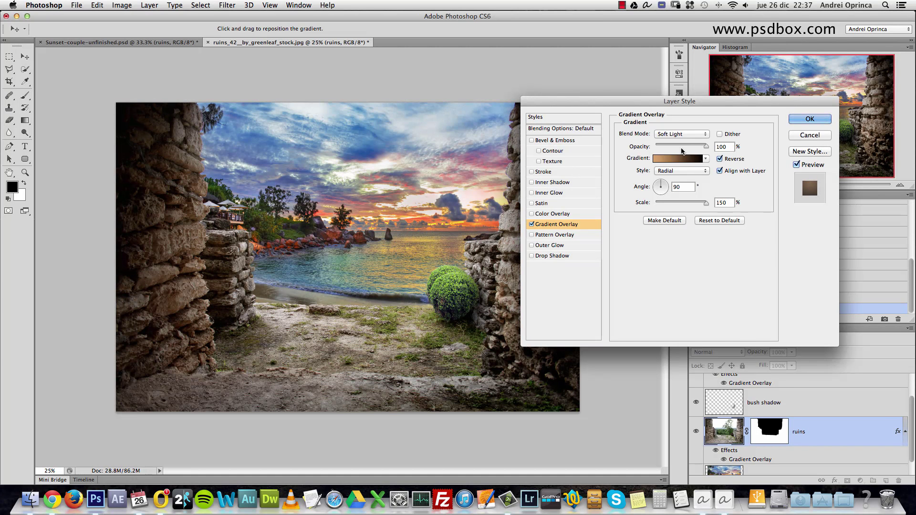
pyautogui.click(678, 158)
pyautogui.moveTo(782, 313); pyautogui.dragTo(748, 313)
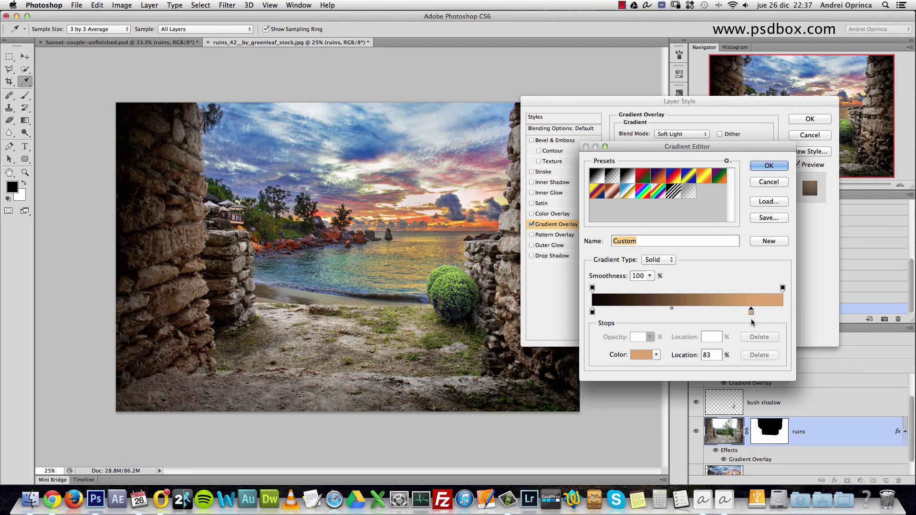
pyautogui.click(769, 166)
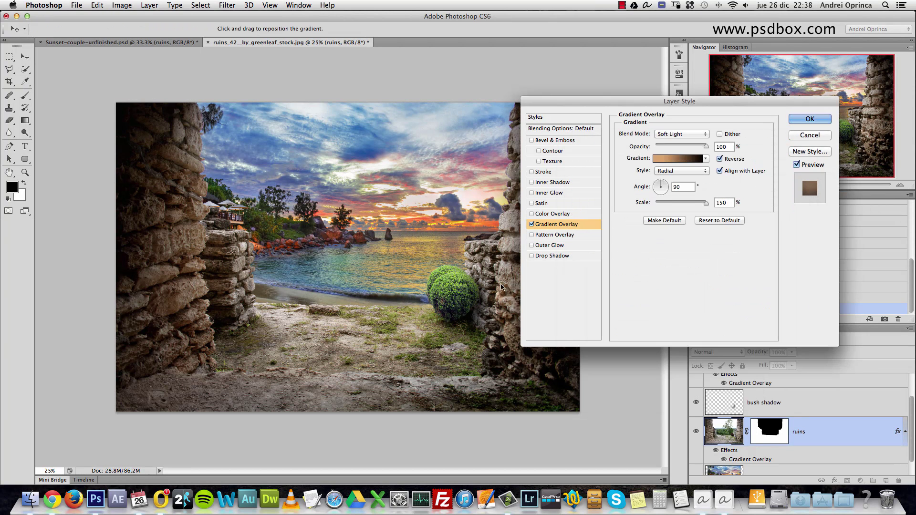
pyautogui.moveTo(425, 332); pyautogui.dragTo(411, 322)
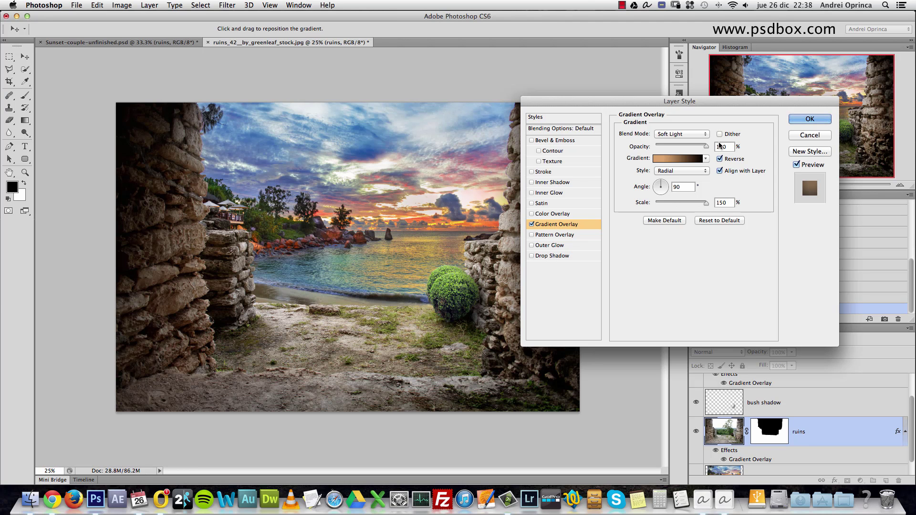
pyautogui.click(807, 120)
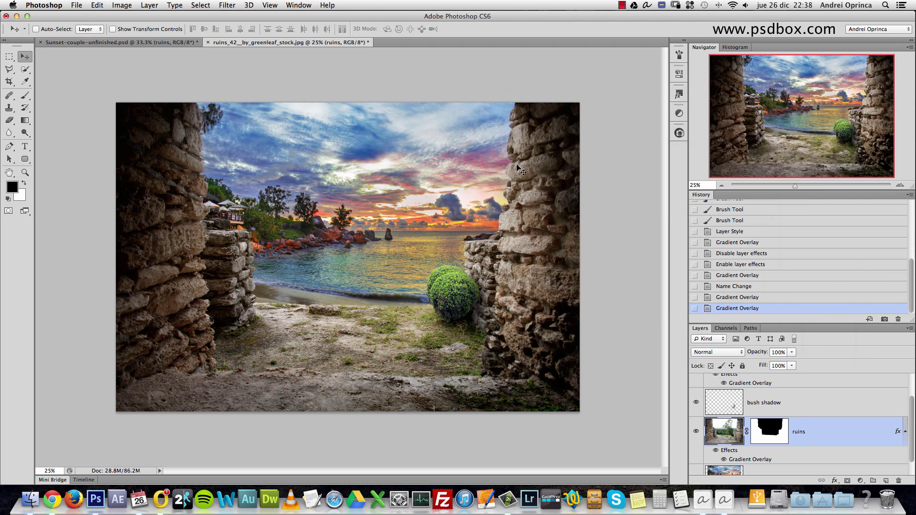
# Step: Lower the opacity of the ruins' gradient overlay to 90% and apply it
pyautogui.doubleClick(758, 461)
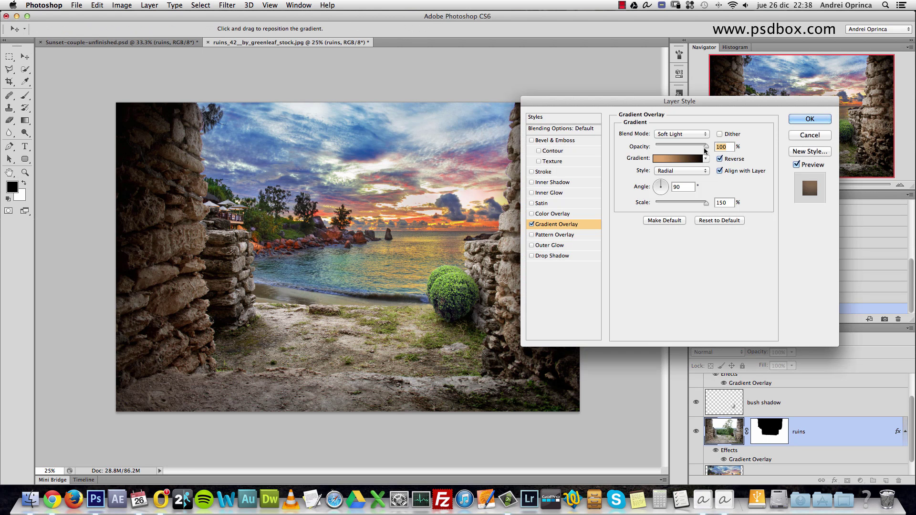
pyautogui.moveTo(707, 147); pyautogui.dragTo(701, 148)
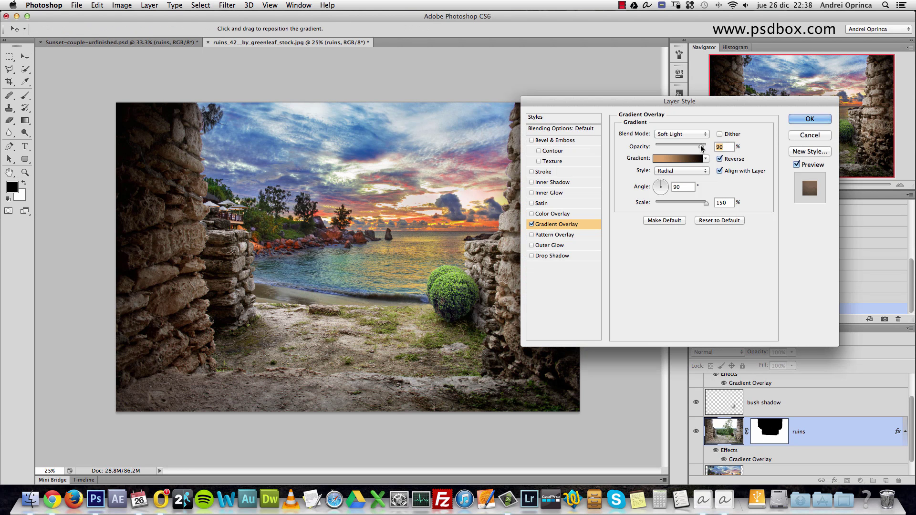
pyautogui.click(807, 120)
# Step: Switch to the Sunset-couple-unfinished.psd document to view the reference composite
pyautogui.scroll(2, 902, 397)
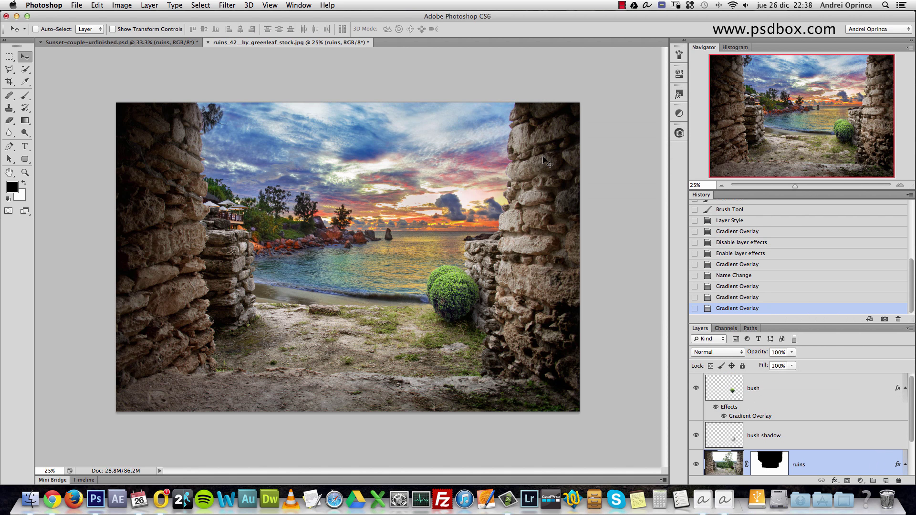
pyautogui.click(160, 42)
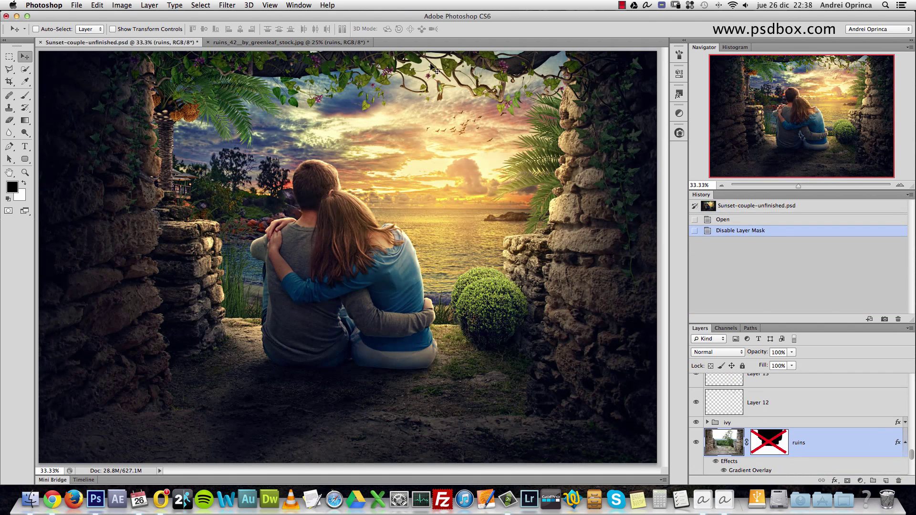
# Step: Return to the ruins composite, select the bush layer, and open the stock image sticks_png_by_tracys_stock-d5tvyg4.png
pyautogui.click(323, 44)
pyautogui.moveTo(909, 420); pyautogui.dragTo(909, 388)
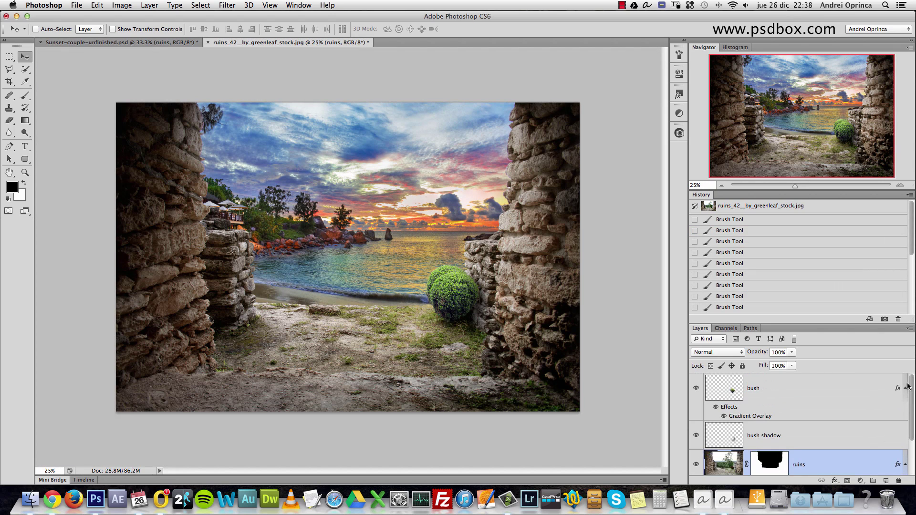
pyautogui.click(875, 395)
pyautogui.press('super+o')
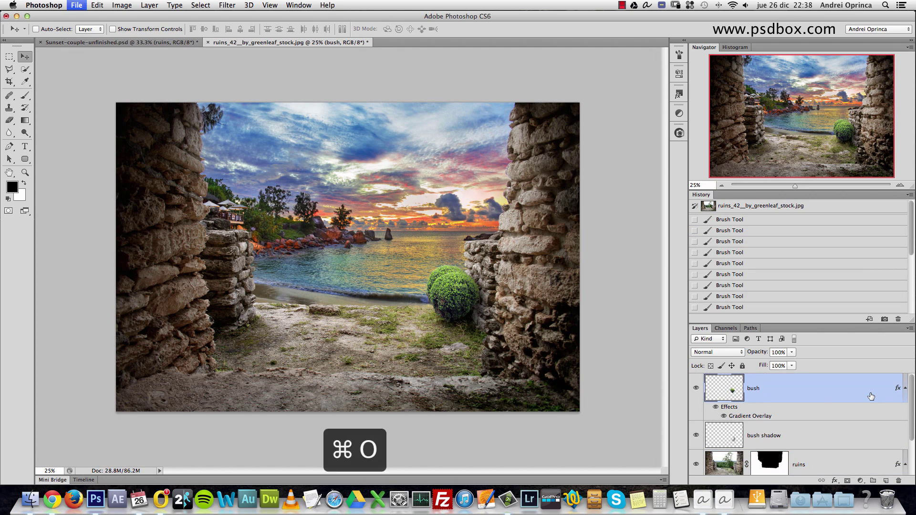
pyautogui.click(763, 71)
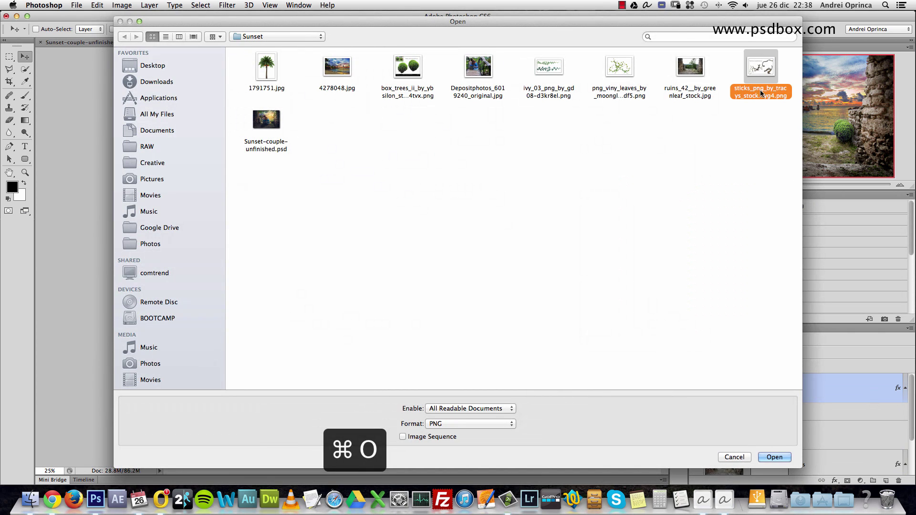
pyautogui.click(774, 457)
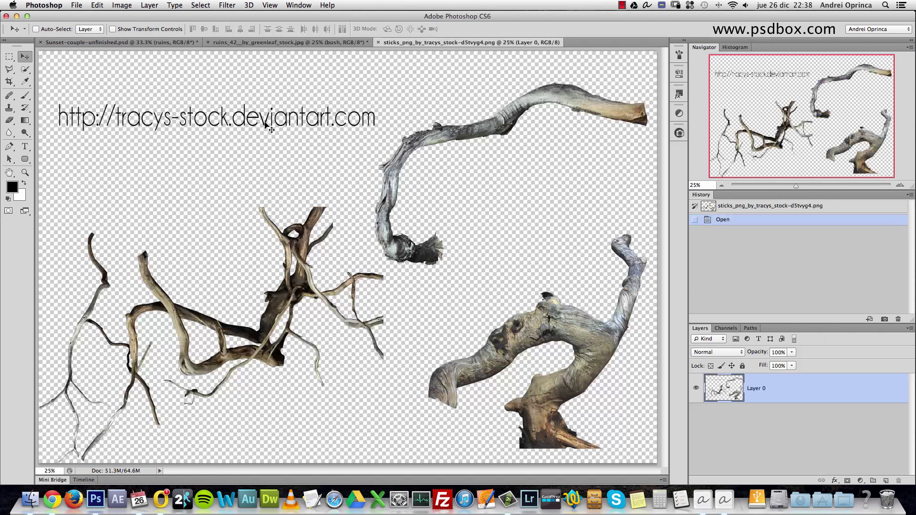
# Step: Outline the long curved branch beside the web address with the Polygonal Lasso and copy it
pyautogui.click(9, 70)
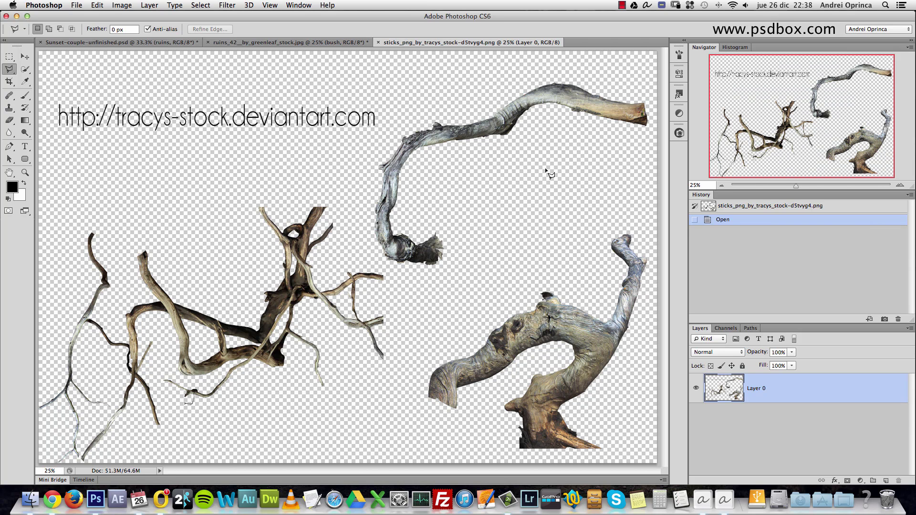
pyautogui.hotkey('alt', 'space')
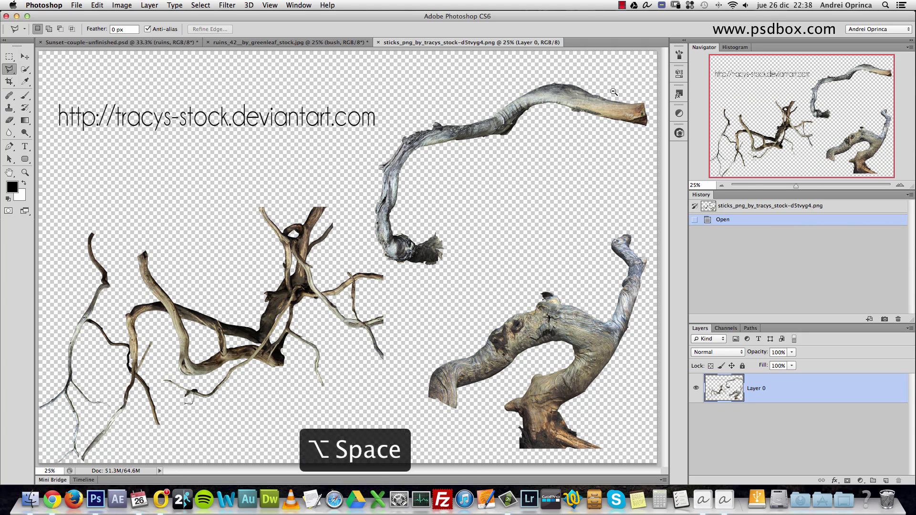
pyautogui.click(636, 77)
pyautogui.click(648, 102)
pyautogui.click(654, 153)
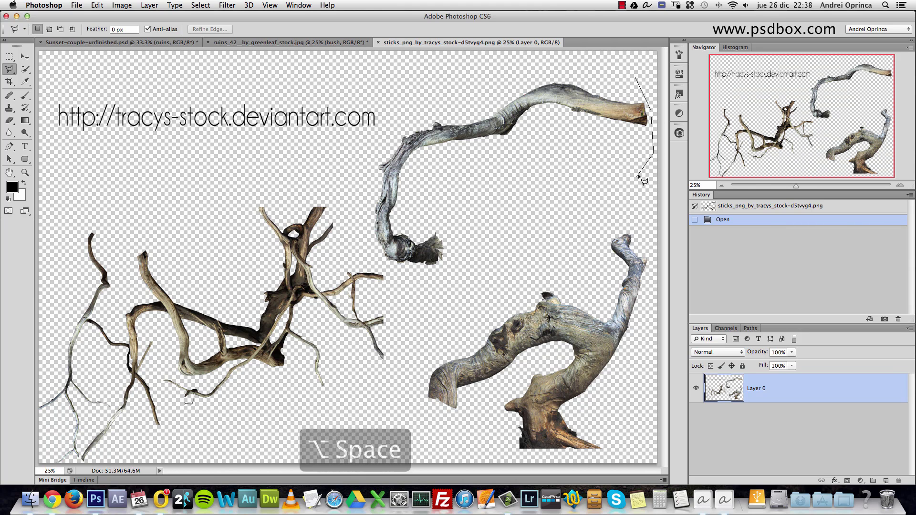
pyautogui.click(611, 184)
pyautogui.click(525, 204)
pyautogui.click(469, 285)
pyautogui.click(415, 288)
pyautogui.click(370, 254)
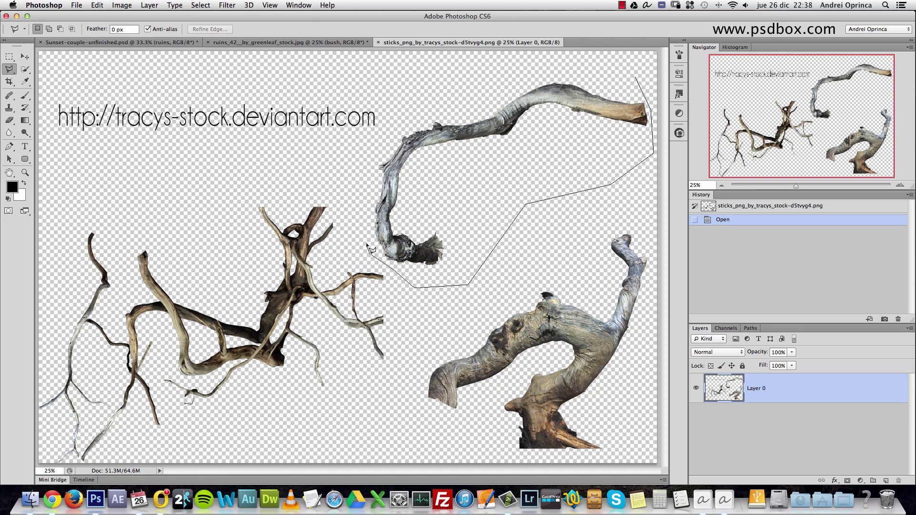
pyautogui.click(348, 208)
pyautogui.click(375, 140)
pyautogui.click(451, 70)
pyautogui.click(563, 54)
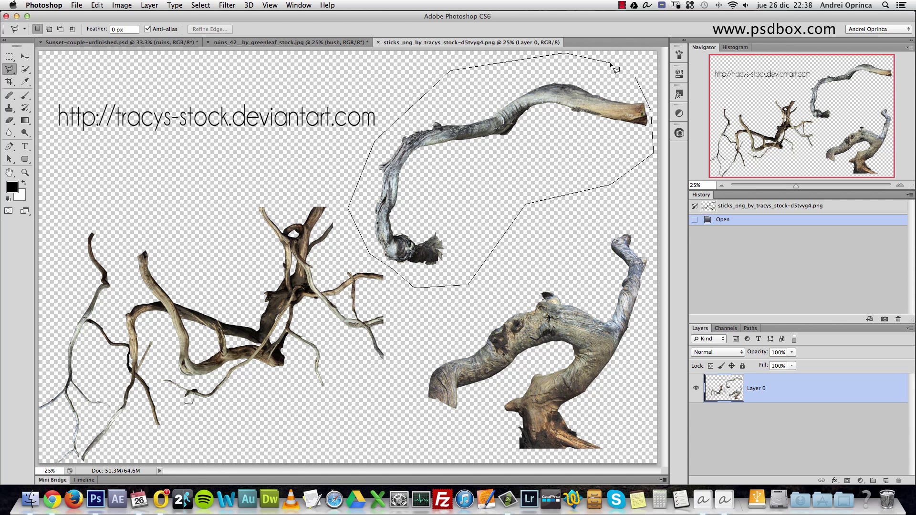
pyautogui.doubleClick(613, 69)
pyautogui.press('super+c')
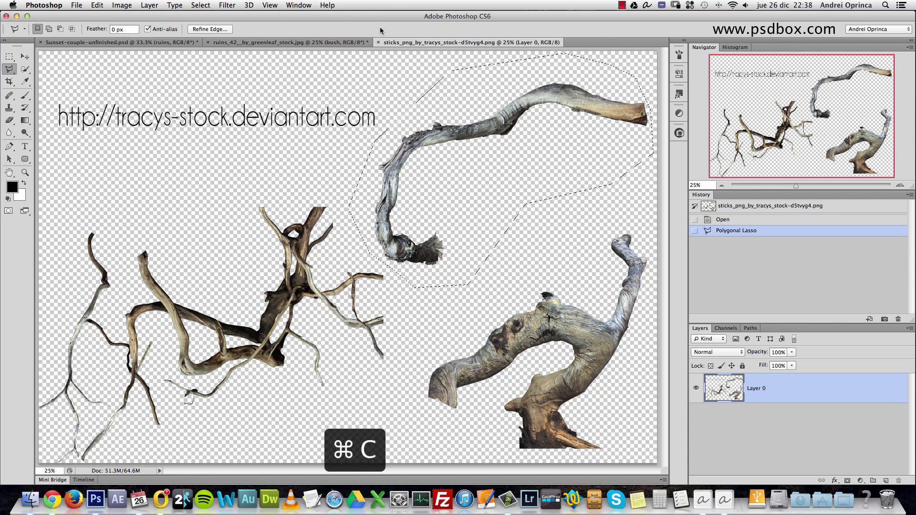
# Step: Paste the branch into the ruins composite, flip it vertically, rotate it, and place it across the top of the opening against the right wall
pyautogui.click(272, 42)
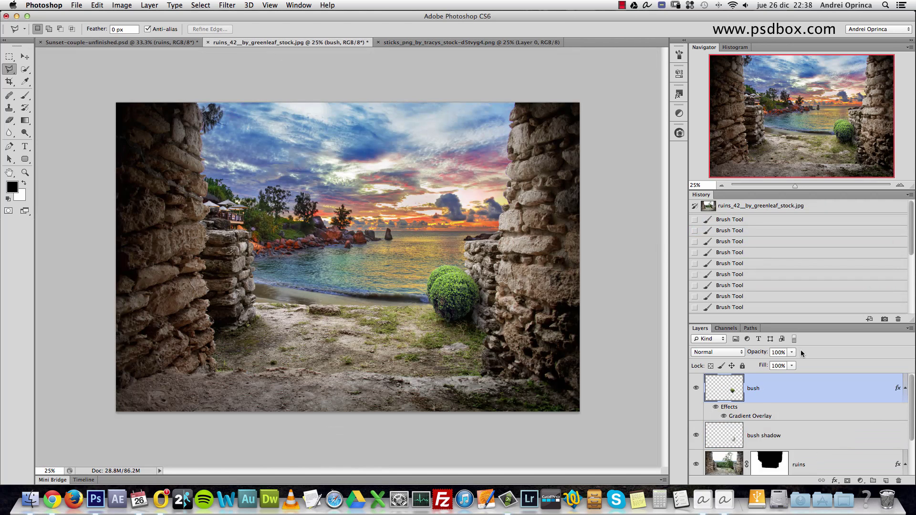
pyautogui.press('super+v')
pyautogui.press('super+t')
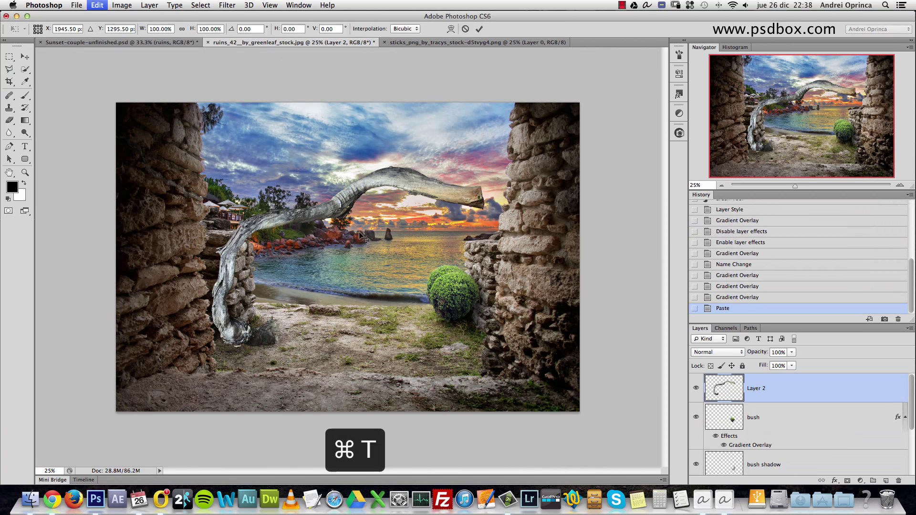
pyautogui.moveTo(389, 236); pyautogui.dragTo(444, 163)
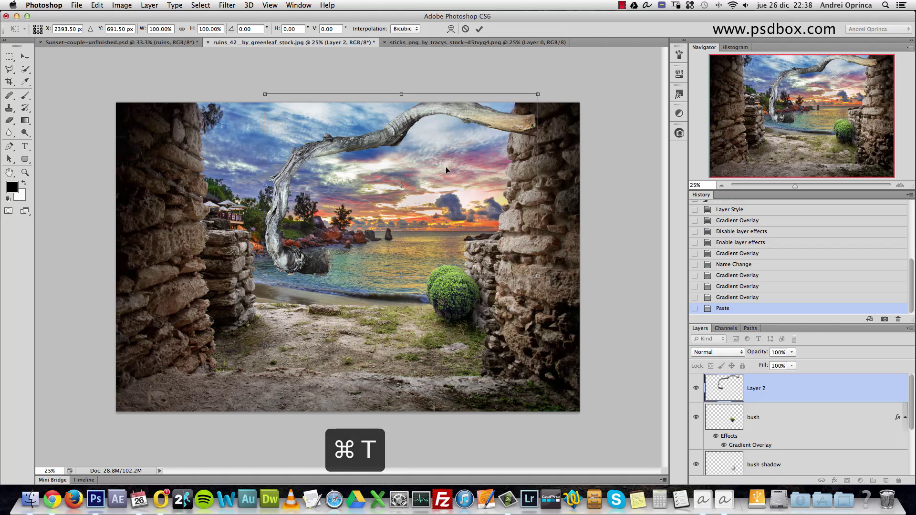
pyautogui.rightClick(451, 169)
pyautogui.click(480, 303)
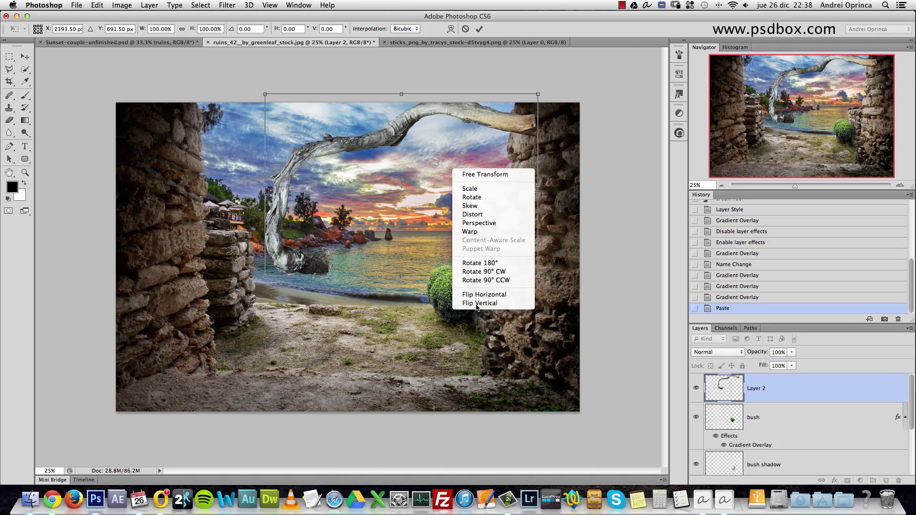
pyautogui.moveTo(572, 164); pyautogui.dragTo(562, 104)
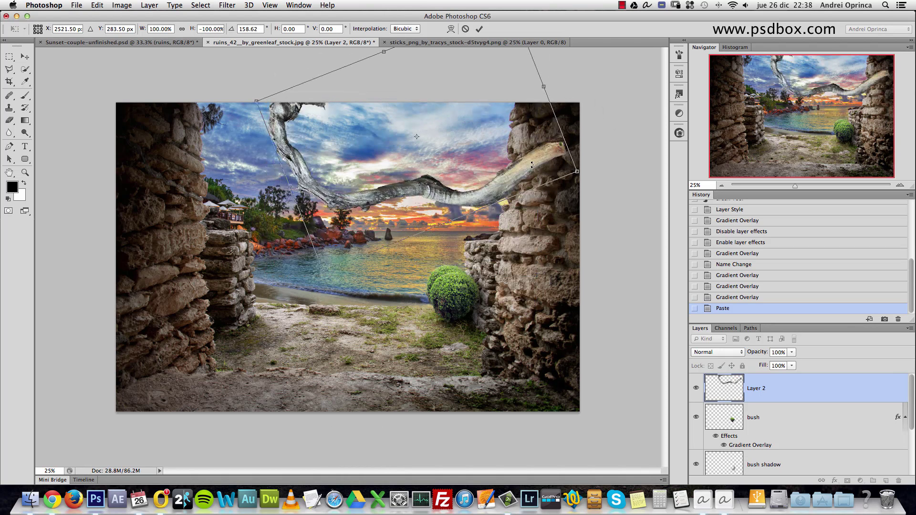
pyautogui.moveTo(507, 174); pyautogui.dragTo(558, 94)
pyautogui.press('Return')
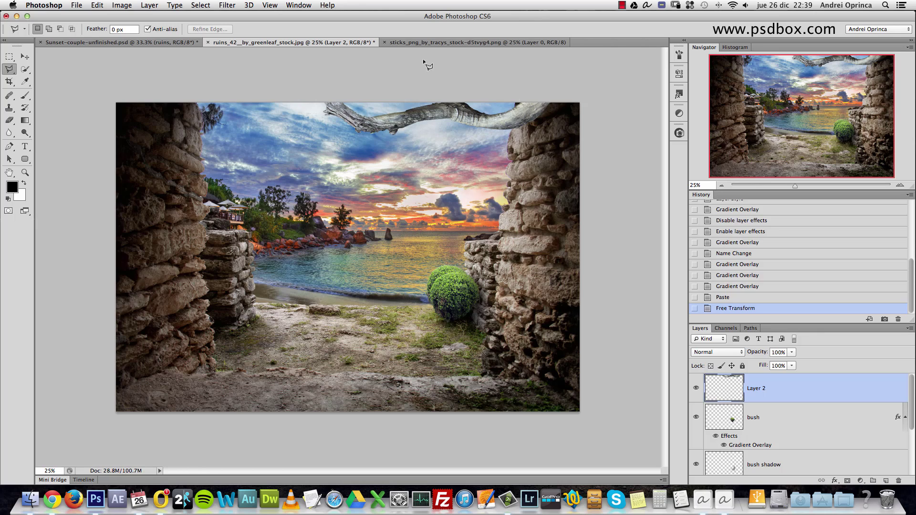
# Step: In the sticks image, clear the selection, outline the thick arched driftwood trunk with the Polygonal Lasso, and cut it
pyautogui.click(435, 43)
pyautogui.press('super+d')
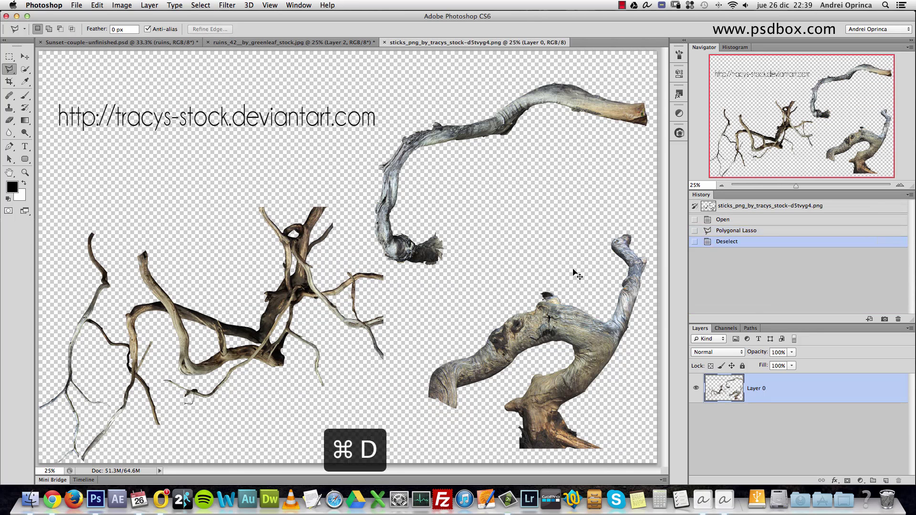
pyautogui.click(584, 260)
pyautogui.click(608, 215)
pyautogui.click(647, 215)
pyautogui.click(661, 264)
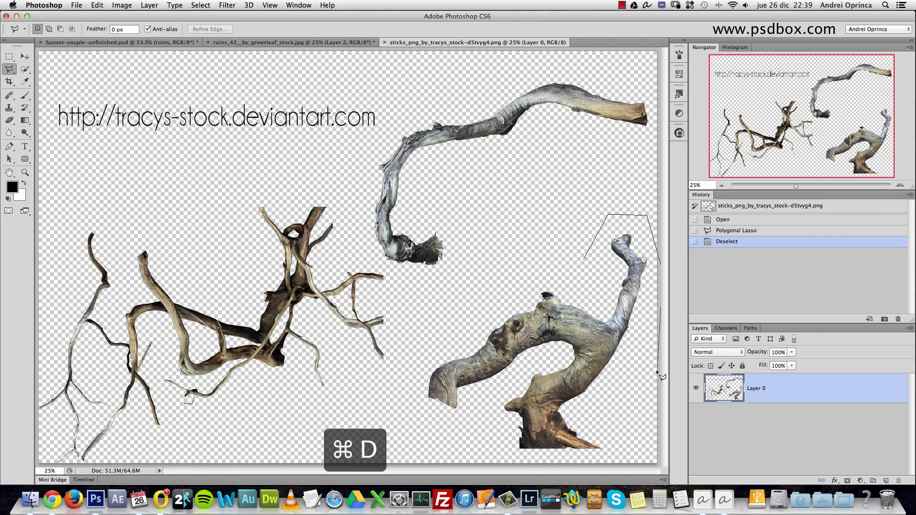
pyautogui.click(657, 366)
pyautogui.click(562, 462)
pyautogui.click(470, 454)
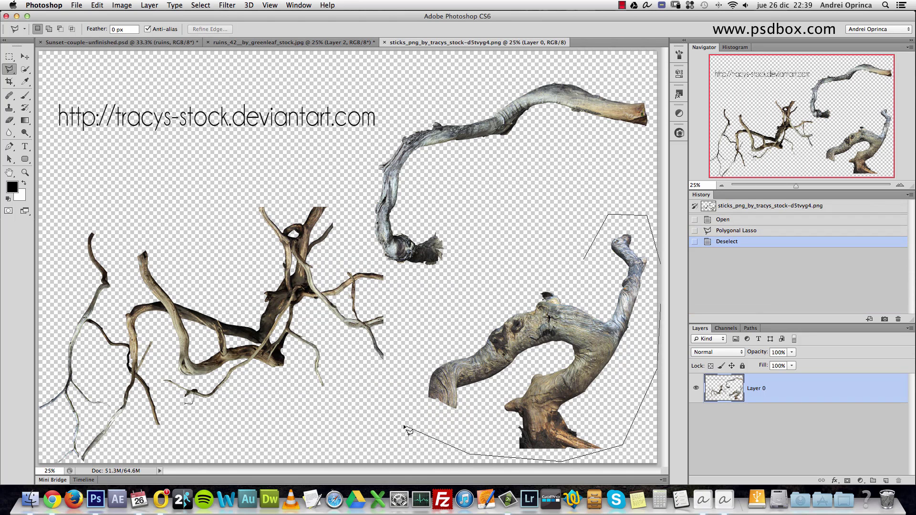
pyautogui.click(401, 422)
pyautogui.click(411, 354)
pyautogui.doubleClick(514, 275)
pyautogui.press('super+x')
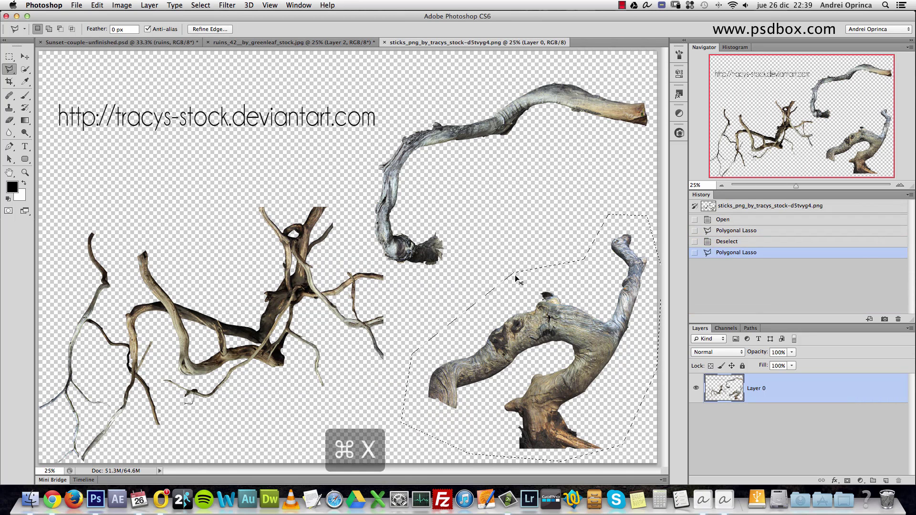
# Step: Paste the trunk into the ruins composite, rotate it about 66°, and align it along the upper-left edge so it meets the first branch
pyautogui.click(293, 42)
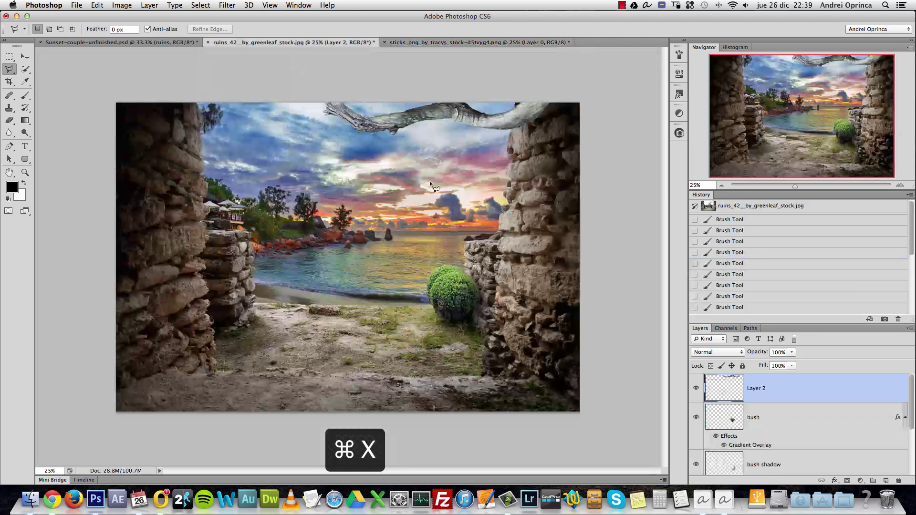
pyautogui.press('super+v')
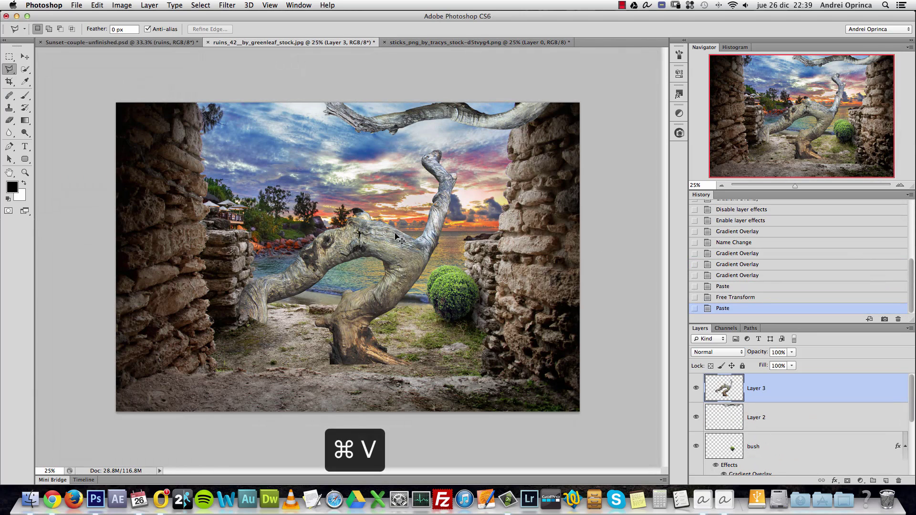
pyautogui.press('super+t')
pyautogui.moveTo(489, 193); pyautogui.dragTo(506, 326)
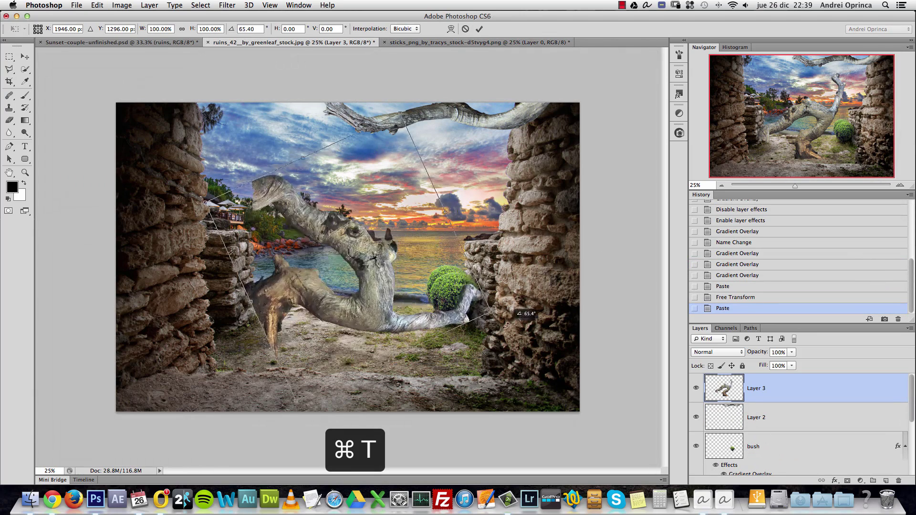
pyautogui.moveTo(357, 304); pyautogui.dragTo(253, 109)
pyautogui.moveTo(383, 125); pyautogui.dragTo(384, 128)
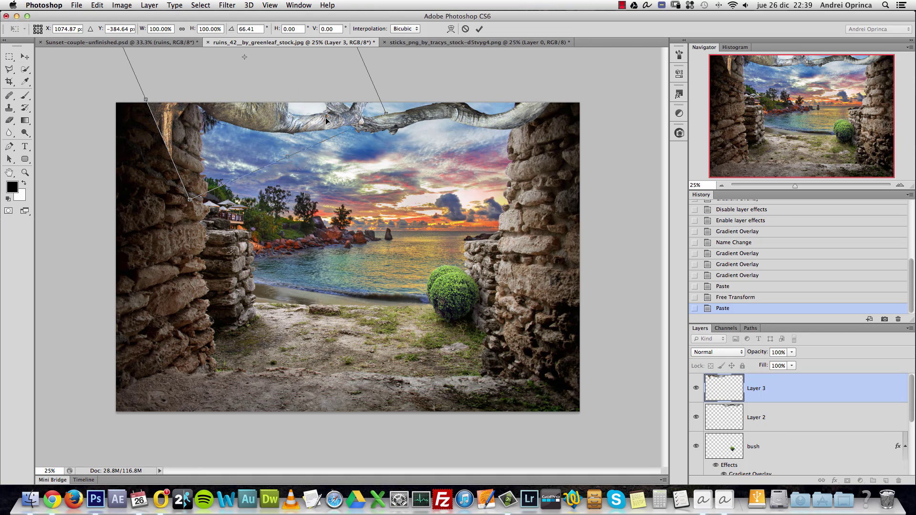
pyautogui.moveTo(325, 120); pyautogui.dragTo(316, 114)
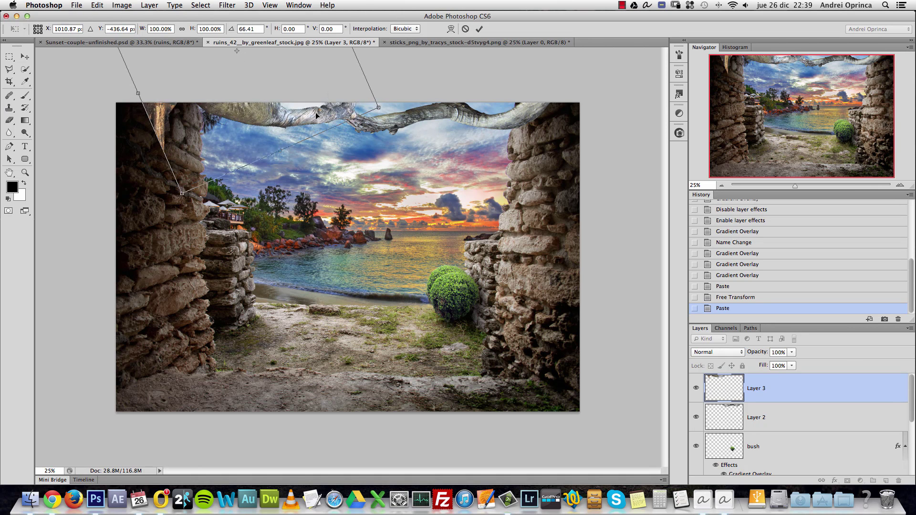
pyautogui.press('l')
pyautogui.press('Return')
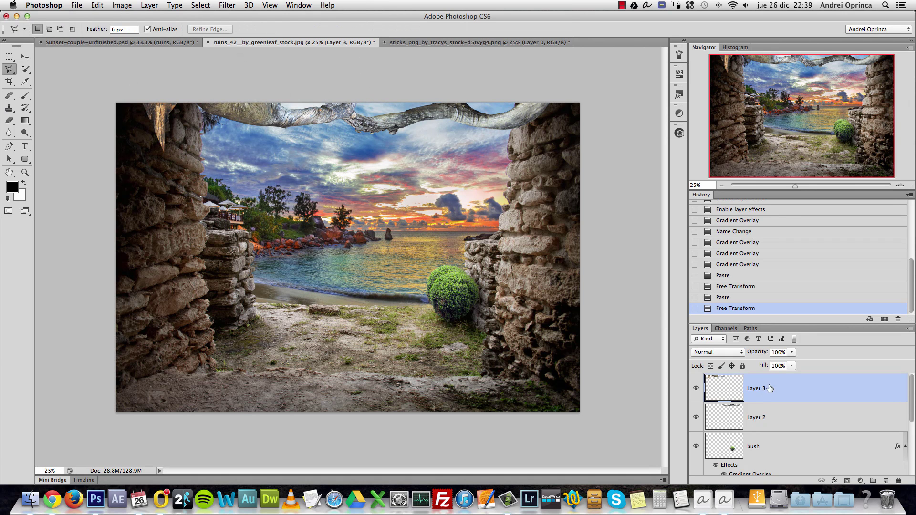
# Step: Erase the trunk's brown tip hanging over the left stone wall with a 200 px eraser
pyautogui.press('e')
pyautogui.press(']')
pyautogui.press(']')
pyautogui.press(']')
pyautogui.press(']')
pyautogui.moveTo(169, 150)
pyautogui.mouseDown()
pyautogui.moveTo(149, 116)
pyautogui.moveTo(163, 146)
pyautogui.moveTo(160, 123)
pyautogui.moveTo(172, 134)
pyautogui.moveTo(177, 114)
pyautogui.moveTo(135, 108)
pyautogui.moveTo(161, 132)
pyautogui.mouseUp()
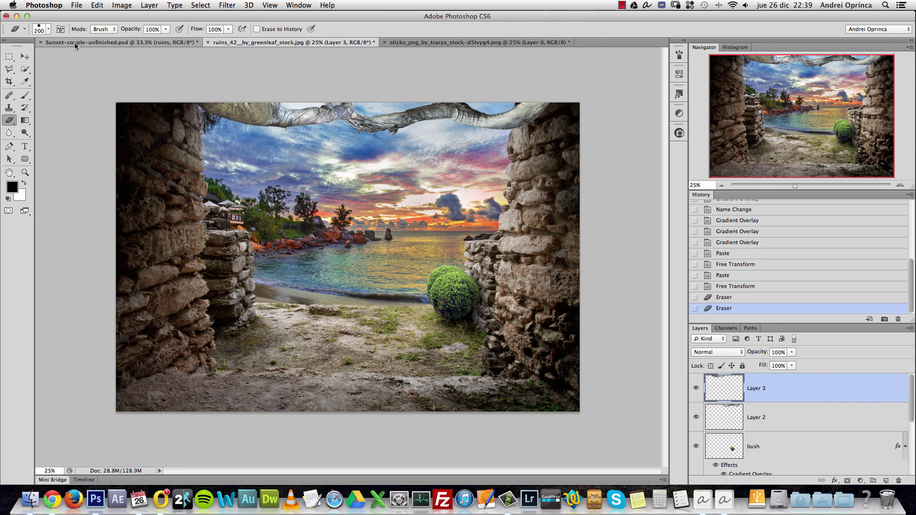
# Step: Rename Layer 2 as branch1 and Layer 3 as branch 2
pyautogui.click(25, 56)
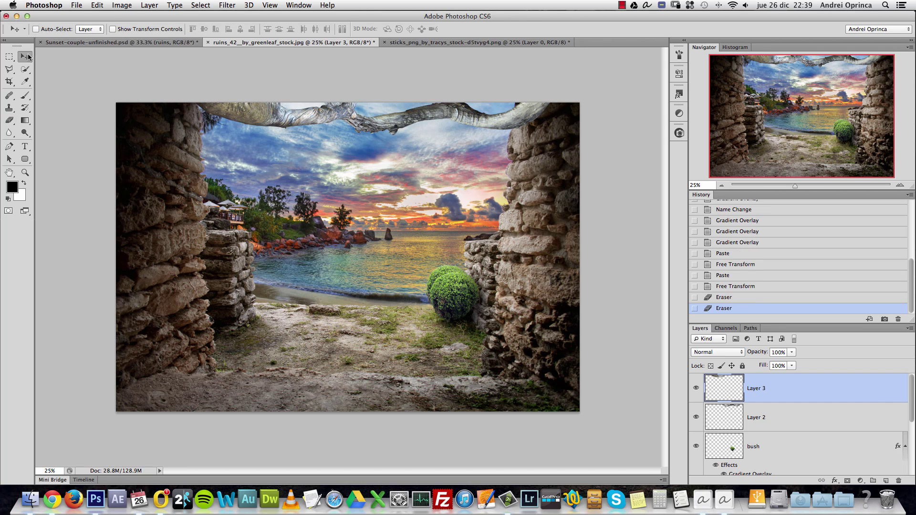
pyautogui.doubleClick(752, 414)
pyautogui.write('bra')
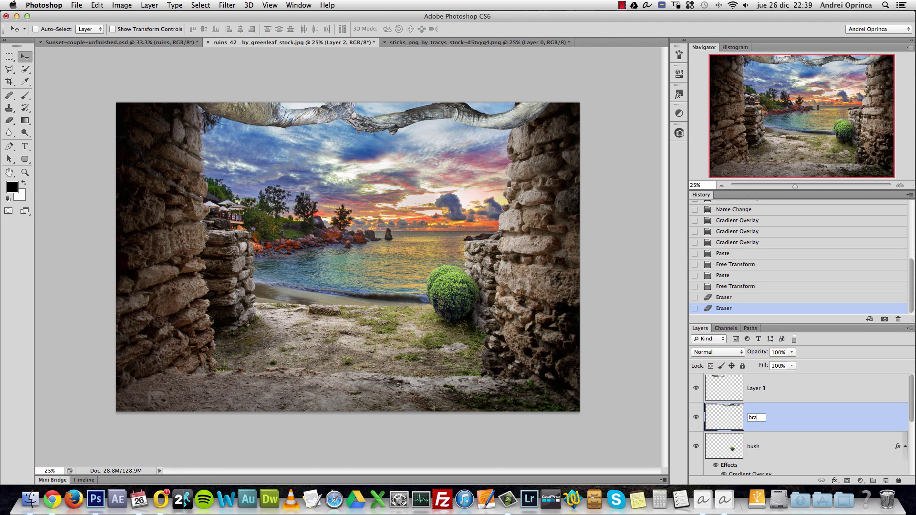
pyautogui.write('nch1')
pyautogui.press('Return')
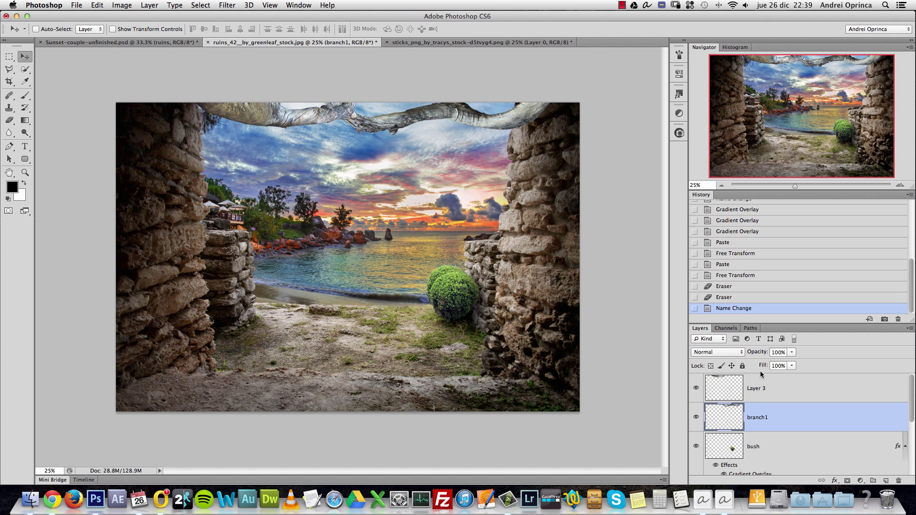
pyautogui.doubleClick(755, 389)
pyautogui.write('bran')
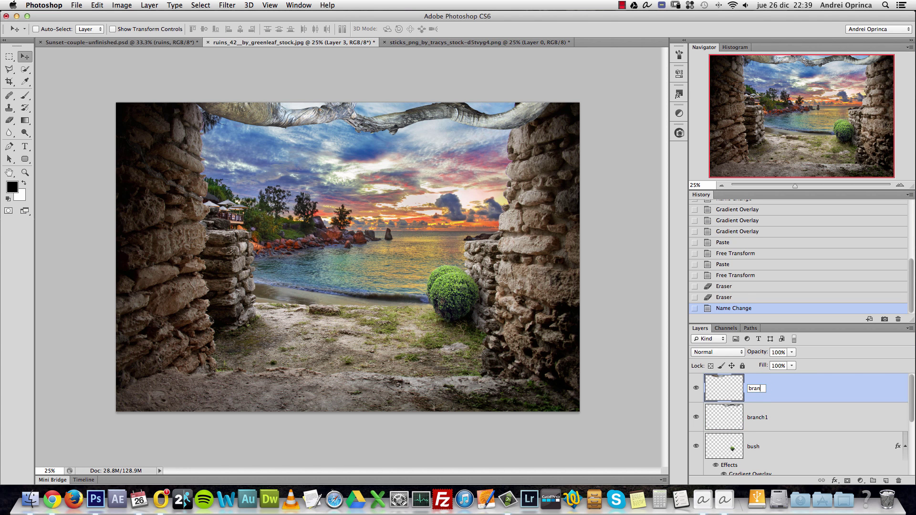
pyautogui.write('ch 2')
pyautogui.press('Return')
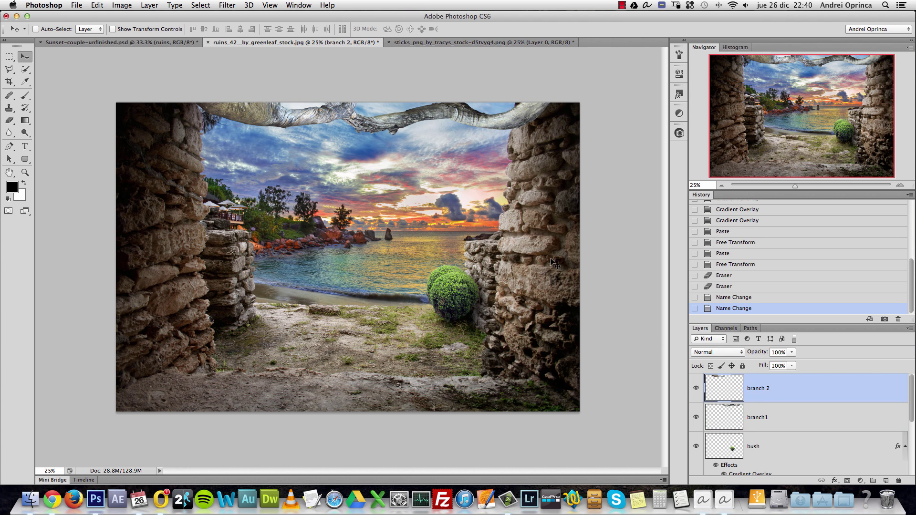
# Step: Group the two branch layers and name the group "top plants"
pyautogui.keyDown('shift'); pyautogui.click(792, 421); pyautogui.keyUp('shift')
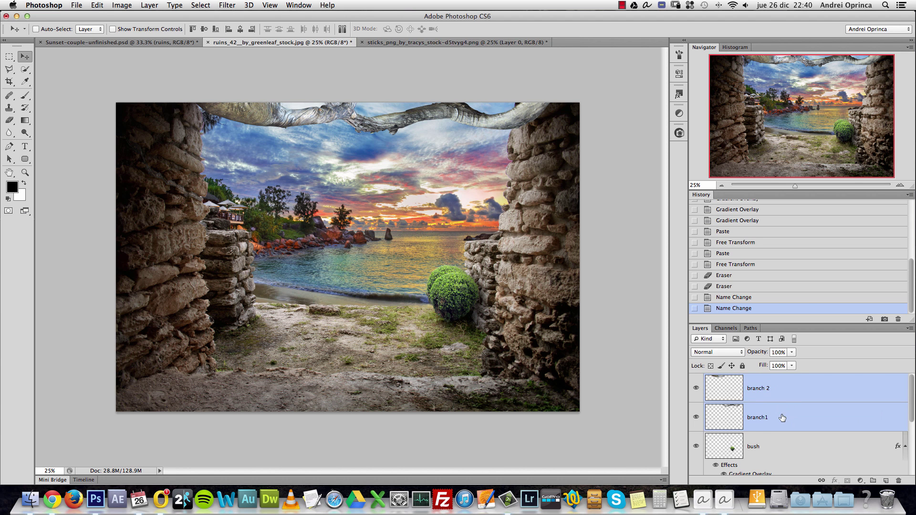
pyautogui.press('super+g')
pyautogui.doubleClick(732, 380)
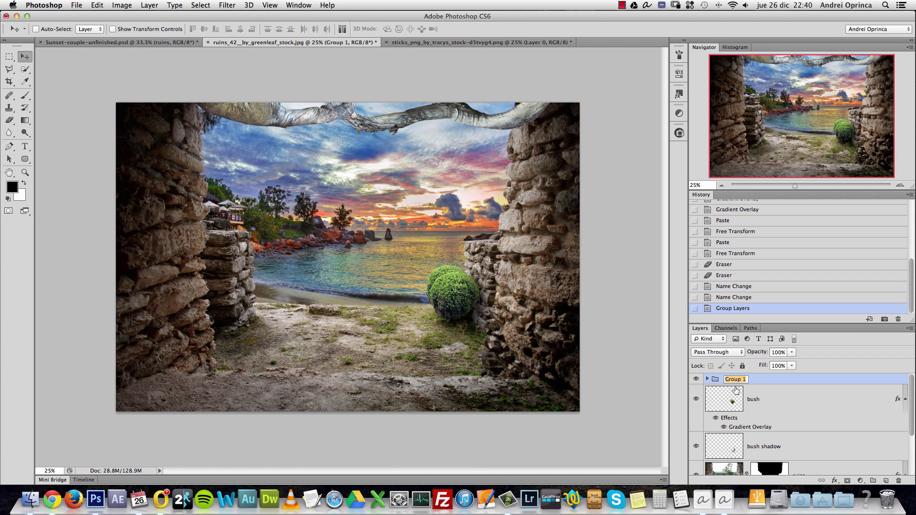
pyautogui.press('BackSpace')
pyautogui.write('top plants')
pyautogui.press('Return')
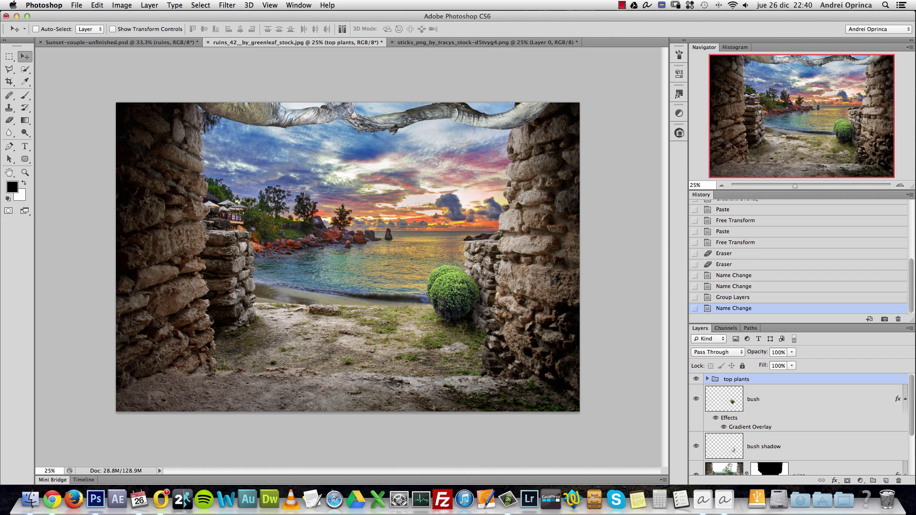
# Step: Collapse the bush layer's effects, expand the top plants group, and close the sticks image without saving
pyautogui.click(905, 399)
pyautogui.click(707, 379)
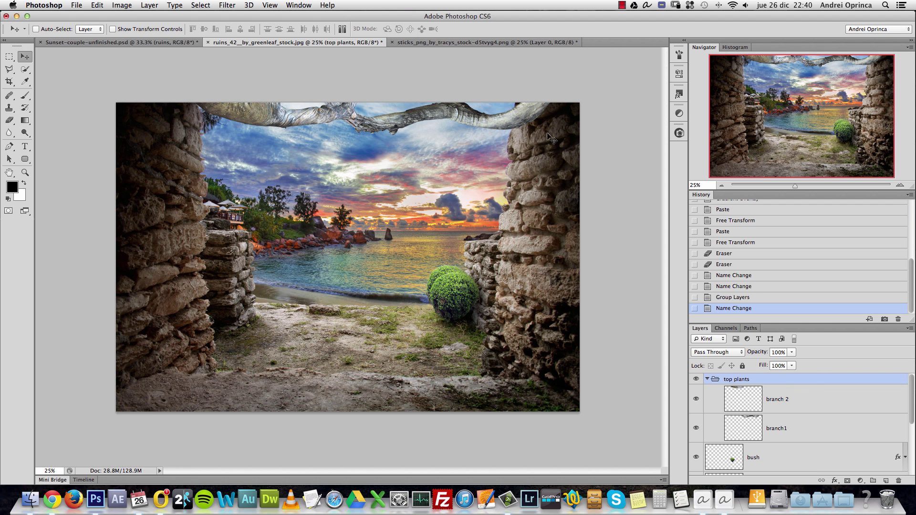
pyautogui.click(514, 42)
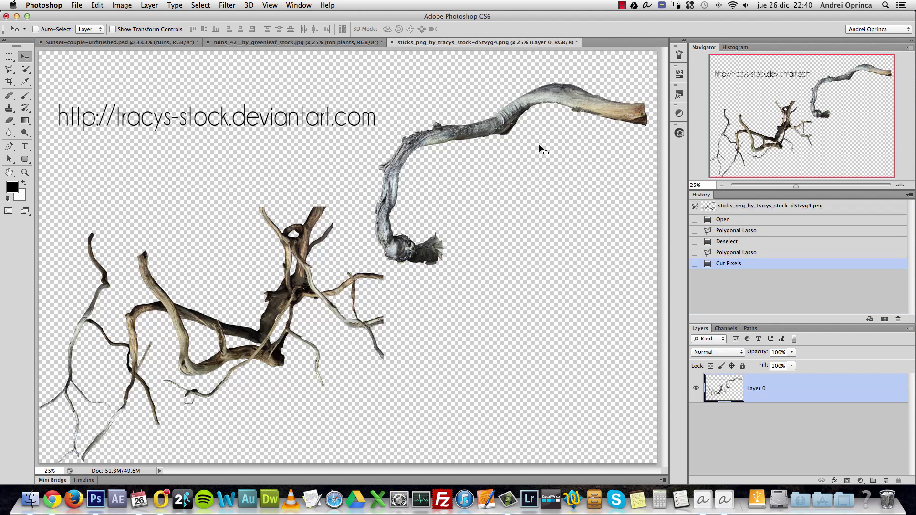
pyautogui.press('super+w')
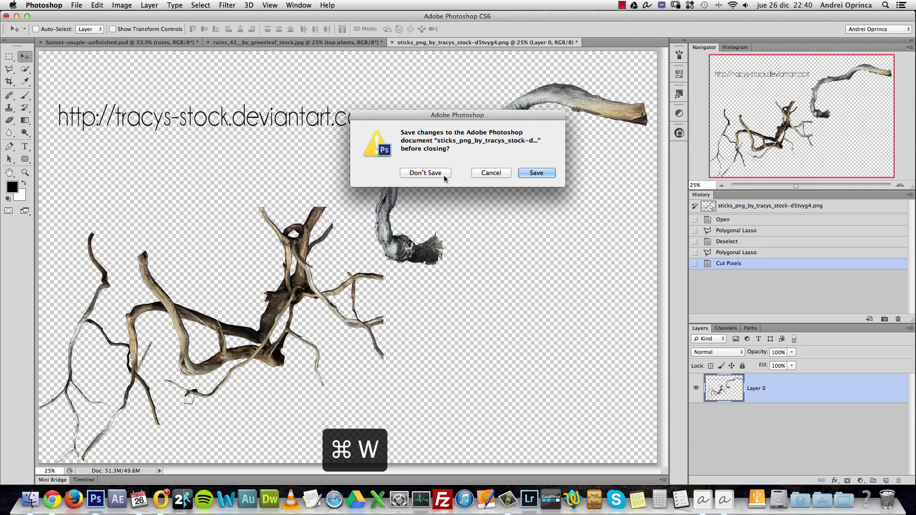
pyautogui.click(437, 174)
# Step: Open the png_viny_leaves image from the Sunset folder, copy its entire canvas, and close it
pyautogui.press('super+o')
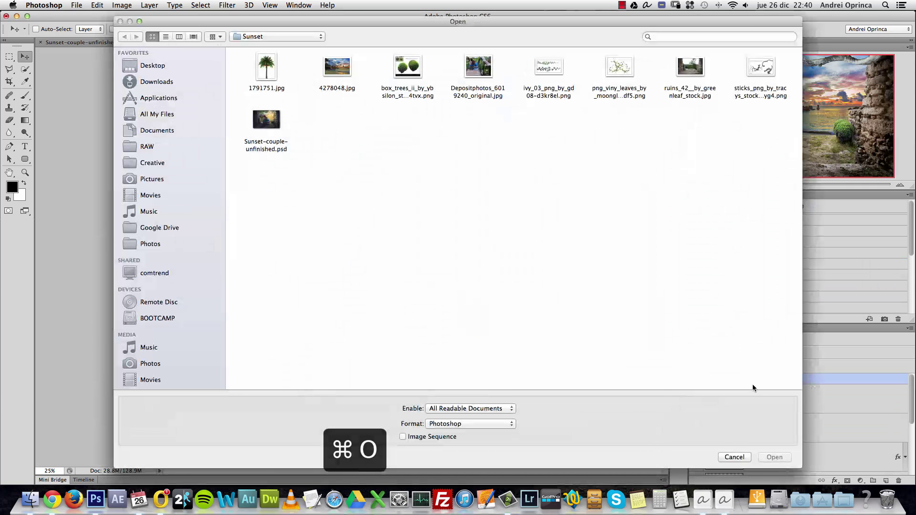
pyautogui.click(620, 71)
pyautogui.click(775, 456)
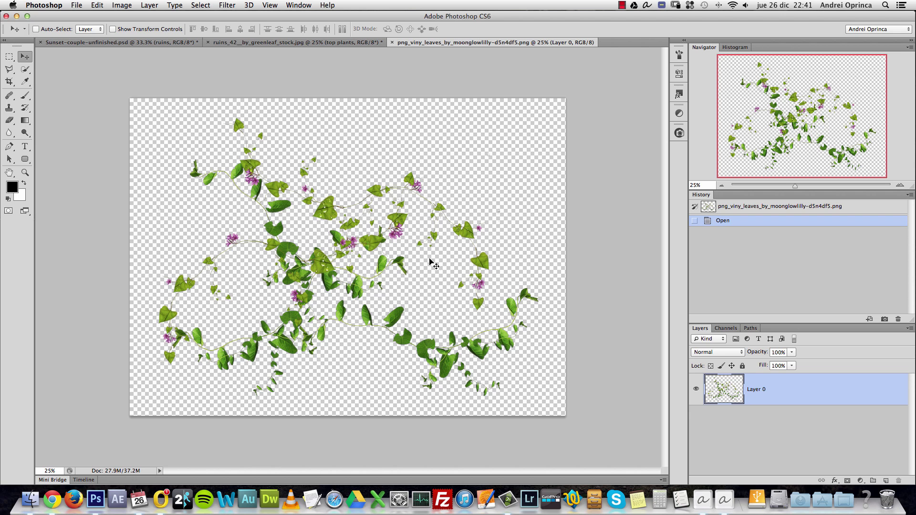
pyautogui.press('super+a')
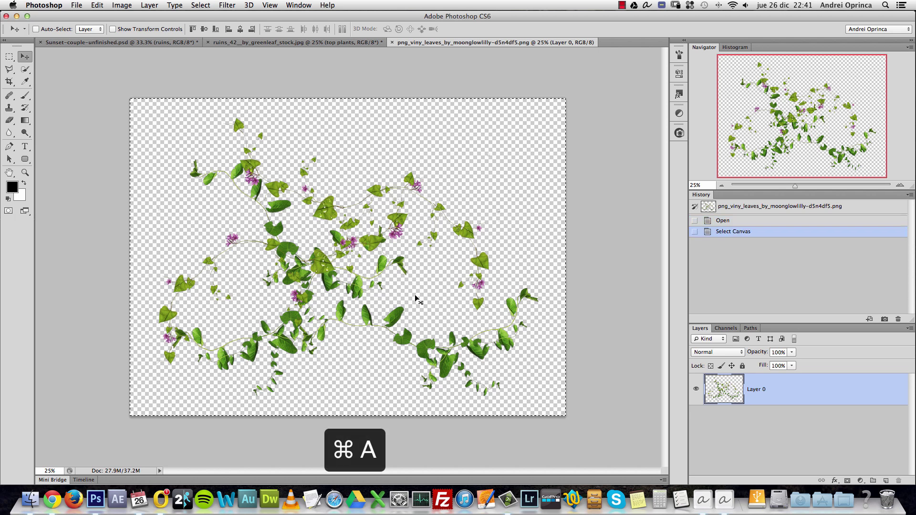
pyautogui.press('super+c')
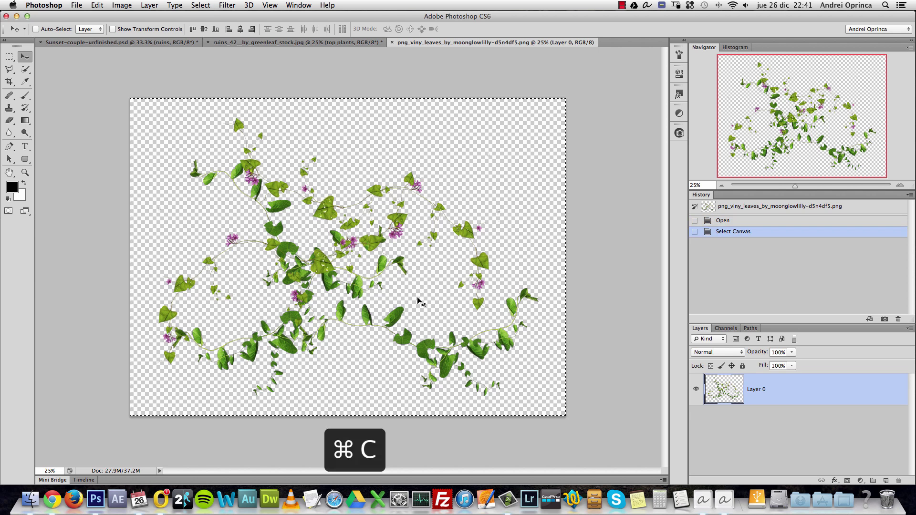
pyautogui.press('super+w')
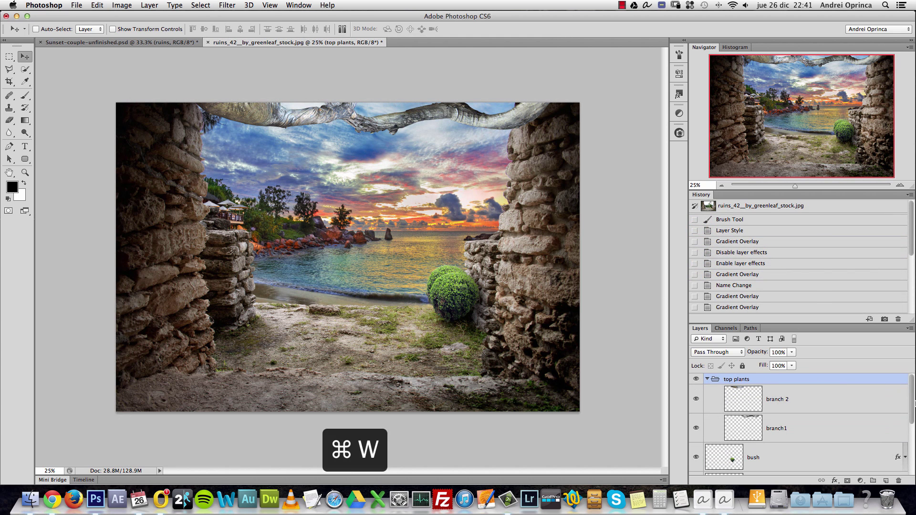
# Step: Paste the viny leaves above branch 2 in the top plants group and move them up so they hang along the branches
pyautogui.click(824, 396)
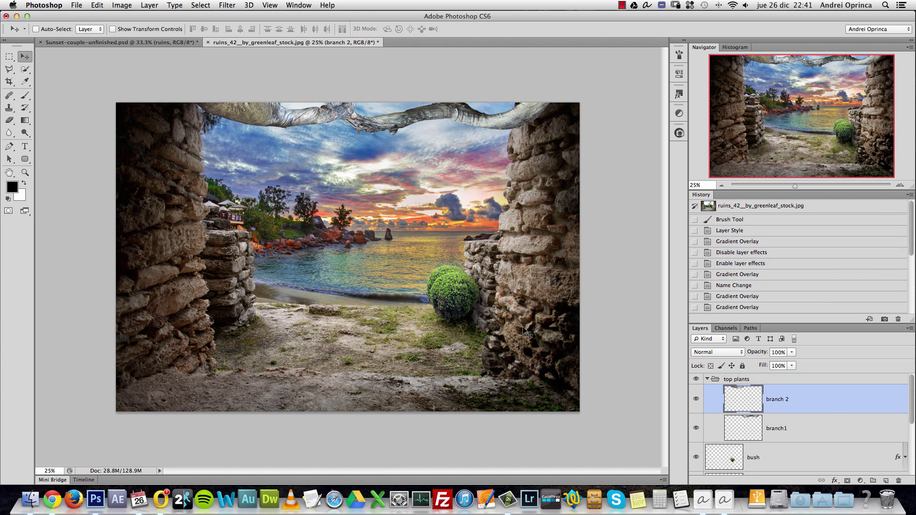
pyautogui.press('super+v')
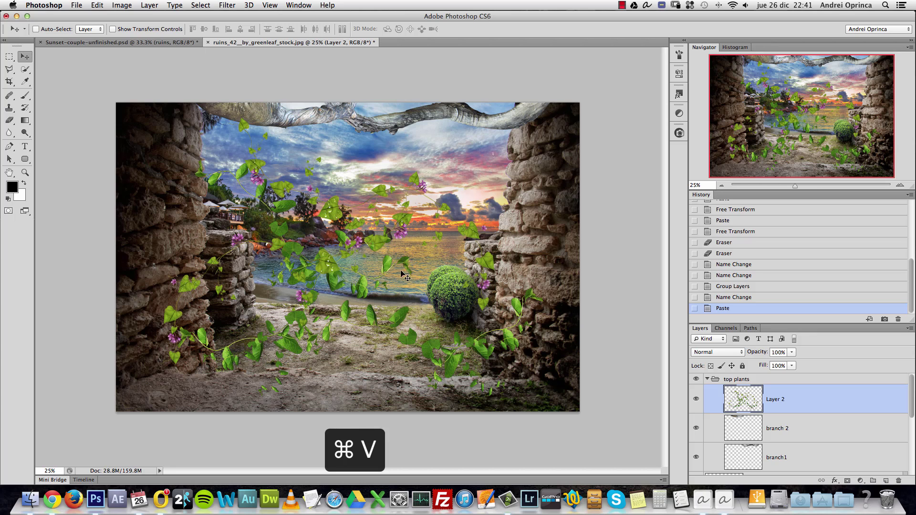
pyautogui.moveTo(435, 299); pyautogui.dragTo(444, 142)
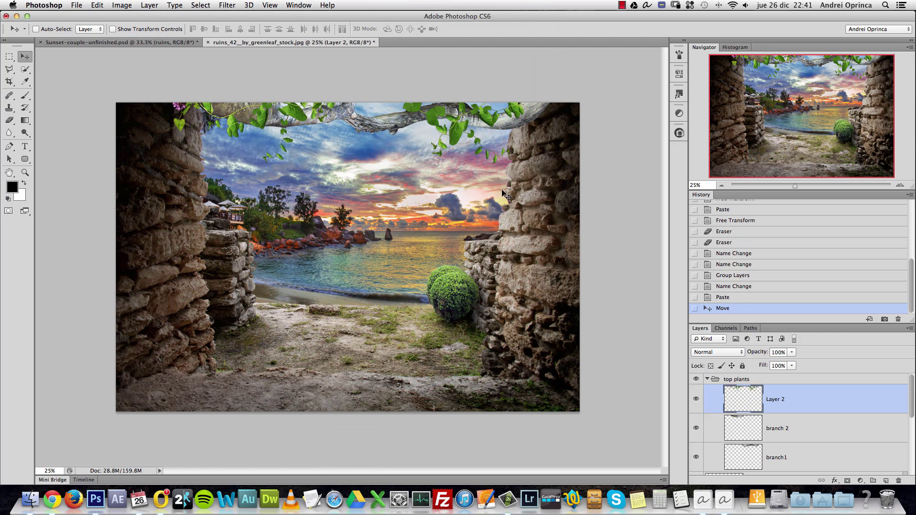
# Step: Duplicate the vine layer, flip the copy horizontally and vertically, scale it down, and place it over the upper part of the right stone wall
pyautogui.press('super+j')
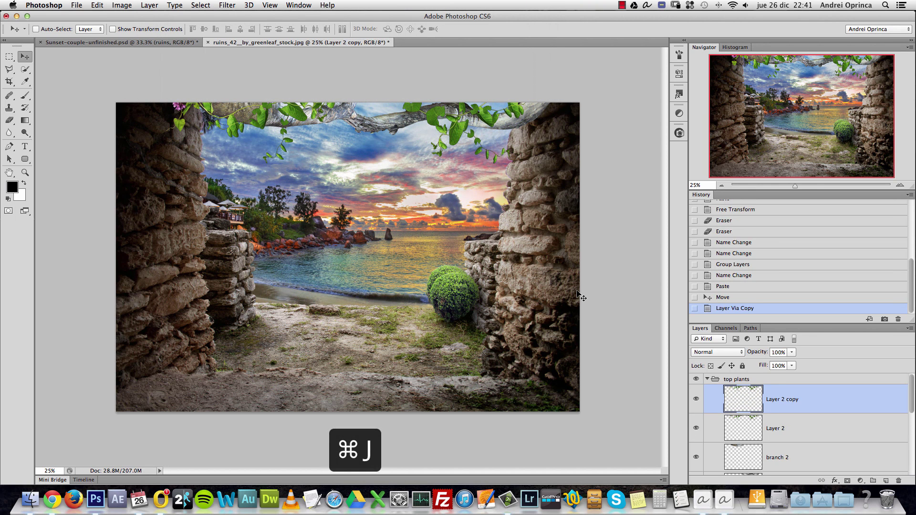
pyautogui.press('super+t')
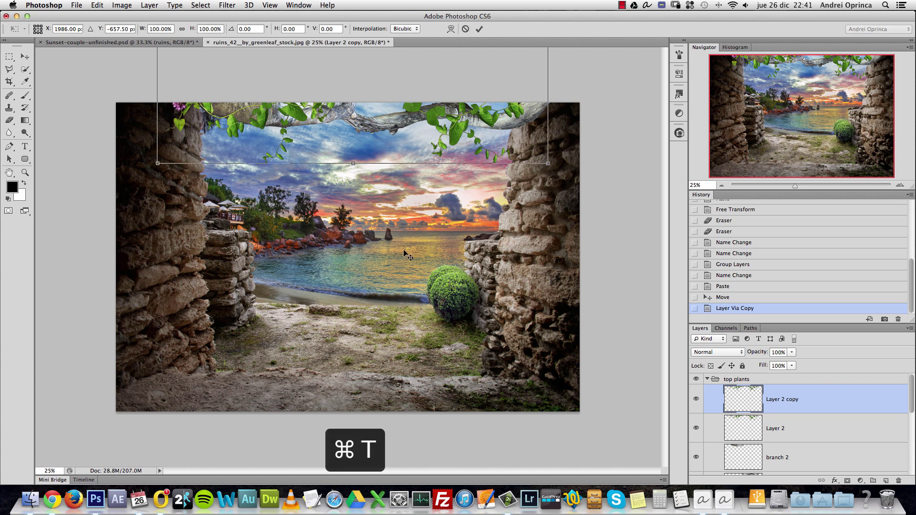
pyautogui.rightClick(376, 138)
pyautogui.click(389, 313)
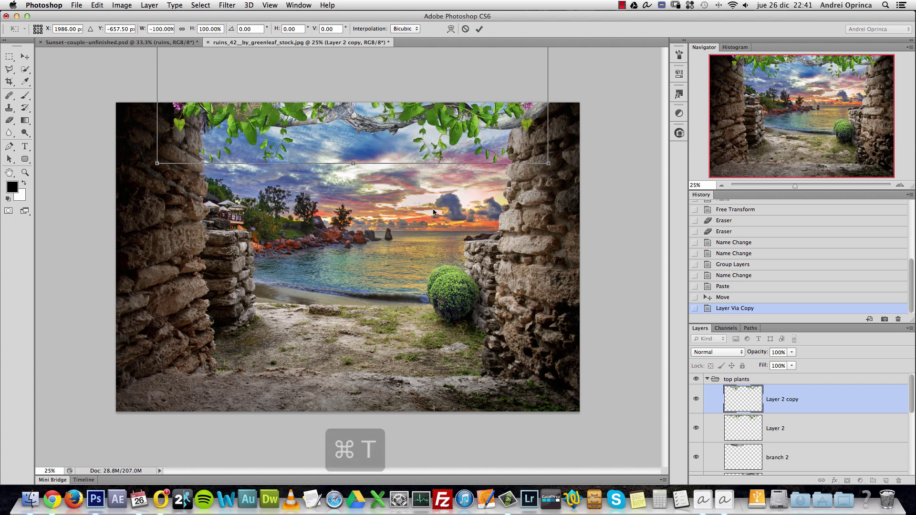
pyautogui.moveTo(424, 102); pyautogui.dragTo(371, 96)
pyautogui.rightClick(387, 105)
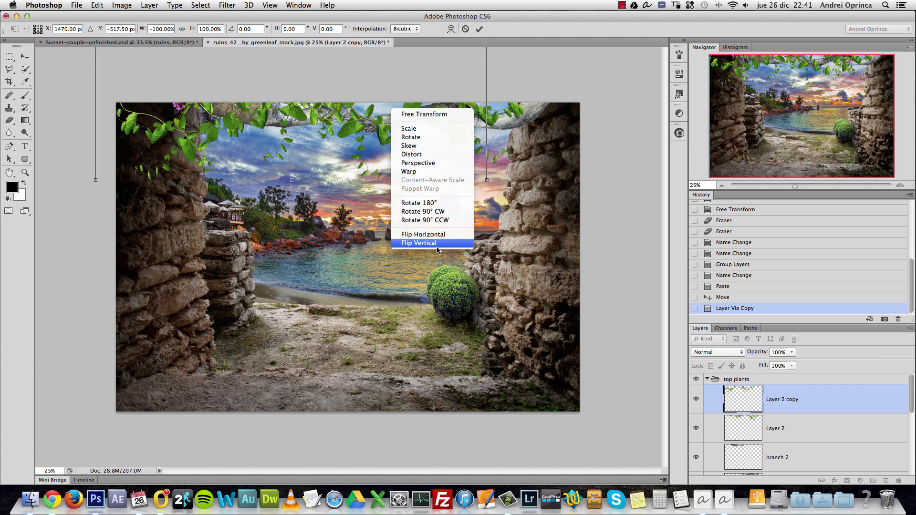
pyautogui.click(432, 229)
pyautogui.moveTo(390, 132); pyautogui.dragTo(520, 133)
pyautogui.moveTo(611, 180); pyautogui.dragTo(546, 150)
pyautogui.press('Return')
# Step: Duplicate the smaller vine twice, placing one copy at the middle of the branches and the other near the upper-left wall
pyautogui.press('super+j')
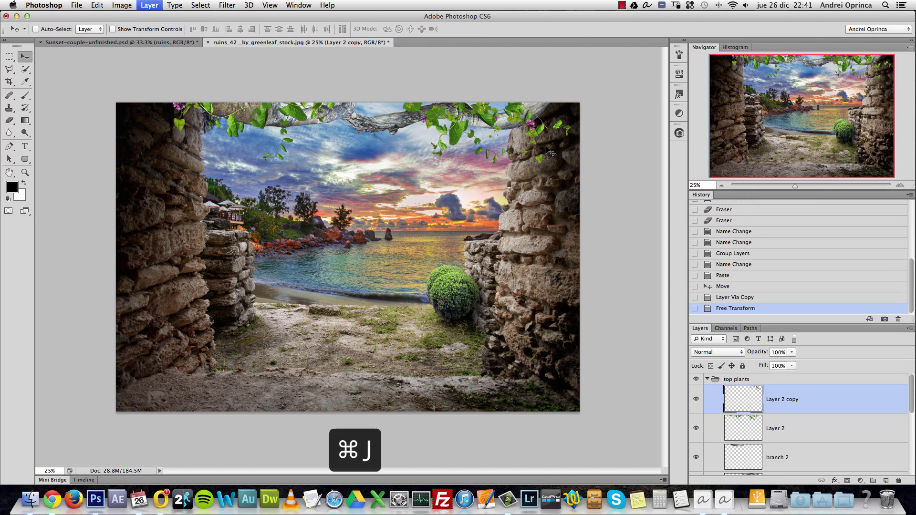
pyautogui.moveTo(453, 234); pyautogui.dragTo(356, 155)
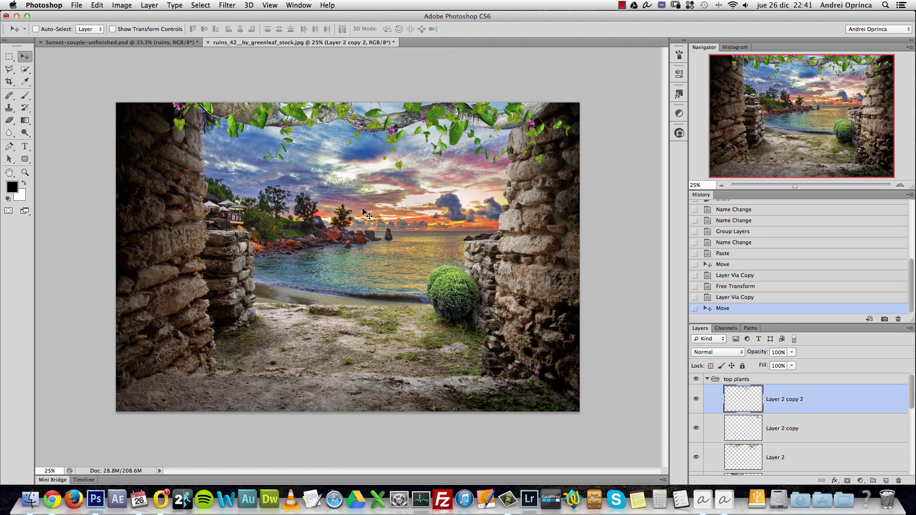
pyautogui.press('super+j')
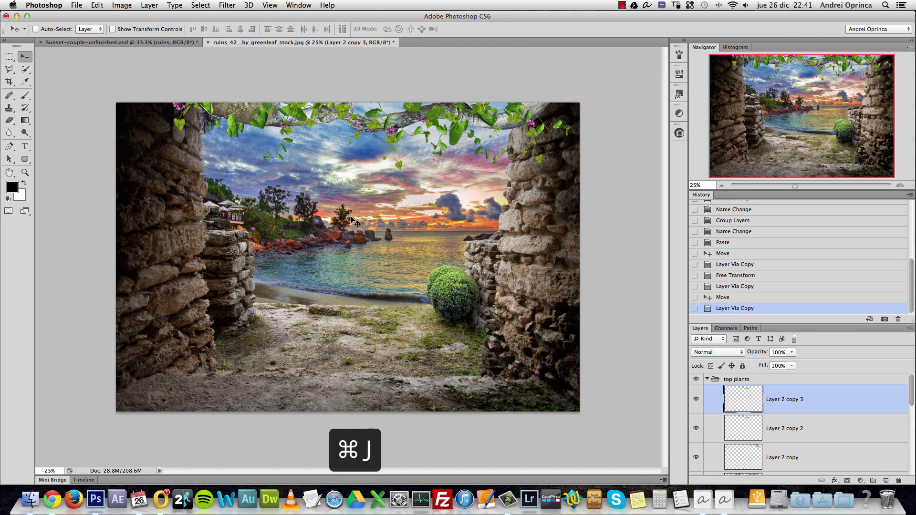
pyautogui.moveTo(373, 163); pyautogui.dragTo(270, 164)
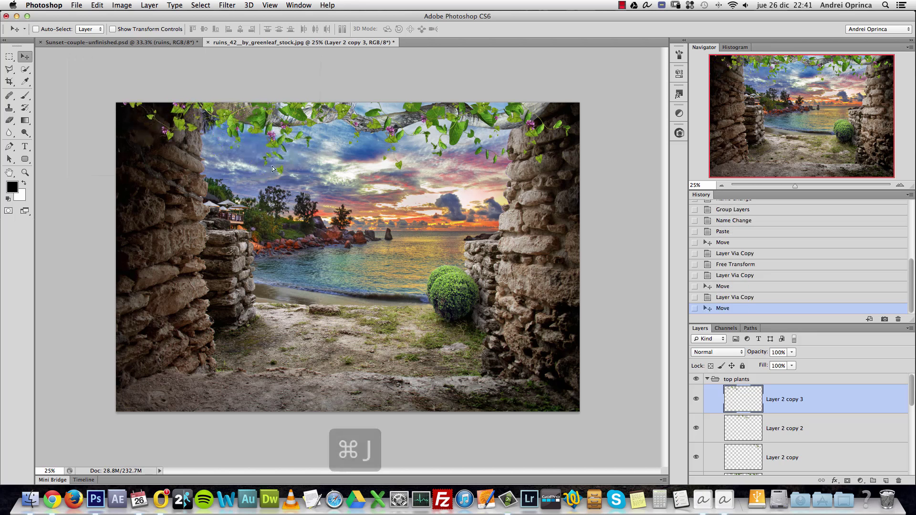
# Step: Flip the leftmost vine copy horizontally, rotate it -3.25°, and position it along the left branch
pyautogui.press('super+t')
pyautogui.rightClick(267, 170)
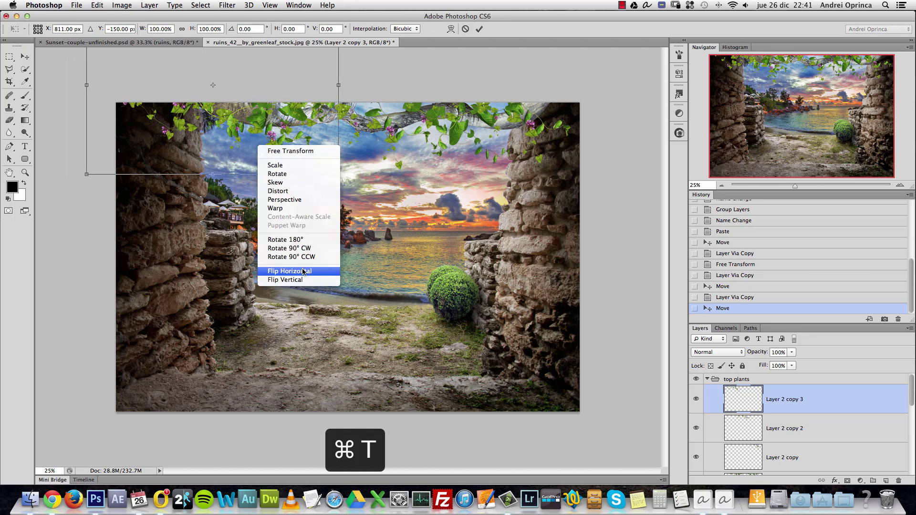
pyautogui.click(286, 270)
pyautogui.moveTo(251, 113); pyautogui.dragTo(402, 99)
pyautogui.moveTo(287, 136); pyautogui.dragTo(311, 141)
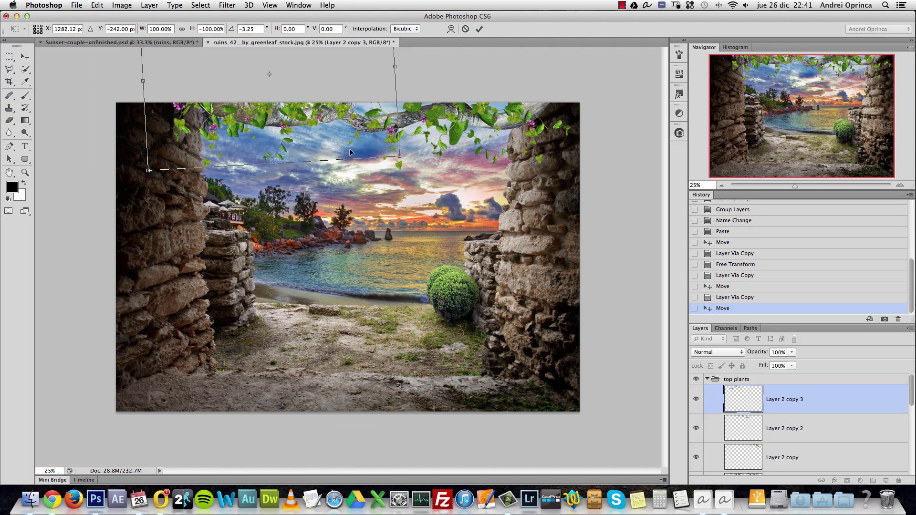
pyautogui.press('Return')
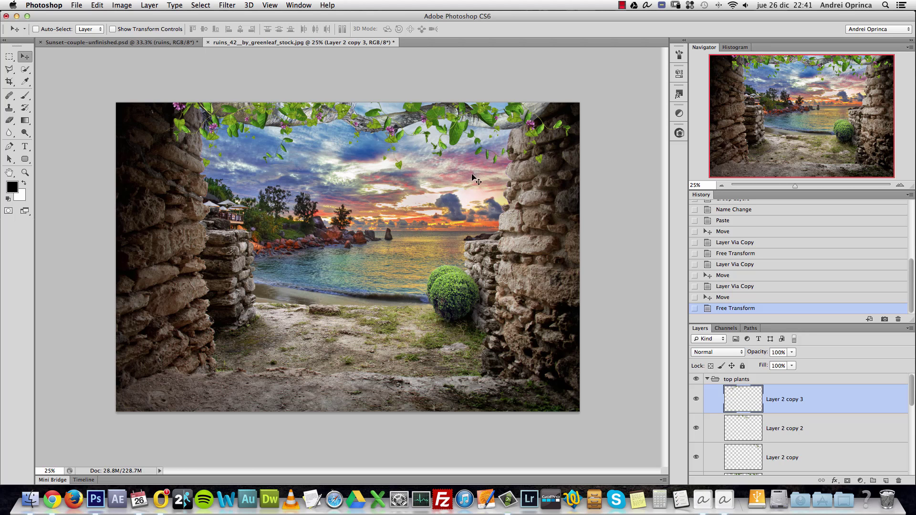
# Step: Collapse the top plants group and add a new layer named "darkness" directly above the bush layer
pyautogui.click(707, 380)
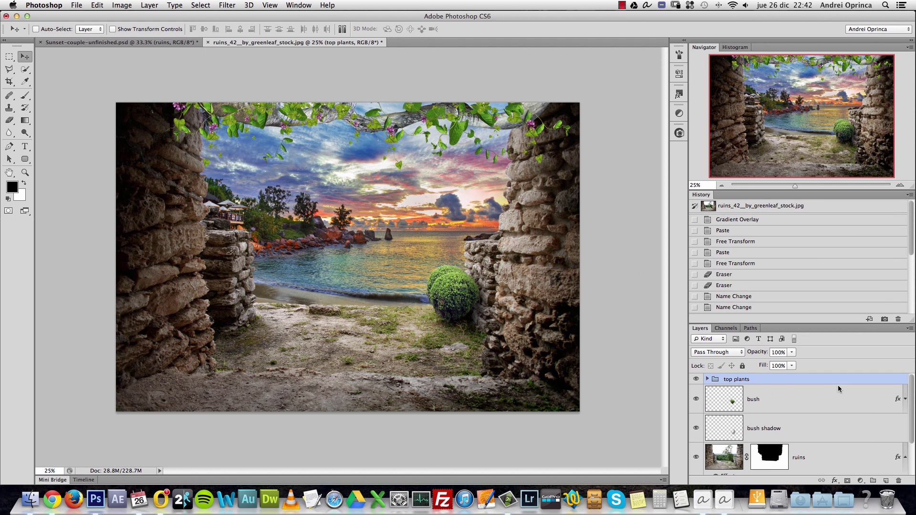
pyautogui.click(773, 398)
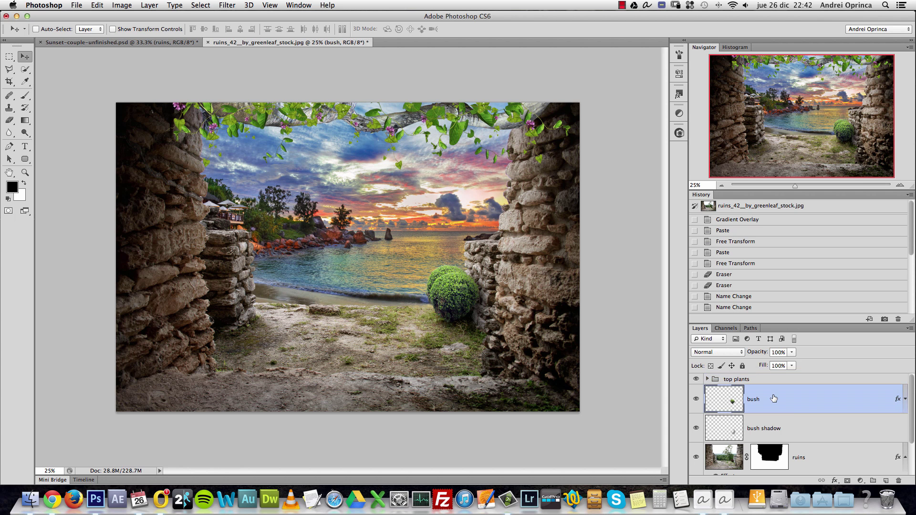
pyautogui.click(886, 481)
pyautogui.doubleClick(753, 401)
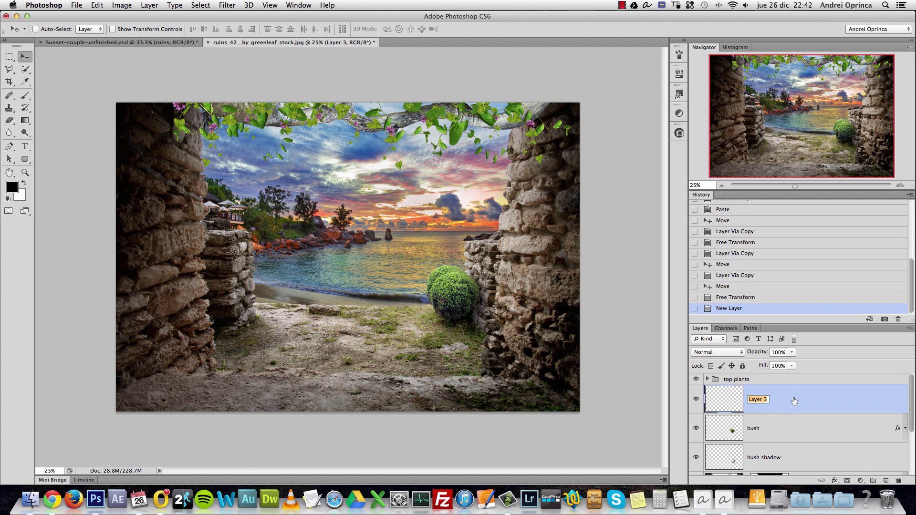
pyautogui.write('darkness')
pyautogui.press('Return')
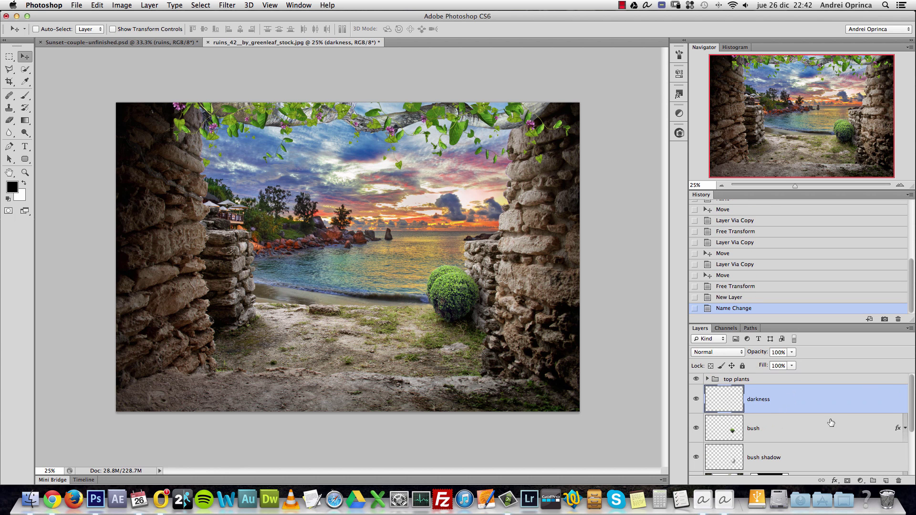
# Step: Turn the darkness layer into a very dark brown Solid Color fill and set its blend mode to Hard Light
pyautogui.click(861, 481)
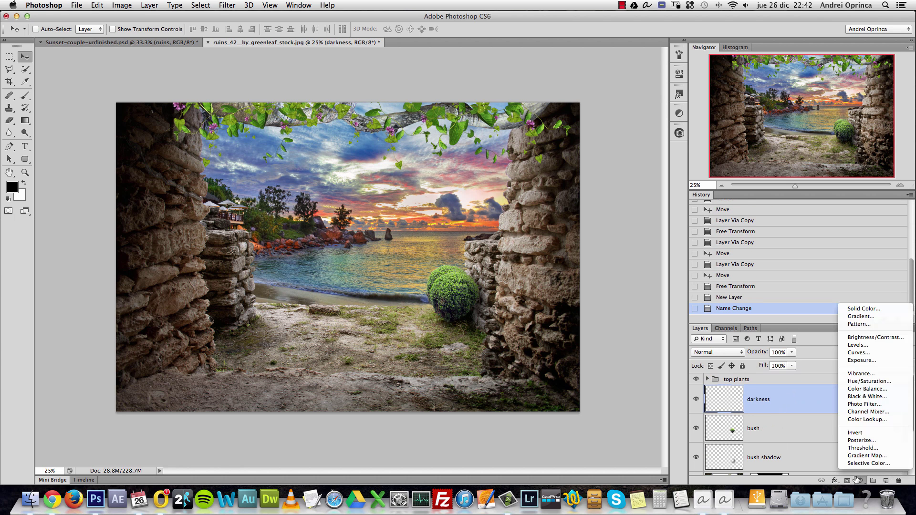
pyautogui.click(861, 309)
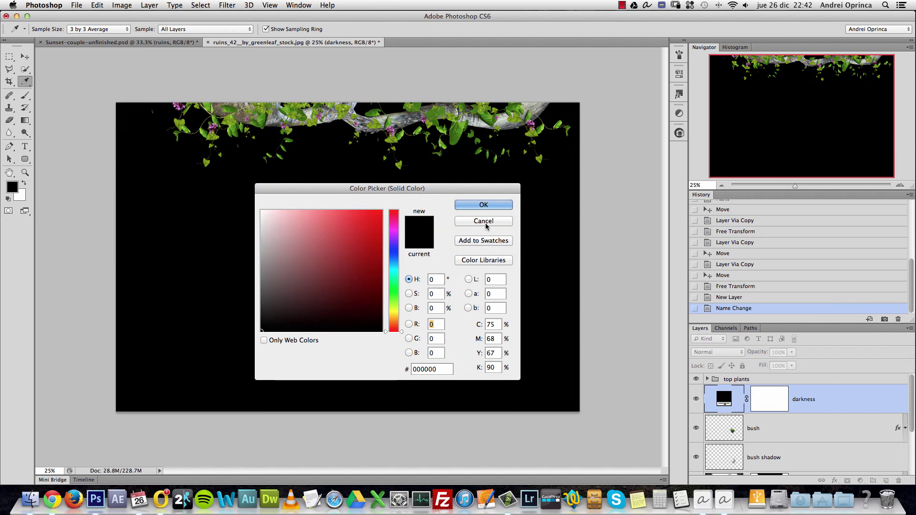
pyautogui.moveTo(395, 328); pyautogui.dragTo(397, 326)
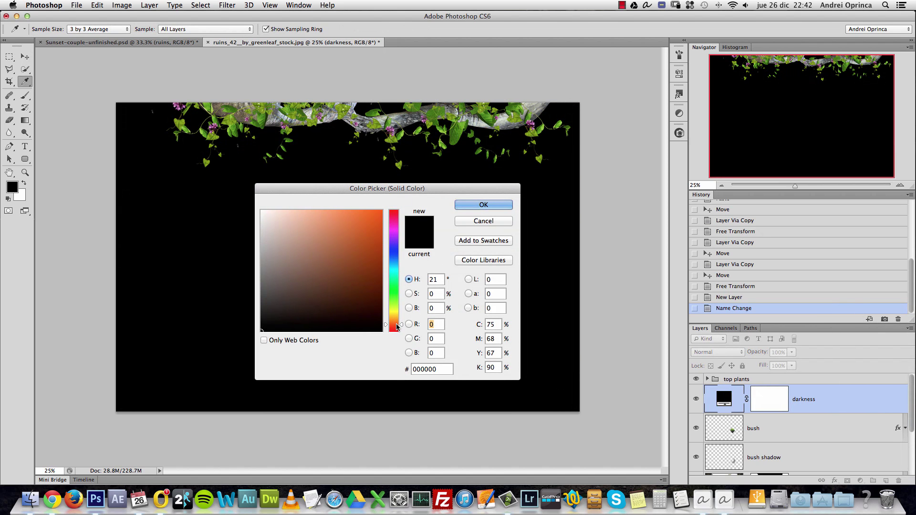
pyautogui.moveTo(348, 296); pyautogui.dragTo(339, 302)
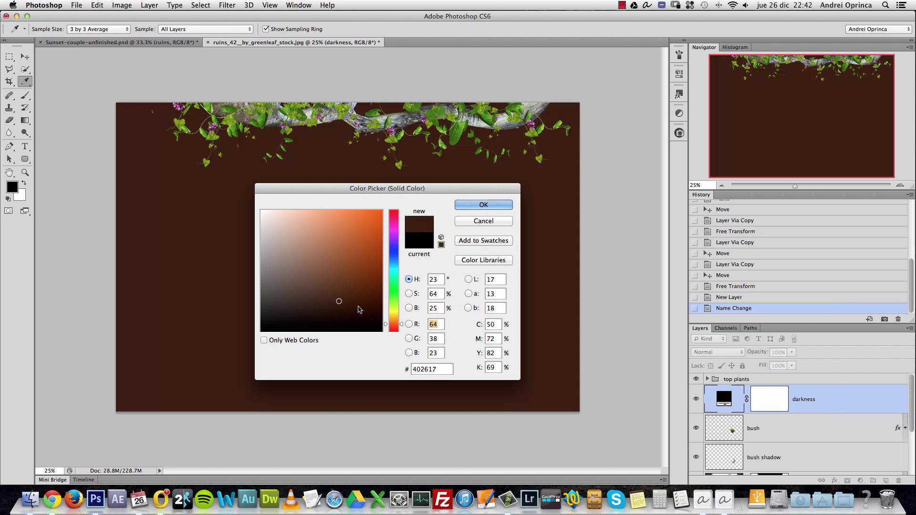
pyautogui.click(342, 311)
pyautogui.click(484, 204)
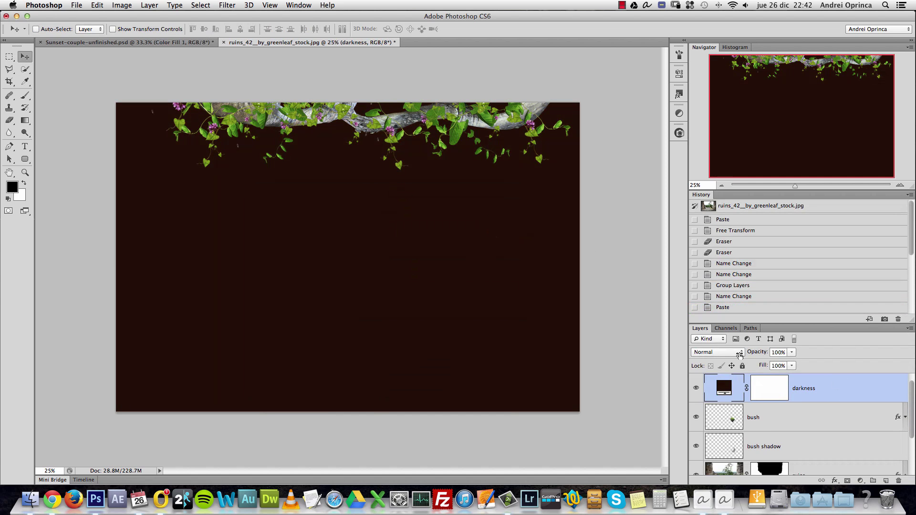
pyautogui.click(739, 354)
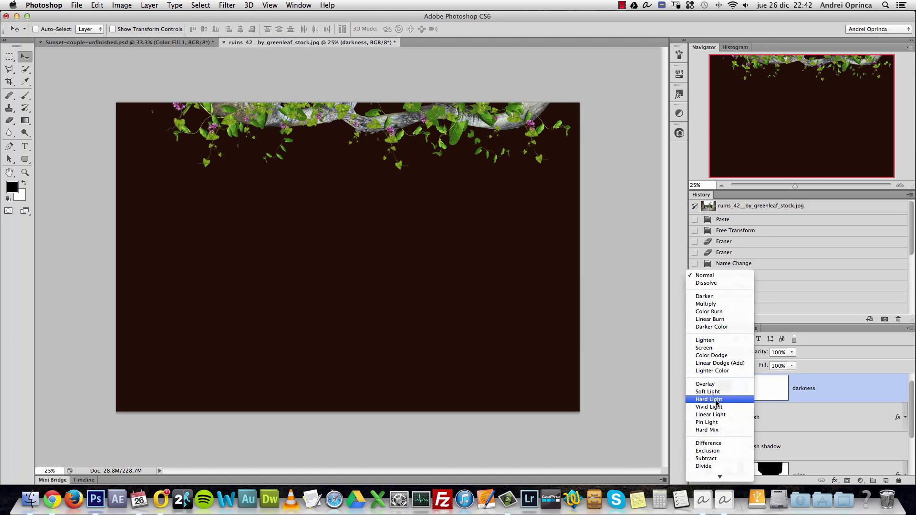
pyautogui.click(717, 399)
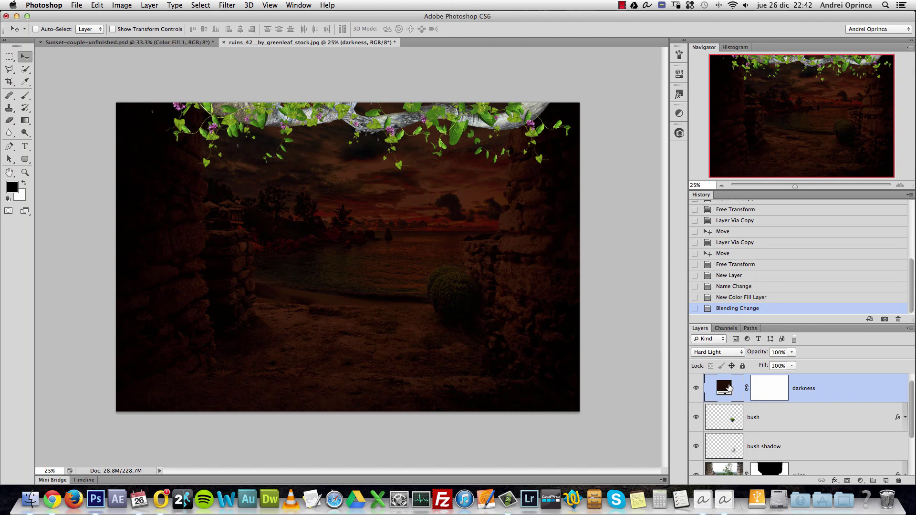
# Step: Target the darkness layer's mask, activate the Lasso tool, and lower the layer's opacity to 60%
pyautogui.click(774, 390)
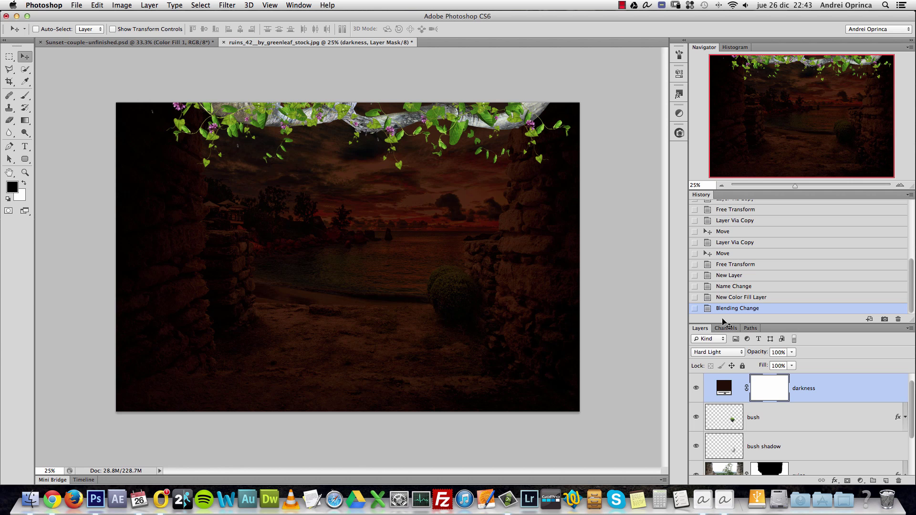
pyautogui.click(9, 69)
pyautogui.click(47, 71)
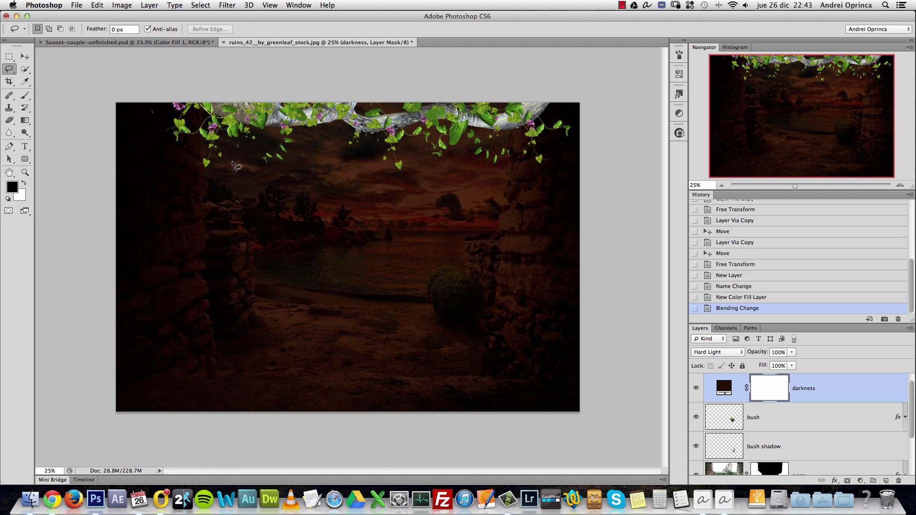
pyautogui.click(791, 353)
pyautogui.moveTo(794, 362); pyautogui.dragTo(774, 366)
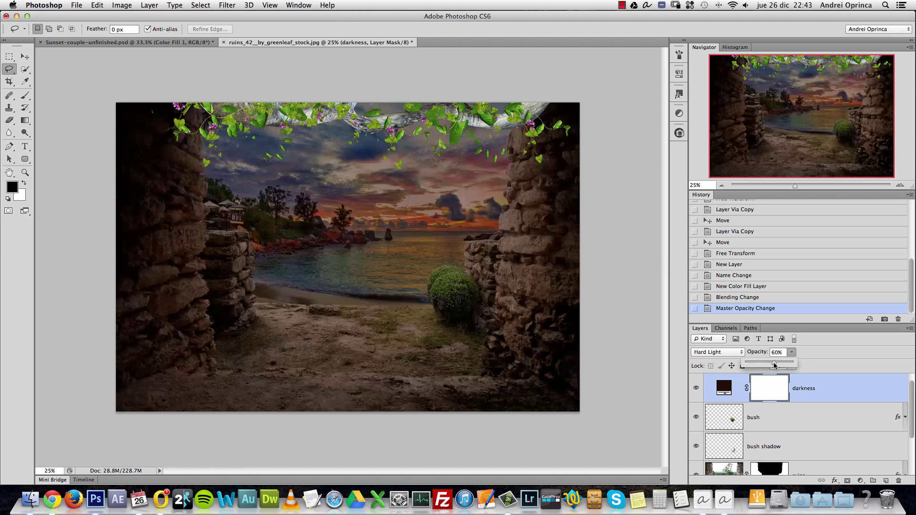
# Step: Lasso the sky-and-sea opening between the ruin walls, fill it with black on the darkness mask, and deselect
pyautogui.click(201, 116)
pyautogui.moveTo(197, 125)
pyautogui.mouseDown()
pyautogui.moveTo(202, 227)
pyautogui.moveTo(213, 246)
pyautogui.moveTo(245, 246)
pyautogui.moveTo(255, 305)
pyautogui.moveTo(387, 317)
pyautogui.moveTo(442, 308)
pyautogui.moveTo(442, 279)
pyautogui.moveTo(465, 278)
pyautogui.moveTo(471, 256)
pyautogui.moveTo(499, 251)
pyautogui.moveTo(524, 160)
pyautogui.moveTo(549, 120)
pyautogui.moveTo(551, 100)
pyautogui.moveTo(195, 29)
pyautogui.mouseUp()
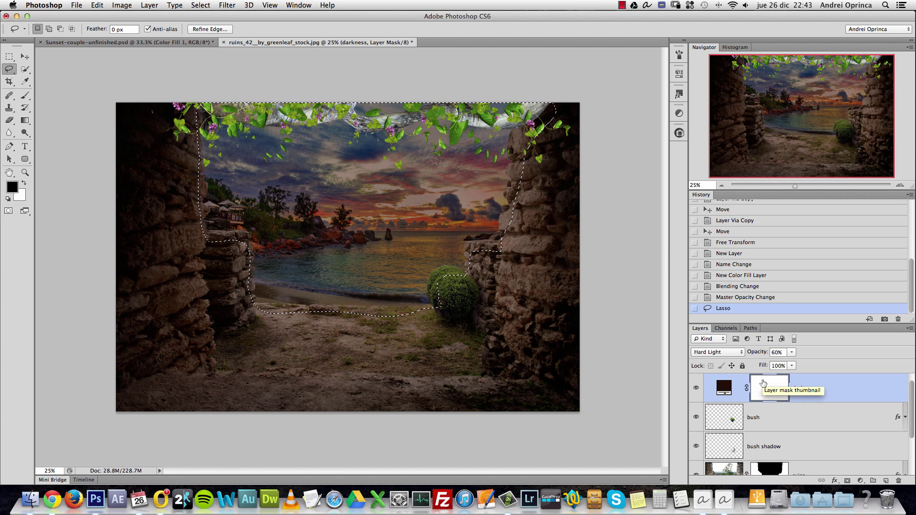
pyautogui.hotkey('alt', 'BackSpace')
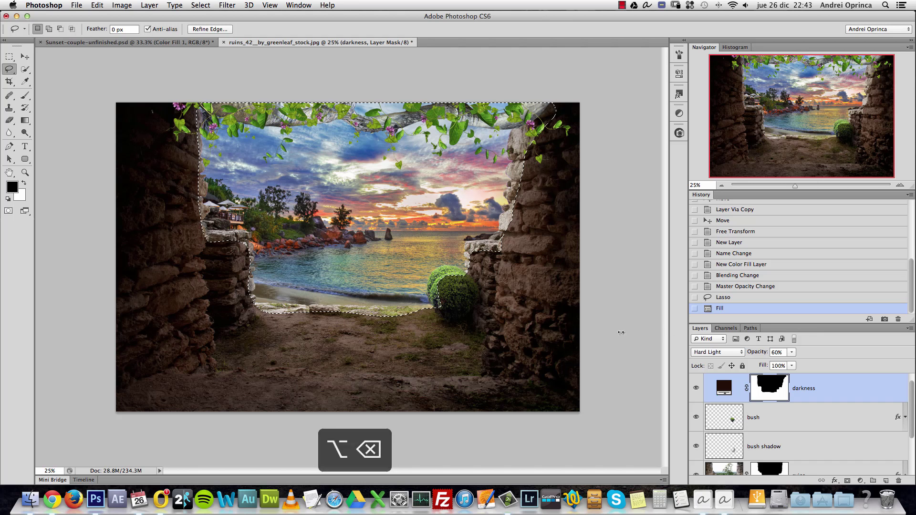
pyautogui.press('super+d')
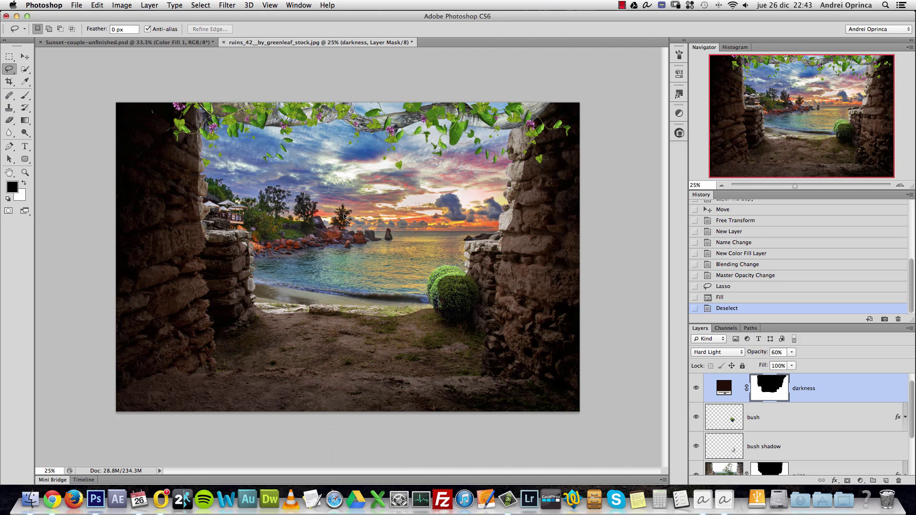
# Step: Try a 192.6 px feather on the darkness layer's mask, and reset the feather to 0 px
pyautogui.doubleClick(775, 391)
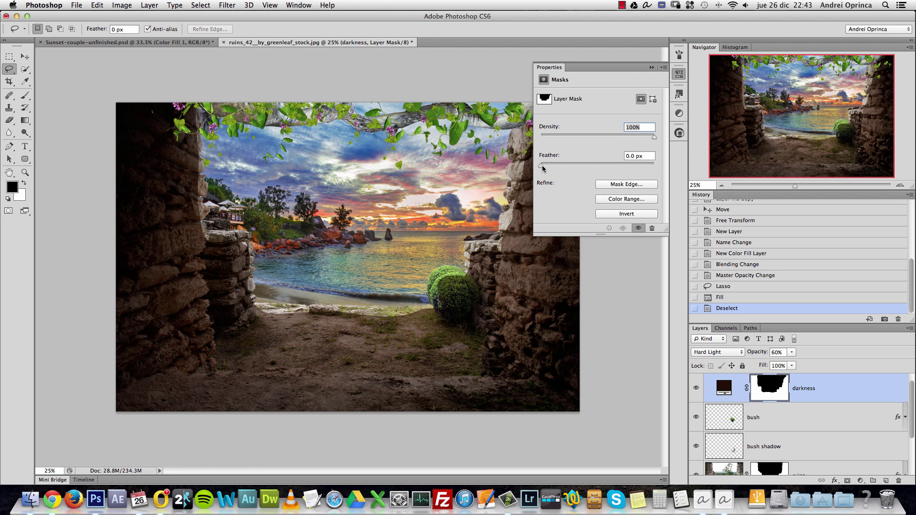
pyautogui.moveTo(542, 167); pyautogui.dragTo(631, 163)
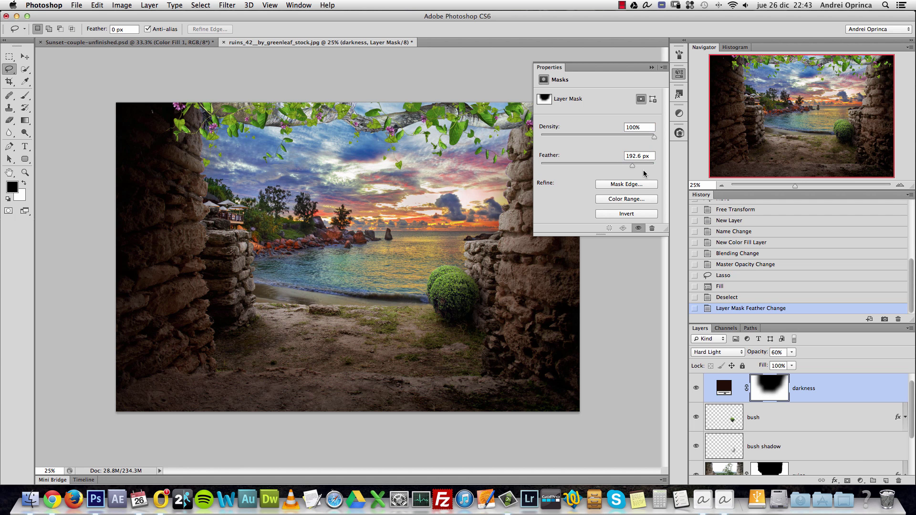
pyautogui.click(652, 68)
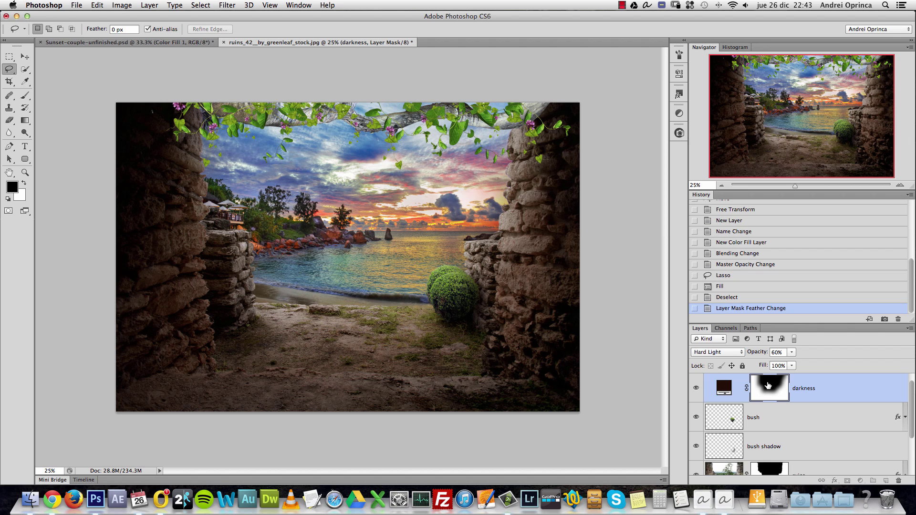
pyautogui.doubleClick(769, 388)
pyautogui.click(639, 156)
pyautogui.write('0')
pyautogui.press('Return')
pyautogui.click(652, 68)
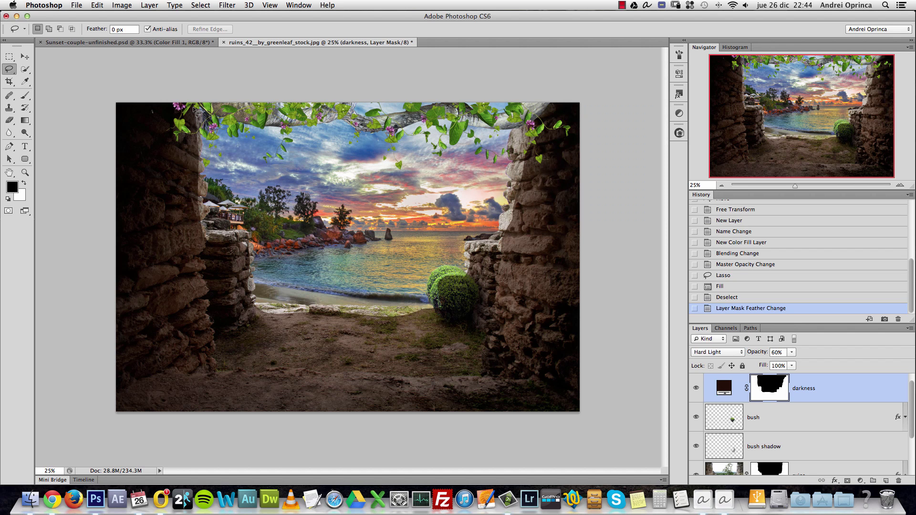
# Step: Lasso a slightly wider opening that includes the wall edges and whole bush, fill it black on the darkness mask, and deselect
pyautogui.moveTo(189, 110)
pyautogui.mouseDown()
pyautogui.moveTo(201, 239)
pyautogui.moveTo(239, 255)
pyautogui.moveTo(255, 317)
pyautogui.moveTo(302, 327)
pyautogui.moveTo(446, 320)
pyautogui.moveTo(468, 312)
pyautogui.moveTo(517, 238)
pyautogui.moveTo(535, 164)
pyautogui.moveTo(526, 82)
pyautogui.moveTo(455, 70)
pyautogui.moveTo(384, 81)
pyautogui.mouseUp()
pyautogui.hotkey('alt', 'BackSpace')
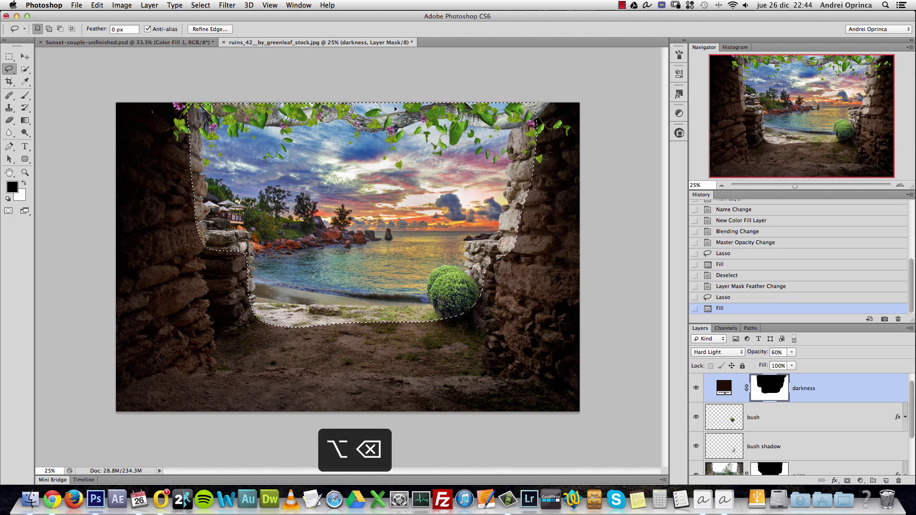
pyautogui.press('super+d')
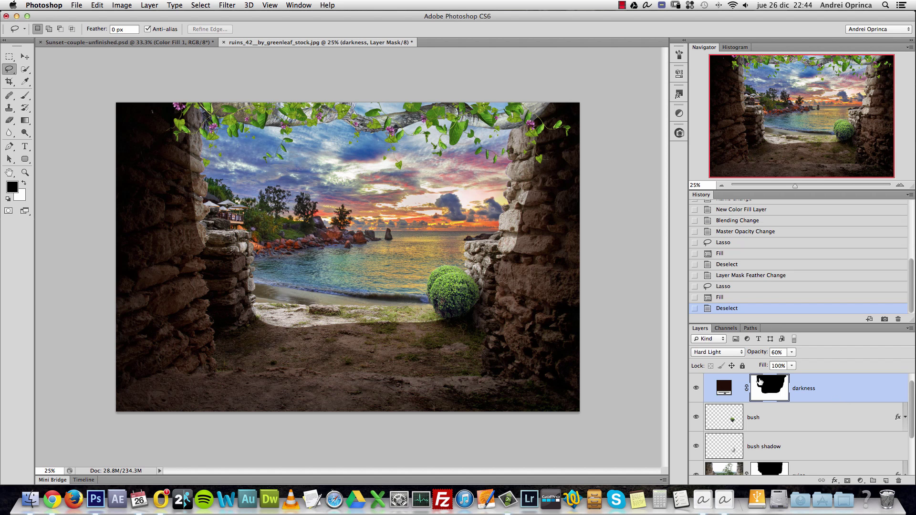
# Step: Try feathering the widened darkness mask and return the feather to 0 px
pyautogui.doubleClick(776, 393)
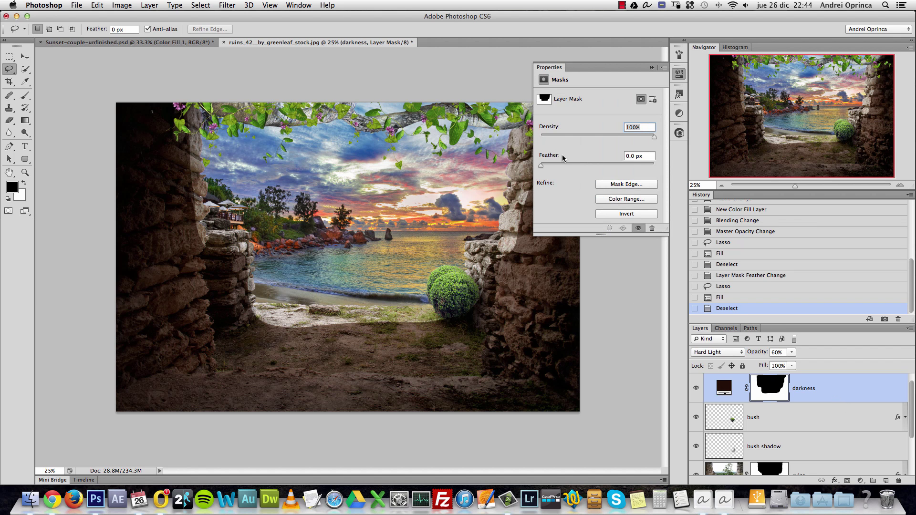
pyautogui.moveTo(563, 164); pyautogui.dragTo(623, 168)
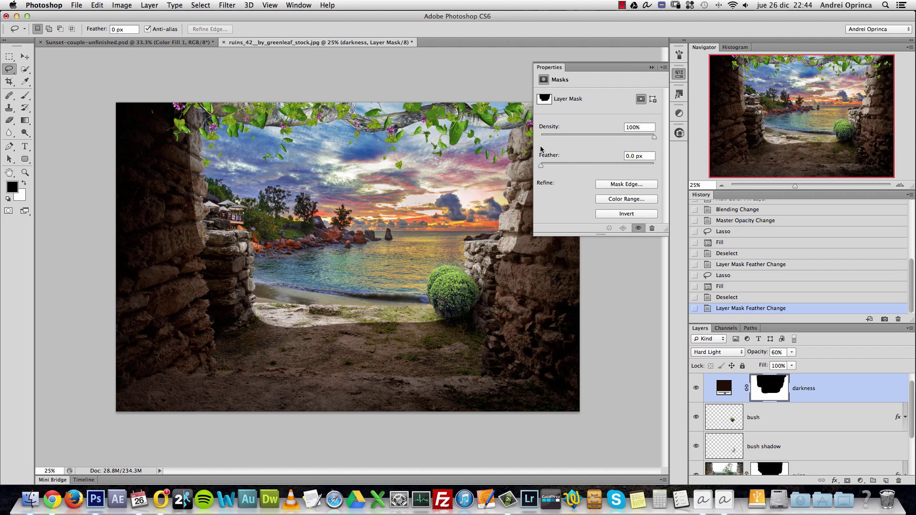
pyautogui.click(652, 68)
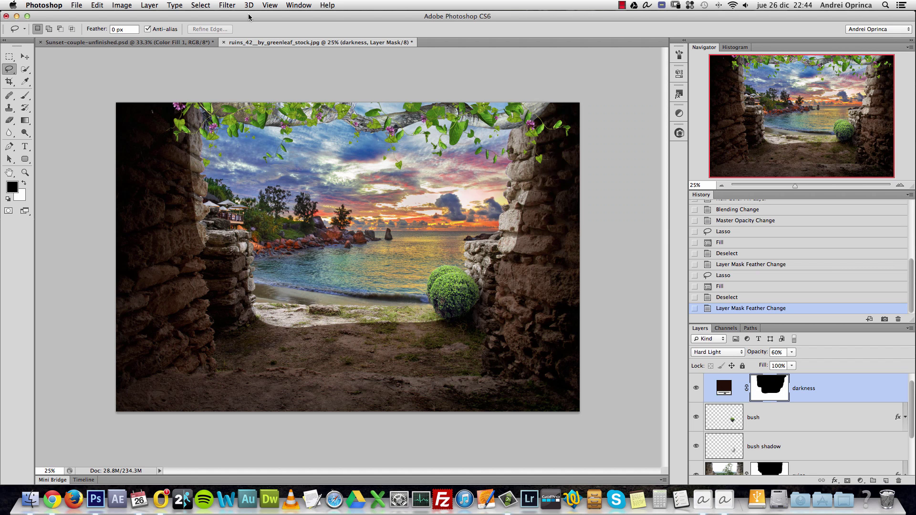
# Step: Try softening the darkness mask with a Gaussian Blur of 97.2 pixels
pyautogui.click(227, 5)
pyautogui.moveTo(293, 119)
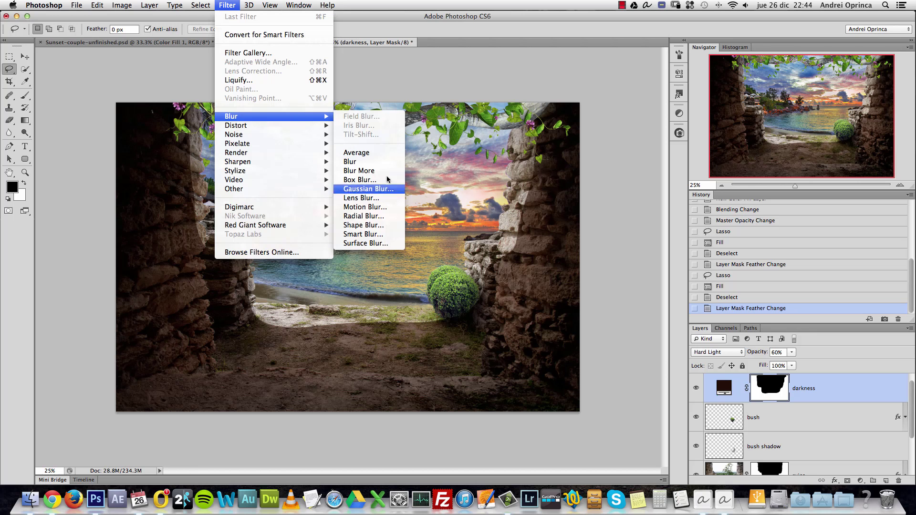
pyautogui.click(374, 189)
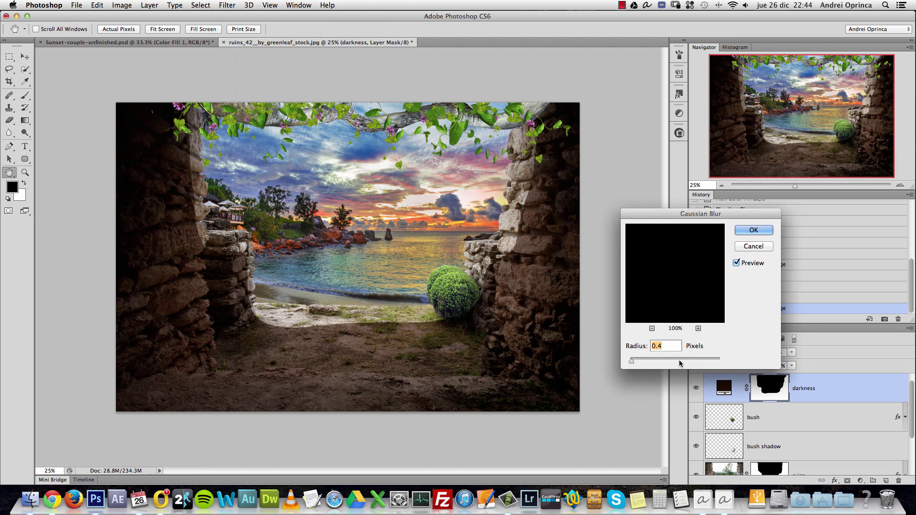
pyautogui.moveTo(679, 360); pyautogui.dragTo(686, 360)
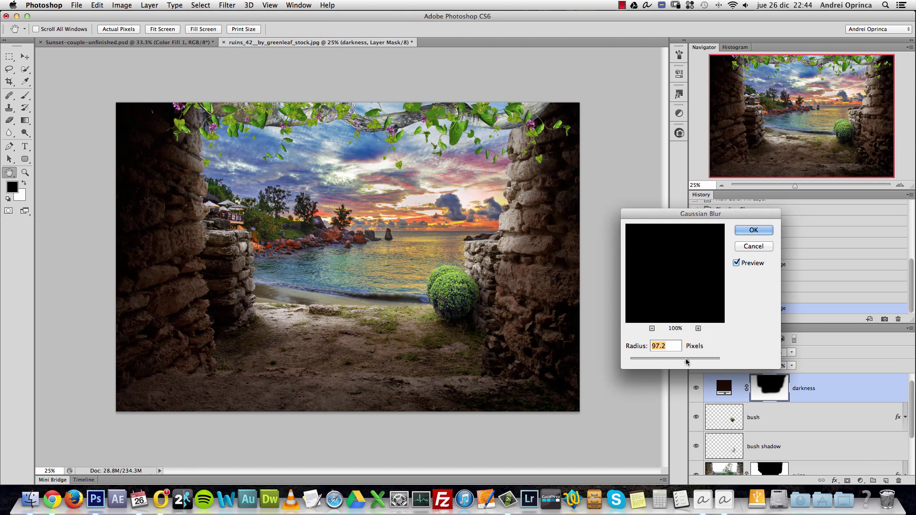
pyautogui.press('Return')
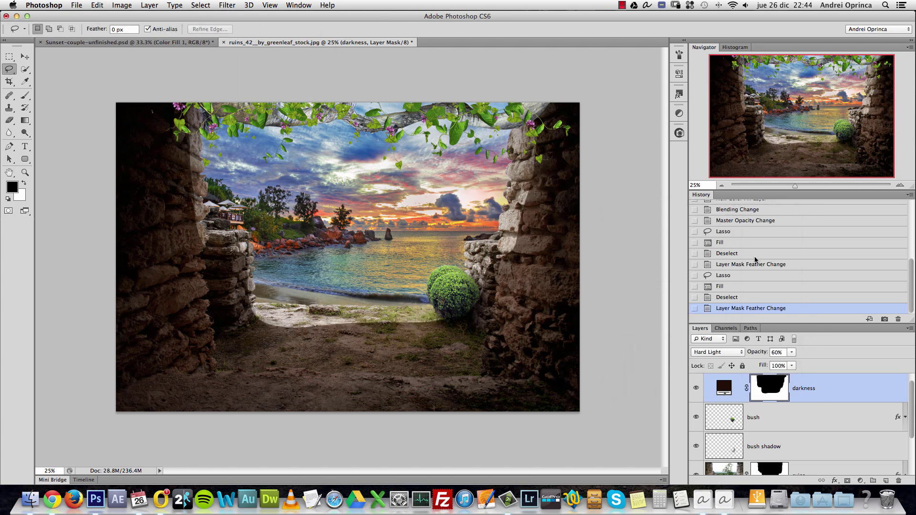
# Step: Feather the darkness layer's mask by 162.3 px
pyautogui.doubleClick(775, 388)
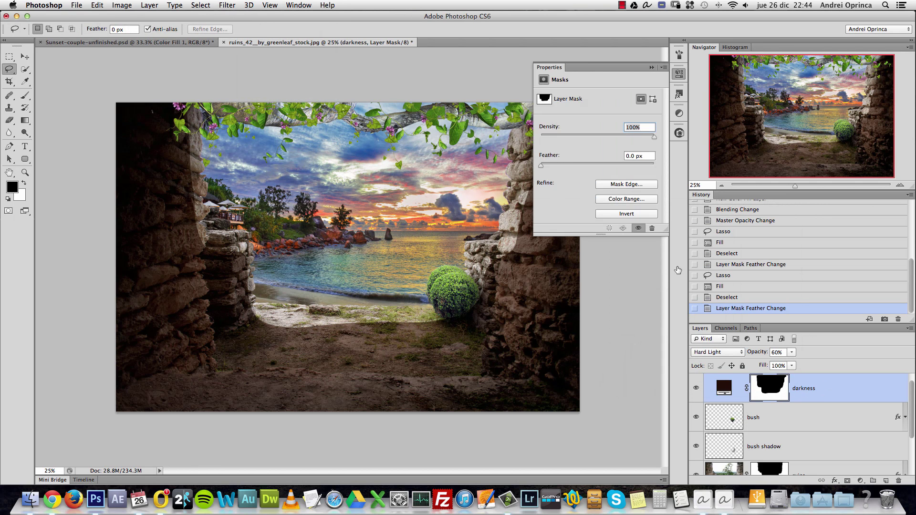
pyautogui.moveTo(542, 163); pyautogui.dragTo(624, 168)
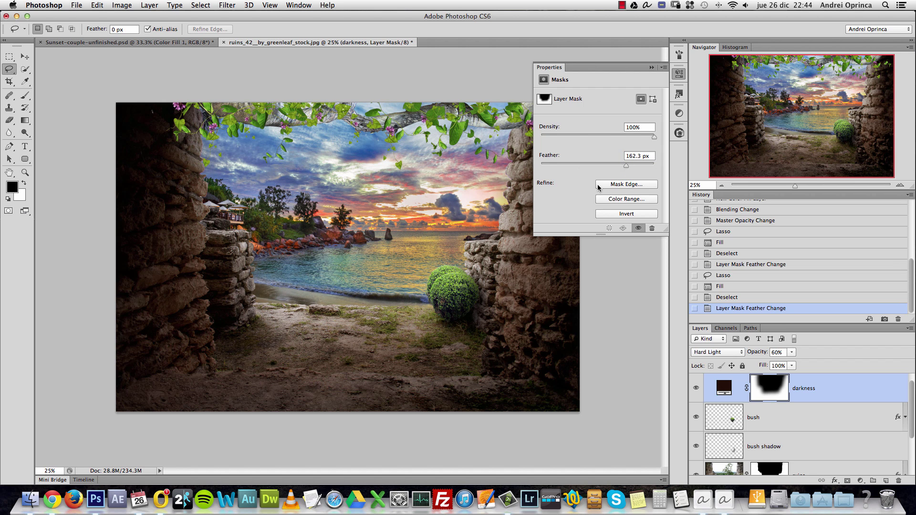
pyautogui.click(630, 312)
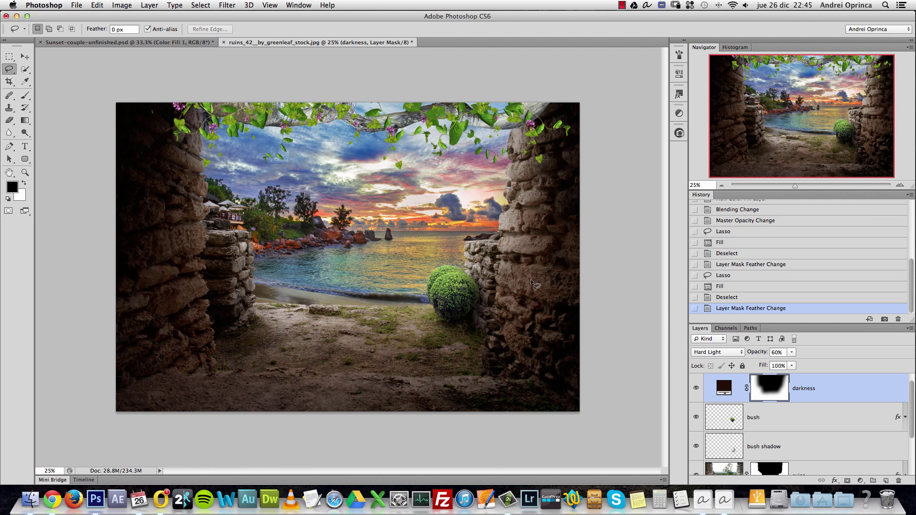
# Step: Recolour the darkness layer's solid fill to the warmer dark brown 3b230d
pyautogui.click(831, 390)
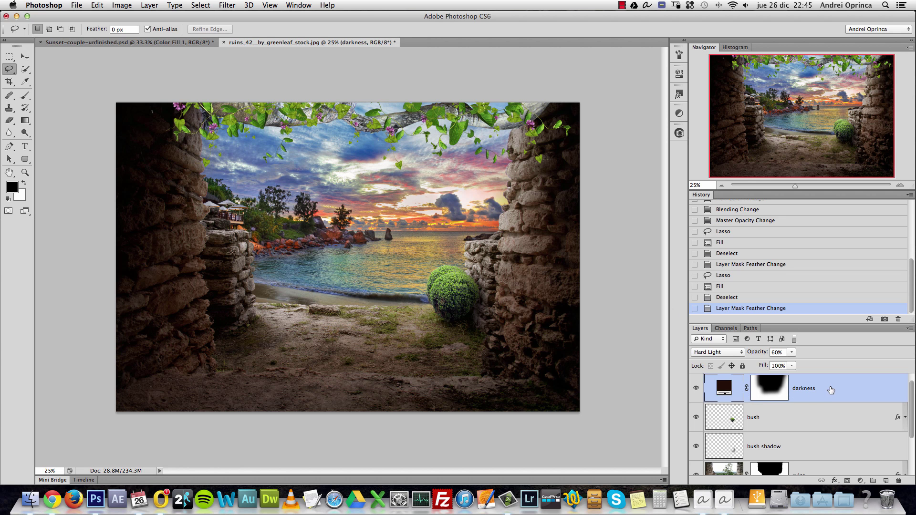
pyautogui.doubleClick(723, 389)
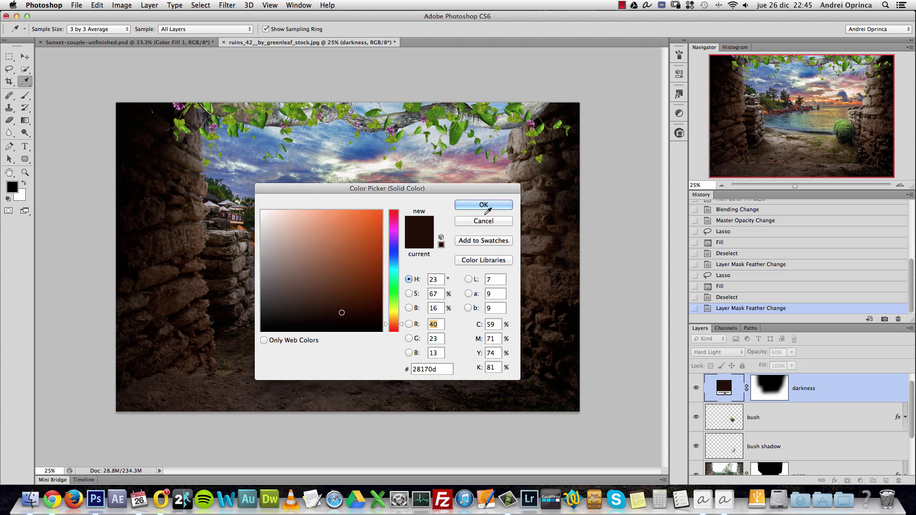
pyautogui.moveTo(461, 185); pyautogui.dragTo(619, 193)
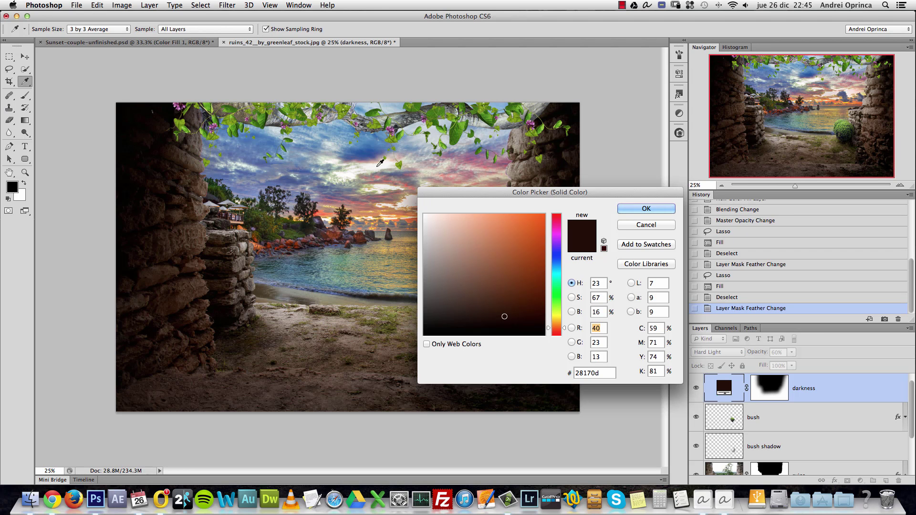
pyautogui.moveTo(552, 192); pyautogui.dragTo(612, 136)
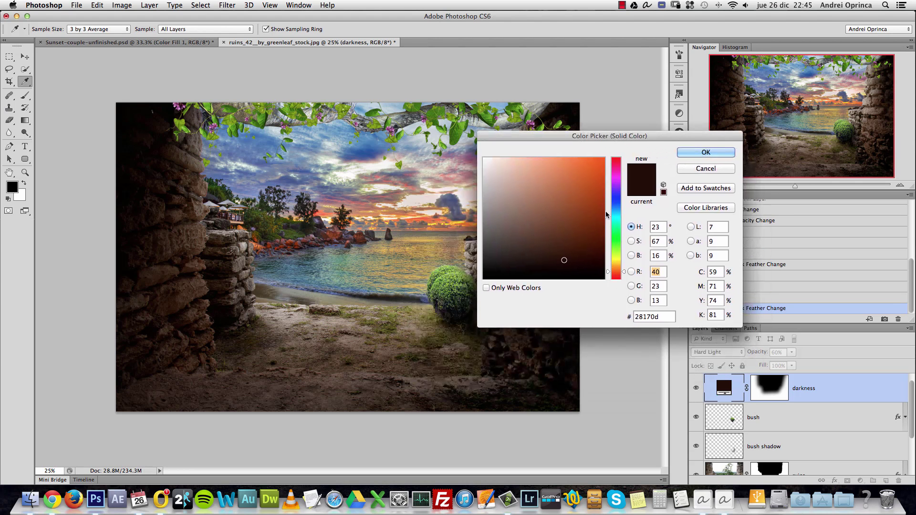
pyautogui.click(556, 251)
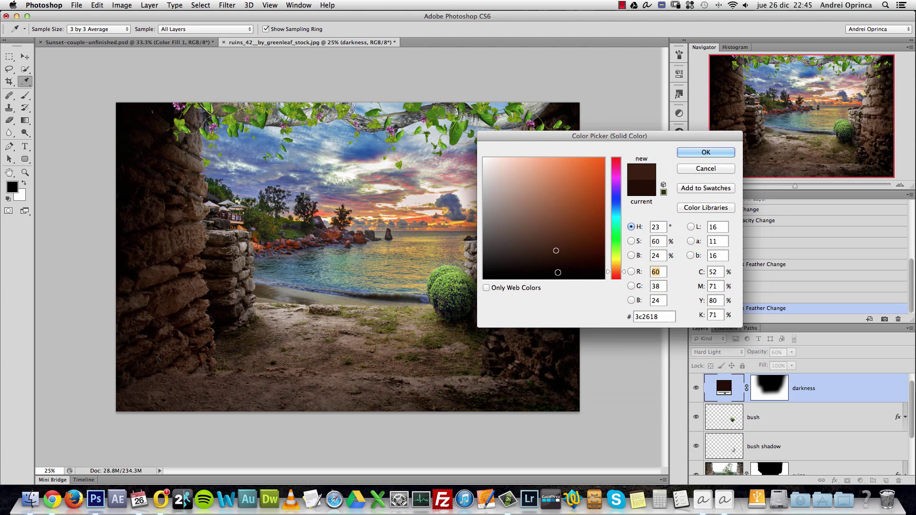
pyautogui.click(558, 265)
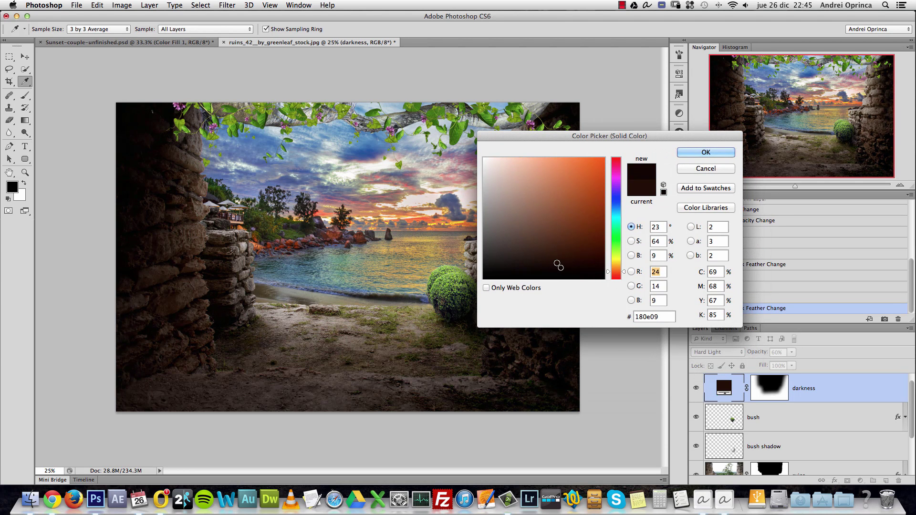
pyautogui.click(615, 268)
pyautogui.click(553, 238)
pyautogui.moveTo(552, 238)
pyautogui.mouseDown()
pyautogui.moveTo(548, 245)
pyautogui.moveTo(563, 246)
pyautogui.mouseUp()
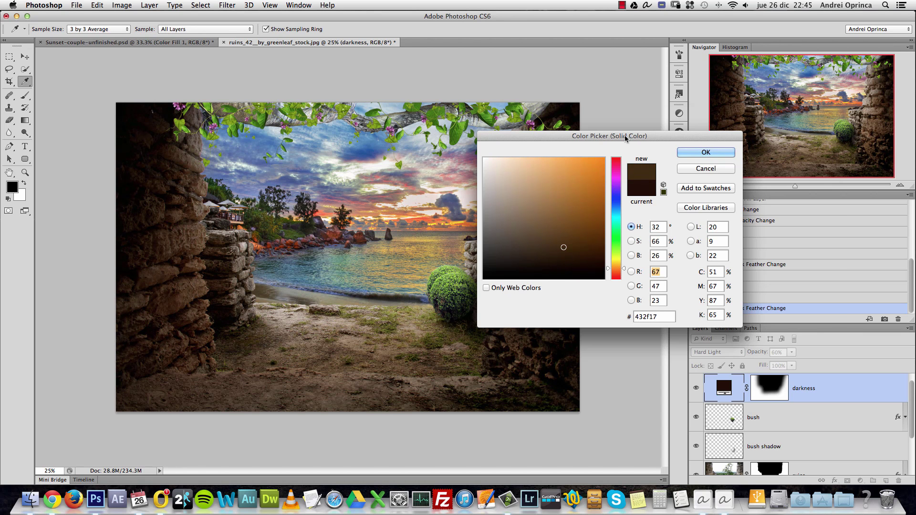
pyautogui.moveTo(628, 137); pyautogui.dragTo(729, 113)
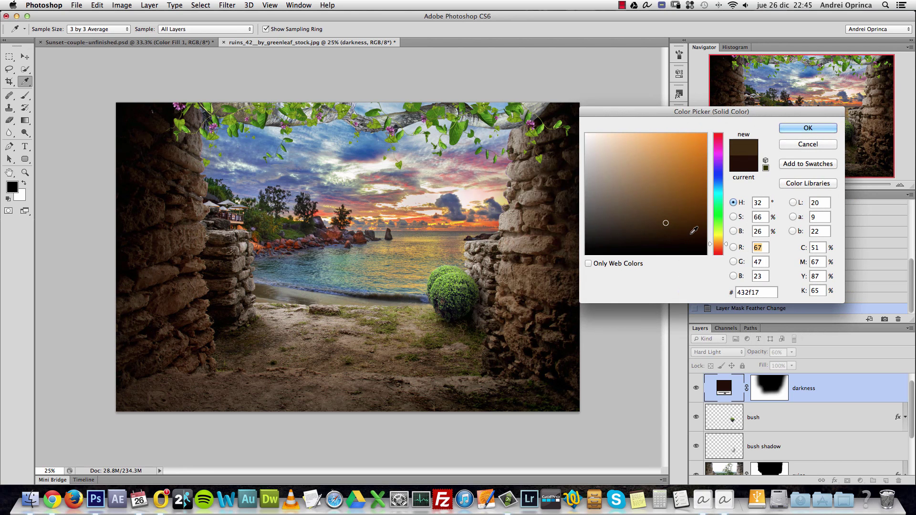
pyautogui.moveTo(719, 245); pyautogui.dragTo(685, 227)
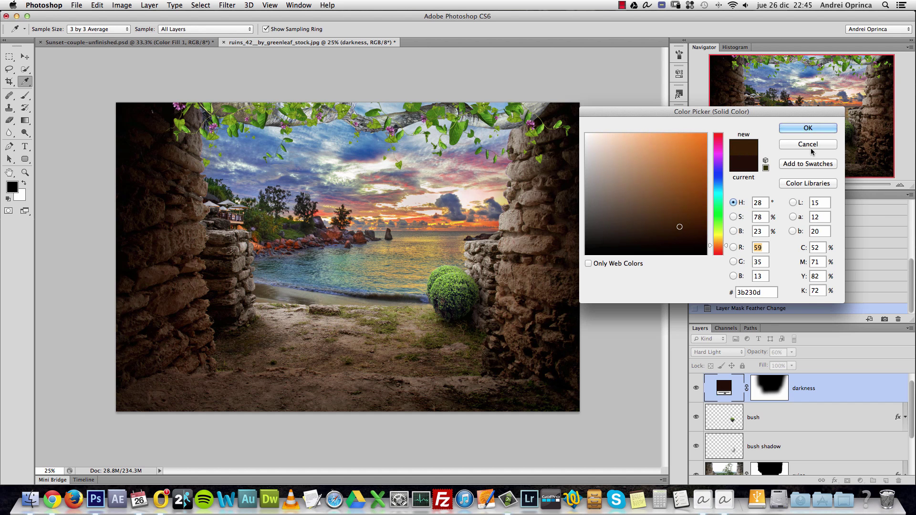
pyautogui.click(810, 130)
# Step: Copy the hex colour 2d2820 from the Color Fill 1 layer in Sunset-couple-unfinished.psd, and return to the ruins document
pyautogui.click(162, 43)
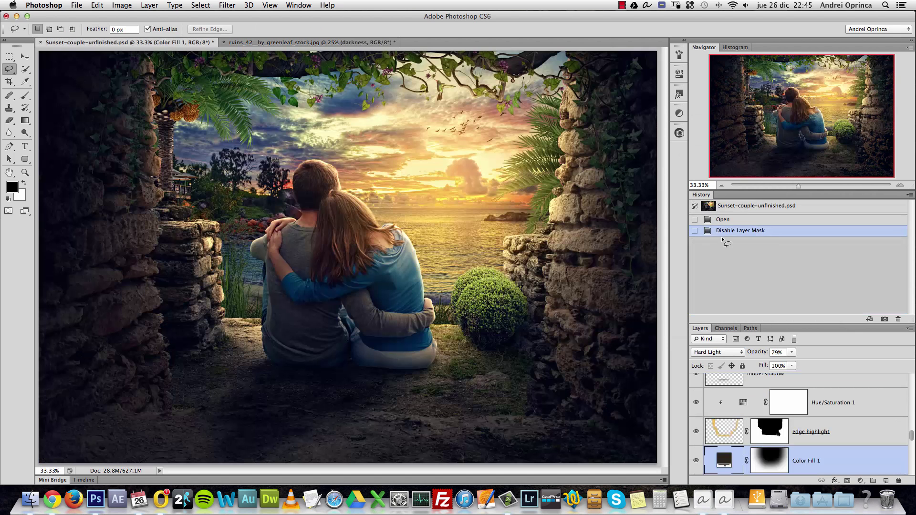
pyautogui.doubleClick(723, 458)
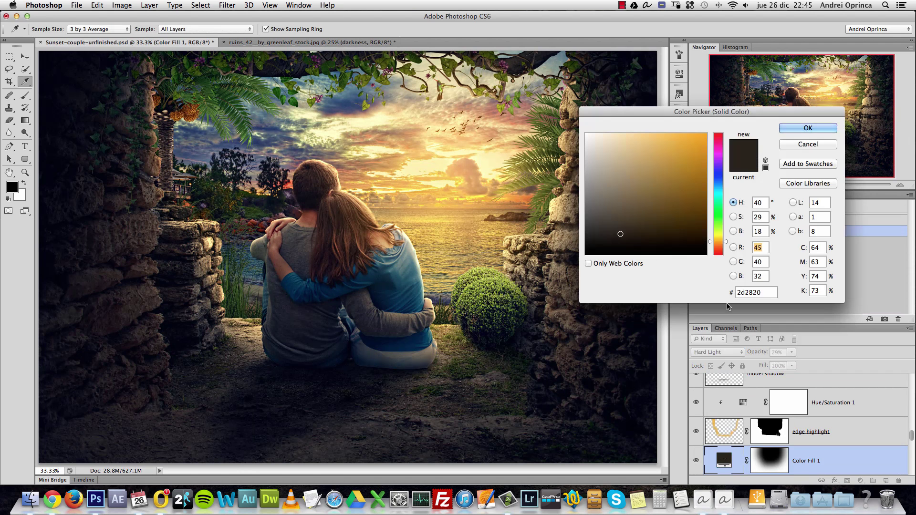
pyautogui.doubleClick(751, 292)
pyautogui.press('super+c')
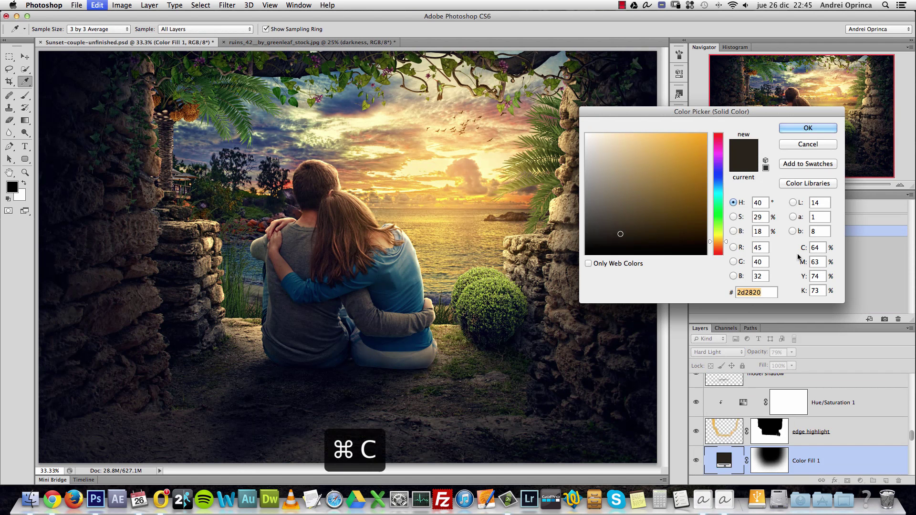
pyautogui.click(818, 145)
pyautogui.hotkey('ctrl', 'Tab')
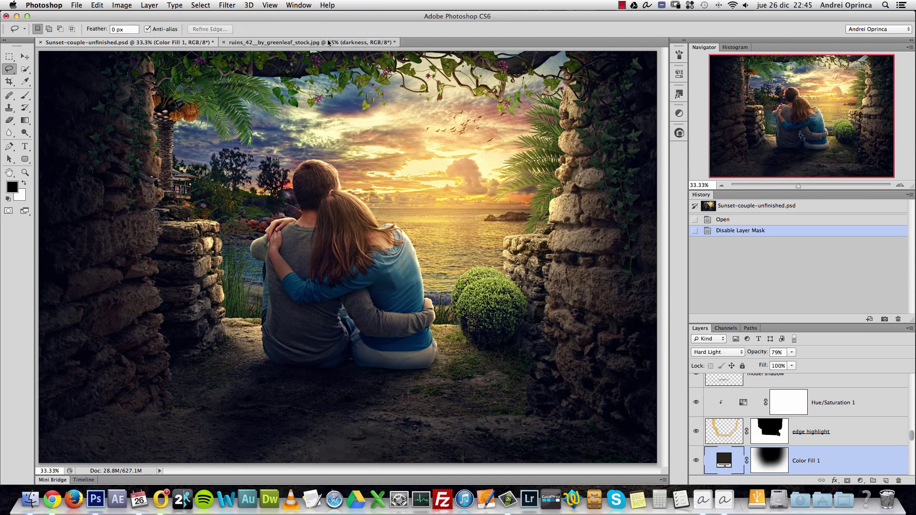
# Step: Recolour the darkness layer's solid fill with the copied hex colour 2d2820
pyautogui.doubleClick(724, 387)
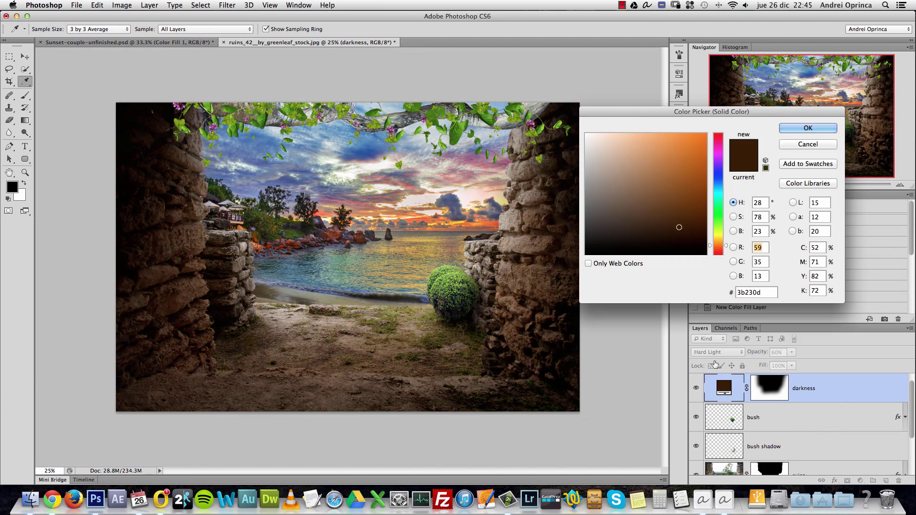
pyautogui.click(767, 293)
pyautogui.press('super+v')
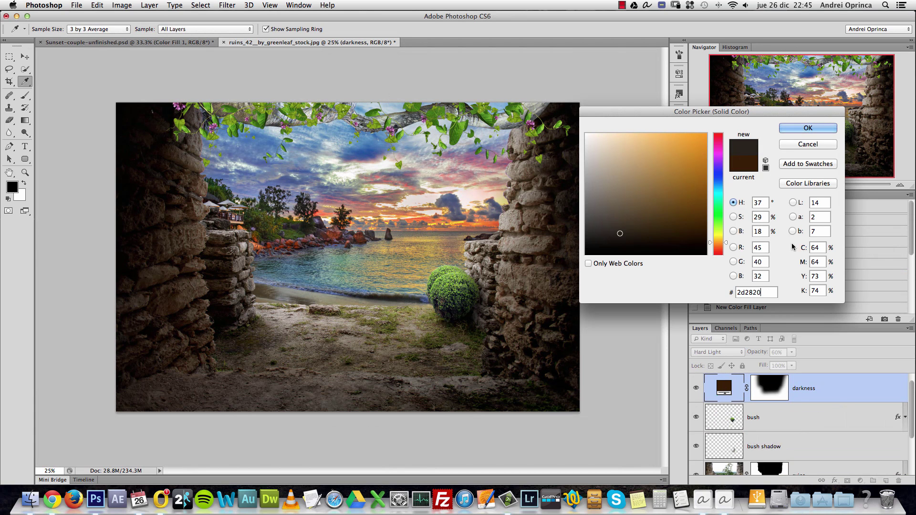
pyautogui.press('Return')
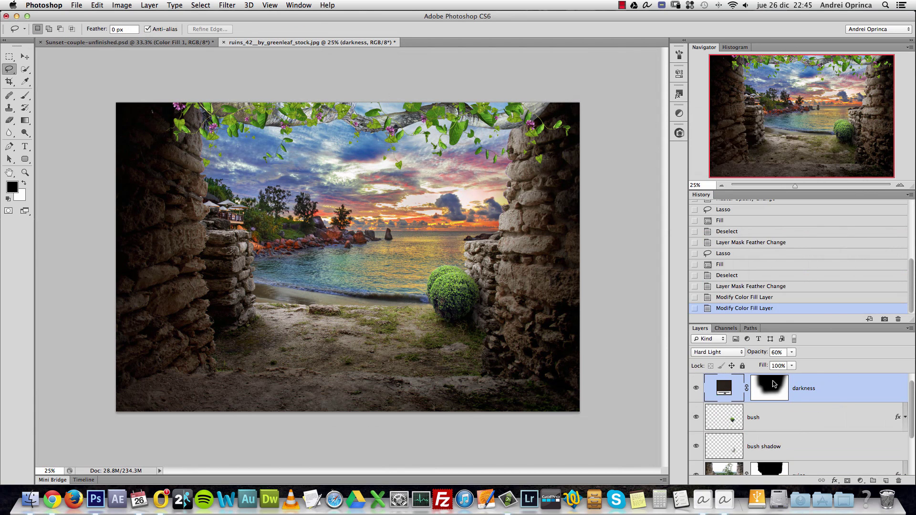
# Step: Set the darkness layer's opacity to 70% and toggle its visibility to compare the shading
pyautogui.moveTo(794, 364); pyautogui.dragTo(797, 363)
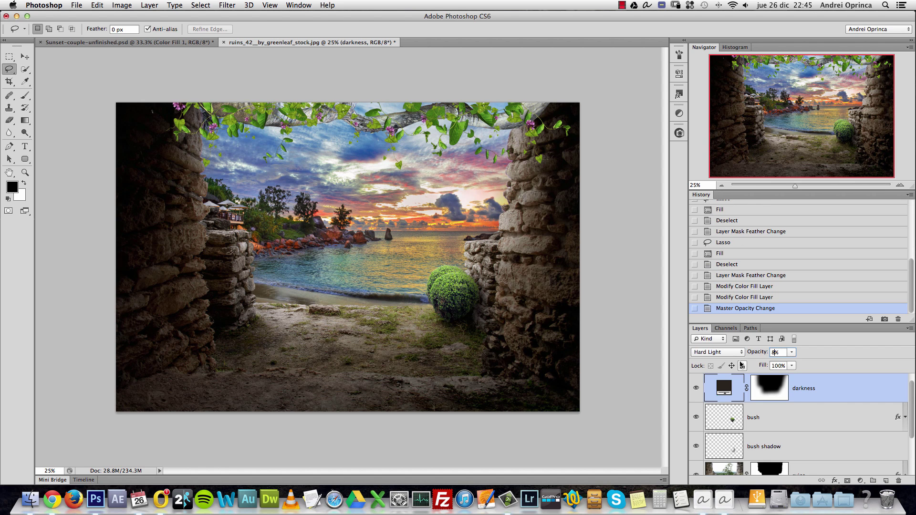
pyautogui.write('0')
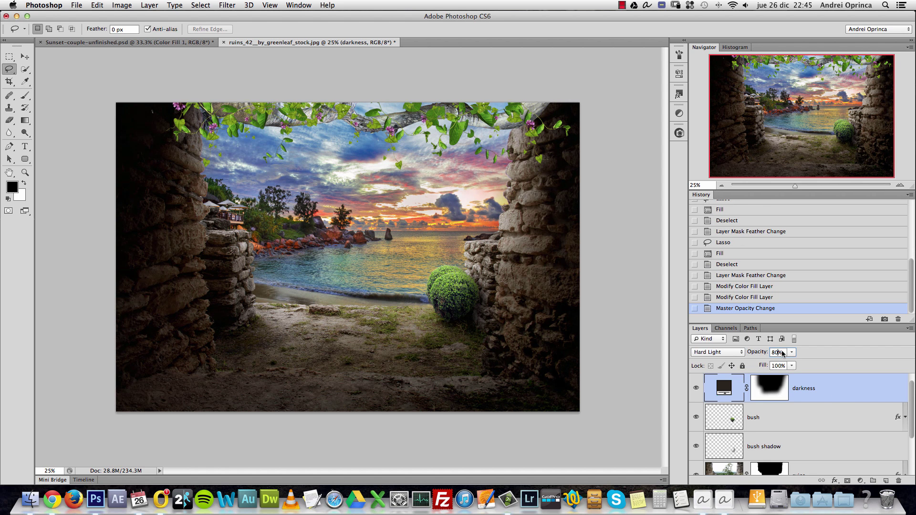
pyautogui.write('70')
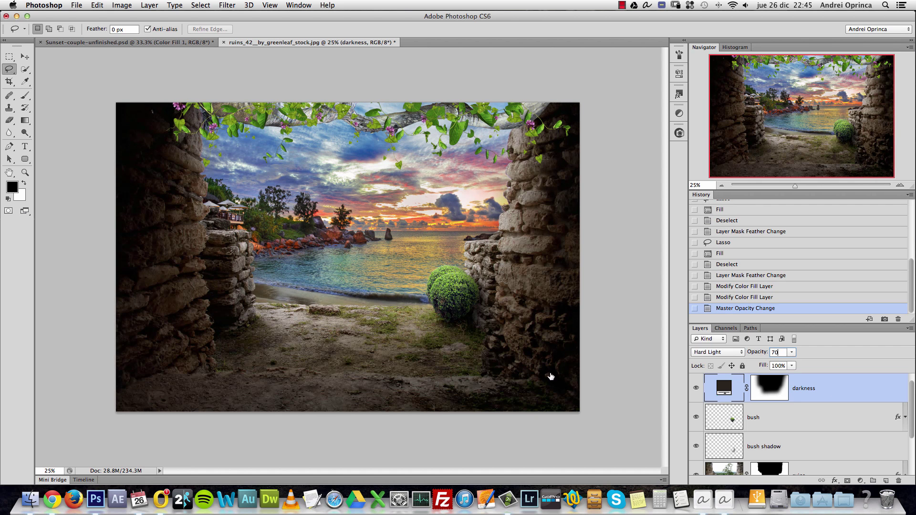
pyautogui.click(697, 389)
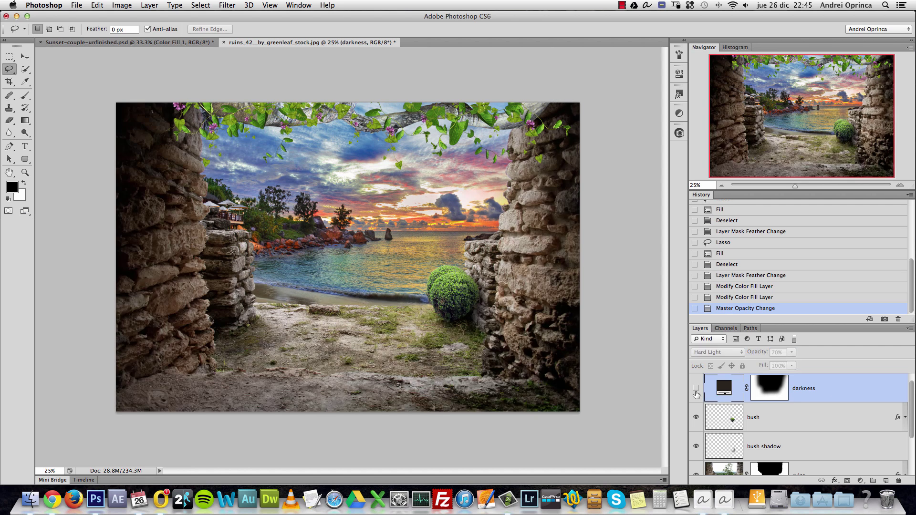
pyautogui.click(698, 389)
# Step: Set the opacity of the ruins layer's Gradient Overlay to 79%
pyautogui.scroll(-2, 908, 411)
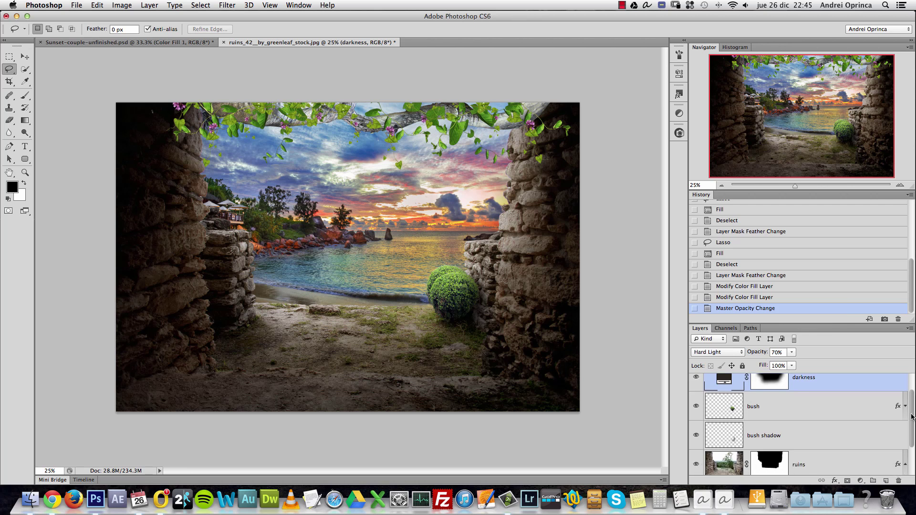
pyautogui.doubleClick(850, 443)
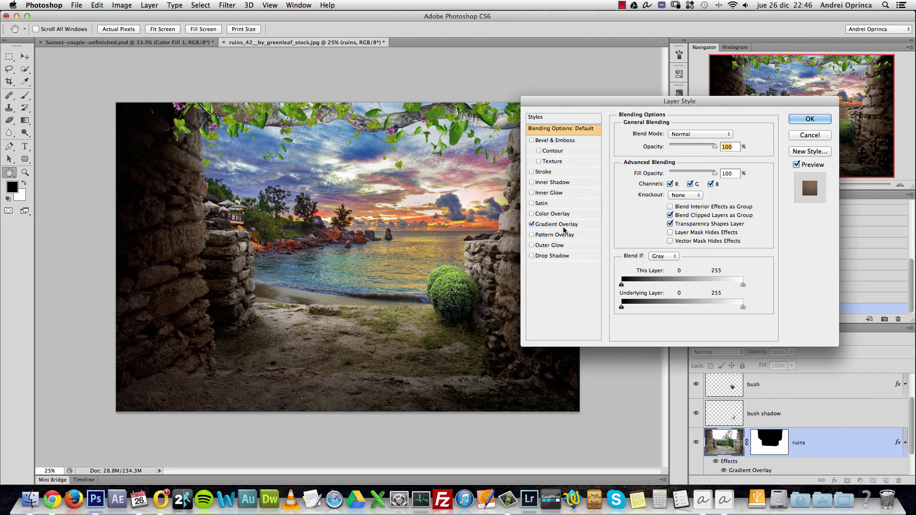
pyautogui.click(566, 227)
pyautogui.moveTo(705, 146); pyautogui.dragTo(697, 148)
pyautogui.press('Down')
pyautogui.press('Down')
pyautogui.press('Down')
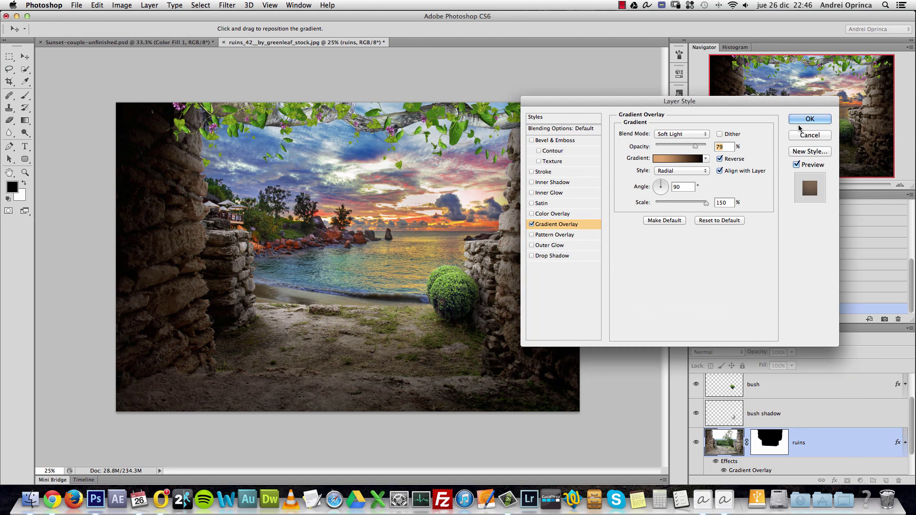
pyautogui.press('Return')
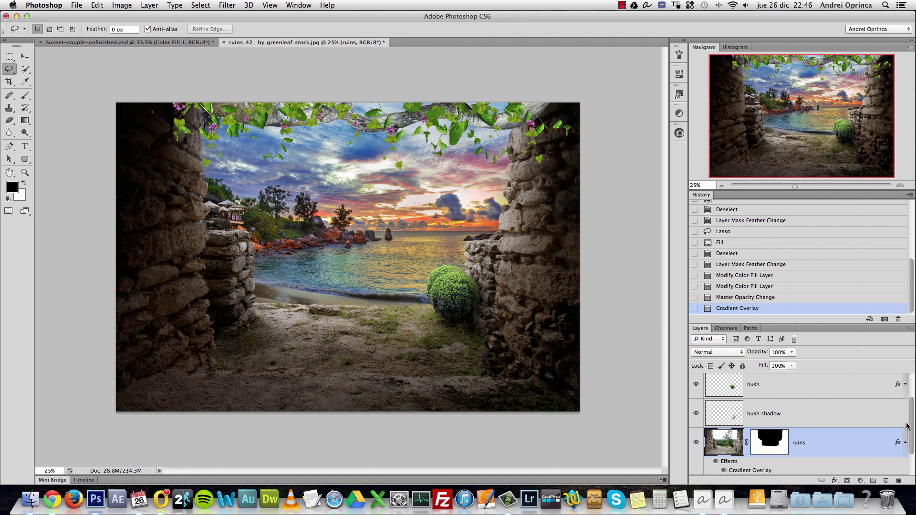
pyautogui.moveTo(907, 425); pyautogui.dragTo(910, 395)
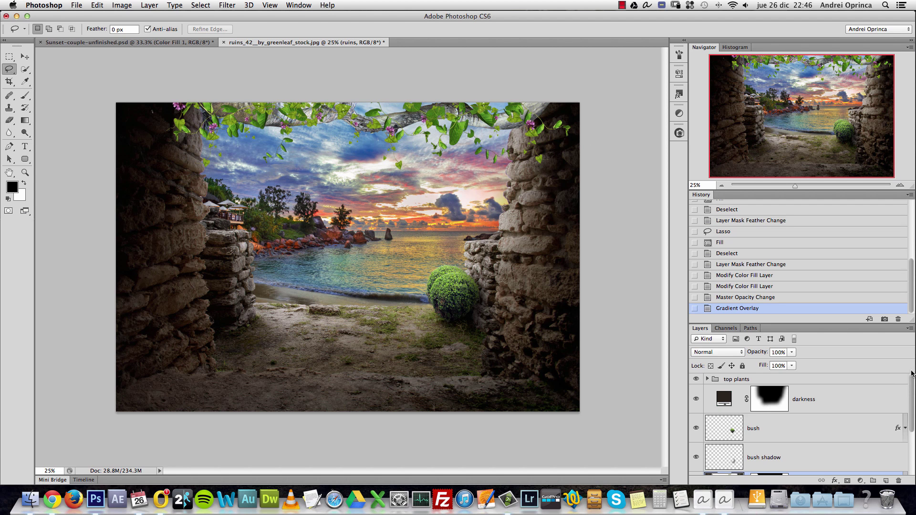
# Step: Add a new layer above the "top plants" group and clip it to the group
pyautogui.click(743, 380)
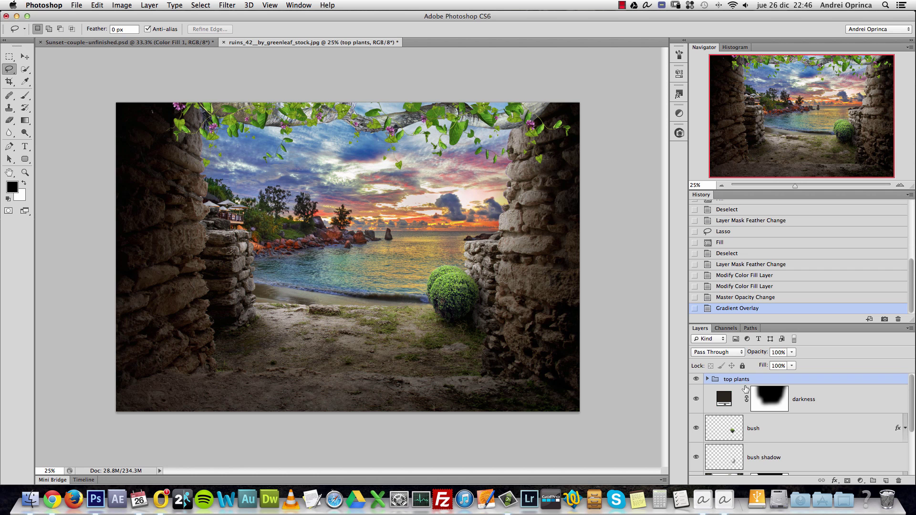
pyautogui.click(886, 481)
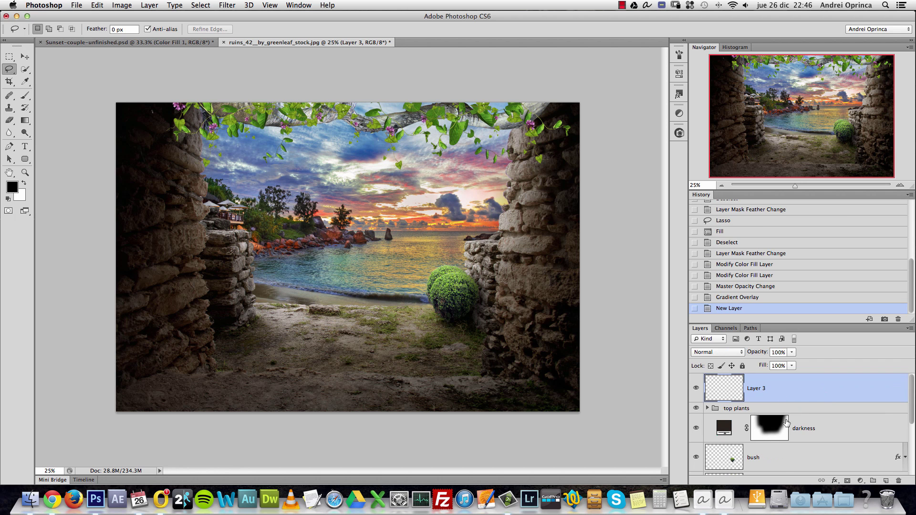
pyautogui.rightClick(804, 386)
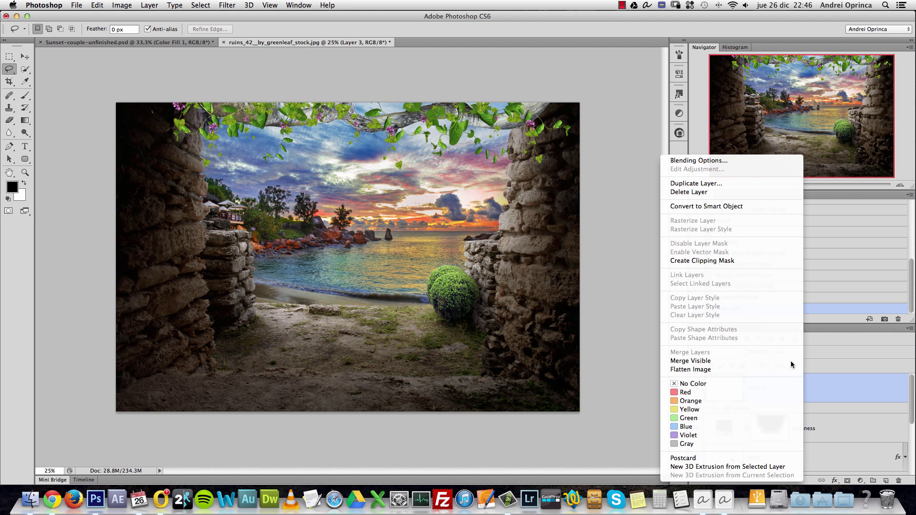
pyautogui.click(719, 261)
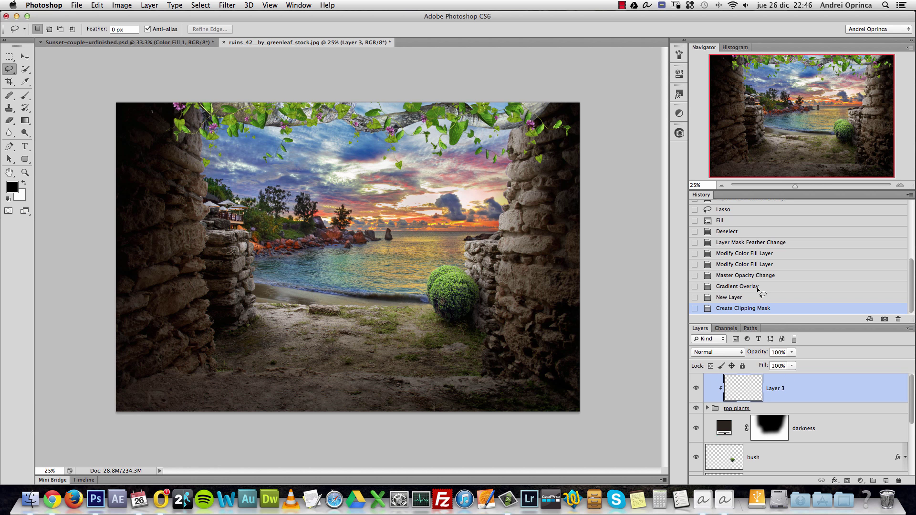
# Step: Darken the plants at the image's right edge with a linear black Foreground to Transparent gradient running inward from outside the canvas
pyautogui.click(24, 121)
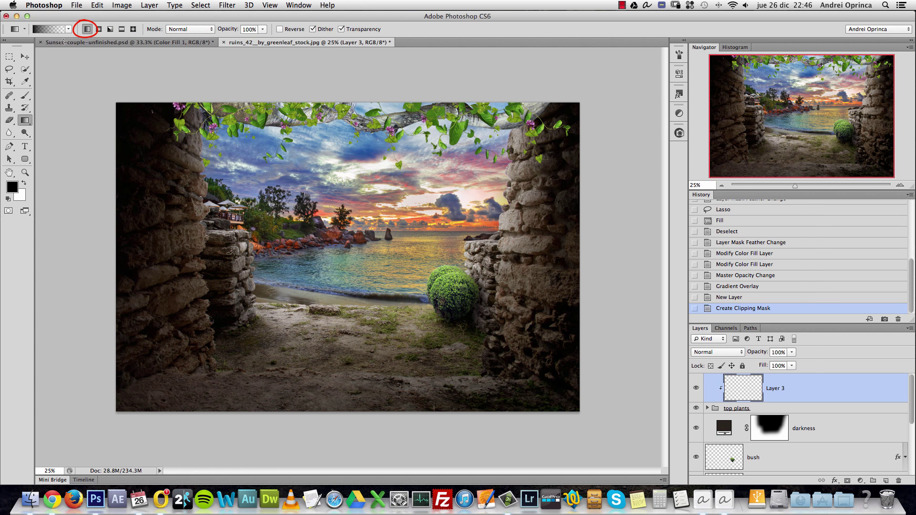
pyautogui.click(53, 30)
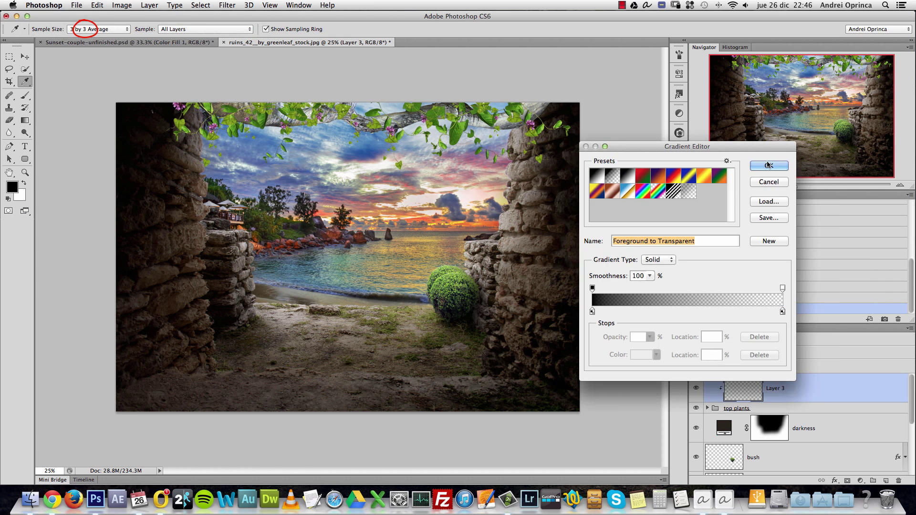
pyautogui.press('Escape')
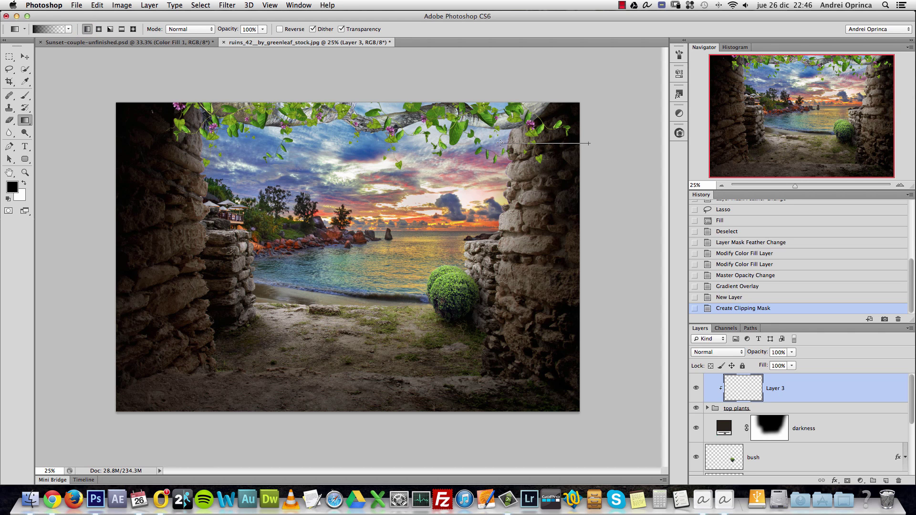
pyautogui.moveTo(488, 145); pyautogui.dragTo(474, 149)
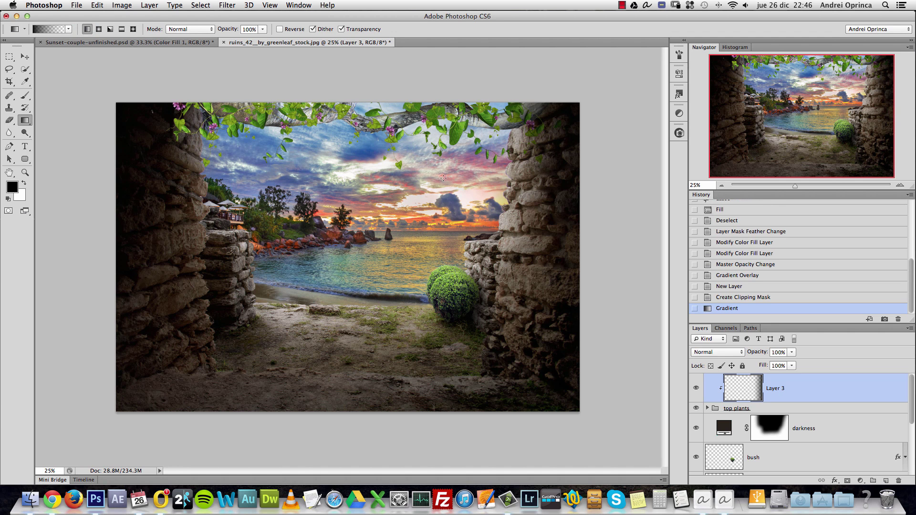
pyautogui.press('super+z')
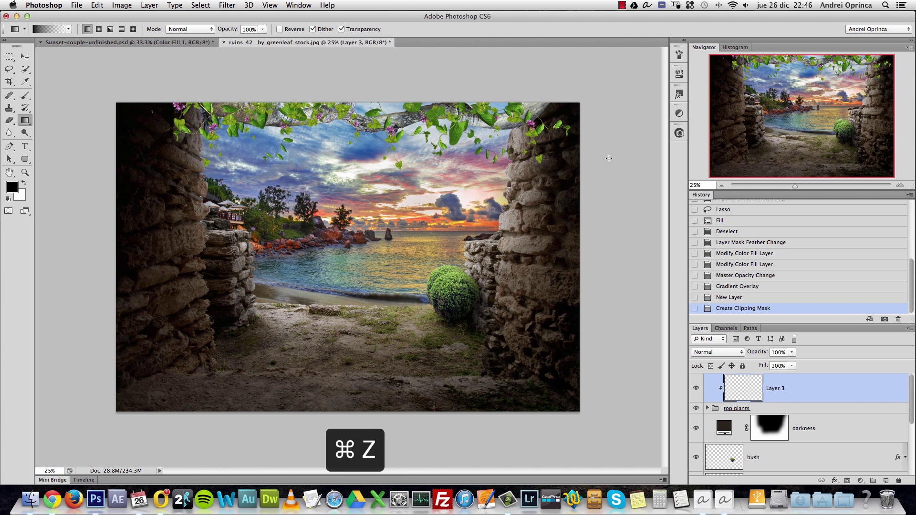
pyautogui.moveTo(612, 157); pyautogui.dragTo(552, 160)
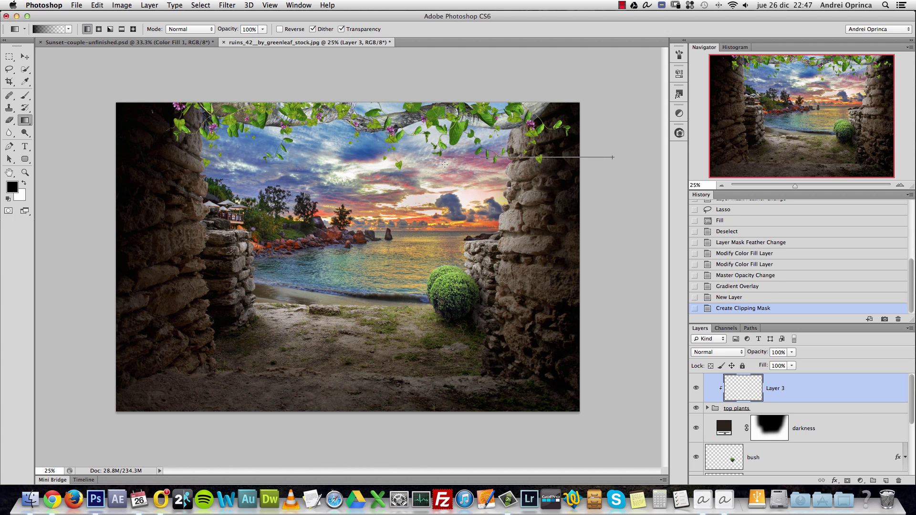
pyautogui.moveTo(433, 166); pyautogui.dragTo(439, 162)
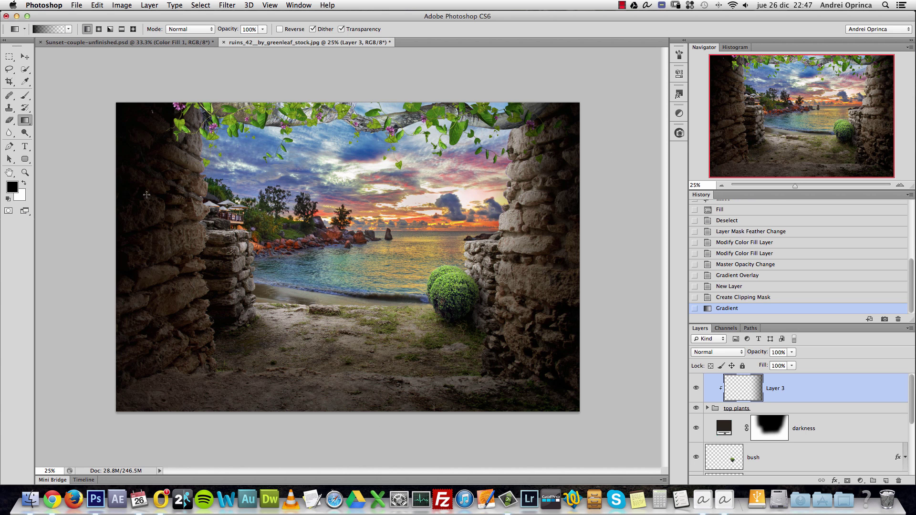
# Step: Darken the plants from the left and upper image edges with inward black-to-transparent gradients, redoing the upper one from farther outside the canvas
pyautogui.moveTo(87, 148); pyautogui.dragTo(292, 153)
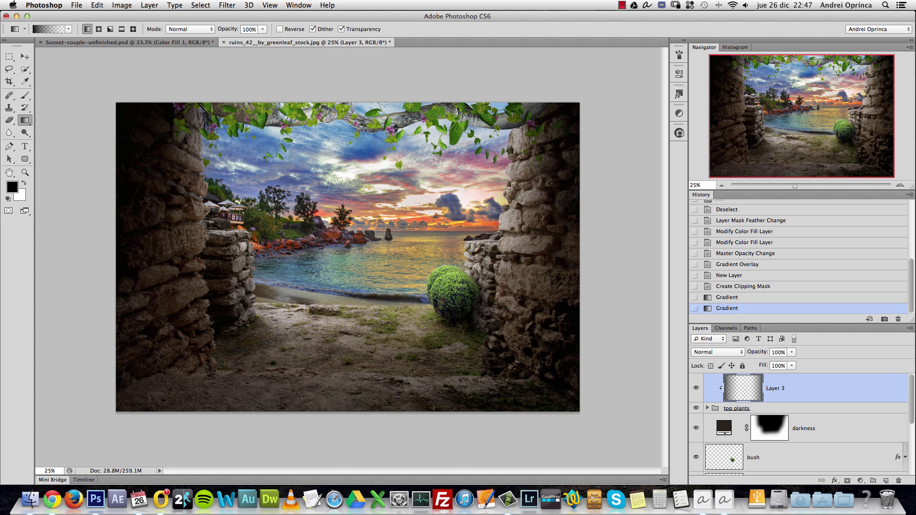
pyautogui.moveTo(370, 81); pyautogui.dragTo(379, 164)
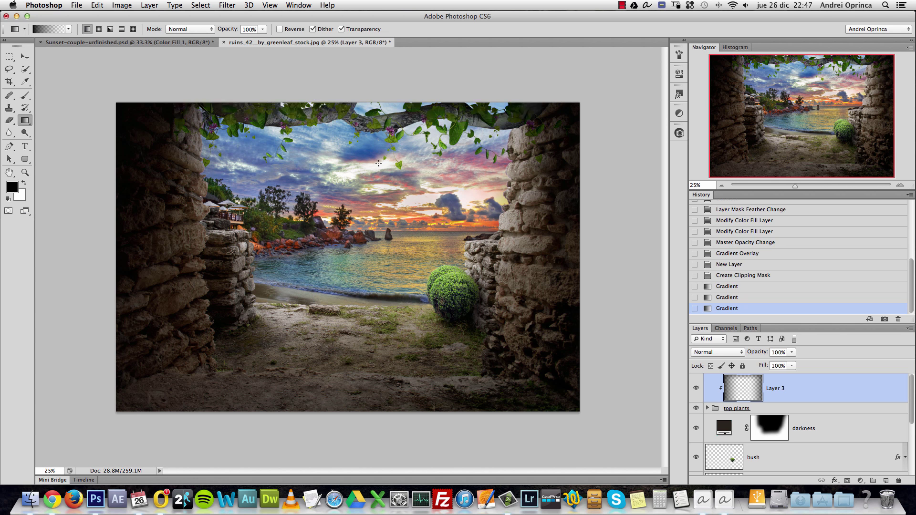
pyautogui.press('super+z')
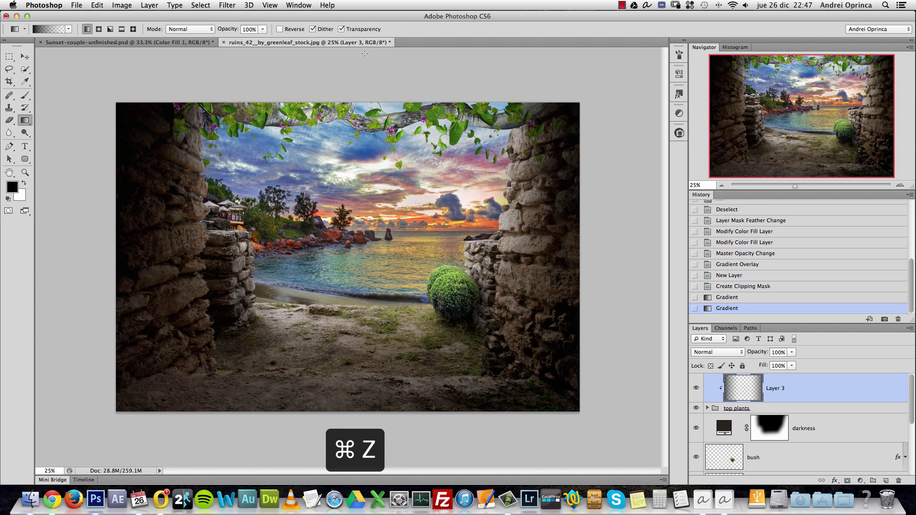
pyautogui.moveTo(365, 53); pyautogui.dragTo(376, 160)
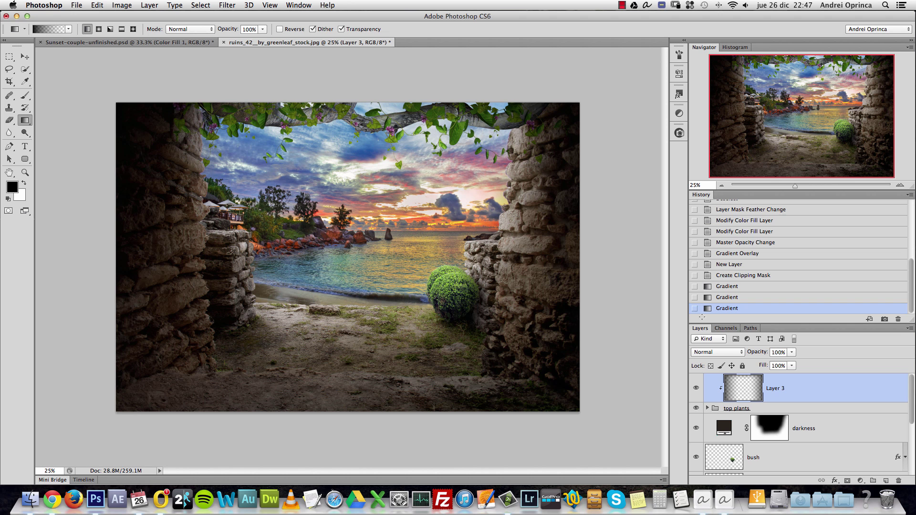
# Step: Enable a Color Overlay effect on the "branch 2" layer inside the "top plants" group
pyautogui.click(707, 408)
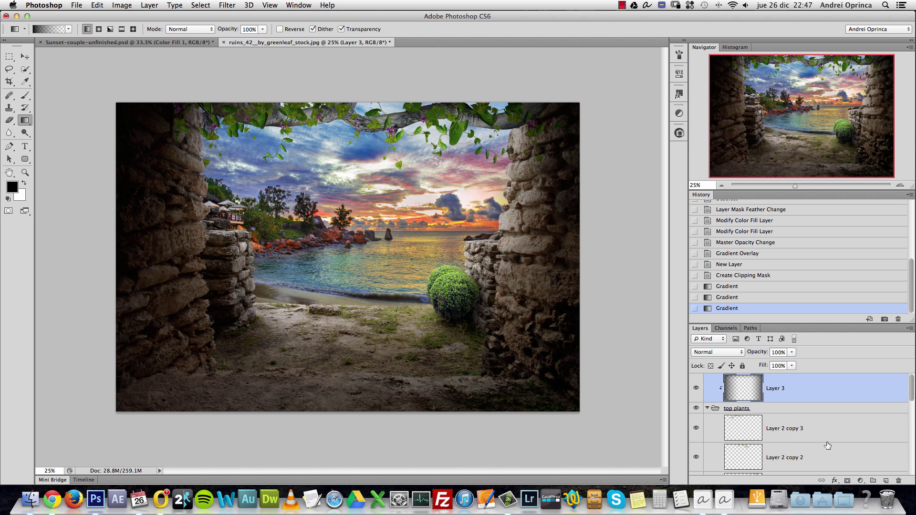
pyautogui.moveTo(913, 394); pyautogui.dragTo(912, 424)
pyautogui.click(848, 457)
pyautogui.doubleClick(835, 398)
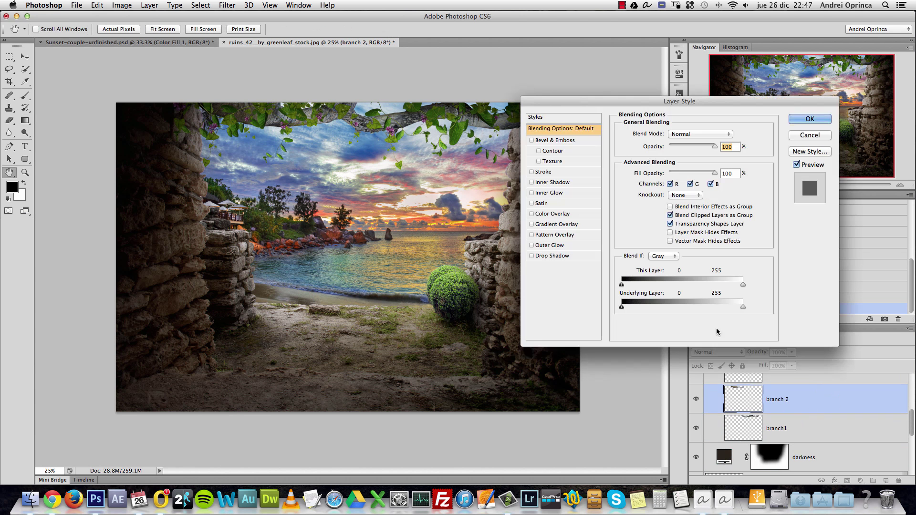
pyautogui.click(556, 225)
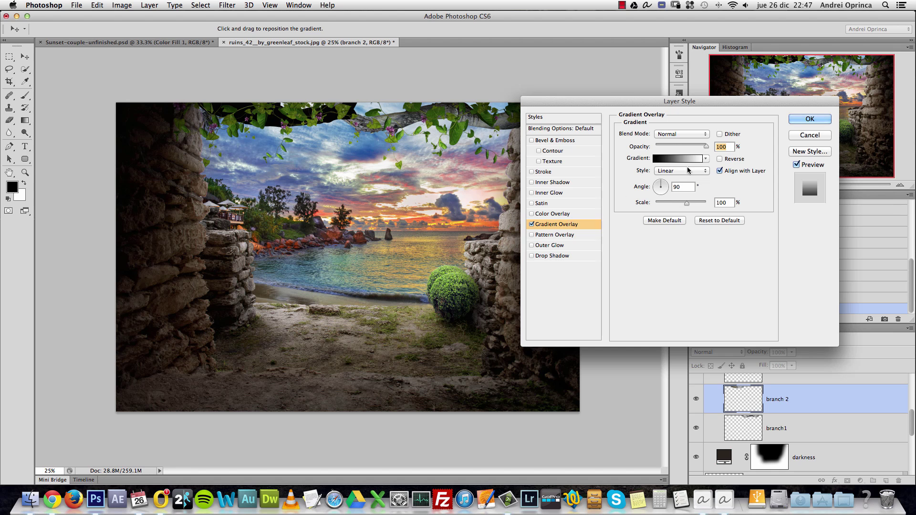
pyautogui.click(531, 224)
pyautogui.click(532, 214)
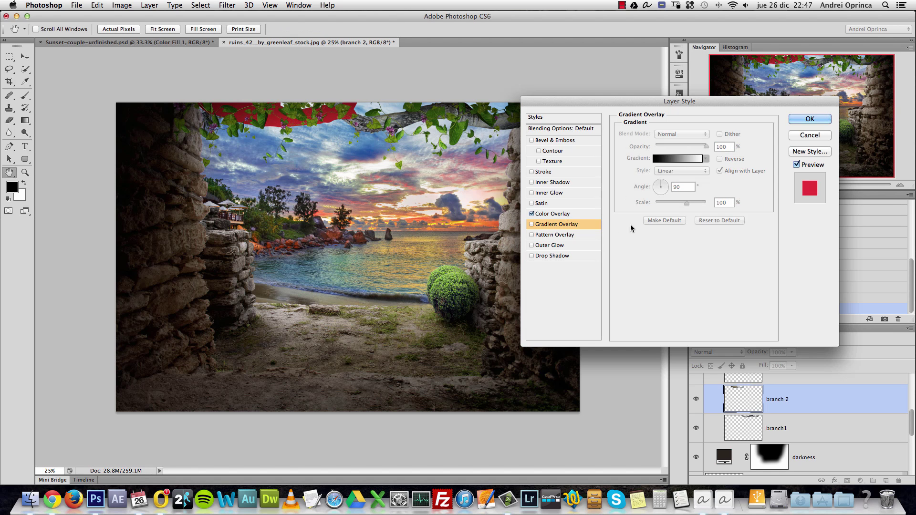
# Step: Set the overlay color to a brown sampled from the branch area in the image
pyautogui.click(551, 213)
pyautogui.click(737, 132)
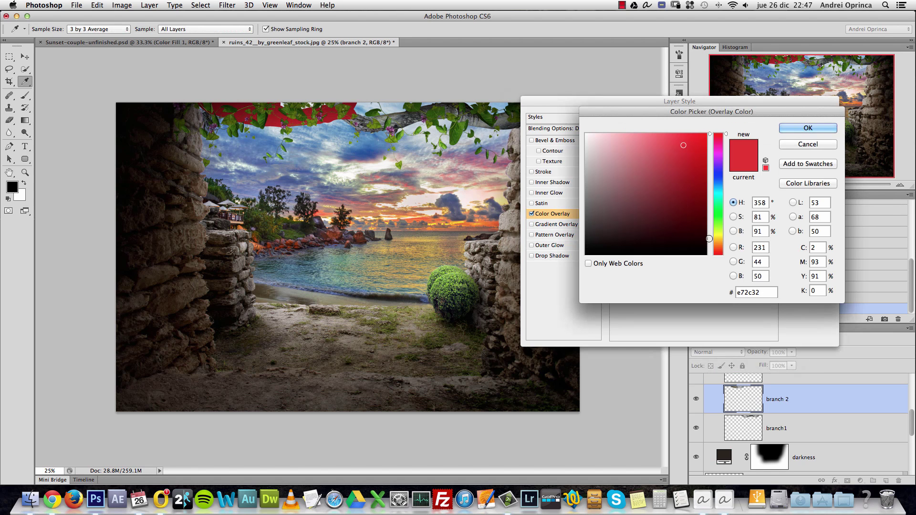
pyautogui.click(232, 114)
pyautogui.click(808, 128)
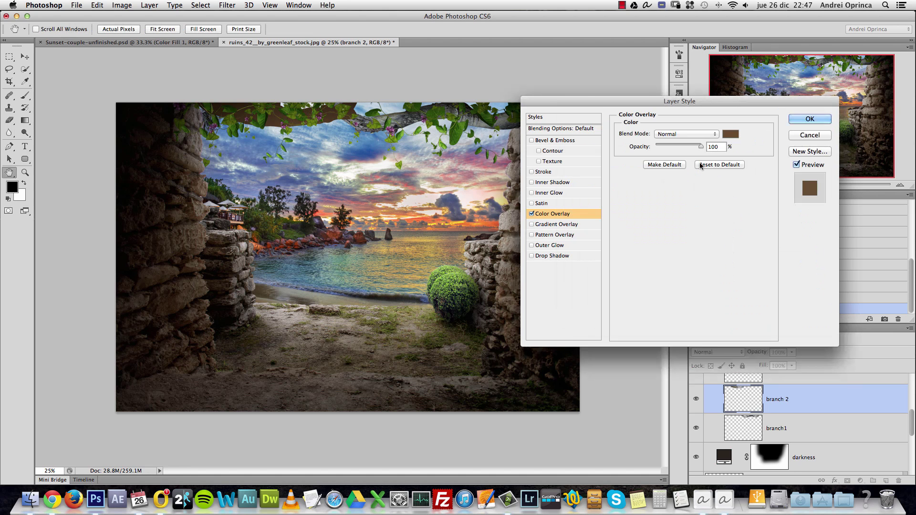
# Step: Try the Hard Light and Multiply blend modes on the color overlay, then Color Burn at 46% opacity
pyautogui.click(684, 134)
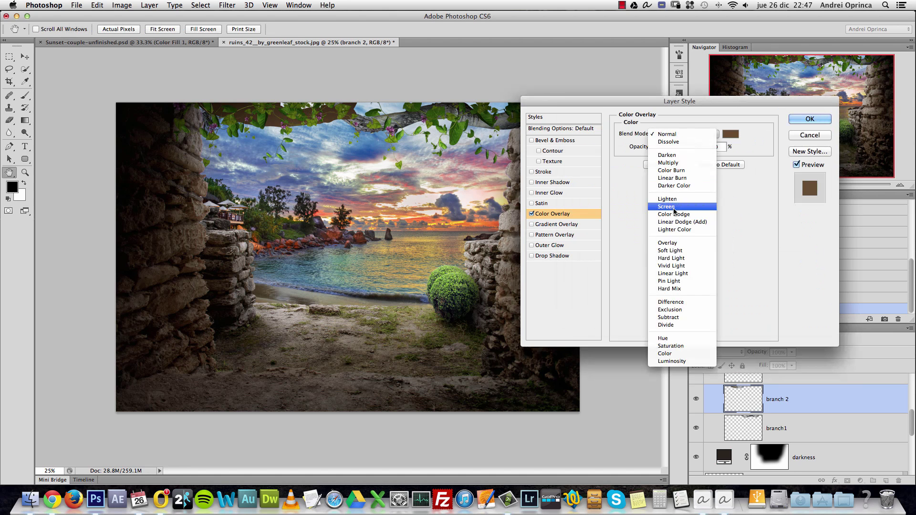
pyautogui.click(671, 260)
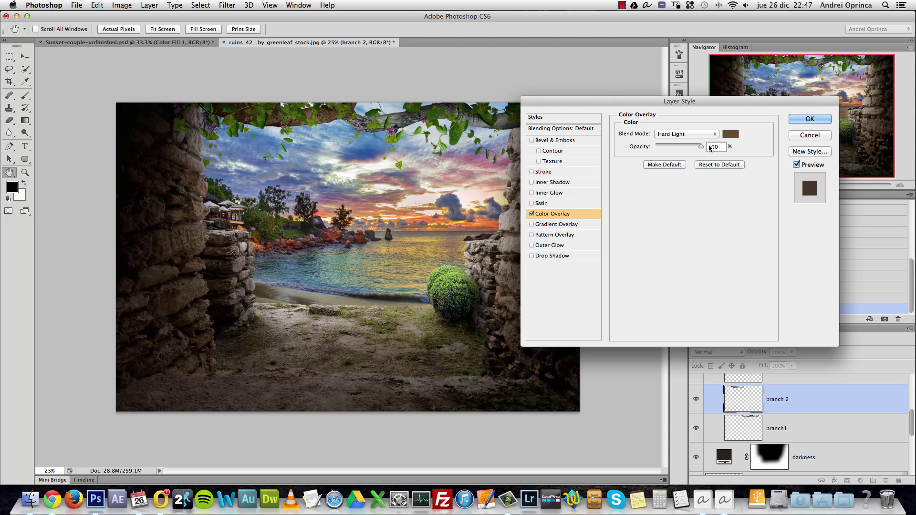
pyautogui.click(710, 134)
pyautogui.click(668, 39)
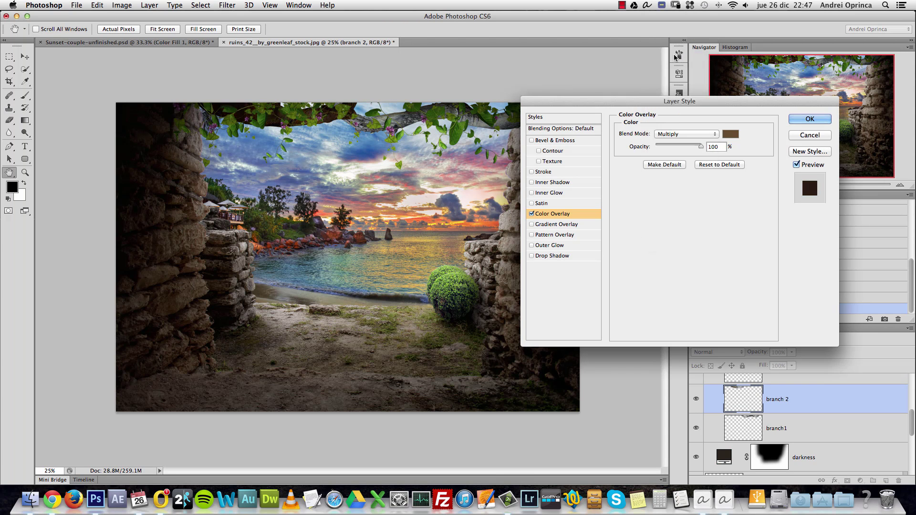
pyautogui.click(675, 145)
pyautogui.click(686, 134)
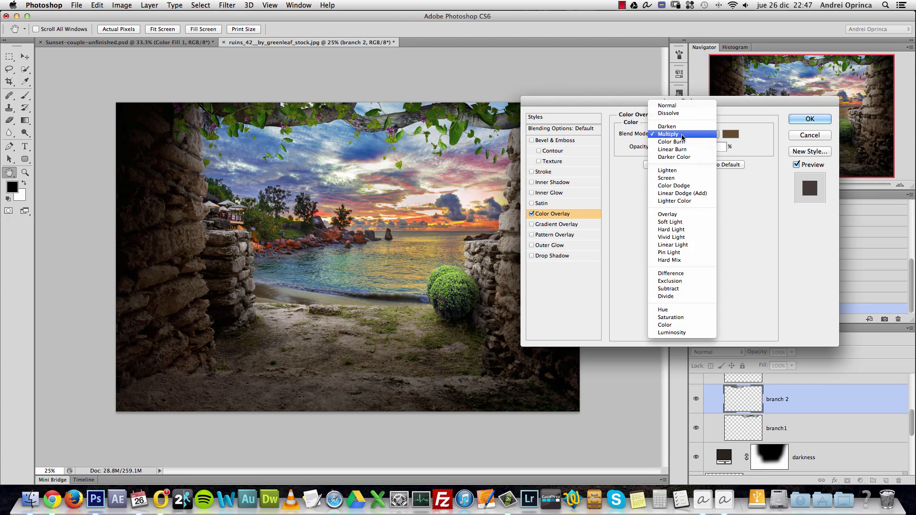
pyautogui.click(682, 142)
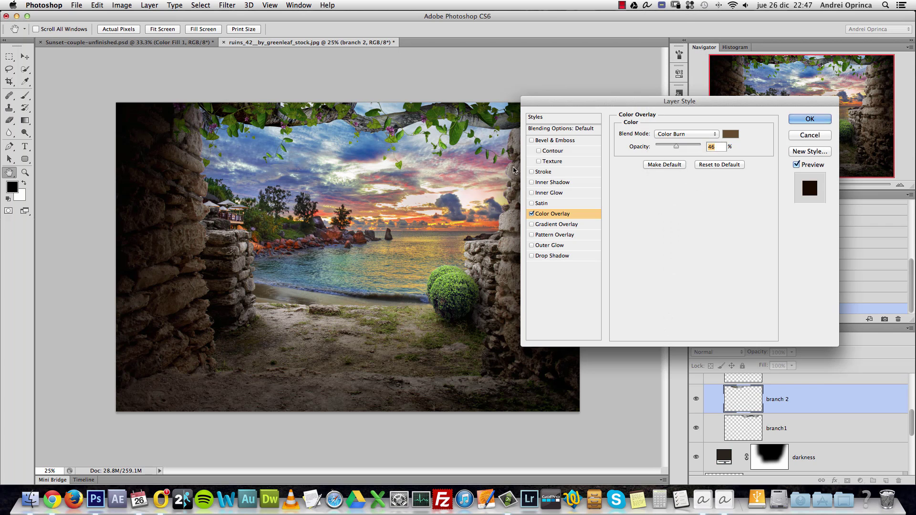
# Step: Try the color overlay at 65% opacity with the Multiply, Hard Light and Color Burn blend modes
pyautogui.click(685, 146)
pyautogui.click(678, 137)
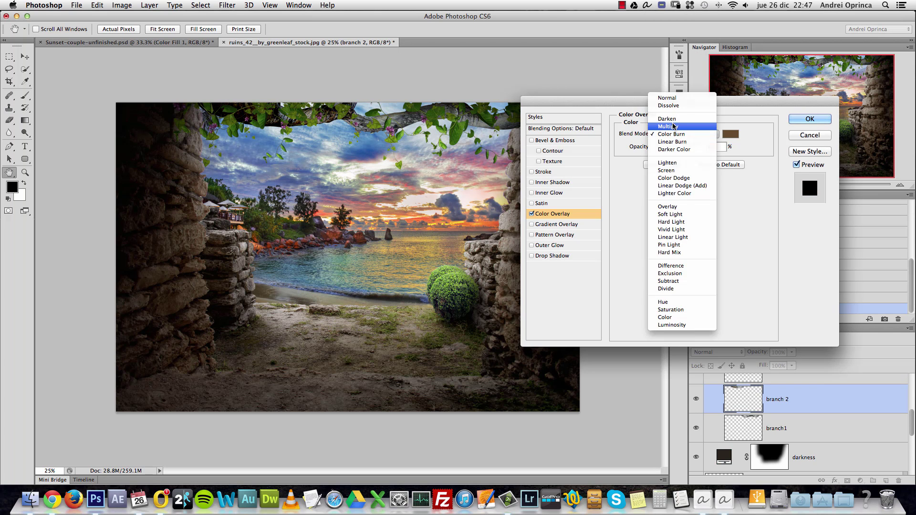
pyautogui.click(674, 124)
pyautogui.click(678, 134)
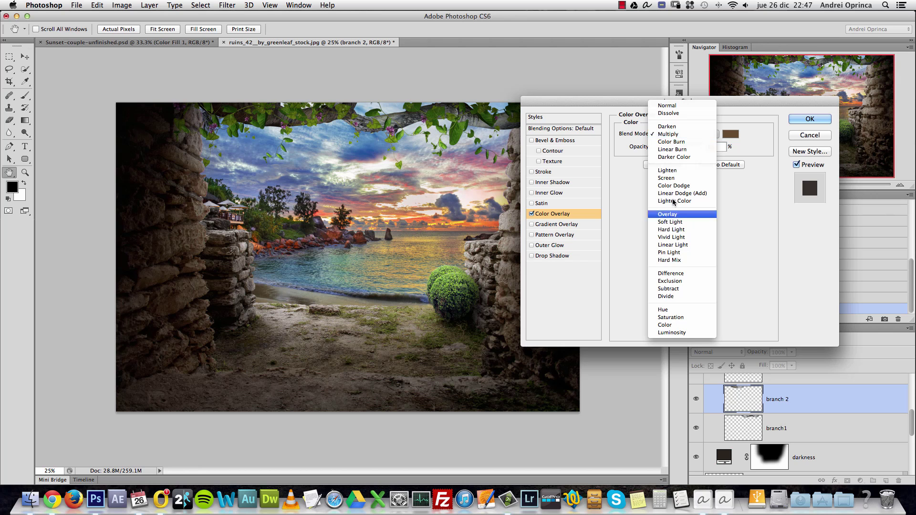
pyautogui.click(670, 230)
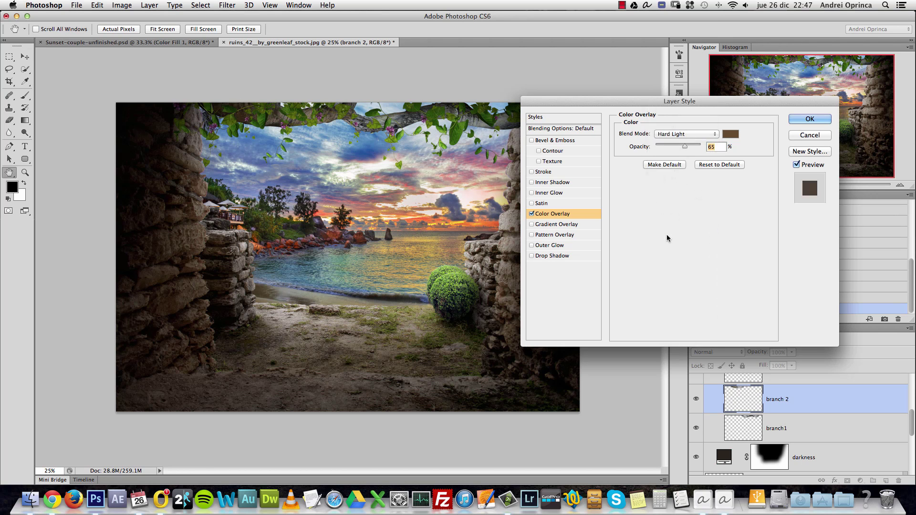
pyautogui.click(694, 138)
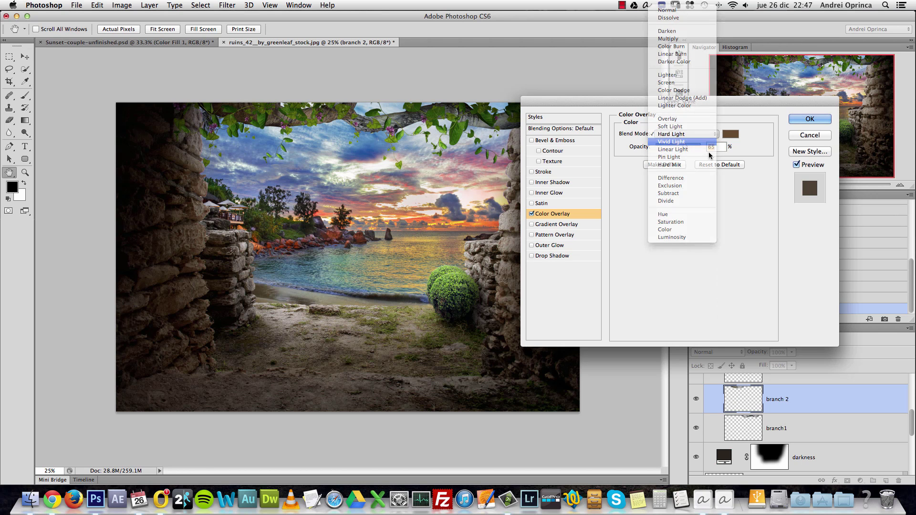
pyautogui.click(690, 129)
pyautogui.click(731, 134)
pyautogui.click(627, 202)
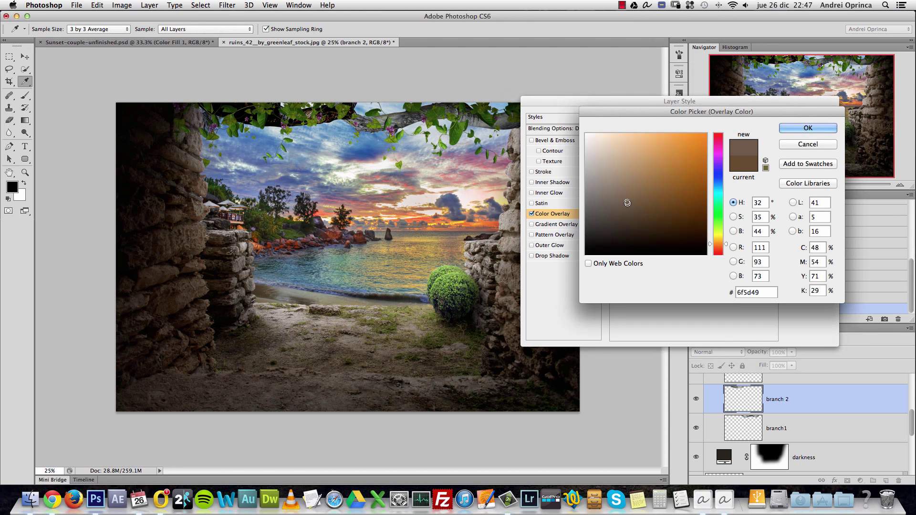
pyautogui.click(807, 144)
# Step: Set the overlay's blend mode to Linear Burn after trying Darker Color, reduce its opacity to around the middle, and apply the layer style
pyautogui.click(687, 134)
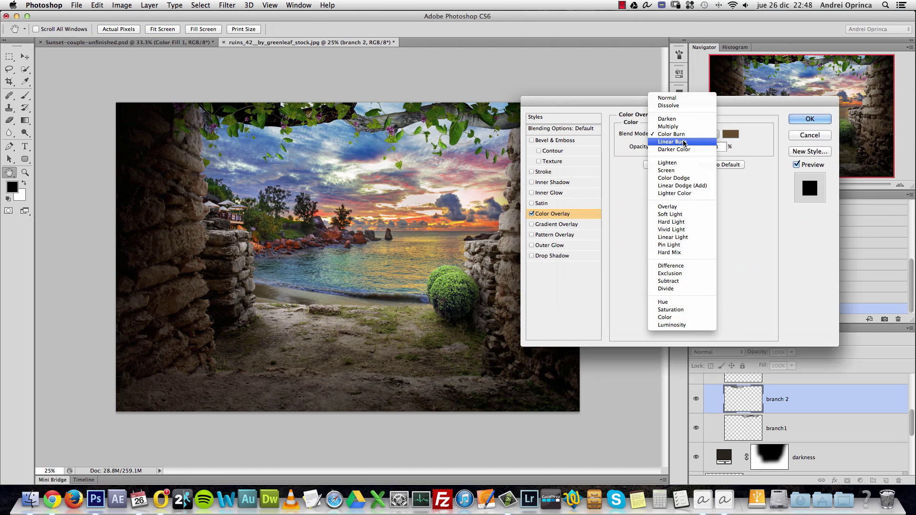
pyautogui.click(680, 152)
pyautogui.click(689, 136)
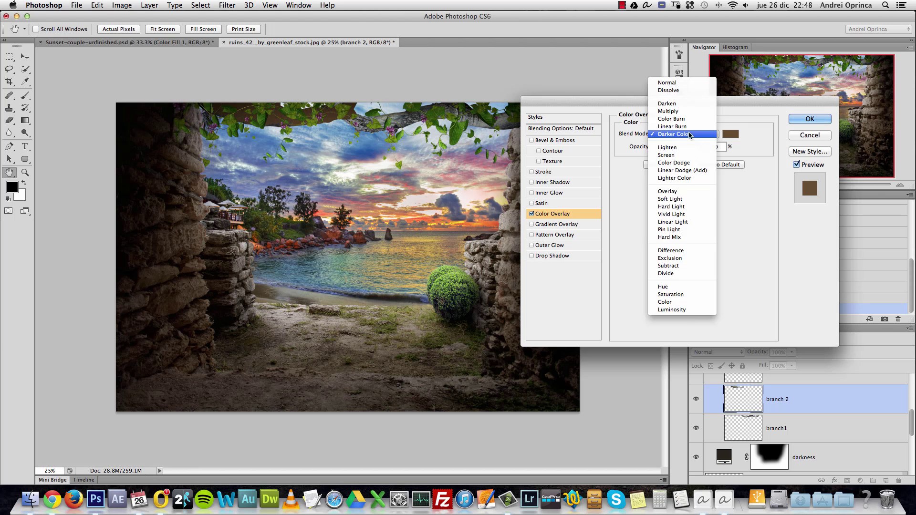
pyautogui.click(680, 128)
pyautogui.moveTo(680, 146); pyautogui.dragTo(675, 150)
pyautogui.press('Return')
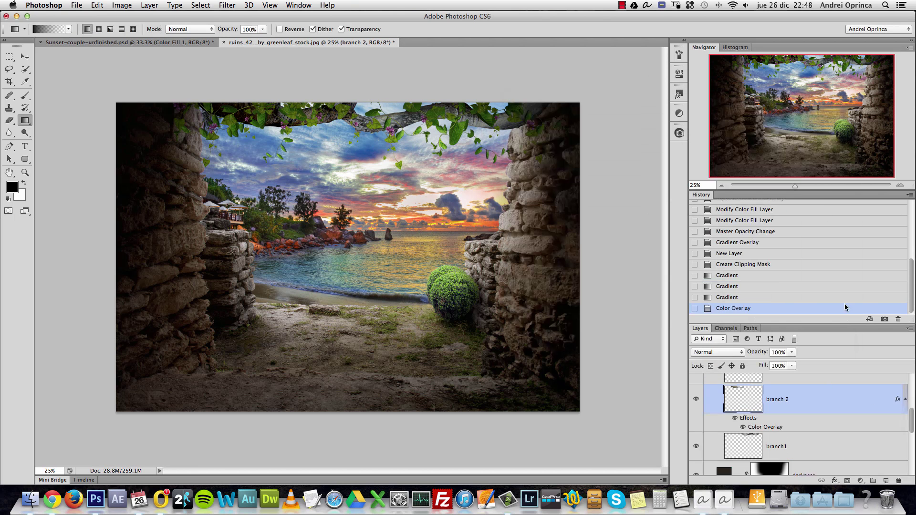
pyautogui.moveTo(913, 417); pyautogui.dragTo(913, 411)
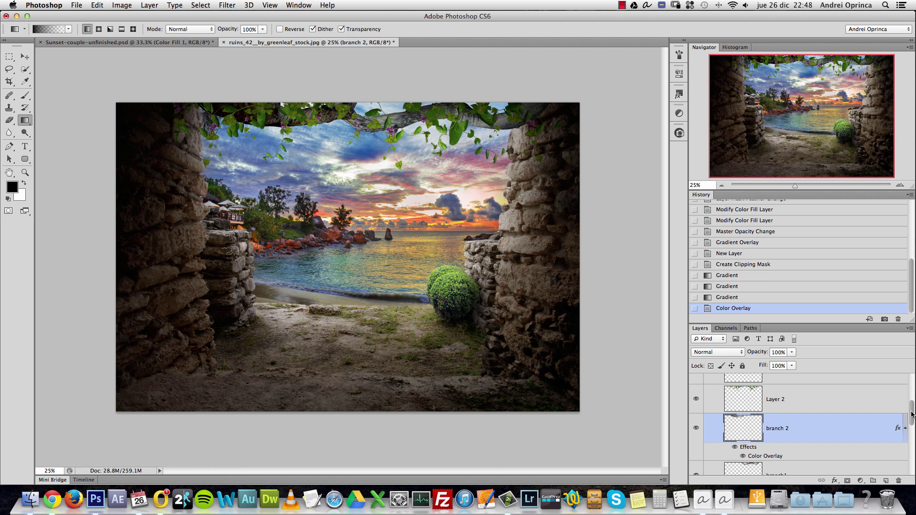
# Step: Duplicate the color overlay effect of the branch 2 layer onto the branch1 layer
pyautogui.moveTo(912, 415); pyautogui.dragTo(911, 428)
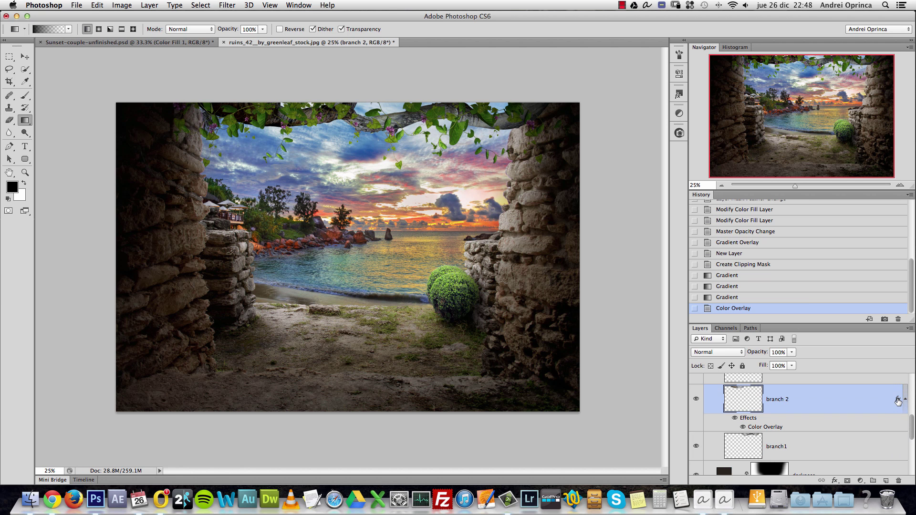
pyautogui.moveTo(899, 401); pyautogui.dragTo(896, 449)
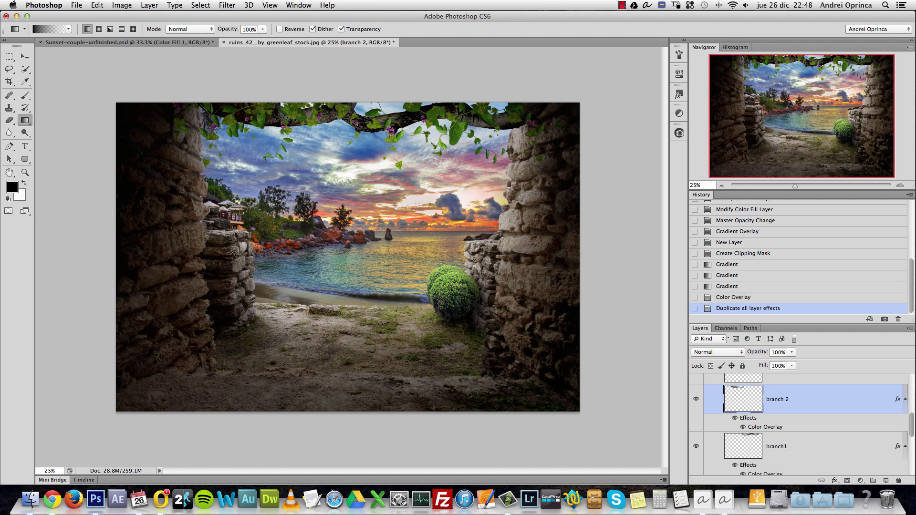
pyautogui.click(904, 435)
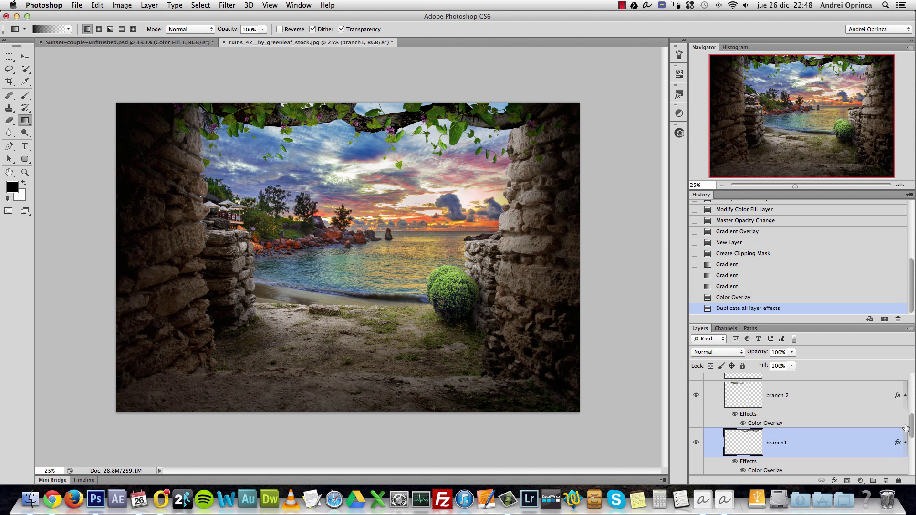
# Step: Collapse the top plants group in the layer stack
pyautogui.moveTo(913, 430); pyautogui.dragTo(909, 390)
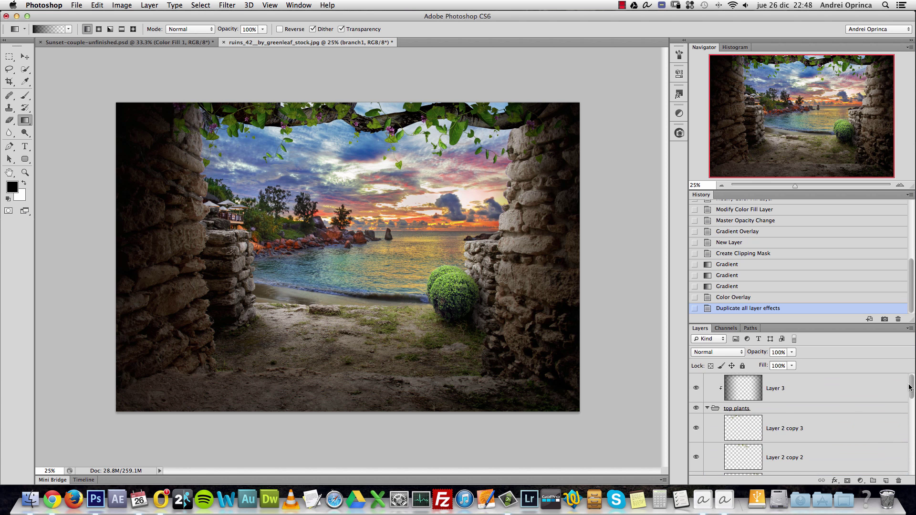
pyautogui.click(707, 408)
pyautogui.click(723, 409)
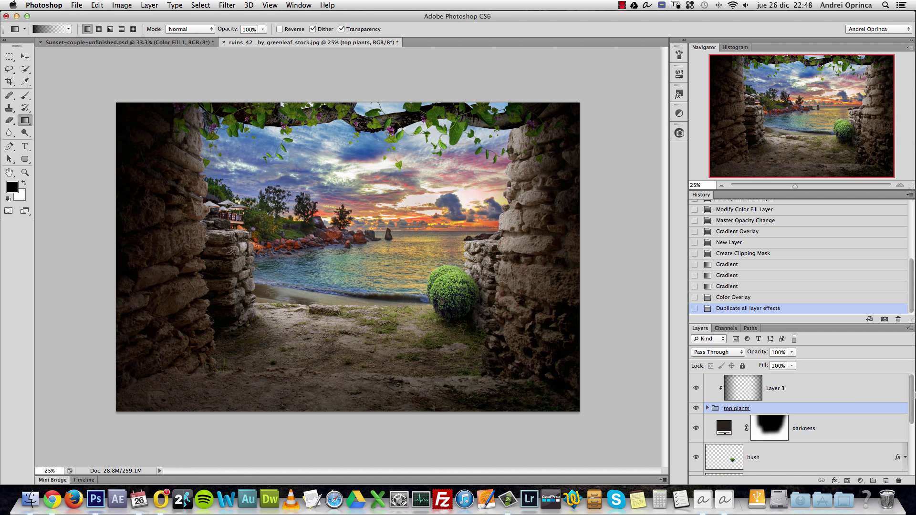
# Step: Add a new layer directly above the darkness layer and name it "cave edge light"
pyautogui.scroll(-2, 913, 407)
pyautogui.scroll(-1, 913, 407)
pyautogui.scroll(1, 913, 415)
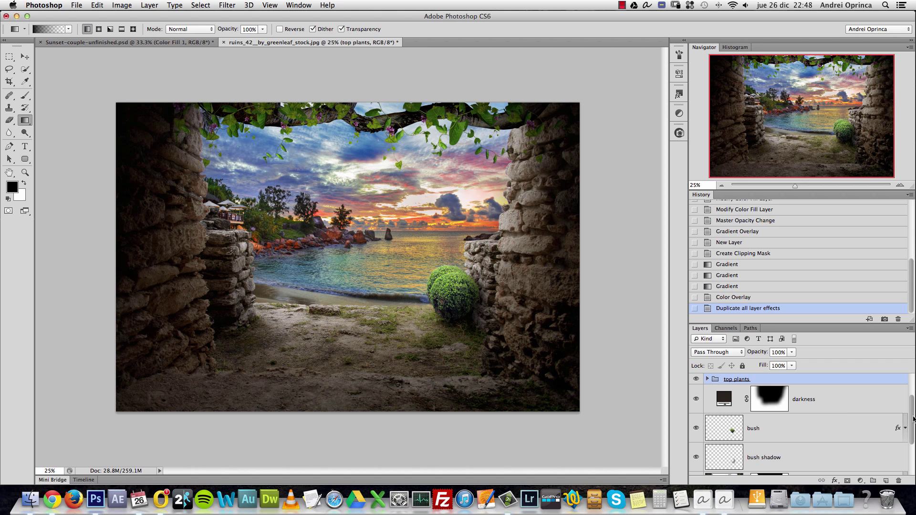
pyautogui.click(815, 402)
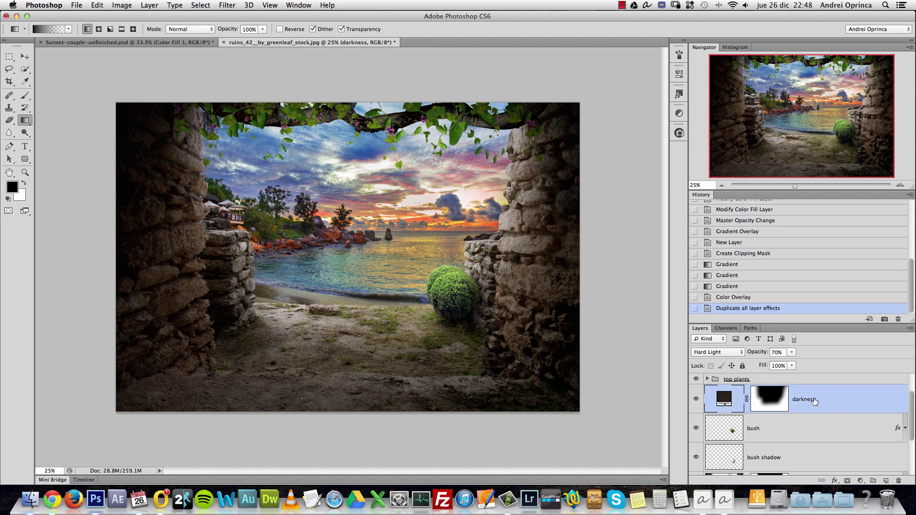
pyautogui.moveTo(859, 401); pyautogui.dragTo(889, 480)
pyautogui.click(889, 480)
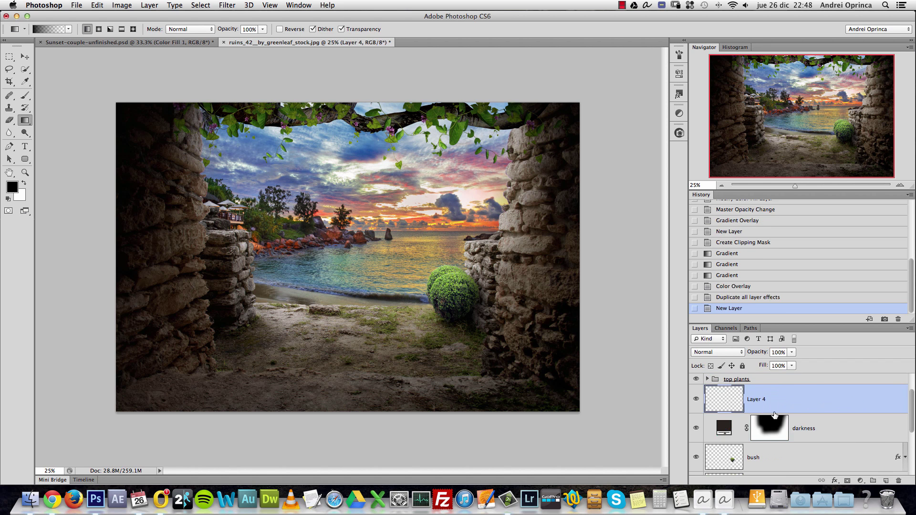
pyautogui.doubleClick(773, 398)
pyautogui.write('cave edge light')
pyautogui.press('Return')
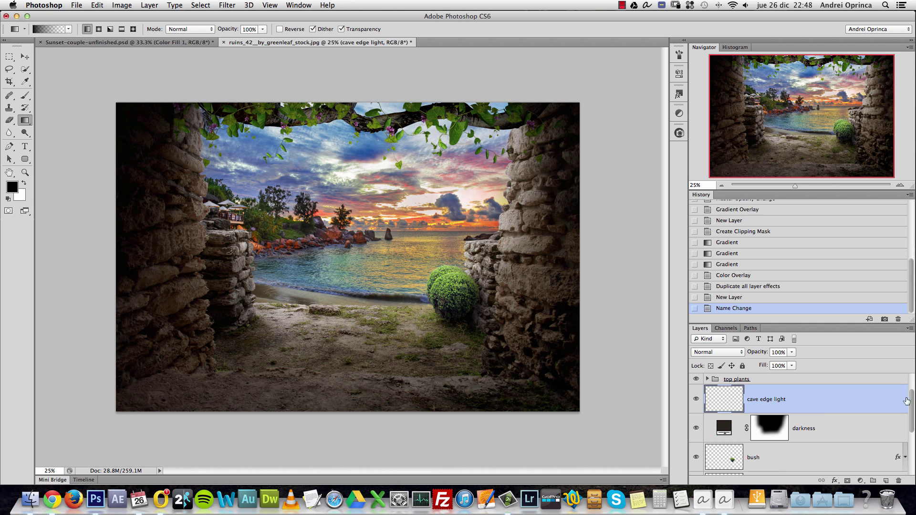
# Step: Copy the layer mask of the ruins layer onto the cave edge light layer
pyautogui.moveTo(911, 402); pyautogui.dragTo(911, 428)
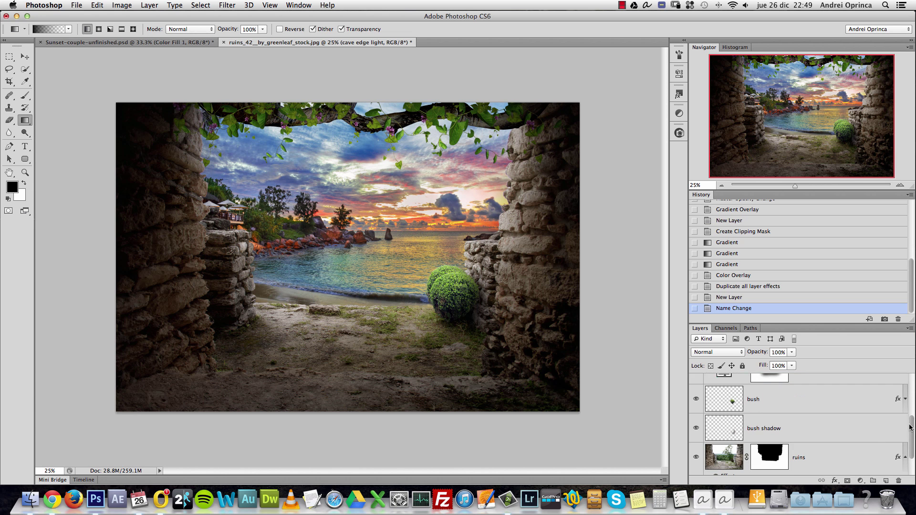
pyautogui.click(773, 458)
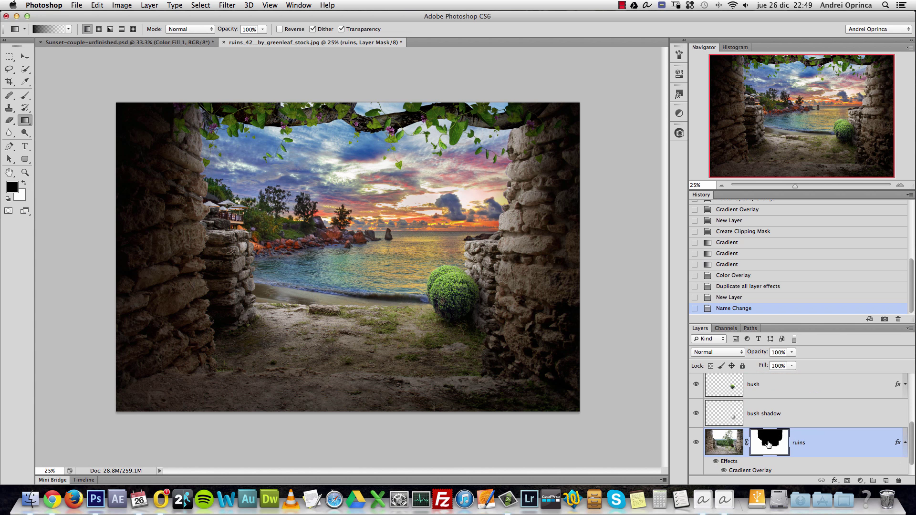
pyautogui.keyDown('super'); pyautogui.click(769, 445); pyautogui.keyUp('super')
pyautogui.press('super+d')
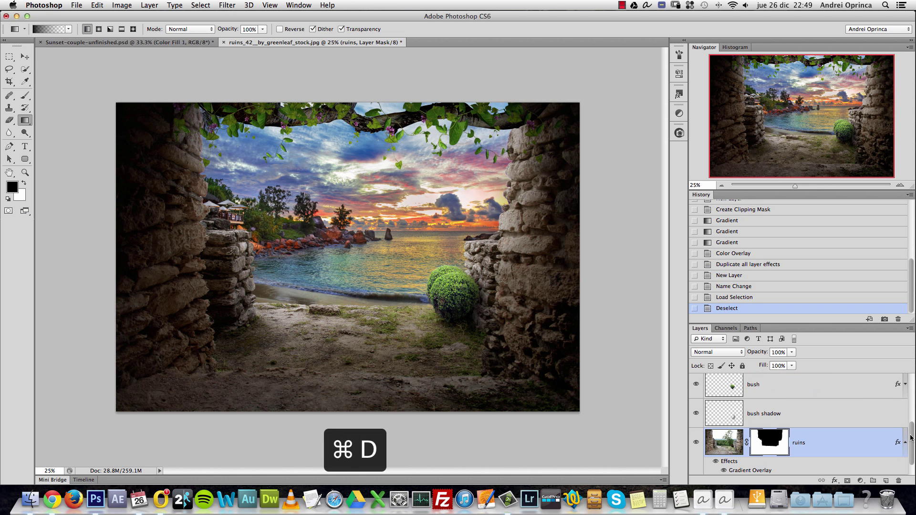
pyautogui.scroll(-1, 908, 440)
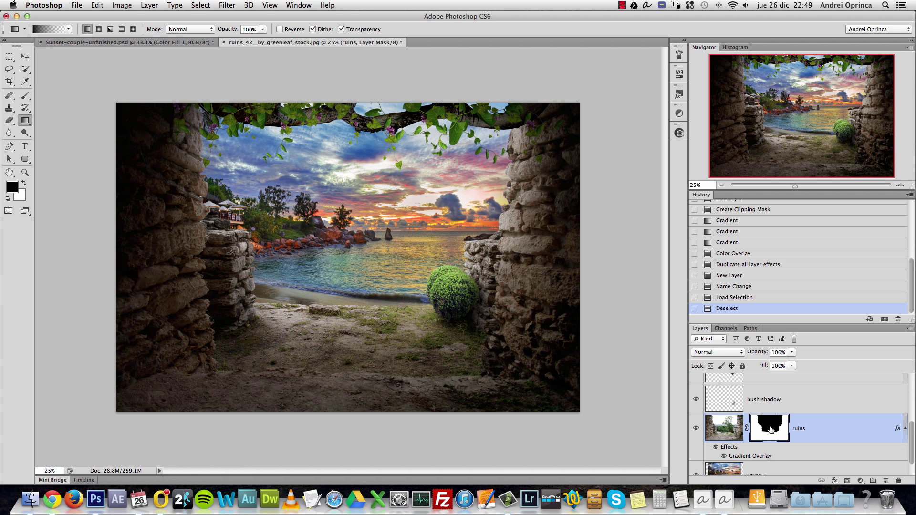
pyautogui.moveTo(768, 429); pyautogui.dragTo(780, 407)
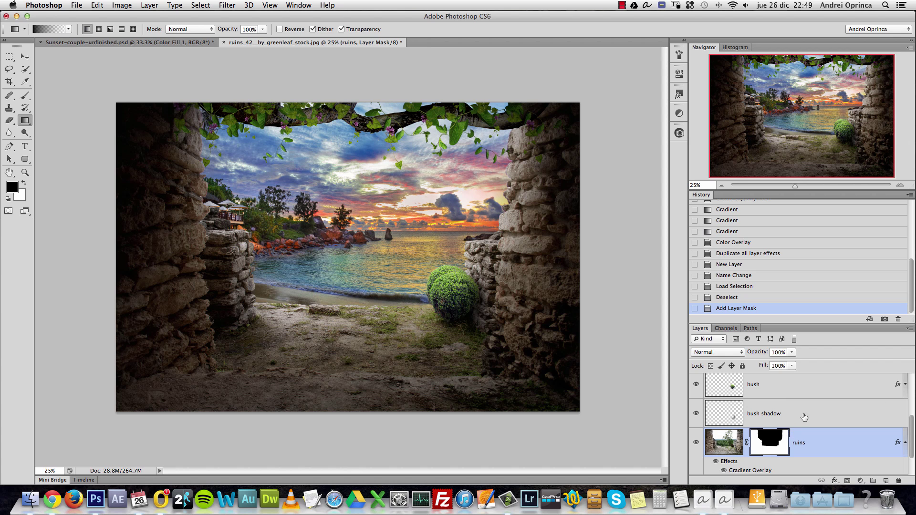
# Step: Set the blend mode of the cave edge light layer to Vivid Light, with the layer itself active instead of its mask
pyautogui.scroll(3, 911, 425)
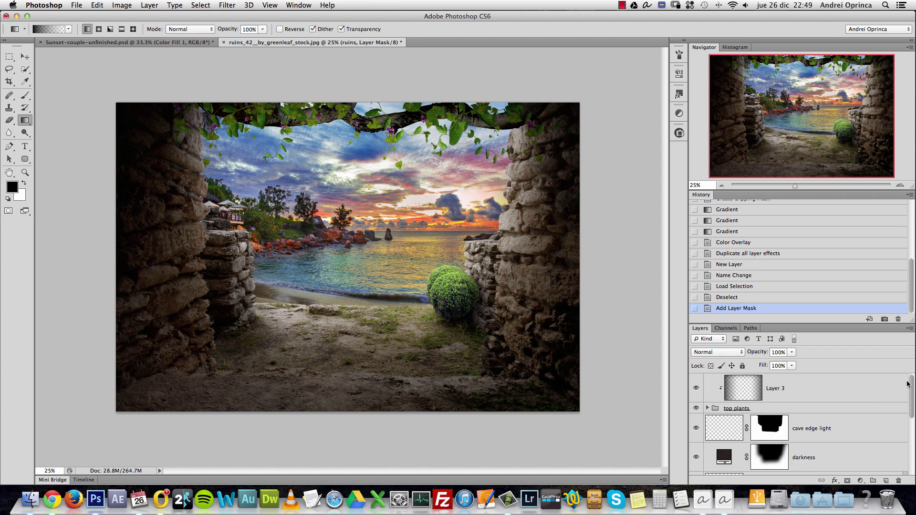
pyautogui.click(849, 426)
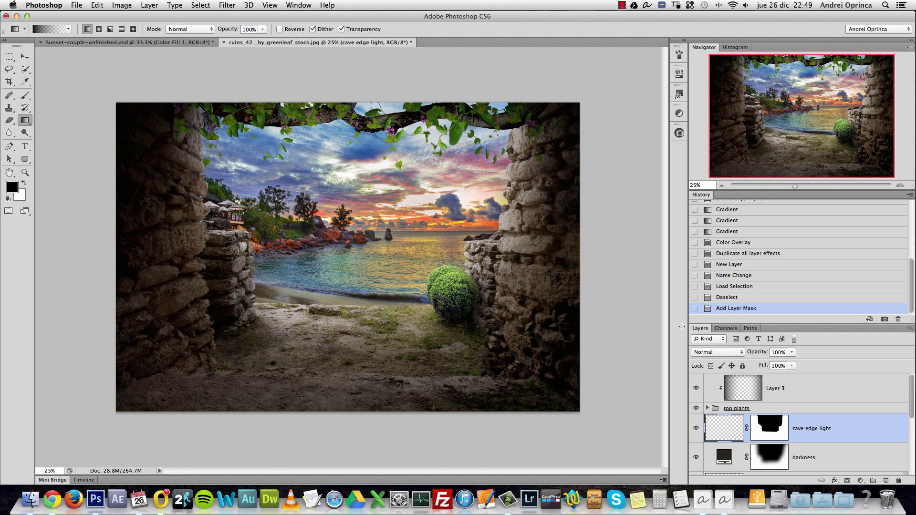
pyautogui.click(716, 353)
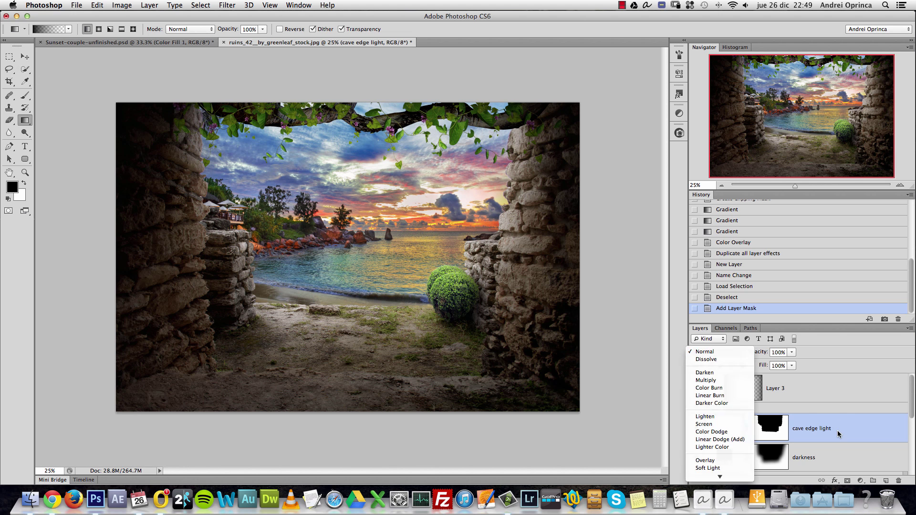
pyautogui.moveTo(720, 477)
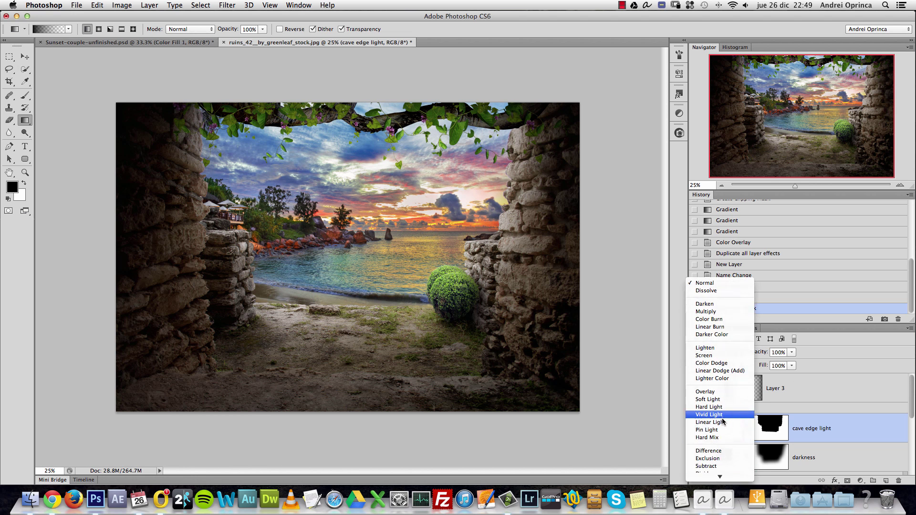
pyautogui.click(723, 414)
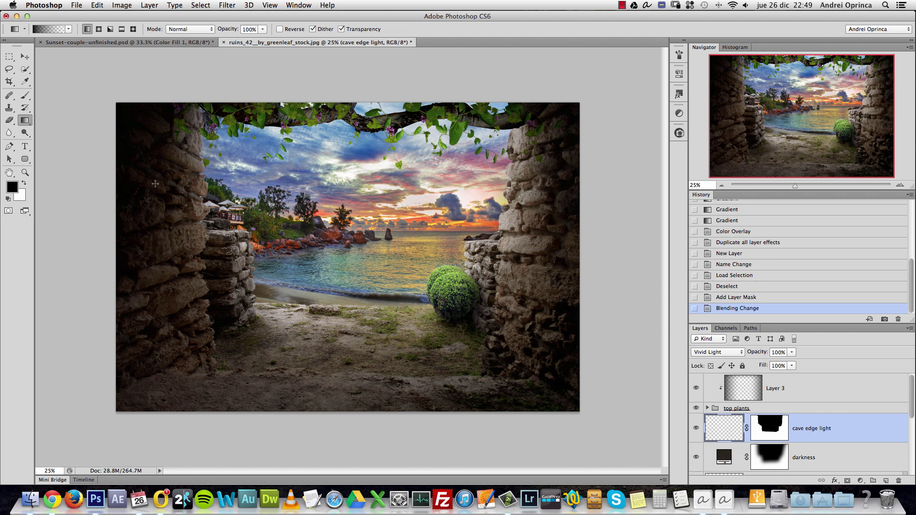
# Step: Set the foreground color to the brown 966e3b
pyautogui.click(11, 187)
pyautogui.click(659, 184)
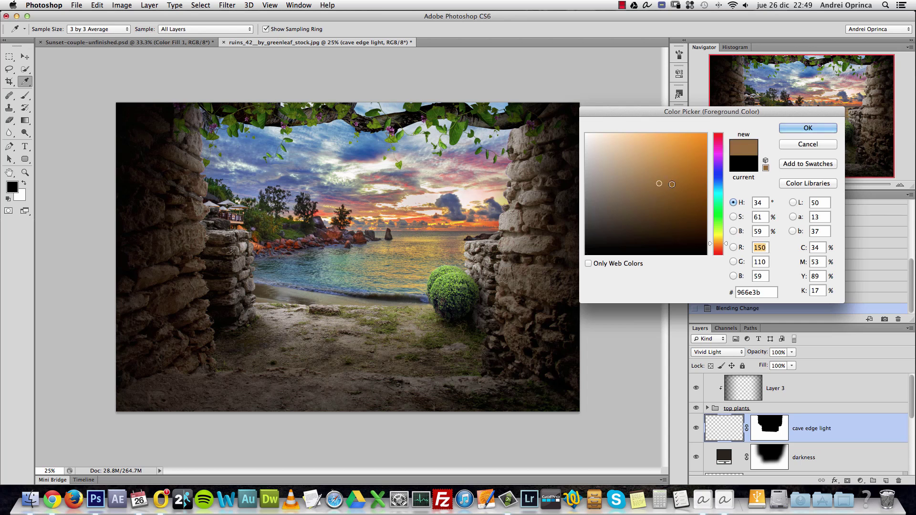
pyautogui.click(808, 128)
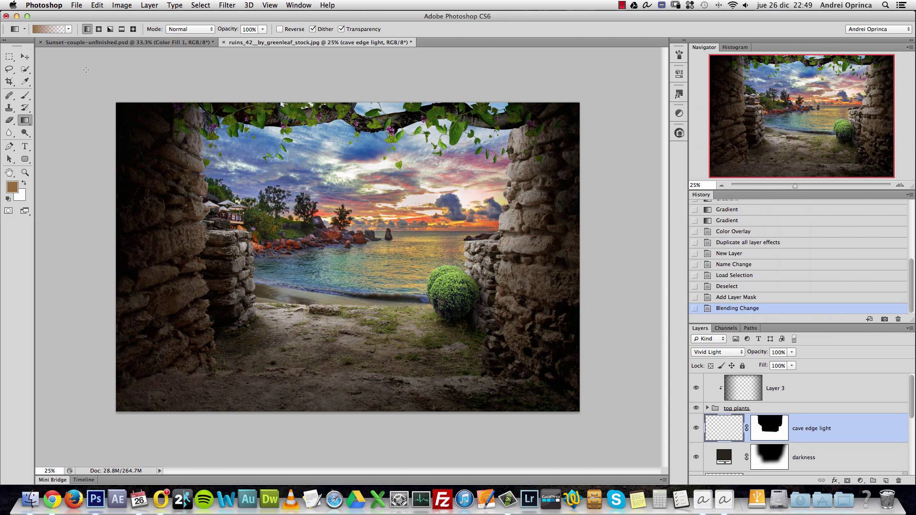
# Step: Set up a soft brush of about 395 px with 69% opacity and 72% flow for painting on the cave edge light layer
pyautogui.click(25, 95)
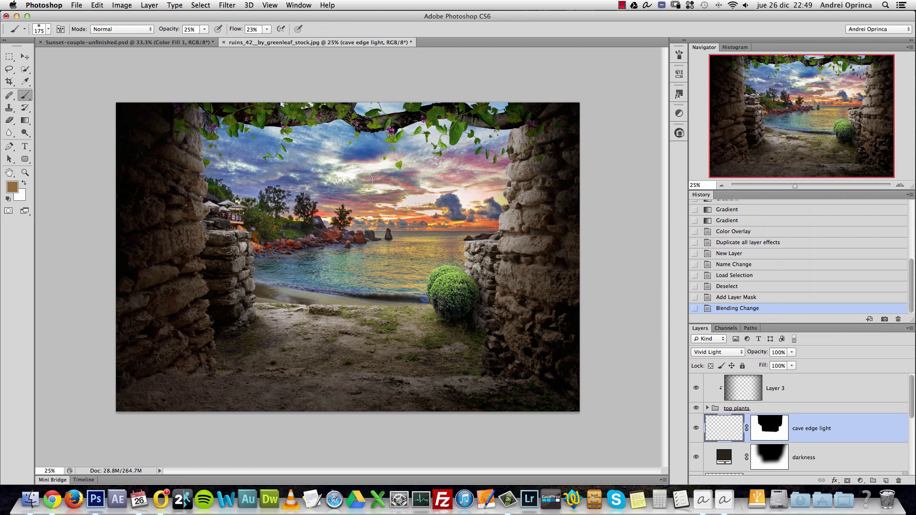
pyautogui.rightClick(365, 180)
pyautogui.click(204, 29)
pyautogui.moveTo(204, 40); pyautogui.dragTo(291, 45)
pyautogui.click(267, 29)
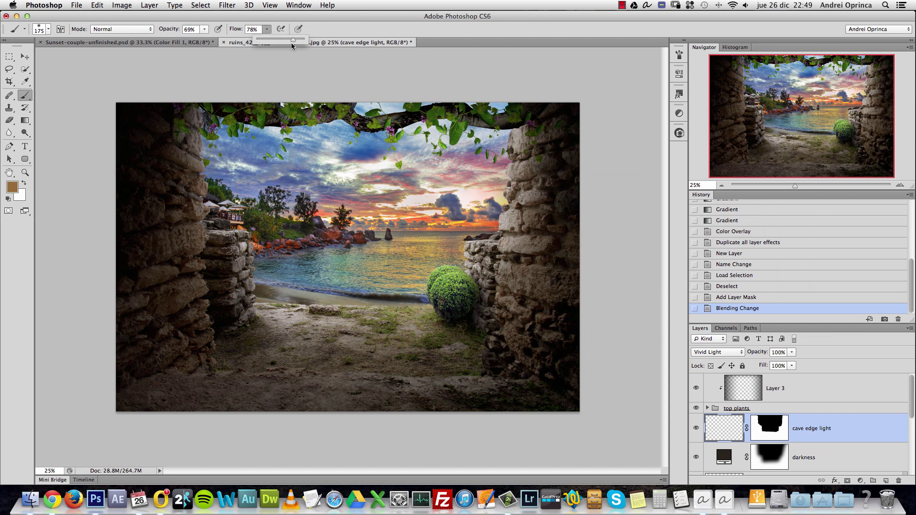
pyautogui.click(378, 35)
pyautogui.rightClick(409, 208)
pyautogui.moveTo(468, 228); pyautogui.dragTo(492, 228)
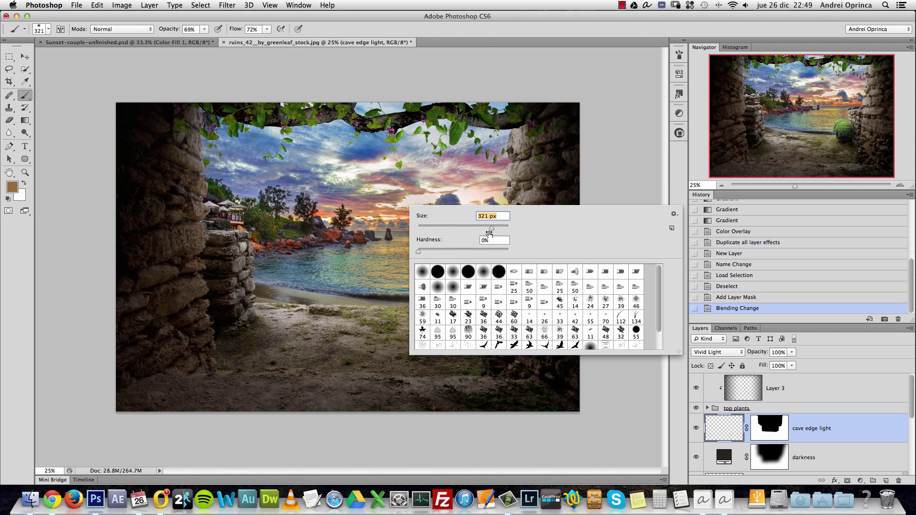
pyautogui.moveTo(492, 228); pyautogui.dragTo(495, 228)
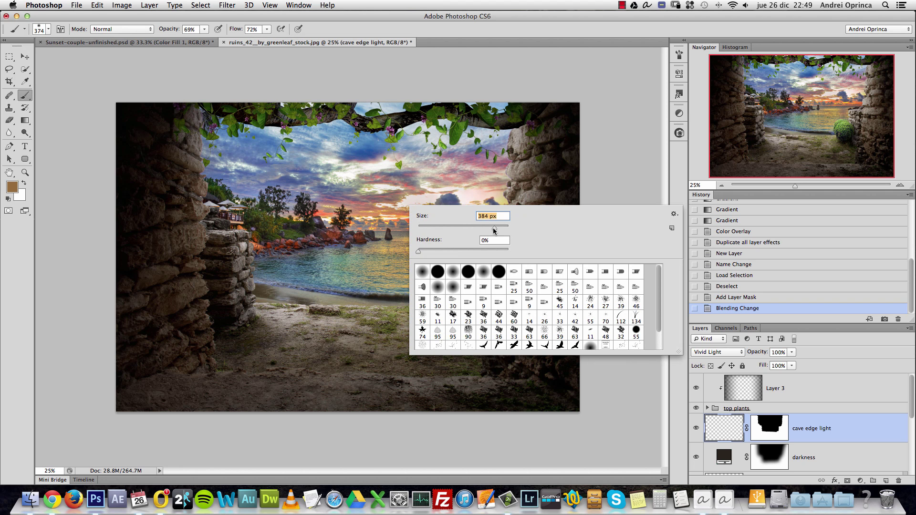
pyautogui.click(735, 430)
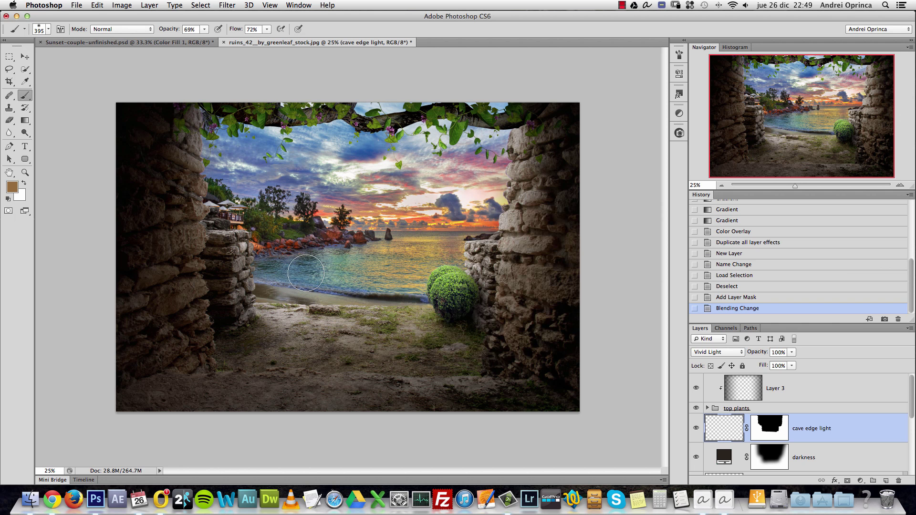
# Step: Paint brown light along the far edge of the ground by the beach and try the Linear Light blend mode
pyautogui.moveTo(296, 286)
pyautogui.mouseDown()
pyautogui.moveTo(421, 291)
pyautogui.moveTo(300, 288)
pyautogui.mouseUp()
pyautogui.moveTo(291, 289); pyautogui.dragTo(253, 291)
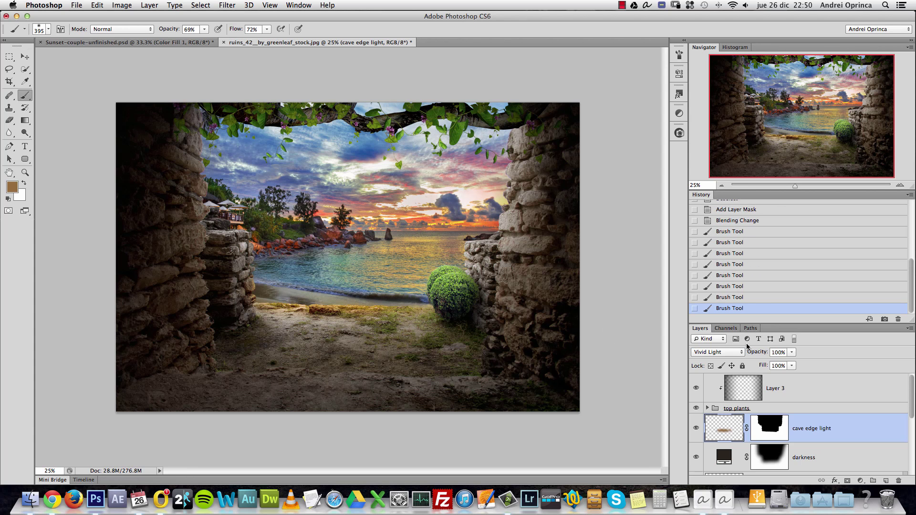
pyautogui.click(726, 353)
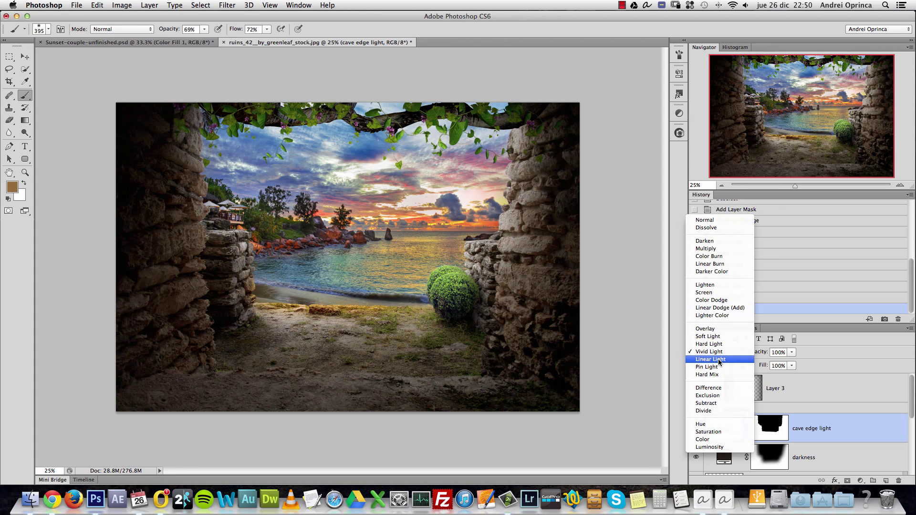
pyautogui.click(720, 359)
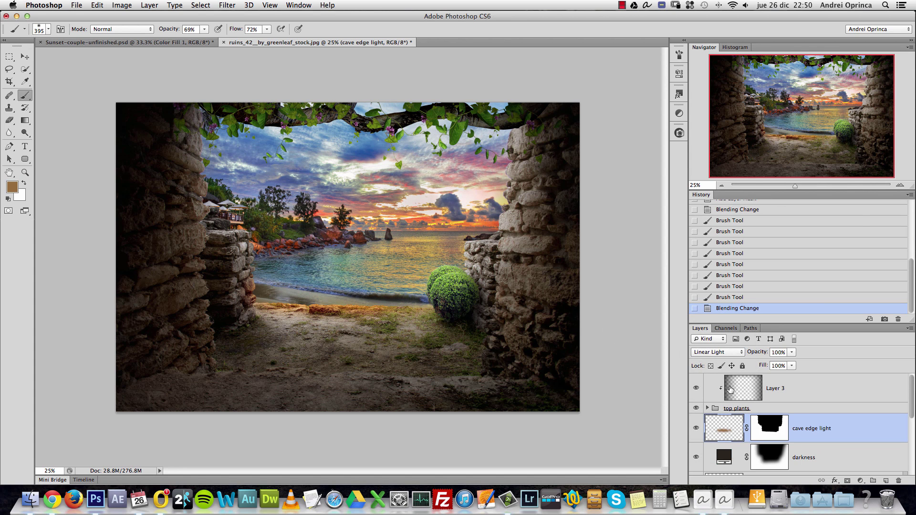
# Step: Change the foreground color to a light orange
pyautogui.click(11, 186)
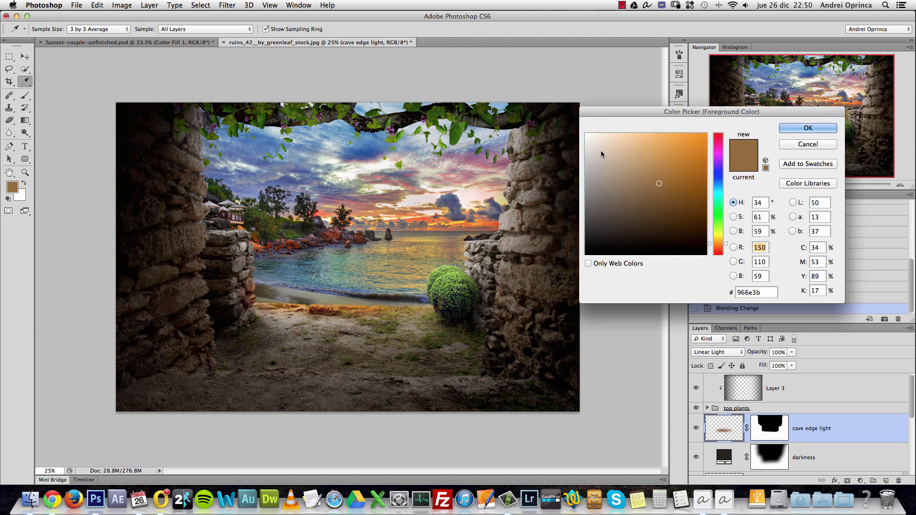
pyautogui.click(659, 152)
pyautogui.click(806, 128)
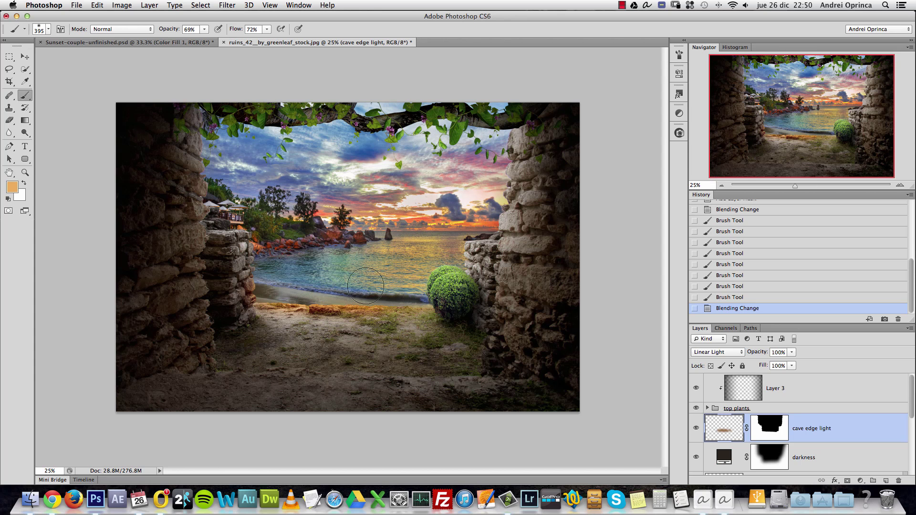
# Step: Brush light orange over the ground's far edge and switch the cave edge light layer back to Vivid Light
pyautogui.moveTo(384, 298)
pyautogui.mouseDown()
pyautogui.moveTo(304, 286)
pyautogui.moveTo(403, 299)
pyautogui.mouseUp()
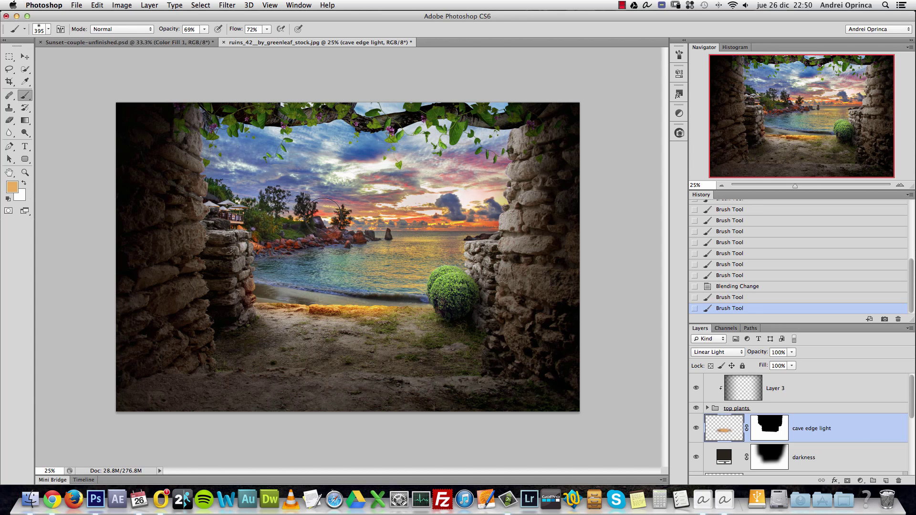
pyautogui.click(716, 352)
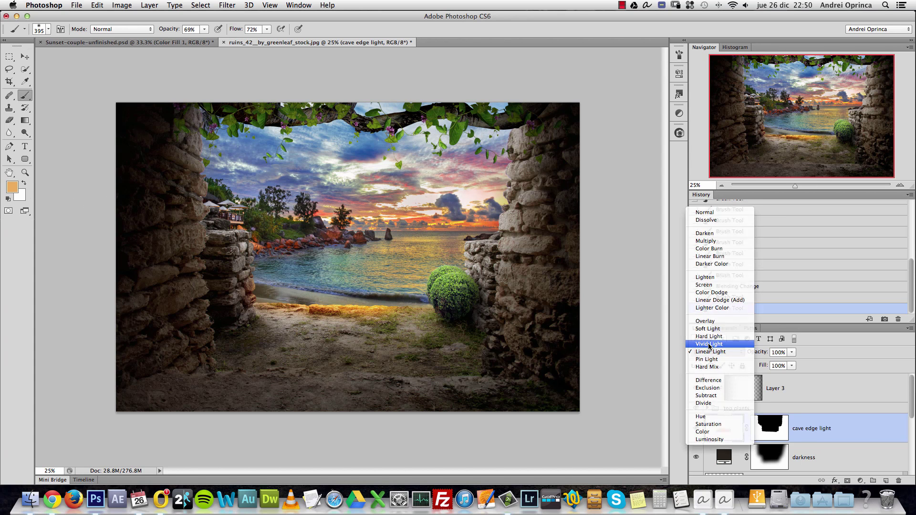
pyautogui.click(708, 346)
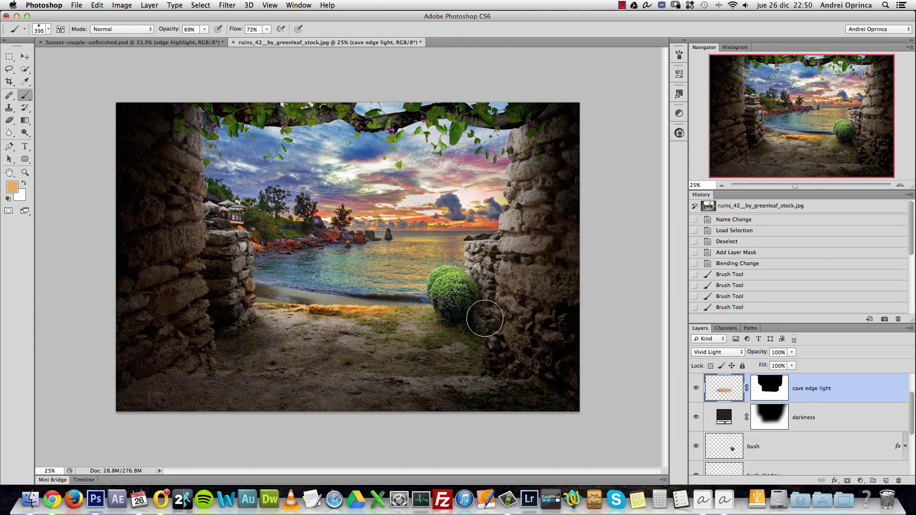
# Step: Select the whole canvas and clear all painted strokes from the cave edge light layer
pyautogui.press('super+a')
pyautogui.press('Delete')
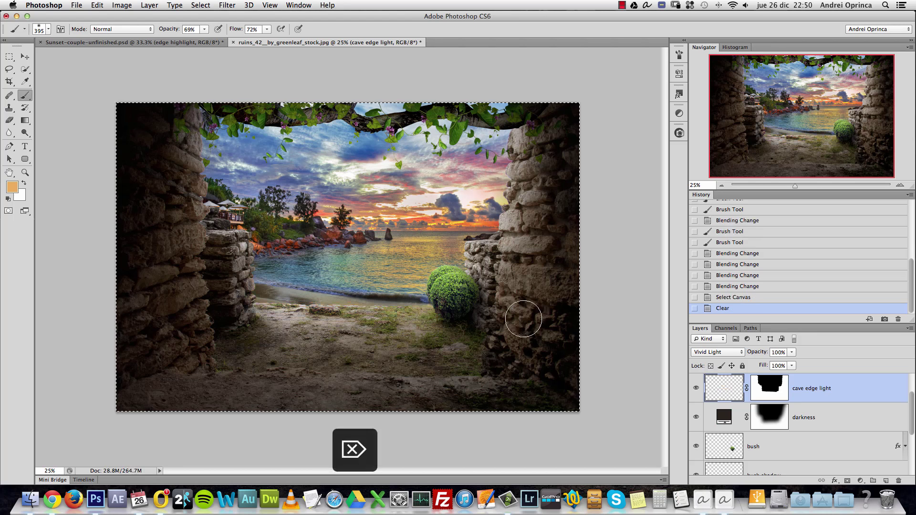
# Step: Deselect the canvas and change the foreground color to light yellow #ffd36a for the Brush tool
pyautogui.press('super+d')
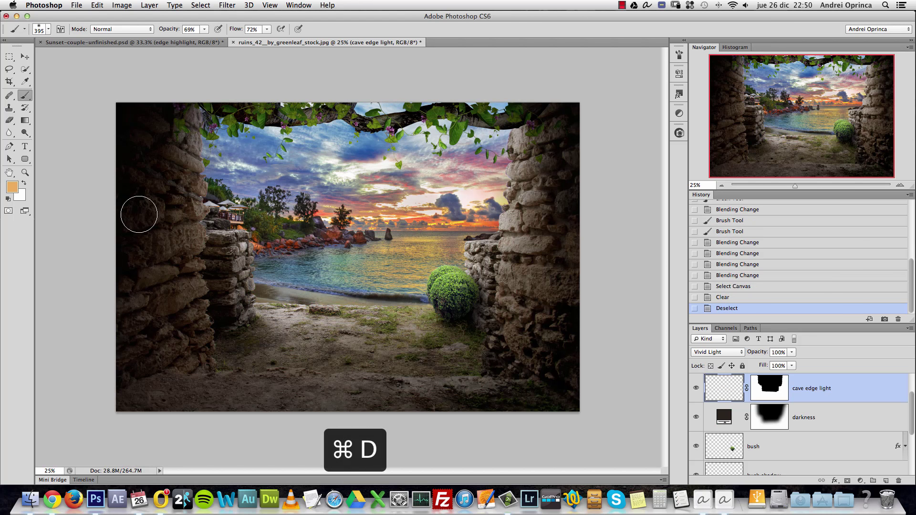
pyautogui.click(13, 186)
pyautogui.moveTo(719, 243); pyautogui.dragTo(719, 240)
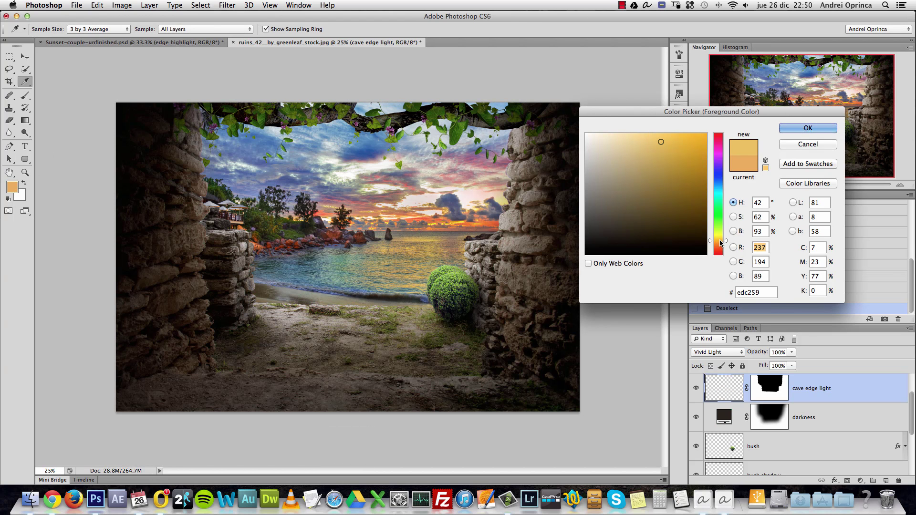
pyautogui.moveTo(666, 136); pyautogui.dragTo(700, 139)
pyautogui.click(808, 127)
pyautogui.press('b')
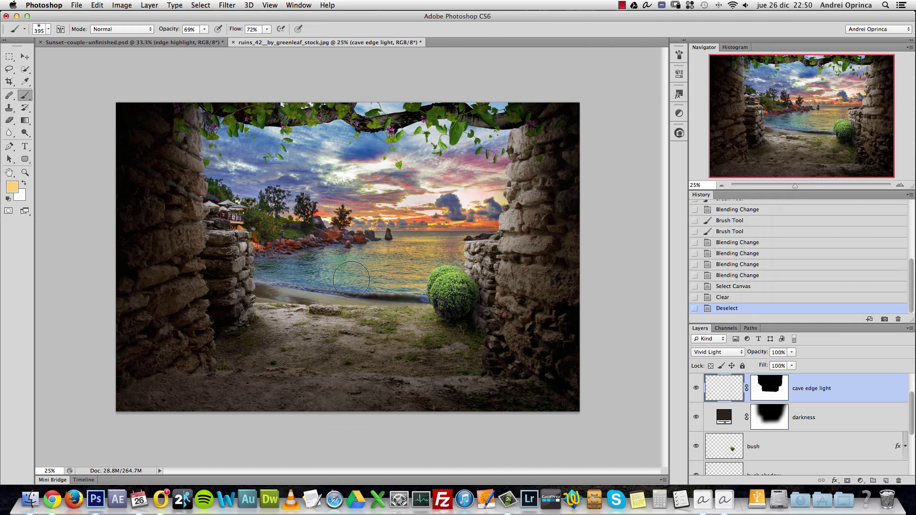
pyautogui.moveTo(353, 282)
pyautogui.mouseDown()
pyautogui.moveTo(390, 270)
pyautogui.moveTo(368, 256)
pyautogui.mouseUp()
pyautogui.press('alt+super+z')
pyautogui.press('alt+super+z')
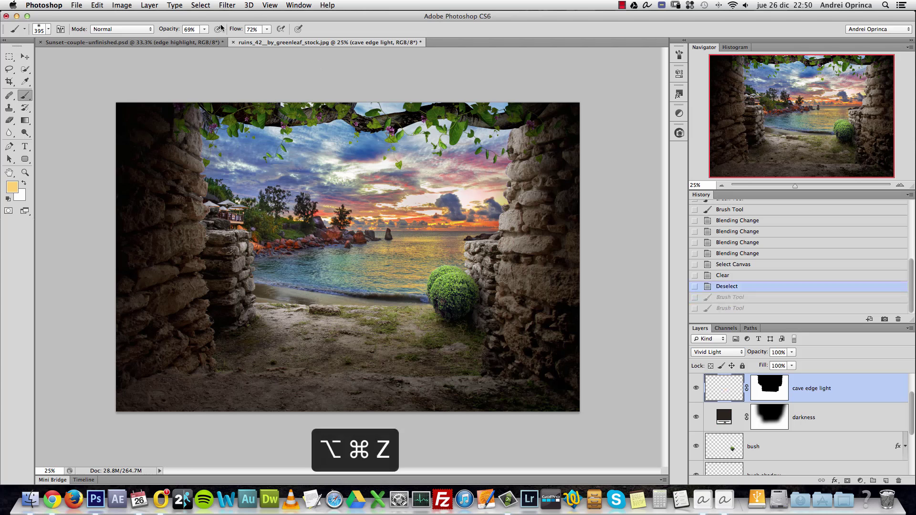
# Step: Set the brush's opacity and flow to 100%
pyautogui.click(204, 29)
pyautogui.moveTo(206, 40); pyautogui.dragTo(283, 40)
pyautogui.click(267, 29)
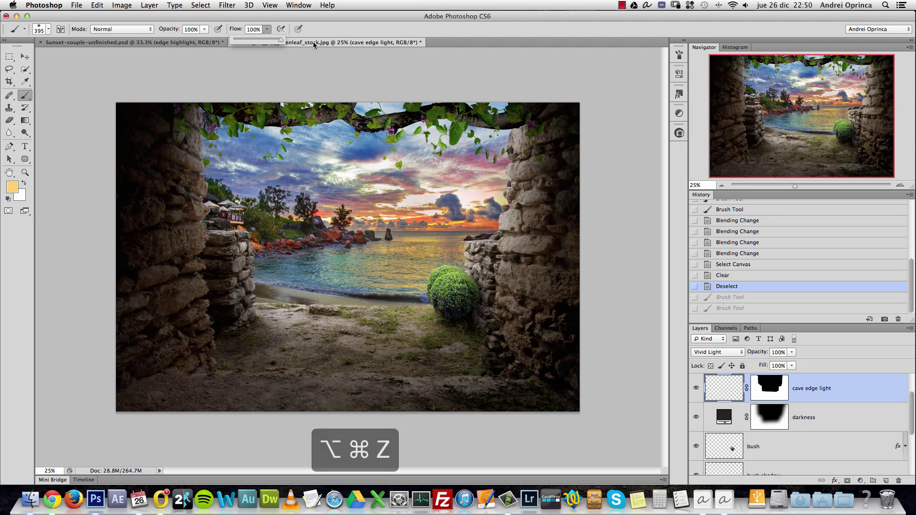
# Step: Try brushing light yellow along the inner edge of the right stone wall on the cave edge light layer and undo the strokes
pyautogui.click(718, 385)
pyautogui.moveTo(513, 214); pyautogui.dragTo(507, 143)
pyautogui.click(496, 162)
pyautogui.click(492, 191)
pyautogui.click(482, 210)
pyautogui.click(473, 225)
pyautogui.click(458, 234)
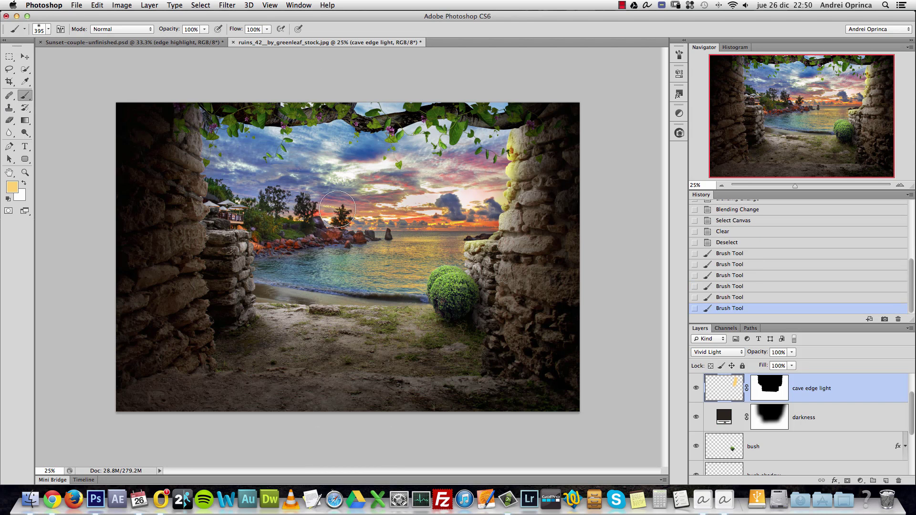
pyautogui.press('alt+super+z')
pyautogui.press('alt+super+z')
pyautogui.press('alt+super+z')
pyautogui.press('alt+super+z')
pyautogui.press('alt+super+z')
pyautogui.press('alt+super+z')
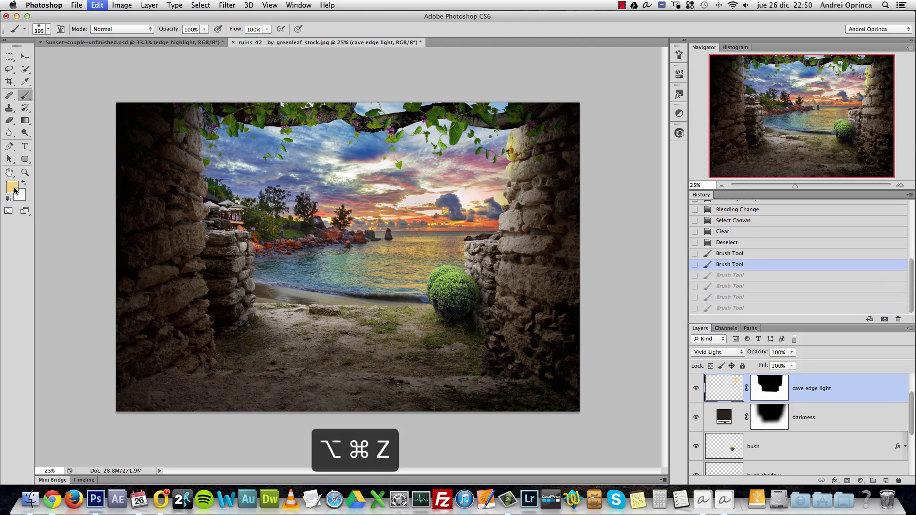
# Step: Change the foreground color to orange #db913a
pyautogui.click(12, 187)
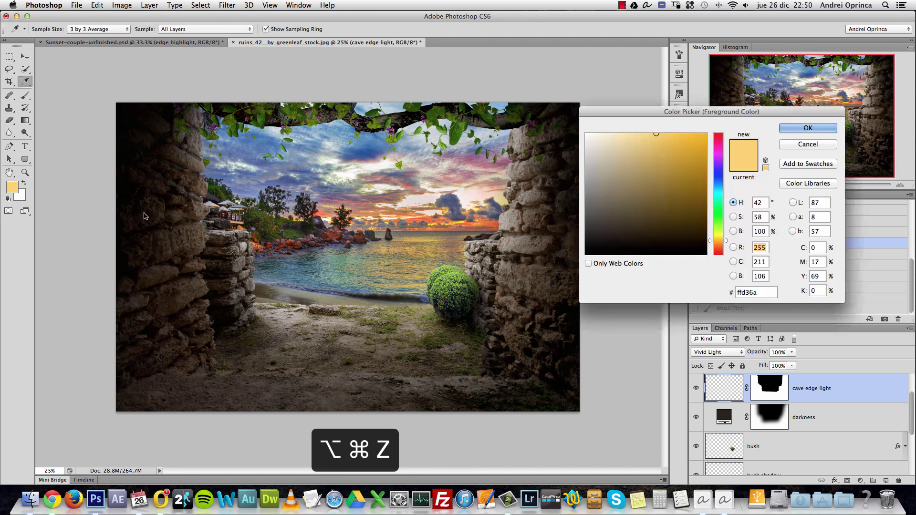
pyautogui.click(665, 154)
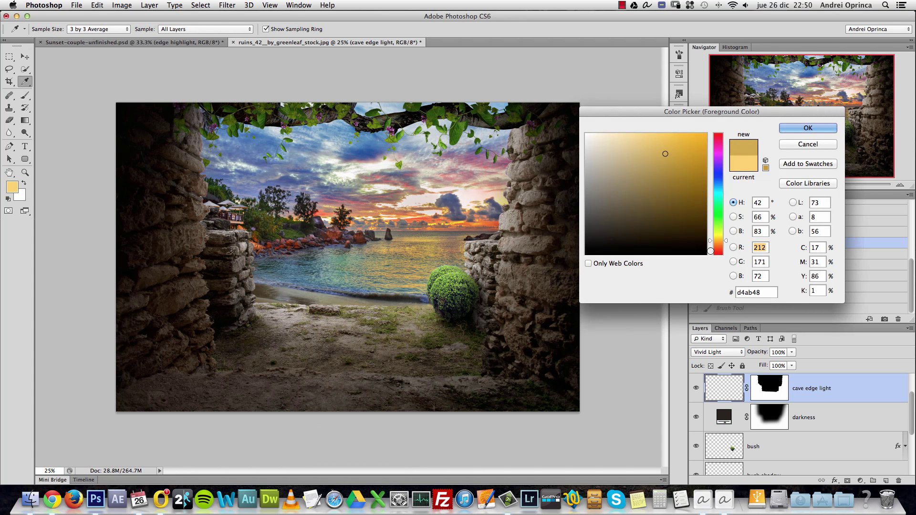
pyautogui.click(719, 243)
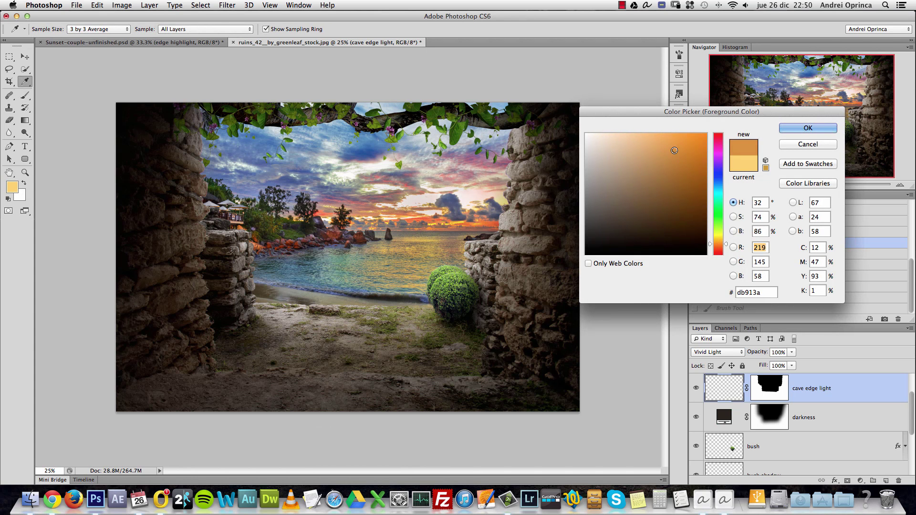
pyautogui.press('Return')
# Step: Paint orange light down the water-side edge of the low left wall with a 400 px brush
pyautogui.press(']')
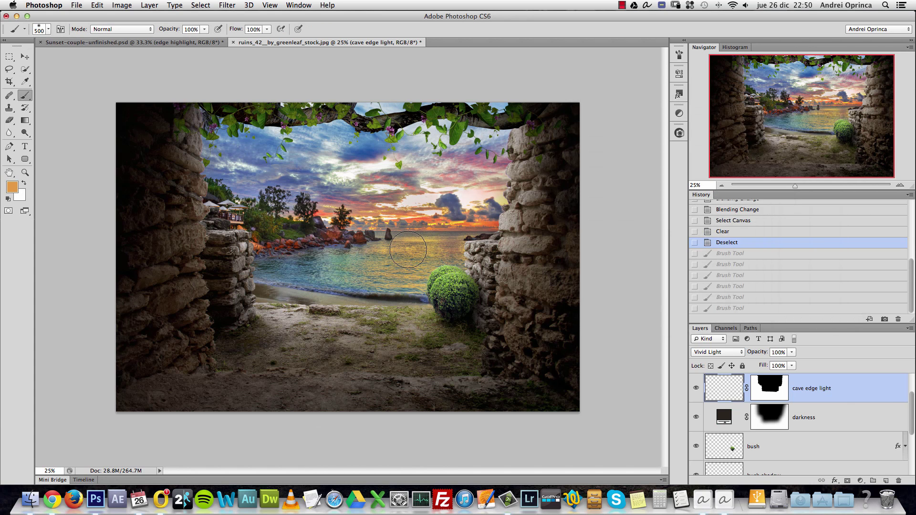
pyautogui.click(274, 231)
pyautogui.click(275, 243)
pyautogui.click(276, 253)
pyautogui.click(276, 262)
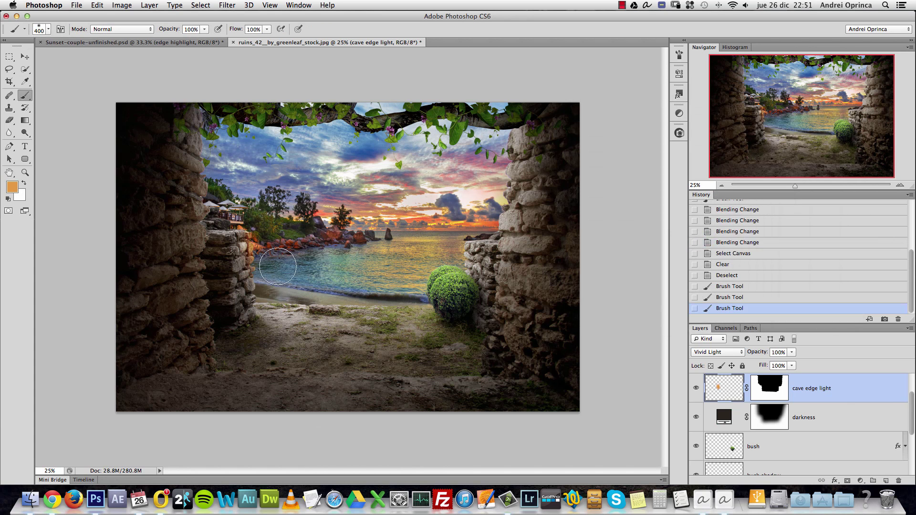
pyautogui.click(276, 269)
pyautogui.click(276, 277)
pyautogui.click(276, 283)
pyautogui.click(260, 290)
# Step: Paint orange light along the far edge of the ground, from the low left wall to the bush
pyautogui.click(294, 297)
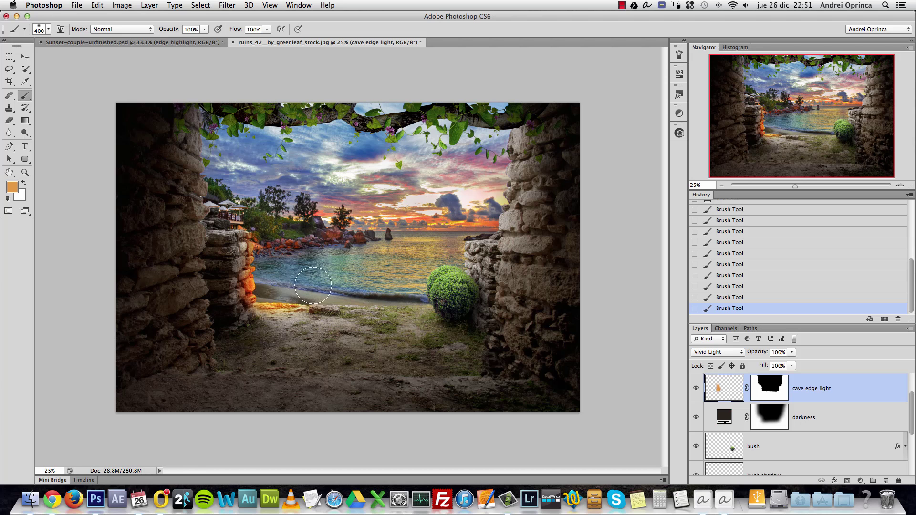
pyautogui.click(330, 294)
pyautogui.click(361, 290)
pyautogui.click(397, 297)
pyautogui.click(425, 294)
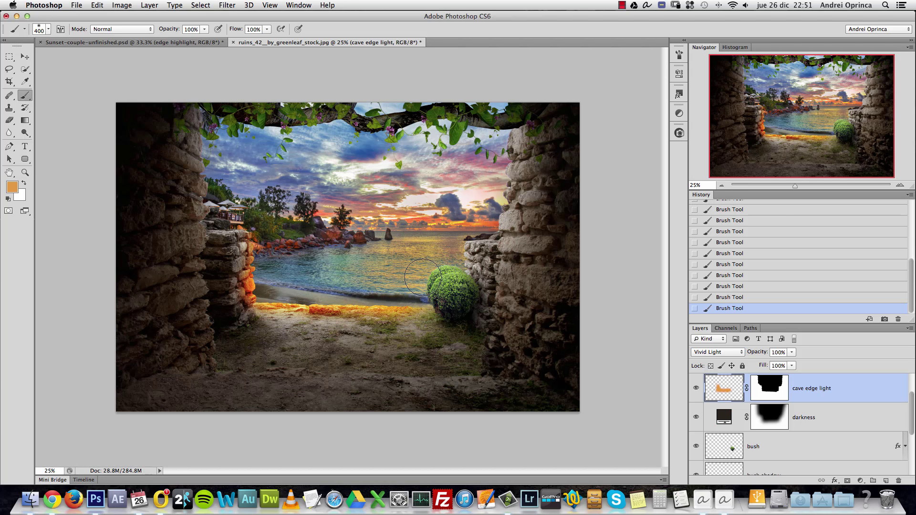
# Step: Paint orange light up the inner edges of the low and tall right walls, from the bush to the hanging branches
pyautogui.click(435, 278)
pyautogui.click(445, 266)
pyautogui.click(460, 253)
pyautogui.click(470, 236)
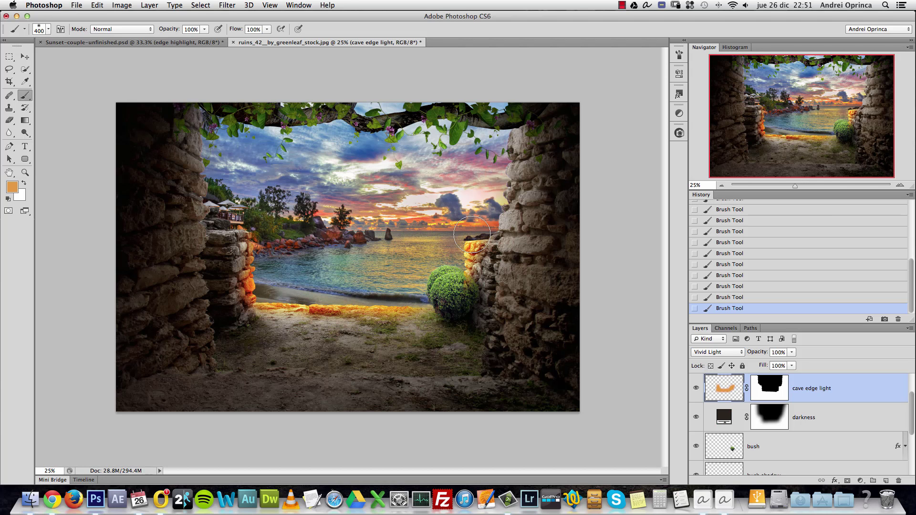
pyautogui.click(479, 222)
pyautogui.click(489, 204)
pyautogui.click(497, 186)
pyautogui.click(503, 167)
pyautogui.click(508, 149)
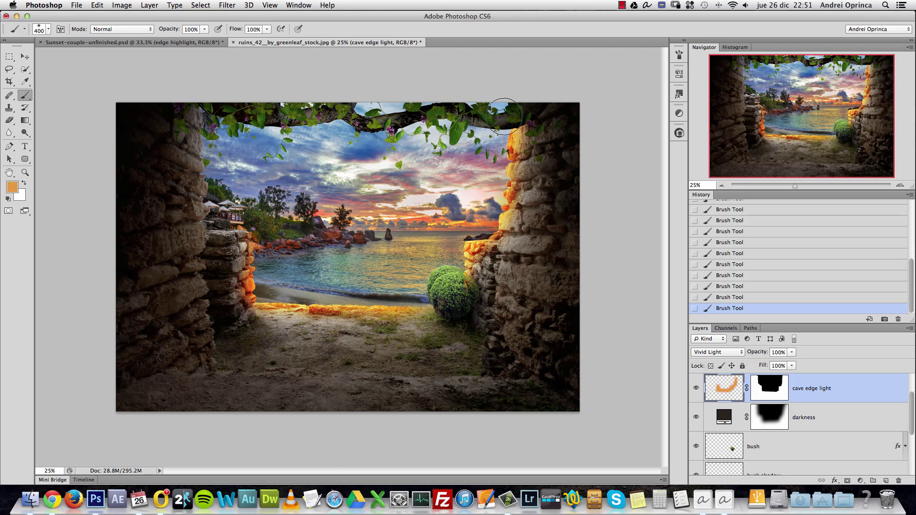
# Step: Paint orange light down the inner edge of the tall left wall and over the top of the low wall
pyautogui.click(214, 141)
pyautogui.click(215, 172)
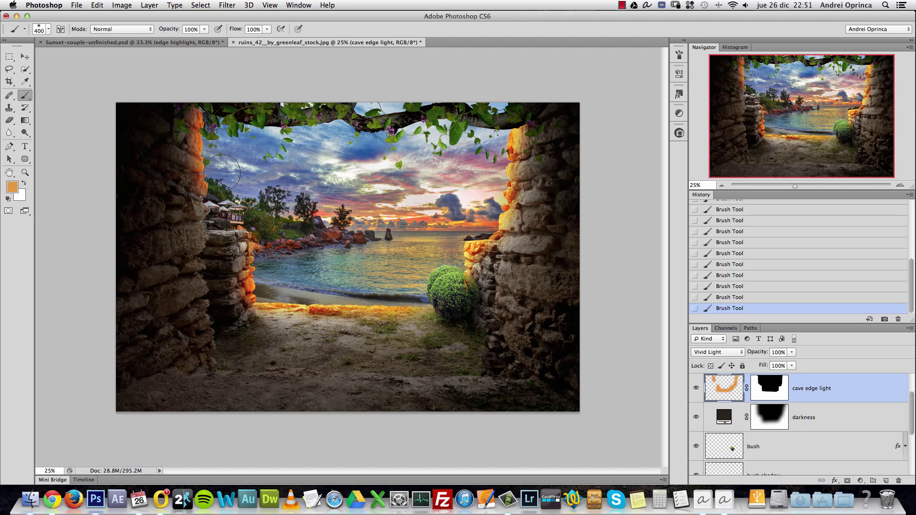
pyautogui.click(217, 193)
pyautogui.click(220, 215)
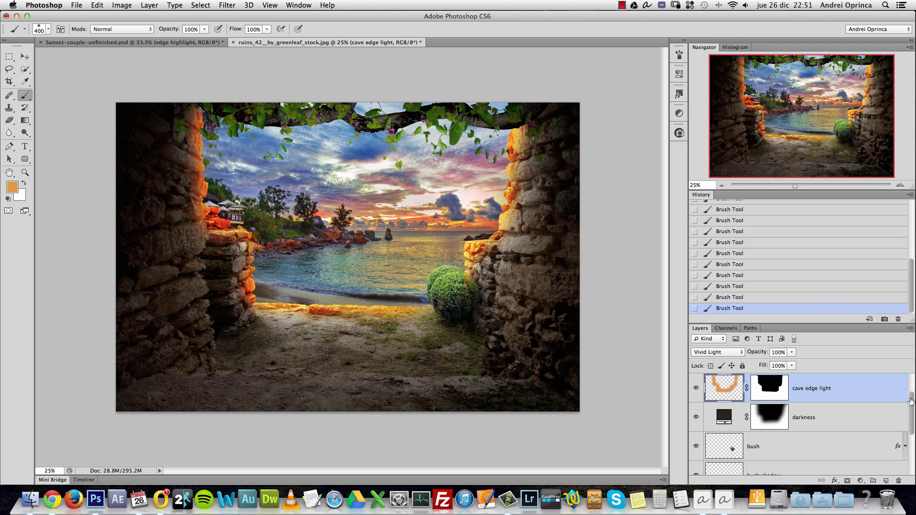
# Step: Add a Hue/Saturation adjustment layer above the cave edge light layer and clip it to that layer
pyautogui.scroll(1, 912, 402)
pyautogui.click(860, 480)
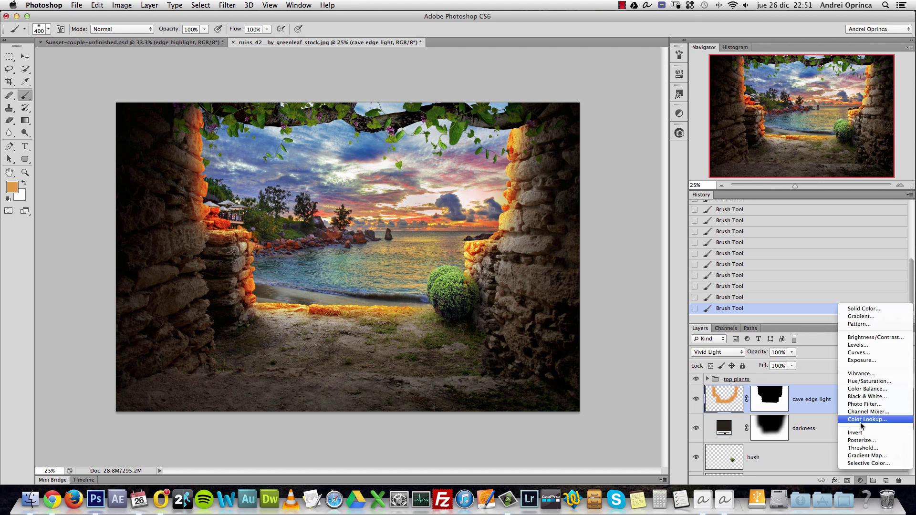
pyautogui.click(870, 387)
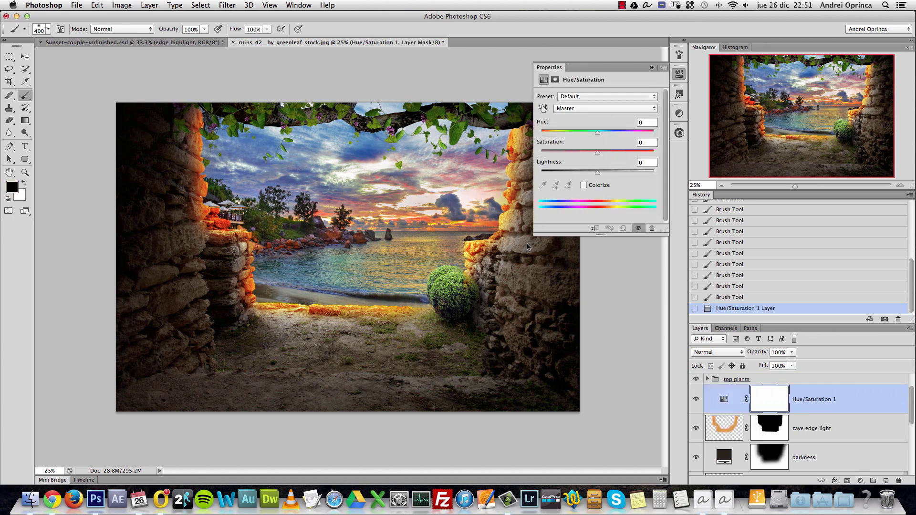
pyautogui.keyDown('alt'); pyautogui.click(848, 414); pyautogui.keyUp('alt')
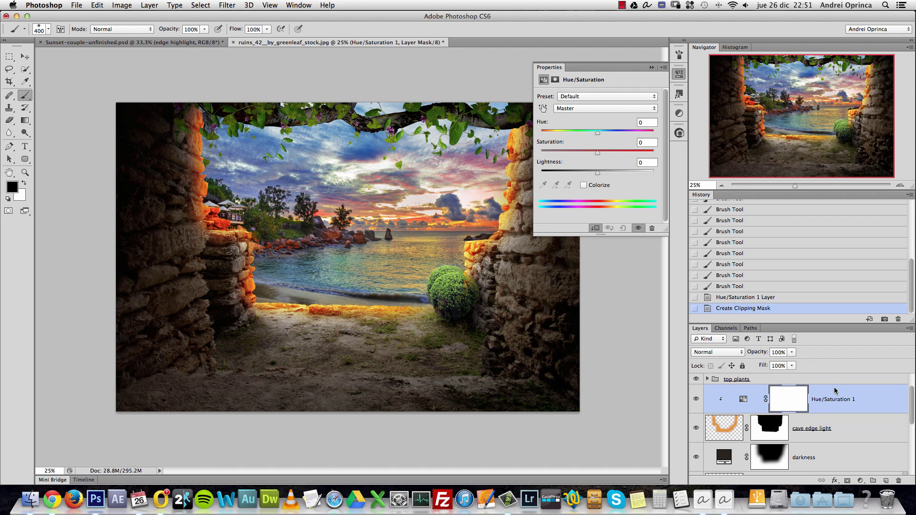
pyautogui.rightClick(874, 400)
pyautogui.click(884, 392)
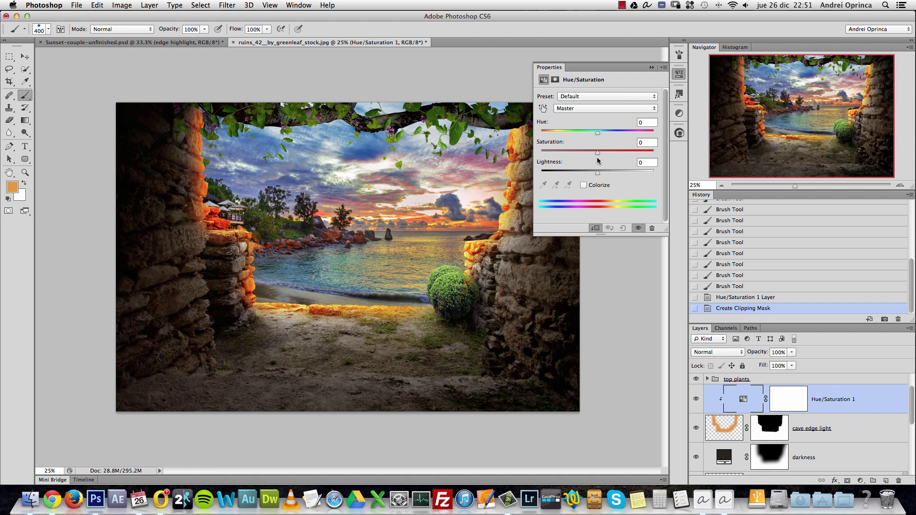
# Step: Set the clipped adjustment to hue +6, saturation -36 and lightness -6, and close its settings
pyautogui.moveTo(599, 136); pyautogui.dragTo(605, 175)
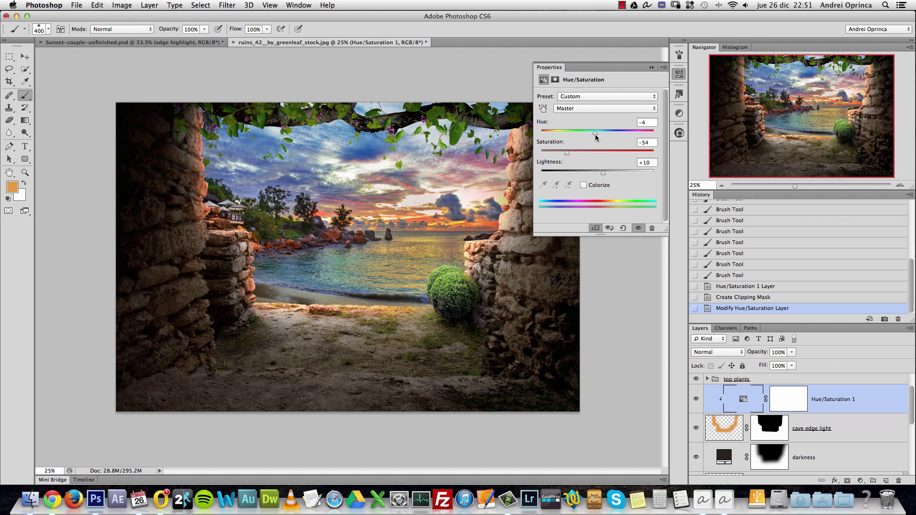
pyautogui.moveTo(595, 137); pyautogui.dragTo(600, 137)
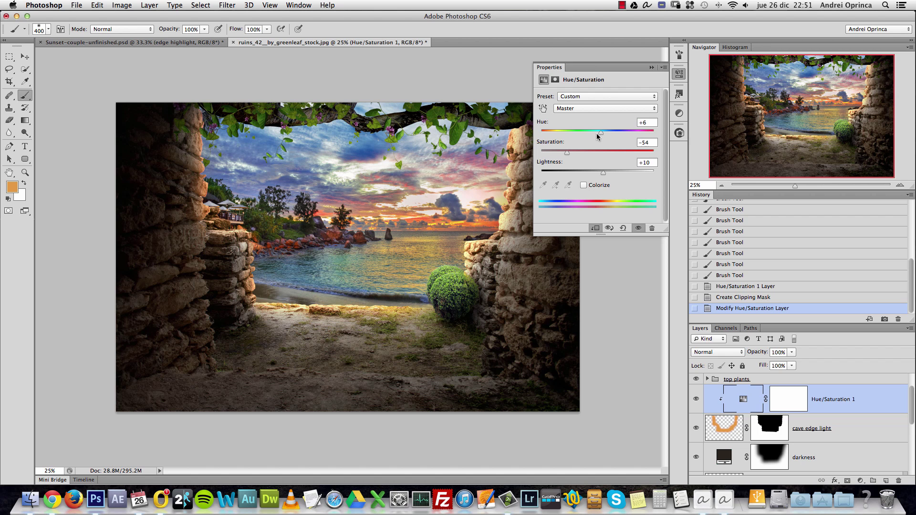
pyautogui.moveTo(608, 175); pyautogui.dragTo(568, 152)
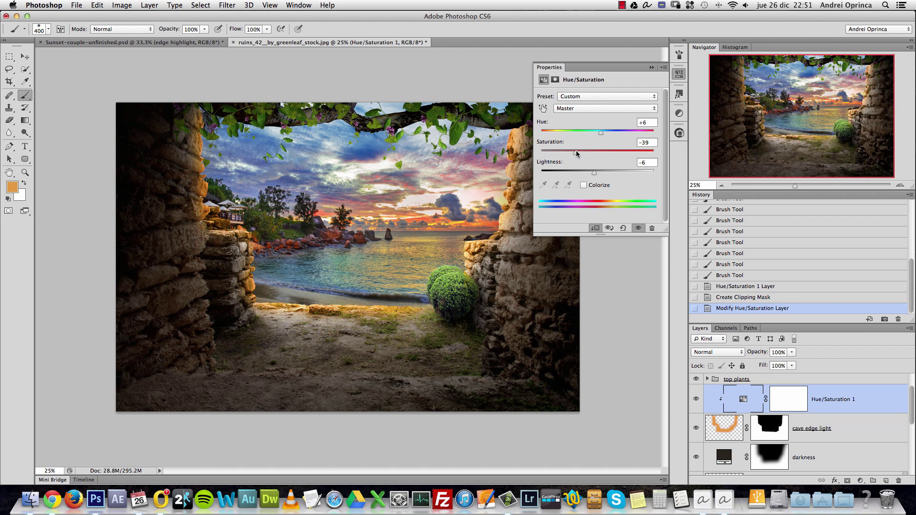
pyautogui.click(652, 67)
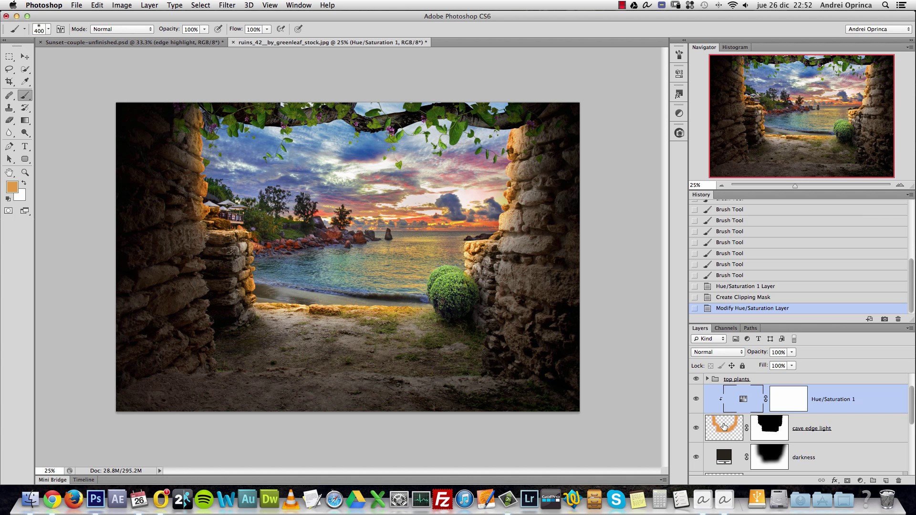
# Step: Set up a small, soft eraser with 51% opacity and 24% flow for the cave edge light layer
pyautogui.click(729, 431)
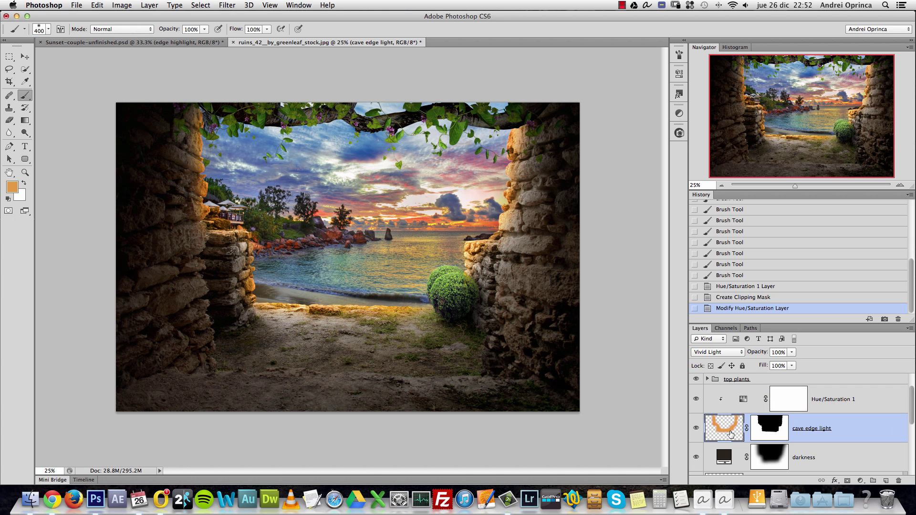
pyautogui.press('e')
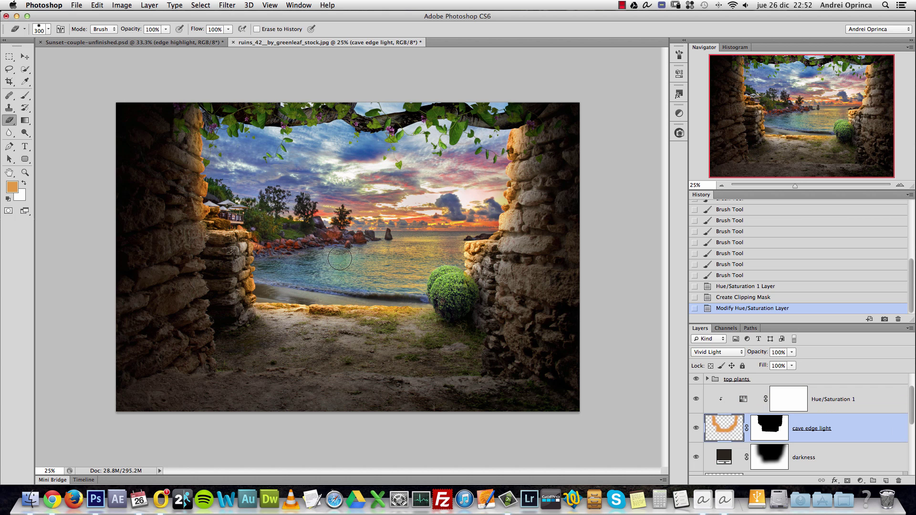
pyautogui.press('5')
pyautogui.press('1')
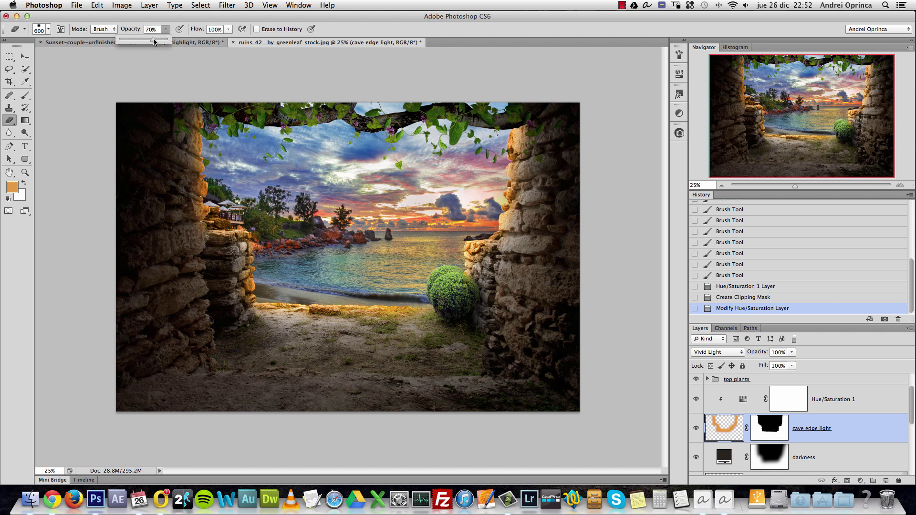
pyautogui.click(231, 29)
pyautogui.moveTo(233, 29); pyautogui.dragTo(206, 41)
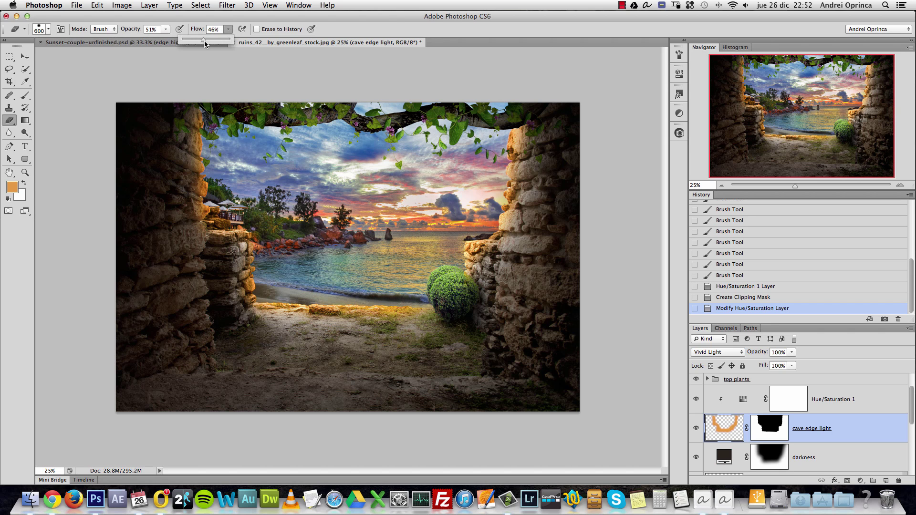
pyautogui.rightClick(196, 176)
pyautogui.moveTo(341, 200); pyautogui.dragTo(331, 198)
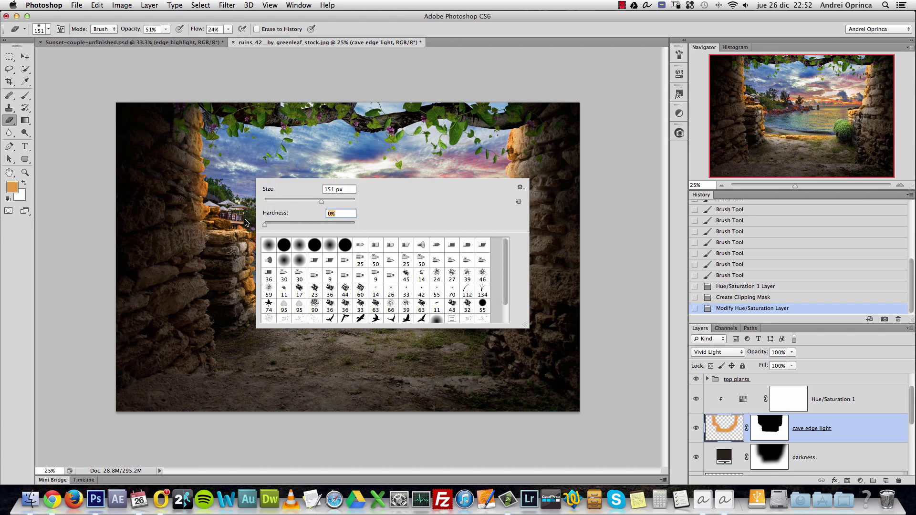
pyautogui.moveTo(320, 202); pyautogui.dragTo(327, 200)
# Step: Softly erase the orange light's inward side along the tall left wall, varying the eraser size between about 150 and 250 px
pyautogui.click(181, 142)
pyautogui.press(']')
pyautogui.press(']')
pyautogui.press(']')
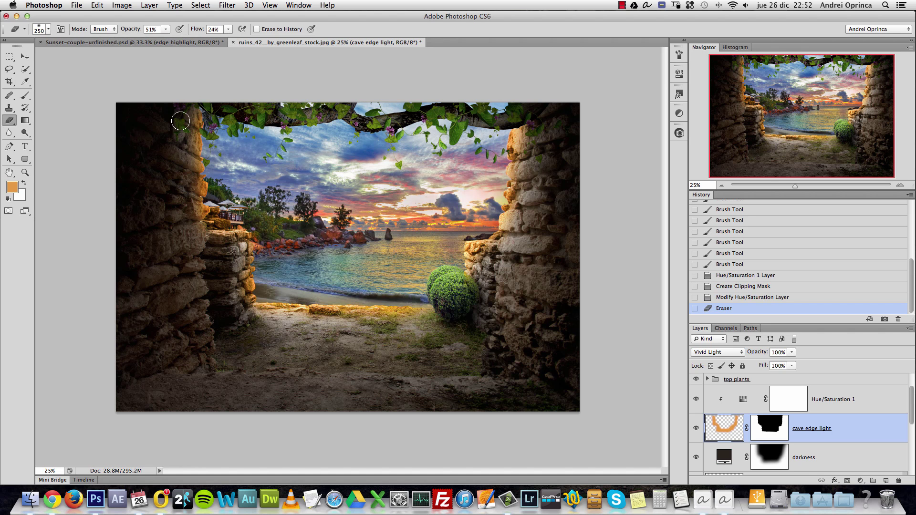
pyautogui.moveTo(181, 116)
pyautogui.mouseDown()
pyautogui.moveTo(184, 156)
pyautogui.moveTo(186, 143)
pyautogui.mouseUp()
pyautogui.moveTo(186, 144); pyautogui.dragTo(204, 225)
pyautogui.press('[')
pyautogui.press('[')
pyautogui.press('[')
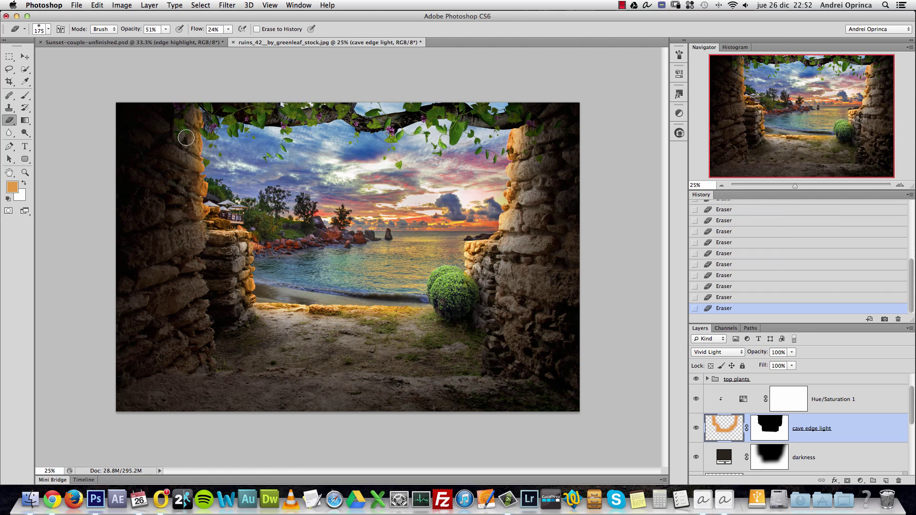
pyautogui.press(']')
pyautogui.press(']')
pyautogui.press('[')
pyautogui.press('[')
pyautogui.press('[')
# Step: Change the clipped Hue/Saturation adjustment to hue +13 and saturation -63
pyautogui.doubleClick(743, 398)
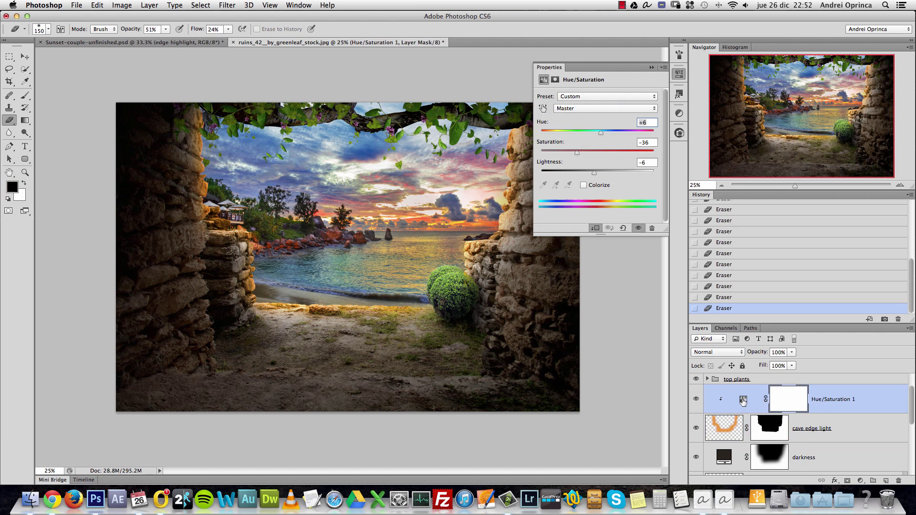
pyautogui.moveTo(600, 135); pyautogui.dragTo(561, 154)
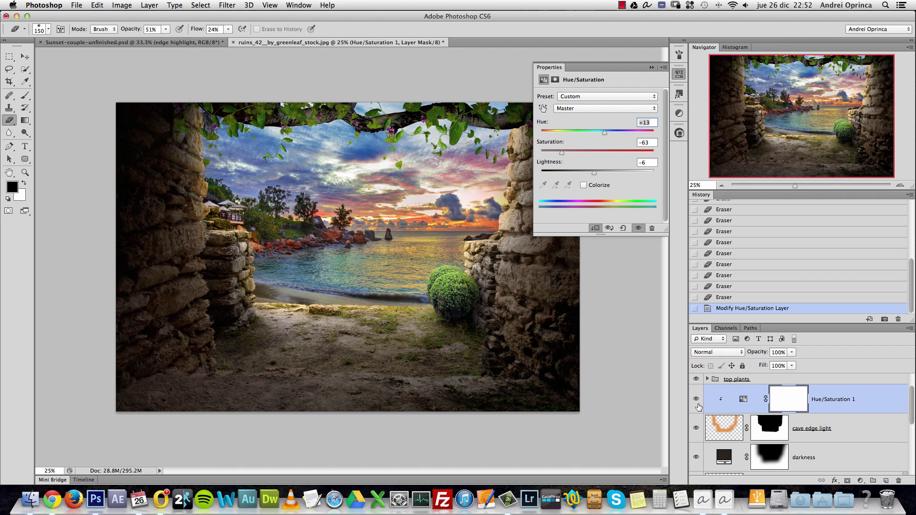
# Step: Set the clipped Hue/Saturation adjustment to saturation -49 and lightness -19, and close its settings
pyautogui.click(697, 403)
pyautogui.click(698, 402)
pyautogui.moveTo(594, 172); pyautogui.dragTo(572, 154)
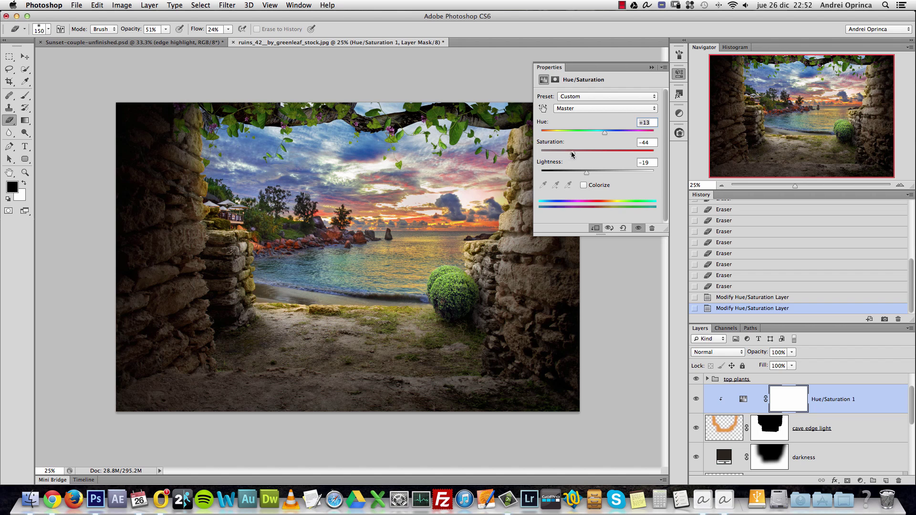
pyautogui.click(652, 67)
# Step: Compare the ruins' edges with and without the Hue/Saturation adjustment and the cave edge light layer
pyautogui.click(697, 400)
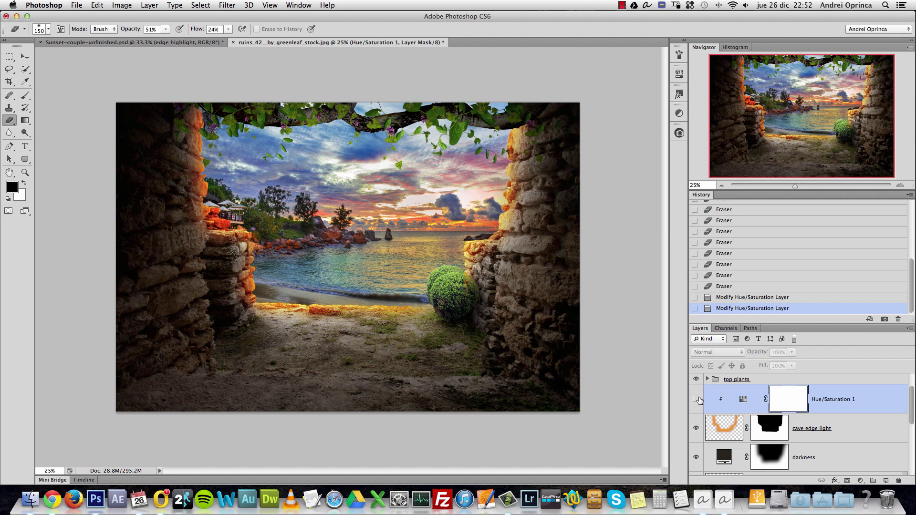
pyautogui.click(697, 400)
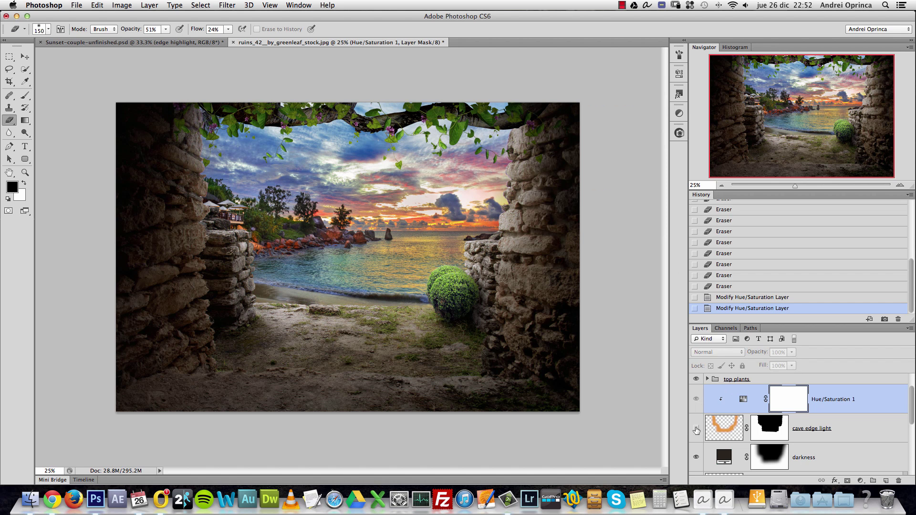
pyautogui.click(696, 429)
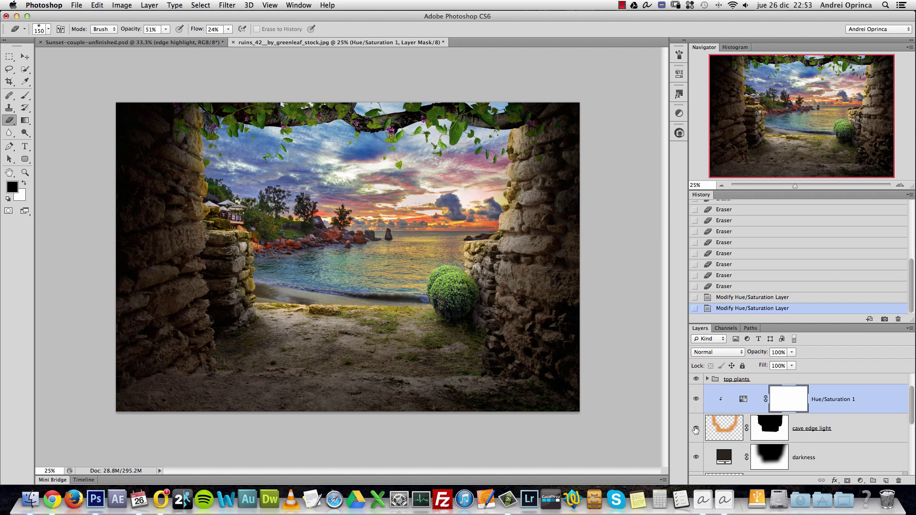
# Step: Set the clipped Hue/Saturation adjustment's saturation to -76 and raise its lightness, and close its settings
pyautogui.doubleClick(744, 399)
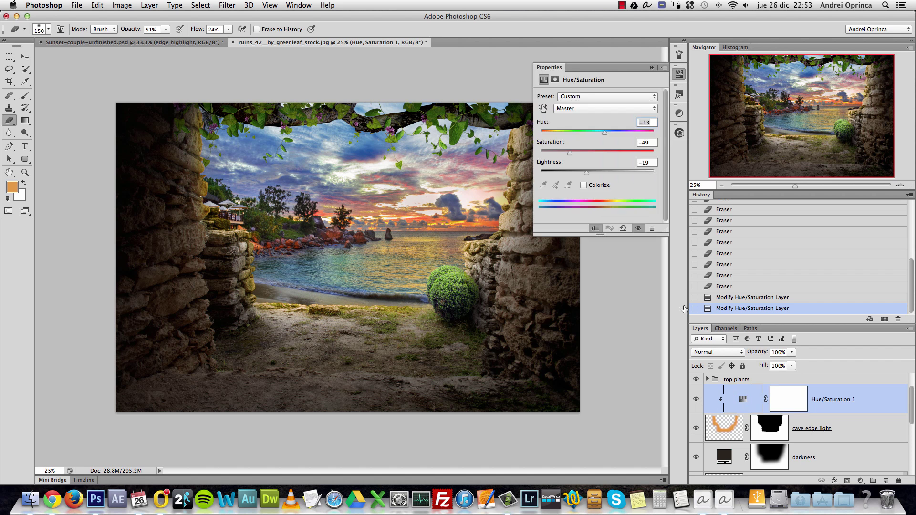
pyautogui.click(561, 153)
pyautogui.moveTo(588, 175); pyautogui.dragTo(593, 174)
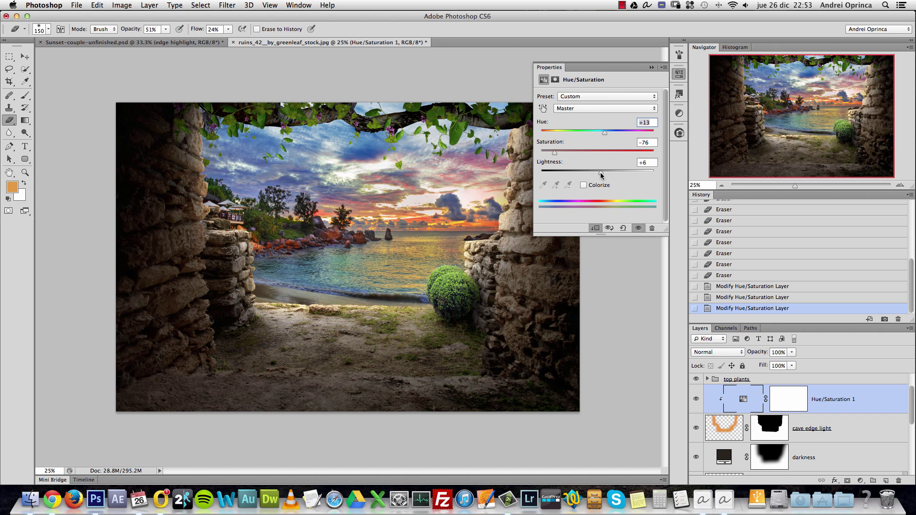
pyautogui.moveTo(592, 175); pyautogui.dragTo(597, 175)
pyautogui.click(652, 68)
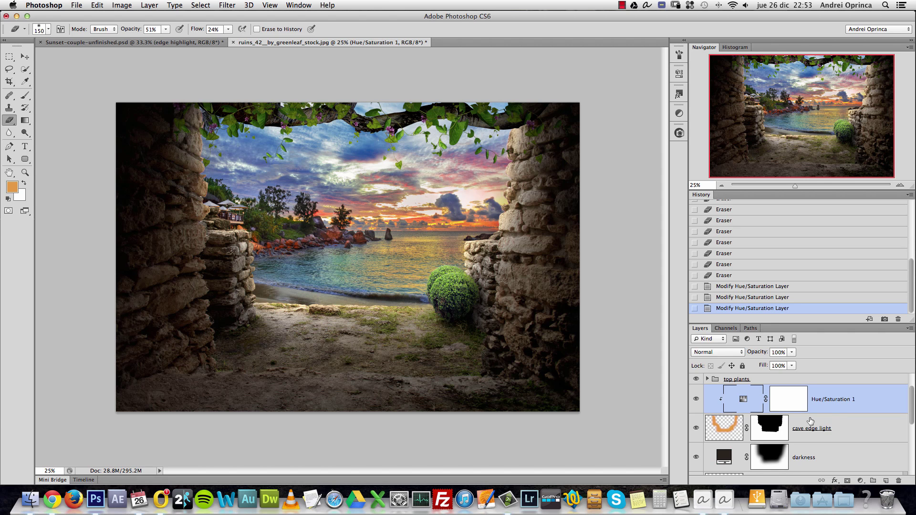
pyautogui.click(539, 190)
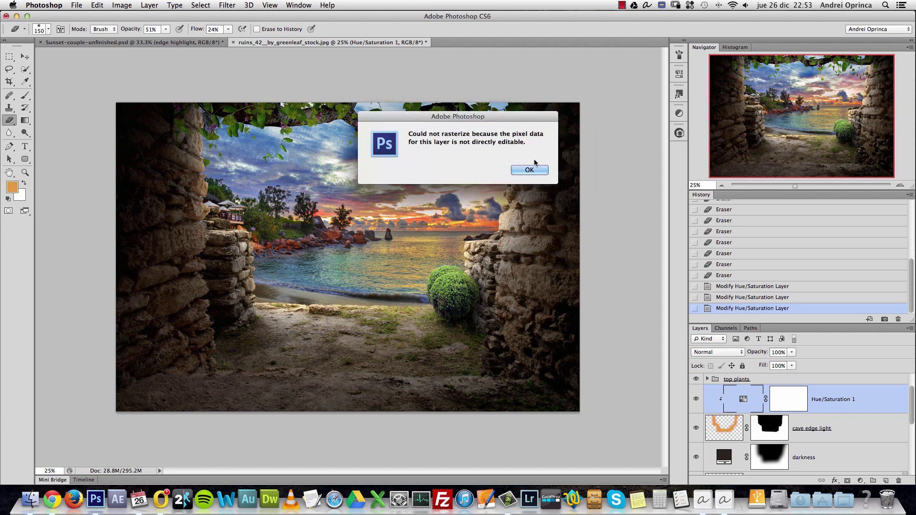
pyautogui.click(525, 172)
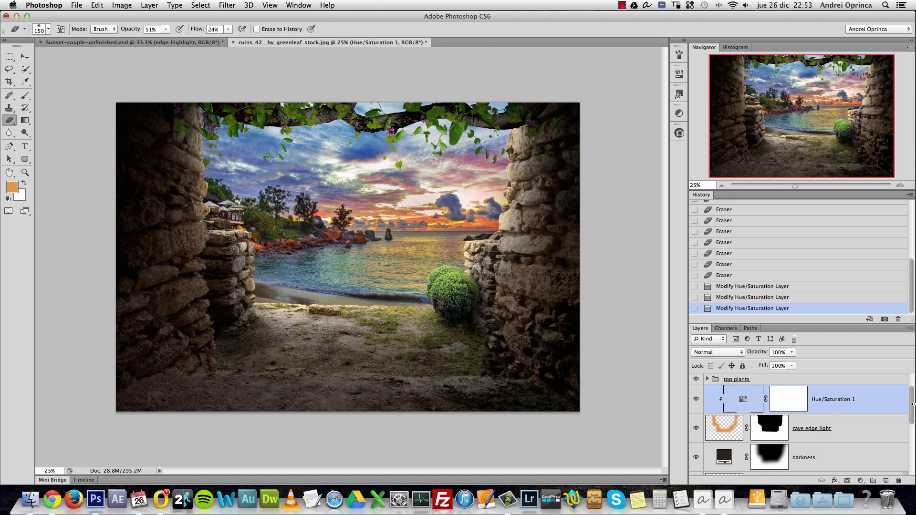
pyautogui.moveTo(912, 404); pyautogui.dragTo(903, 394)
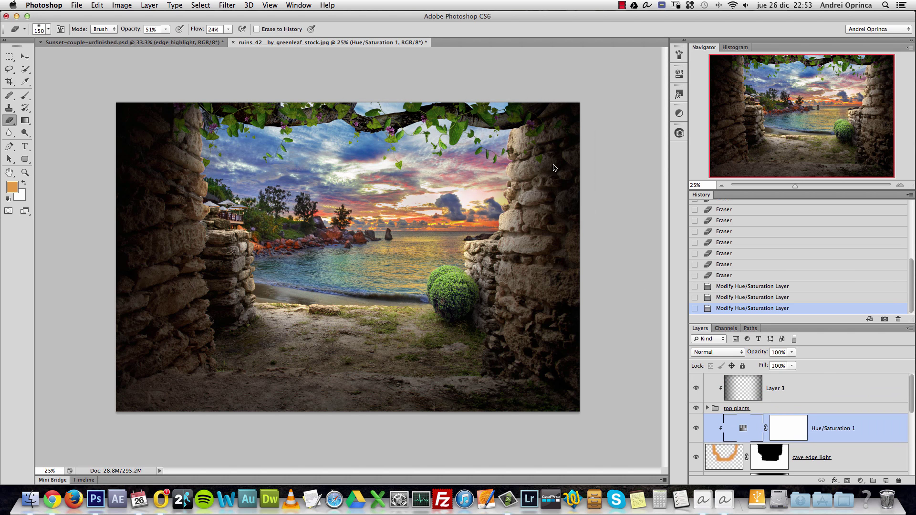
# Step: Open the couple photo Depositphotos_6019240_original.jpg and set up the Pen tool in Path mode
pyautogui.press('super+o')
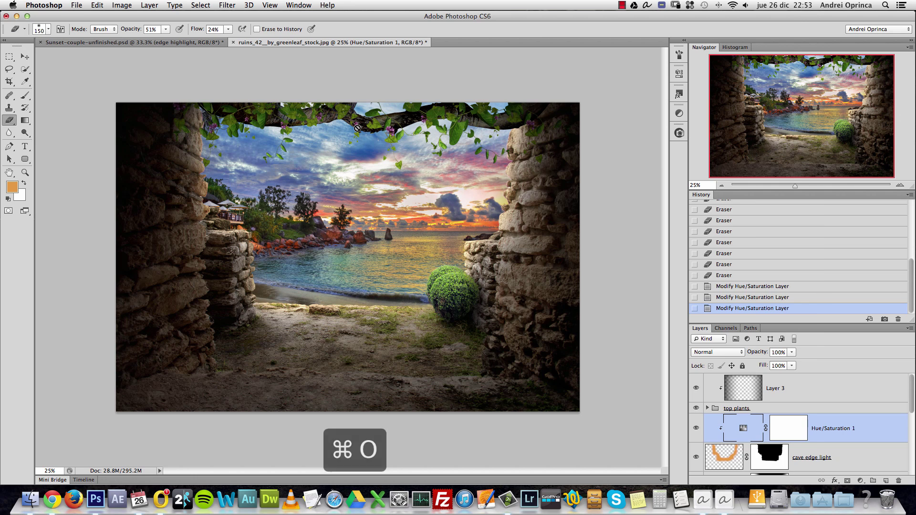
pyautogui.click(491, 88)
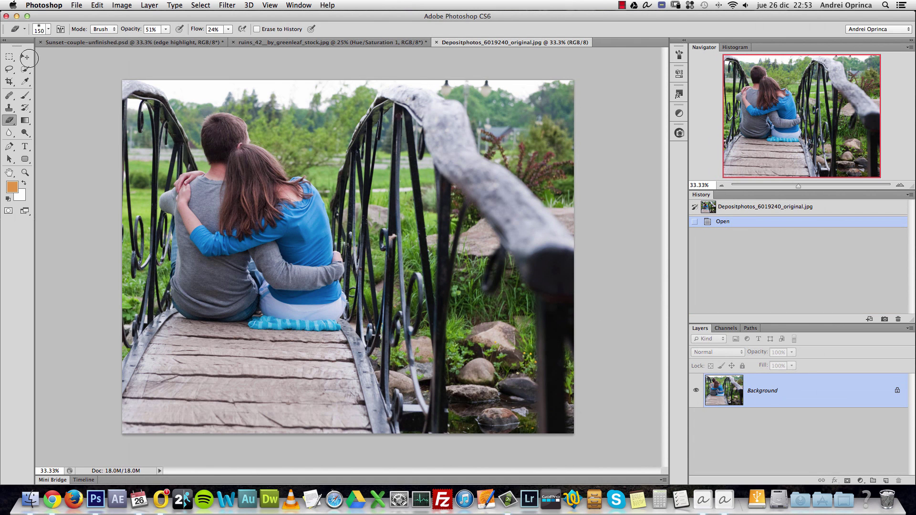
pyautogui.click(27, 57)
pyautogui.keyDown('super'); pyautogui.click(277, 184); pyautogui.keyUp('super')
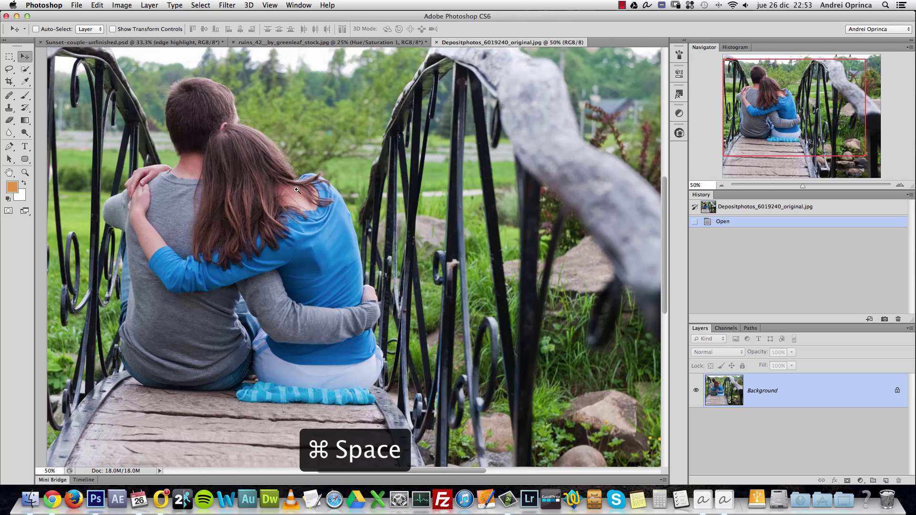
pyautogui.keyDown('super'); pyautogui.click(297, 190); pyautogui.keyUp('super')
pyautogui.moveTo(369, 286); pyautogui.dragTo(436, 211)
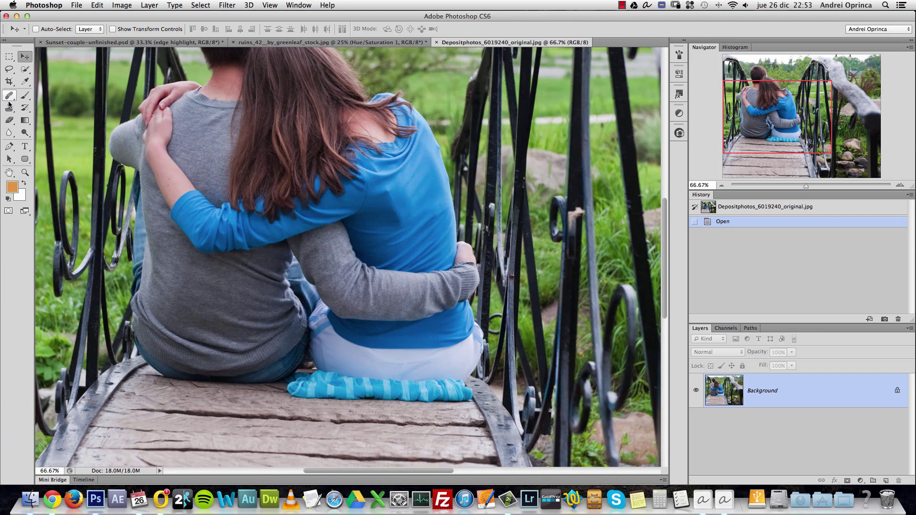
pyautogui.moveTo(9, 146); pyautogui.dragTo(43, 149)
pyautogui.press('super+1')
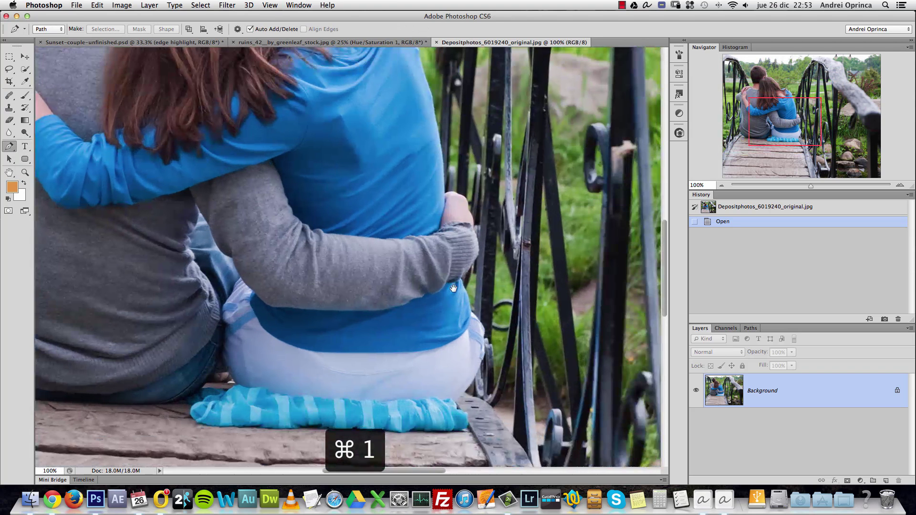
pyautogui.click(54, 29)
pyautogui.click(51, 31)
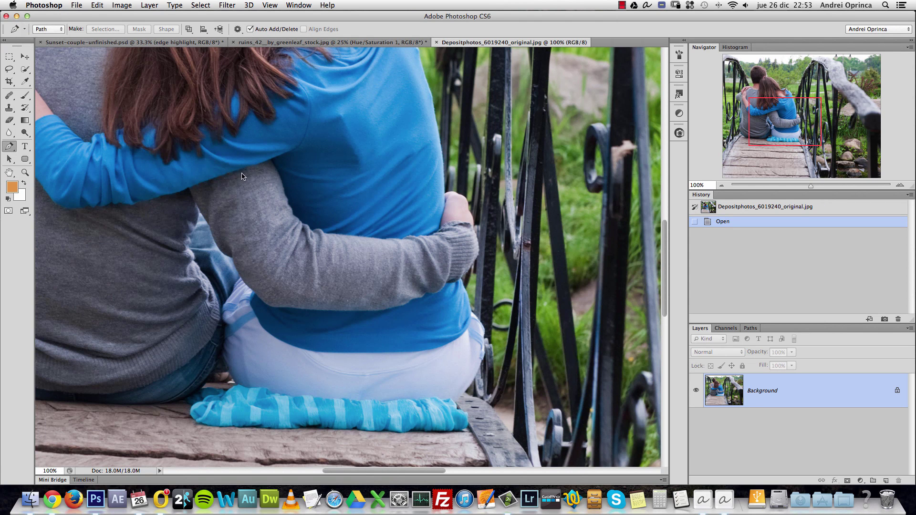
# Step: Start a pen path at the man's left hip and trace his side up to the underside of his arm
pyautogui.hscroll(-10, 258, 346)
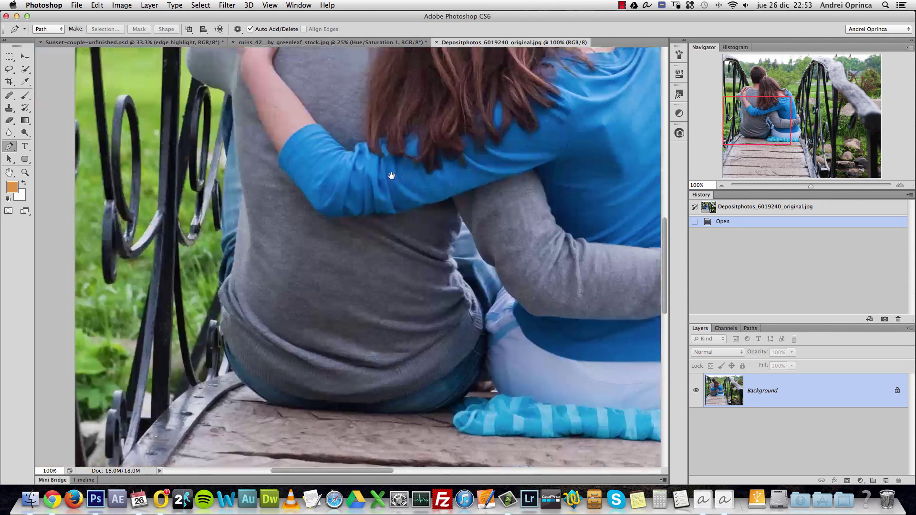
pyautogui.click(224, 364)
pyautogui.click(220, 341)
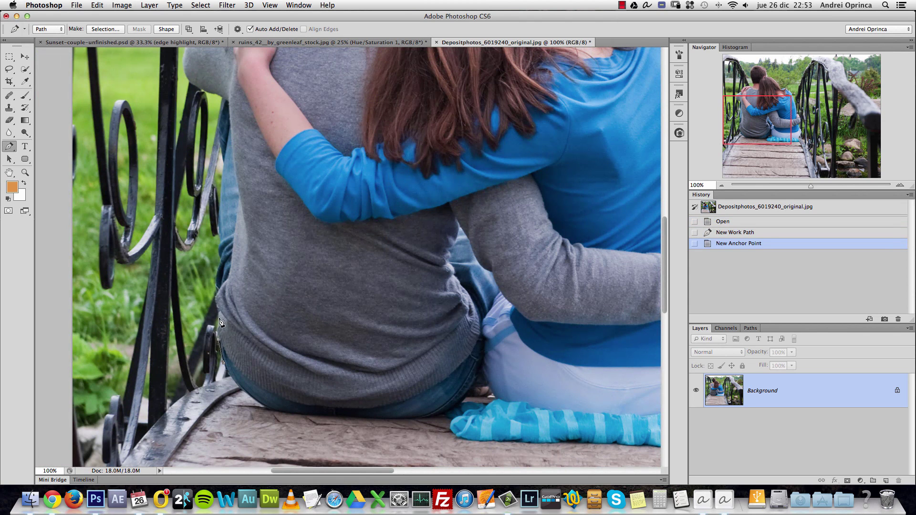
pyautogui.click(218, 328)
pyautogui.click(217, 316)
pyautogui.click(217, 305)
pyautogui.click(220, 296)
pyautogui.click(218, 286)
pyautogui.click(217, 277)
pyautogui.click(219, 265)
pyautogui.click(220, 253)
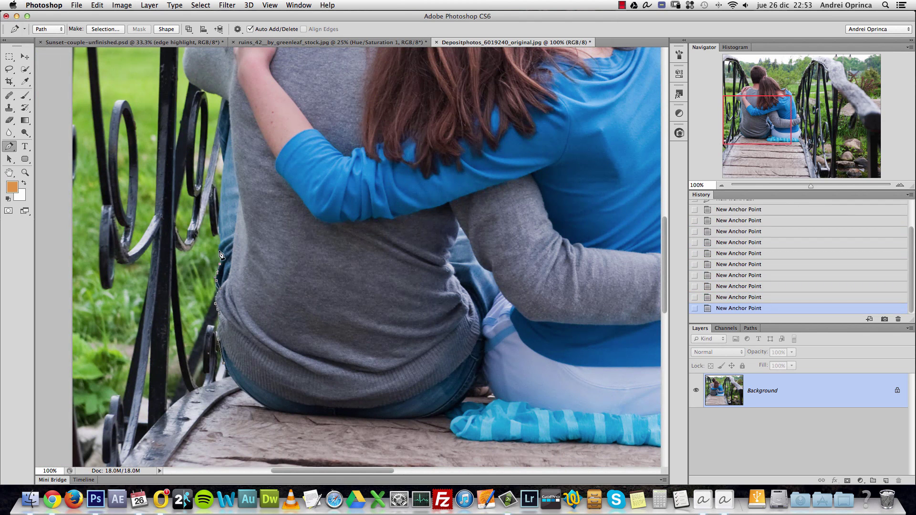
pyautogui.click(222, 238)
pyautogui.click(222, 225)
pyautogui.click(224, 211)
pyautogui.click(225, 191)
pyautogui.click(225, 141)
pyautogui.click(211, 93)
# Step: Continue the pen path around the man's elbow, upper arm and the hands on his shoulder up to his neck
pyautogui.scroll(10, 211, 93)
pyautogui.hscroll(-6, 210, 93)
pyautogui.click(270, 219)
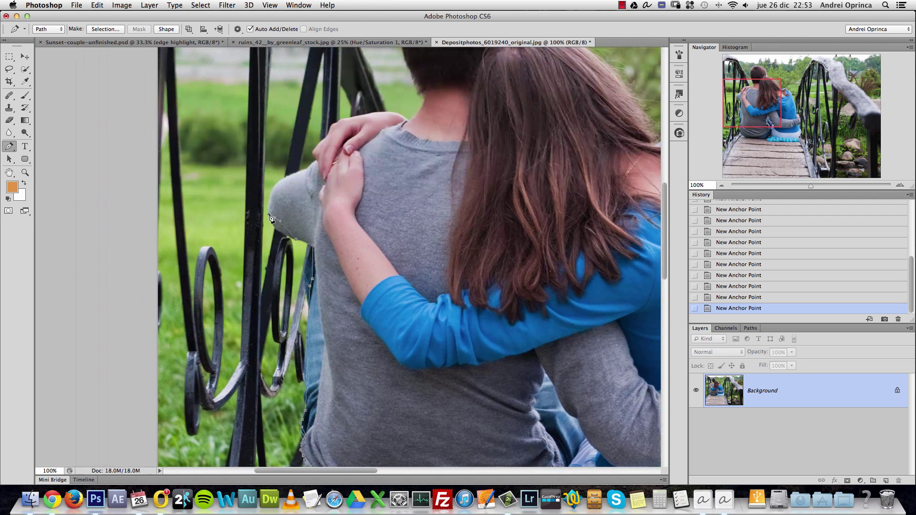
pyautogui.click(270, 214)
pyautogui.click(279, 183)
pyautogui.click(285, 177)
pyautogui.click(292, 175)
pyautogui.click(301, 171)
pyautogui.click(308, 167)
pyautogui.click(314, 164)
pyautogui.click(314, 165)
pyautogui.click(313, 159)
pyautogui.click(315, 153)
pyautogui.click(319, 147)
pyautogui.click(323, 143)
pyautogui.click(328, 135)
pyautogui.click(332, 129)
pyautogui.click(336, 123)
pyautogui.click(343, 119)
pyautogui.click(380, 112)
pyautogui.click(393, 113)
pyautogui.click(402, 118)
pyautogui.click(412, 116)
pyautogui.click(422, 105)
# Step: Trace the pen path loosely around the man's head, leaving a margin of background around his hair
pyautogui.moveTo(420, 88); pyautogui.dragTo(389, 192)
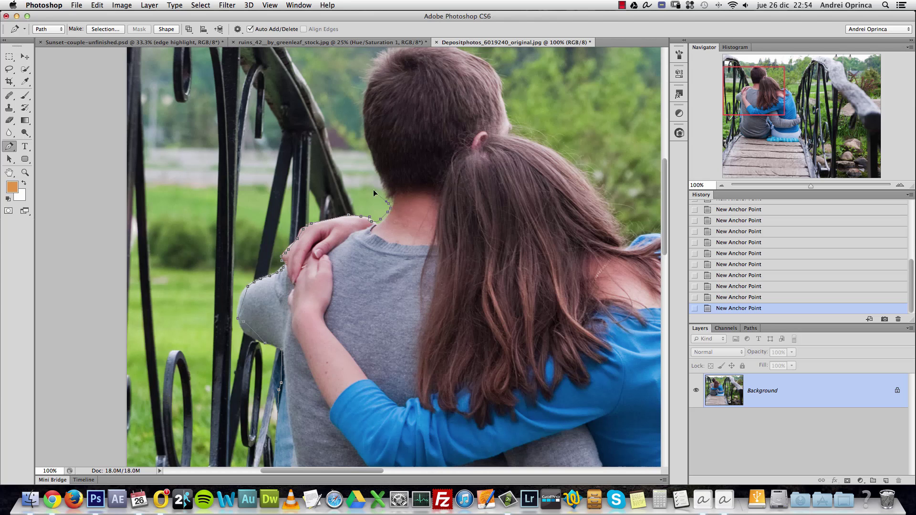
pyautogui.click(375, 192)
pyautogui.click(366, 179)
pyautogui.click(360, 157)
pyautogui.click(358, 79)
pyautogui.moveTo(381, 65); pyautogui.dragTo(375, 161)
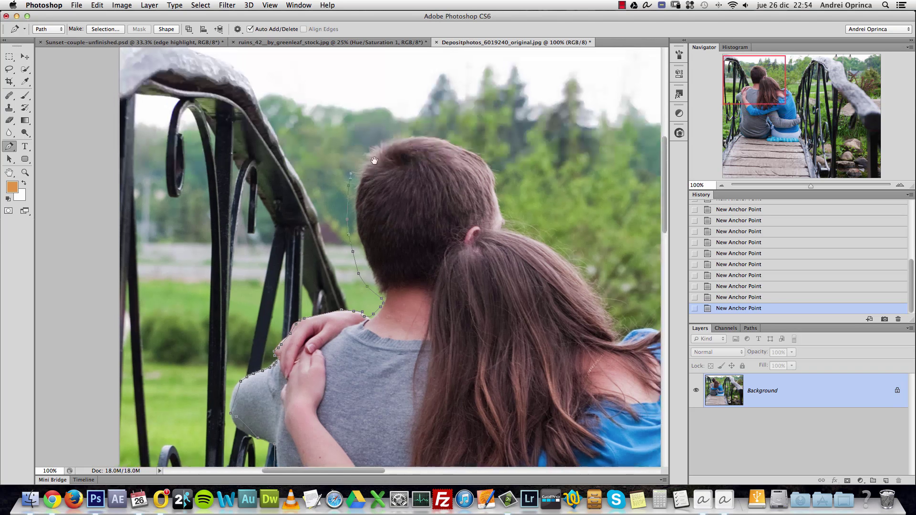
pyautogui.click(438, 129)
pyautogui.click(462, 132)
pyautogui.click(476, 137)
pyautogui.click(501, 216)
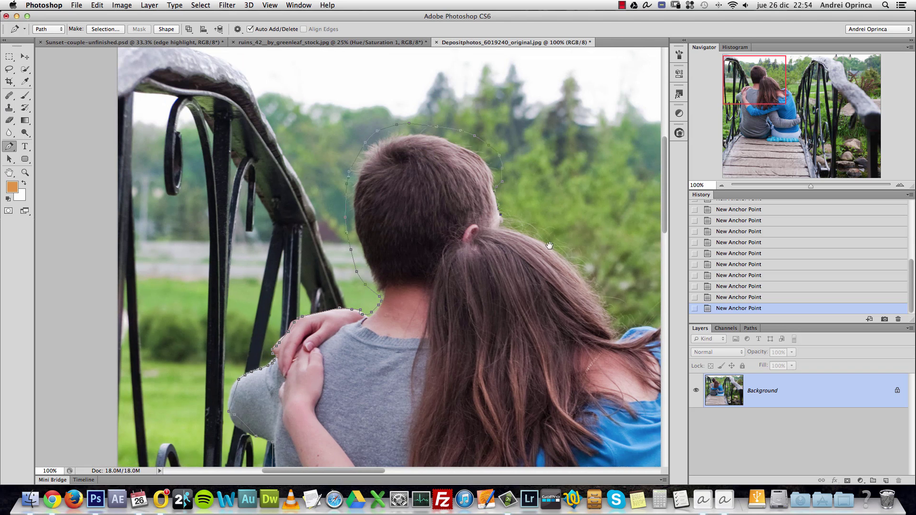
# Step: Continue the pen path with curved segments along the woman's hair to her shoulder
pyautogui.moveTo(531, 238); pyautogui.dragTo(478, 169)
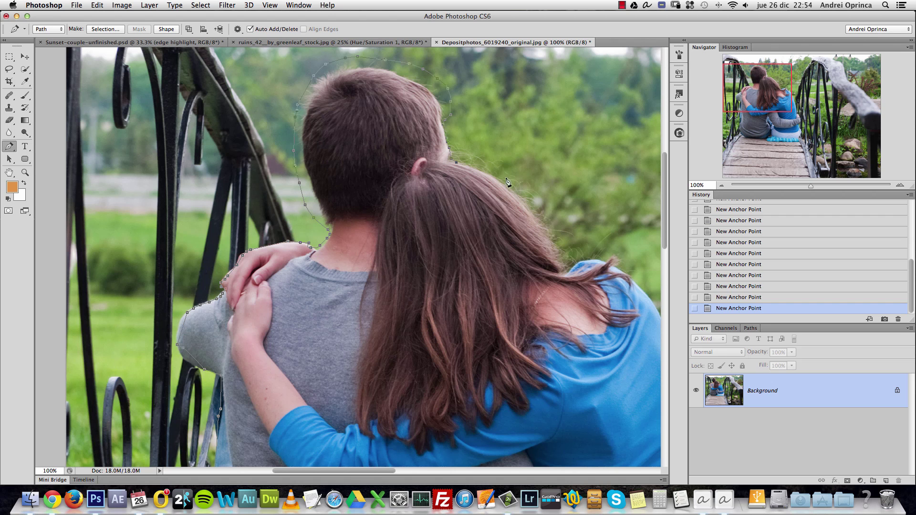
pyautogui.moveTo(523, 202)
pyautogui.mouseDown()
pyautogui.moveTo(561, 252)
pyautogui.moveTo(560, 222)
pyautogui.moveTo(523, 200)
pyautogui.mouseUp()
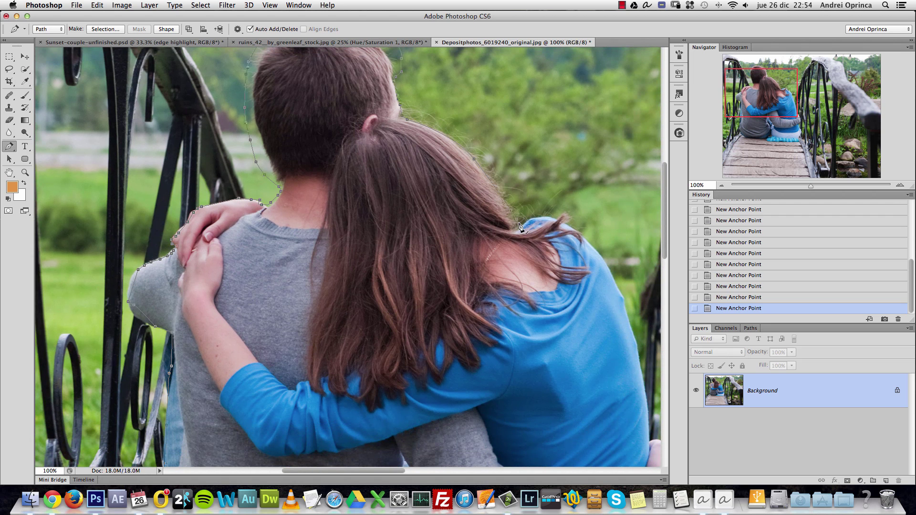
pyautogui.click(550, 220)
pyautogui.moveTo(563, 225); pyautogui.dragTo(575, 233)
# Step: Trace the pen path down the woman's back and around the man's hand, sleeve and her hip to the seat
pyautogui.moveTo(641, 377); pyautogui.dragTo(563, 200)
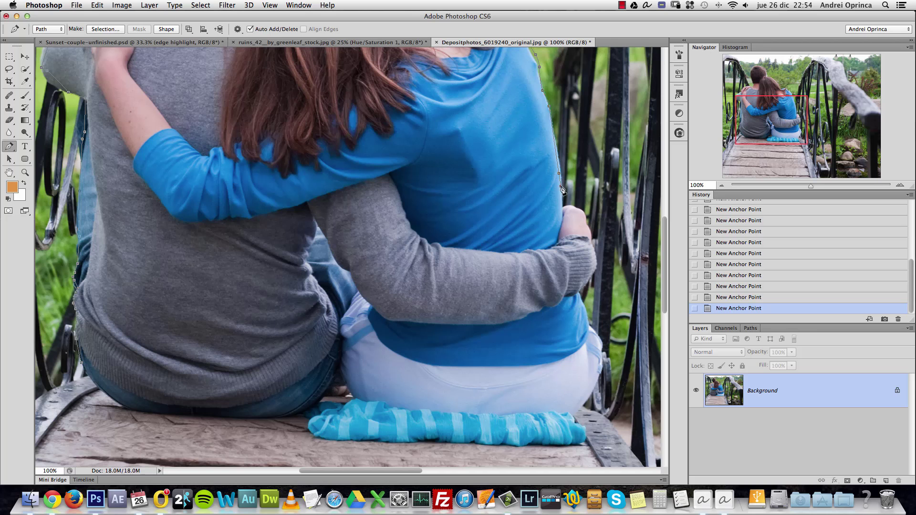
pyautogui.click(590, 237)
pyautogui.click(592, 246)
pyautogui.click(592, 253)
pyautogui.click(596, 262)
pyautogui.click(603, 350)
pyautogui.click(601, 360)
pyautogui.click(599, 371)
pyautogui.click(597, 376)
pyautogui.click(592, 387)
pyautogui.click(583, 409)
pyautogui.click(568, 417)
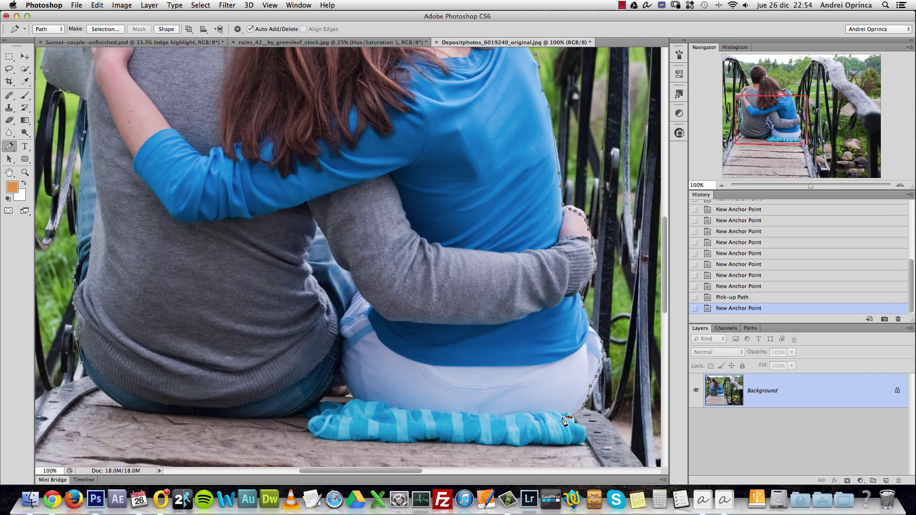
# Step: Trace the couple's lower edge above the striped cloth and along the man's jeans, and close the path at its starting point
pyautogui.moveTo(467, 419); pyautogui.dragTo(438, 418)
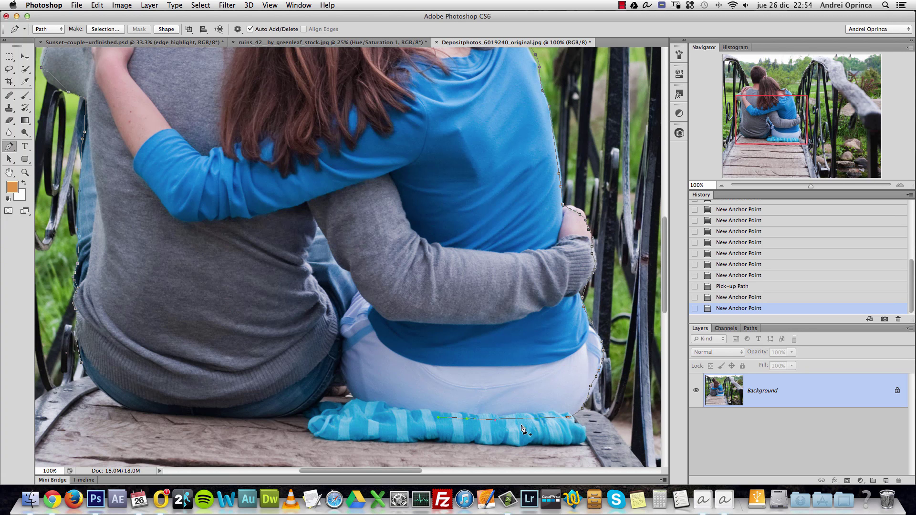
pyautogui.click(367, 411)
pyautogui.click(353, 399)
pyautogui.click(342, 396)
pyautogui.click(329, 393)
pyautogui.click(320, 401)
pyautogui.moveTo(205, 419); pyautogui.dragTo(120, 405)
pyautogui.click(82, 364)
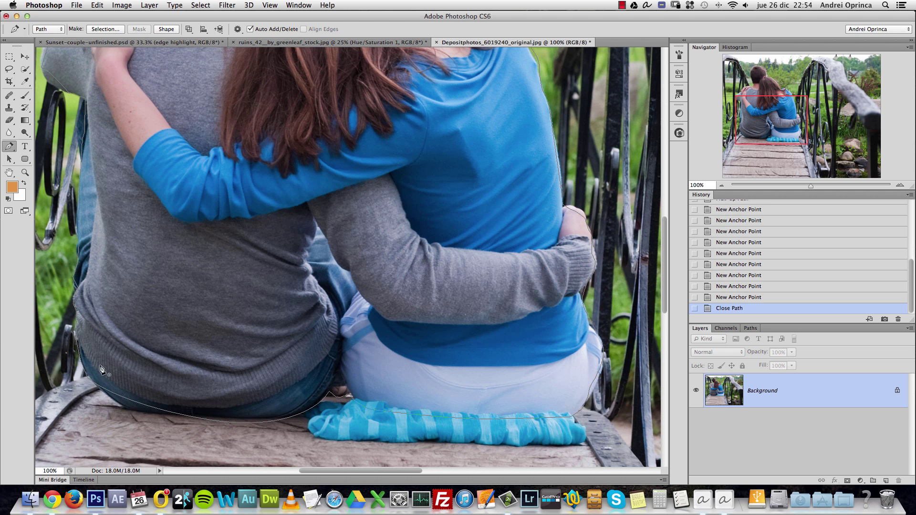
# Step: Convert the closed path around the couple into a selection and use it to add a layer mask to the photo layer
pyautogui.keyDown('alt'); pyautogui.click(241, 318); pyautogui.keyUp('alt')
pyautogui.keyDown('alt'); pyautogui.click(242, 318); pyautogui.keyUp('alt')
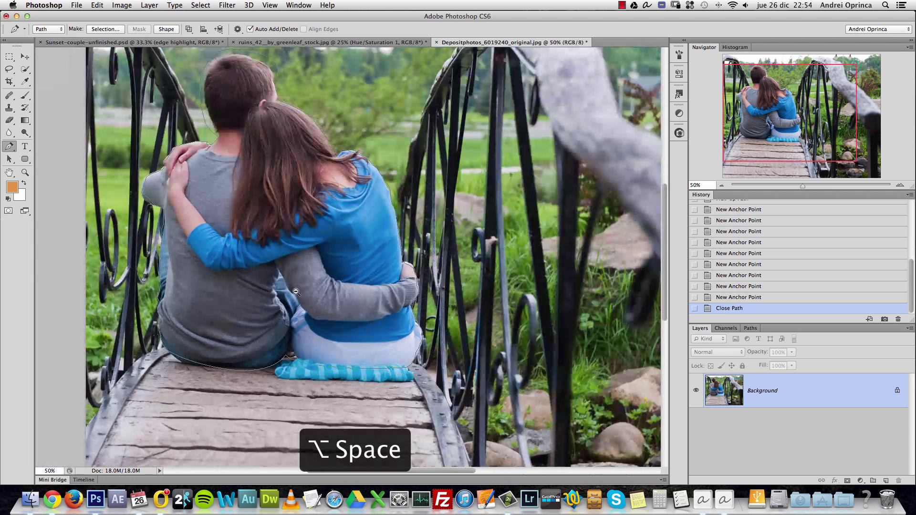
pyautogui.scroll(3, 356, 185)
pyautogui.rightClick(365, 183)
pyautogui.click(415, 228)
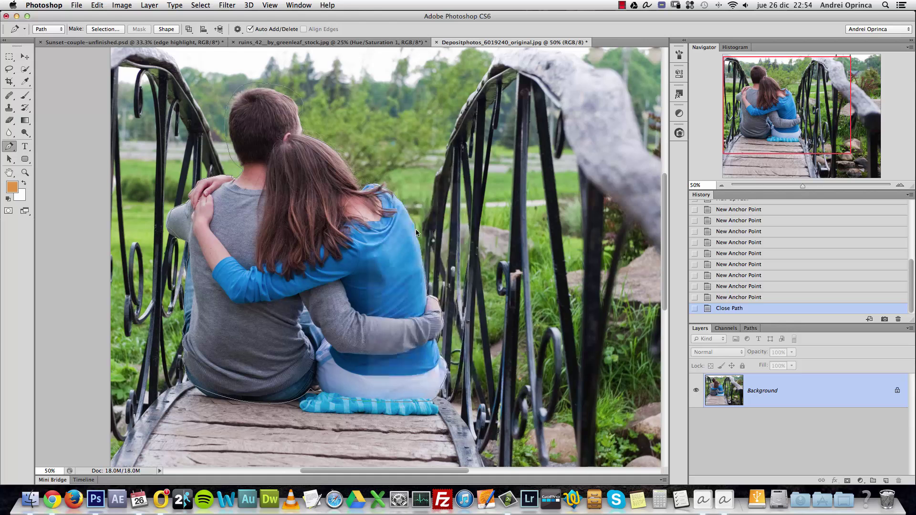
pyautogui.click(591, 84)
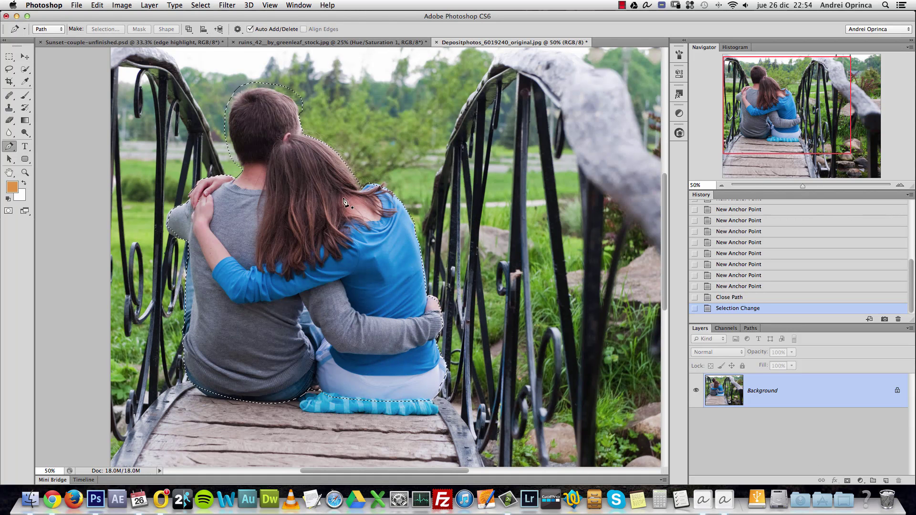
pyautogui.click(847, 481)
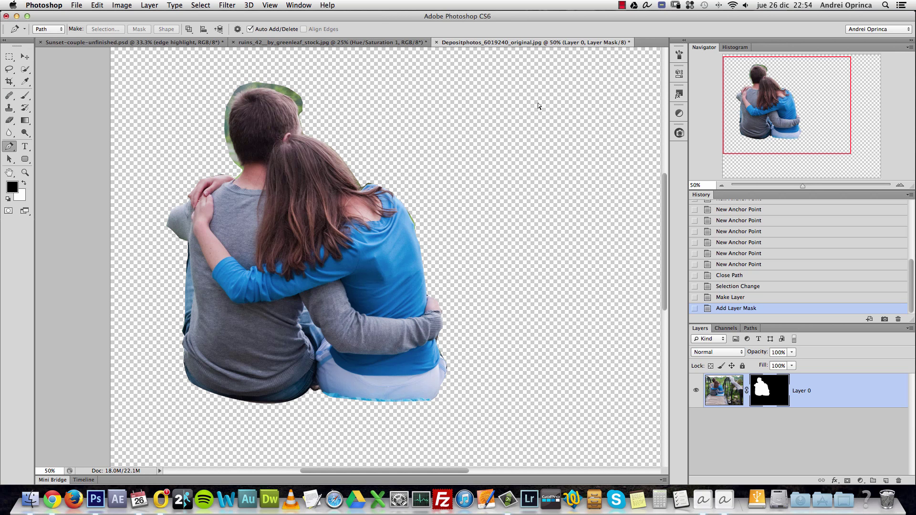
# Step: Close the couple photo without saving its changes
pyautogui.press('super+w')
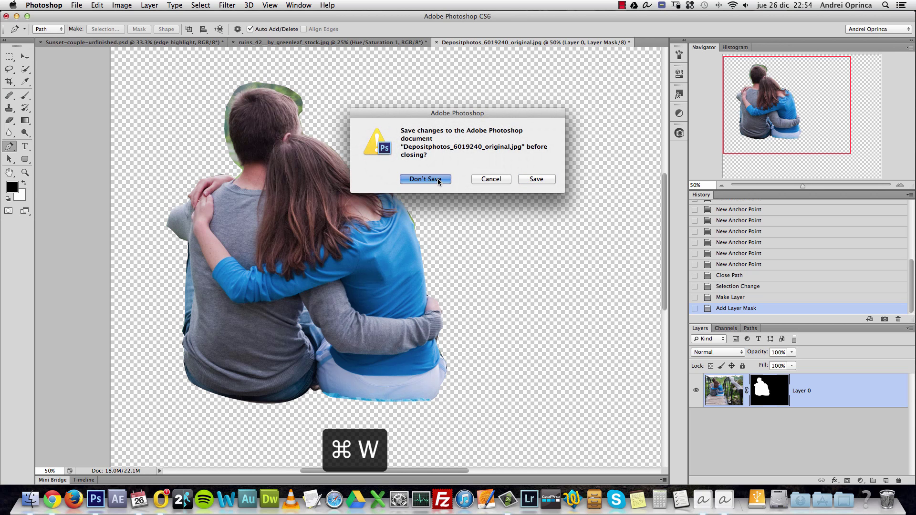
pyautogui.click(439, 180)
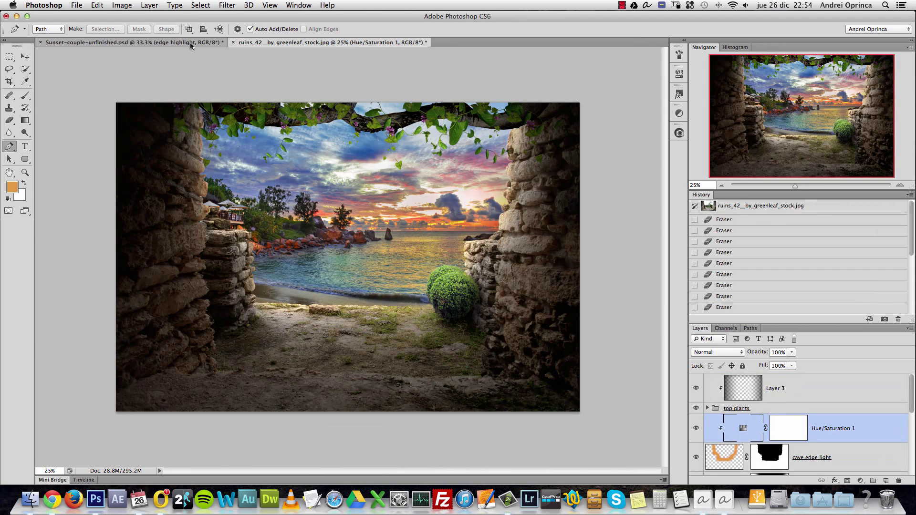
# Step: In the Sunset-couple-unfinished.psd document, select the couple layer and hide all other layers
pyautogui.click(190, 43)
pyautogui.press('v')
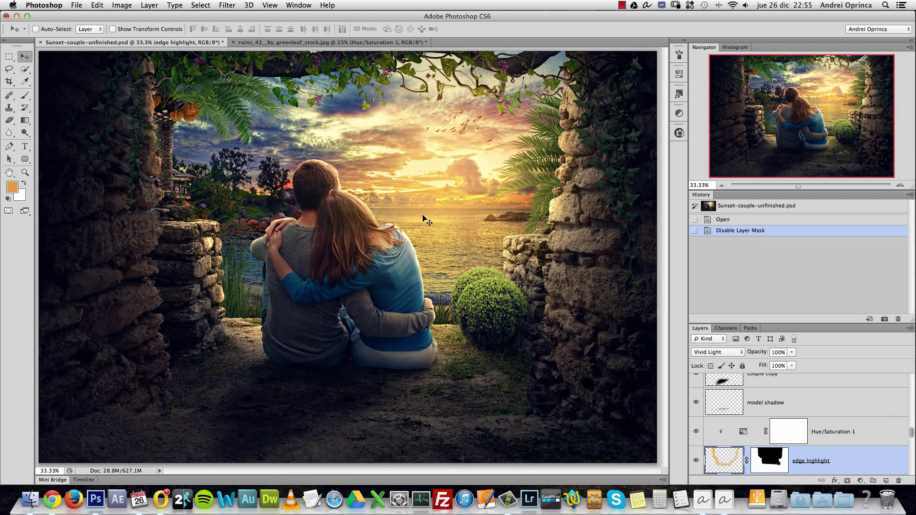
pyautogui.keyDown('super'); pyautogui.click(488, 305); pyautogui.keyUp('super')
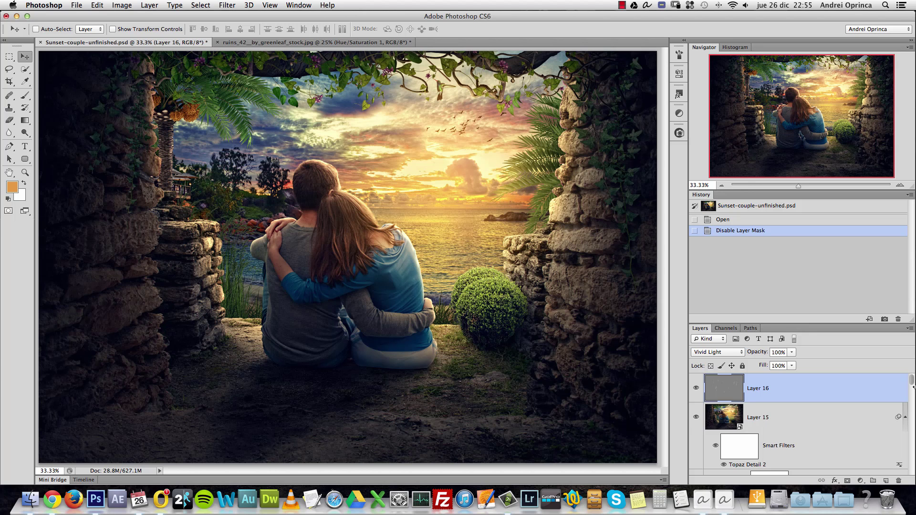
pyautogui.moveTo(912, 381); pyautogui.dragTo(910, 428)
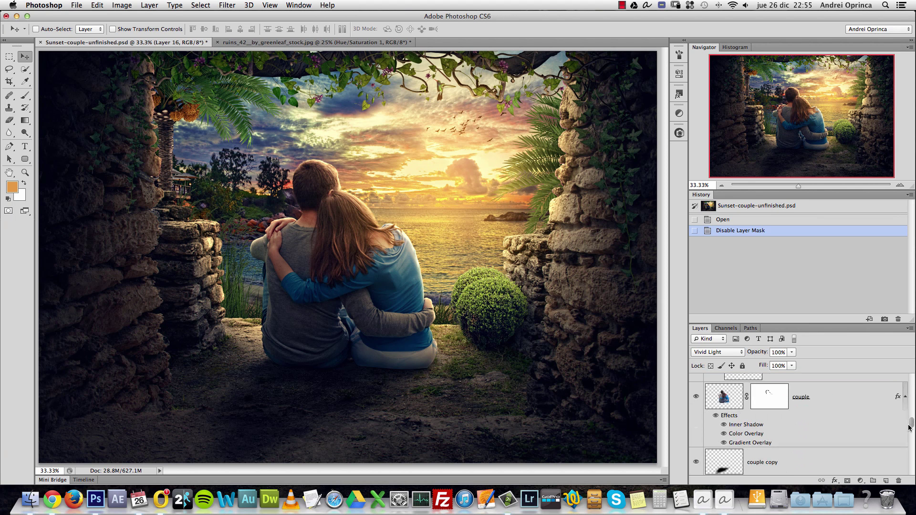
pyautogui.click(847, 395)
pyautogui.keyDown('alt'); pyautogui.click(696, 397); pyautogui.keyUp('alt')
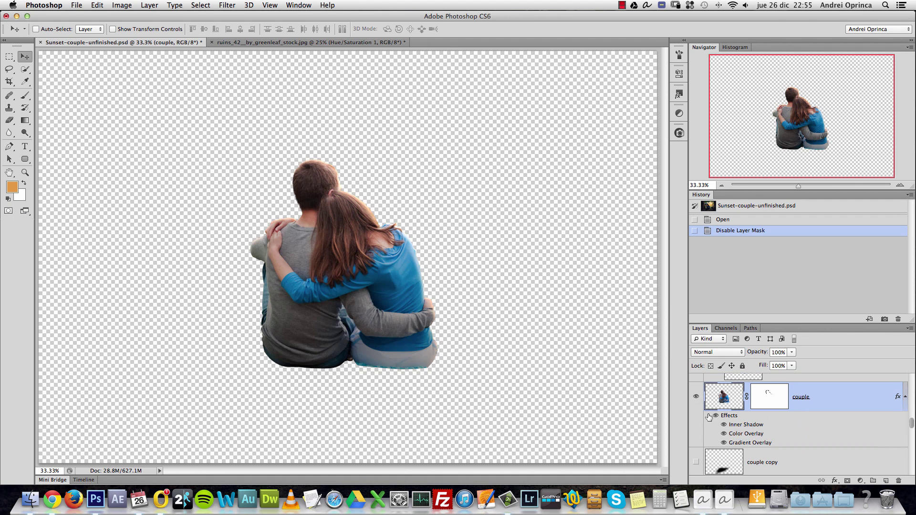
# Step: Inspect the couple layer's mask, delete it without applying it, and clear the layer's effects
pyautogui.keyDown('alt'); pyautogui.click(763, 407); pyautogui.keyUp('alt')
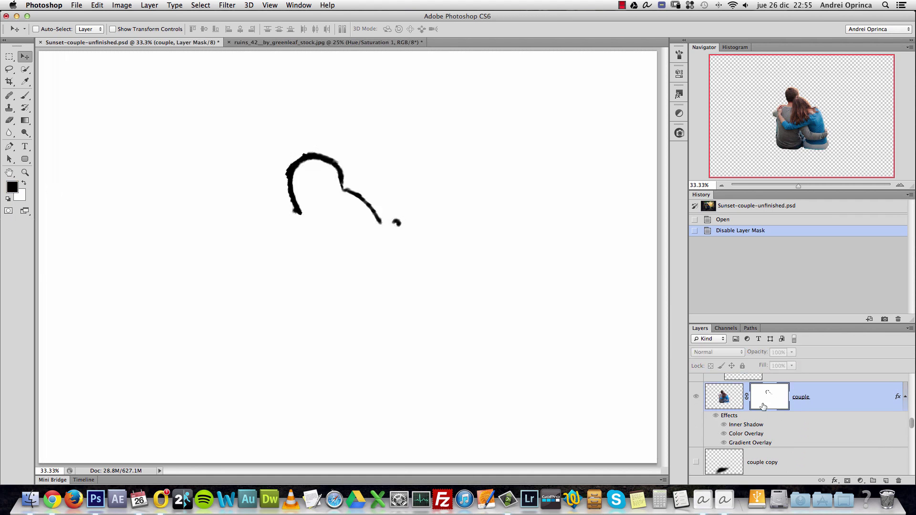
pyautogui.keyDown('alt'); pyautogui.click(766, 407); pyautogui.keyUp('alt')
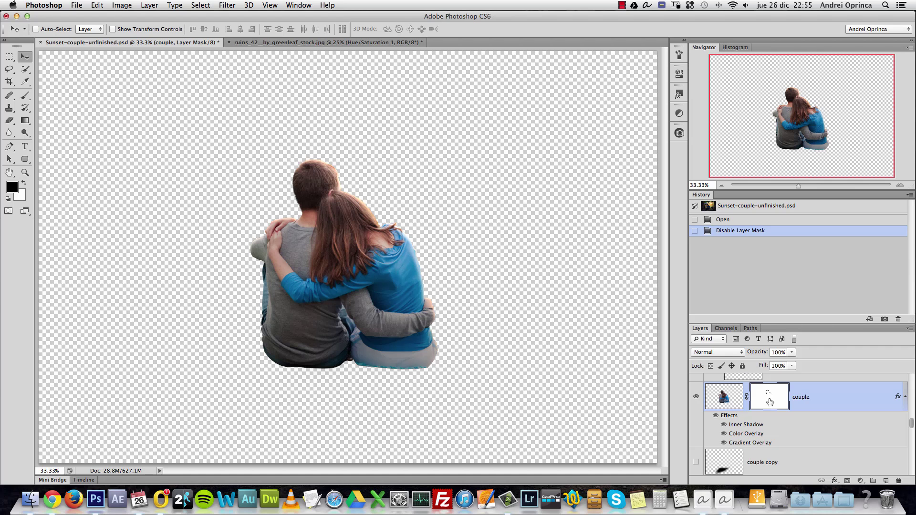
pyautogui.keyDown('shift'); pyautogui.click(770, 403); pyautogui.keyUp('shift')
pyautogui.moveTo(778, 405); pyautogui.dragTo(898, 481)
pyautogui.click(433, 174)
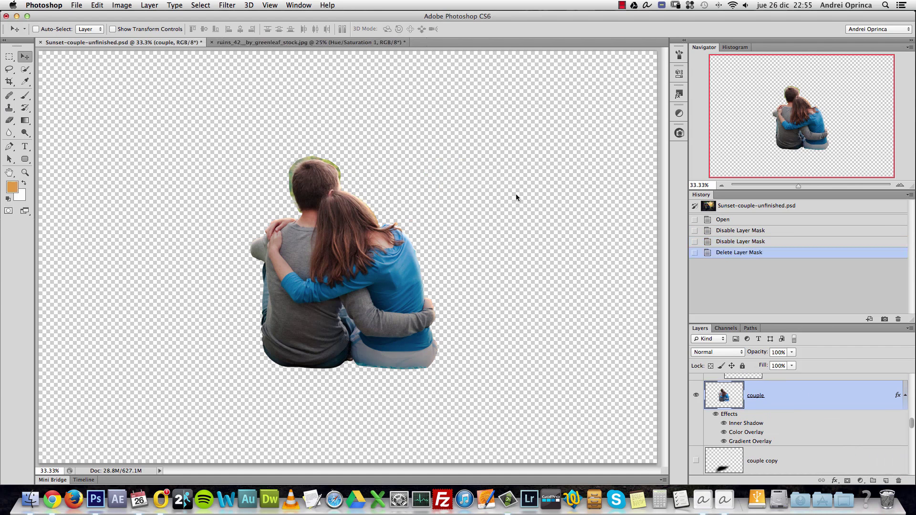
pyautogui.moveTo(899, 396); pyautogui.dragTo(899, 481)
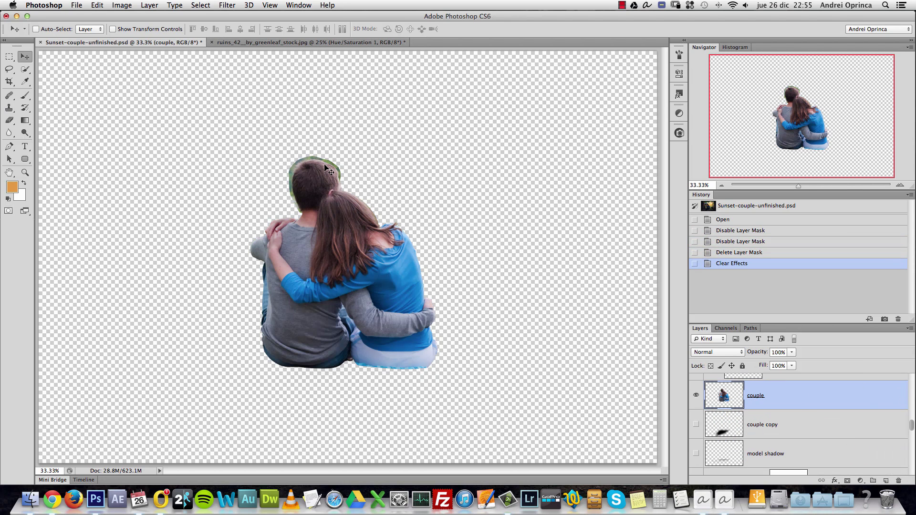
# Step: Copy the couple layer into the ruins_42__by_greenleaf_stock.jpg document and place it in the opening between the stone walls
pyautogui.moveTo(329, 171); pyautogui.dragTo(361, 221)
pyautogui.moveTo(389, 253); pyautogui.dragTo(381, 269)
pyautogui.press('super+1')
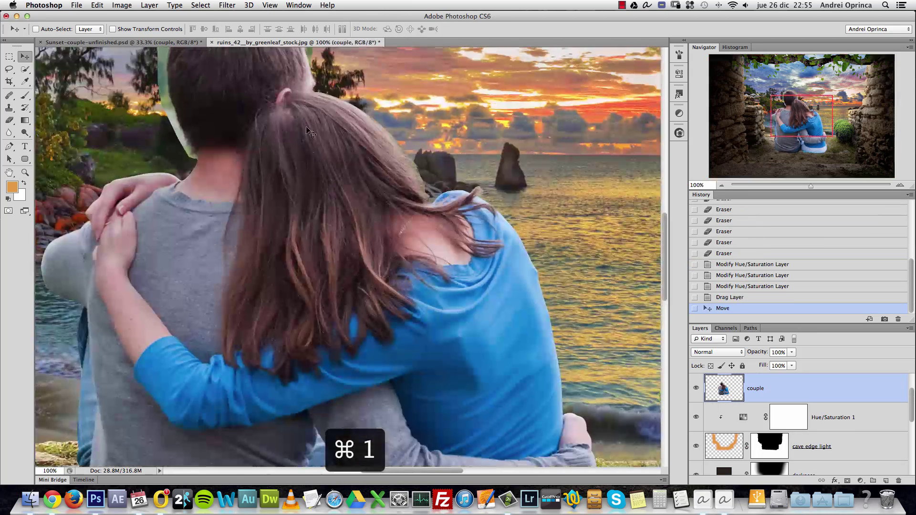
pyautogui.moveTo(309, 131); pyautogui.dragTo(375, 199)
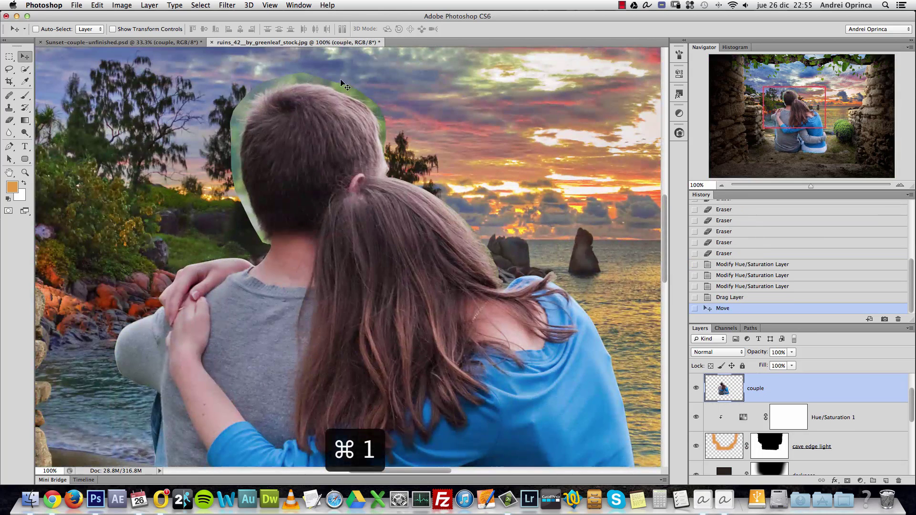
pyautogui.moveTo(420, 248); pyautogui.dragTo(435, 265)
pyautogui.scroll(-10, 434, 266)
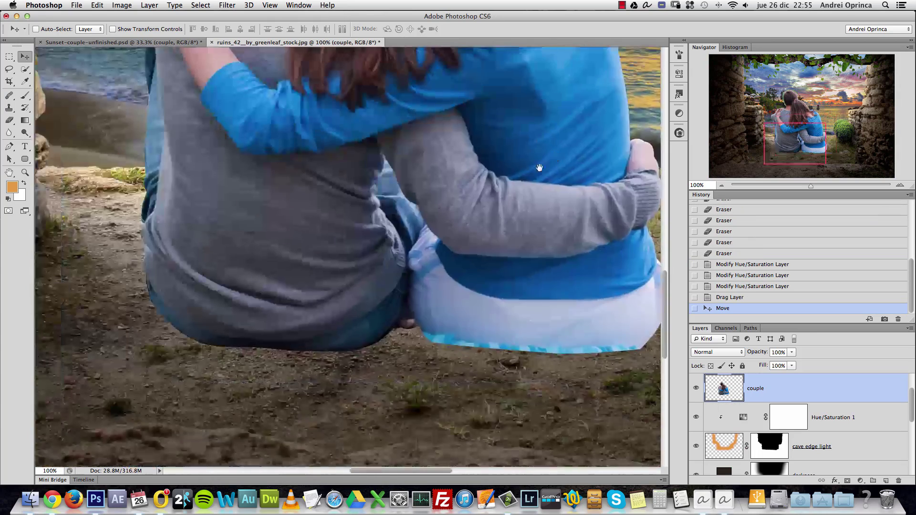
pyautogui.keyDown('alt'); pyautogui.click(426, 337); pyautogui.keyUp('alt')
pyautogui.keyDown('alt'); pyautogui.click(430, 330); pyautogui.keyUp('alt')
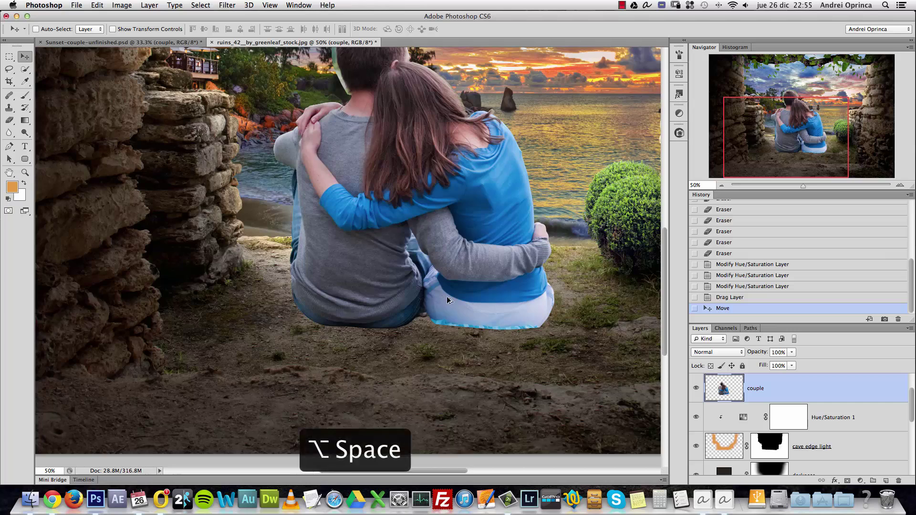
# Step: Nudge the couple slightly to the left on the sandy ground
pyautogui.keyDown('alt'); pyautogui.click(448, 300); pyautogui.keyUp('alt')
pyautogui.moveTo(379, 296); pyautogui.dragTo(355, 298)
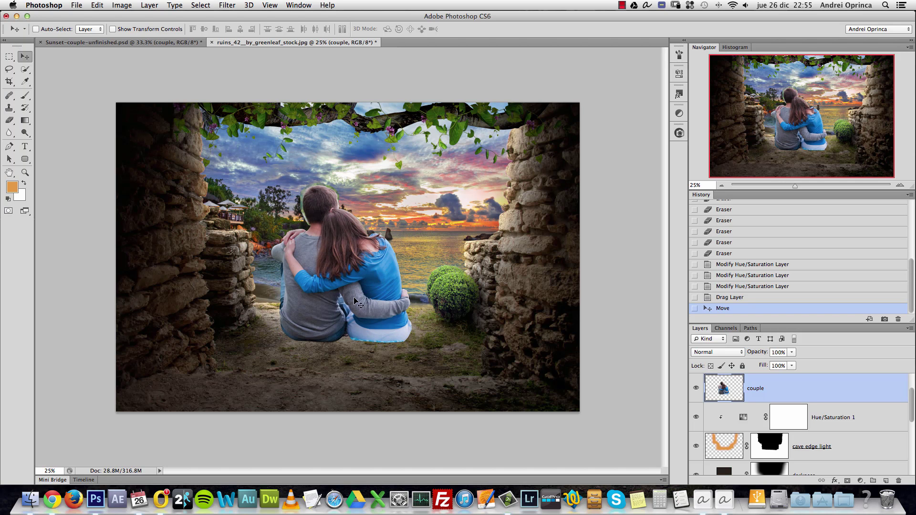
pyautogui.moveTo(352, 342); pyautogui.dragTo(352, 342)
pyautogui.press('super+space')
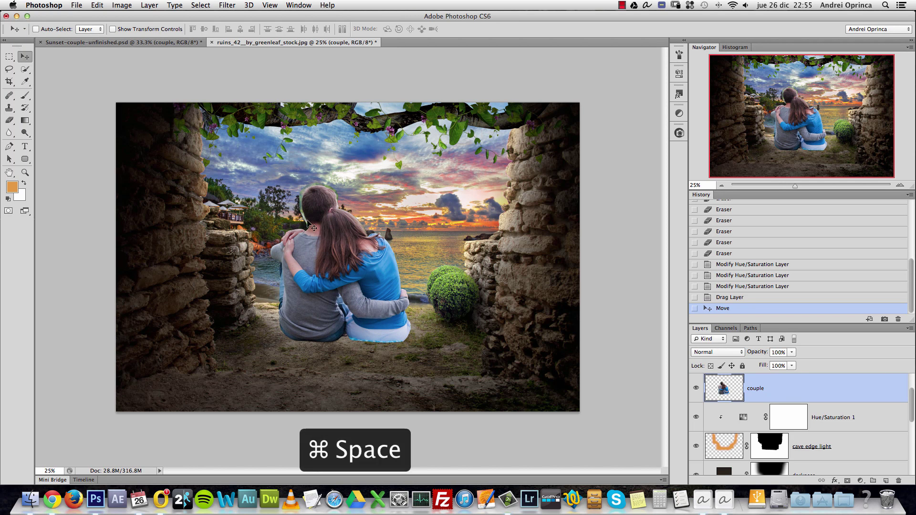
# Step: Add an empty white layer mask to the couple layer beneath the top plants group
pyautogui.press('super+1')
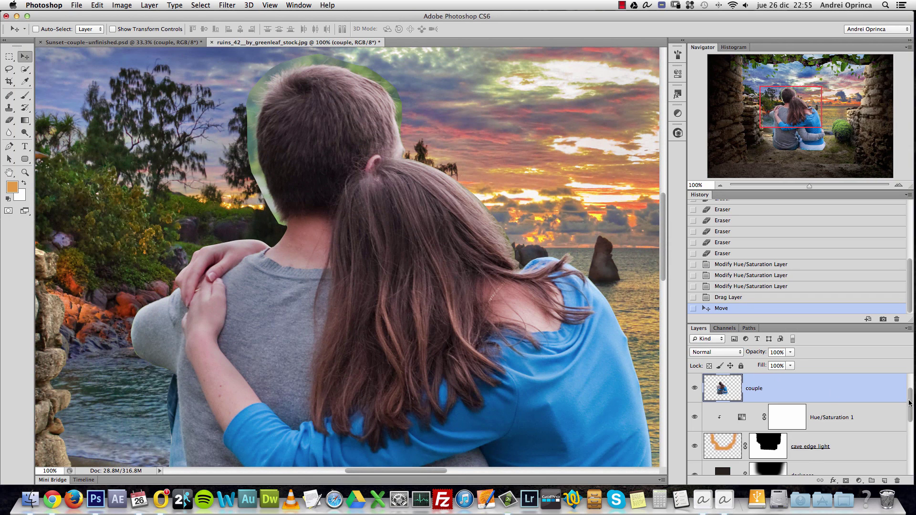
pyautogui.moveTo(913, 396); pyautogui.dragTo(913, 385)
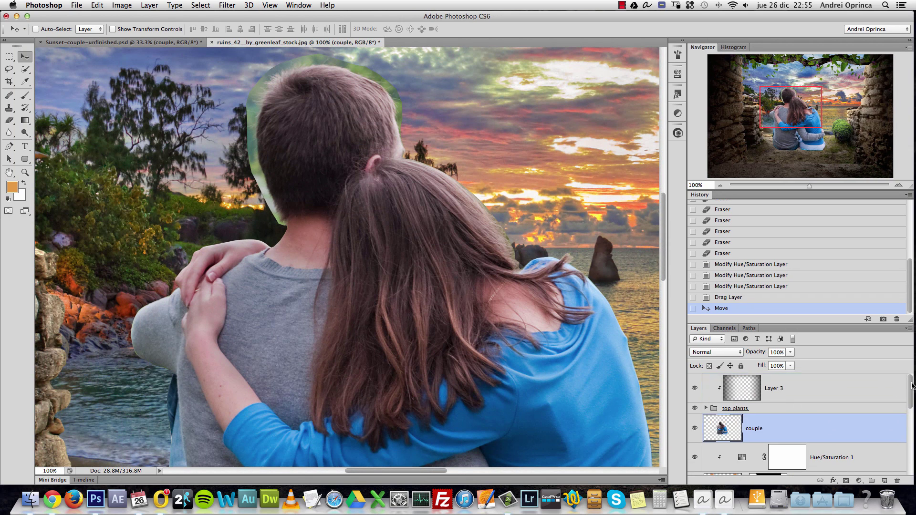
pyautogui.keyDown('alt'); pyautogui.keyDown('super'); pyautogui.click(546, 358); pyautogui.keyUp('super'); pyautogui.keyUp('alt')
pyautogui.keyDown('alt'); pyautogui.keyDown('super'); pyautogui.click(549, 419); pyautogui.keyUp('super'); pyautogui.keyUp('alt')
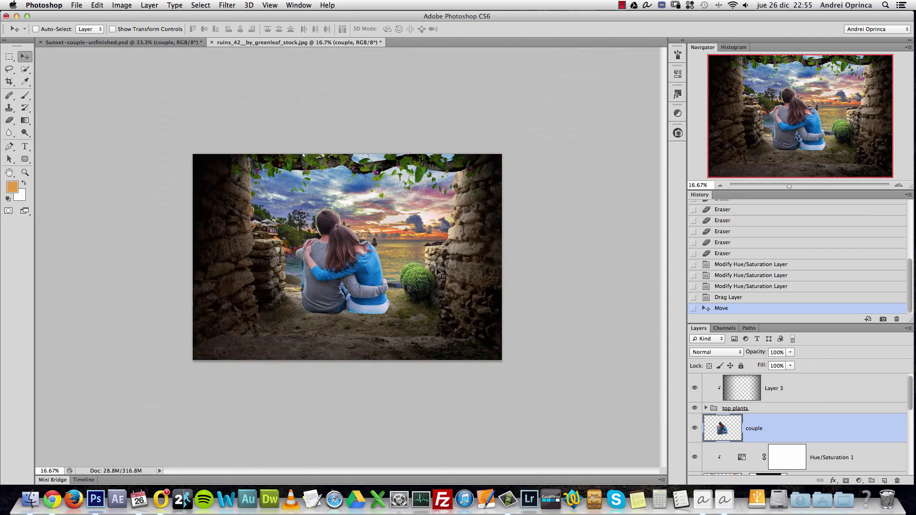
pyautogui.keyDown('super'); pyautogui.click(280, 218); pyautogui.keyUp('super')
pyautogui.keyDown('super'); pyautogui.click(280, 218); pyautogui.keyUp('super')
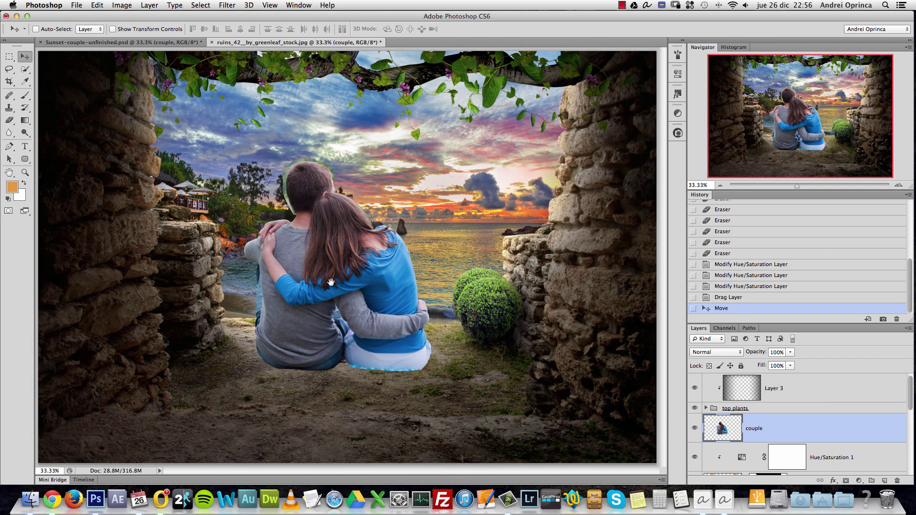
pyautogui.click(846, 481)
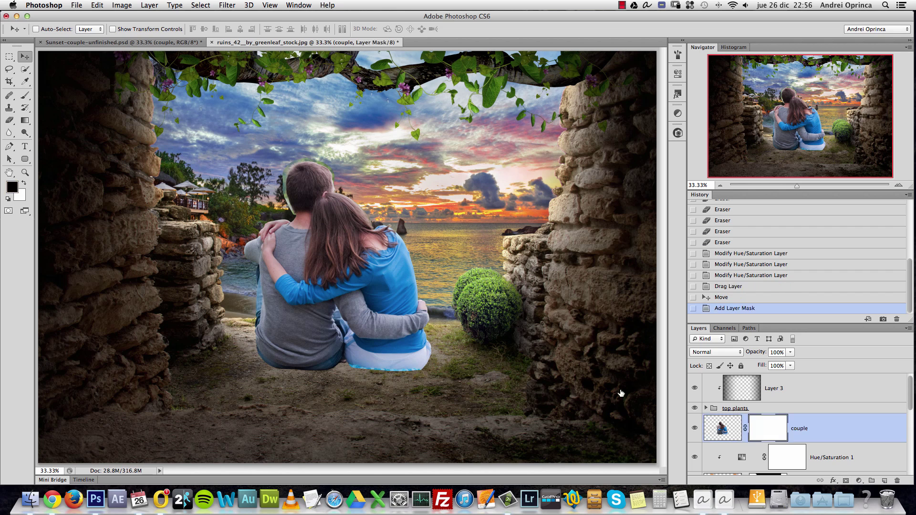
# Step: Choose the scattered 24 px brush tip for painting on the couple's mask around the man's head
pyautogui.press('b')
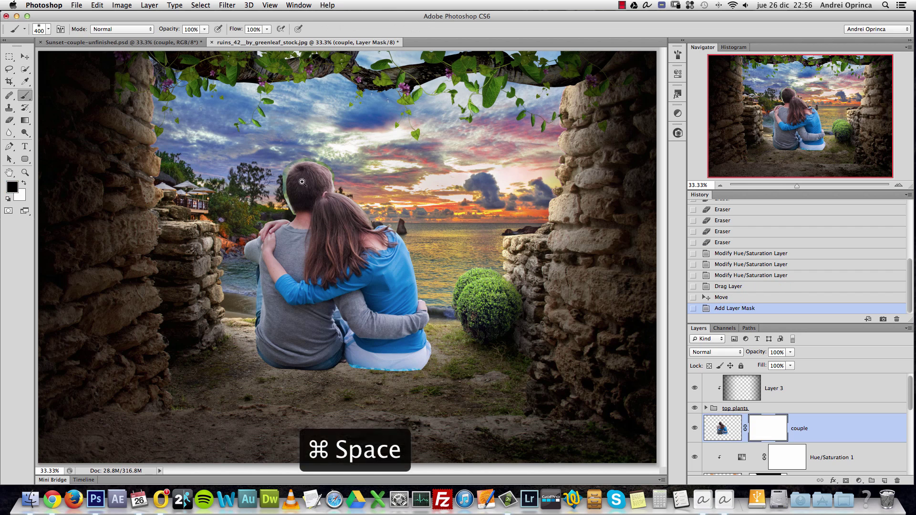
pyautogui.keyDown('super'); pyautogui.click(286, 163); pyautogui.keyUp('super')
pyautogui.keyDown('super'); pyautogui.click(287, 162); pyautogui.keyUp('super')
pyautogui.keyDown('super'); pyautogui.click(286, 164); pyautogui.keyUp('super')
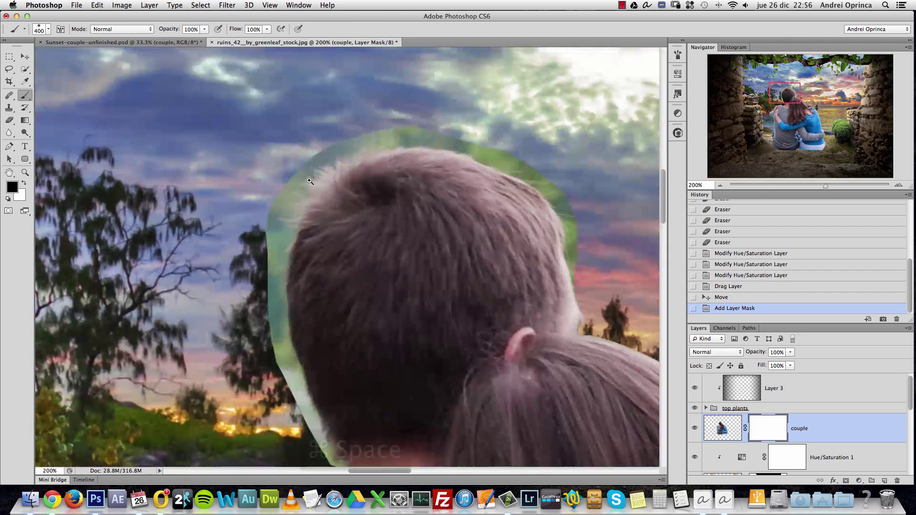
pyautogui.moveTo(287, 175); pyautogui.dragTo(357, 187)
pyautogui.rightClick(400, 187)
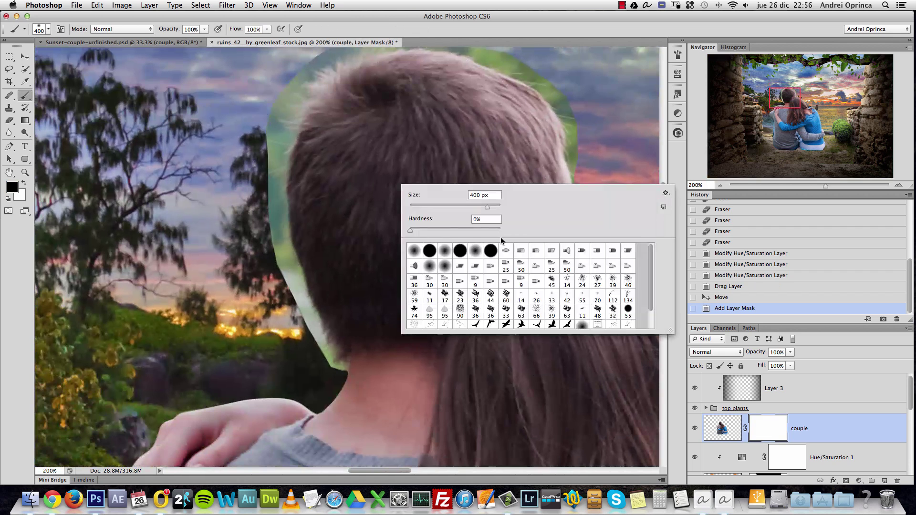
pyautogui.click(583, 281)
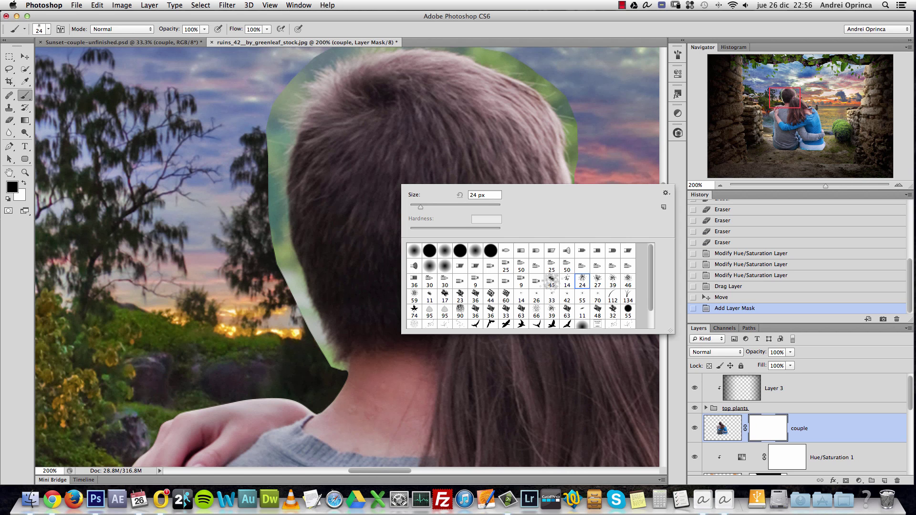
pyautogui.click(678, 55)
pyautogui.click(650, 48)
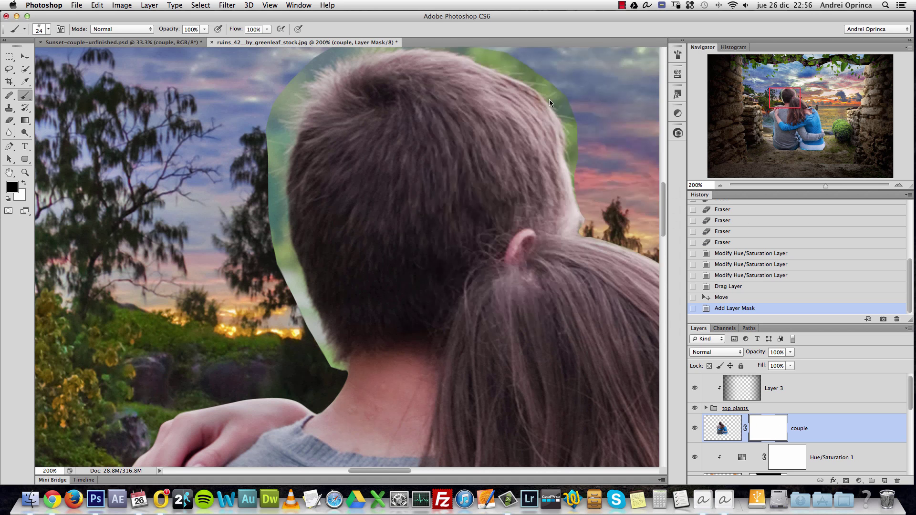
# Step: Set the brush's opacity to 52% and its flow to 28%
pyautogui.click(204, 29)
pyautogui.moveTo(208, 40); pyautogui.dragTo(186, 40)
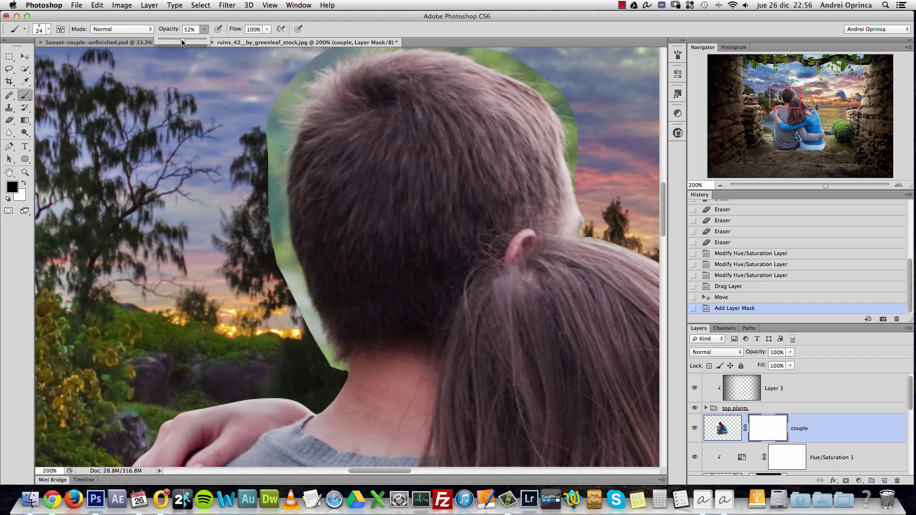
pyautogui.click(267, 29)
pyautogui.moveTo(261, 42); pyautogui.dragTo(242, 43)
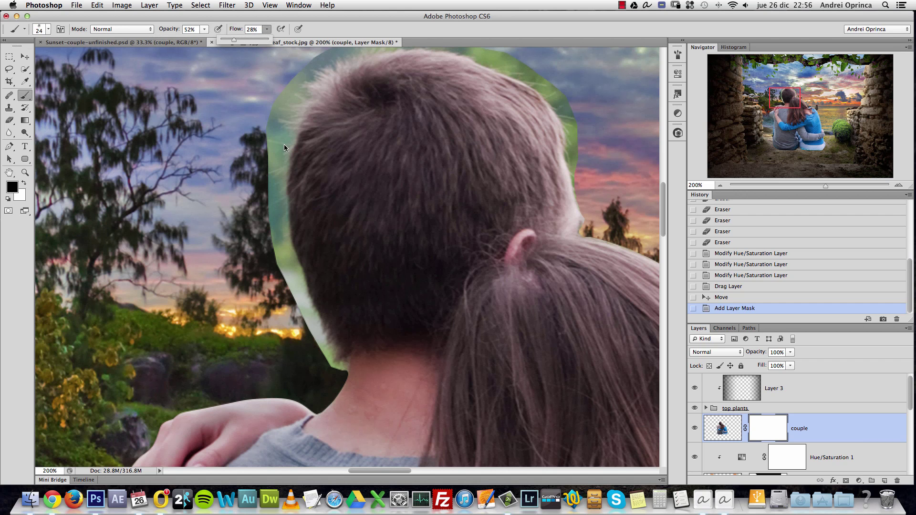
# Step: Reduce the brush to 20 px and dab black on the mask over the green fringe at the man's nape and lower hairline
pyautogui.moveTo(302, 348); pyautogui.dragTo(307, 351)
pyautogui.scroll(2, 328, 374)
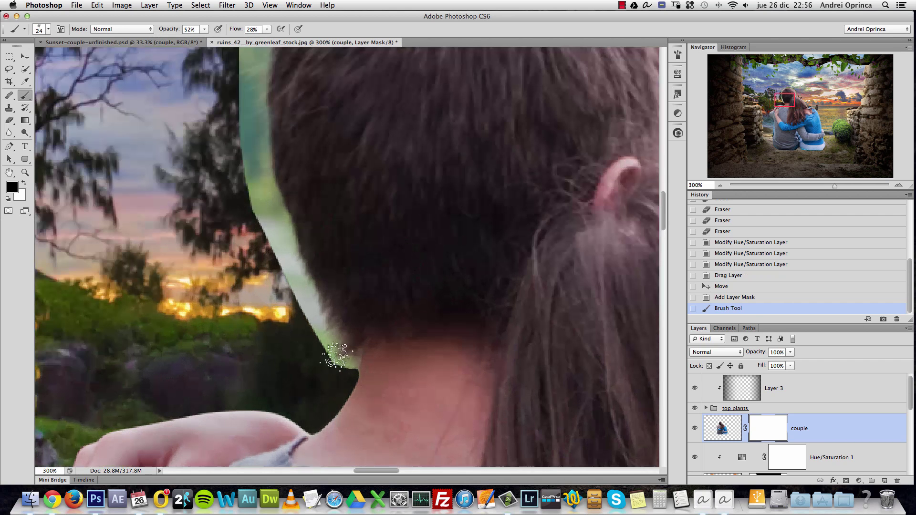
pyautogui.press('[')
pyautogui.click(339, 364)
pyautogui.click(341, 368)
pyautogui.click(343, 373)
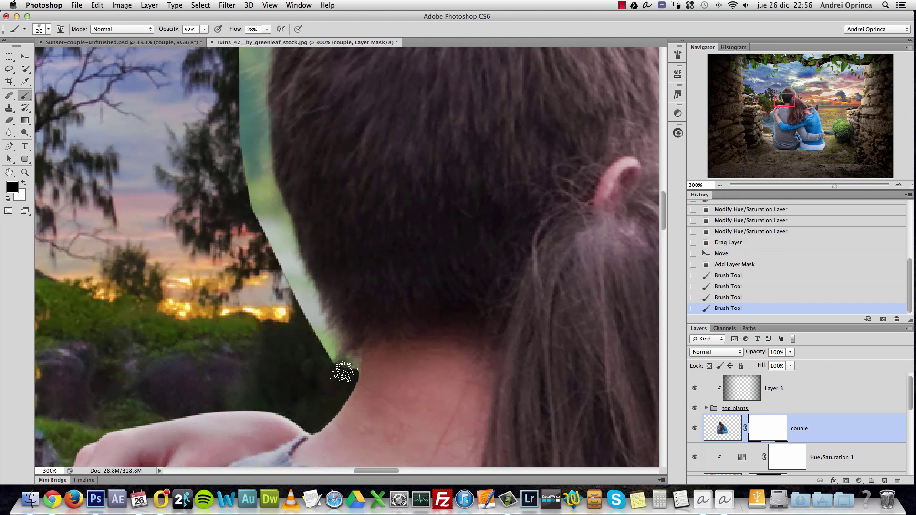
pyautogui.click(342, 371)
pyautogui.click(341, 368)
pyautogui.click(343, 363)
pyautogui.click(344, 360)
pyautogui.click(335, 360)
pyautogui.click(328, 360)
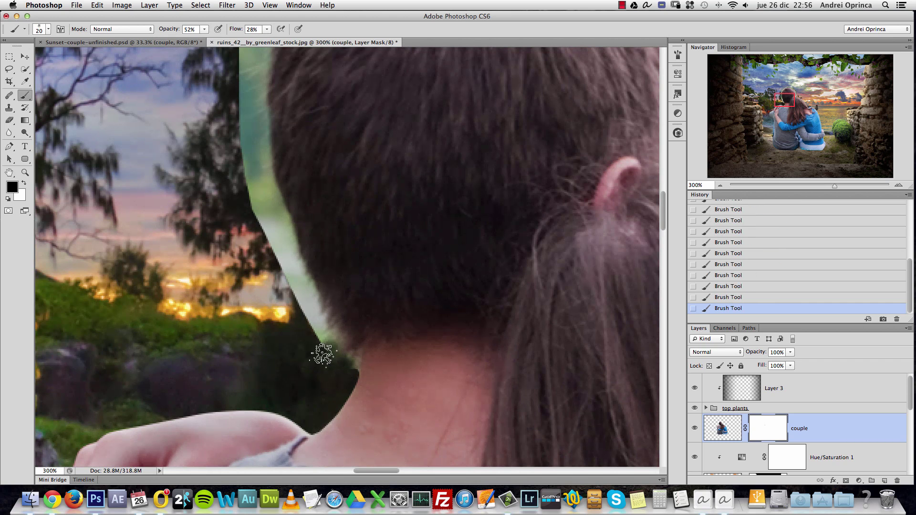
pyautogui.click(317, 337)
pyautogui.click(328, 358)
pyautogui.click(310, 331)
pyautogui.click(310, 328)
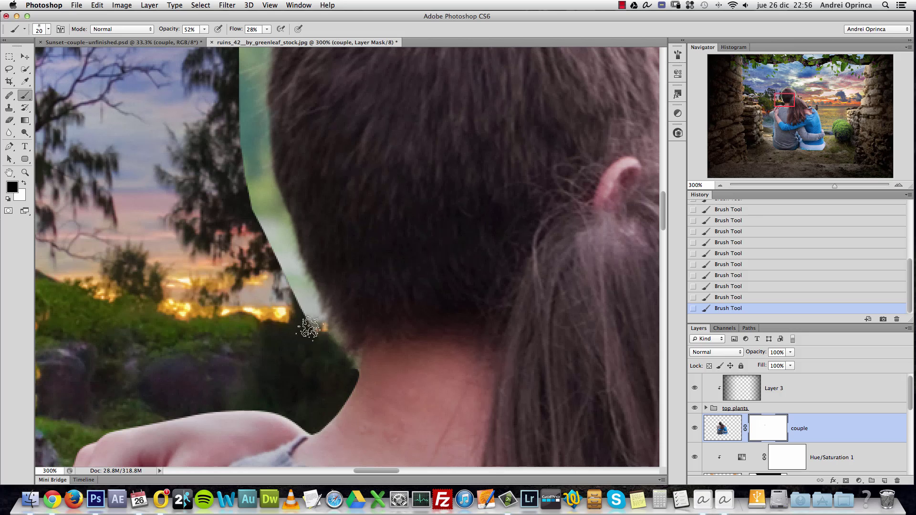
pyautogui.click(304, 305)
pyautogui.click(311, 323)
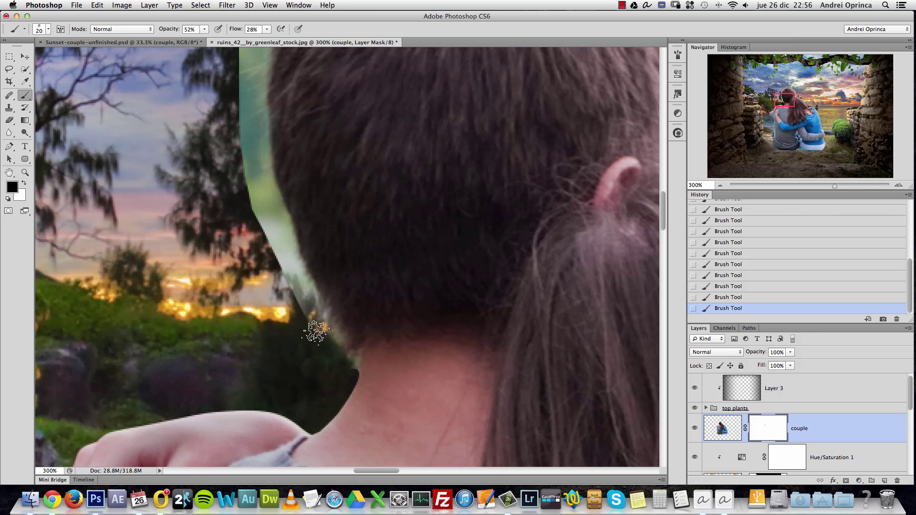
# Step: Set the brush's flow to 53% and paint black on the couple's mask over the pale fringe along the man's nape and lower hairline
pyautogui.click(268, 29)
pyautogui.click(277, 66)
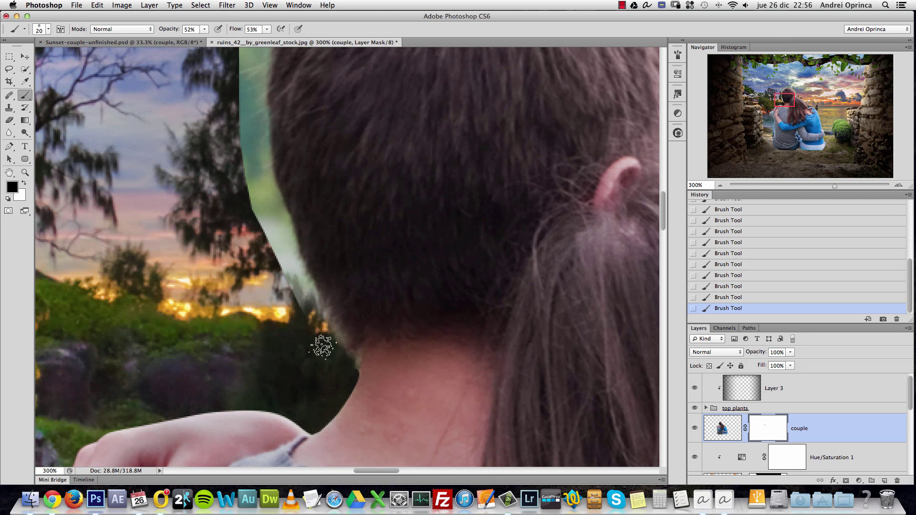
pyautogui.moveTo(322, 344)
pyautogui.mouseDown()
pyautogui.moveTo(285, 278)
pyautogui.moveTo(299, 288)
pyautogui.moveTo(309, 339)
pyautogui.moveTo(329, 345)
pyautogui.moveTo(348, 356)
pyautogui.mouseUp()
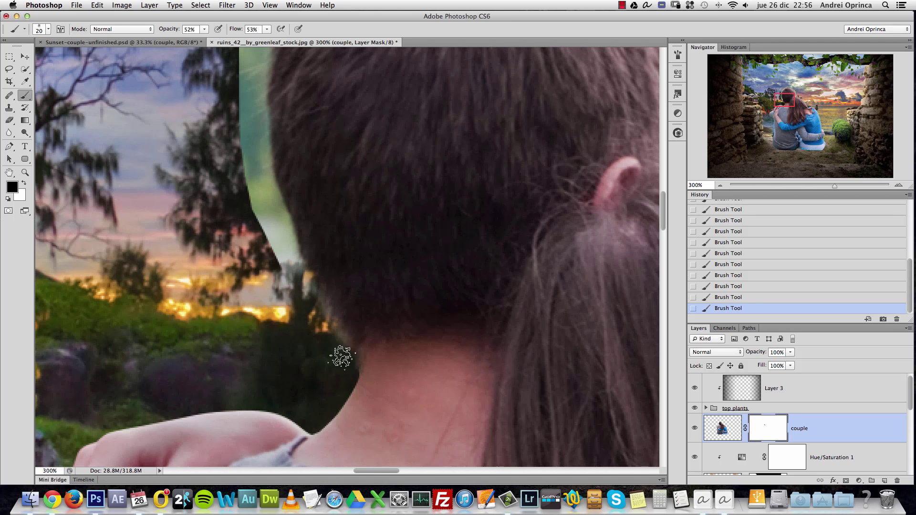
pyautogui.rightClick(255, 310)
pyautogui.click(254, 309)
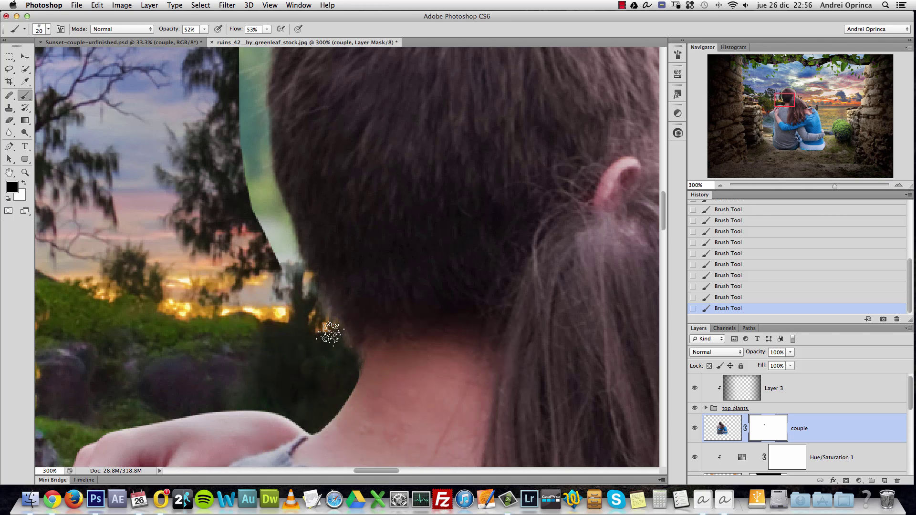
pyautogui.scroll(3, 325, 330)
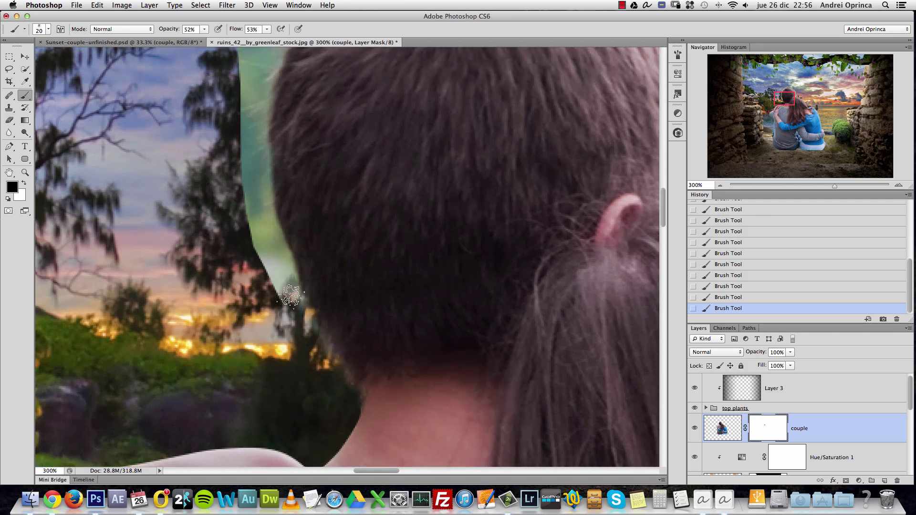
pyautogui.moveTo(291, 296); pyautogui.dragTo(290, 306)
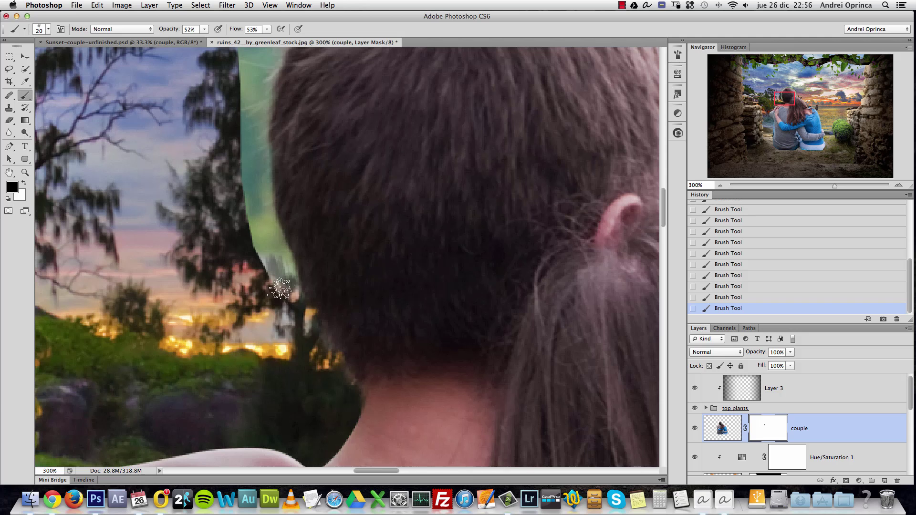
# Step: Set the brush to 70% opacity and 66% flow, and mask the green fringe up the left side of the man's head
pyautogui.click(205, 29)
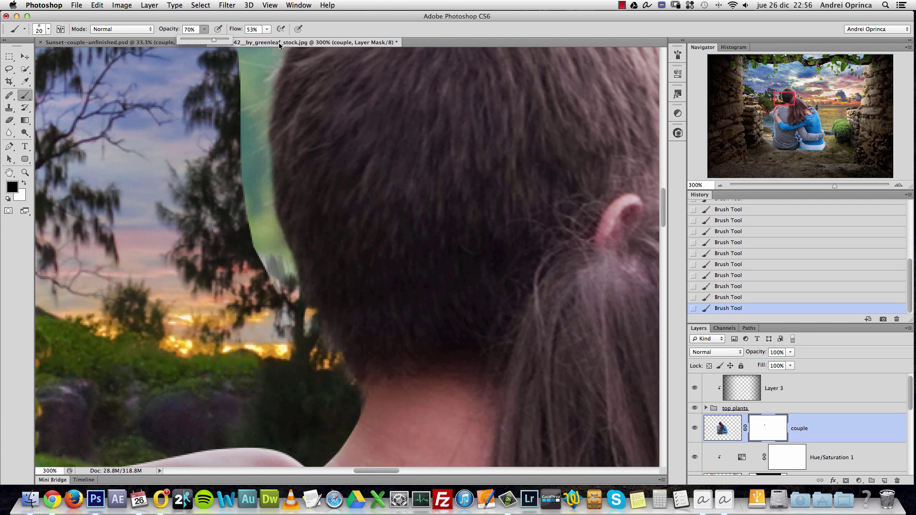
pyautogui.click(268, 30)
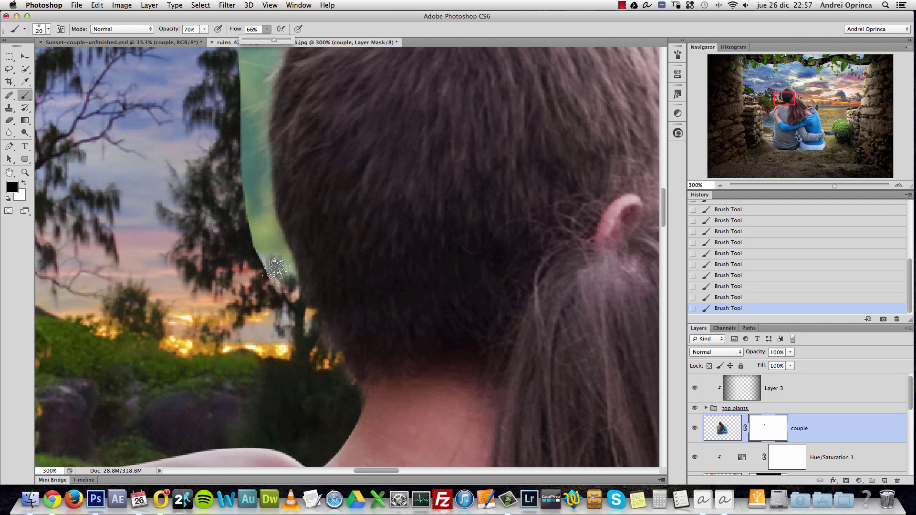
pyautogui.moveTo(276, 269)
pyautogui.mouseDown()
pyautogui.moveTo(271, 291)
pyautogui.moveTo(288, 286)
pyautogui.moveTo(286, 297)
pyautogui.moveTo(282, 270)
pyautogui.moveTo(284, 298)
pyautogui.moveTo(321, 344)
pyautogui.moveTo(310, 364)
pyautogui.moveTo(286, 321)
pyautogui.mouseUp()
pyautogui.hotkey('alt', 'space')
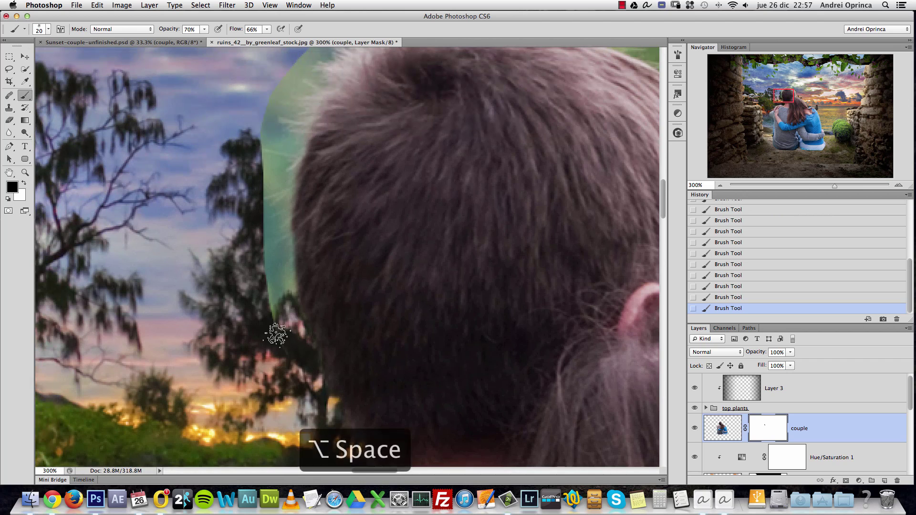
pyautogui.keyDown('alt'); pyautogui.click(272, 333); pyautogui.keyUp('alt')
pyautogui.keyDown('alt'); pyautogui.click(276, 364); pyautogui.keyUp('alt')
pyautogui.keyDown('super'); pyautogui.click(269, 364); pyautogui.keyUp('super')
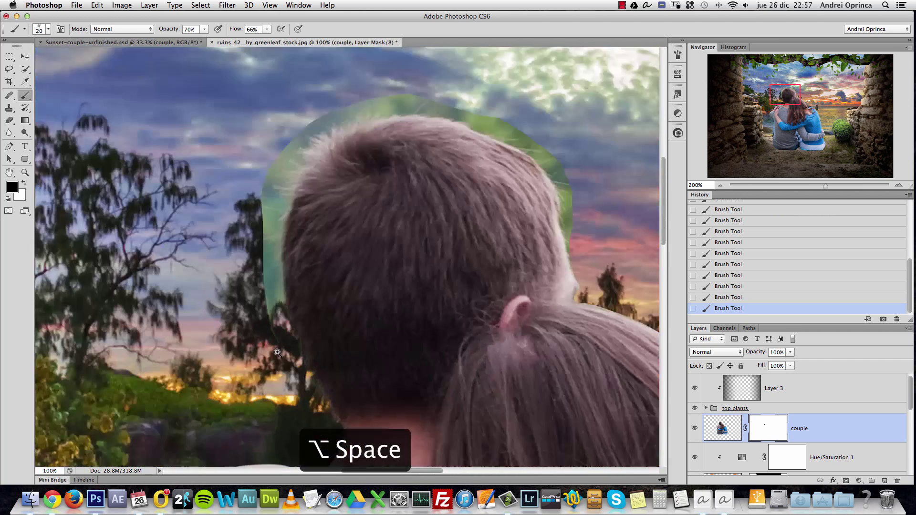
pyautogui.keyDown('super'); pyautogui.click(266, 334); pyautogui.keyUp('super')
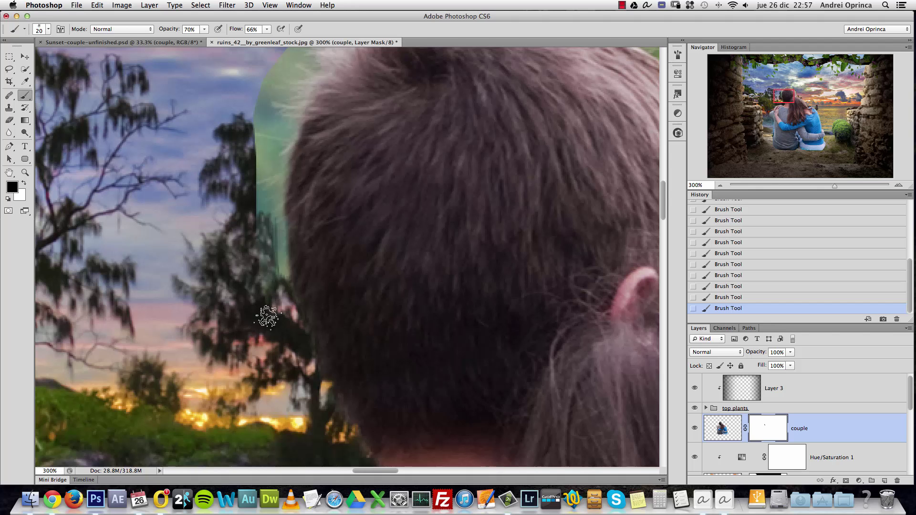
pyautogui.moveTo(265, 175)
pyautogui.mouseDown()
pyautogui.moveTo(256, 198)
pyautogui.moveTo(268, 330)
pyautogui.moveTo(265, 309)
pyautogui.moveTo(264, 320)
pyautogui.moveTo(279, 268)
pyautogui.moveTo(276, 286)
pyautogui.moveTo(289, 268)
pyautogui.mouseUp()
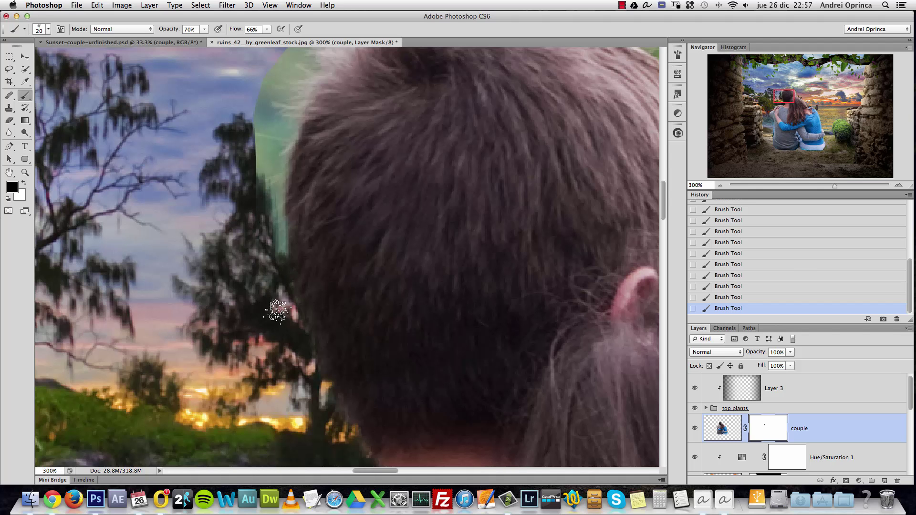
# Step: Enlarge the brush to 35 px and mask the green fringe around the upper left of the man's head towards the crown
pyautogui.scroll(5, 298, 307)
pyautogui.hscroll(-2, 298, 307)
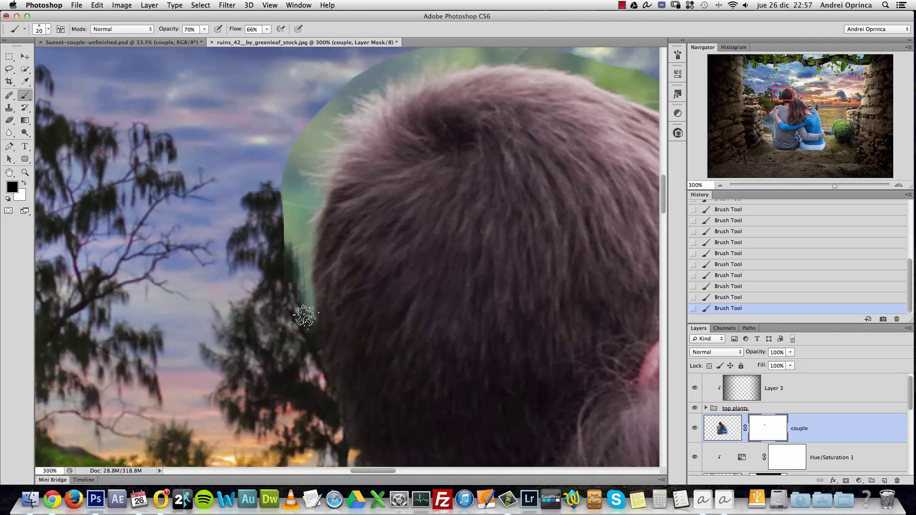
pyautogui.moveTo(297, 323)
pyautogui.mouseDown()
pyautogui.moveTo(297, 293)
pyautogui.moveTo(313, 315)
pyautogui.moveTo(303, 330)
pyautogui.moveTo(310, 306)
pyautogui.moveTo(299, 253)
pyautogui.moveTo(305, 308)
pyautogui.moveTo(300, 262)
pyautogui.moveTo(281, 273)
pyautogui.moveTo(280, 247)
pyautogui.moveTo(300, 213)
pyautogui.moveTo(289, 232)
pyautogui.moveTo(303, 277)
pyautogui.moveTo(291, 356)
pyautogui.moveTo(311, 350)
pyautogui.moveTo(296, 229)
pyautogui.moveTo(328, 290)
pyautogui.moveTo(317, 313)
pyautogui.moveTo(320, 262)
pyautogui.moveTo(314, 274)
pyautogui.moveTo(330, 256)
pyautogui.moveTo(305, 259)
pyautogui.moveTo(301, 245)
pyautogui.moveTo(322, 241)
pyautogui.mouseUp()
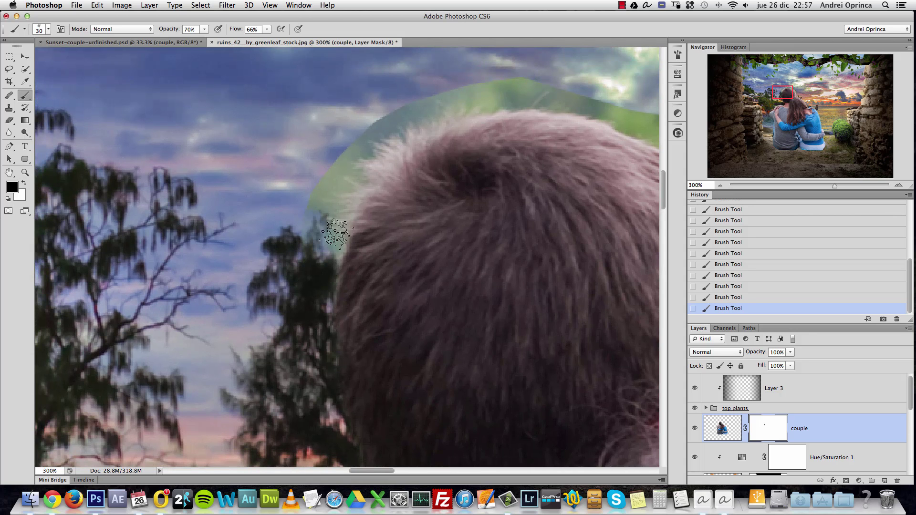
pyautogui.press(']')
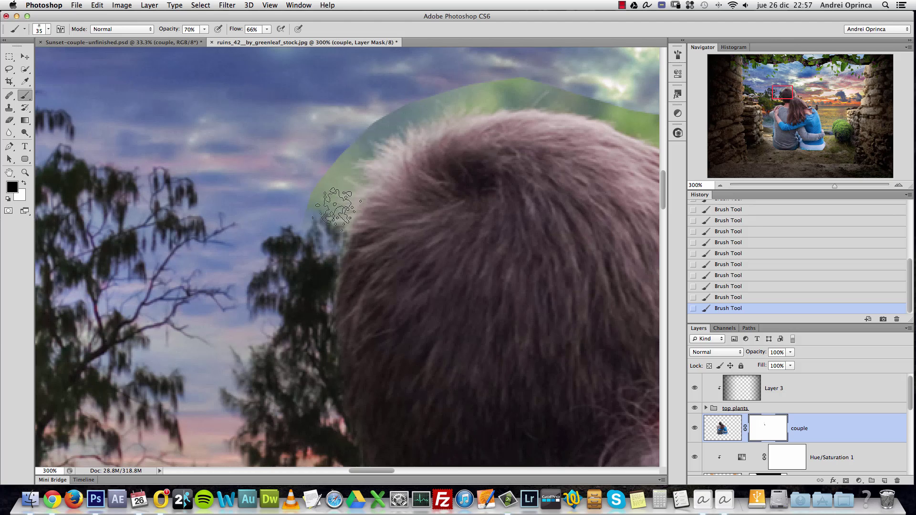
pyautogui.moveTo(336, 209)
pyautogui.mouseDown()
pyautogui.moveTo(304, 203)
pyautogui.moveTo(325, 213)
pyautogui.moveTo(310, 199)
pyautogui.moveTo(347, 188)
pyautogui.moveTo(331, 183)
pyautogui.moveTo(349, 173)
pyautogui.moveTo(328, 212)
pyautogui.mouseUp()
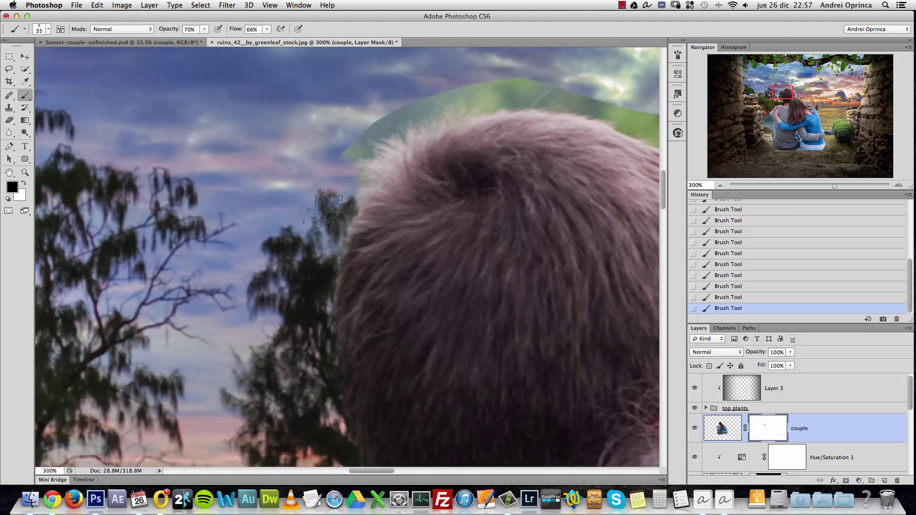
pyautogui.moveTo(369, 242); pyautogui.dragTo(242, 338)
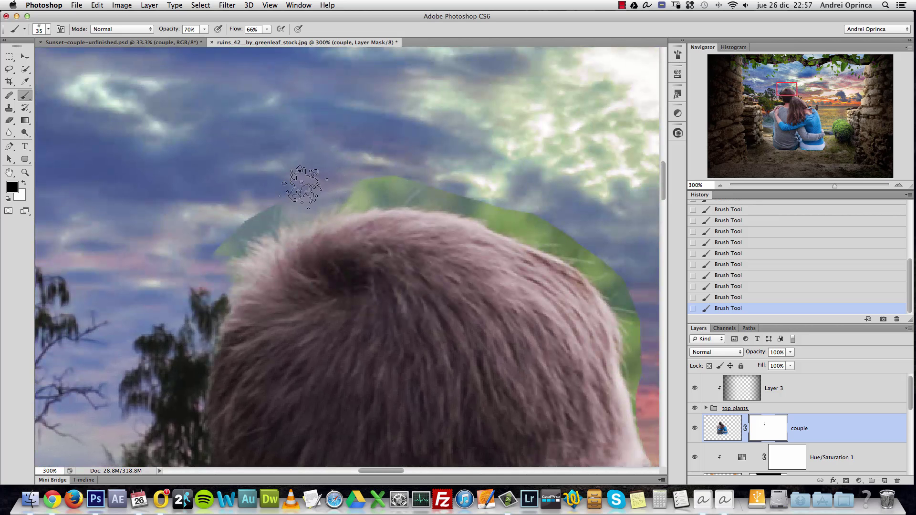
pyautogui.moveTo(301, 186)
pyautogui.mouseDown()
pyautogui.moveTo(275, 217)
pyautogui.moveTo(227, 229)
pyautogui.moveTo(232, 251)
pyautogui.mouseUp()
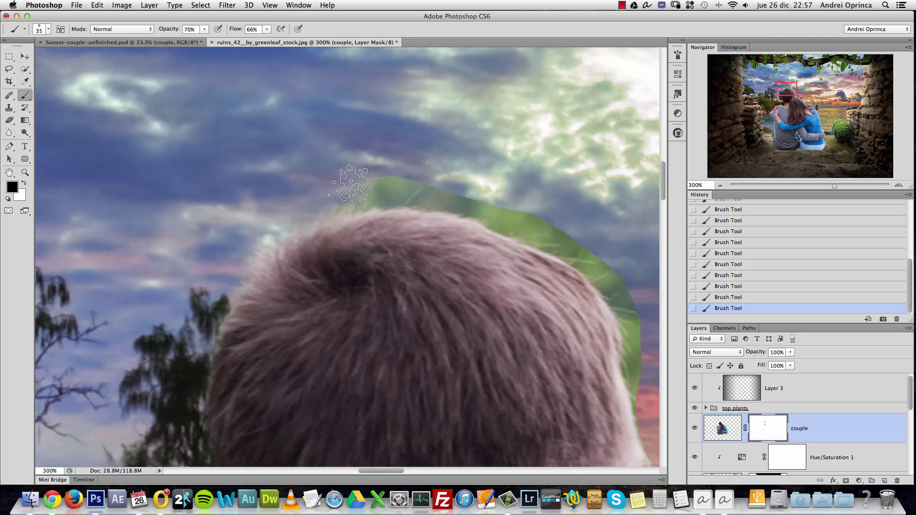
# Step: Mask the green fringe over the top of the man's head with a 25 px brush at 50% opacity, raising the flow to 90%
pyautogui.press('[')
pyautogui.press('1')
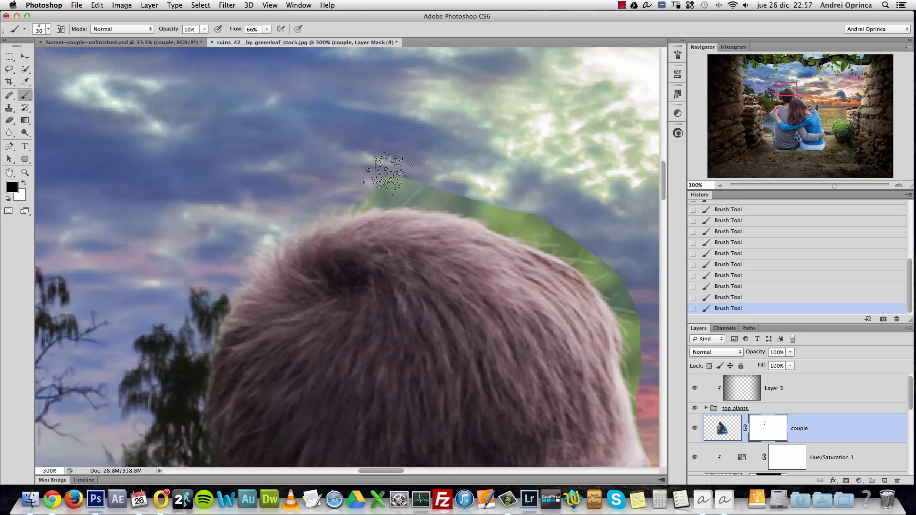
pyautogui.press('[')
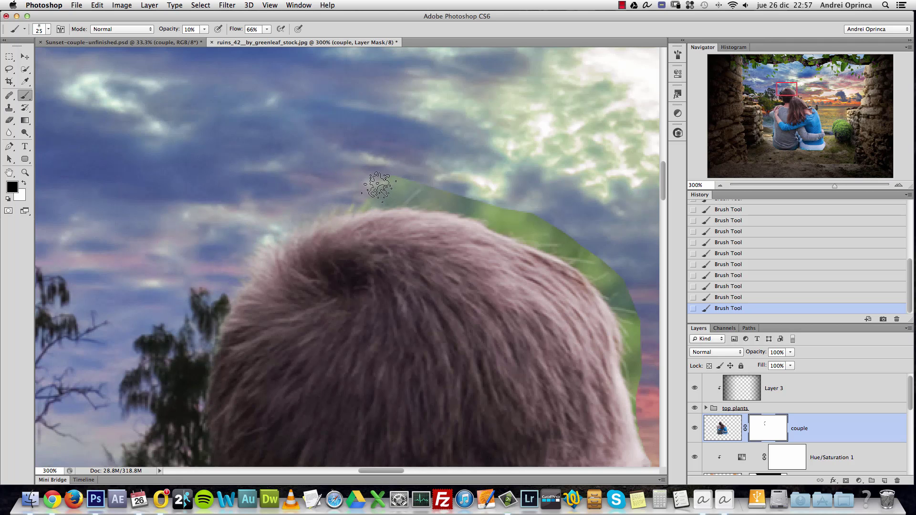
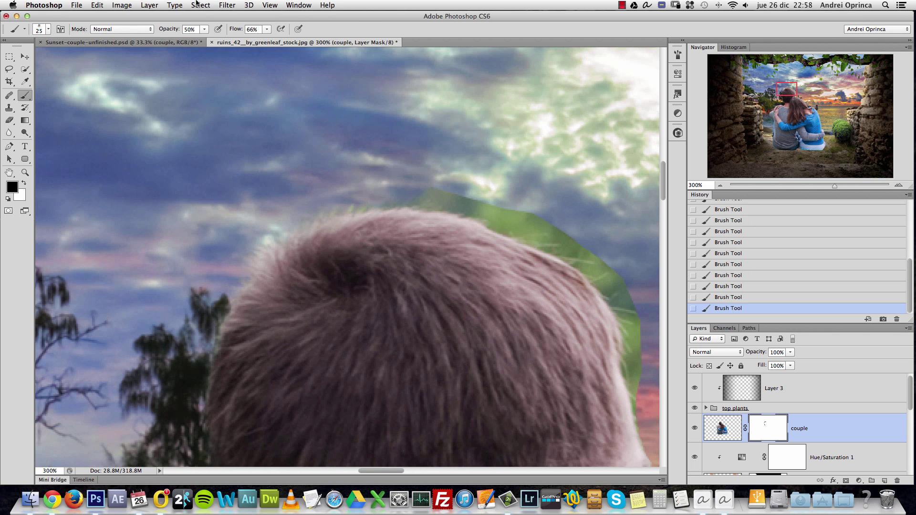
pyautogui.moveTo(419, 201)
pyautogui.mouseDown()
pyautogui.moveTo(450, 186)
pyautogui.moveTo(420, 197)
pyautogui.moveTo(477, 198)
pyautogui.moveTo(535, 224)
pyautogui.mouseUp()
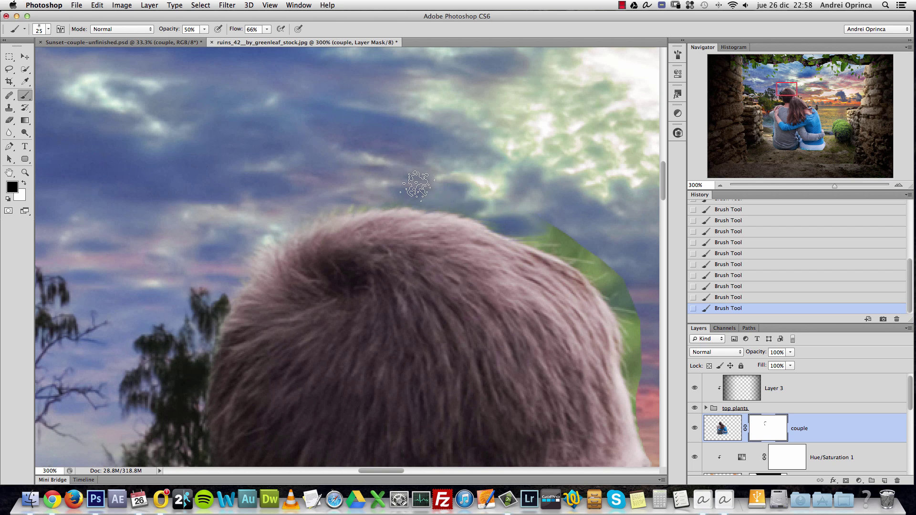
pyautogui.moveTo(564, 229)
pyautogui.mouseDown()
pyautogui.moveTo(534, 232)
pyautogui.moveTo(587, 229)
pyautogui.moveTo(599, 246)
pyautogui.moveTo(587, 250)
pyautogui.moveTo(593, 261)
pyautogui.moveTo(548, 242)
pyautogui.moveTo(574, 239)
pyautogui.mouseUp()
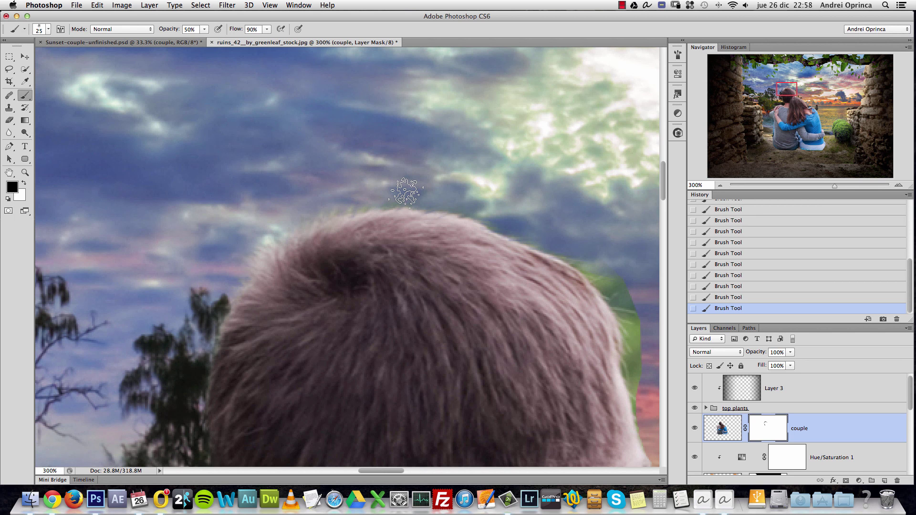
# Step: Mask the remaining green fringe down the right side of the man's head to his face
pyautogui.hscroll(5, 454, 182)
pyautogui.scroll(-3, 453, 182)
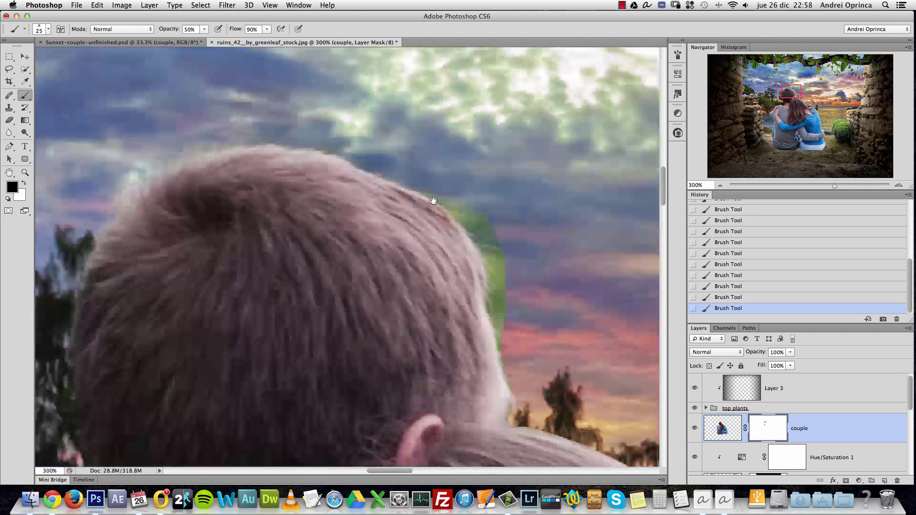
pyautogui.moveTo(444, 192)
pyautogui.mouseDown()
pyautogui.moveTo(502, 261)
pyautogui.moveTo(497, 279)
pyautogui.moveTo(512, 316)
pyautogui.moveTo(498, 260)
pyautogui.mouseUp()
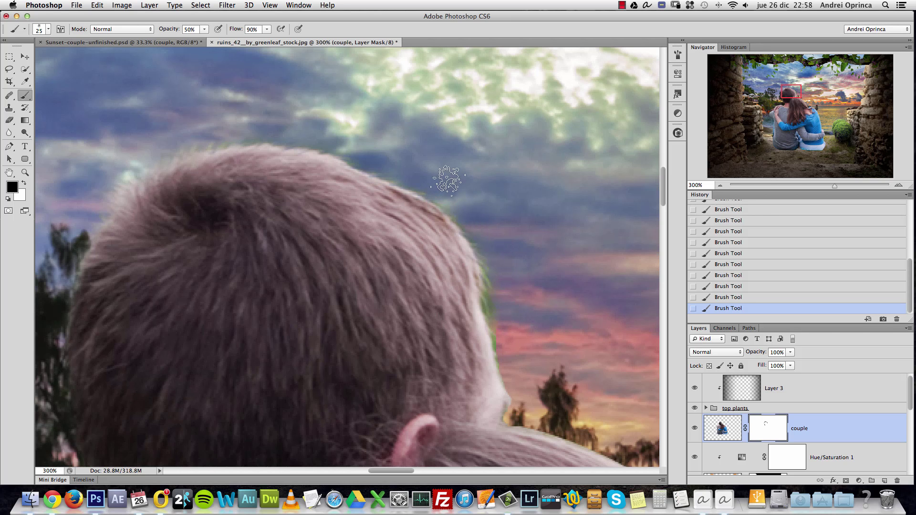
pyautogui.moveTo(500, 284)
pyautogui.mouseDown()
pyautogui.moveTo(516, 313)
pyautogui.moveTo(493, 301)
pyautogui.moveTo(507, 340)
pyautogui.mouseUp()
pyautogui.press('[')
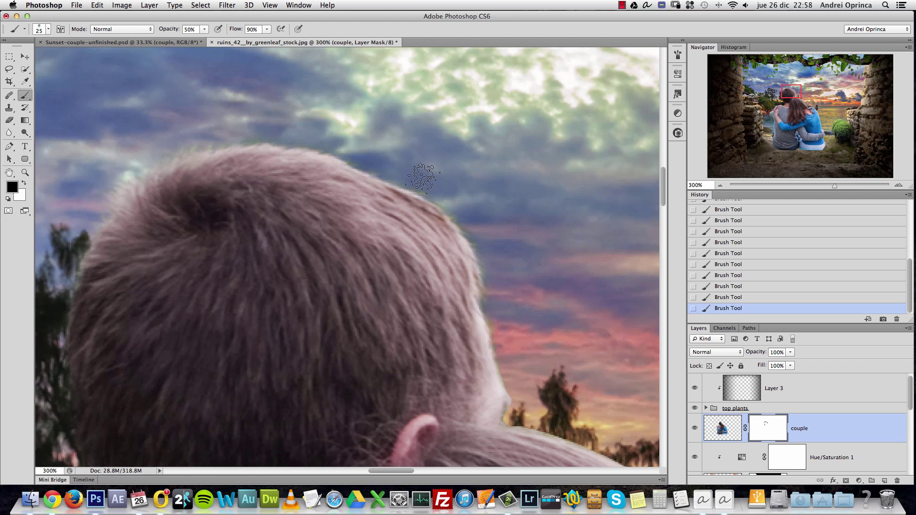
# Step: Mask the greenish fringe along the lower outer edge of the woman's hair above her shoulder with a 25 px brush
pyautogui.press('super+1')
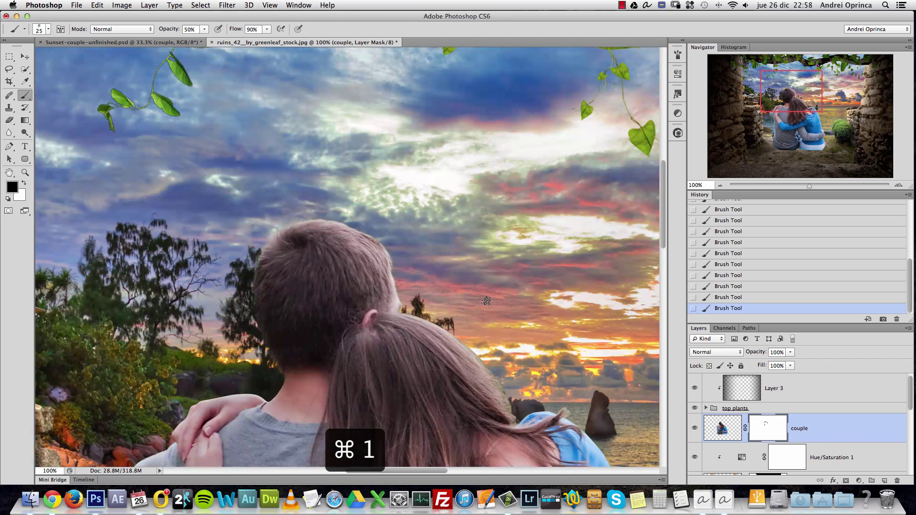
pyautogui.moveTo(487, 301); pyautogui.dragTo(401, 224)
pyautogui.keyDown('super'); pyautogui.click(413, 269); pyautogui.keyUp('super')
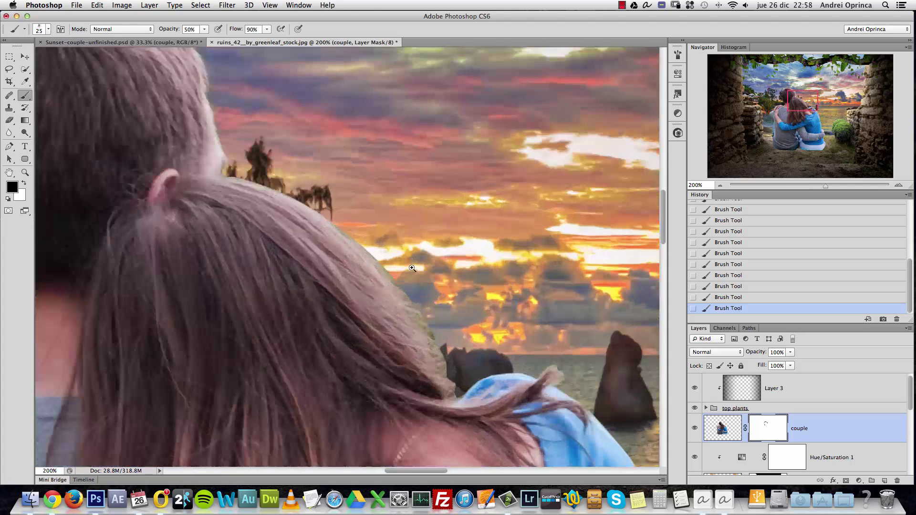
pyautogui.keyDown('super'); pyautogui.click(450, 319); pyautogui.keyUp('super')
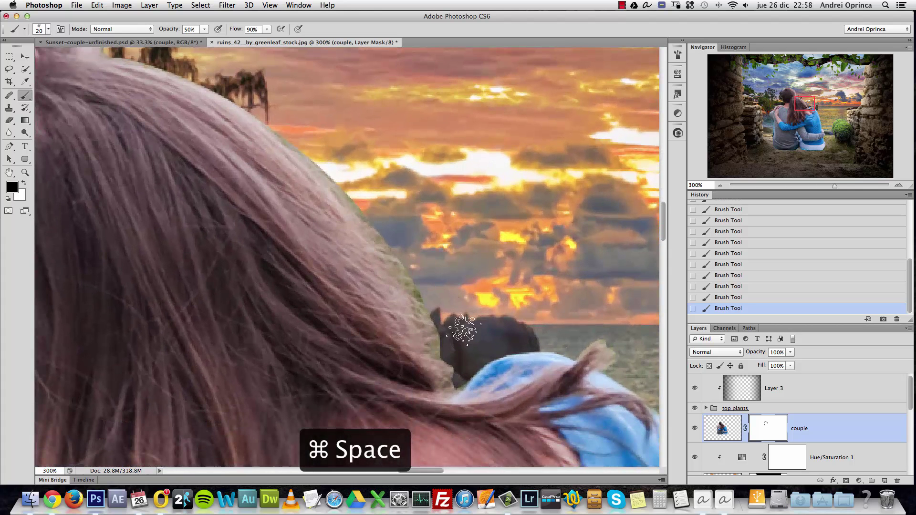
pyautogui.press('[')
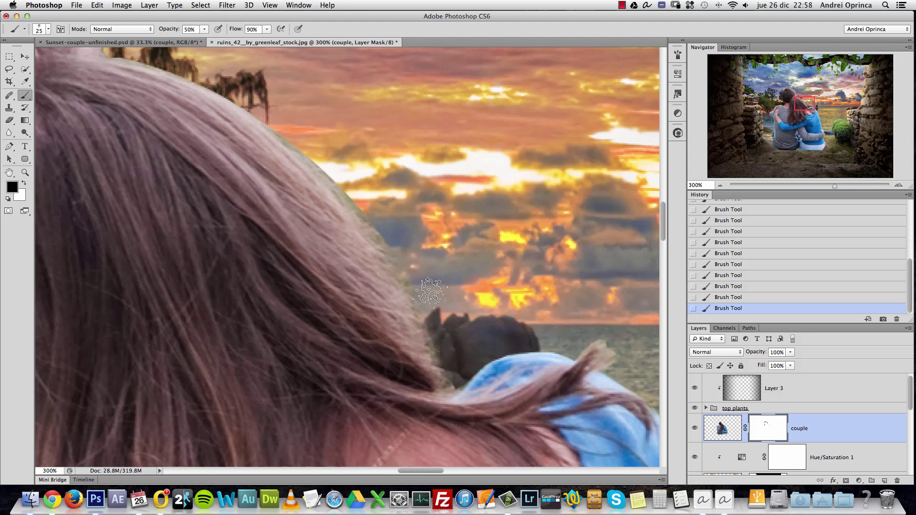
pyautogui.moveTo(440, 293); pyautogui.dragTo(481, 296)
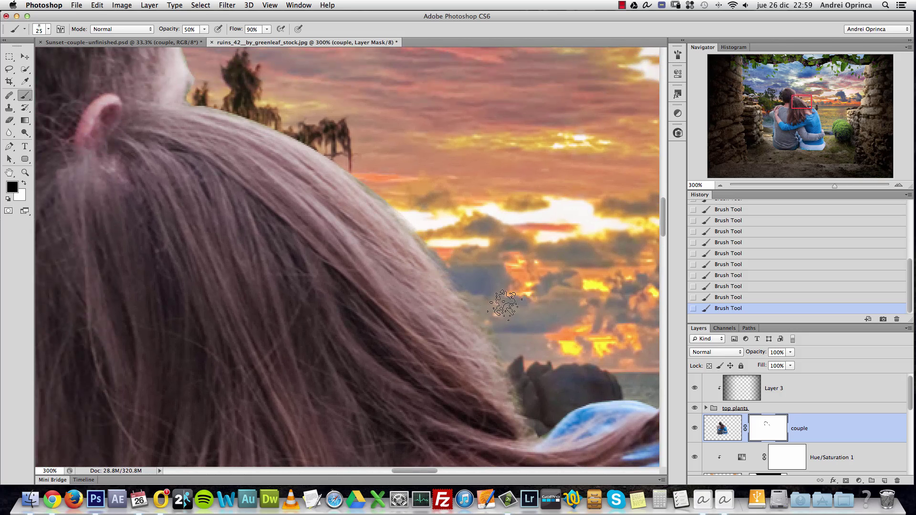
# Step: Mask the fringe along the upper edge of the woman's hair up to the man's face, using 30 px and 25 px brush sizes
pyautogui.press('[')
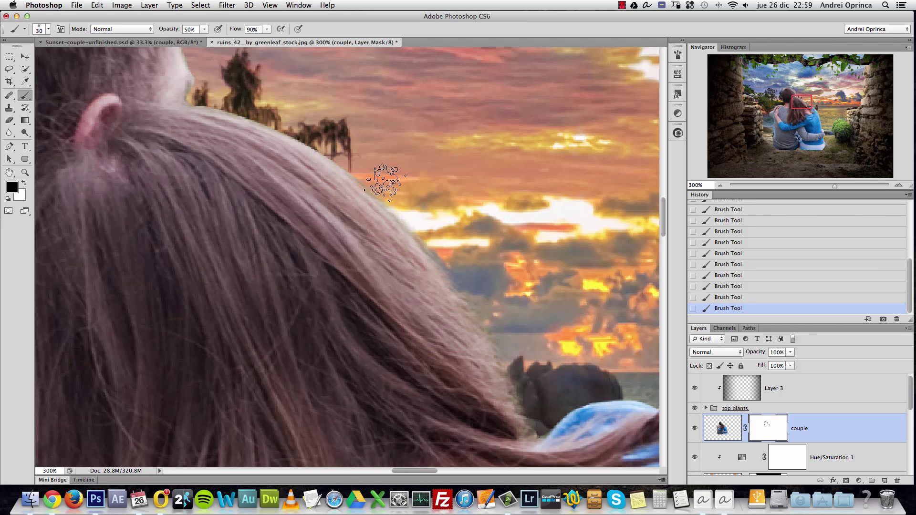
pyautogui.press(']')
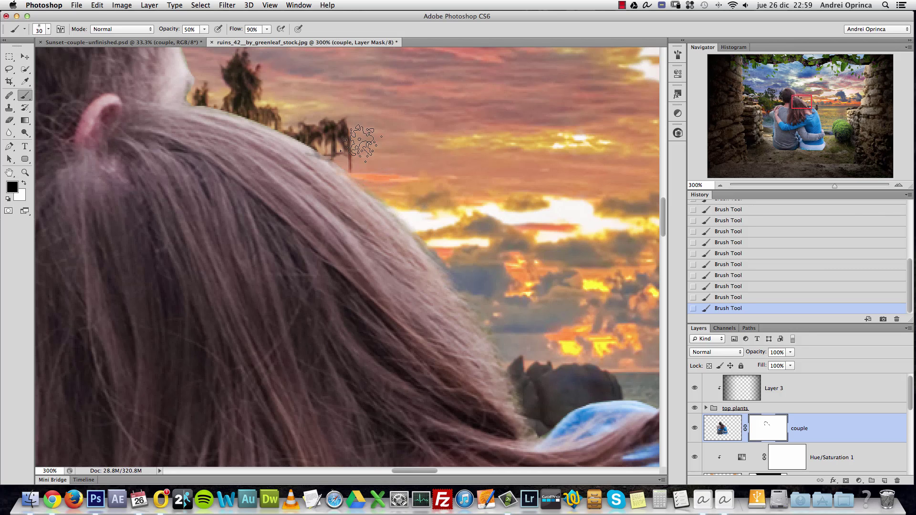
pyautogui.scroll(5, 361, 142)
pyautogui.hscroll(-5, 362, 142)
pyautogui.press('[')
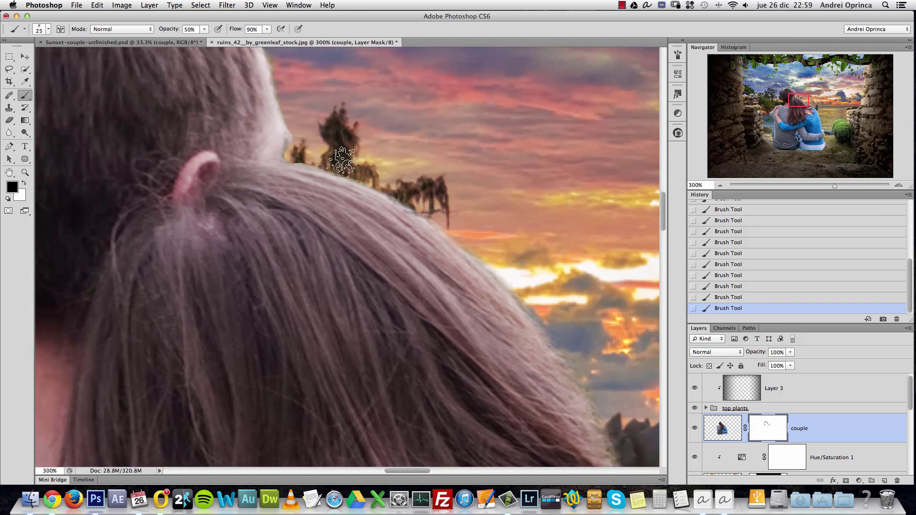
pyautogui.moveTo(310, 153)
pyautogui.mouseDown()
pyautogui.moveTo(427, 205)
pyautogui.moveTo(505, 259)
pyautogui.moveTo(600, 350)
pyautogui.moveTo(403, 170)
pyautogui.mouseUp()
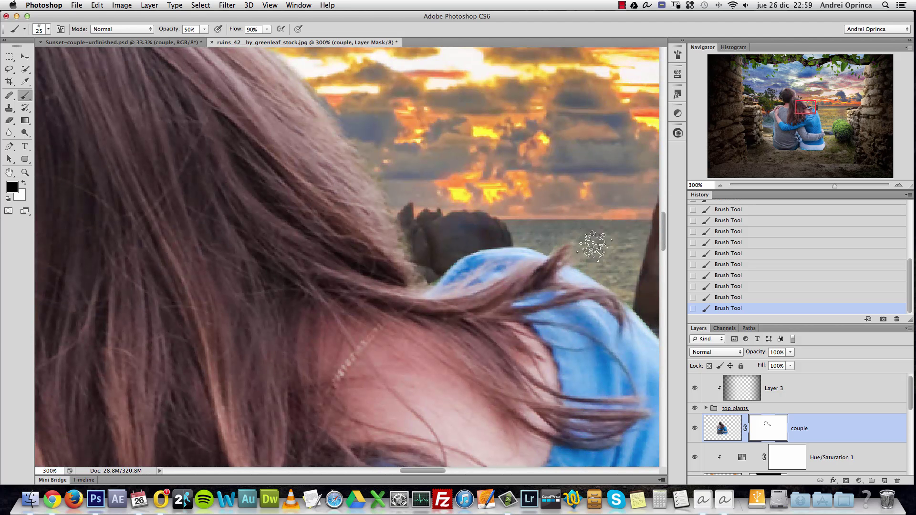
pyautogui.press('super+1')
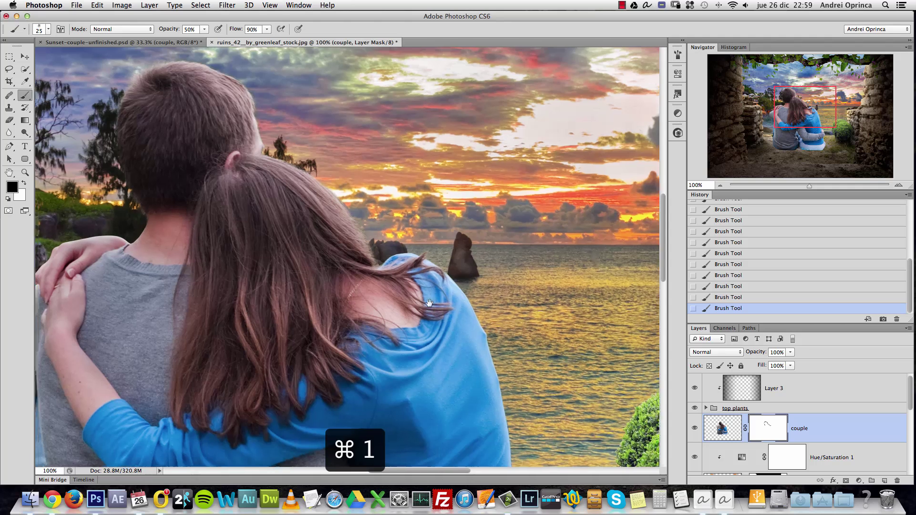
# Step: Compare the couple with the layer mask disabled and enabled to check the masked hair edges
pyautogui.moveTo(423, 302); pyautogui.dragTo(527, 278)
pyautogui.keyDown('alt'); pyautogui.click(514, 266); pyautogui.keyUp('alt')
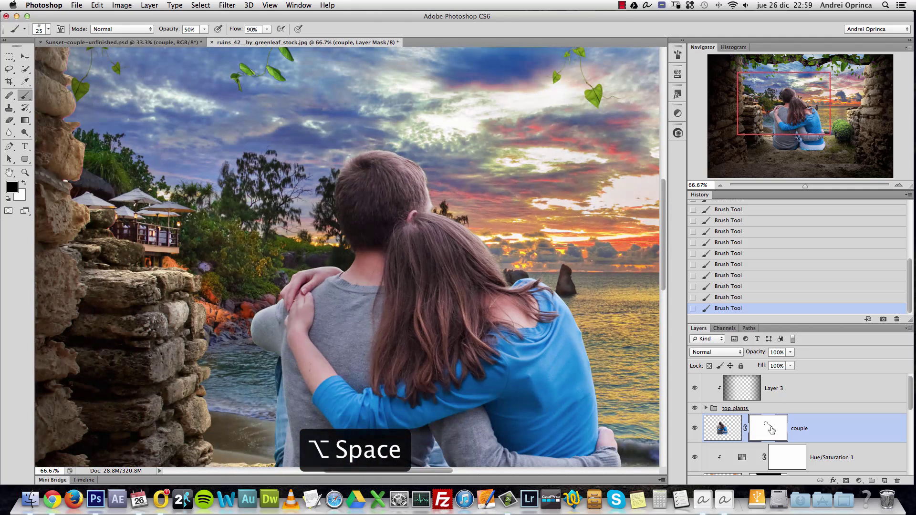
pyautogui.keyDown('shift'); pyautogui.click(769, 430); pyautogui.keyUp('shift')
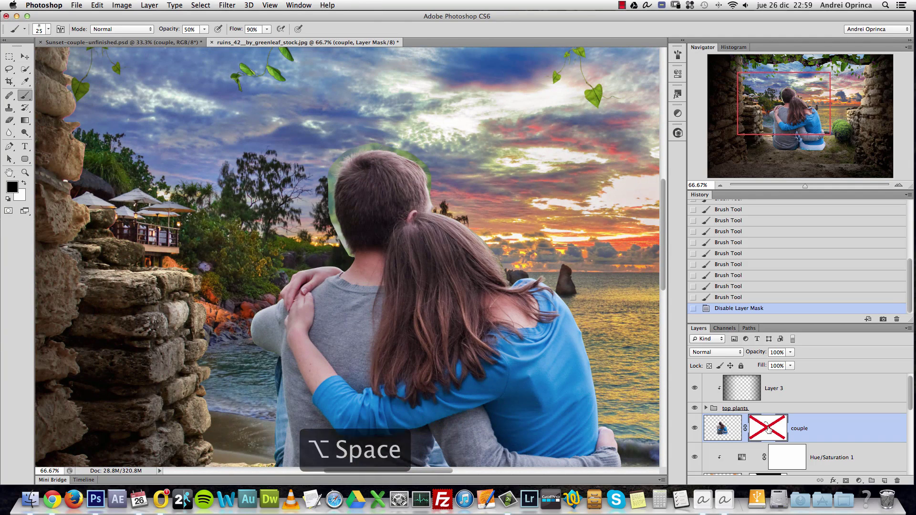
pyautogui.keyDown('shift'); pyautogui.click(770, 429); pyautogui.keyUp('shift')
pyautogui.keyDown('shift'); pyautogui.click(770, 430); pyautogui.keyUp('shift')
pyautogui.keyDown('shift'); pyautogui.click(769, 429); pyautogui.keyUp('shift')
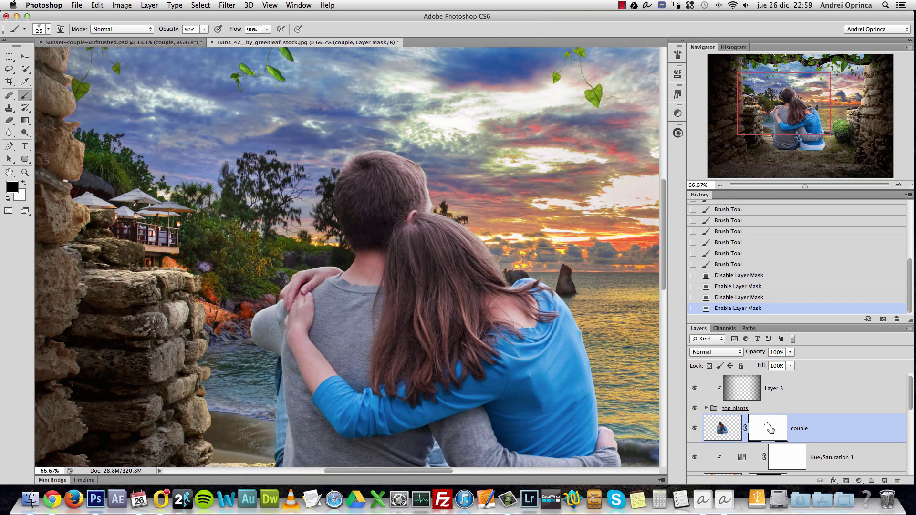
# Step: Add a layer named "pants fix" above the couple layer and clip it to the couple
pyautogui.moveTo(505, 357); pyautogui.dragTo(354, 225)
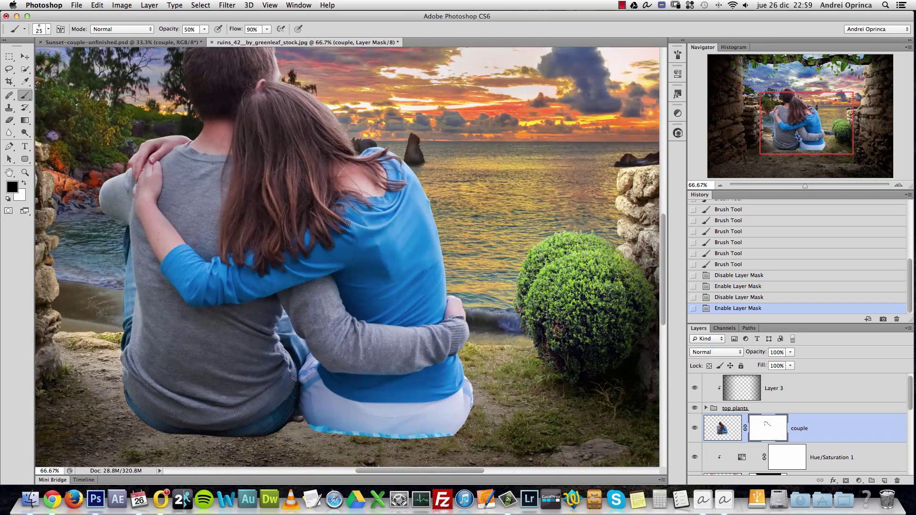
pyautogui.moveTo(446, 360); pyautogui.dragTo(440, 316)
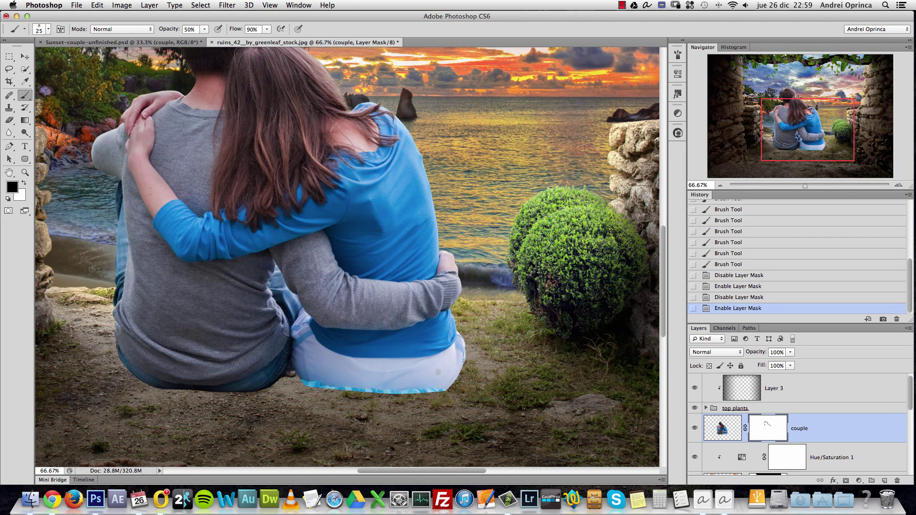
pyautogui.click(424, 398)
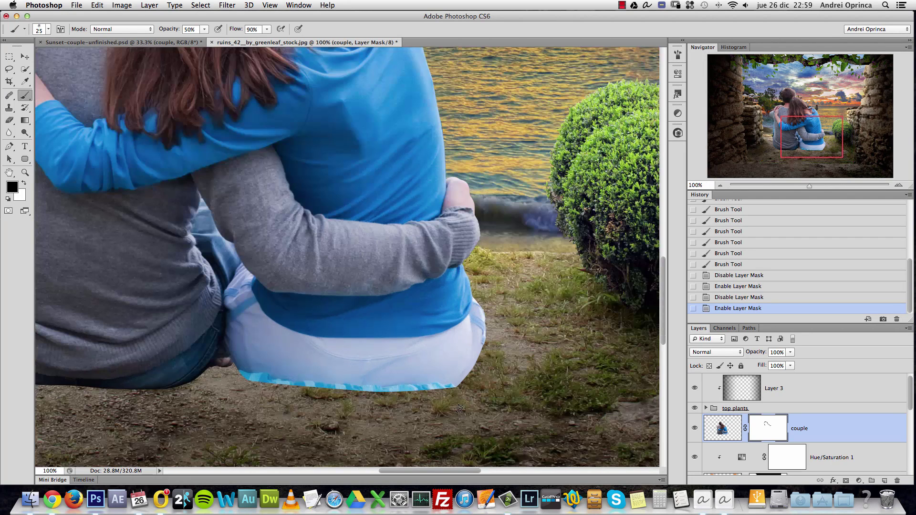
pyautogui.scroll(-3, 459, 409)
pyautogui.hscroll(-1, 460, 409)
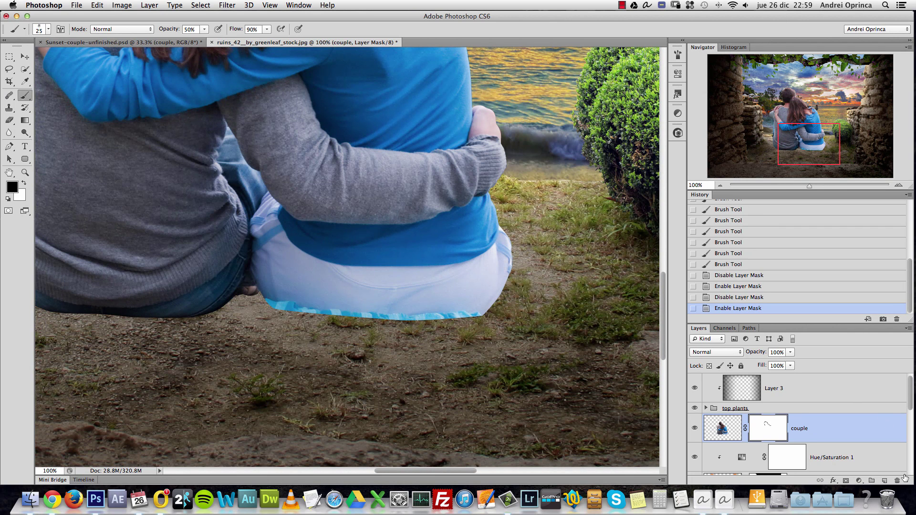
pyautogui.click(886, 481)
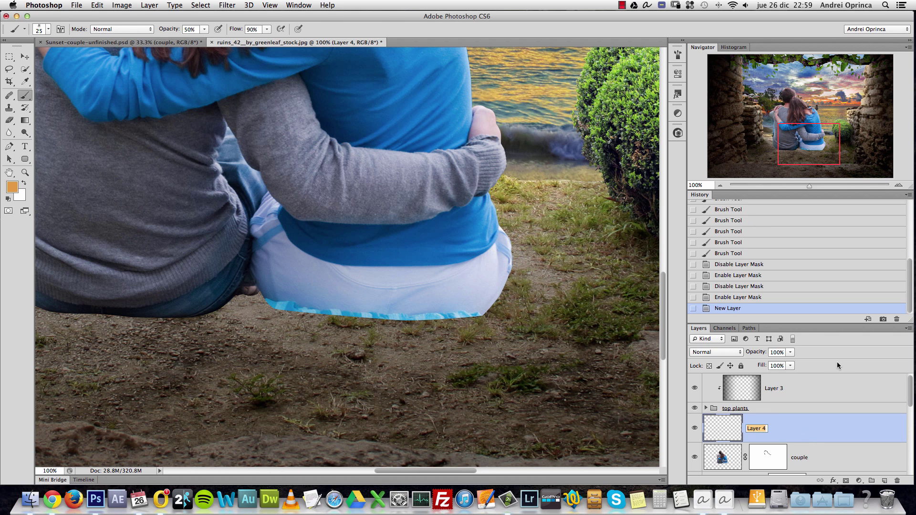
pyautogui.write('pants fix')
pyautogui.press('Return')
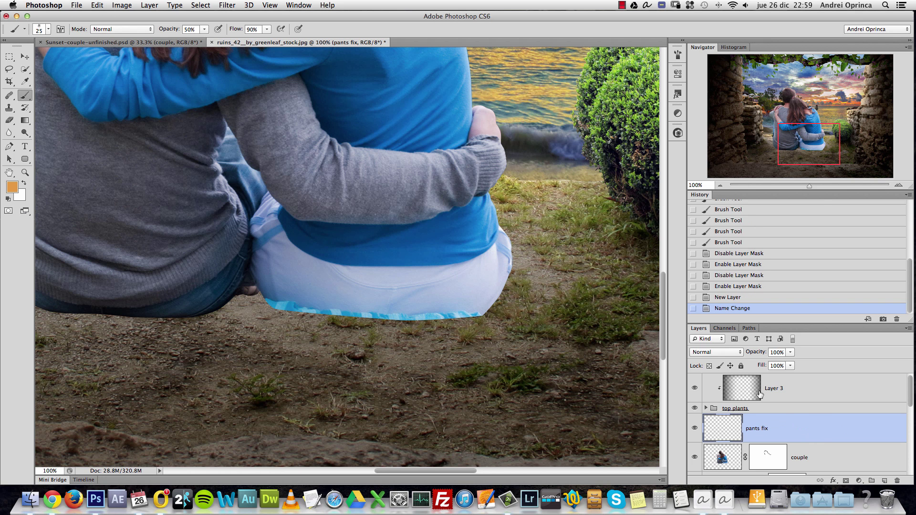
pyautogui.rightClick(825, 429)
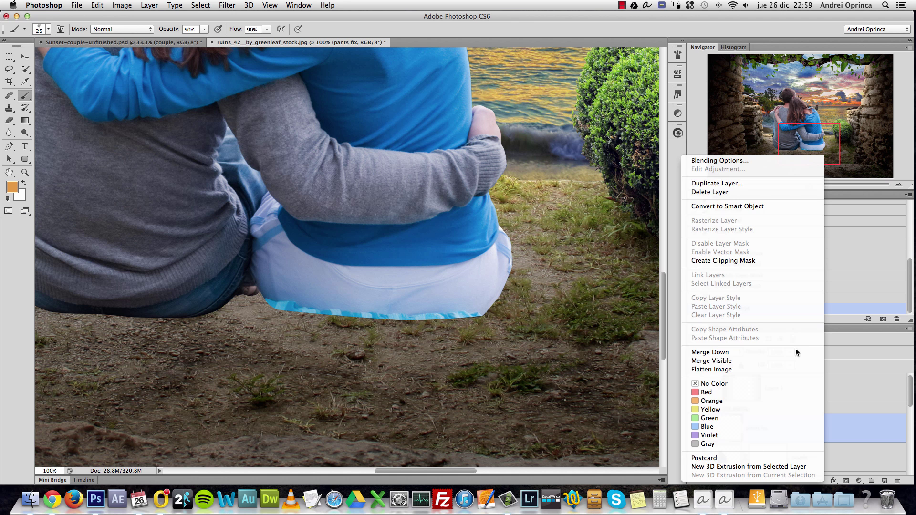
pyautogui.click(756, 261)
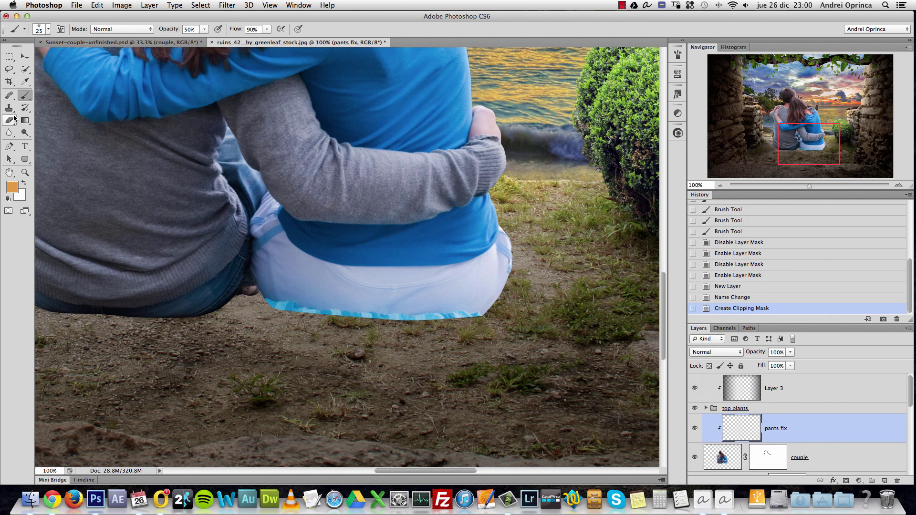
# Step: Clone white fabric over the right part of the pants' cyan bottom trim, using a 30 px Clone Stamp that samples all layers
pyautogui.click(9, 110)
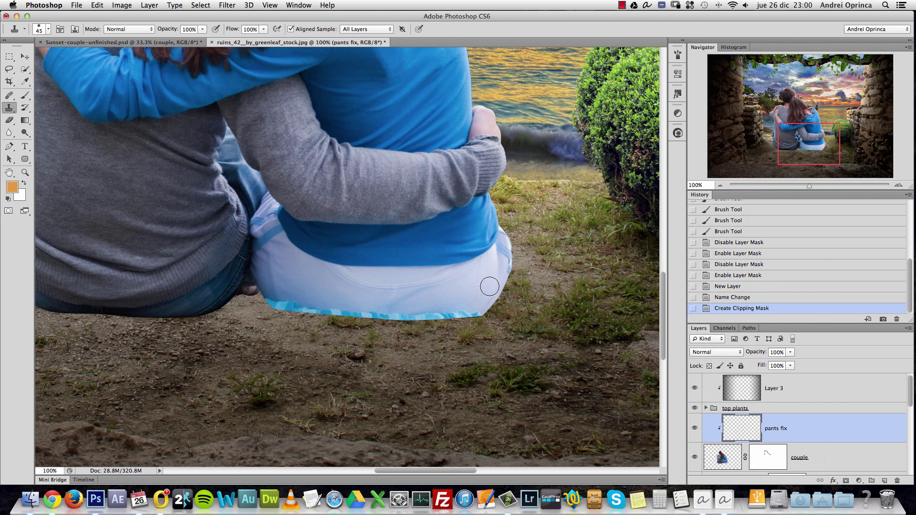
pyautogui.press('super+1')
pyautogui.moveTo(487, 287)
pyautogui.mouseDown()
pyautogui.moveTo(452, 286)
pyautogui.moveTo(447, 273)
pyautogui.moveTo(525, 268)
pyautogui.moveTo(523, 251)
pyautogui.mouseUp()
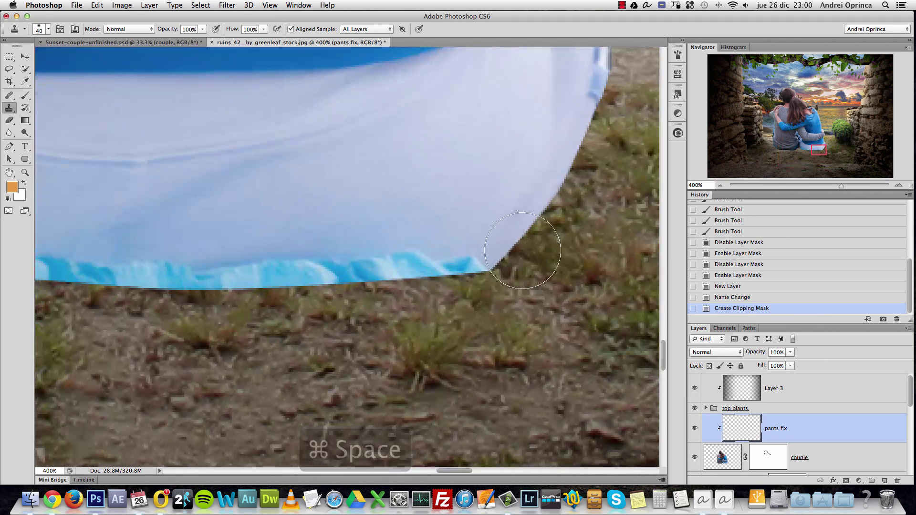
pyautogui.press('[')
pyautogui.press('[')
pyautogui.press('[')
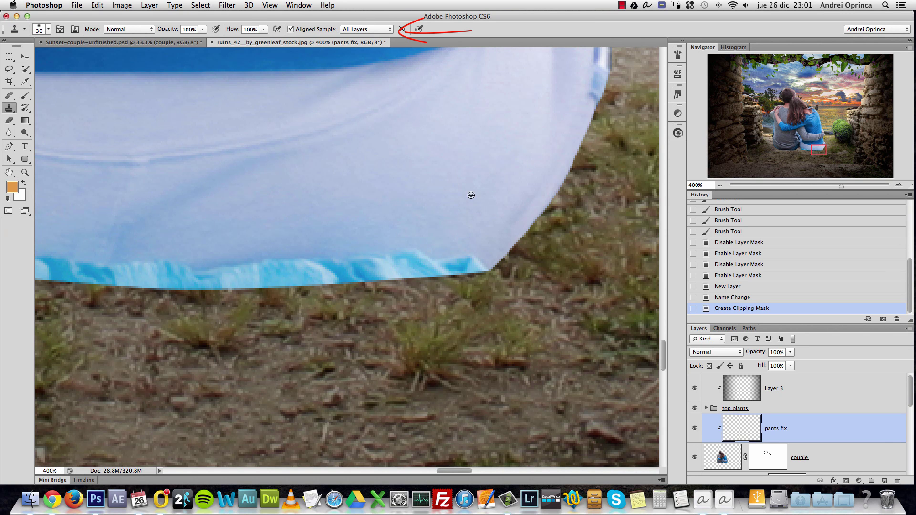
pyautogui.keyDown('alt'); pyautogui.click(472, 194); pyautogui.keyUp('alt')
pyautogui.moveTo(476, 260); pyautogui.dragTo(334, 264)
pyautogui.keyDown('alt'); pyautogui.click(409, 213); pyautogui.keyUp('alt')
pyautogui.click(328, 295)
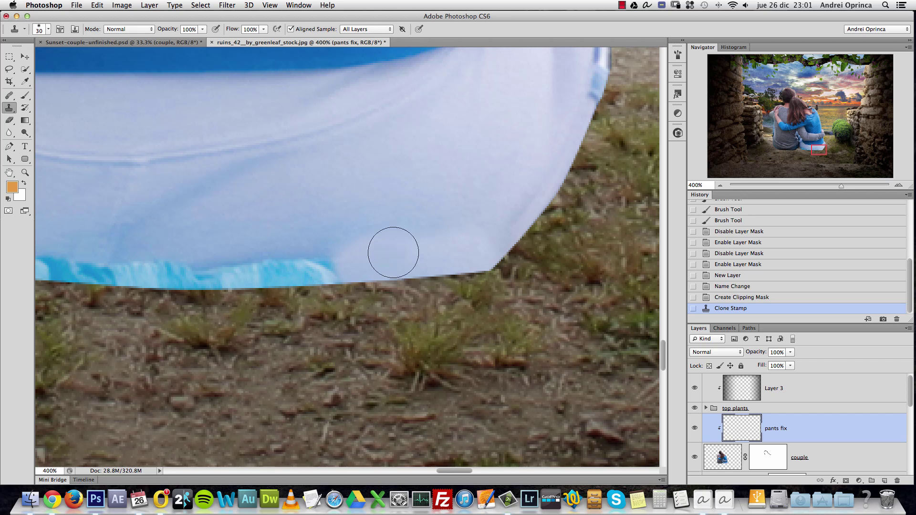
# Step: Clone pants fabric over the remaining cyan trim, working left along the bottom edge to the man's side
pyautogui.keyDown('alt'); pyautogui.click(330, 205); pyautogui.keyUp('alt')
pyautogui.moveTo(329, 263); pyautogui.dragTo(139, 265)
pyautogui.hscroll(-10, 259, 249)
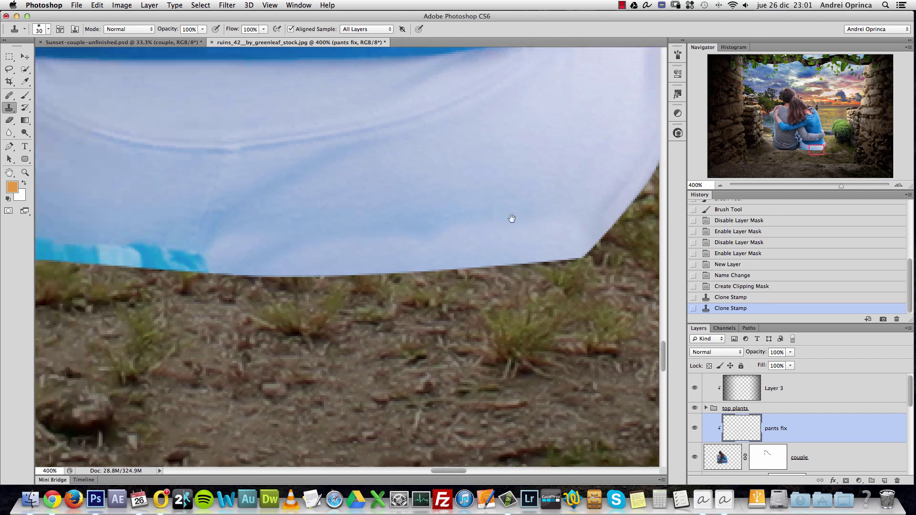
pyautogui.moveTo(391, 247)
pyautogui.mouseDown()
pyautogui.moveTo(344, 241)
pyautogui.moveTo(358, 245)
pyautogui.moveTo(325, 253)
pyautogui.mouseUp()
pyautogui.moveTo(301, 219)
pyautogui.mouseDown()
pyautogui.moveTo(478, 233)
pyautogui.moveTo(463, 212)
pyautogui.moveTo(419, 241)
pyautogui.moveTo(313, 225)
pyautogui.moveTo(439, 233)
pyautogui.mouseUp()
pyautogui.moveTo(432, 264)
pyautogui.mouseDown()
pyautogui.moveTo(378, 259)
pyautogui.moveTo(327, 236)
pyautogui.moveTo(308, 254)
pyautogui.moveTo(302, 242)
pyautogui.moveTo(313, 257)
pyautogui.moveTo(297, 253)
pyautogui.moveTo(260, 204)
pyautogui.mouseUp()
# Step: Blend the cloned patches along the pants' lower edge with the Clone Stamp at 34% opacity and 46% flow
pyautogui.keyDown('alt'); pyautogui.click(316, 217); pyautogui.keyUp('alt')
pyautogui.keyDown('alt'); pyautogui.click(439, 222); pyautogui.keyUp('alt')
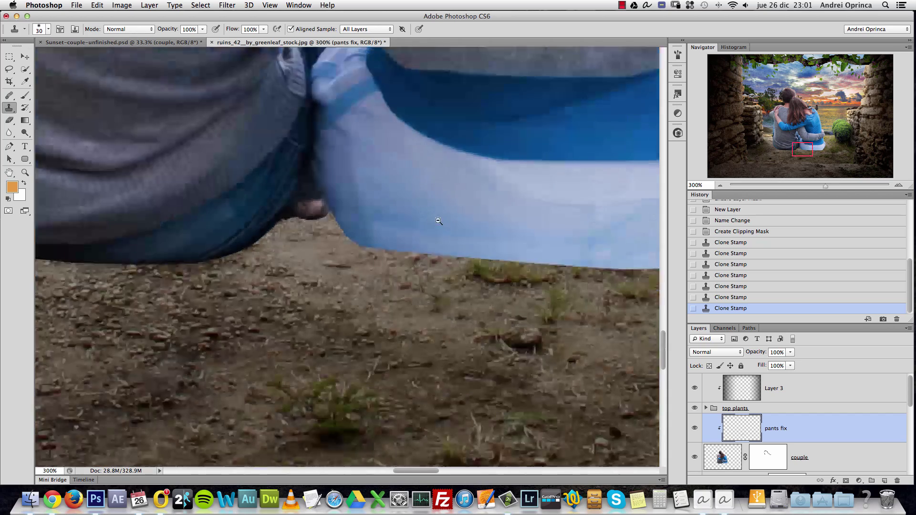
pyautogui.keyDown('alt'); pyautogui.click(439, 222); pyautogui.keyUp('alt')
pyautogui.keyDown('alt'); pyautogui.click(439, 221); pyautogui.keyUp('alt')
pyautogui.moveTo(584, 240); pyautogui.dragTo(449, 273)
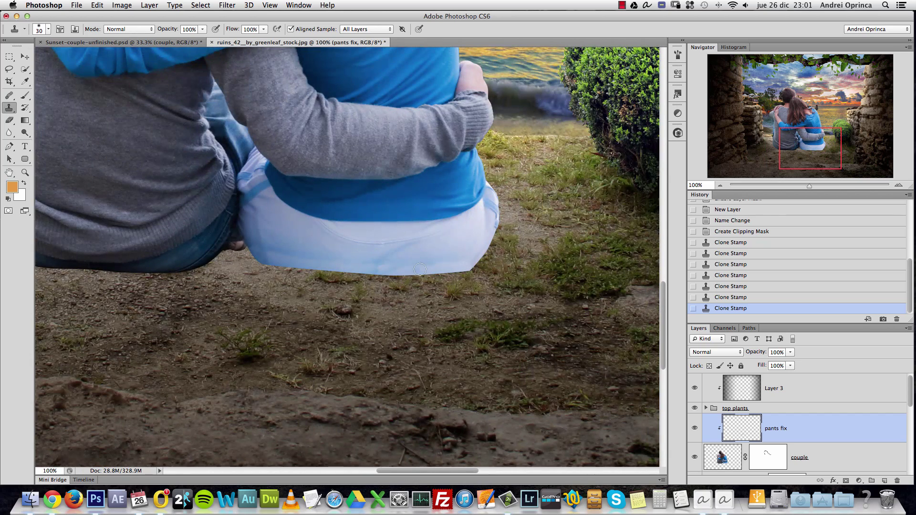
pyautogui.keyDown('super'); pyautogui.click(454, 258); pyautogui.keyUp('super')
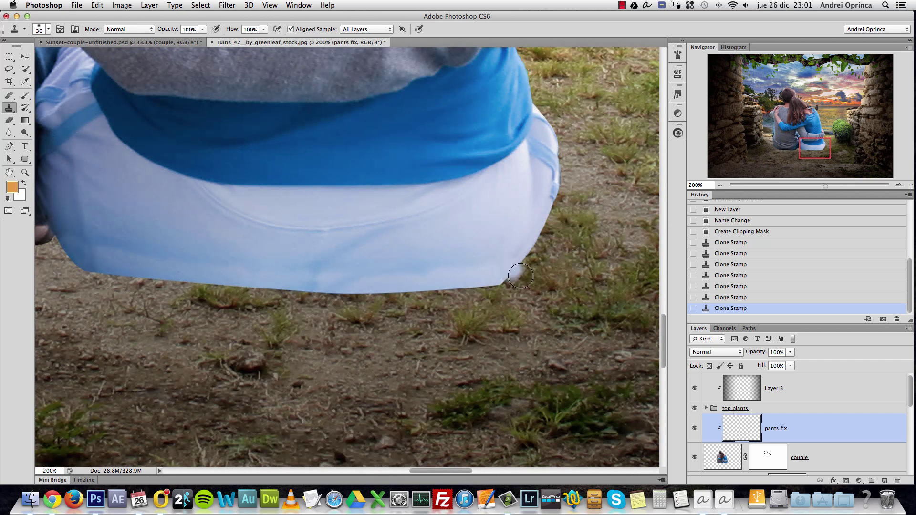
pyautogui.click(145, 108)
pyautogui.moveTo(201, 32); pyautogui.dragTo(176, 43)
pyautogui.click(263, 29)
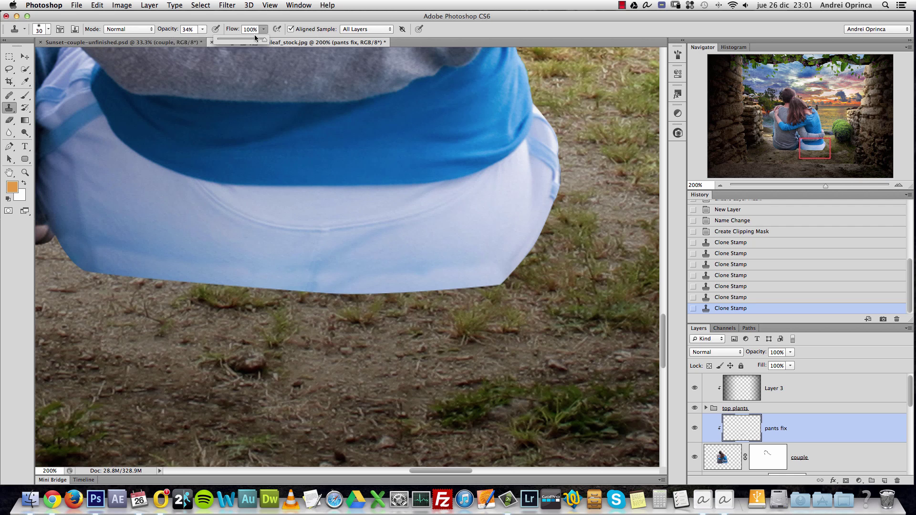
pyautogui.hotkey('alt', 'space')
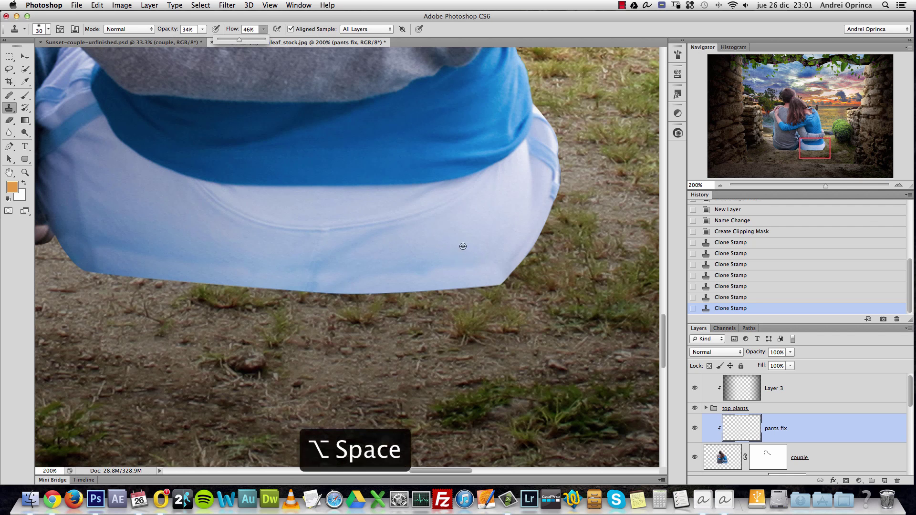
pyautogui.keyDown('alt'); pyautogui.click(483, 249); pyautogui.keyUp('alt')
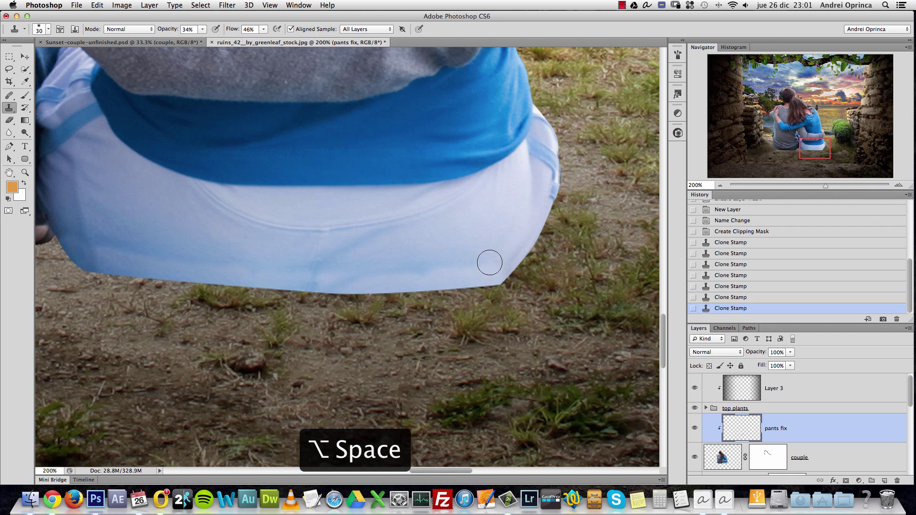
pyautogui.moveTo(487, 262); pyautogui.dragTo(406, 268)
pyautogui.click(479, 262)
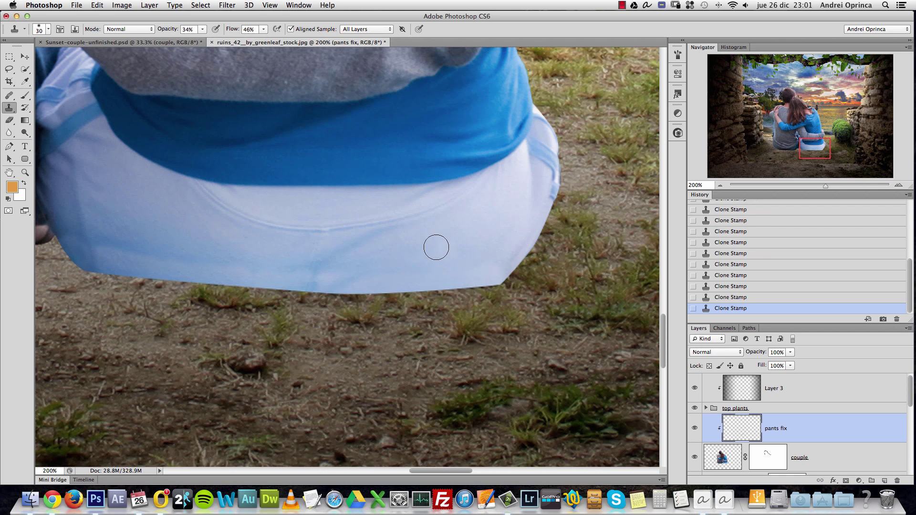
pyautogui.moveTo(335, 279)
pyautogui.mouseDown()
pyautogui.moveTo(366, 271)
pyautogui.moveTo(312, 287)
pyautogui.moveTo(383, 267)
pyautogui.moveTo(298, 283)
pyautogui.moveTo(325, 273)
pyautogui.moveTo(266, 265)
pyautogui.mouseUp()
# Step: Compare the pants with the pants fix layer hidden and shown, and examine their bottom edge against the ground
pyautogui.keyDown('alt'); pyautogui.keyDown('space'); pyautogui.click(357, 278); pyautogui.keyUp('space'); pyautogui.keyUp('alt')
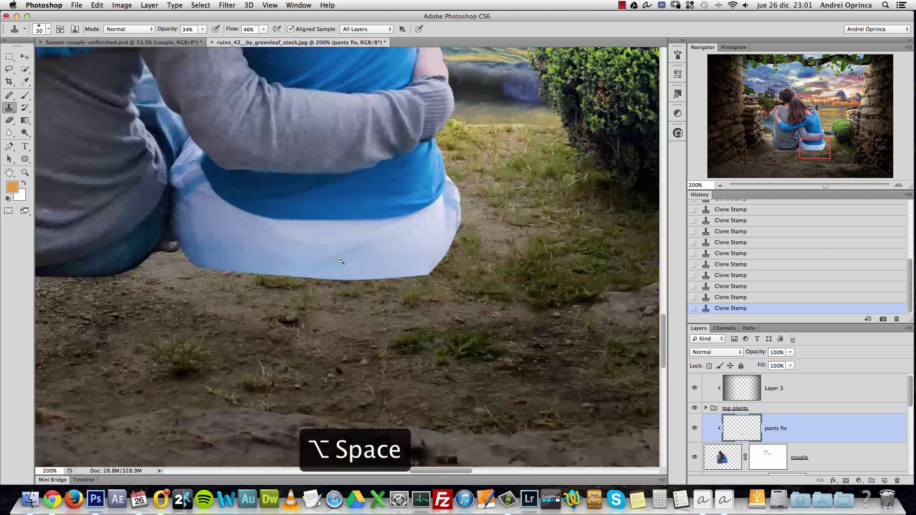
pyautogui.keyDown('alt'); pyautogui.keyDown('space'); pyautogui.click(353, 256); pyautogui.keyUp('space'); pyautogui.keyUp('alt')
pyautogui.keyDown('alt'); pyautogui.keyDown('space'); pyautogui.click(431, 235); pyautogui.keyUp('space'); pyautogui.keyUp('alt')
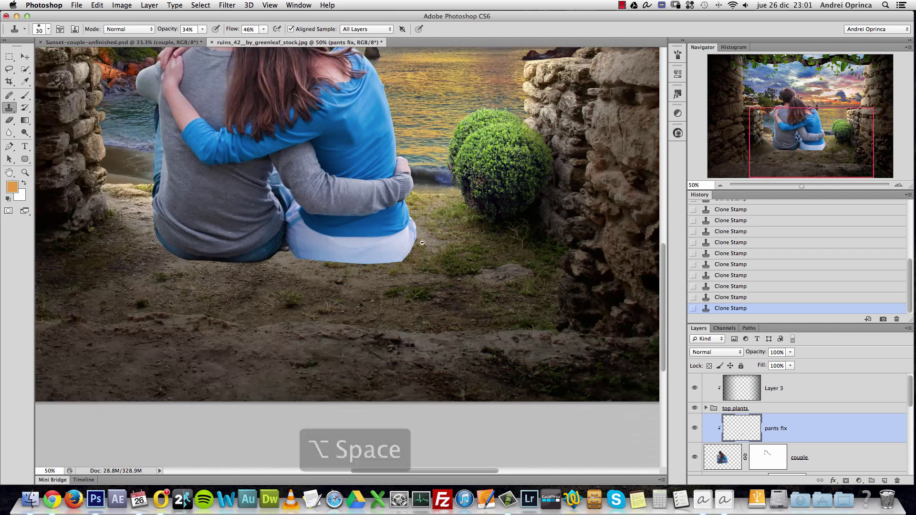
pyautogui.click(695, 428)
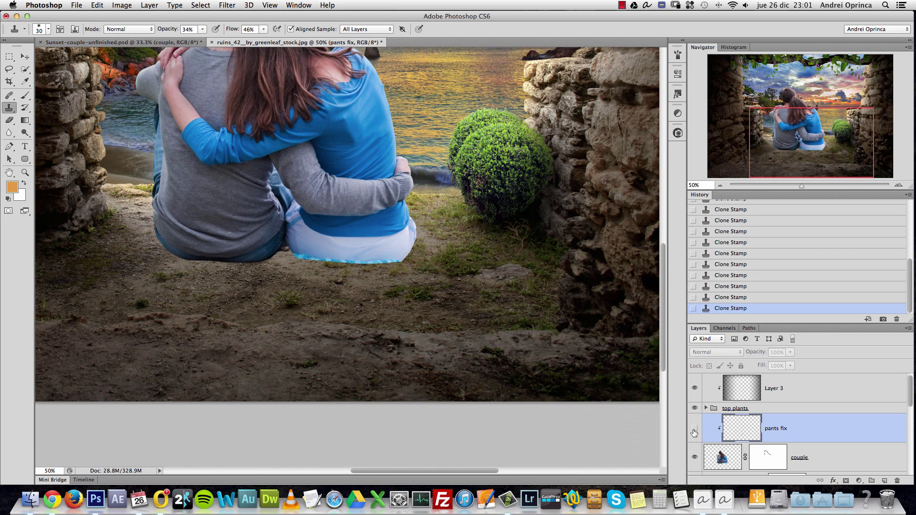
pyautogui.click(694, 431)
pyautogui.keyDown('super'); pyautogui.keyDown('space'); pyautogui.click(385, 285); pyautogui.keyUp('space'); pyautogui.keyUp('super')
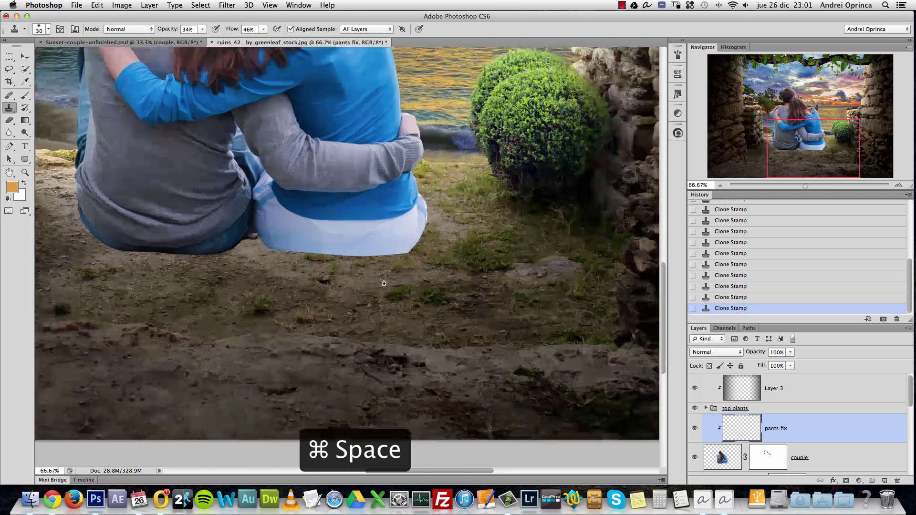
pyautogui.keyDown('super'); pyautogui.keyDown('space'); pyautogui.click(410, 253); pyautogui.keyUp('space'); pyautogui.keyUp('super')
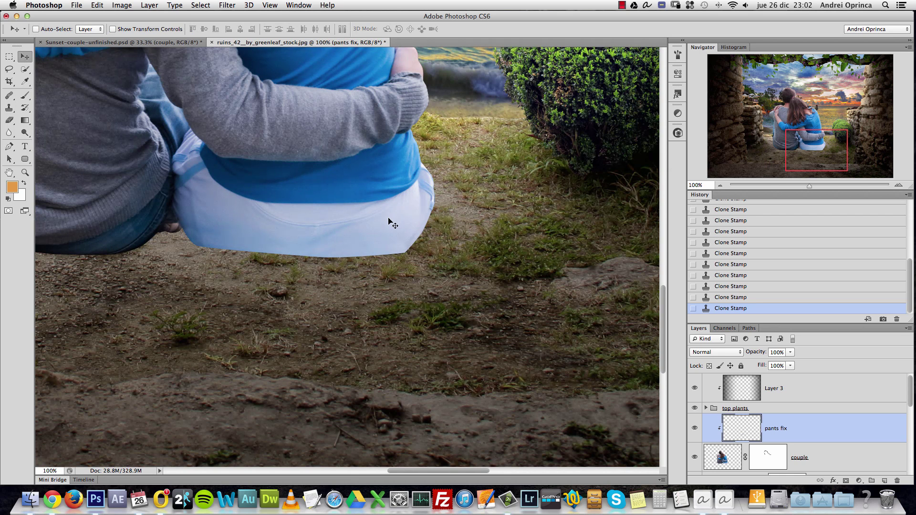
pyautogui.scroll(2, 389, 220)
pyautogui.hscroll(-4, 389, 220)
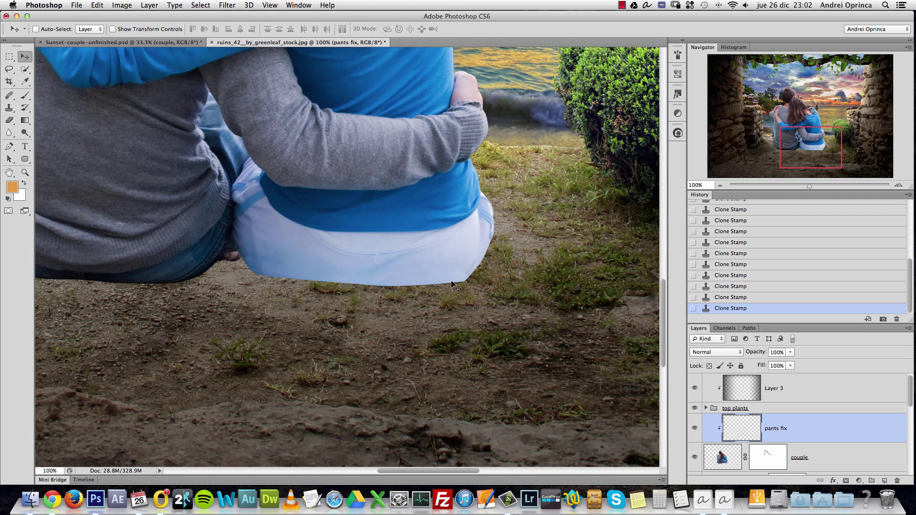
pyautogui.moveTo(415, 307); pyautogui.dragTo(495, 327)
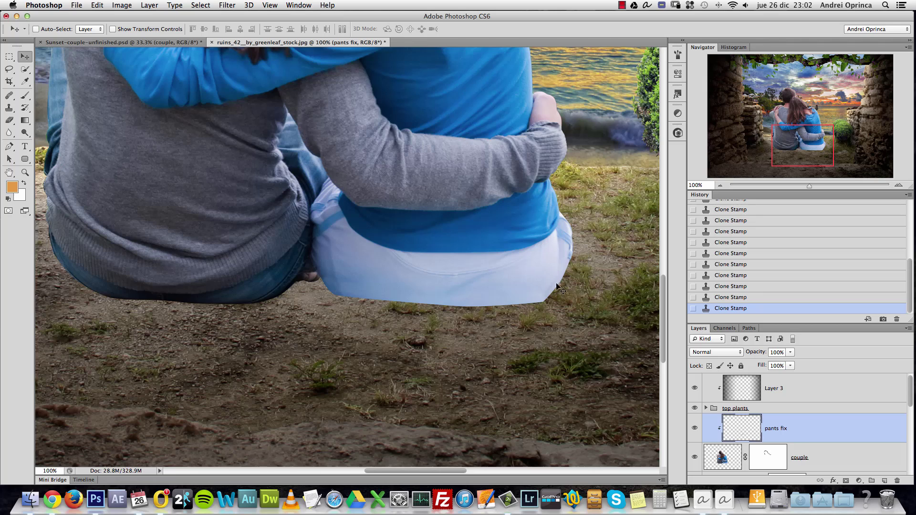
pyautogui.keyDown('super'); pyautogui.keyDown('space'); pyautogui.click(521, 292); pyautogui.keyUp('space'); pyautogui.keyUp('super')
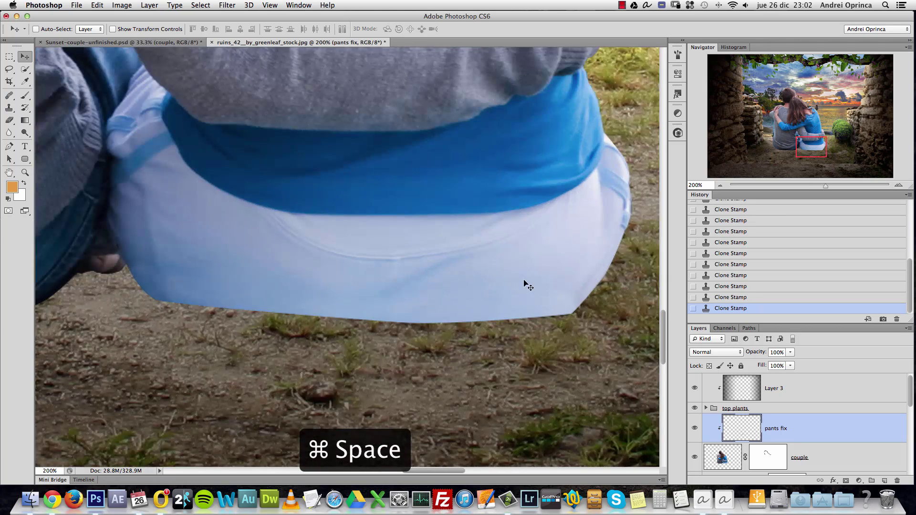
pyautogui.keyDown('alt'); pyautogui.keyDown('super'); pyautogui.keyDown('space'); pyautogui.click(528, 286); pyautogui.keyUp('space'); pyautogui.keyUp('super'); pyautogui.keyUp('alt')
pyautogui.keyDown('alt'); pyautogui.keyDown('super'); pyautogui.keyDown('space'); pyautogui.click(537, 287); pyautogui.keyUp('space'); pyautogui.keyUp('super'); pyautogui.keyUp('alt')
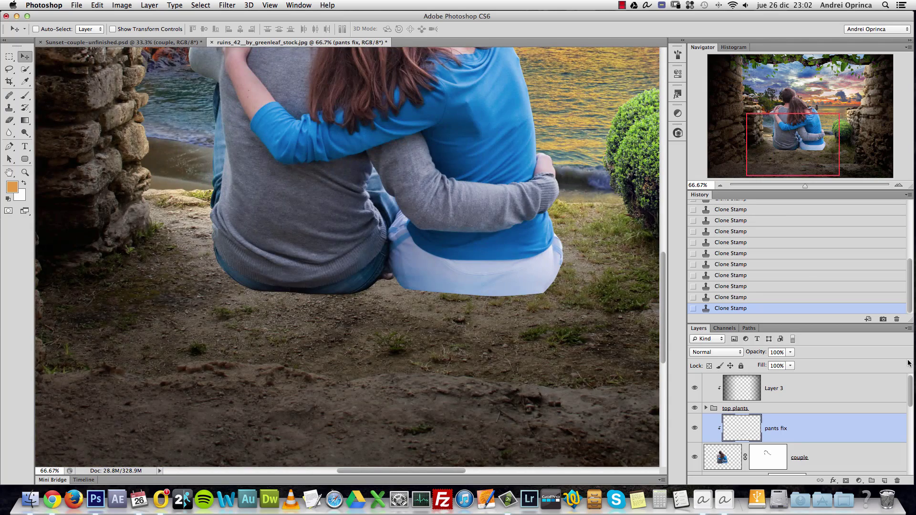
# Step: Add a layer named "shadow1" directly beneath the couple layer
pyautogui.moveTo(911, 390); pyautogui.dragTo(910, 413)
pyautogui.click(874, 407)
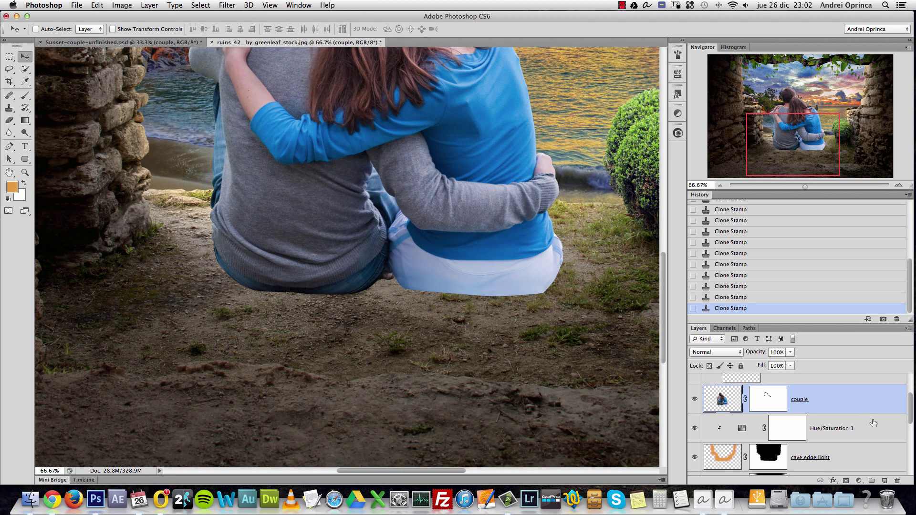
pyautogui.keyDown('super'); pyautogui.click(884, 482); pyautogui.keyUp('super')
pyautogui.doubleClick(749, 429)
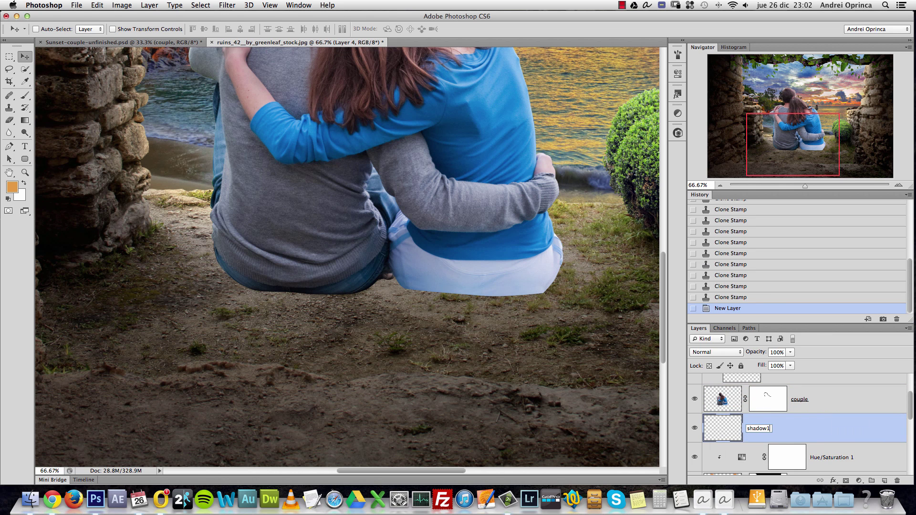
pyautogui.press('Return')
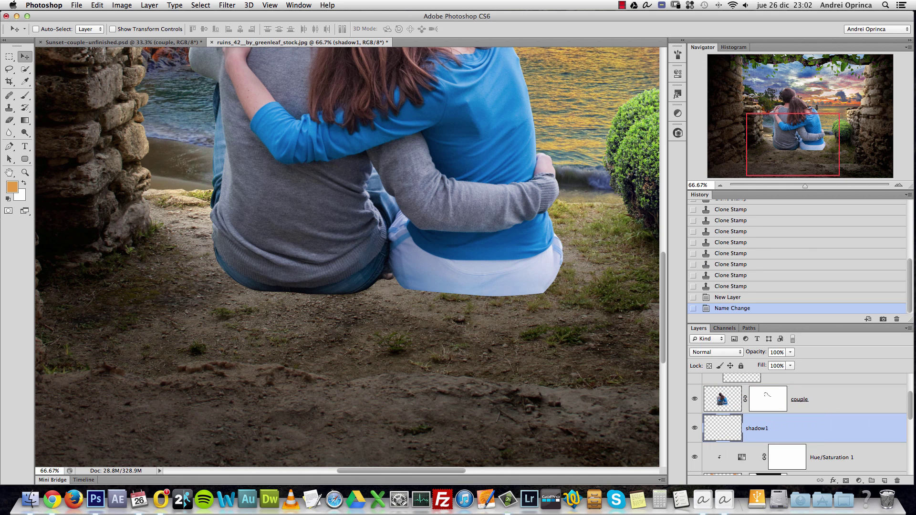
# Step: Set up the Brush tool with black paint, 50% opacity and 50% flow
pyautogui.press('b')
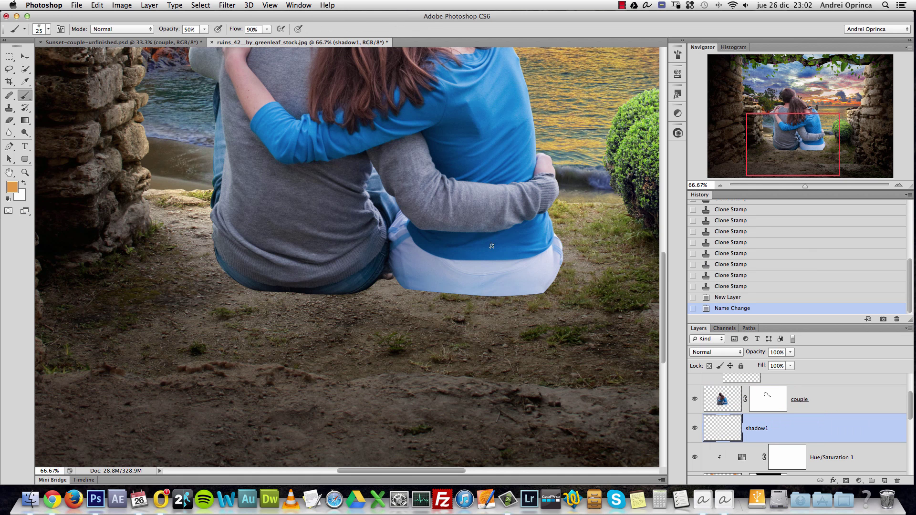
pyautogui.rightClick(484, 228)
pyautogui.doubleClick(517, 293)
pyautogui.rightClick(522, 275)
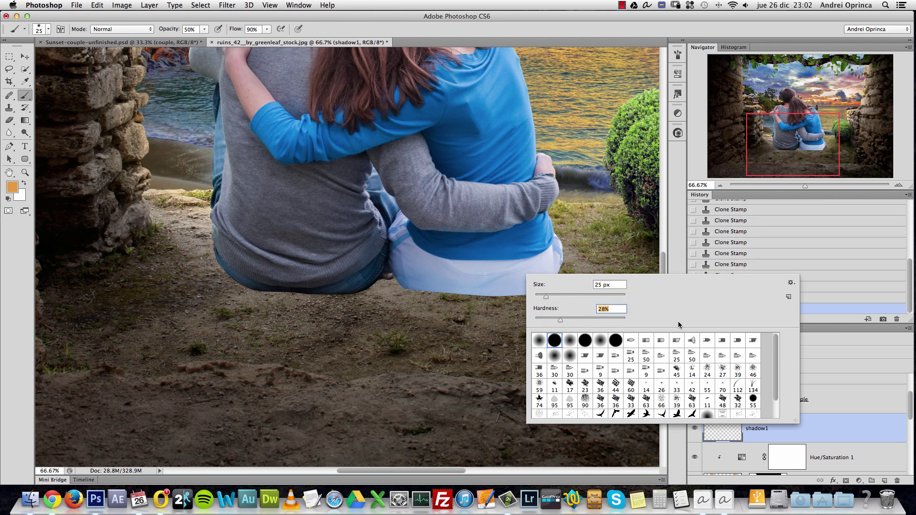
pyautogui.click(841, 429)
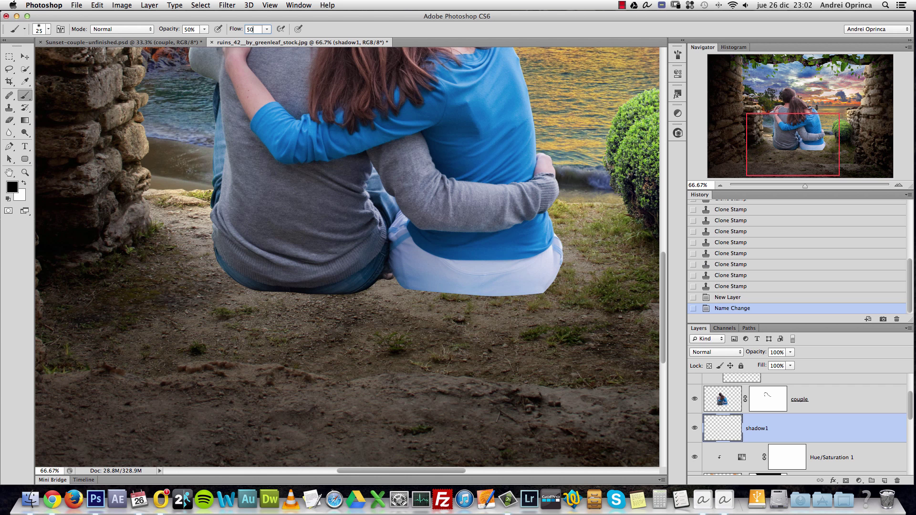
# Step: Paint a contact shadow on shadow1 along the bottom edge of the woman's white pants with a 20 px brush, working towards the man
pyautogui.scroll(4, 547, 282)
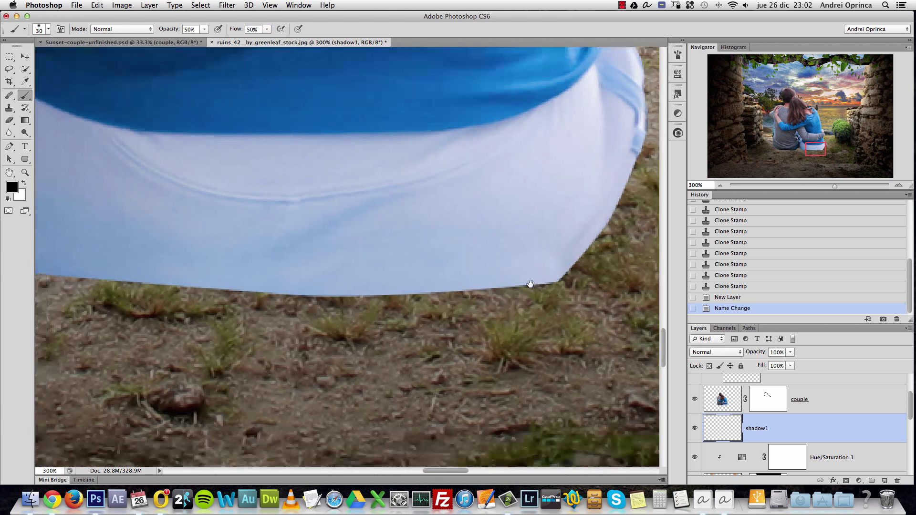
pyautogui.moveTo(531, 284)
pyautogui.mouseDown()
pyautogui.moveTo(548, 264)
pyautogui.moveTo(459, 257)
pyautogui.mouseUp()
pyautogui.press('[')
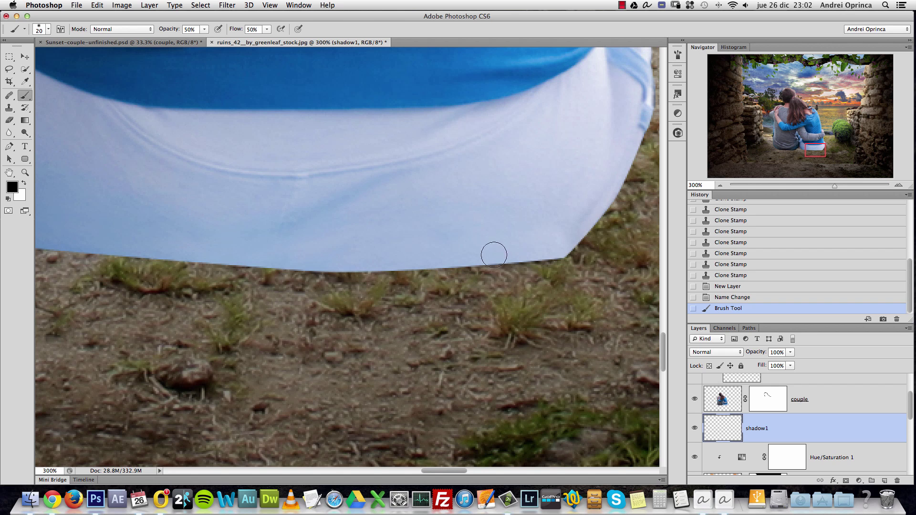
pyautogui.moveTo(495, 254); pyautogui.dragTo(456, 257)
pyautogui.moveTo(533, 249)
pyautogui.mouseDown()
pyautogui.moveTo(444, 257)
pyautogui.moveTo(451, 262)
pyautogui.moveTo(407, 258)
pyautogui.moveTo(568, 260)
pyautogui.moveTo(439, 270)
pyautogui.mouseUp()
pyautogui.moveTo(548, 267); pyautogui.dragTo(387, 270)
pyautogui.moveTo(482, 266)
pyautogui.mouseDown()
pyautogui.moveTo(441, 274)
pyautogui.moveTo(352, 256)
pyautogui.moveTo(451, 267)
pyautogui.moveTo(418, 282)
pyautogui.moveTo(465, 299)
pyautogui.moveTo(527, 302)
pyautogui.moveTo(380, 299)
pyautogui.mouseUp()
pyautogui.moveTo(493, 307); pyautogui.dragTo(375, 298)
pyautogui.moveTo(469, 292)
pyautogui.mouseDown()
pyautogui.moveTo(327, 292)
pyautogui.moveTo(385, 298)
pyautogui.moveTo(302, 286)
pyautogui.moveTo(236, 297)
pyautogui.moveTo(164, 272)
pyautogui.mouseUp()
pyautogui.moveTo(346, 277); pyautogui.dragTo(510, 278)
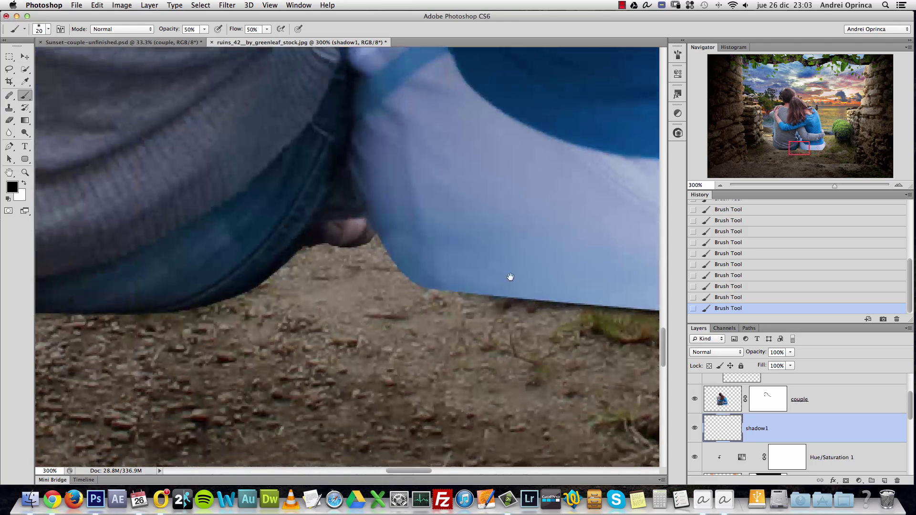
pyautogui.moveTo(572, 292)
pyautogui.mouseDown()
pyautogui.moveTo(435, 286)
pyautogui.moveTo(389, 241)
pyautogui.moveTo(388, 219)
pyautogui.moveTo(291, 248)
pyautogui.moveTo(301, 241)
pyautogui.moveTo(225, 293)
pyautogui.mouseUp()
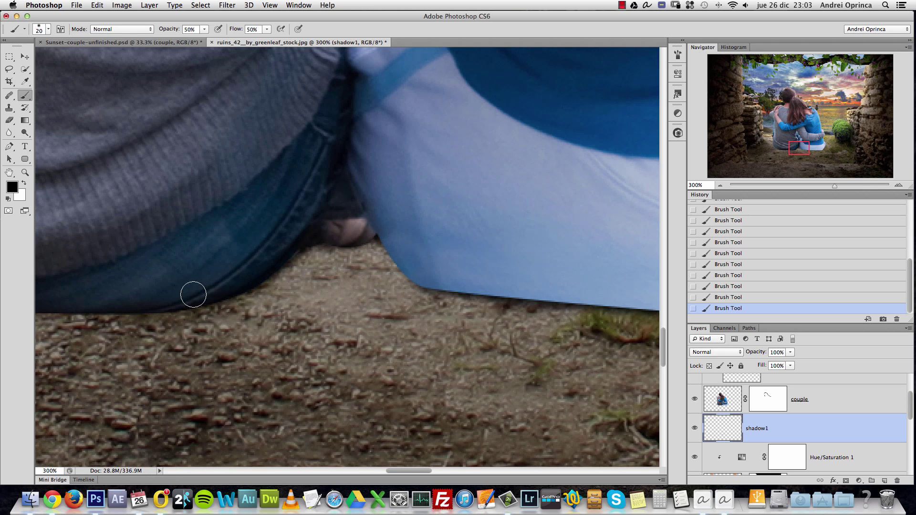
# Step: Paint a lighter shadow on the ground between the couple at 20% opacity and 34% flow, enlarging the brush to 45 px
pyautogui.click(265, 29)
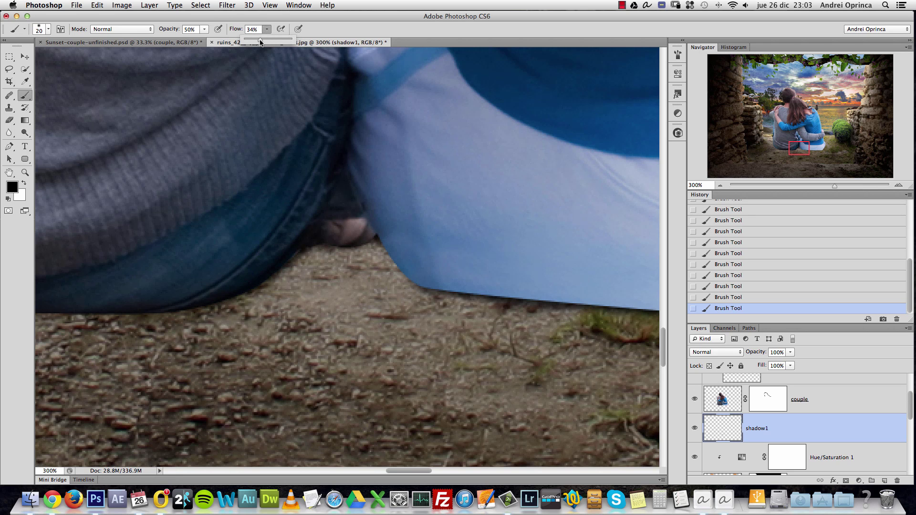
pyautogui.moveTo(205, 30); pyautogui.dragTo(193, 42)
pyautogui.moveTo(350, 247)
pyautogui.mouseDown()
pyautogui.moveTo(425, 246)
pyautogui.moveTo(233, 272)
pyautogui.mouseUp()
pyautogui.press(']')
pyautogui.press(']')
pyautogui.press(']')
pyautogui.press(']')
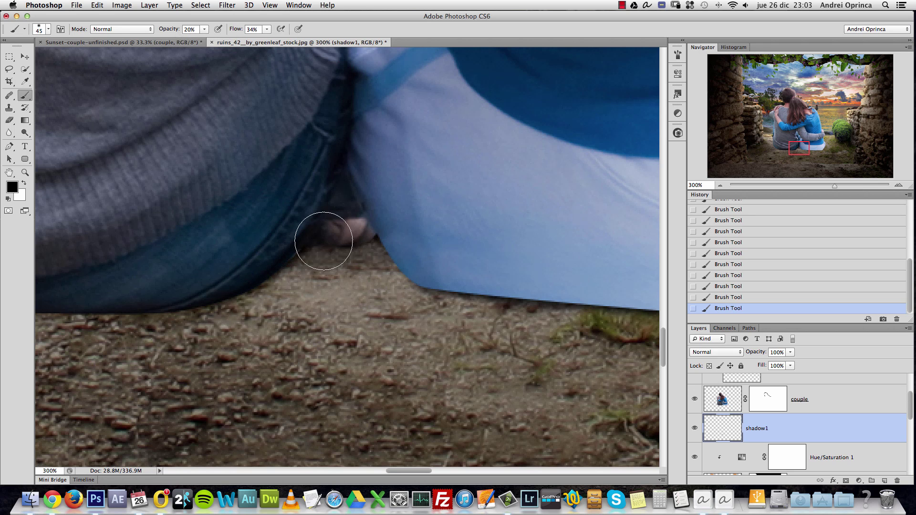
pyautogui.moveTo(321, 241)
pyautogui.mouseDown()
pyautogui.moveTo(321, 258)
pyautogui.moveTo(260, 302)
pyautogui.mouseUp()
pyautogui.hotkey('alt', 'space')
pyautogui.click(260, 302)
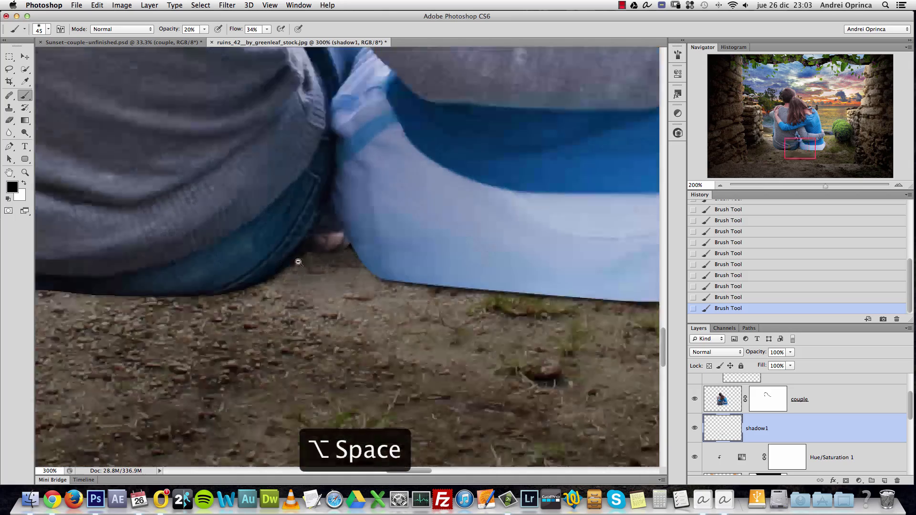
pyautogui.click(376, 267)
pyautogui.click(376, 268)
# Step: Paint the contact shadow under the man's jeans with a 20 px brush at 38% opacity and 51% flow
pyautogui.press('super+space')
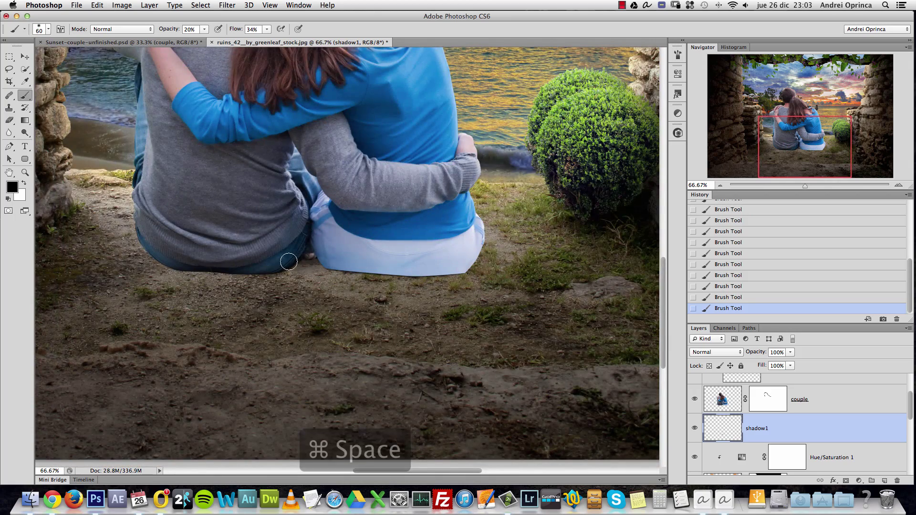
pyautogui.moveTo(289, 261); pyautogui.dragTo(514, 270)
pyautogui.press('[')
pyautogui.press('[')
pyautogui.press('[')
pyautogui.press('[')
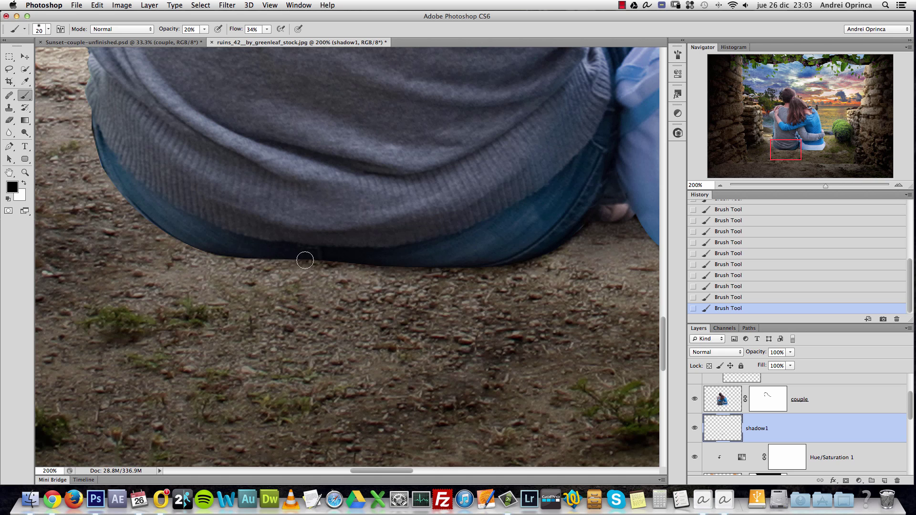
pyautogui.click(204, 29)
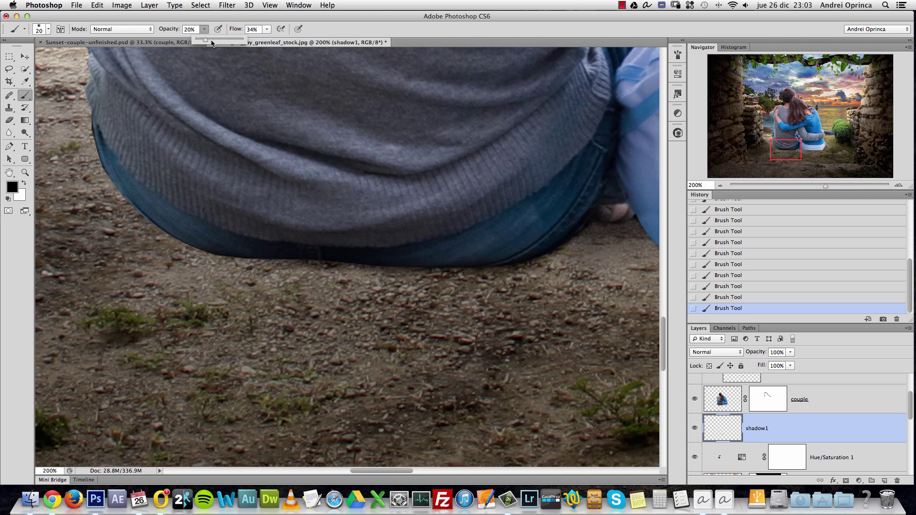
pyautogui.click(268, 29)
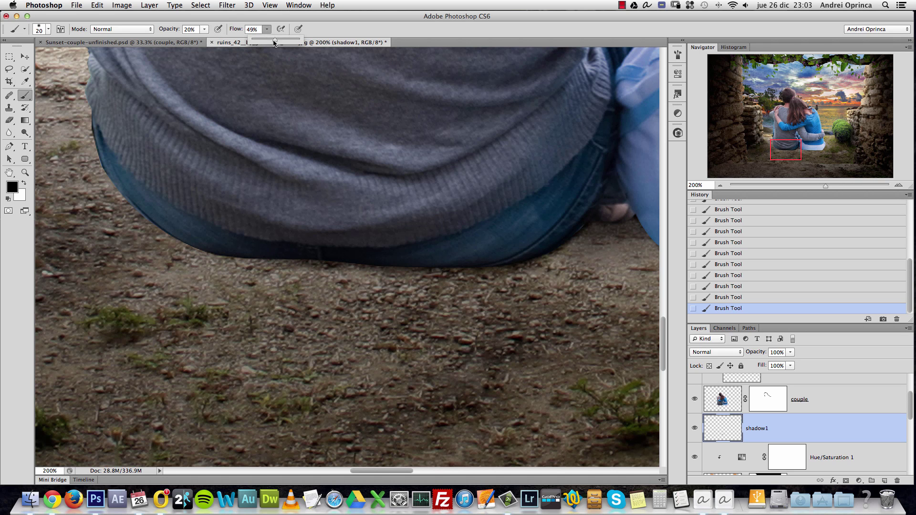
pyautogui.click(205, 29)
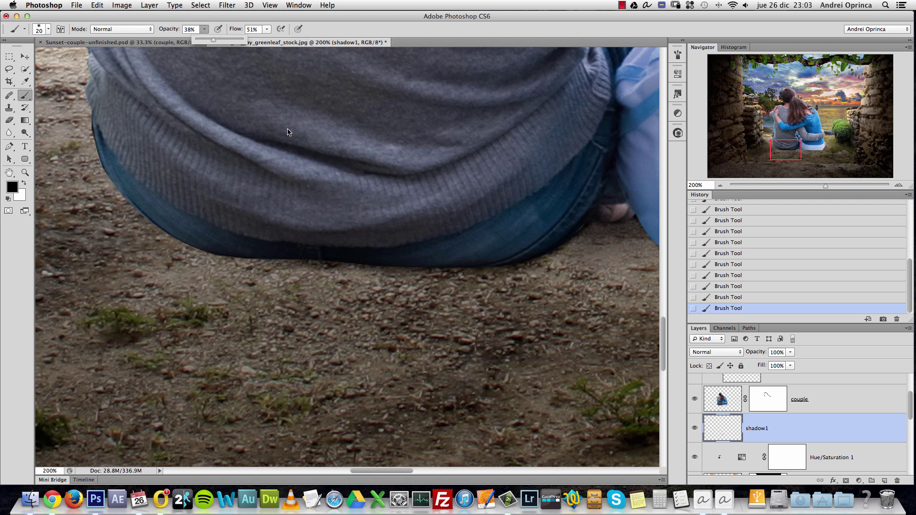
pyautogui.click(542, 253)
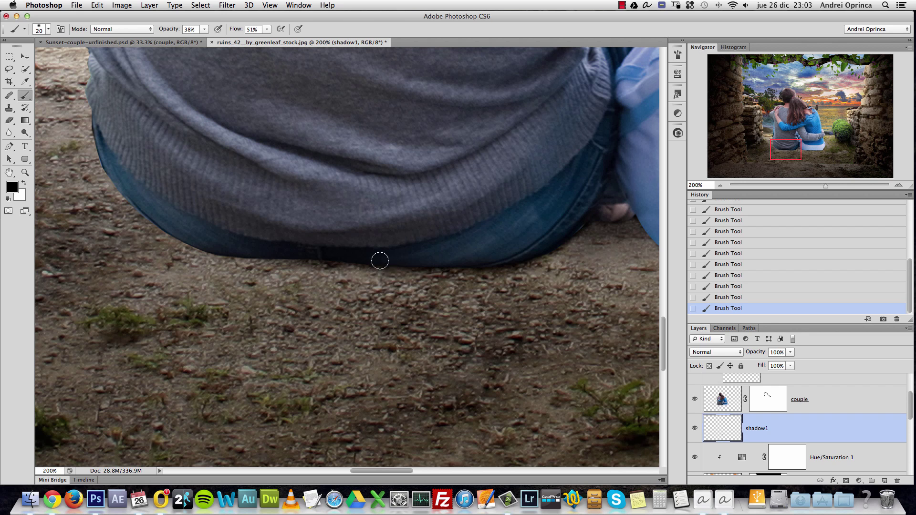
pyautogui.moveTo(380, 260); pyautogui.dragTo(284, 256)
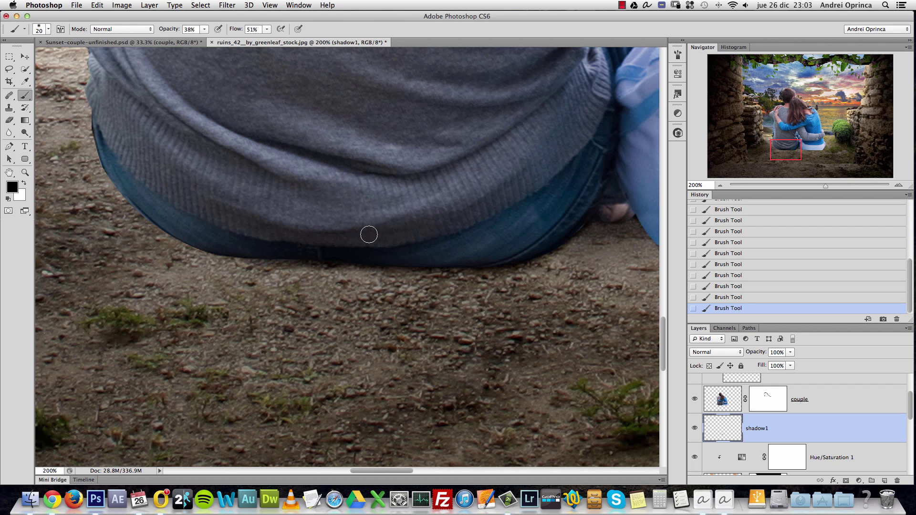
# Step: Undo the last shadow strokes and repaint the edge beneath the man's jeans, enlarging the brush to 25 px
pyautogui.press('alt+super+z')
pyautogui.press('alt+super+z')
pyautogui.press('alt+super+z')
pyautogui.press('alt+super+z')
pyautogui.moveTo(306, 252); pyautogui.dragTo(289, 250)
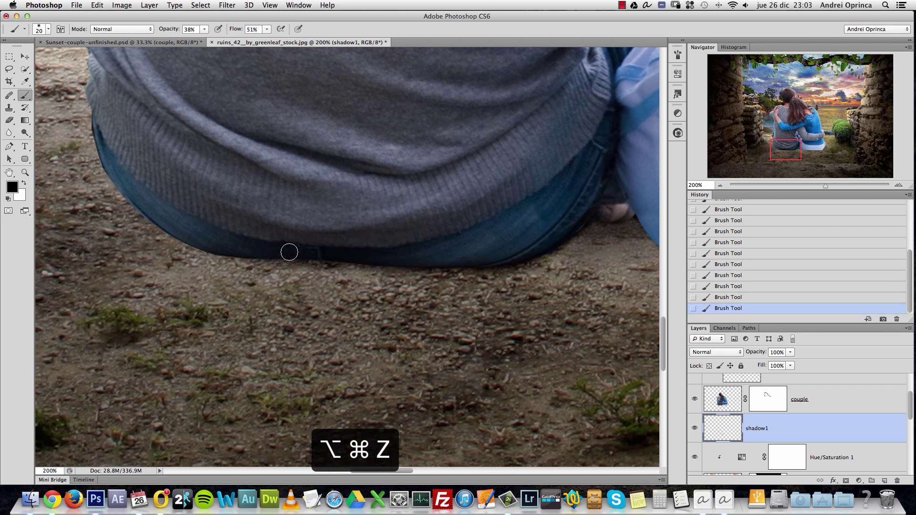
pyautogui.press(']')
pyautogui.moveTo(152, 228); pyautogui.dragTo(124, 221)
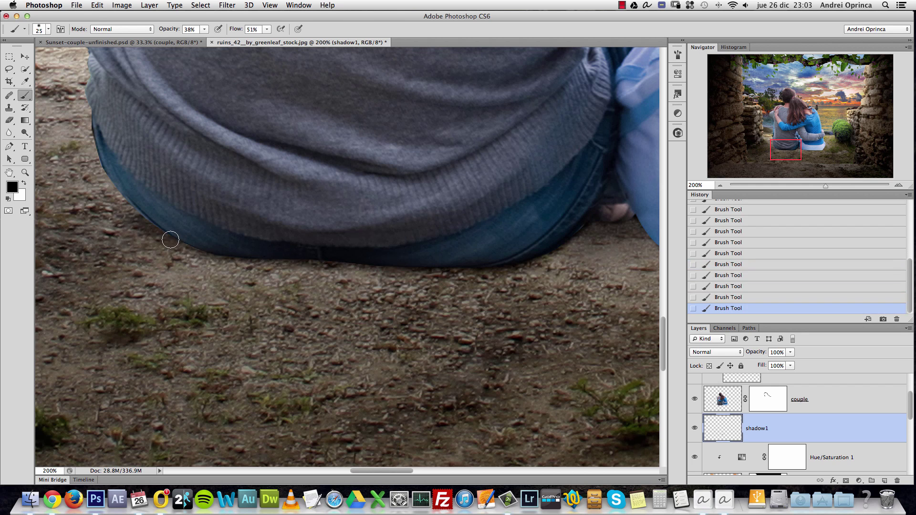
# Step: Enlarge the brush to 60 px and undo the last three shadow strokes
pyautogui.press(']')
pyautogui.press(']')
pyautogui.press(']')
pyautogui.press(']')
pyautogui.press(']')
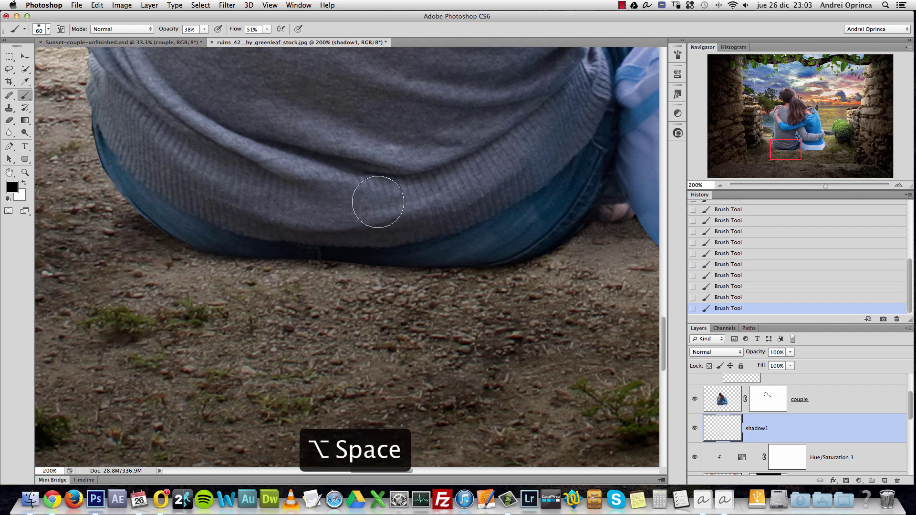
pyautogui.keyDown('alt'); pyautogui.click(379, 201); pyautogui.keyUp('alt')
pyautogui.keyDown('alt'); pyautogui.click(386, 203); pyautogui.keyUp('alt')
pyautogui.keyDown('alt'); pyautogui.click(385, 203); pyautogui.keyUp('alt')
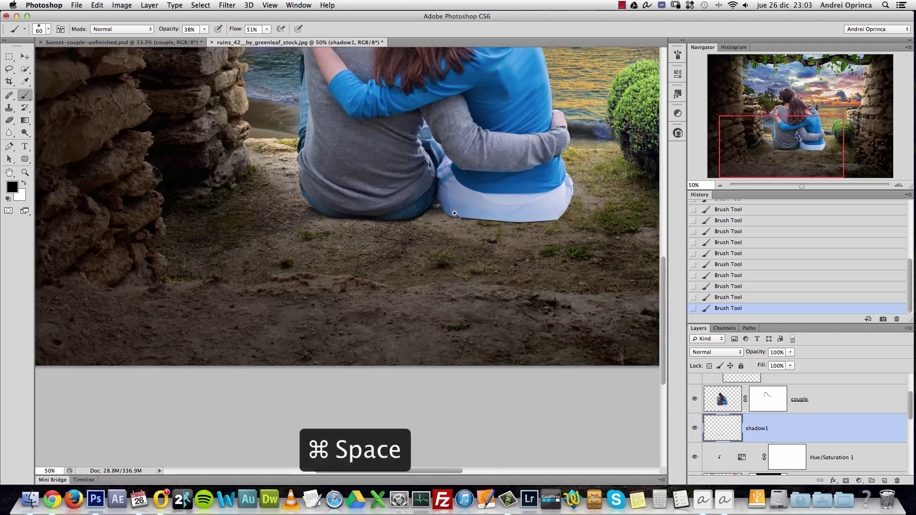
pyautogui.keyDown('super'); pyautogui.click(448, 215); pyautogui.keyUp('super')
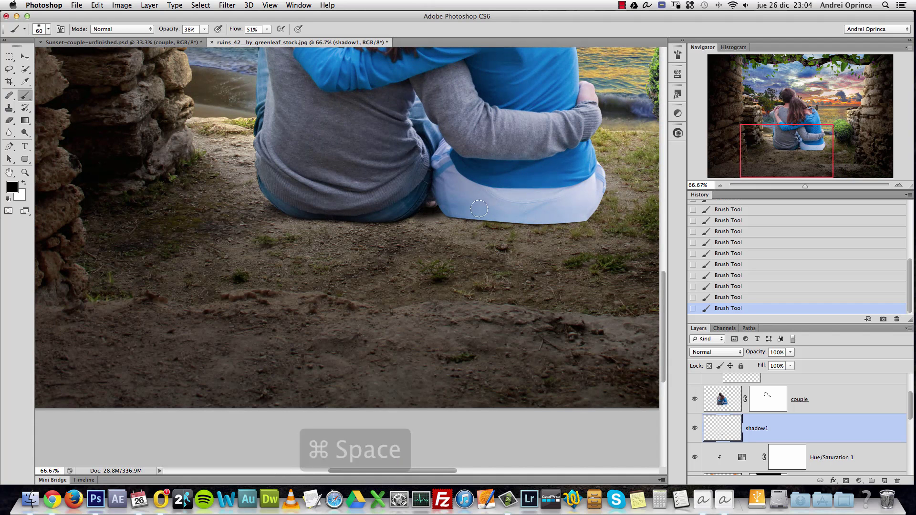
pyautogui.press('alt+super+z')
pyautogui.press('alt+super+z')
pyautogui.press('alt+super+z')
# Step: Paint a softer shadow between the couple and beneath the woman's pants at 21% opacity and 22% flow
pyautogui.click(266, 29)
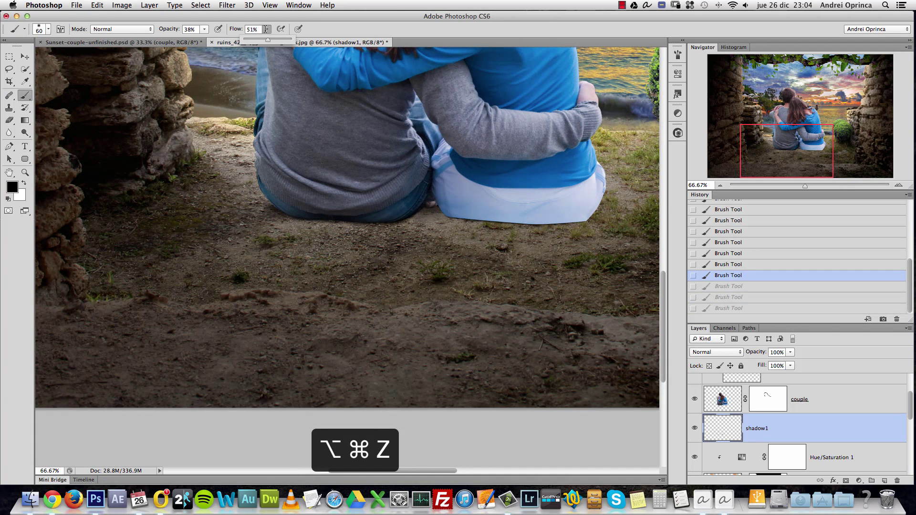
pyautogui.moveTo(258, 40); pyautogui.dragTo(199, 42)
pyautogui.click(204, 29)
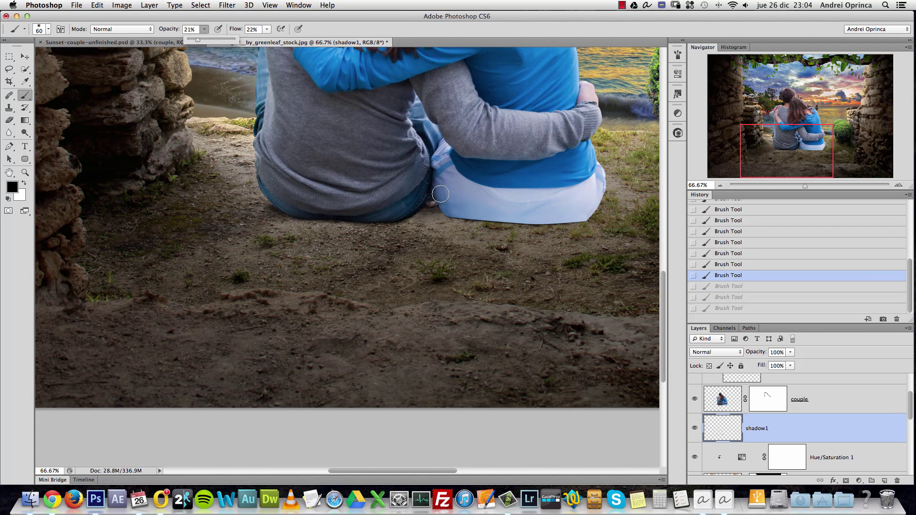
pyautogui.moveTo(440, 194)
pyautogui.mouseDown()
pyautogui.moveTo(398, 218)
pyautogui.moveTo(502, 225)
pyautogui.mouseUp()
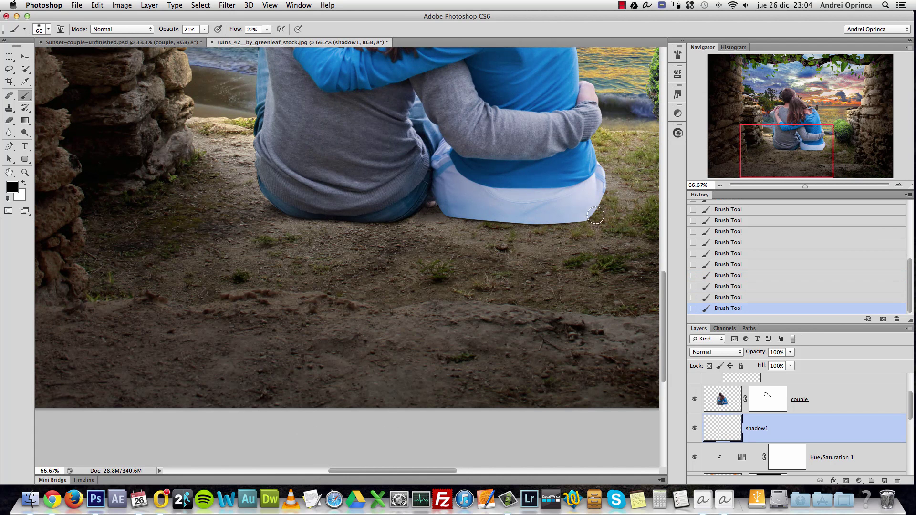
# Step: Spread the soft shadow over the ground beneath the couple, enlarging the brush to 80 px and then 100 px
pyautogui.scroll(1, 598, 207)
pyautogui.hscroll(1, 557, 240)
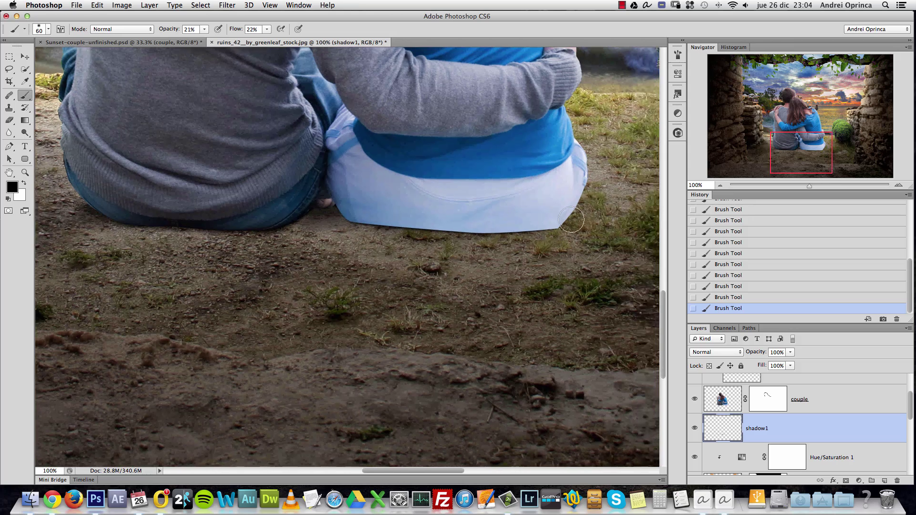
pyautogui.press(']')
pyautogui.moveTo(566, 229)
pyautogui.mouseDown()
pyautogui.moveTo(472, 240)
pyautogui.moveTo(520, 238)
pyautogui.moveTo(368, 235)
pyautogui.moveTo(448, 239)
pyautogui.moveTo(392, 247)
pyautogui.mouseUp()
pyautogui.press(']')
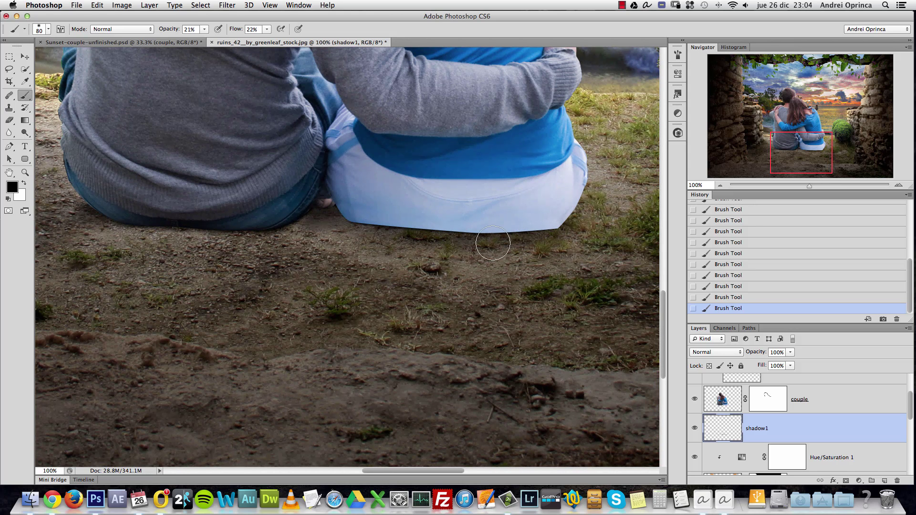
pyautogui.scroll(-1, 317, 234)
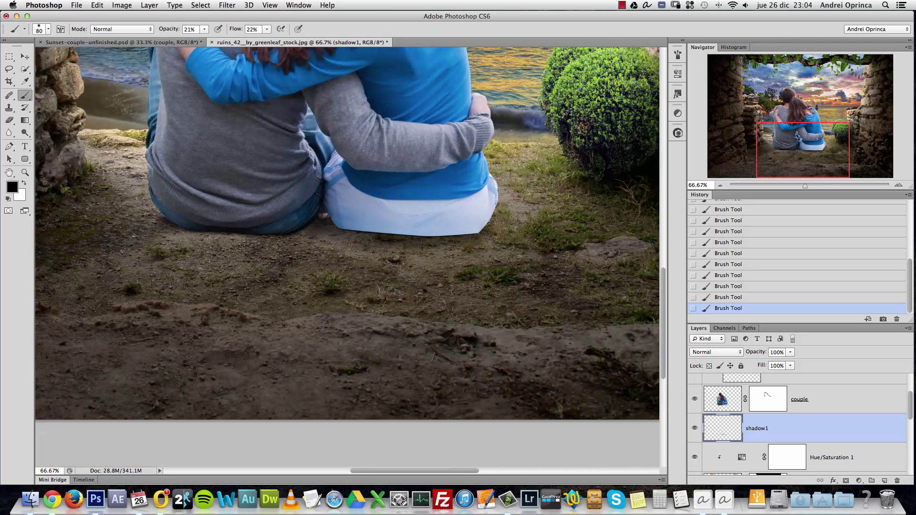
pyautogui.moveTo(362, 245)
pyautogui.mouseDown()
pyautogui.moveTo(279, 235)
pyautogui.moveTo(94, 255)
pyautogui.moveTo(212, 230)
pyautogui.moveTo(161, 235)
pyautogui.moveTo(312, 233)
pyautogui.moveTo(271, 246)
pyautogui.mouseUp()
pyautogui.moveTo(463, 242)
pyautogui.mouseDown()
pyautogui.moveTo(509, 219)
pyautogui.moveTo(385, 268)
pyautogui.mouseUp()
pyautogui.press(']')
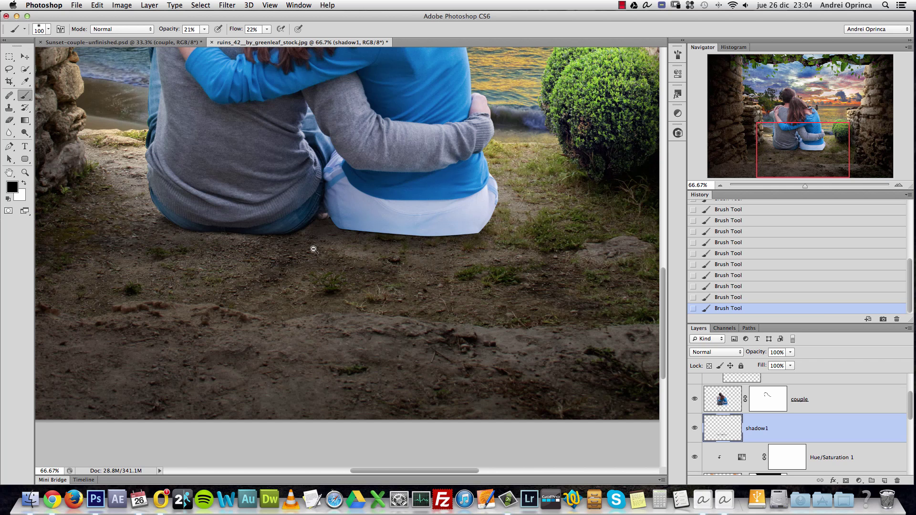
# Step: Compare the couple's ground contact with the shadow1 layer hidden and shown
pyautogui.scroll(-1, 311, 245)
pyautogui.hscroll(-4, 378, 238)
pyautogui.scroll(3, 378, 238)
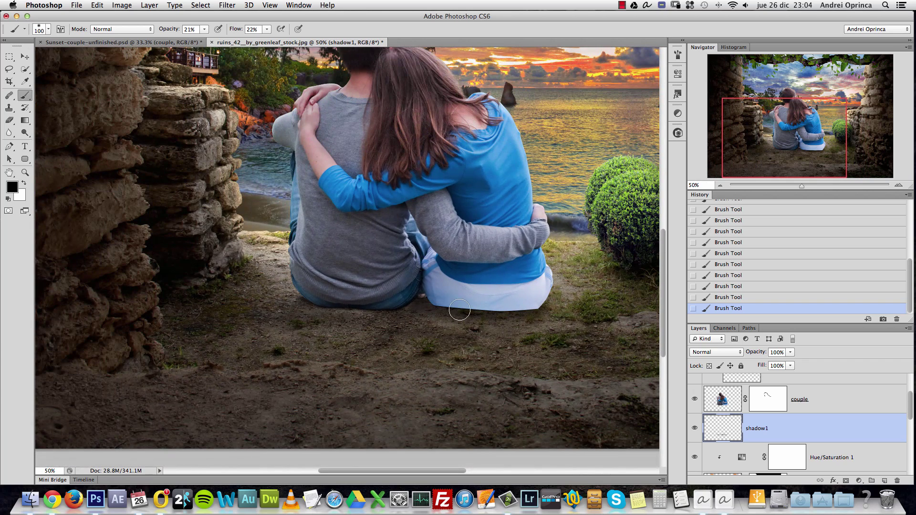
pyautogui.click(696, 430)
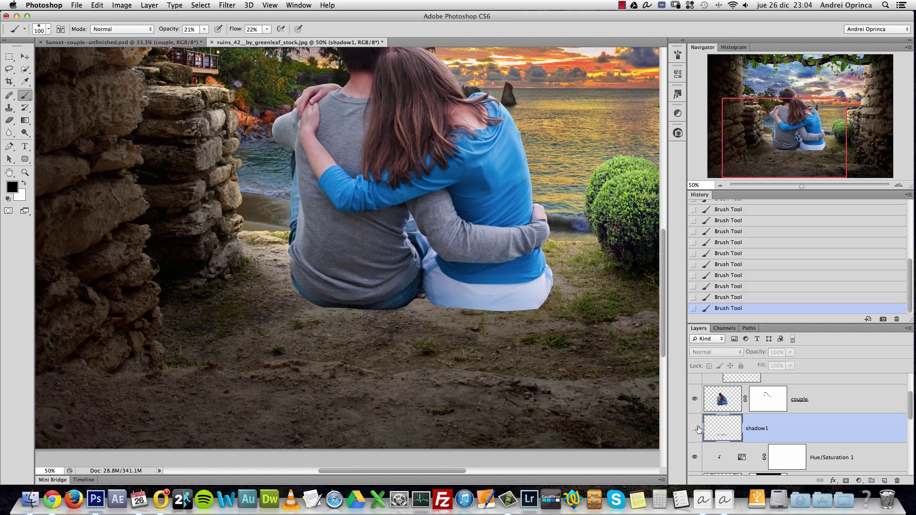
pyautogui.click(695, 429)
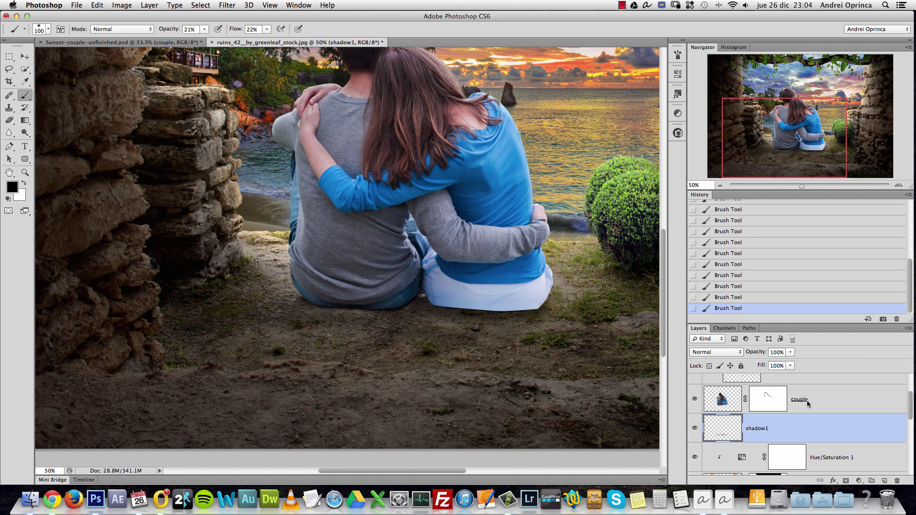
# Step: Duplicate the couple layer and place the copy between the couple and shadow1 layers
pyautogui.click(835, 404)
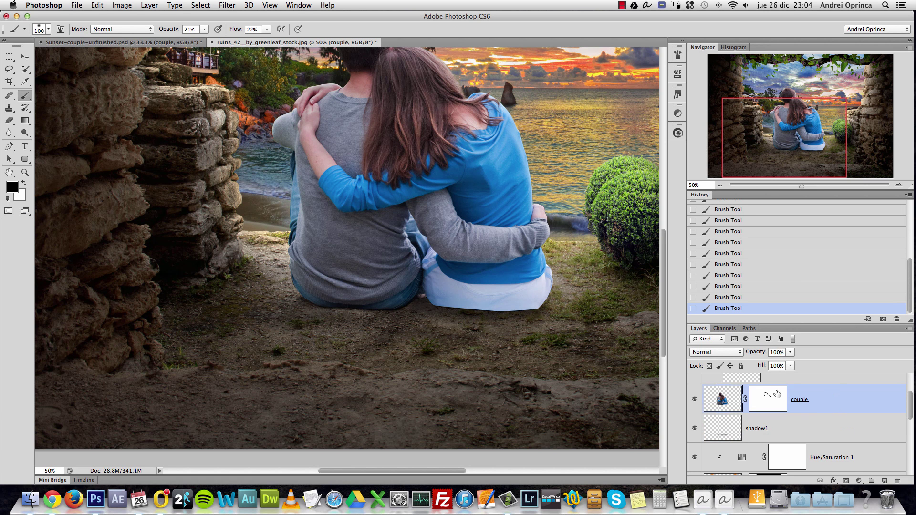
pyautogui.hscroll(3, 553, 382)
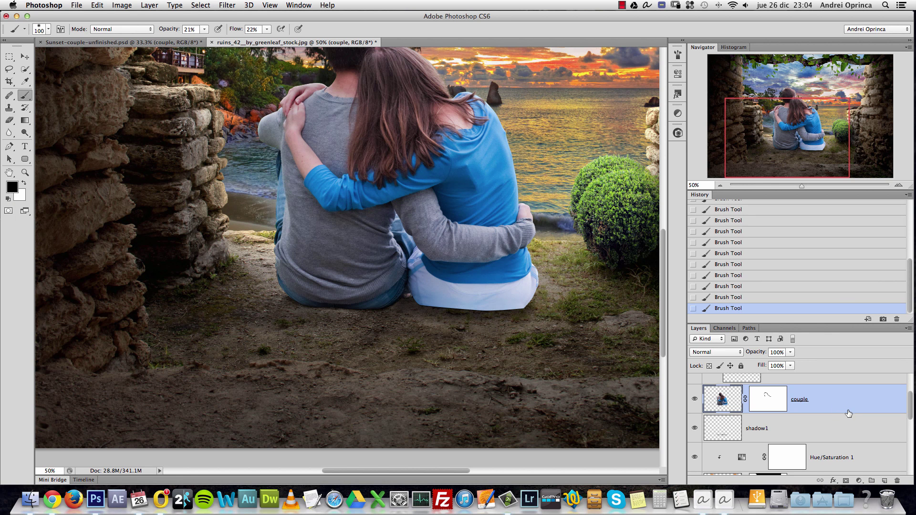
pyautogui.moveTo(850, 404); pyautogui.dragTo(844, 435)
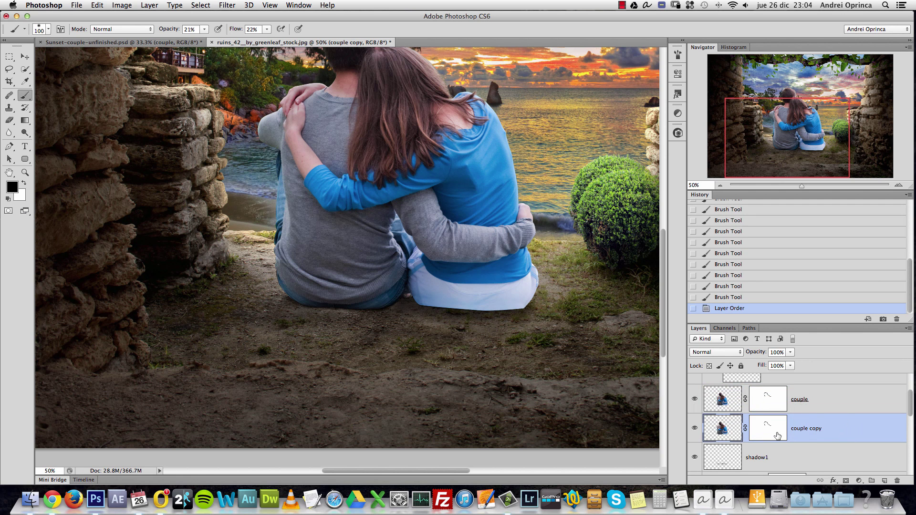
# Step: Apply the layer mask on the couple copy and turn the copy solid black with a Hue/Saturation lightness of -100
pyautogui.moveTo(783, 429); pyautogui.dragTo(897, 481)
pyautogui.click(525, 173)
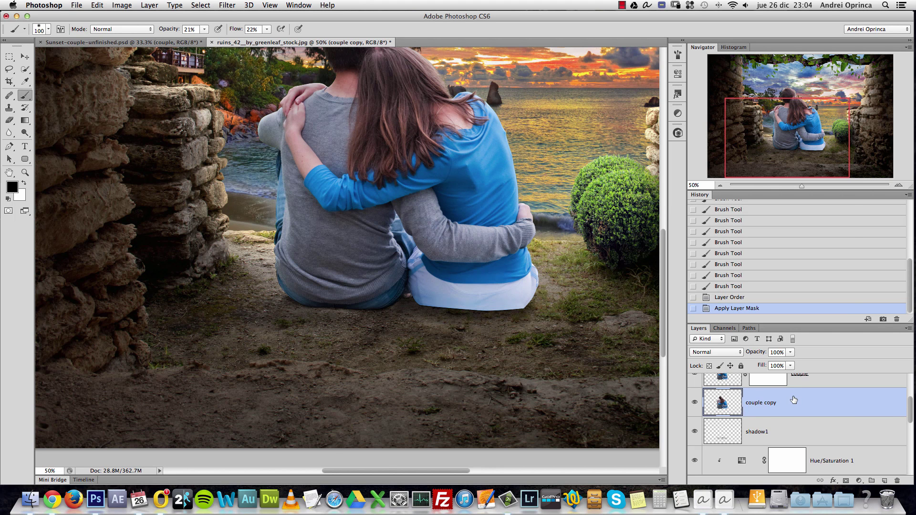
pyautogui.press('super+u')
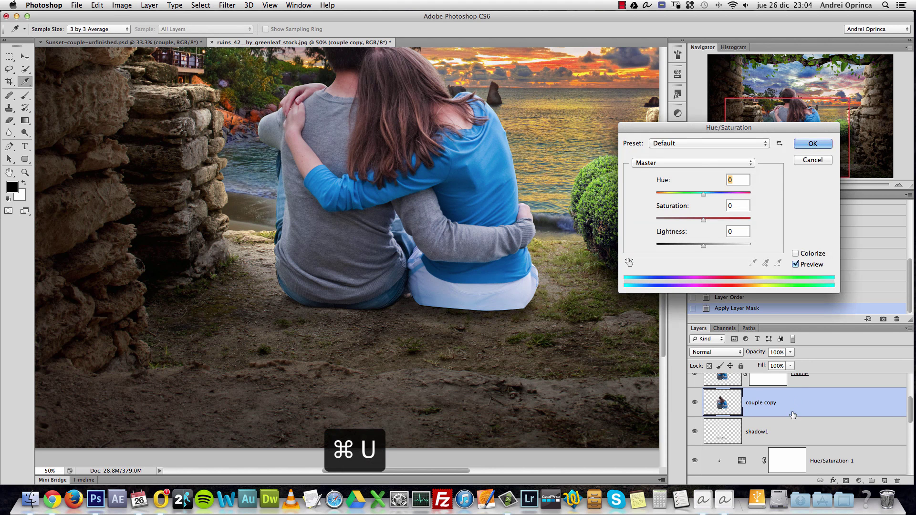
pyautogui.moveTo(765, 126); pyautogui.dragTo(604, 97)
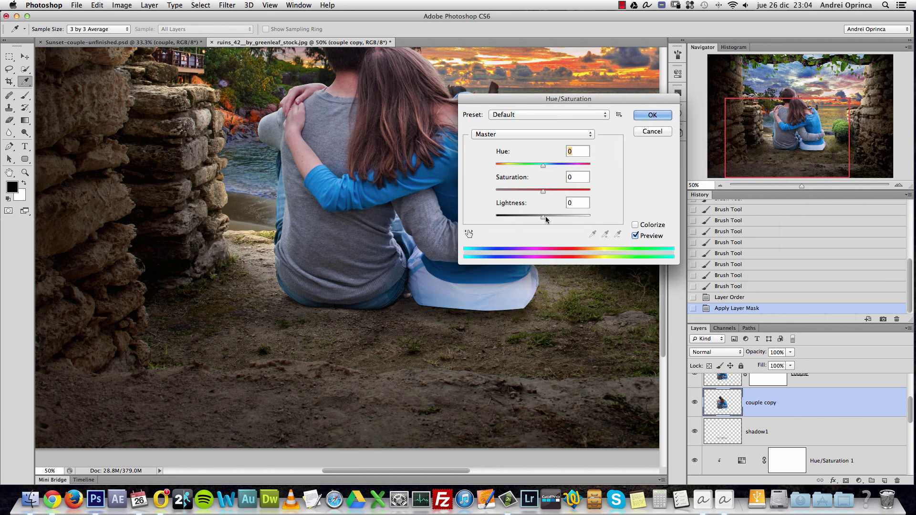
pyautogui.moveTo(546, 216); pyautogui.dragTo(484, 220)
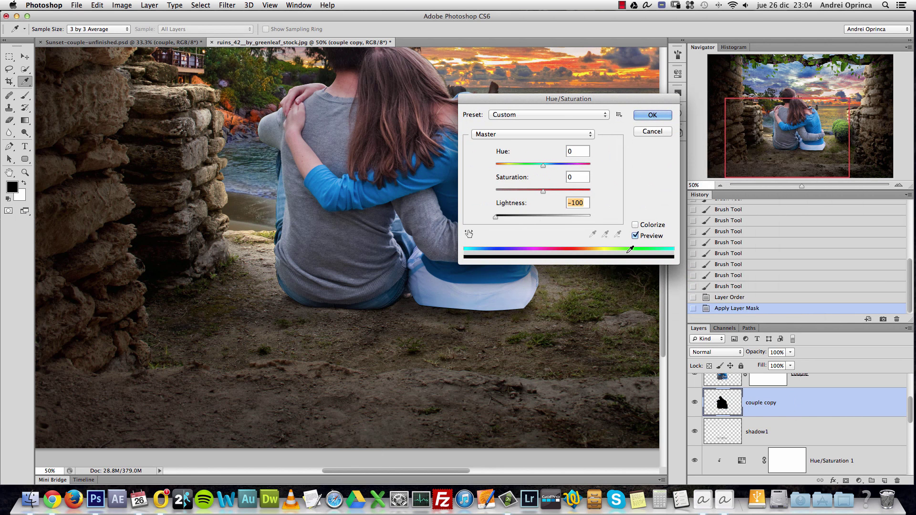
pyautogui.click(652, 115)
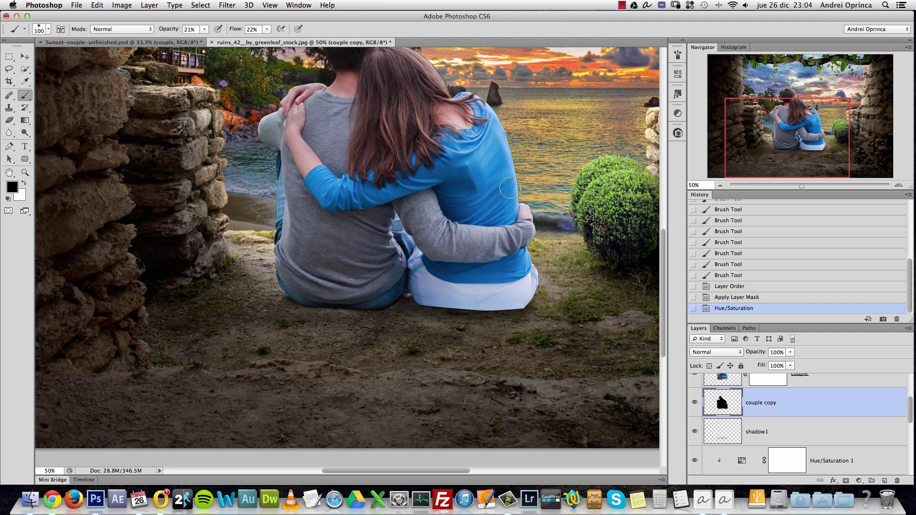
pyautogui.press('v')
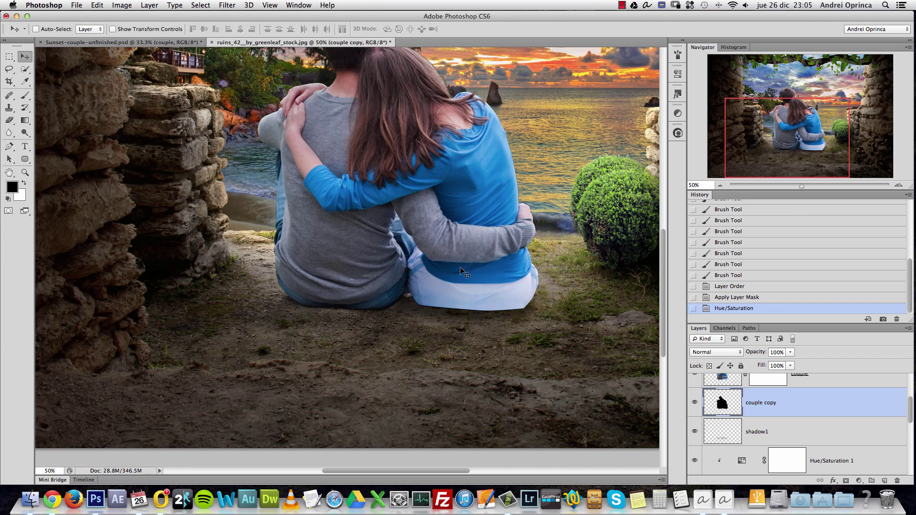
pyautogui.moveTo(450, 205); pyautogui.dragTo(571, 304)
pyautogui.scroll(4, 563, 267)
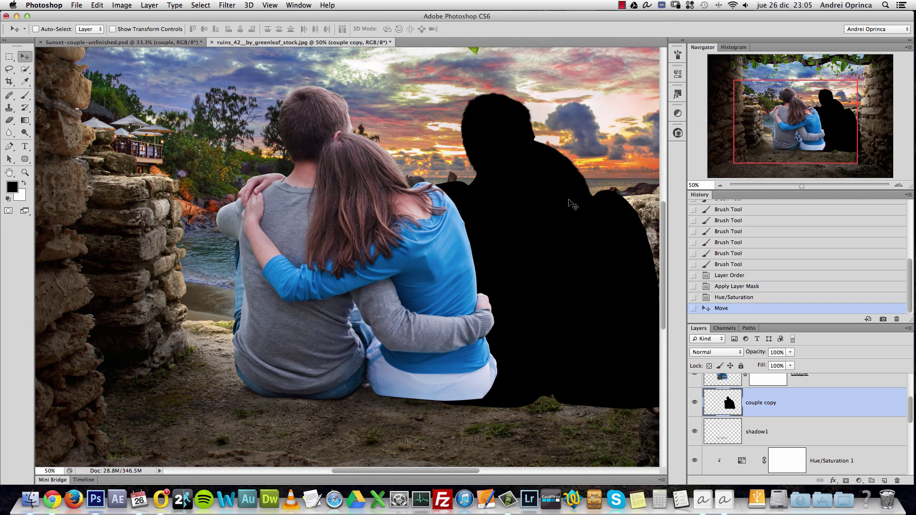
pyautogui.press('cmd+z')
pyautogui.scroll(-3, 532, 274)
pyautogui.hscroll(-2, 532, 275)
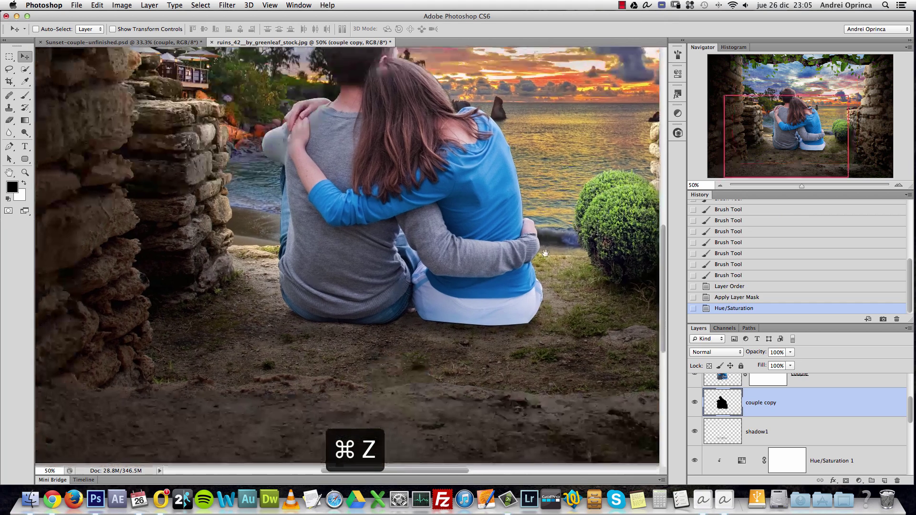
# Step: Flip the black couple copy vertically and place it on the ground directly beneath the couple
pyautogui.scroll(-1, 530, 272)
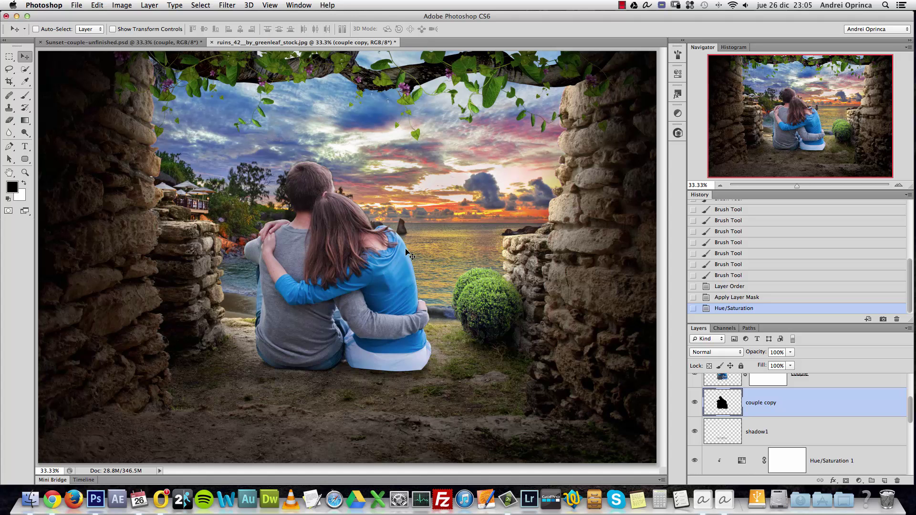
pyautogui.press('super+t')
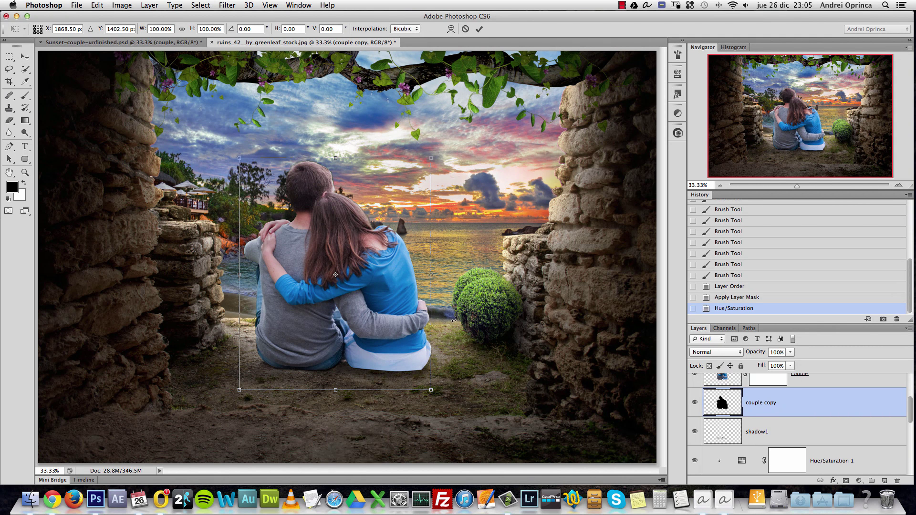
pyautogui.rightClick(388, 276)
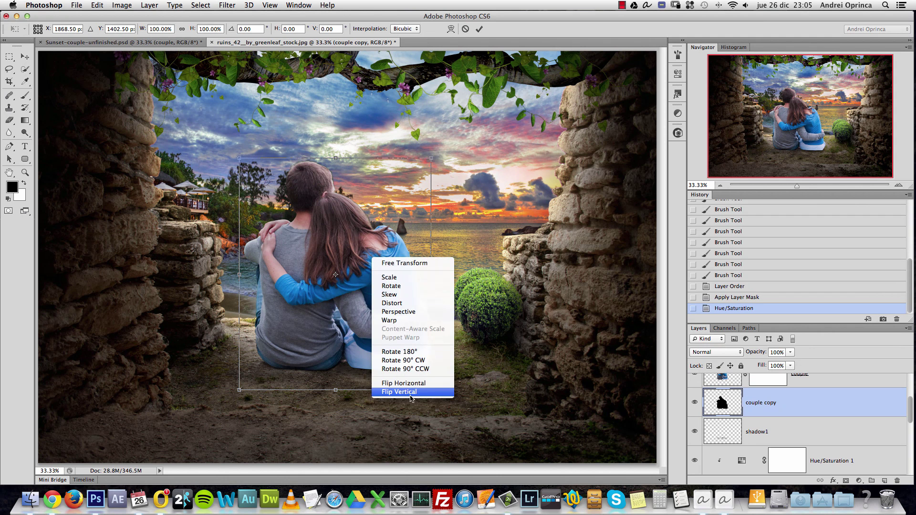
pyautogui.click(399, 392)
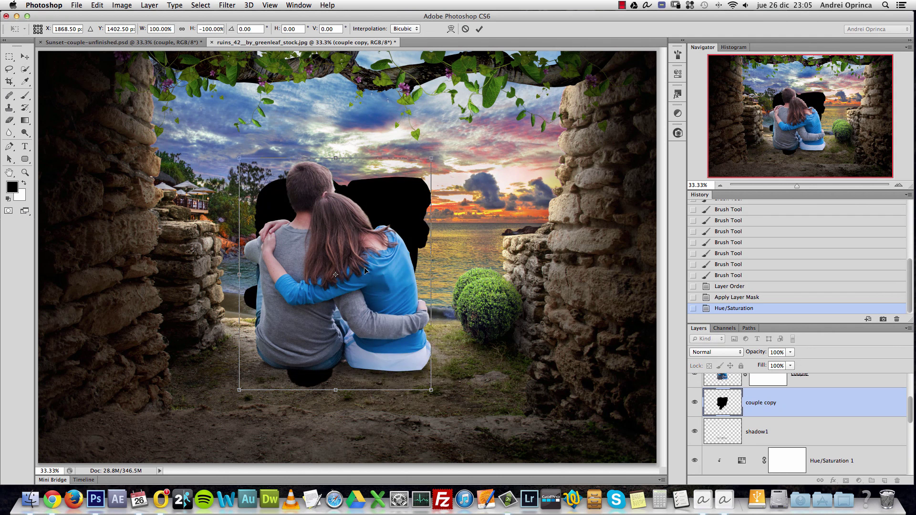
pyautogui.moveTo(372, 211); pyautogui.dragTo(368, 383)
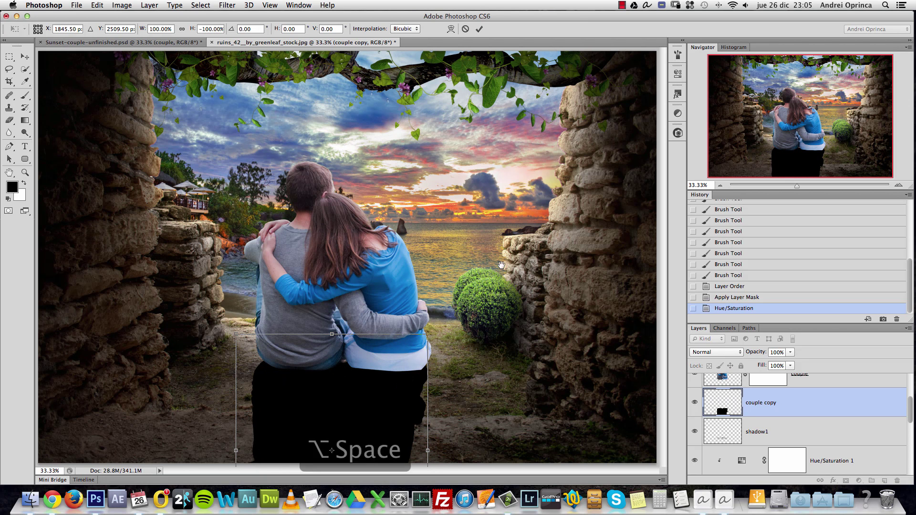
# Step: Skew the flipped silhouette by about -27° toward the lower left and shorten its height to about 70%, keeping it beneath the couple
pyautogui.keyDown('alt'); pyautogui.click(509, 288); pyautogui.keyUp('alt')
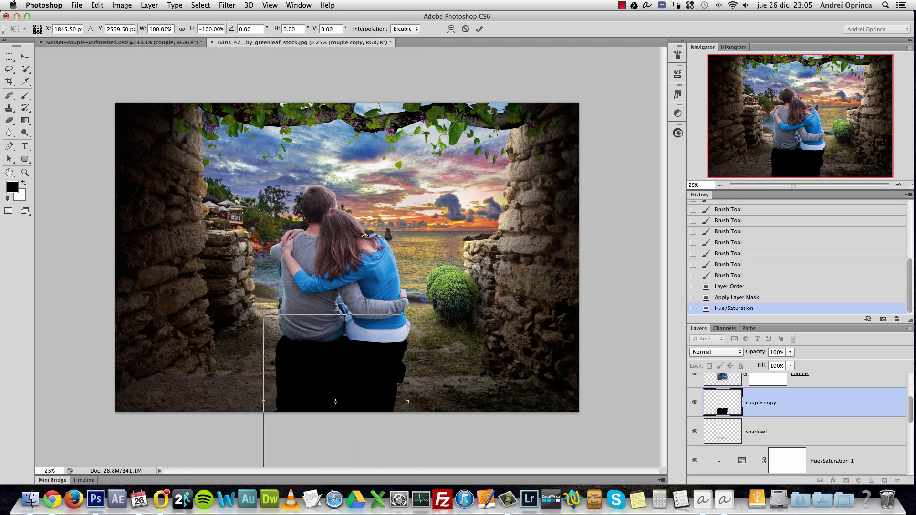
pyautogui.press('Tab')
pyautogui.press('Tab')
pyautogui.moveTo(381, 394); pyautogui.dragTo(416, 253)
pyautogui.rightClick(417, 248)
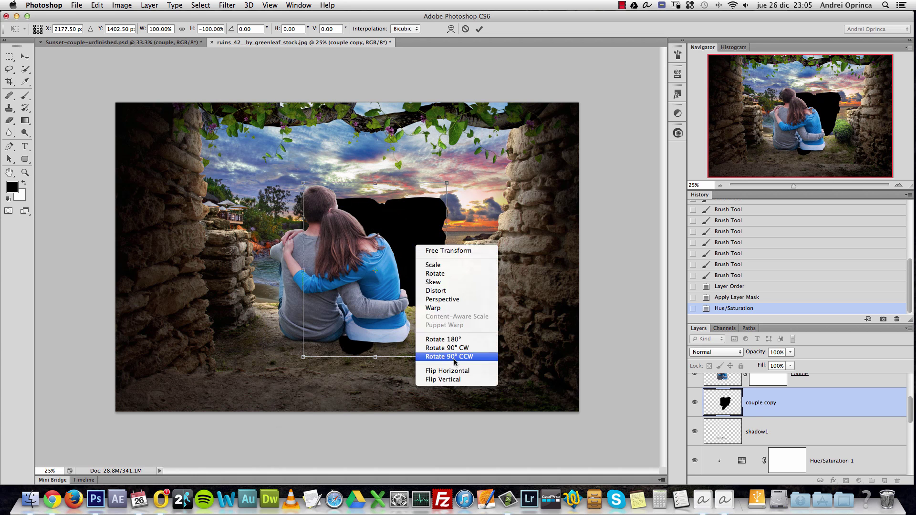
pyautogui.click(422, 292)
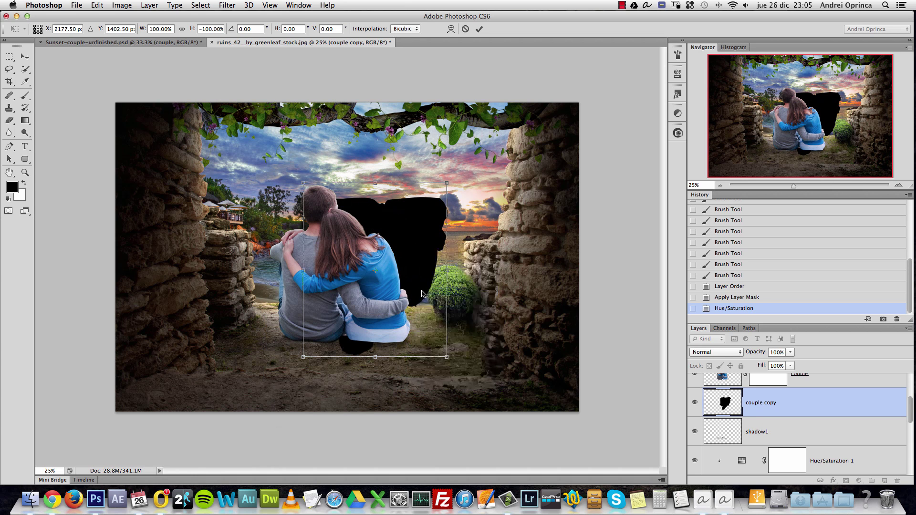
pyautogui.moveTo(422, 292); pyautogui.dragTo(382, 354)
pyautogui.moveTo(338, 419); pyautogui.dragTo(289, 374)
pyautogui.moveTo(348, 293); pyautogui.dragTo(351, 365)
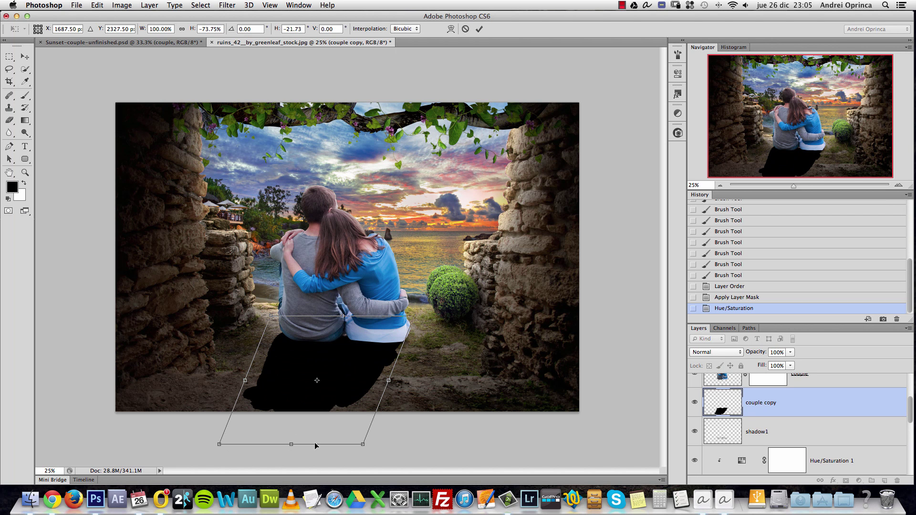
pyautogui.moveTo(286, 447); pyautogui.dragTo(274, 441)
# Step: Nudge the skewed silhouette slightly down and right to meet the couple's base, and apply the transform
pyautogui.moveTo(374, 329); pyautogui.dragTo(375, 330)
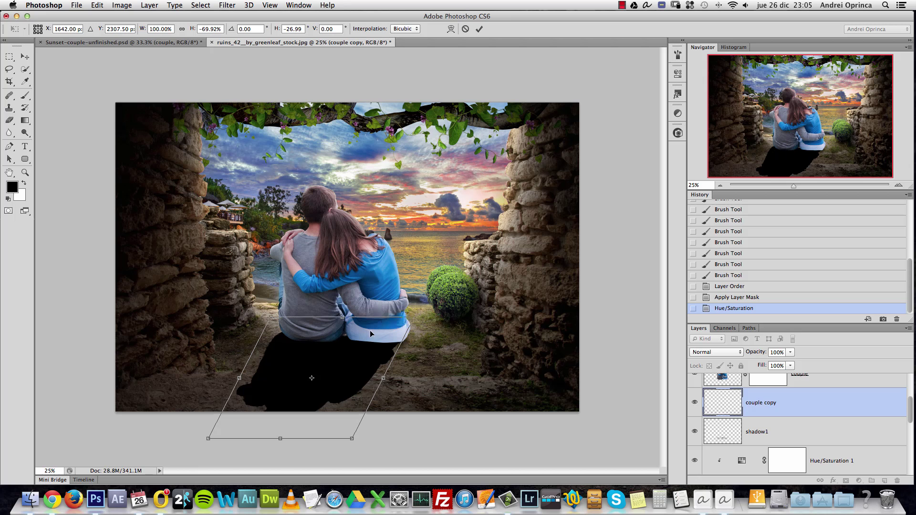
pyautogui.press('Down')
pyautogui.press('Down')
pyautogui.press('Down')
pyautogui.press('Down')
pyautogui.press('Right')
pyautogui.press('Right')
pyautogui.press('Right')
pyautogui.press('Right')
pyautogui.press('Right')
pyautogui.press('Right')
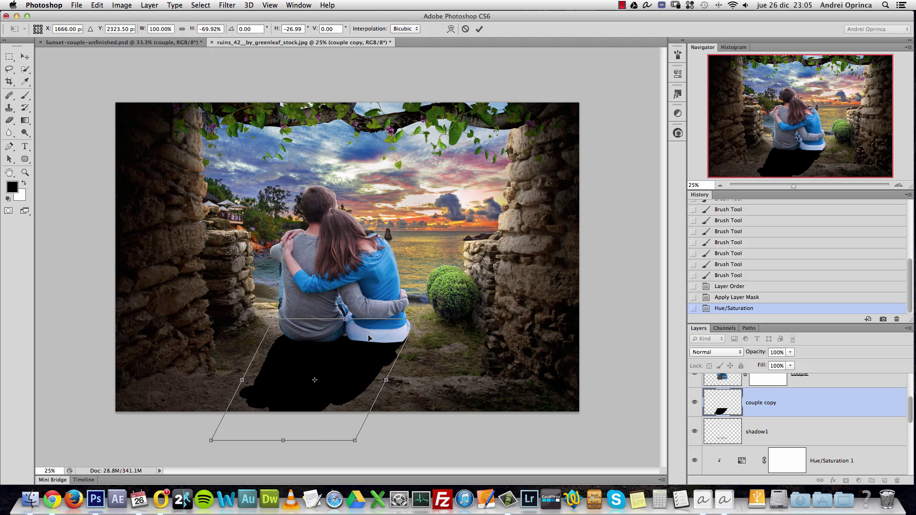
pyautogui.press('Return')
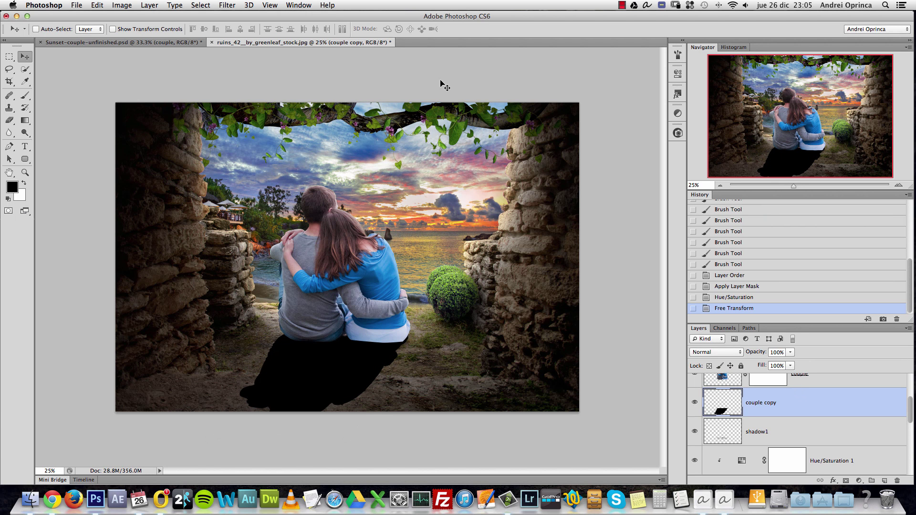
# Step: Soften the couple copy silhouette with a Gaussian Blur of 76.6 pixels
pyautogui.click(227, 5)
pyautogui.moveTo(285, 119)
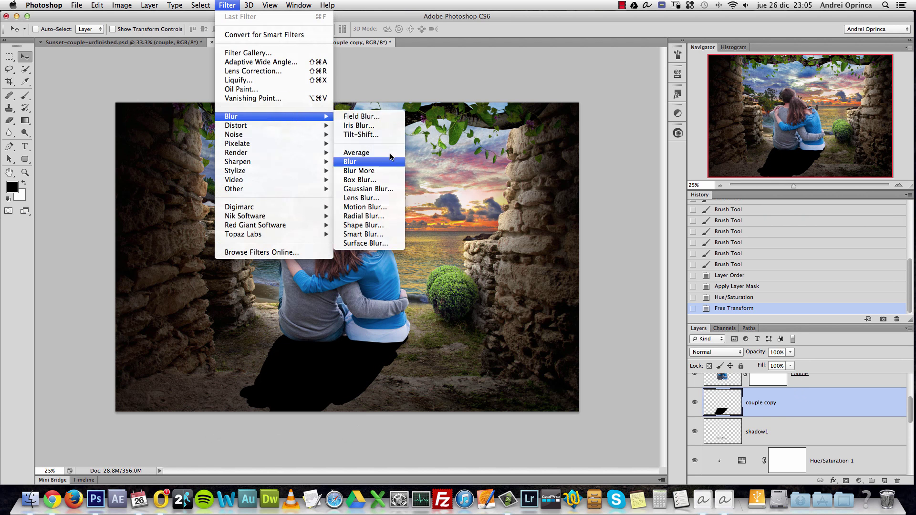
pyautogui.click(390, 190)
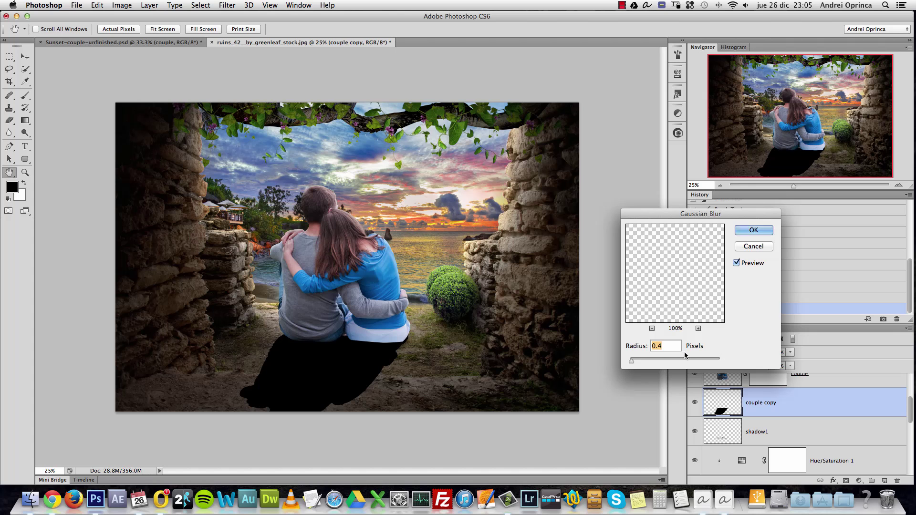
pyautogui.moveTo(632, 361); pyautogui.dragTo(686, 362)
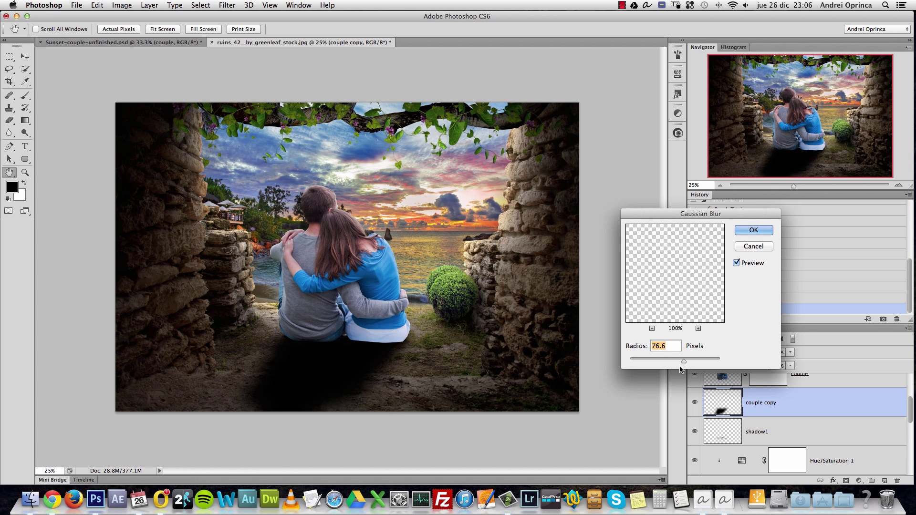
pyautogui.click(751, 231)
pyautogui.press('v')
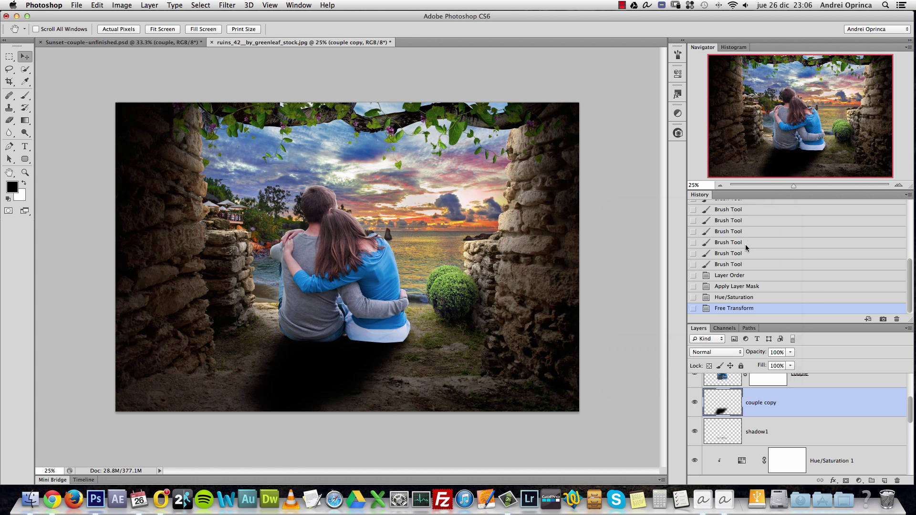
# Step: Keep the couple copy's fill at 100% and lower its layer opacity to 56%
pyautogui.click(791, 367)
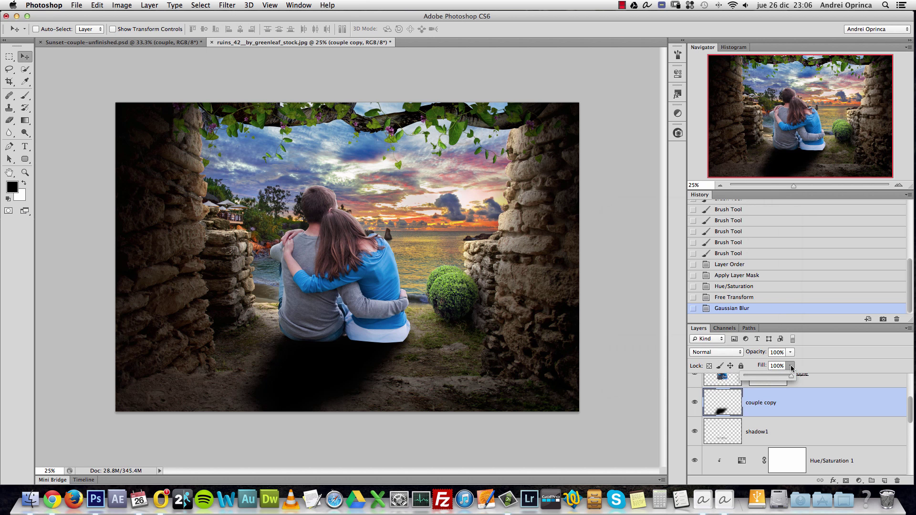
pyautogui.click(790, 380)
pyautogui.click(791, 352)
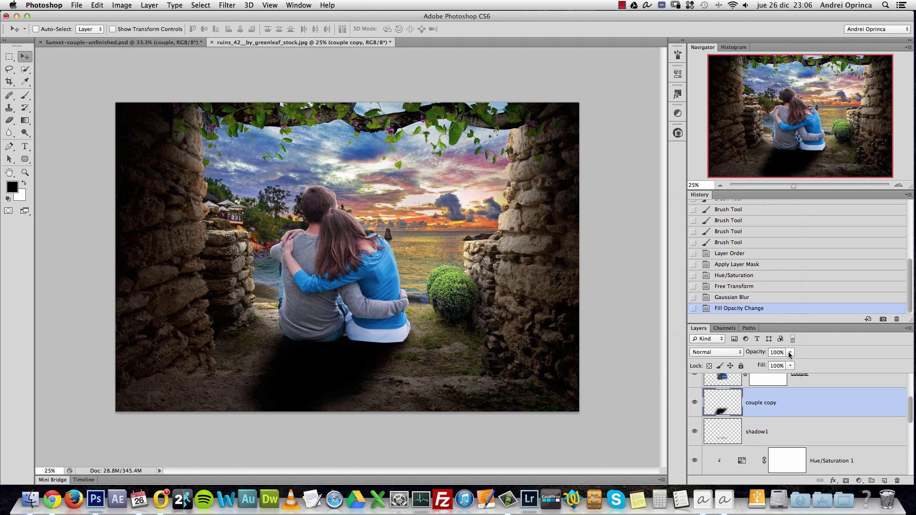
pyautogui.moveTo(791, 362); pyautogui.dragTo(773, 366)
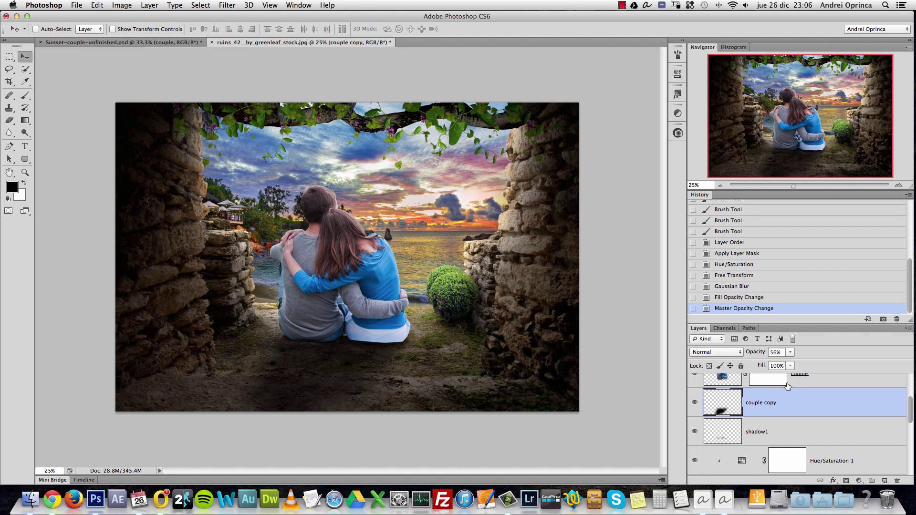
# Step: Blend the couple copy shadow in Soft Light mode and raise its opacity to 68%
pyautogui.click(719, 352)
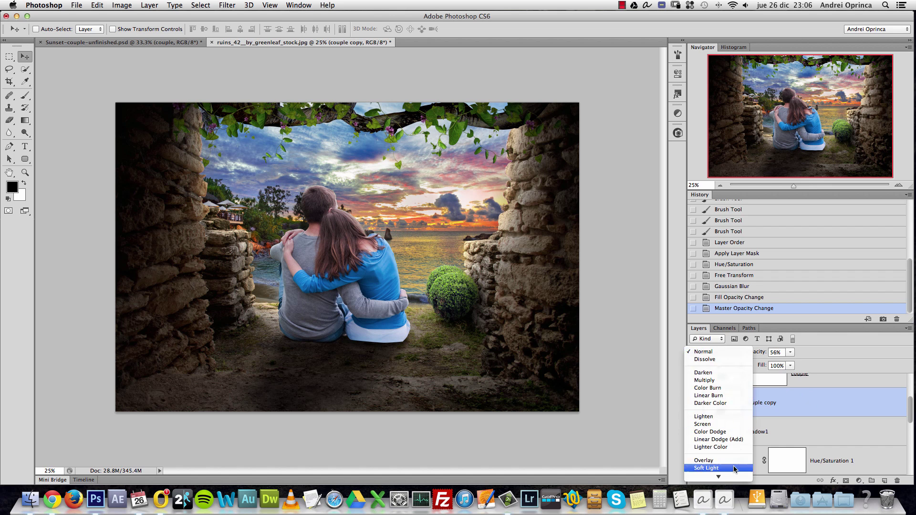
pyautogui.click(706, 418)
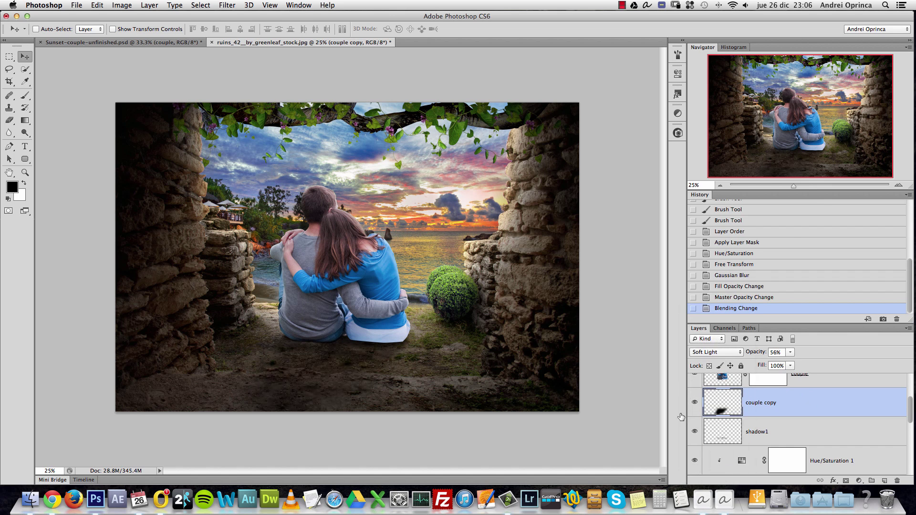
pyautogui.press('super+plus')
pyautogui.press('super+plus')
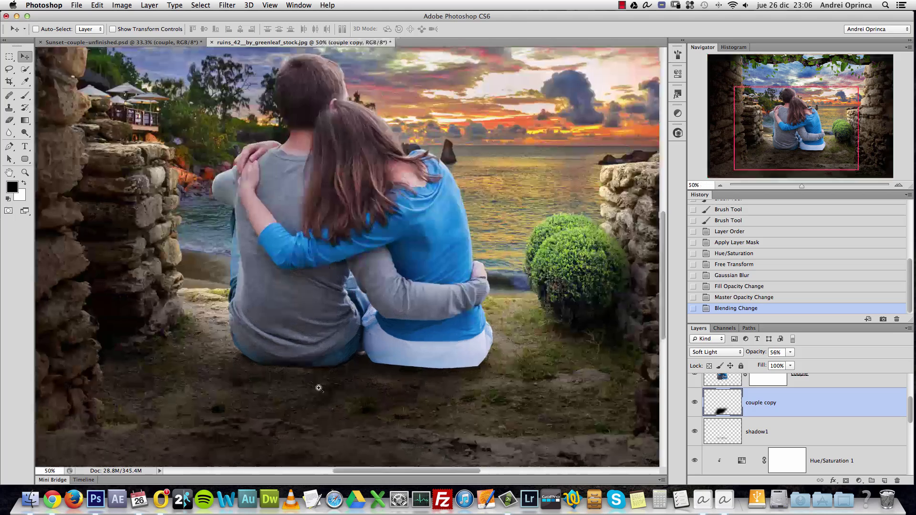
pyautogui.moveTo(334, 410); pyautogui.dragTo(391, 316)
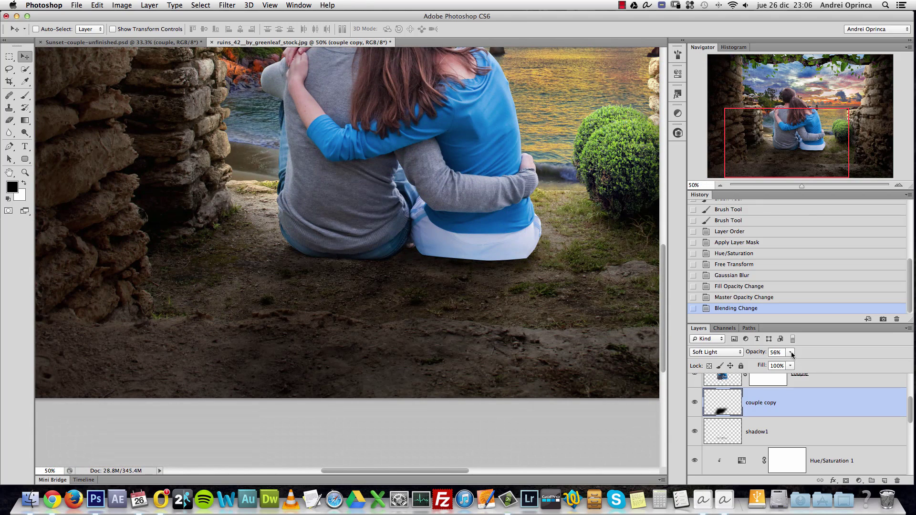
pyautogui.moveTo(796, 362); pyautogui.dragTo(797, 365)
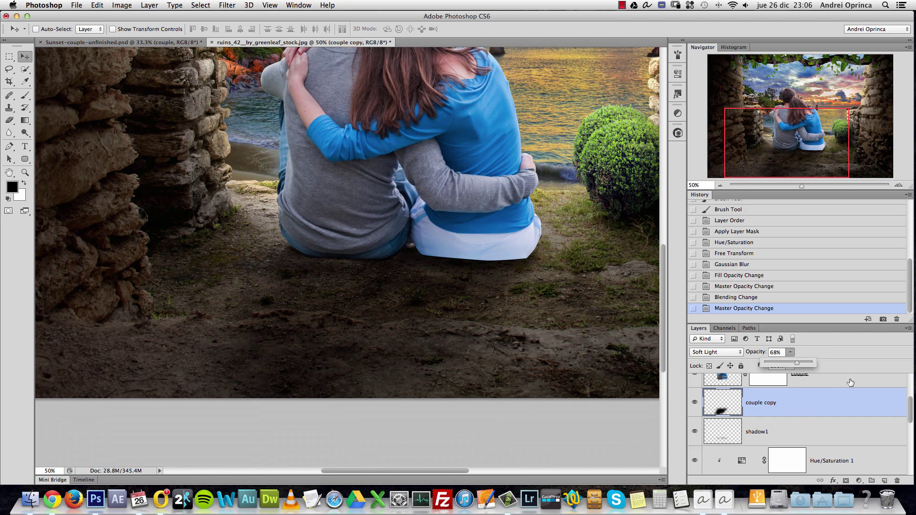
# Step: Revert the document to the Free Transform history state, undoing the shadow's blur, opacity and blending changes
pyautogui.click(836, 386)
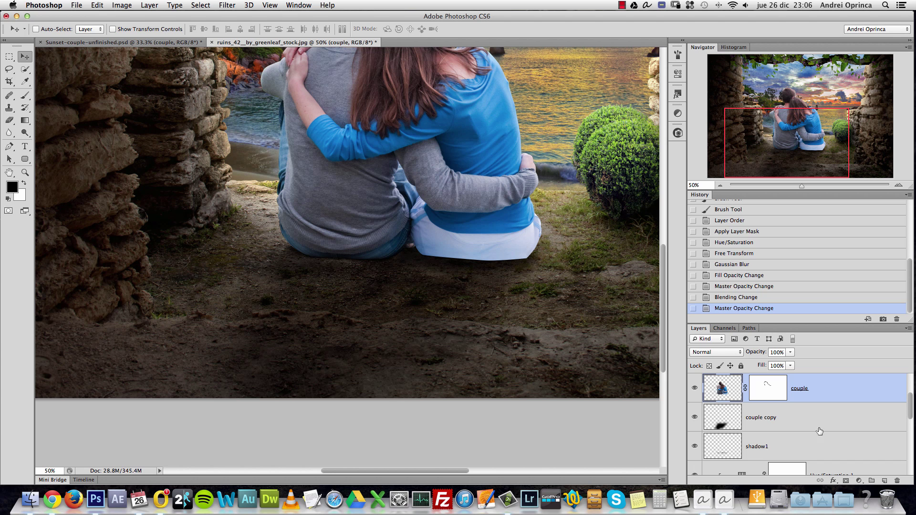
pyautogui.click(740, 257)
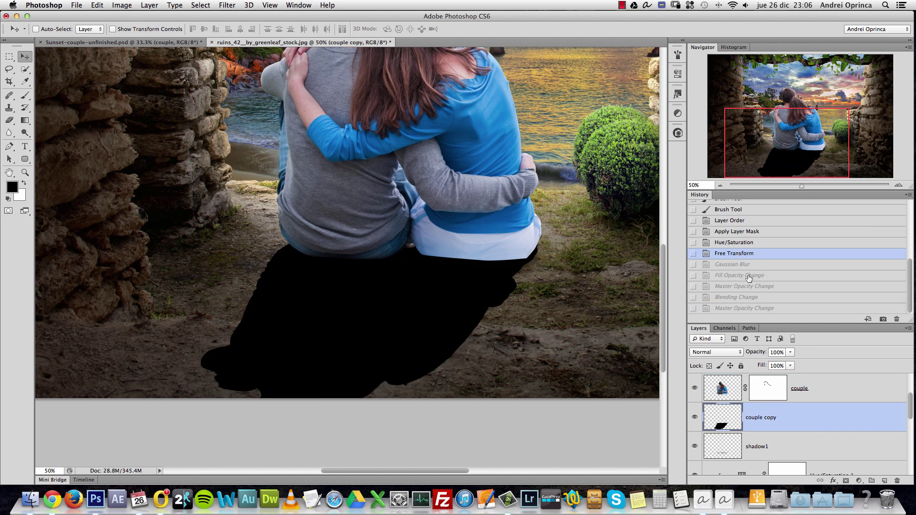
# Step: Convert the couple copy layer to a Smart Object and blur it with a Gaussian Blur smart filter of 31.7 pixels
pyautogui.rightClick(822, 421)
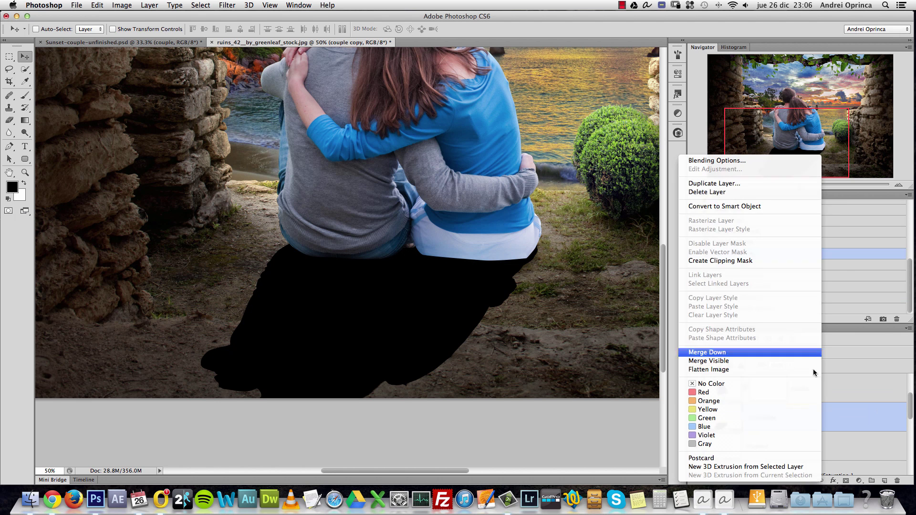
pyautogui.press('Escape')
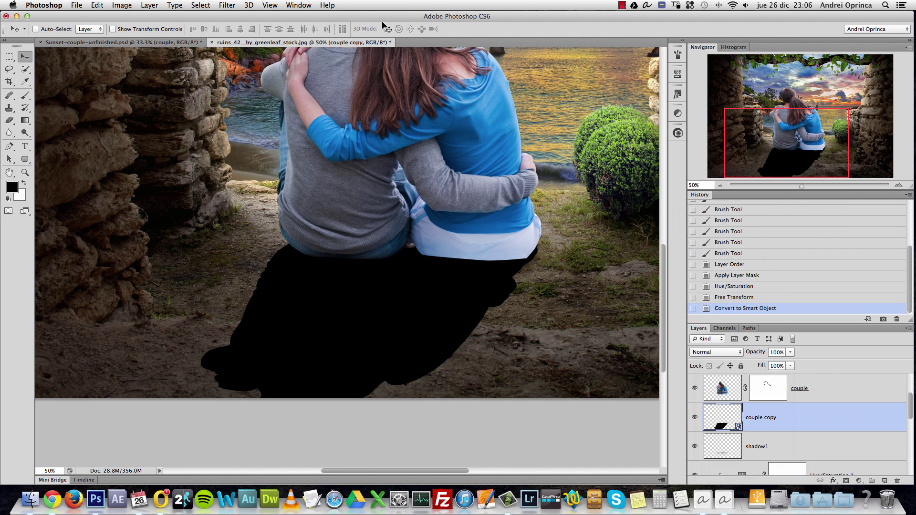
pyautogui.click(231, 6)
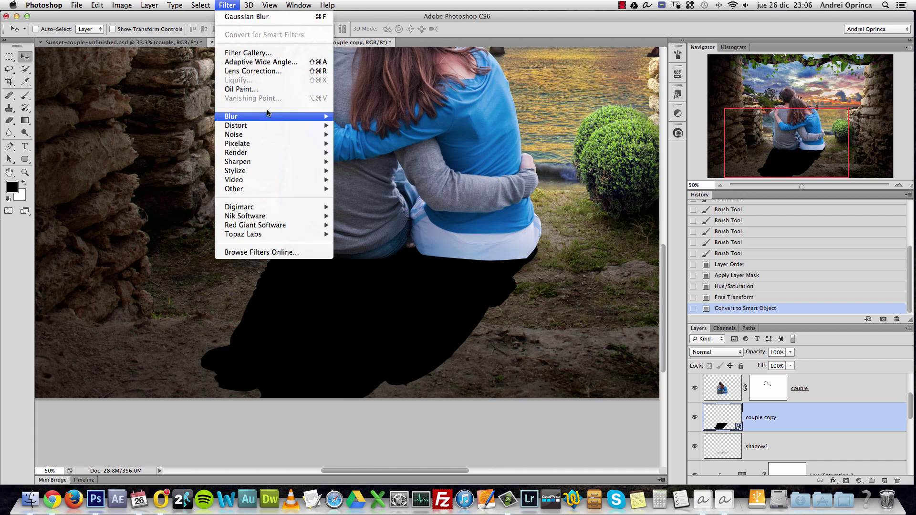
pyautogui.moveTo(306, 116)
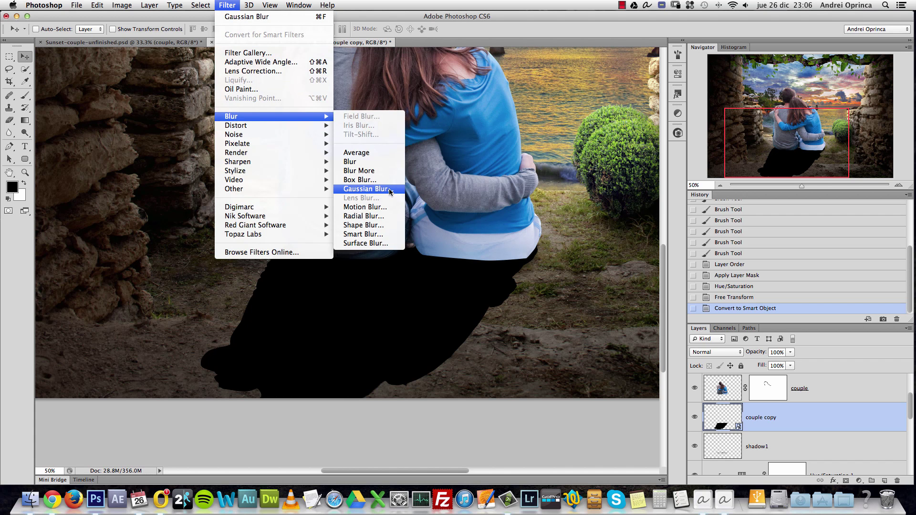
pyautogui.click(365, 189)
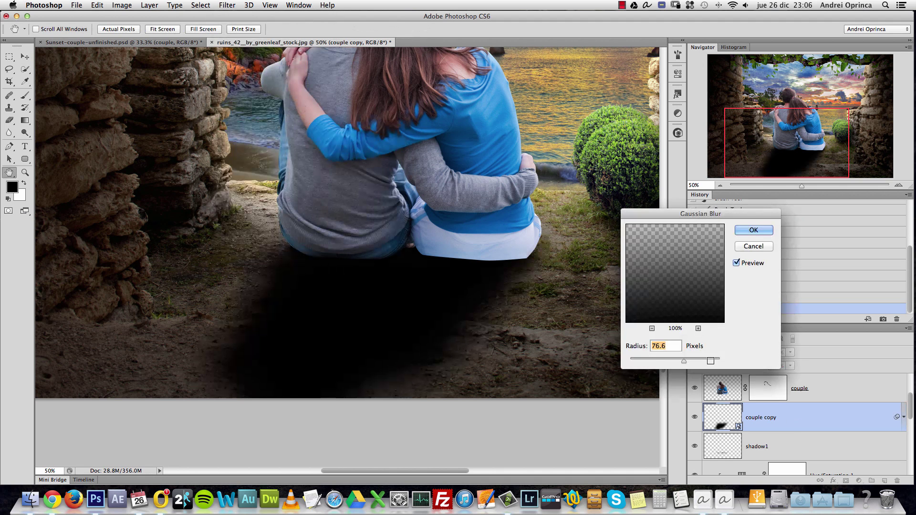
pyautogui.moveTo(679, 362); pyautogui.dragTo(668, 361)
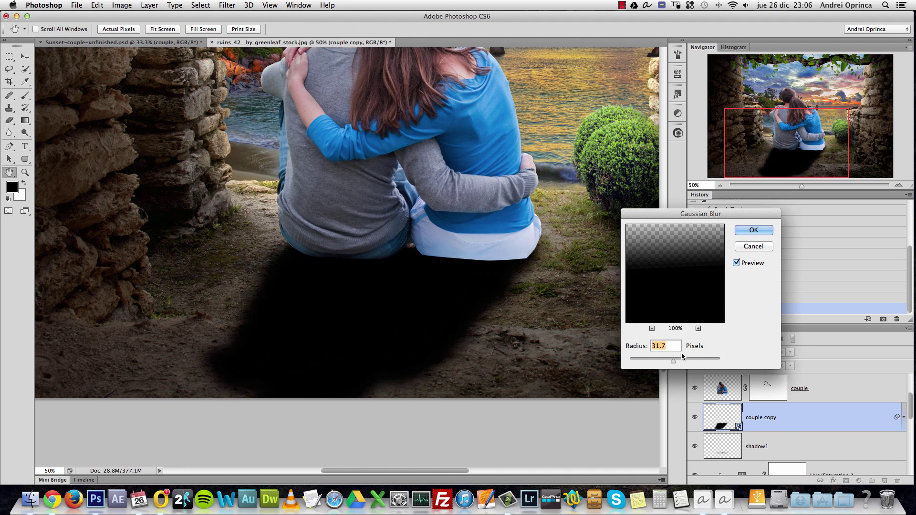
pyautogui.click(761, 237)
pyautogui.press('v')
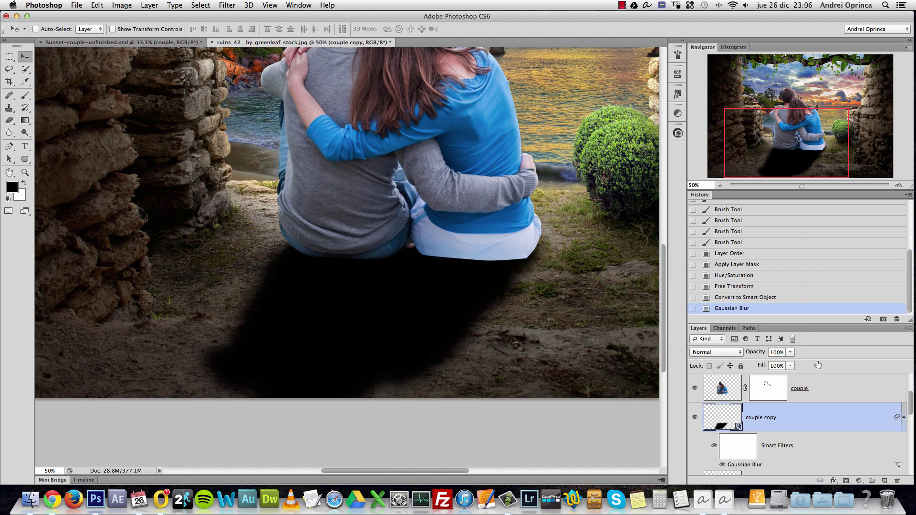
# Step: Lower the opacity of the "couple copy" shadow layer to 58%
pyautogui.click(791, 353)
pyautogui.moveTo(791, 367); pyautogui.dragTo(772, 364)
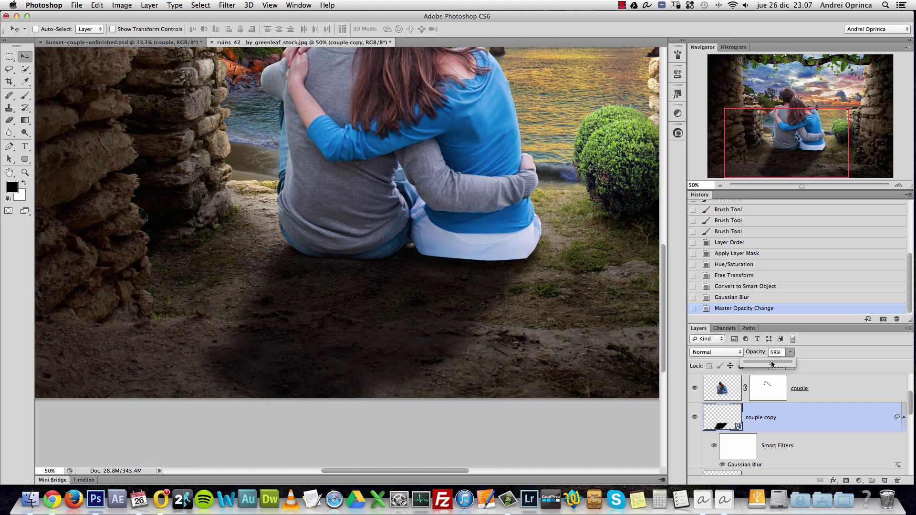
pyautogui.click(822, 411)
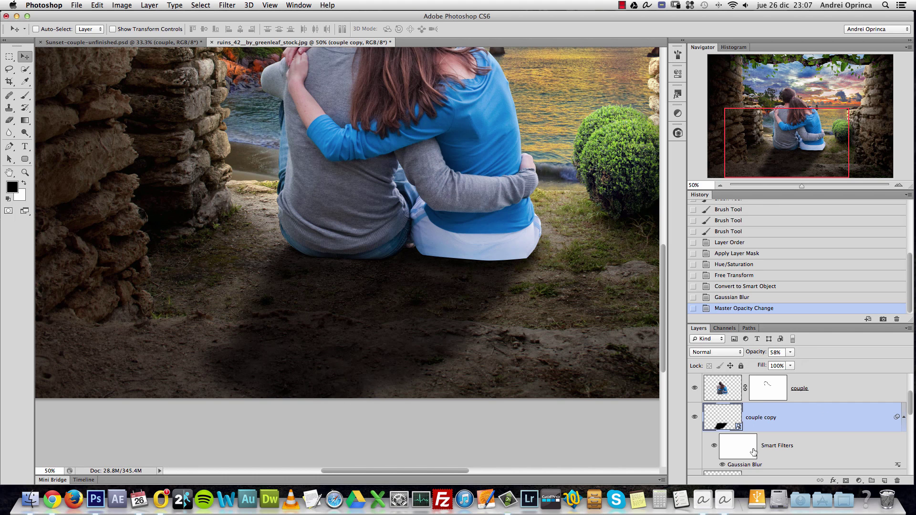
# Step: Increase the Gaussian Blur smart filter radius on the "couple copy" shadow layer to 48.7 pixels
pyautogui.click(904, 416)
pyautogui.click(904, 417)
pyautogui.scroll(-2, 895, 438)
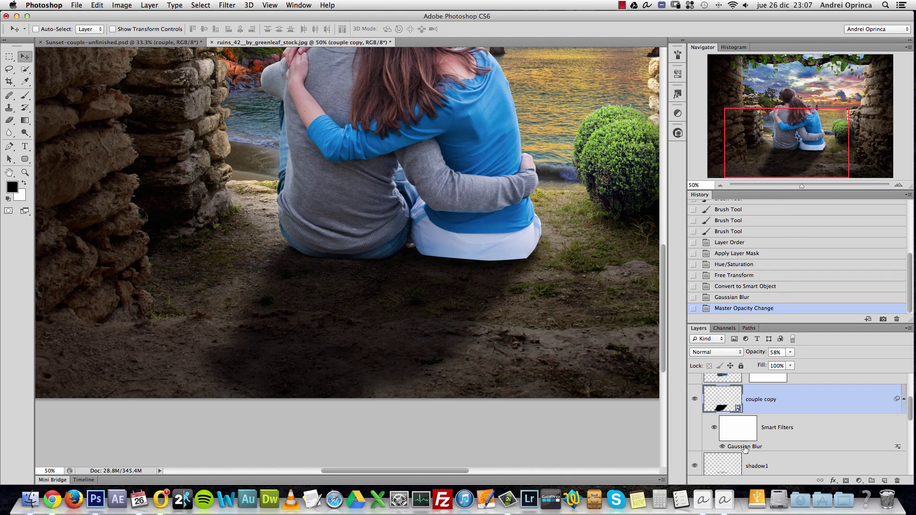
pyautogui.doubleClick(745, 446)
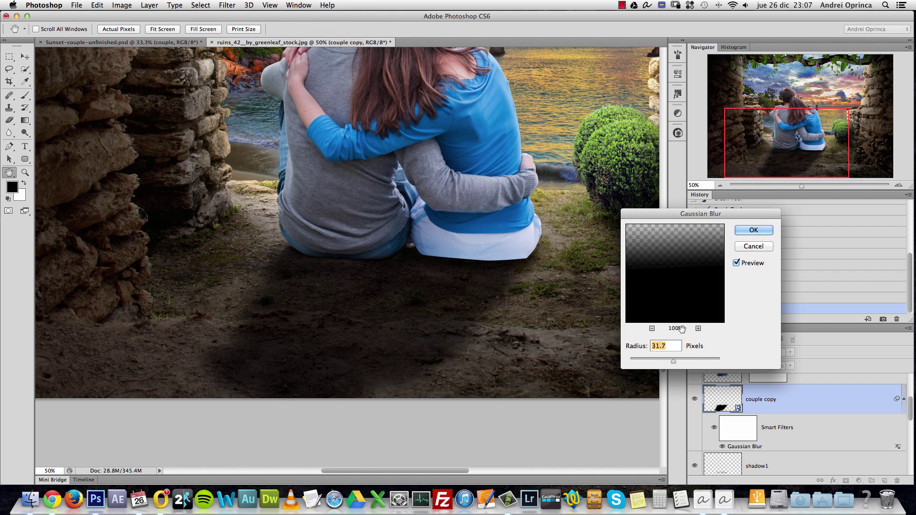
pyautogui.click(674, 361)
pyautogui.moveTo(673, 360); pyautogui.dragTo(679, 360)
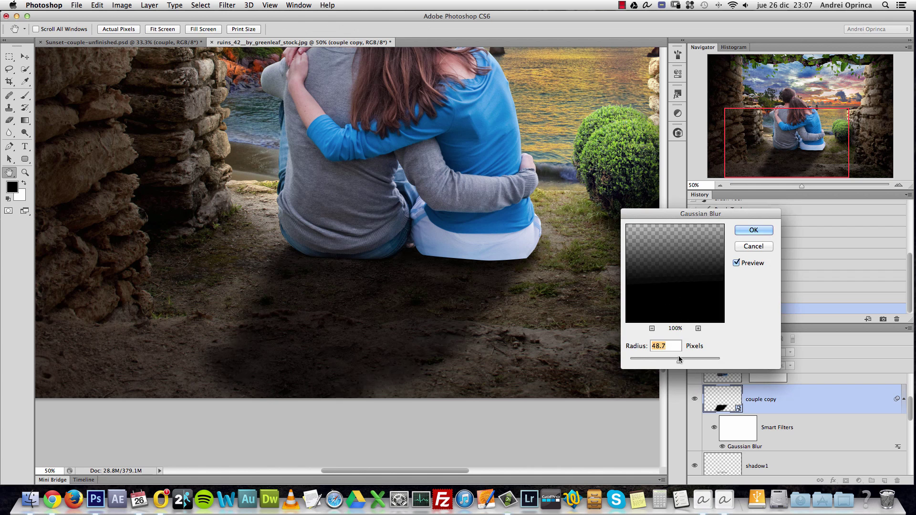
pyautogui.click(767, 236)
# Step: Collapse the smart filters of the "couple copy" layer and set its opacity to 48%
pyautogui.click(903, 400)
pyautogui.click(790, 352)
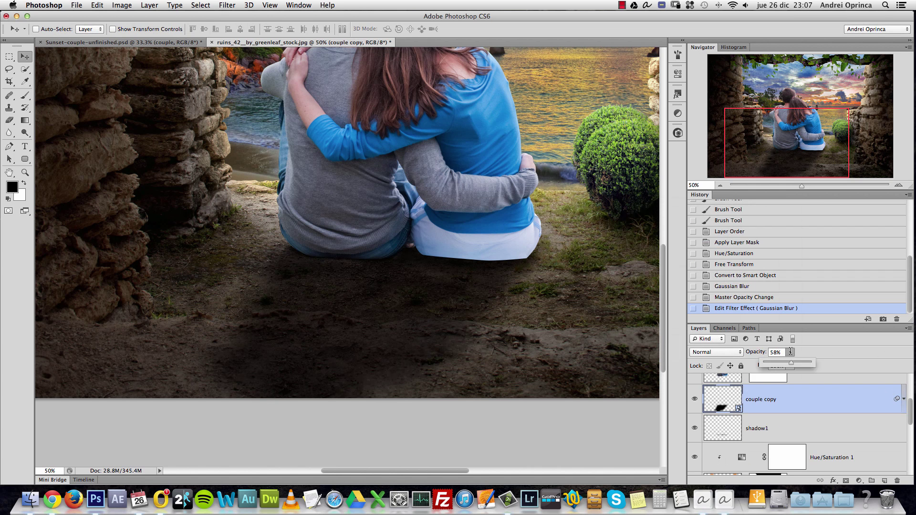
pyautogui.moveTo(786, 364); pyautogui.dragTo(786, 365)
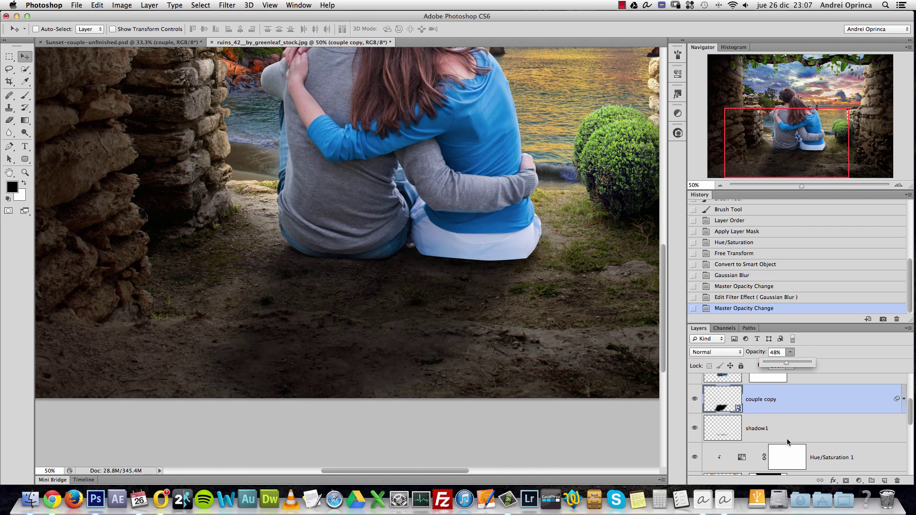
# Step: Create a new layer above "pants fix" and clip it to the couple with a clipping mask
pyautogui.moveTo(910, 408); pyautogui.dragTo(910, 388)
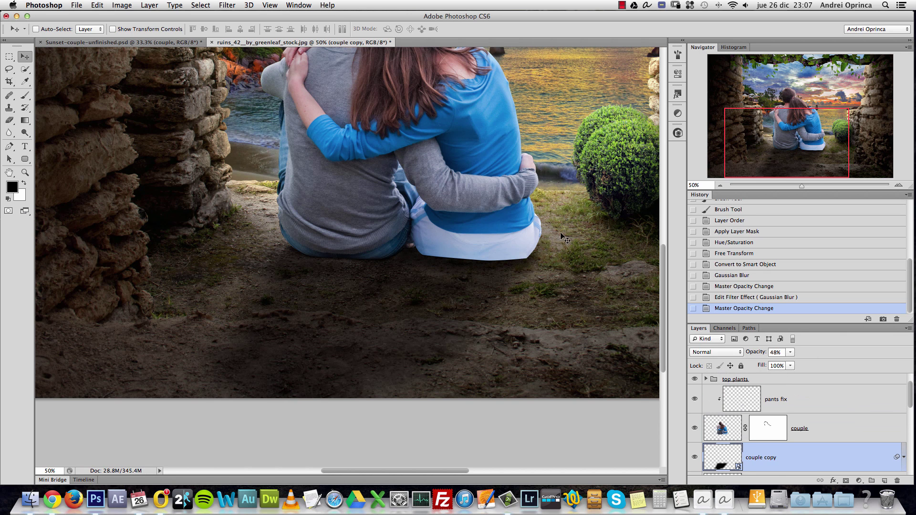
pyautogui.click(842, 413)
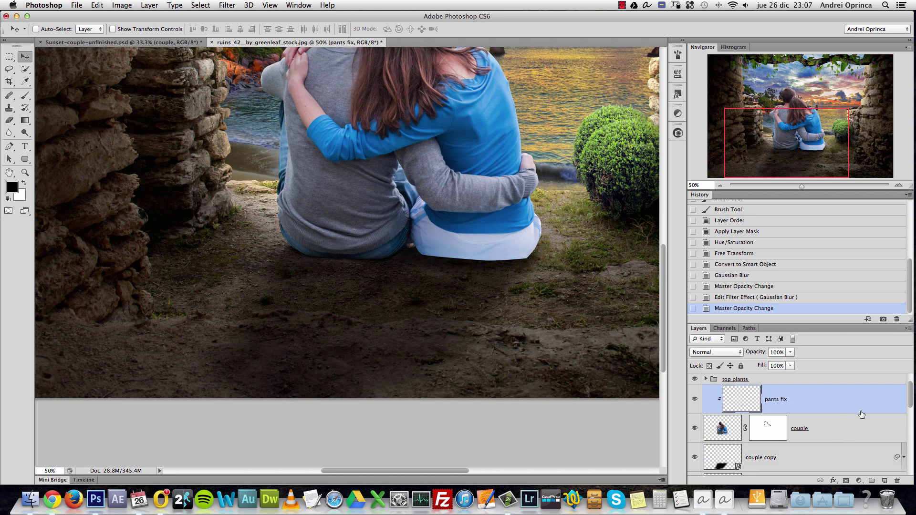
pyautogui.click(884, 481)
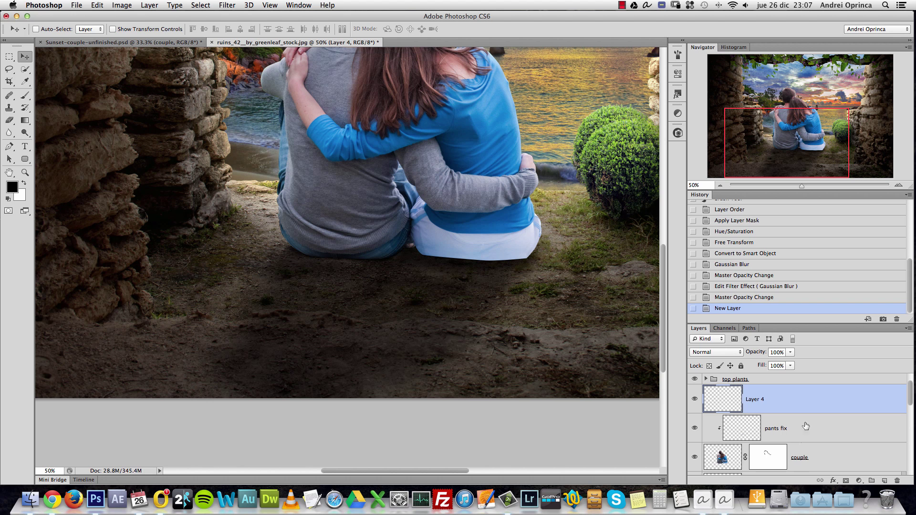
pyautogui.rightClick(811, 397)
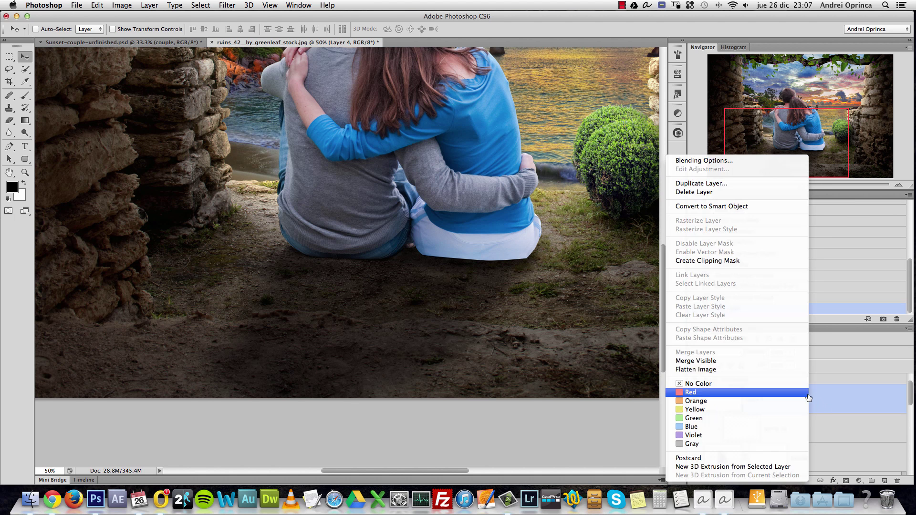
pyautogui.click(739, 260)
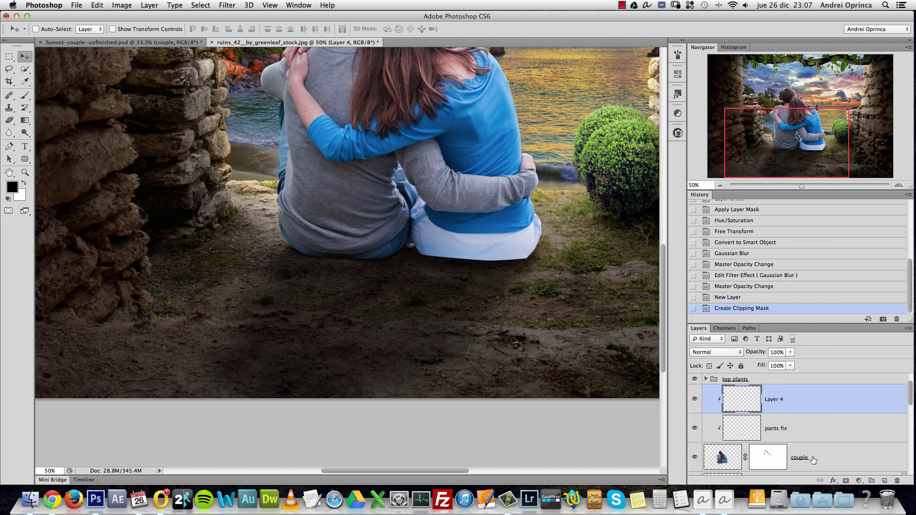
# Step: Rename the new clipped layer as "body shadow"
pyautogui.doubleClick(784, 397)
pyautogui.write('body shadow')
pyautogui.press('Return')
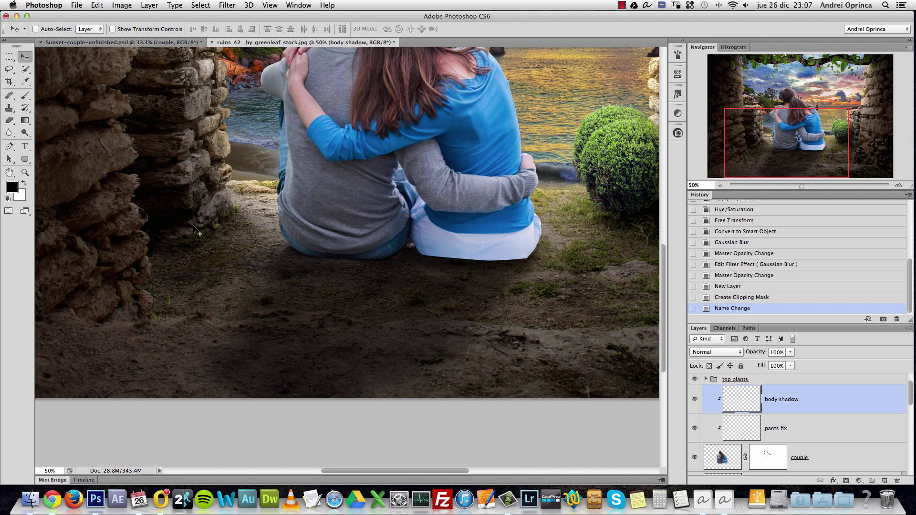
# Step: Paint soft black shading along the lower edge of the woman's white trousers with the Brush tool at 21% opacity and 22% flow
pyautogui.click(25, 96)
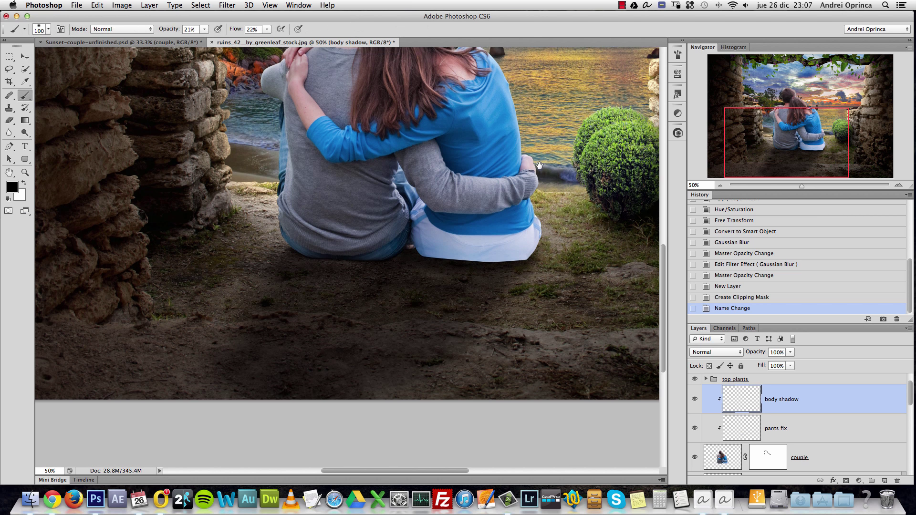
pyautogui.scroll(5, 539, 220)
pyautogui.hotkey('alt', 'space')
pyautogui.keyDown('alt'); pyautogui.click(524, 247); pyautogui.keyUp('alt')
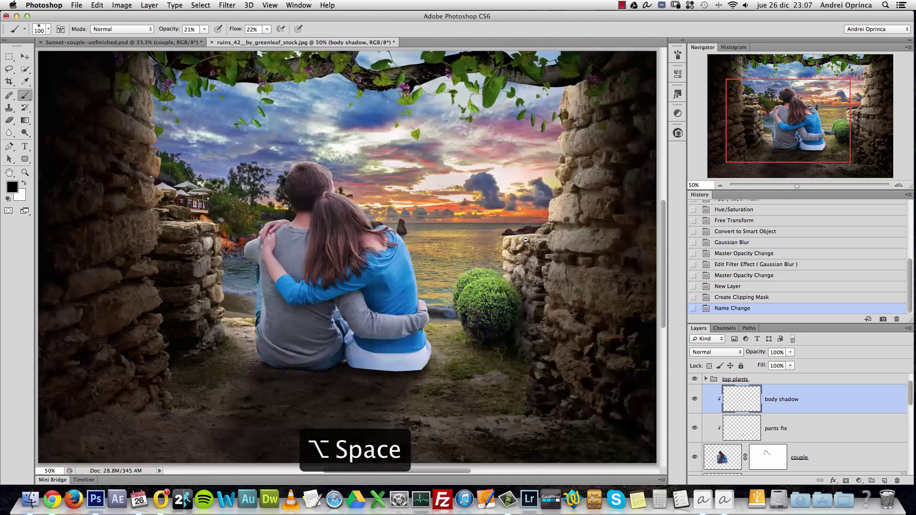
pyautogui.moveTo(416, 312); pyautogui.dragTo(492, 292)
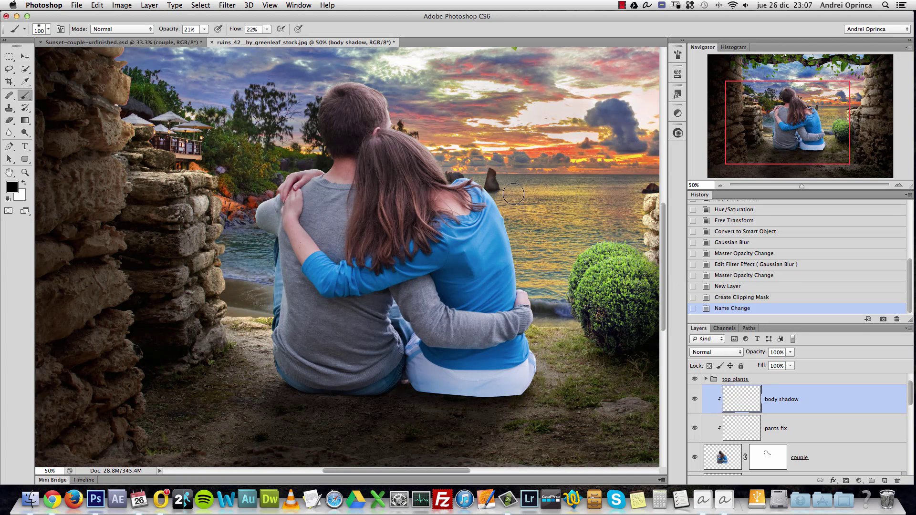
pyautogui.click(257, 29)
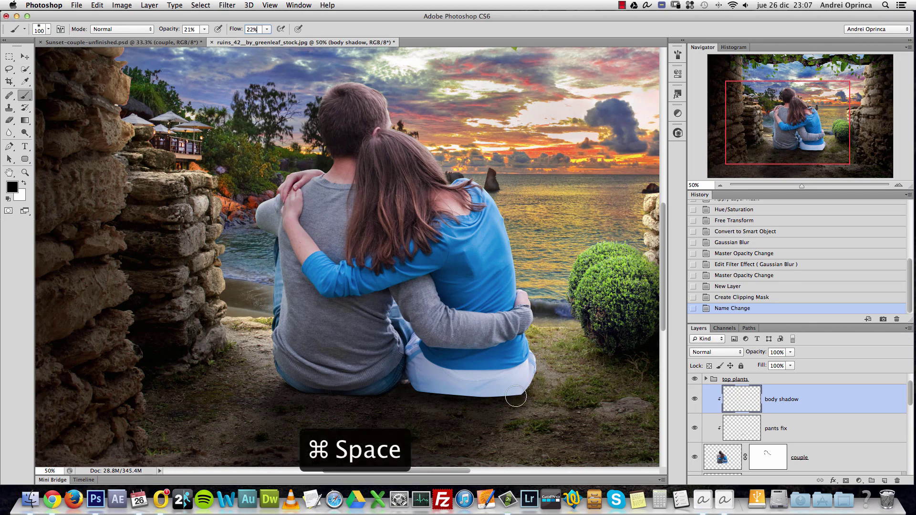
pyautogui.moveTo(548, 386); pyautogui.dragTo(533, 350)
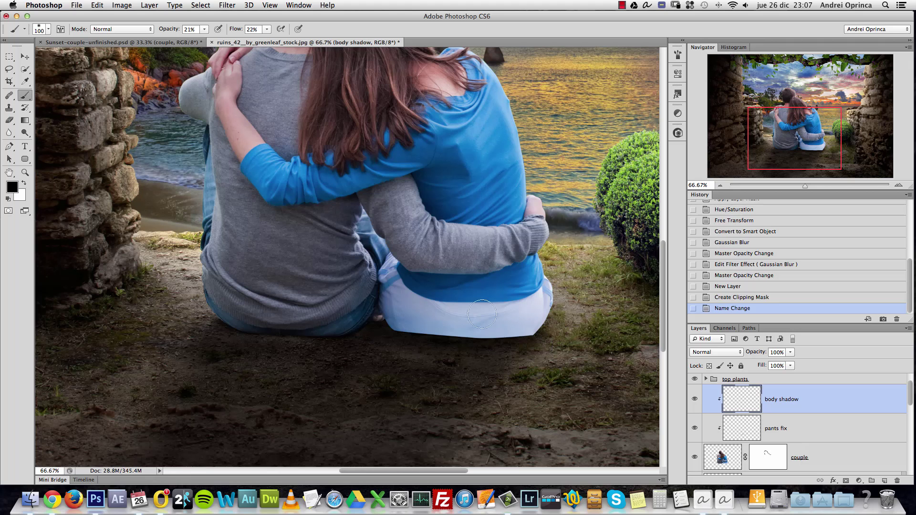
pyautogui.moveTo(554, 343)
pyautogui.mouseDown()
pyautogui.moveTo(441, 342)
pyautogui.moveTo(543, 347)
pyautogui.moveTo(492, 347)
pyautogui.moveTo(400, 330)
pyautogui.moveTo(460, 348)
pyautogui.moveTo(534, 354)
pyautogui.moveTo(488, 348)
pyautogui.moveTo(557, 343)
pyautogui.moveTo(391, 336)
pyautogui.moveTo(449, 350)
pyautogui.moveTo(389, 344)
pyautogui.mouseUp()
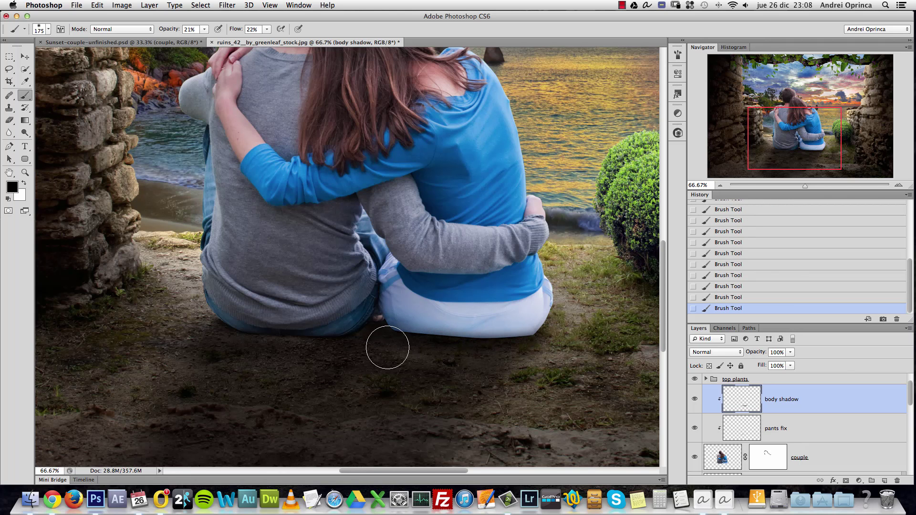
# Step: Enlarge the brush to 300 px and paint broader shading along the base of the couple where they sit
pyautogui.press(']')
pyautogui.press(']')
pyautogui.press(']')
pyautogui.press(']')
pyautogui.press(']')
pyautogui.press(']')
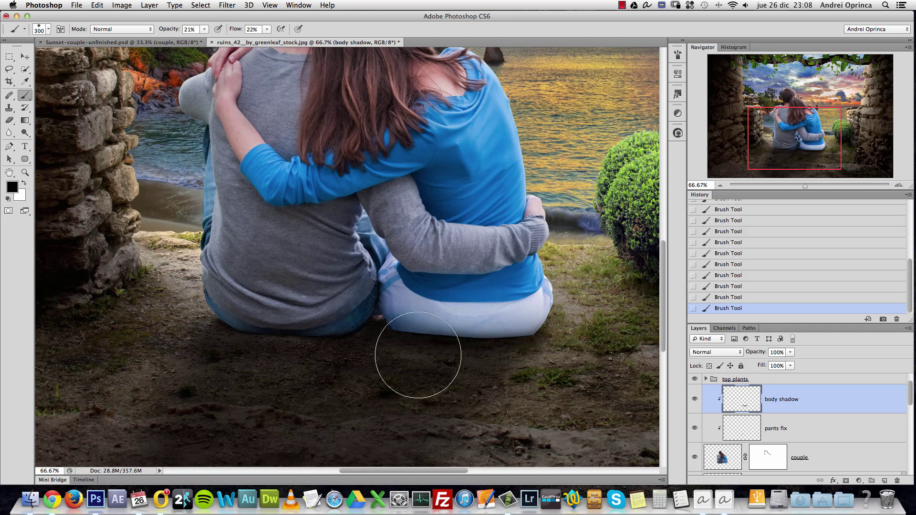
pyautogui.moveTo(368, 340)
pyautogui.mouseDown()
pyautogui.moveTo(322, 355)
pyautogui.moveTo(198, 296)
pyautogui.moveTo(192, 321)
pyautogui.moveTo(256, 361)
pyautogui.moveTo(217, 309)
pyautogui.moveTo(319, 316)
pyautogui.moveTo(259, 268)
pyautogui.moveTo(320, 314)
pyautogui.moveTo(425, 282)
pyautogui.moveTo(284, 318)
pyautogui.moveTo(455, 289)
pyautogui.moveTo(505, 297)
pyautogui.moveTo(481, 323)
pyautogui.mouseUp()
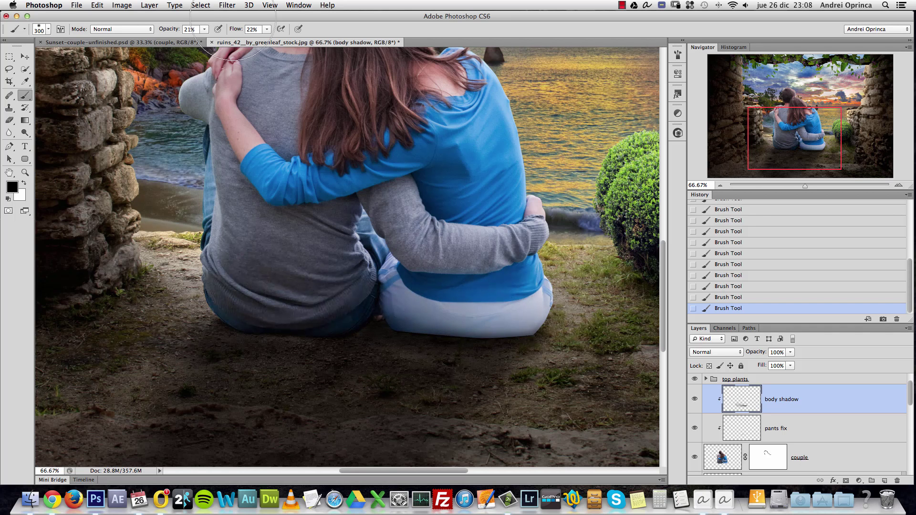
# Step: Set the brush to 10% flow and 14% opacity and paint faint shading down the woman's side
pyautogui.click(262, 28)
pyautogui.write('10')
pyautogui.press('Return')
pyautogui.moveTo(504, 264); pyautogui.dragTo(507, 395)
pyautogui.press('super+minus')
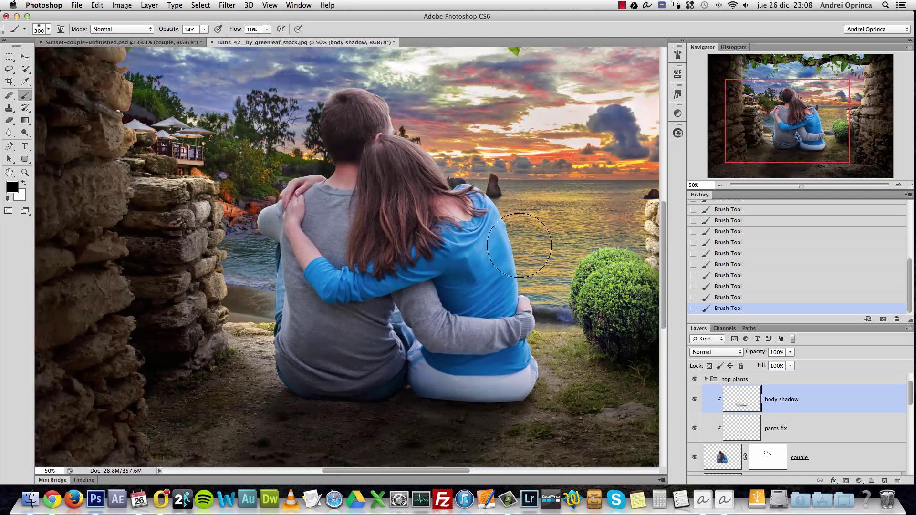
# Step: Reduce the brush size to 50 px for finer shading on the couple
pyautogui.press('[')
pyautogui.press('[')
pyautogui.press('super+minus')
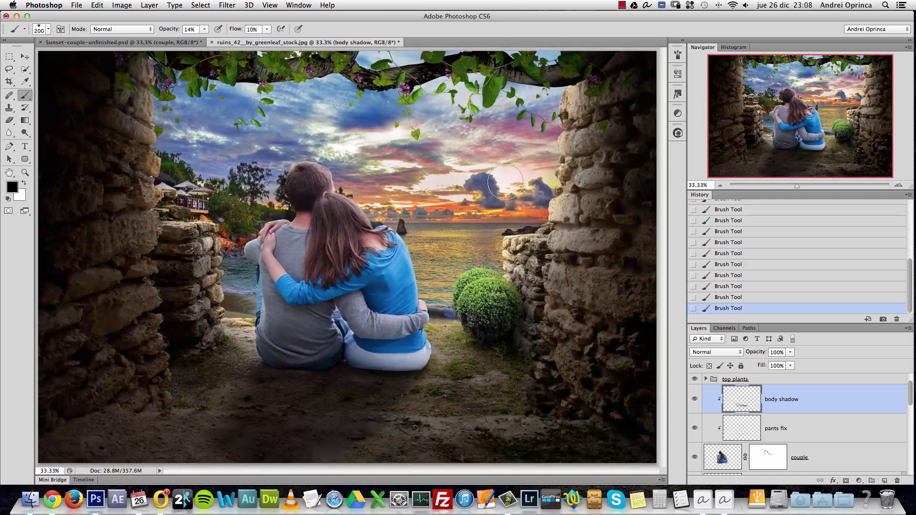
pyautogui.press('[')
pyautogui.press('super+plus')
pyautogui.press('[')
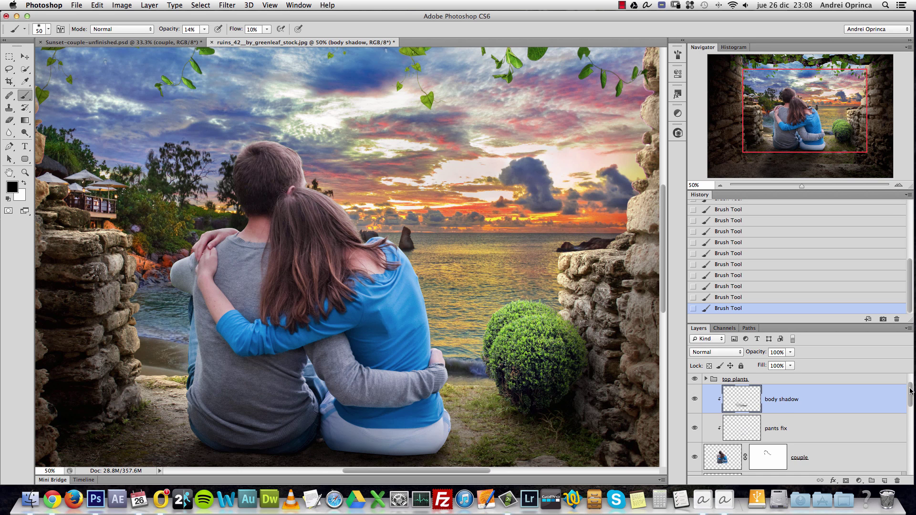
# Step: Add a linear black-to-white Gradient Overlay to the "couple" layer and shift the gradient slightly upward on the figures
pyautogui.moveTo(911, 391); pyautogui.dragTo(913, 400)
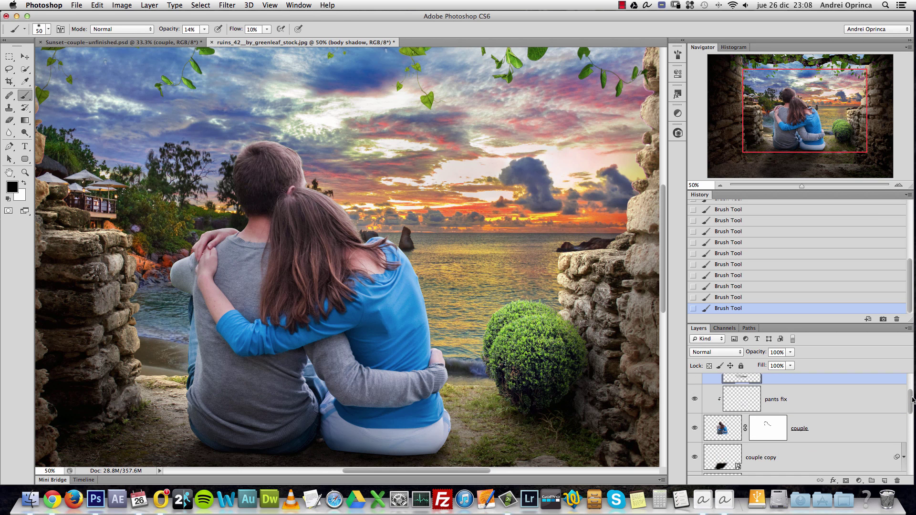
pyautogui.click(860, 433)
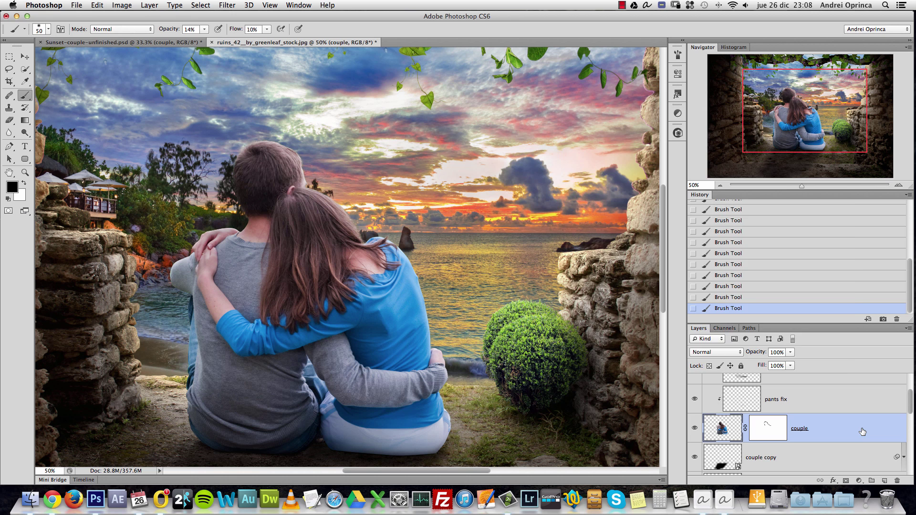
pyautogui.doubleClick(863, 432)
pyautogui.click(557, 225)
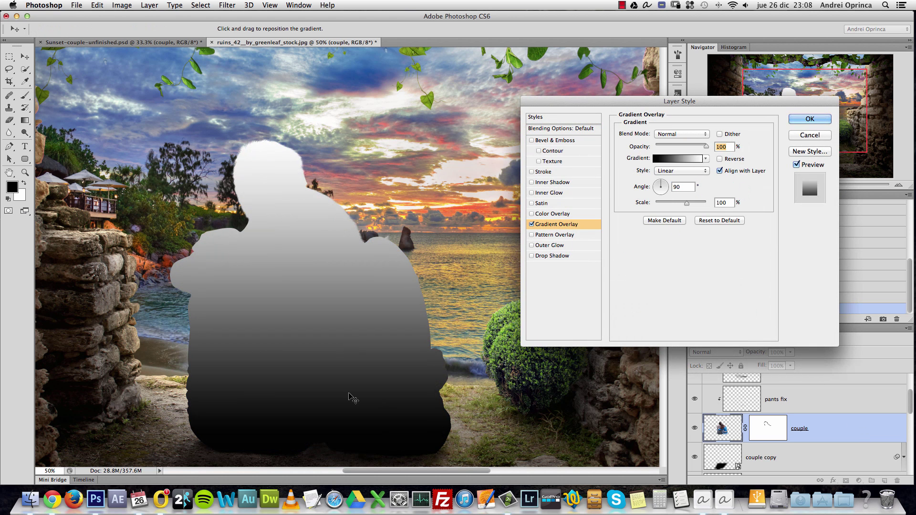
pyautogui.moveTo(353, 399); pyautogui.dragTo(351, 363)
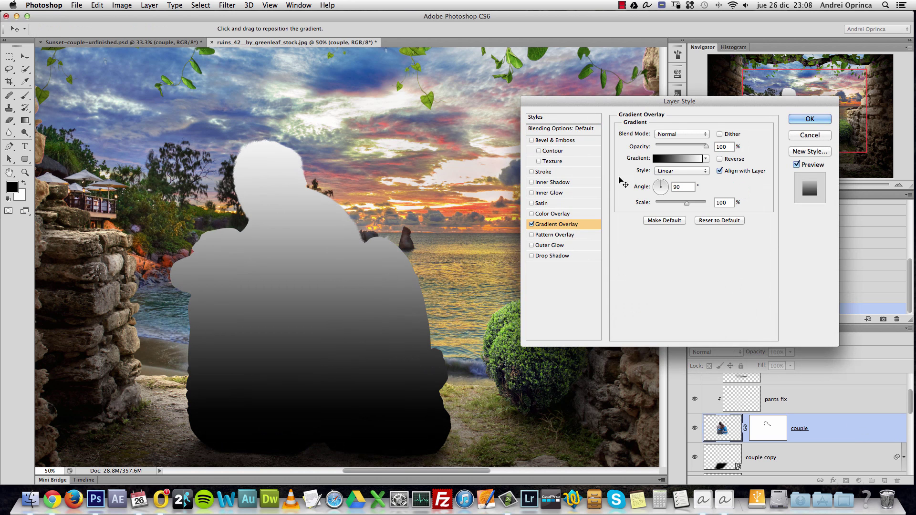
# Step: Try the Gradient Overlay in Multiply mode at 27% opacity and compare the couple with and without it
pyautogui.click(681, 134)
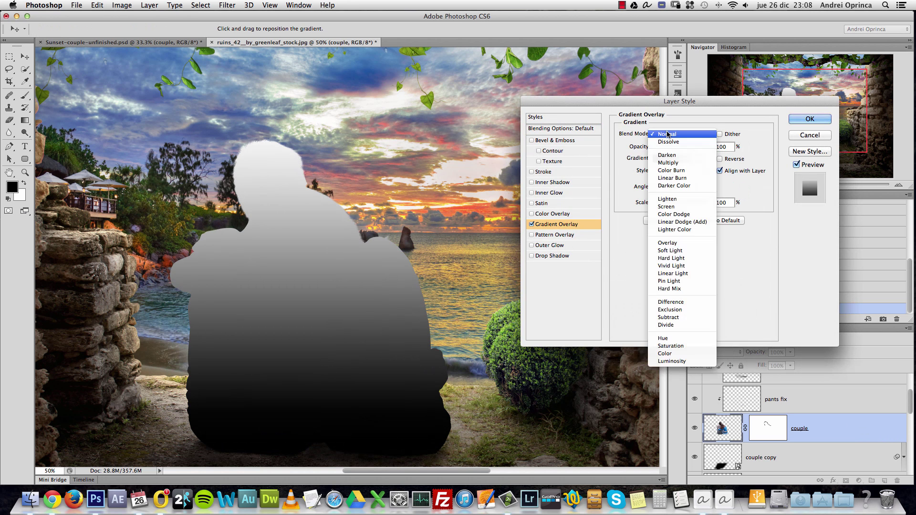
pyautogui.click(693, 163)
pyautogui.click(672, 146)
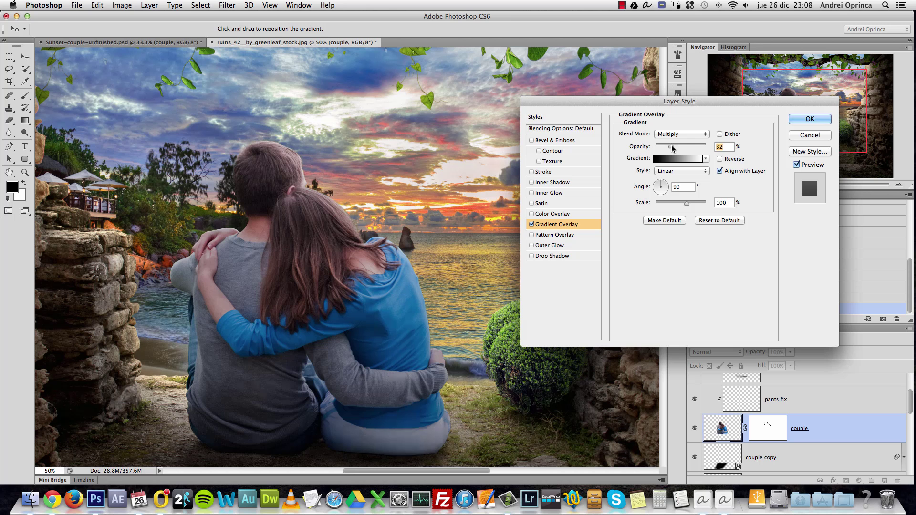
pyautogui.moveTo(672, 148); pyautogui.dragTo(669, 147)
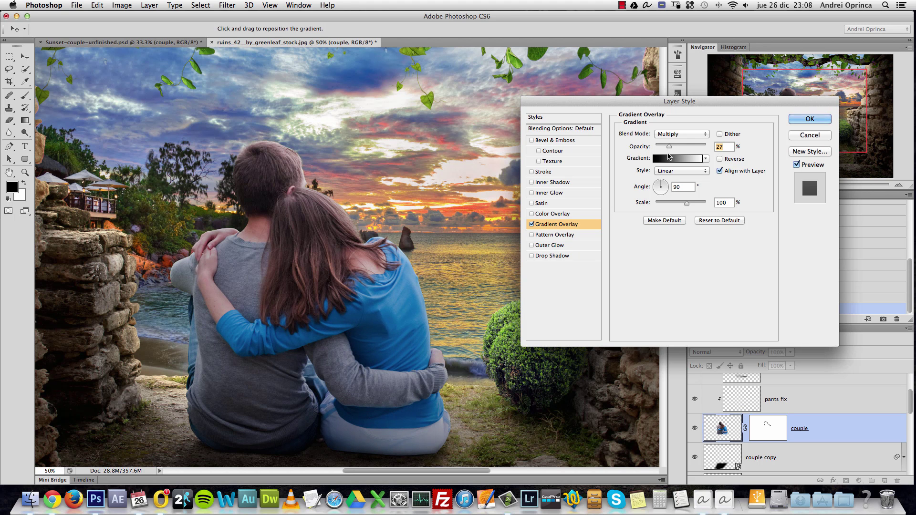
pyautogui.click(532, 224)
pyautogui.click(532, 224)
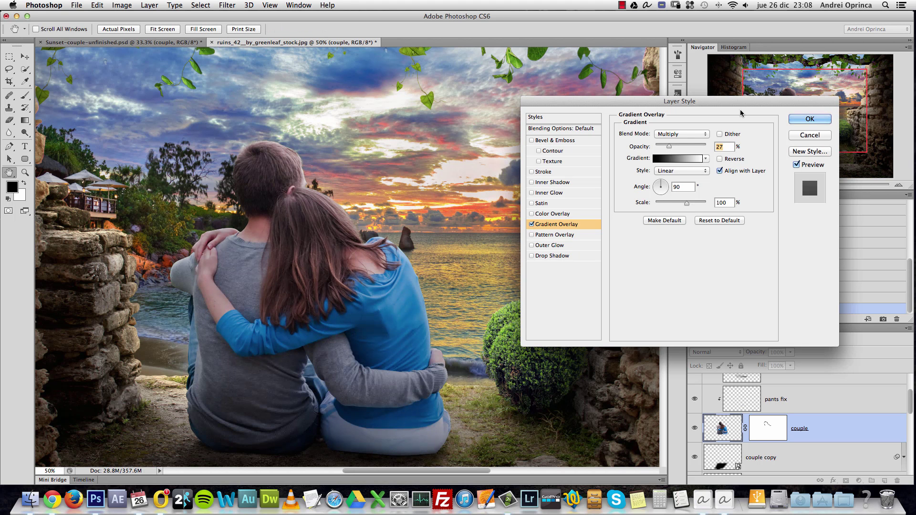
# Step: Switch the Gradient Overlay to Soft Light, compare it on and off, raise its opacity slightly, and apply the layer style
pyautogui.click(678, 134)
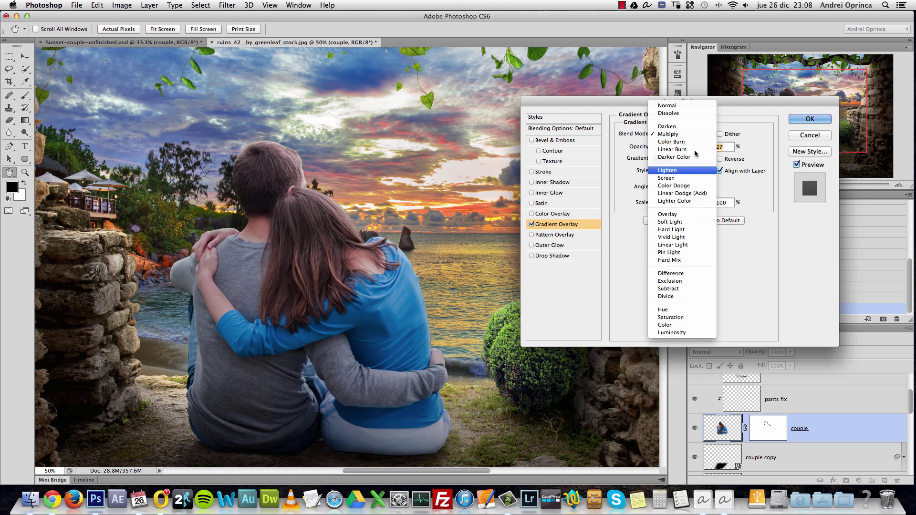
pyautogui.click(678, 222)
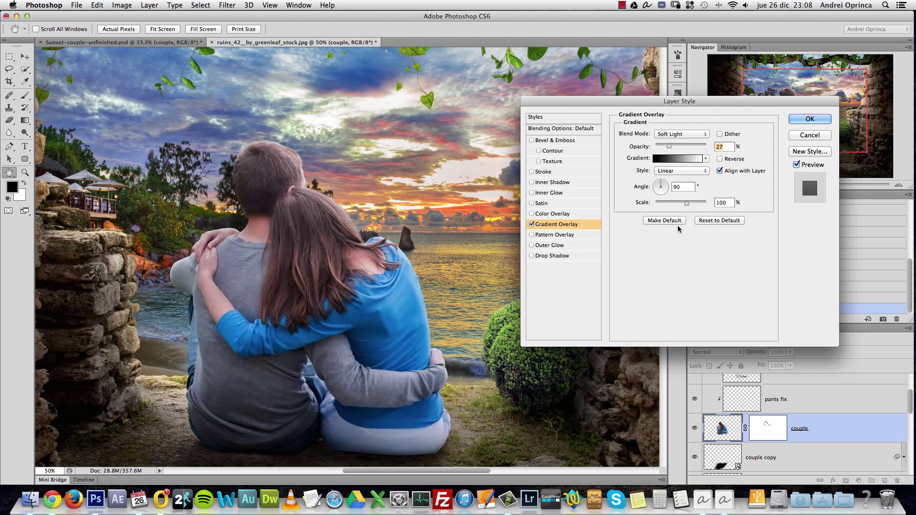
pyautogui.click(532, 225)
pyautogui.click(532, 225)
pyautogui.moveTo(669, 146); pyautogui.dragTo(674, 146)
pyautogui.click(810, 119)
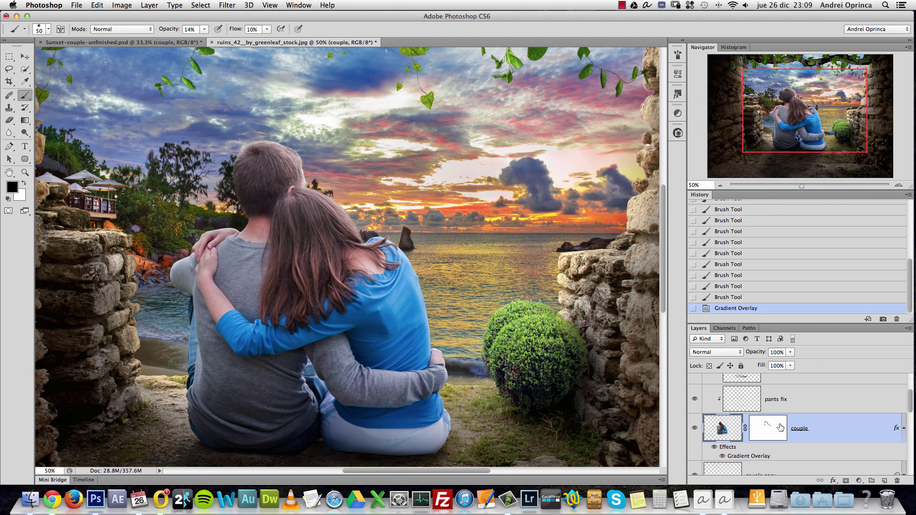
# Step: Collapse the effects list of the "couple" layer and select the "body shadow" layer
pyautogui.click(904, 428)
pyautogui.scroll(2, 910, 404)
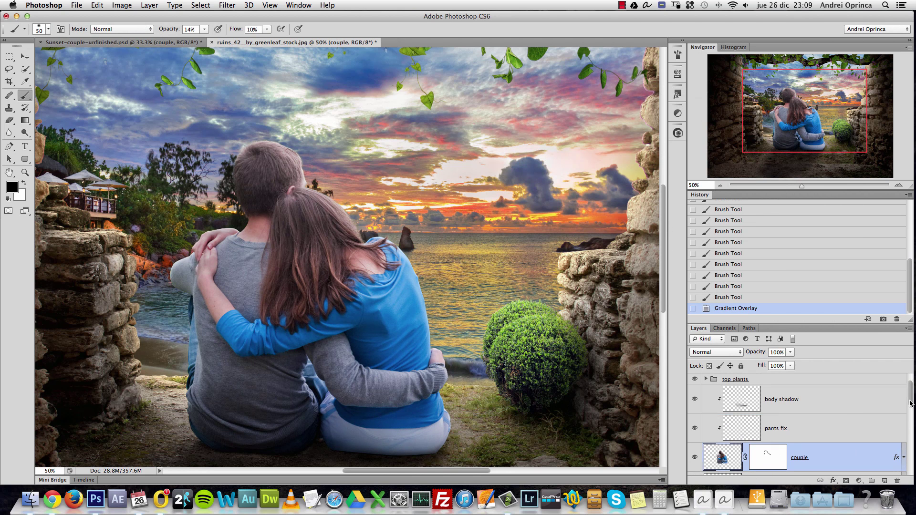
pyautogui.click(857, 409)
pyautogui.scroll(-3, 169, 168)
pyautogui.hscroll(-3, 169, 168)
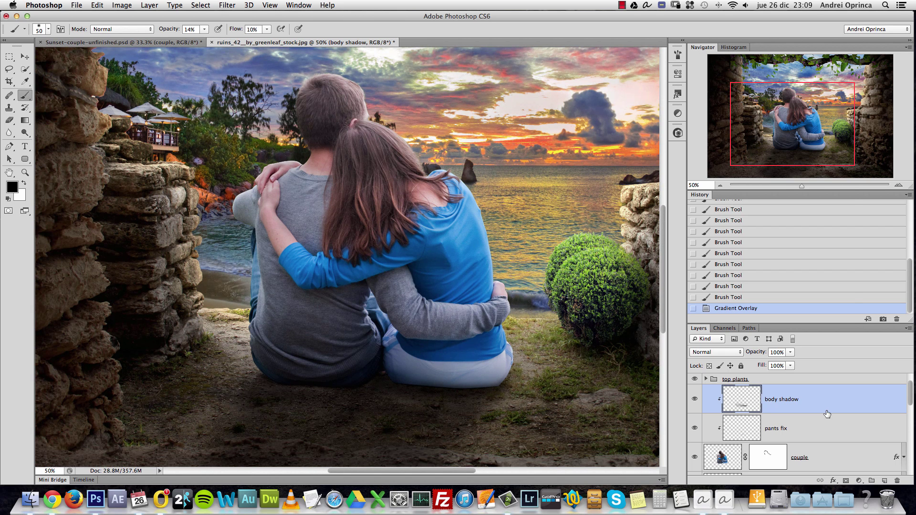
# Step: Open the "couple" layer's Gradient Overlay settings and compare the figures with the effect on and off
pyautogui.doubleClick(834, 453)
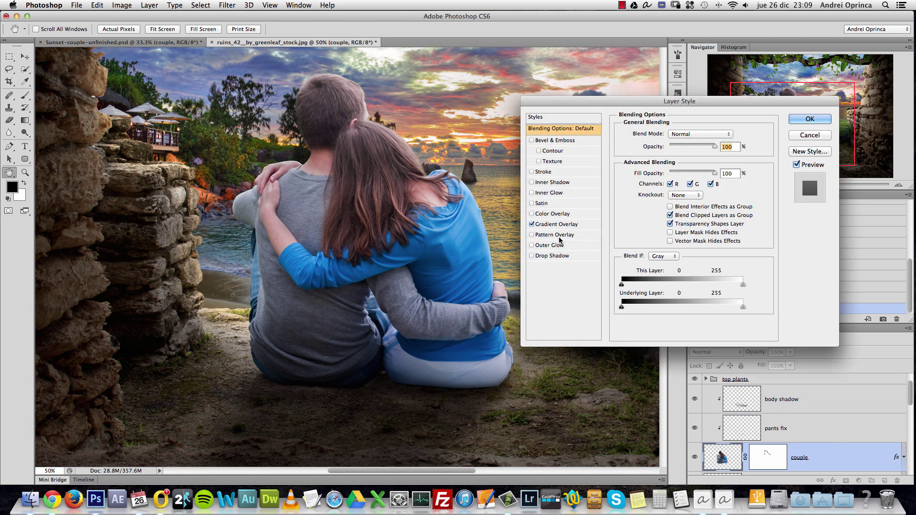
pyautogui.click(531, 224)
pyautogui.click(532, 225)
pyautogui.click(572, 225)
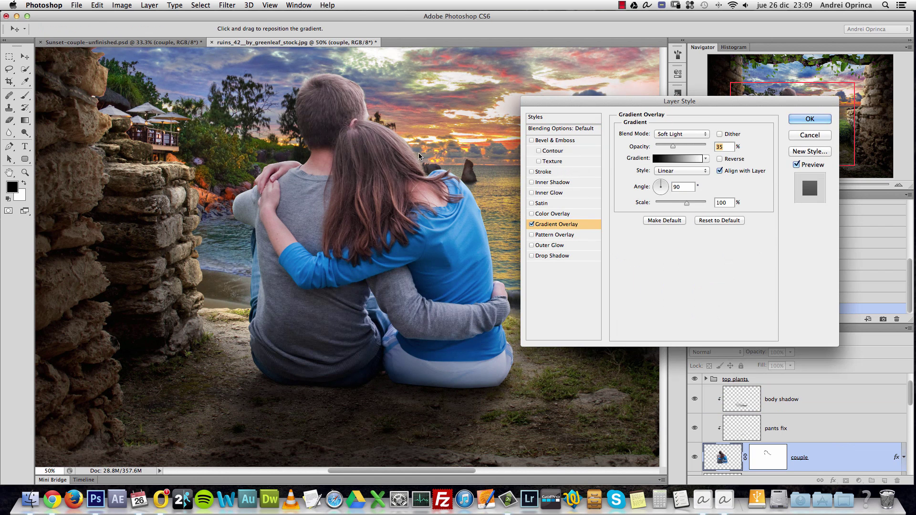
pyautogui.click(532, 224)
pyautogui.click(532, 224)
# Step: Change the Gradient Overlay's gradient to the Foreground to Transparent preset and apply the layer style
pyautogui.click(683, 159)
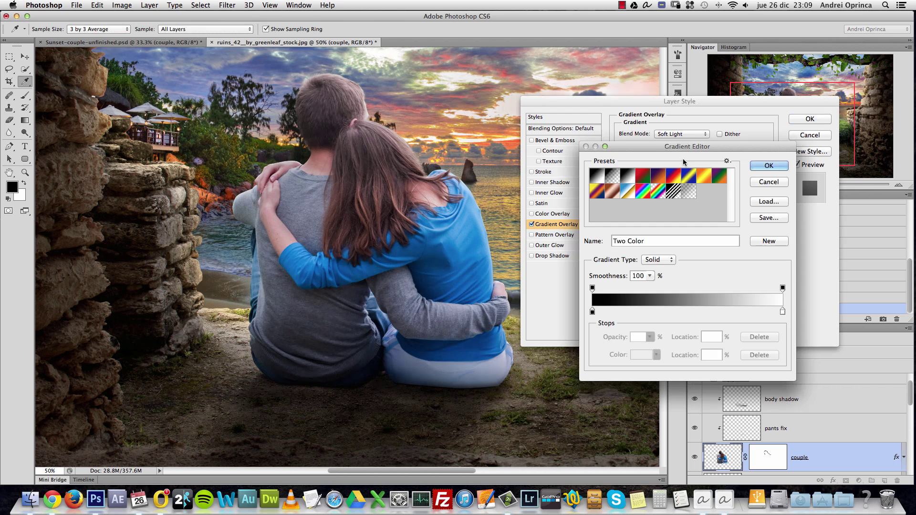
pyautogui.click(620, 181)
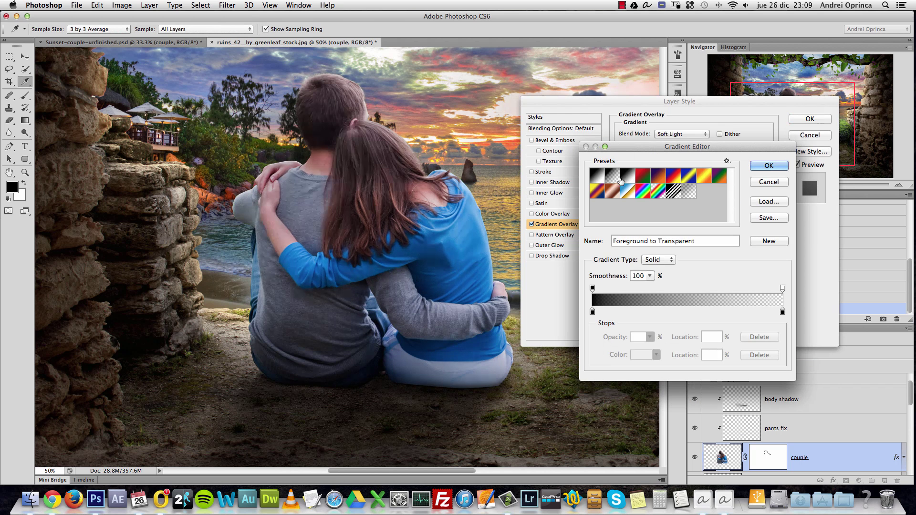
pyautogui.click(778, 166)
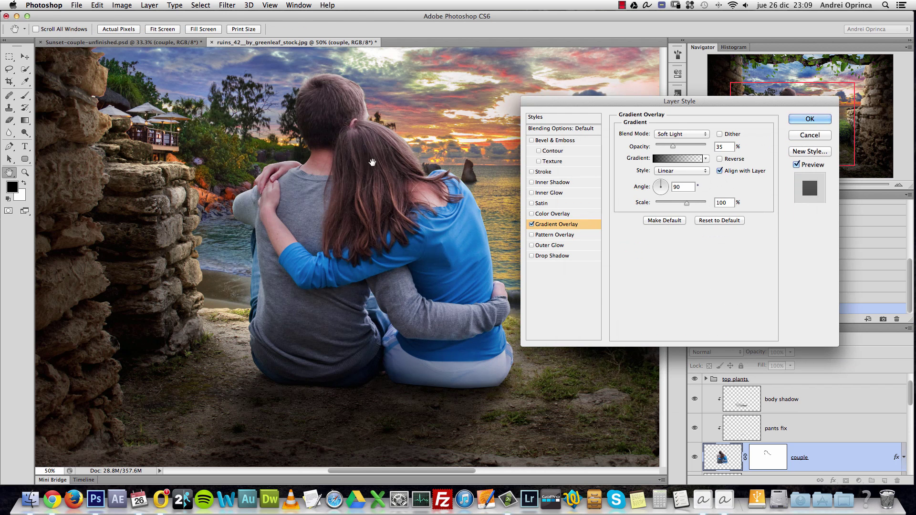
pyautogui.press('Return')
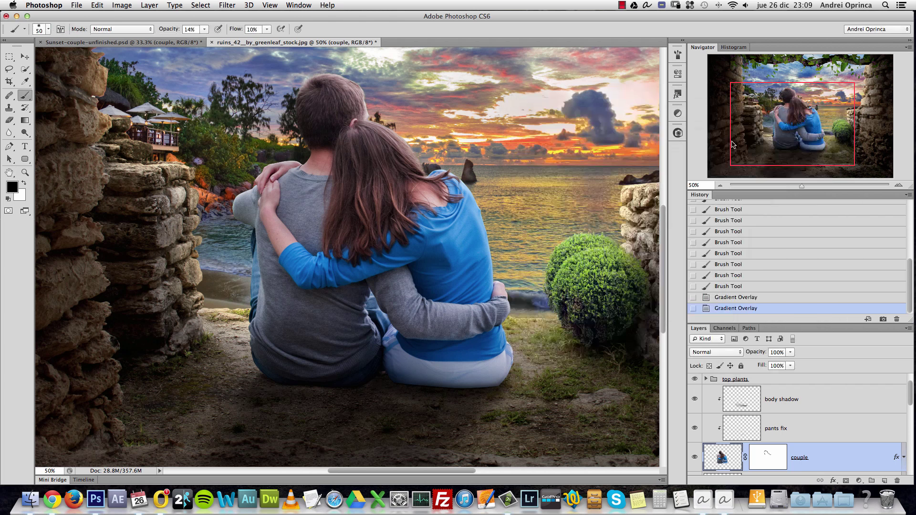
# Step: On the "body shadow" layer, set the brush opacity to 10% and shade the upper back of the woman's blue top
pyautogui.click(829, 401)
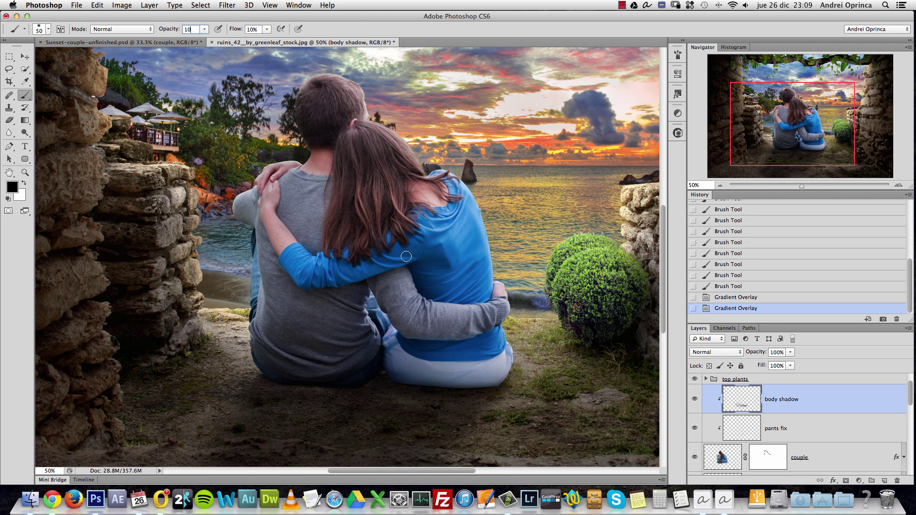
pyautogui.press('Return')
pyautogui.moveTo(417, 224); pyautogui.dragTo(432, 234)
pyautogui.moveTo(444, 236); pyautogui.dragTo(483, 249)
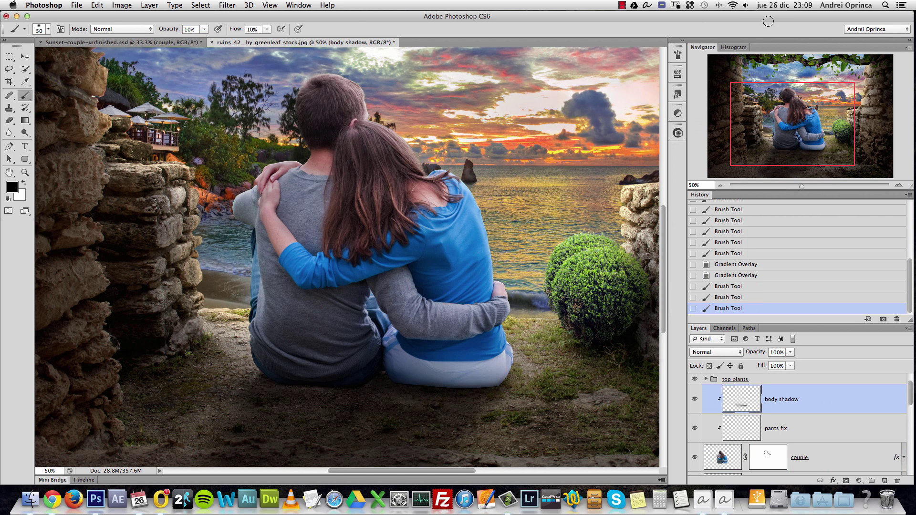
# Step: Enlarge the brush to between 150 and 175 px and shade the upper and lower back of the man's grey sweater
pyautogui.click(679, 55)
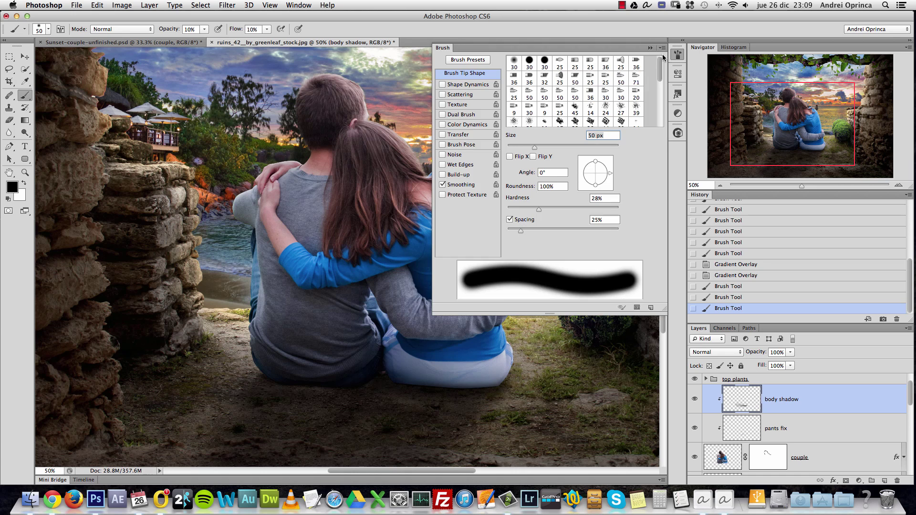
pyautogui.click(679, 55)
pyautogui.press(']')
pyautogui.press(']')
pyautogui.keyDown('super'); pyautogui.click(307, 210); pyautogui.keyUp('super')
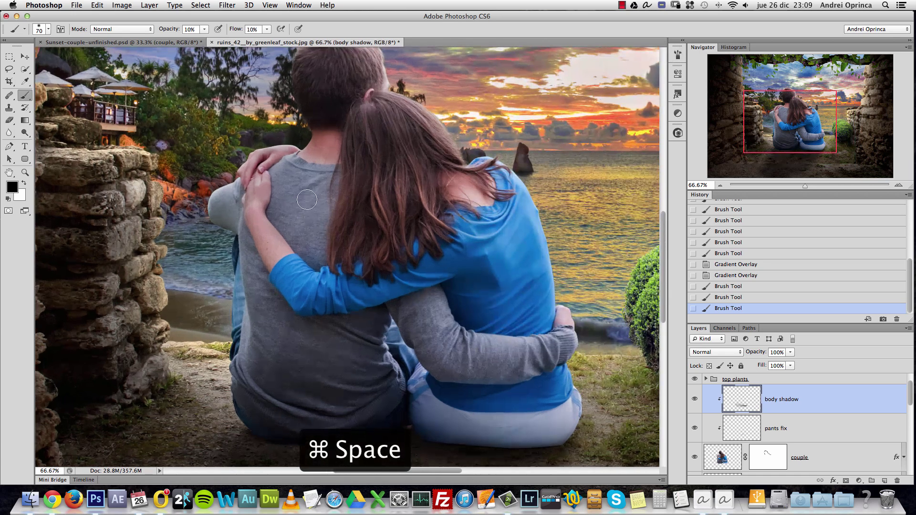
pyautogui.press(']')
pyautogui.press(']')
pyautogui.press(']')
pyautogui.moveTo(277, 200)
pyautogui.mouseDown()
pyautogui.moveTo(294, 195)
pyautogui.moveTo(344, 191)
pyautogui.mouseUp()
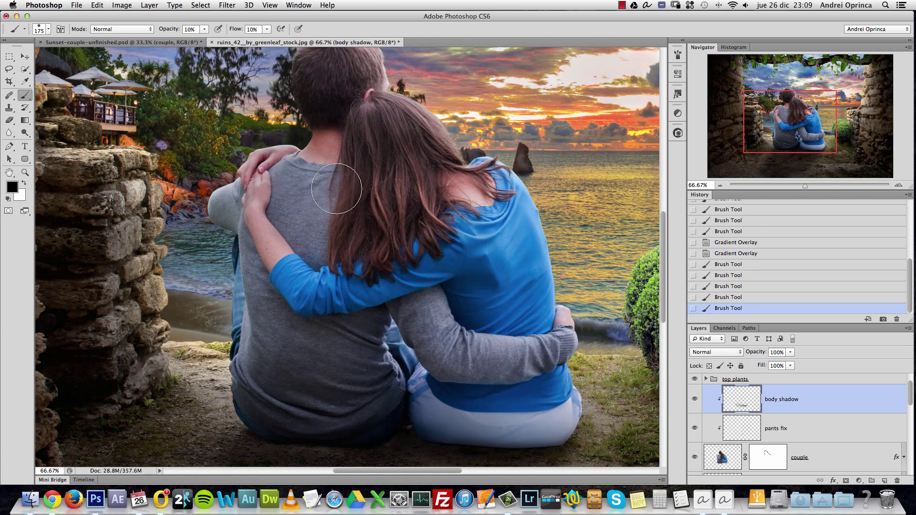
pyautogui.moveTo(315, 158); pyautogui.dragTo(363, 191)
pyautogui.moveTo(258, 329)
pyautogui.mouseDown()
pyautogui.moveTo(307, 358)
pyautogui.moveTo(307, 388)
pyautogui.mouseUp()
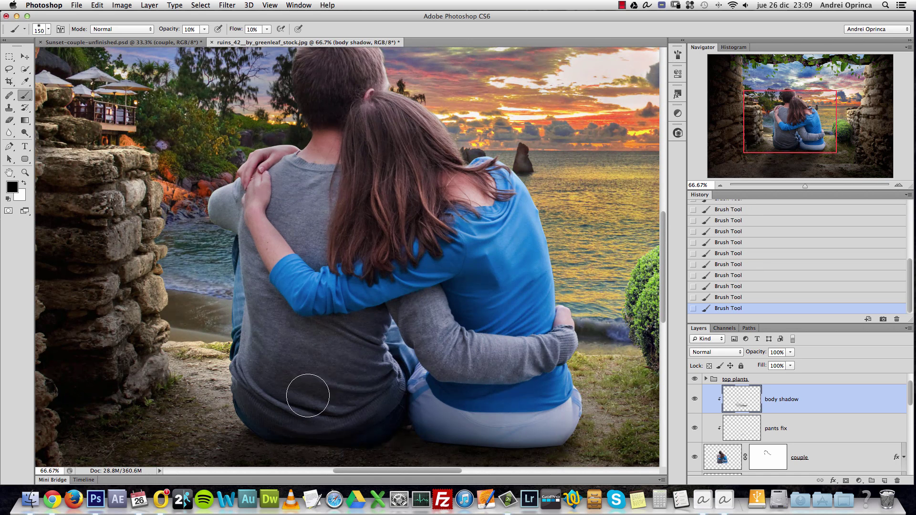
pyautogui.moveTo(290, 233); pyautogui.dragTo(398, 242)
# Step: Continue shading the man's sweater around the woman's arm and hair, varying the brush size between 90 and 150 px
pyautogui.press('[')
pyautogui.press('[')
pyautogui.press('[')
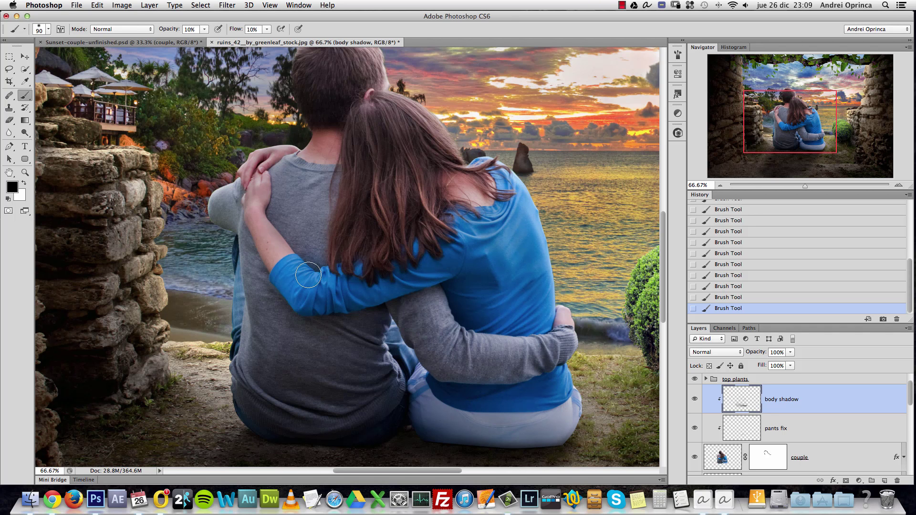
pyautogui.press(']')
pyautogui.press(']')
pyautogui.press(']')
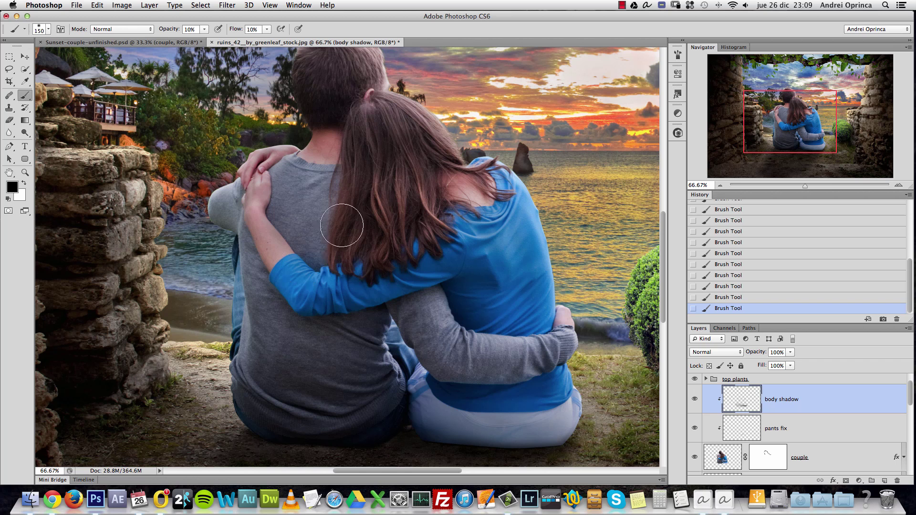
pyautogui.press('[')
pyautogui.press('[')
pyautogui.press('[')
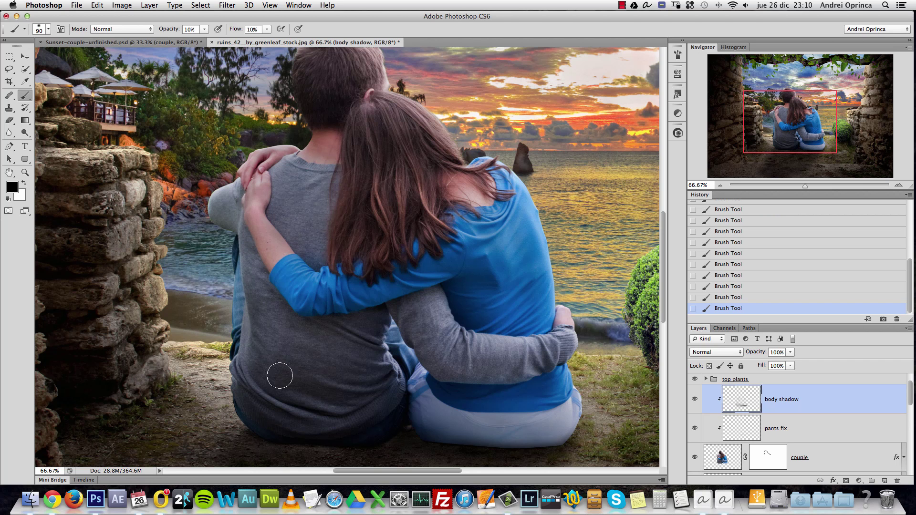
pyautogui.press(']')
pyautogui.press(']')
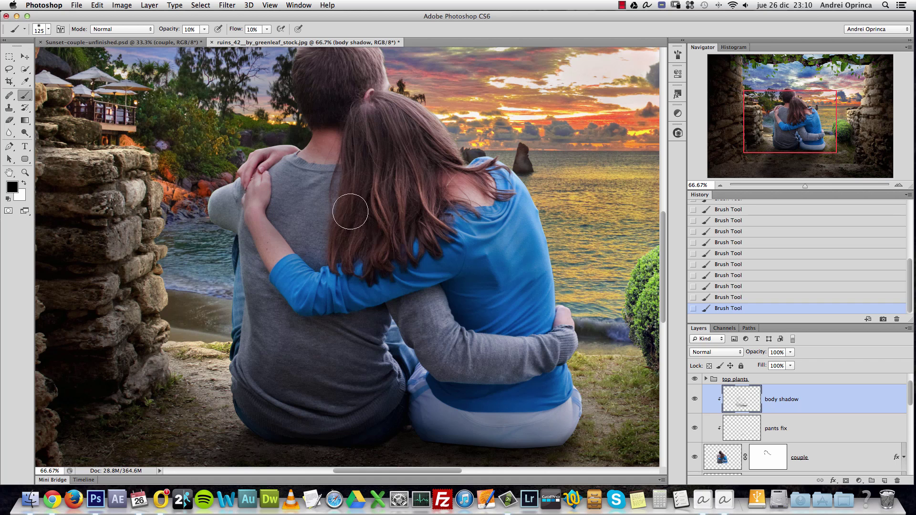
# Step: Undo the last three brush strokes and repaint the shading on the man's upper back with the 125 px brush
pyautogui.press('alt+super+z')
pyautogui.press('alt+super+z')
pyautogui.press('alt+super+z')
pyautogui.click(297, 238)
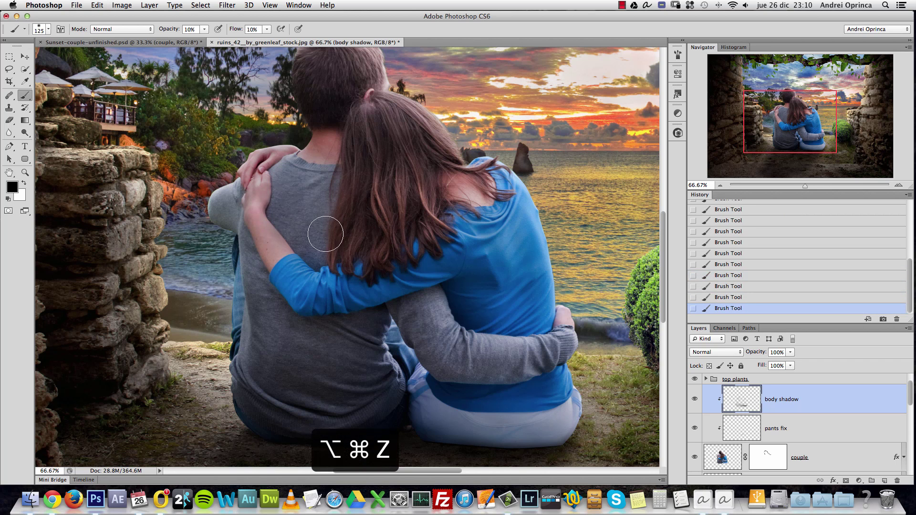
# Step: Reduce the brush to 60 px for detailed shading along the woman's arm on the man's back
pyautogui.keyDown('super'); pyautogui.click(277, 225); pyautogui.keyUp('super')
pyautogui.press('[')
pyautogui.press('[')
pyautogui.press('[')
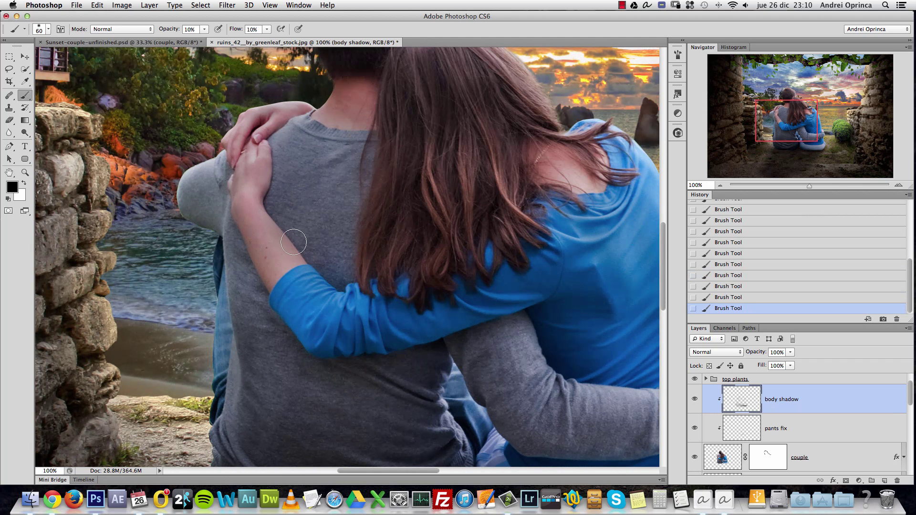
pyautogui.scroll(5, 330, 213)
pyautogui.hscroll(-2, 329, 213)
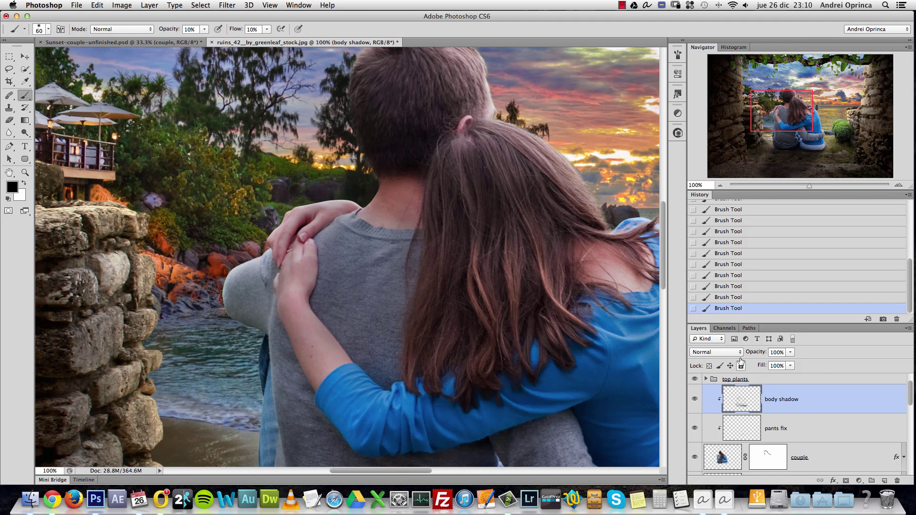
# Step: Switch the "body shadow" layer to Soft Light and shade the man's upper back beside the woman's hair with an 80 px brush
pyautogui.click(723, 354)
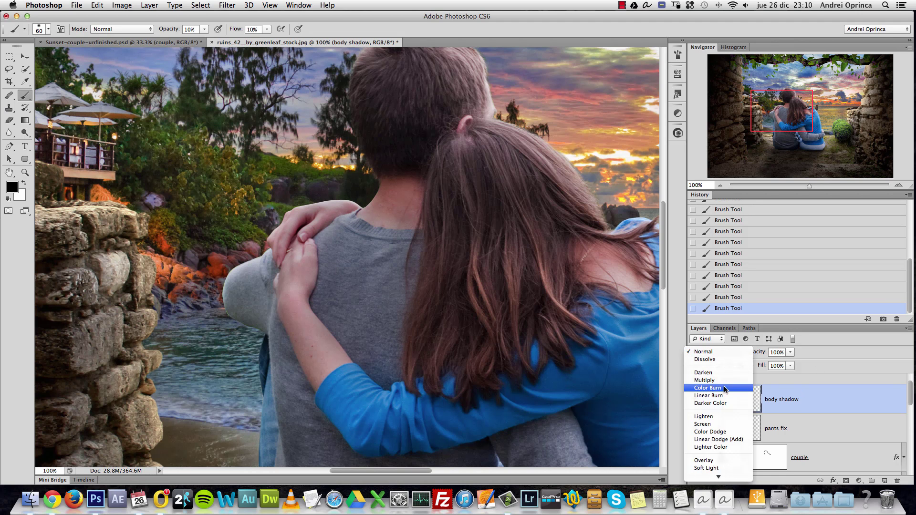
pyautogui.click(720, 468)
pyautogui.hotkey('alt', 'space')
pyautogui.keyDown('alt'); pyautogui.click(473, 340); pyautogui.keyUp('alt')
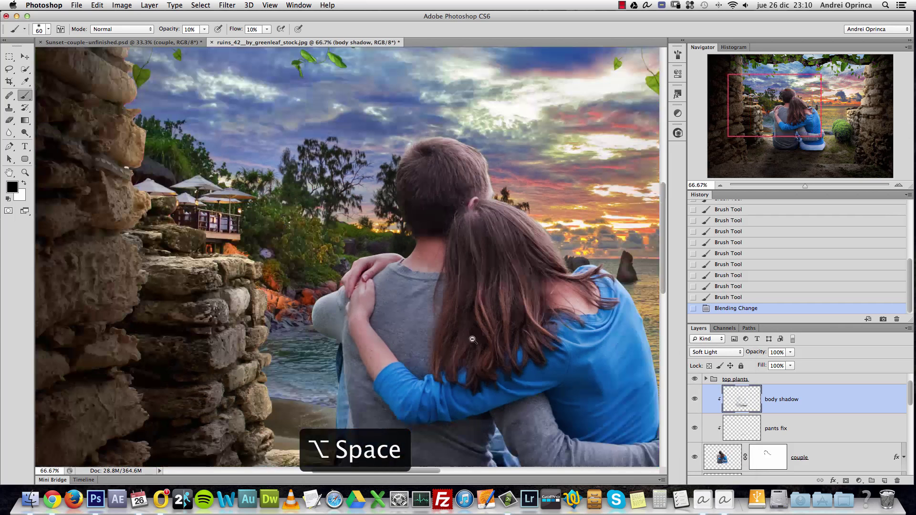
pyautogui.click(417, 321)
pyautogui.click(425, 310)
pyautogui.press(']')
pyautogui.press(']')
pyautogui.click(432, 304)
pyautogui.click(420, 305)
# Step: Add shading strokes to the back of the woman's blue top on the Soft Light layer
pyautogui.moveTo(610, 369)
pyautogui.mouseDown()
pyautogui.moveTo(577, 276)
pyautogui.moveTo(549, 263)
pyautogui.mouseUp()
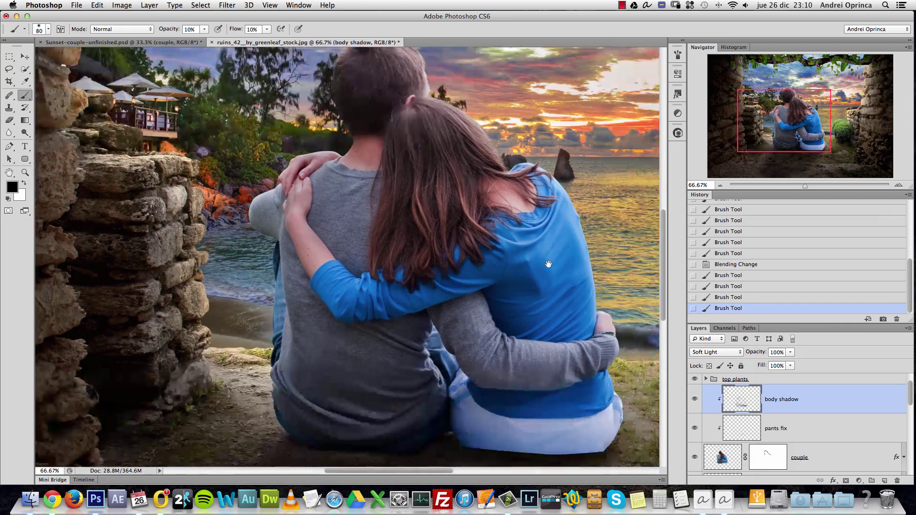
pyautogui.click(537, 261)
pyautogui.click(544, 268)
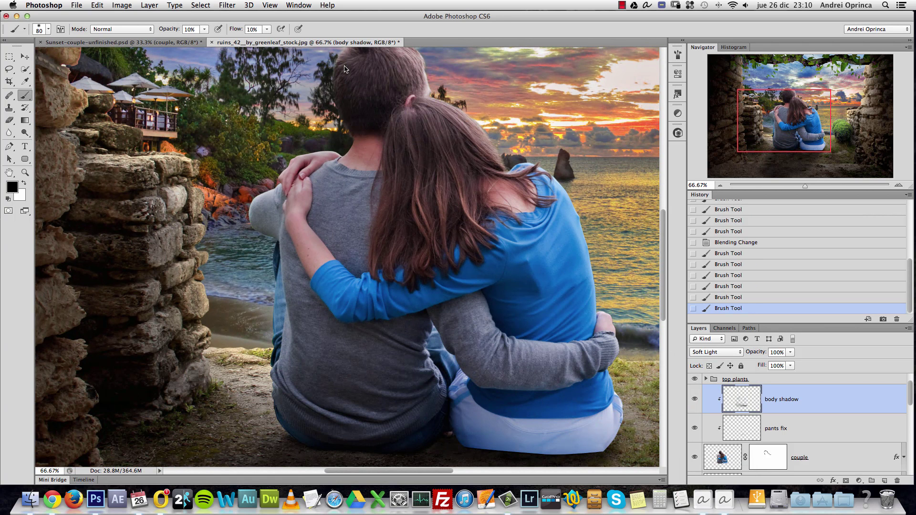
# Step: Return the "body shadow" layer to Normal and shade the man's back, the woman's hair and his sleeve around her waist
pyautogui.click(724, 351)
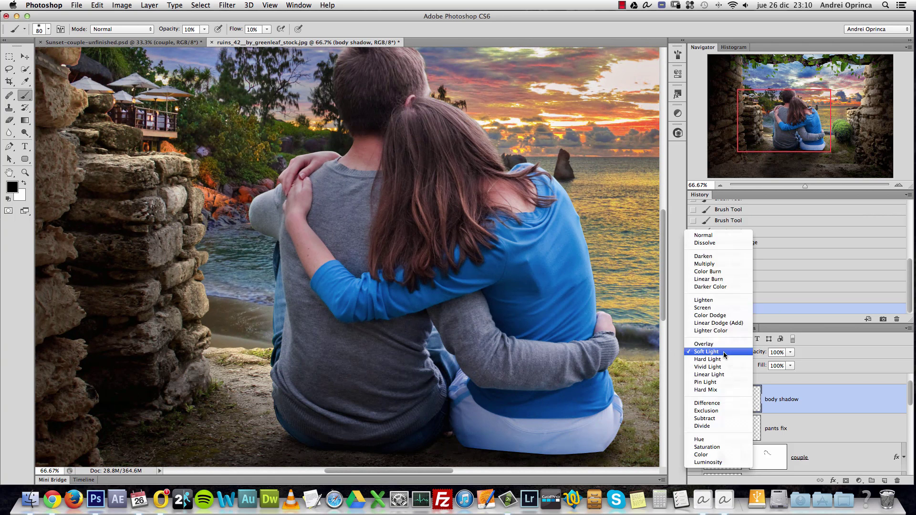
pyautogui.click(706, 238)
pyautogui.click(352, 207)
pyautogui.click(420, 261)
pyautogui.click(601, 350)
pyautogui.click(587, 351)
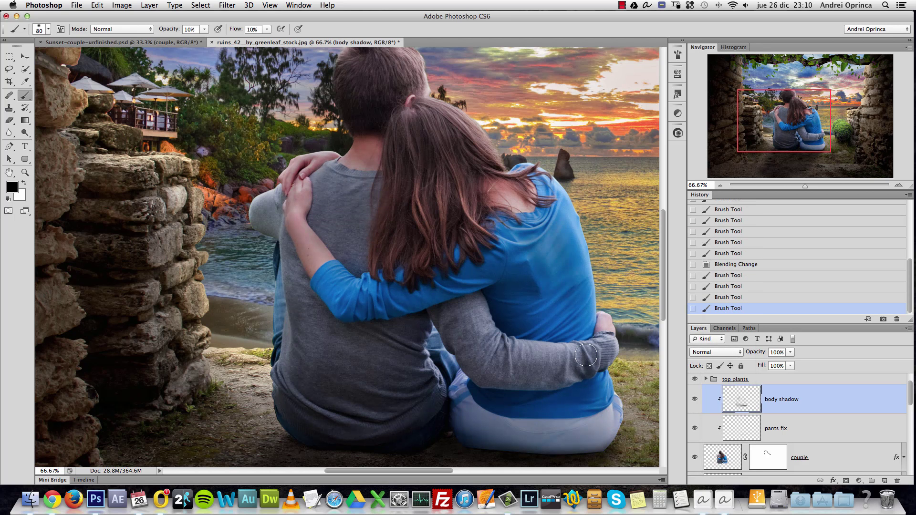
pyautogui.click(563, 352)
pyautogui.click(539, 351)
# Step: Shade the woman's blue top, shoulder and hair, and enlarge the brush to 125 px
pyautogui.click(584, 258)
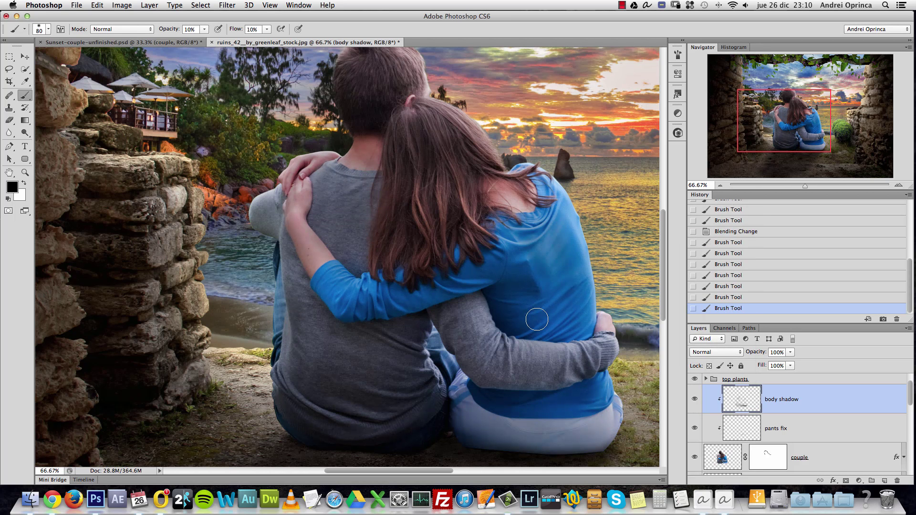
pyautogui.click(532, 205)
pyautogui.click(534, 206)
pyautogui.click(415, 125)
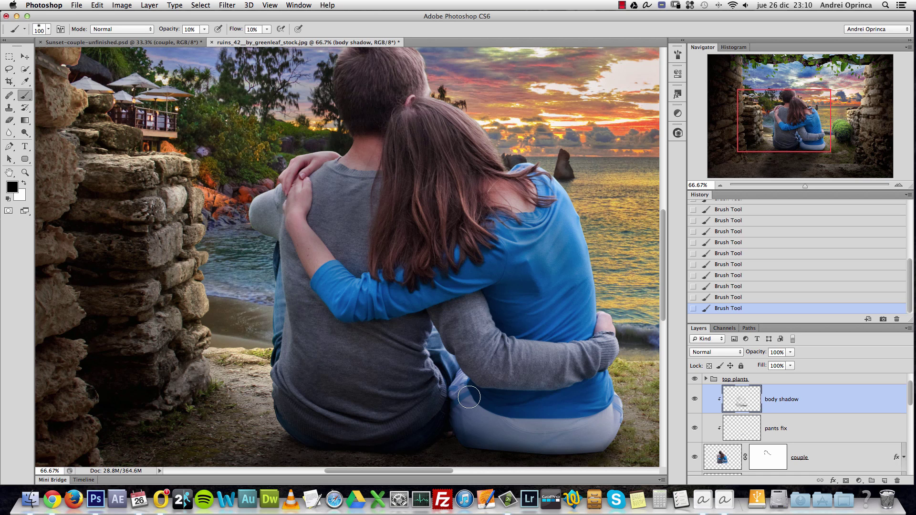
pyautogui.press(']')
pyautogui.press(']')
pyautogui.press(']')
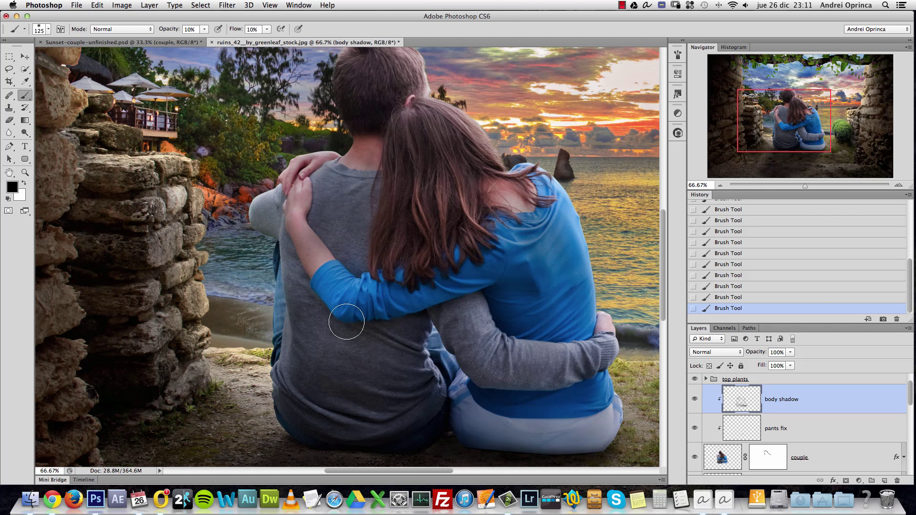
# Step: View the whole composition and compare the couple with the "body shadow" layer hidden and shown
pyautogui.keyDown('super'); pyautogui.click(461, 353); pyautogui.keyUp('super')
pyautogui.keyDown('alt'); pyautogui.keyDown('super'); pyautogui.click(461, 353); pyautogui.keyUp('super'); pyautogui.keyUp('alt')
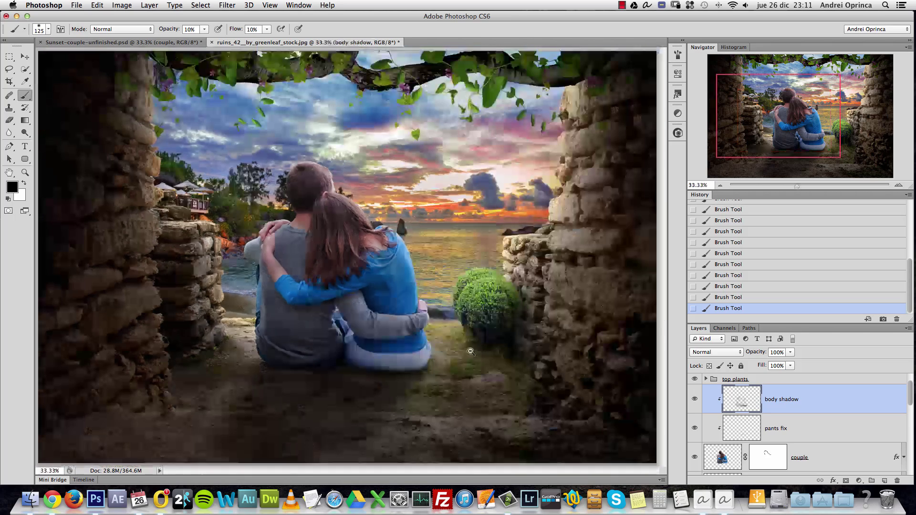
pyautogui.click(695, 399)
pyautogui.click(696, 399)
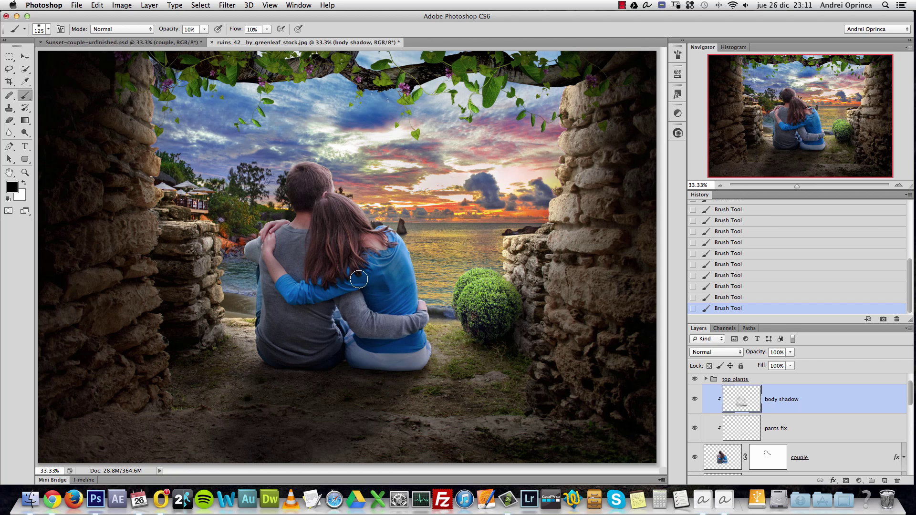
# Step: Undo the last five brush strokes on the "body shadow" layer
pyautogui.press('alt+super+z')
pyautogui.press('alt+super+z')
pyautogui.press('alt+super+z')
pyautogui.press('alt+super+z')
pyautogui.press('alt+super+z')
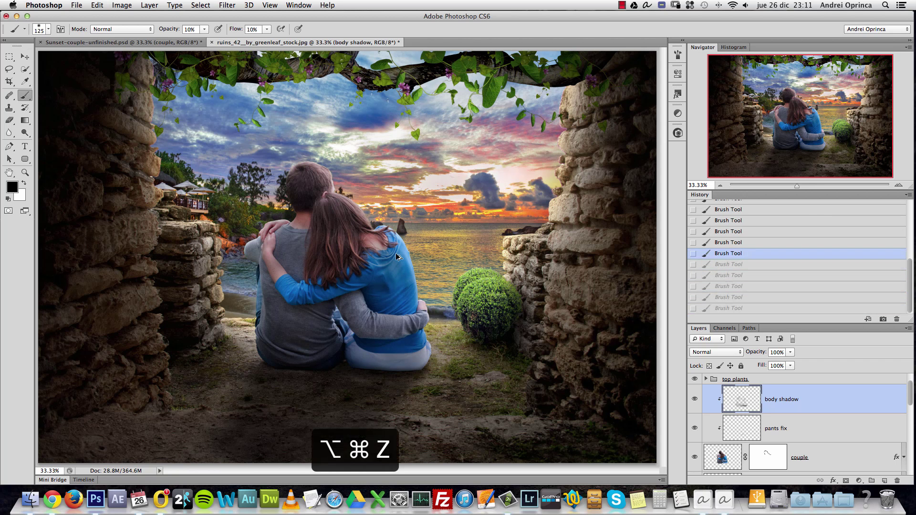
# Step: Repaint soft shading on the woman's blue top with the 125 px brush and undo the last stroke
pyautogui.click(404, 254)
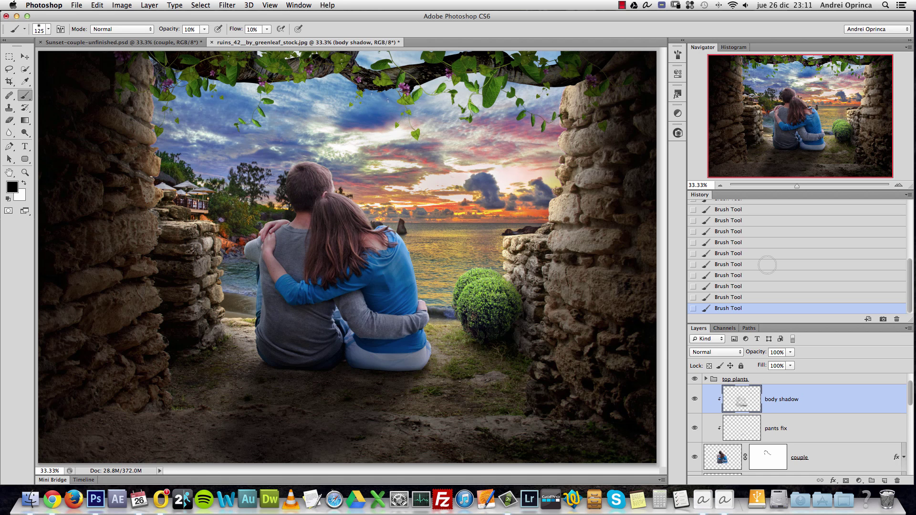
pyautogui.press('super+z')
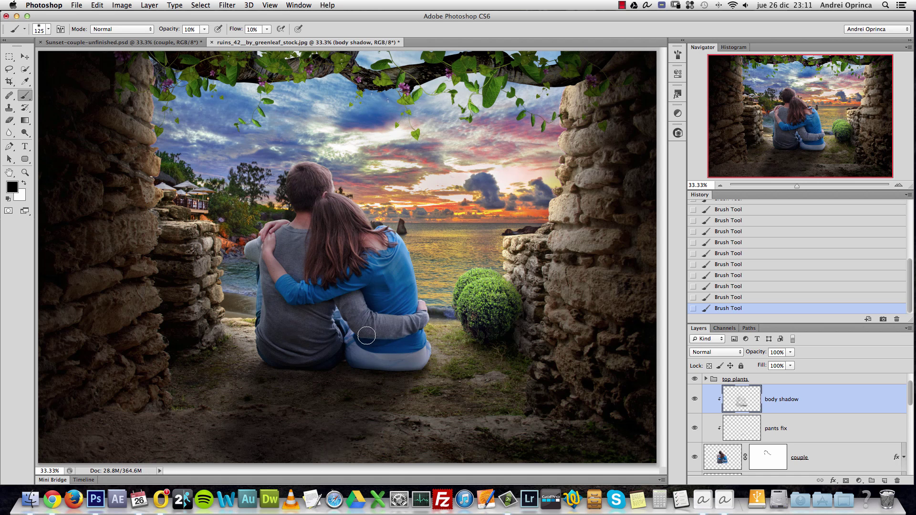
# Step: Add an Inner Shadow effect to the "couple" layer with Use Global Light off and an angle of 37°
pyautogui.click(863, 456)
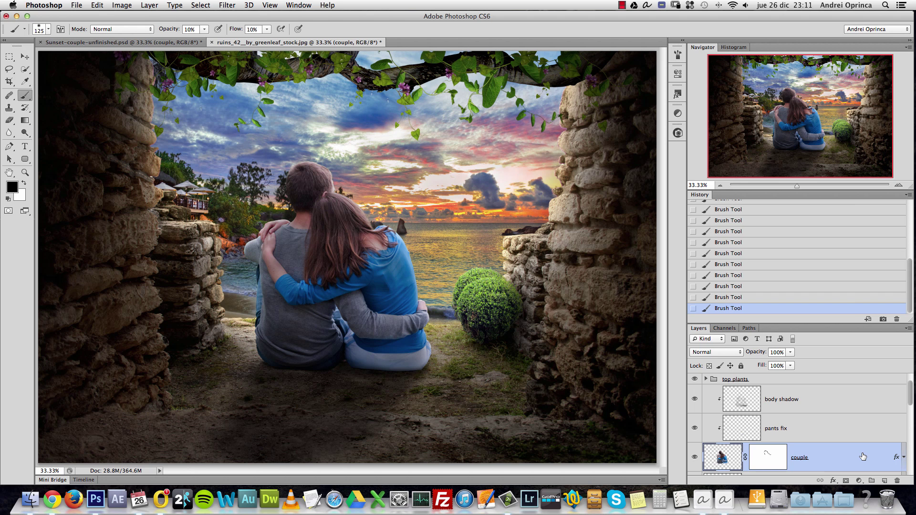
pyautogui.doubleClick(863, 458)
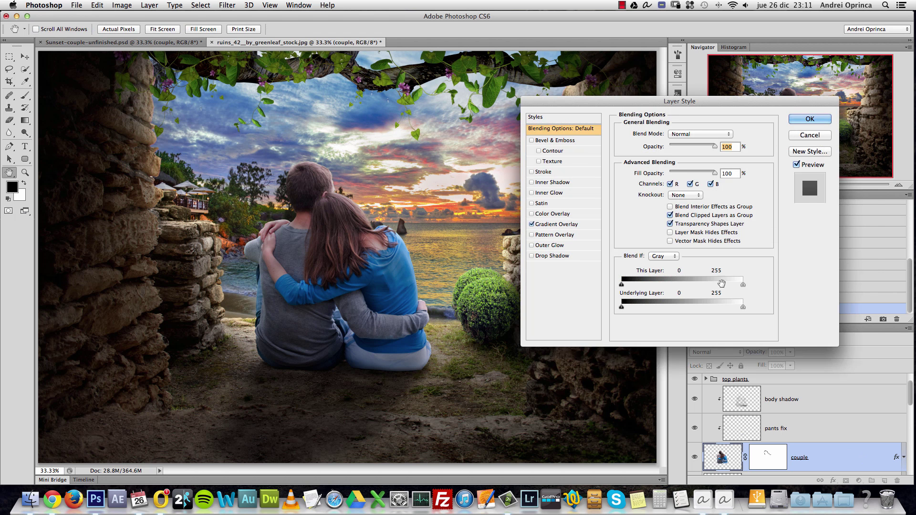
pyautogui.moveTo(673, 101); pyautogui.dragTo(688, 104)
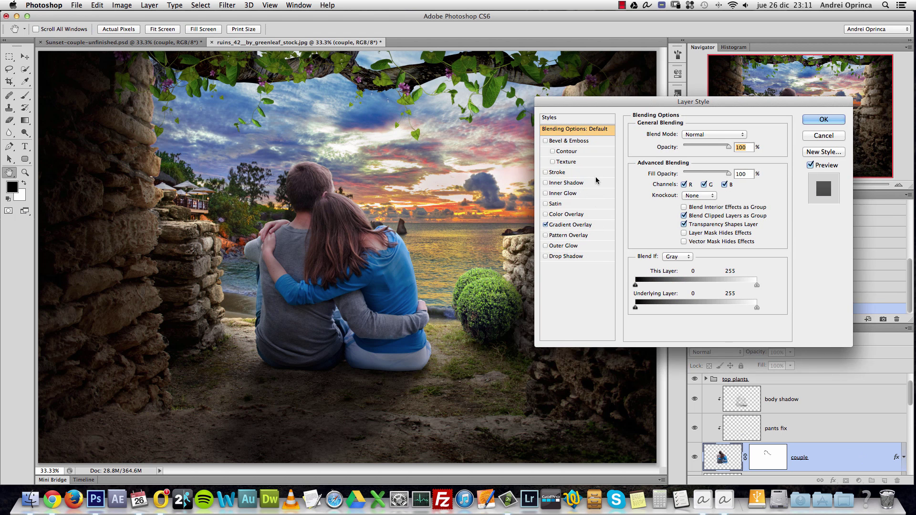
pyautogui.click(578, 185)
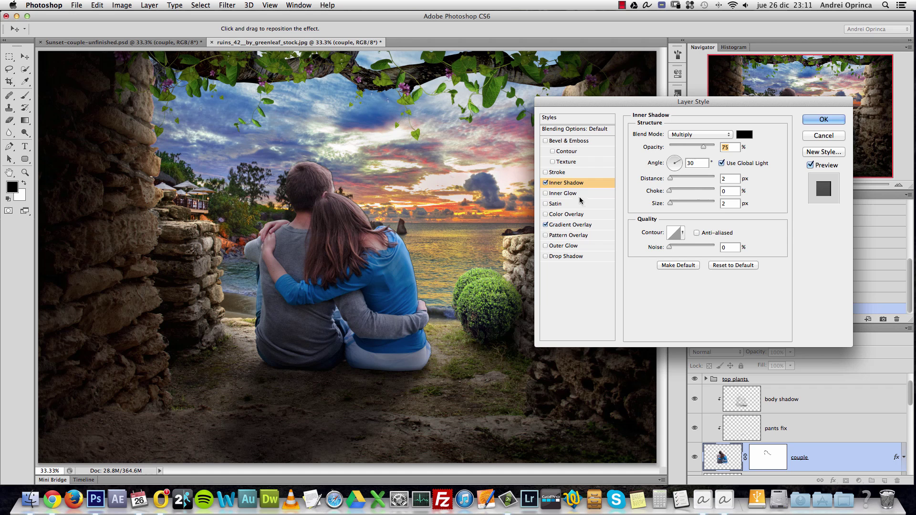
pyautogui.click(722, 164)
pyautogui.moveTo(674, 162); pyautogui.dragTo(682, 159)
pyautogui.click(722, 164)
pyautogui.moveTo(676, 168); pyautogui.dragTo(687, 162)
pyautogui.click(721, 163)
# Step: Set the inner shadow's blend mode to Color Dodge and its color to light orange d4a35d
pyautogui.click(707, 135)
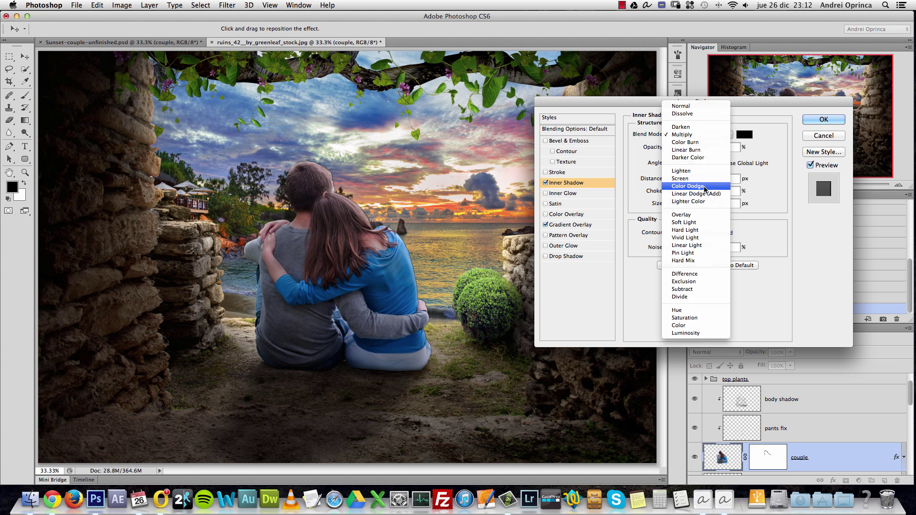
pyautogui.click(699, 200)
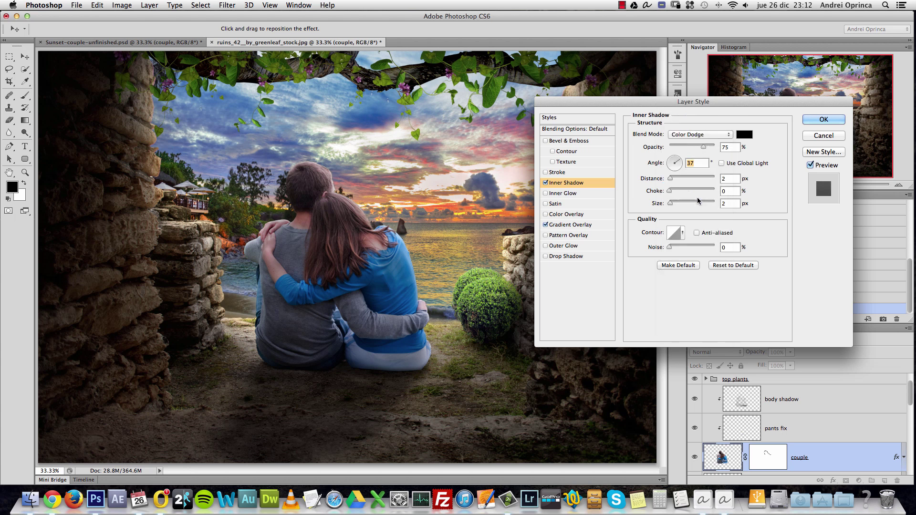
pyautogui.click(748, 137)
pyautogui.click(721, 247)
pyautogui.click(653, 154)
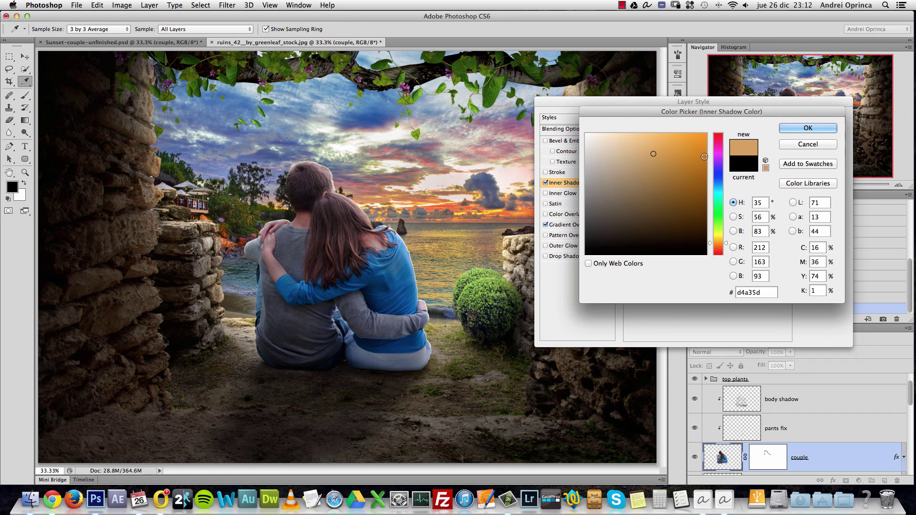
pyautogui.click(812, 128)
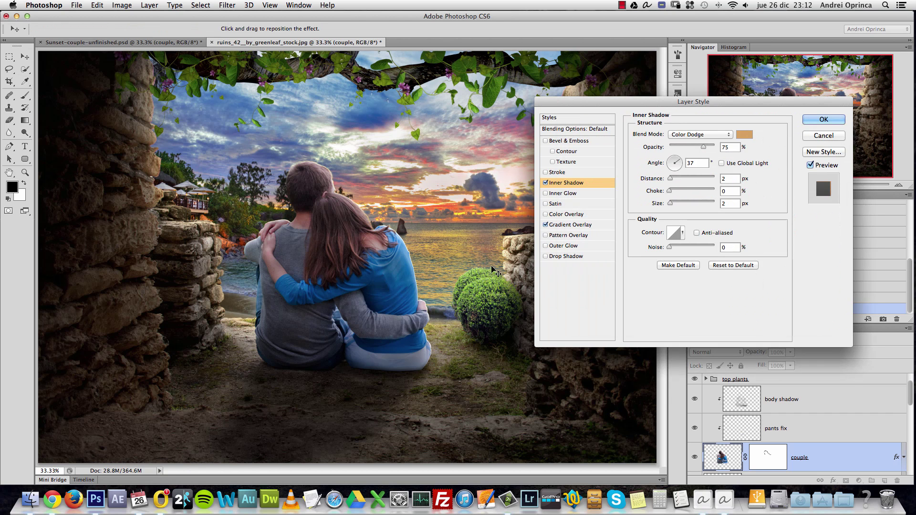
# Step: Reposition the inner shadow on the couple so the light rim falls at an angle of 51°
pyautogui.press('super+space')
pyautogui.click(394, 246)
pyautogui.moveTo(394, 246); pyautogui.dragTo(466, 280)
pyautogui.scroll(-3, 409, 278)
pyautogui.hscroll(-3, 409, 278)
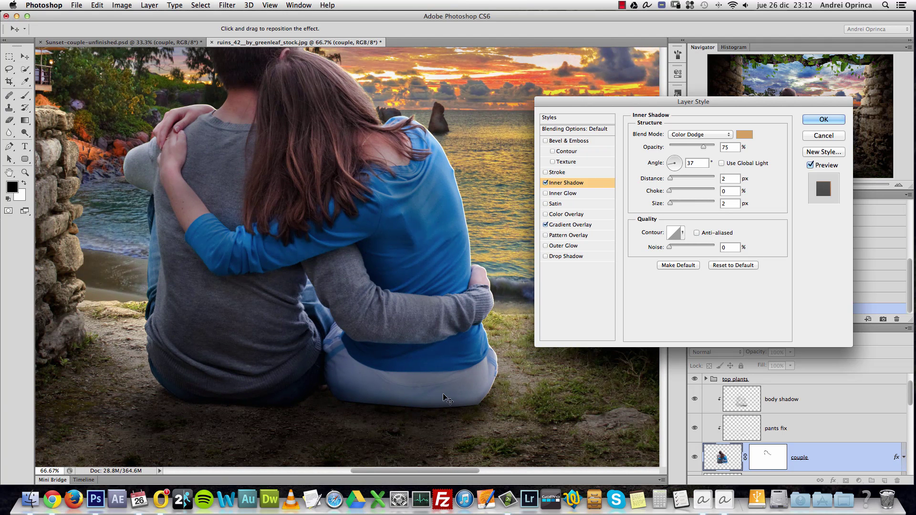
pyautogui.moveTo(446, 400); pyautogui.dragTo(456, 398)
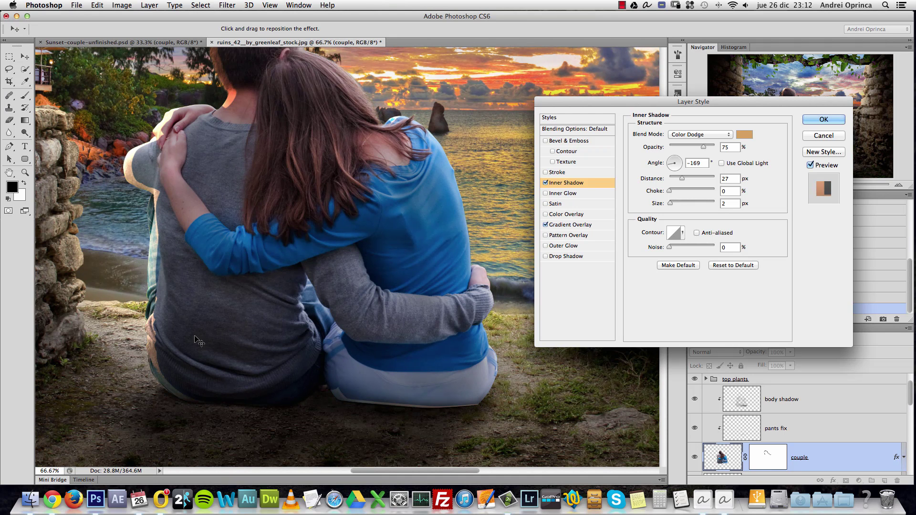
pyautogui.click(683, 159)
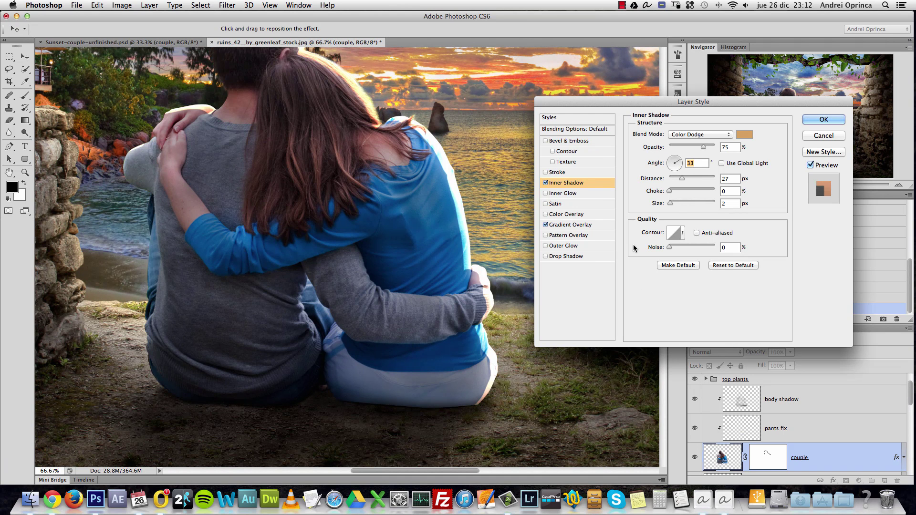
pyautogui.click(682, 160)
pyautogui.click(681, 160)
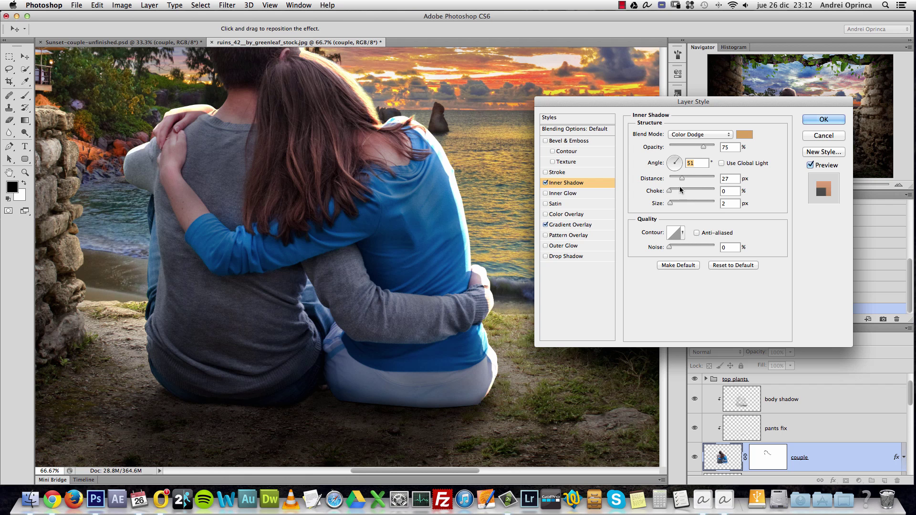
# Step: Set the inner shadow's distance to 10 px and its size to 49 px
pyautogui.moveTo(683, 178); pyautogui.dragTo(680, 202)
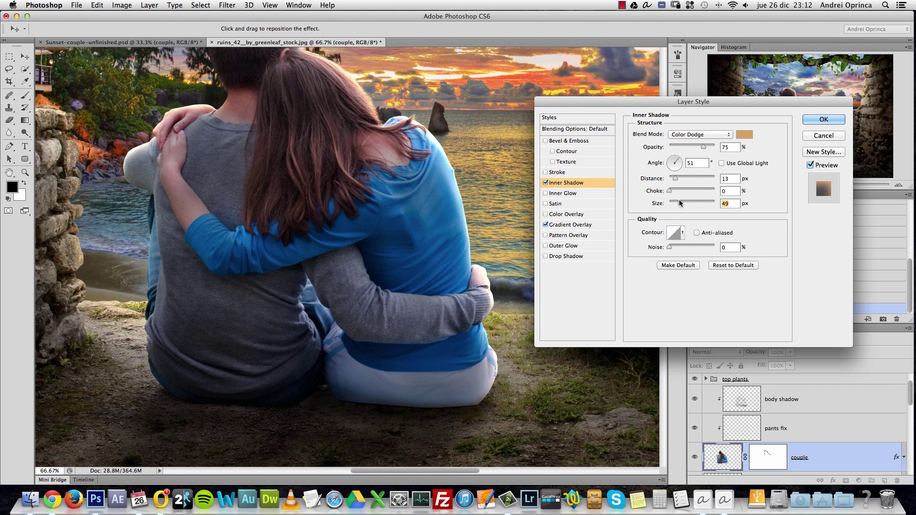
pyautogui.scroll(3, 433, 244)
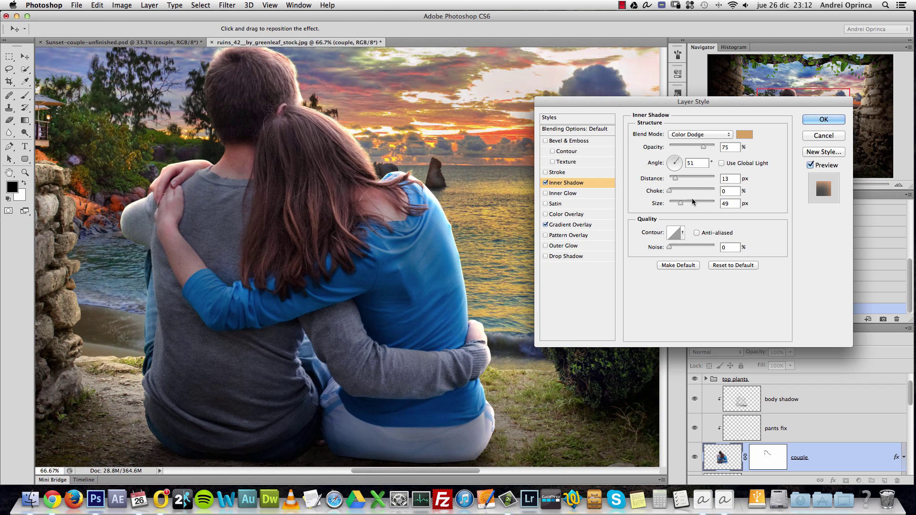
pyautogui.moveTo(676, 178); pyautogui.dragTo(674, 180)
# Step: Darken the inner shadow color to brown 8d6326 and apply the layer style
pyautogui.click(745, 135)
pyautogui.click(683, 176)
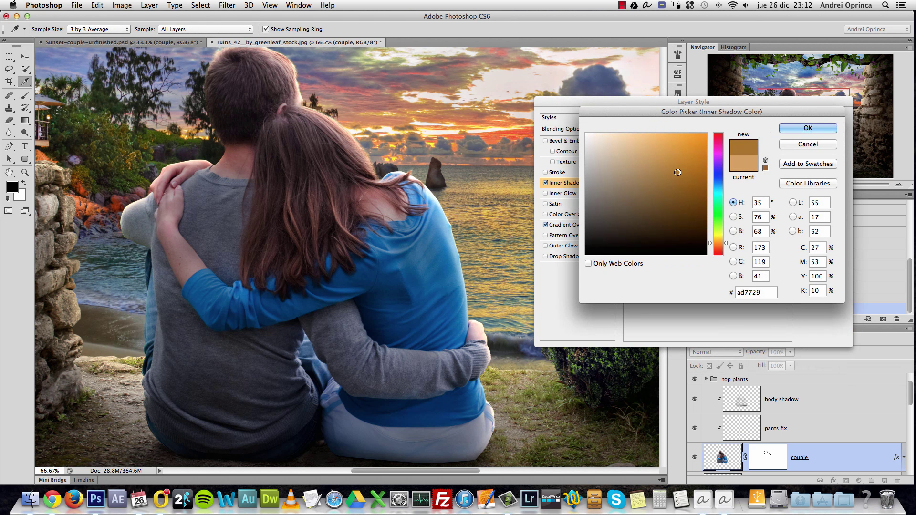
pyautogui.moveTo(666, 173); pyautogui.dragTo(665, 222)
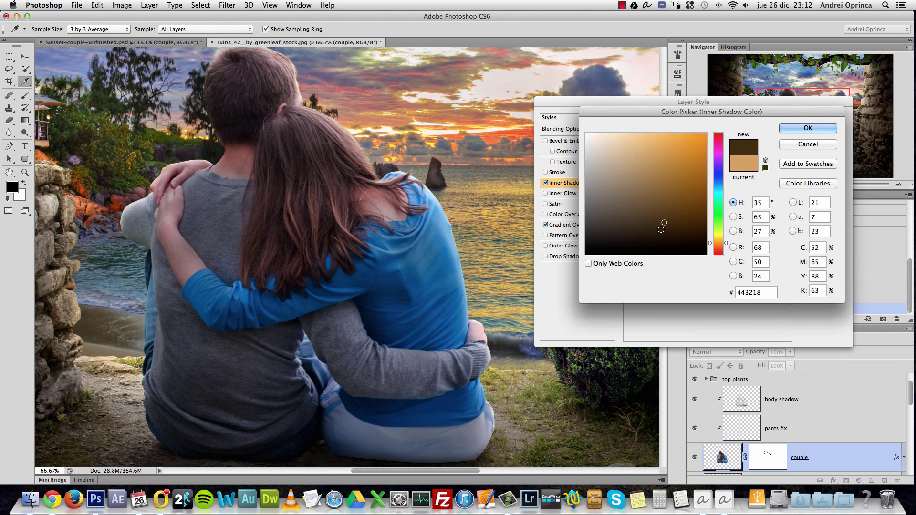
pyautogui.scroll(-2, 439, 248)
pyautogui.hscroll(2, 439, 248)
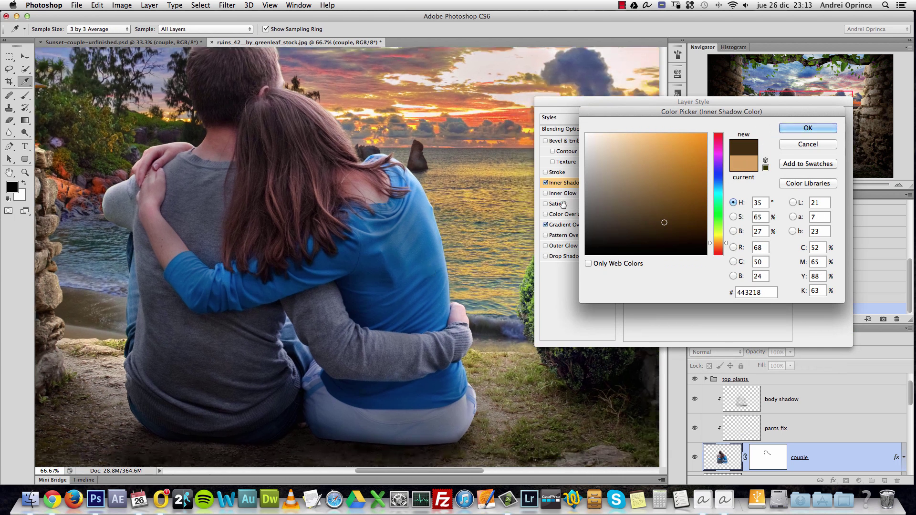
pyautogui.click(670, 205)
pyautogui.moveTo(670, 205); pyautogui.dragTo(672, 189)
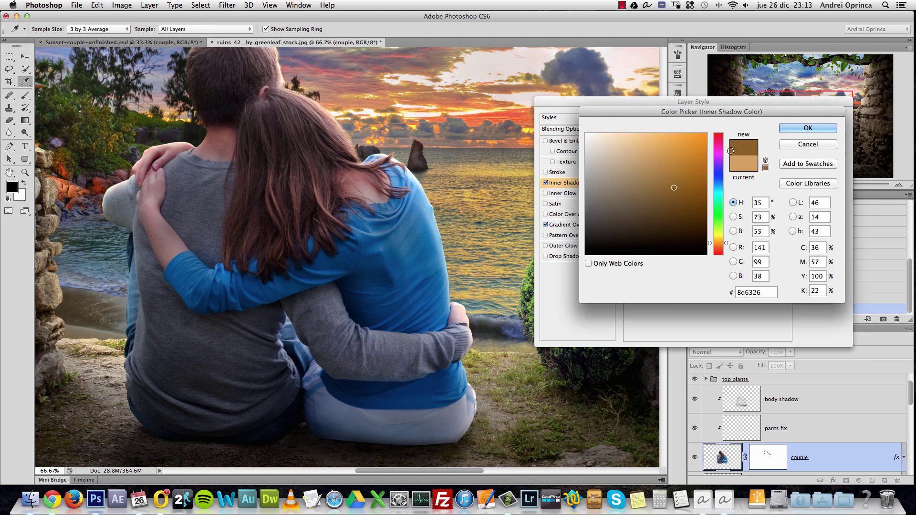
pyautogui.click(811, 128)
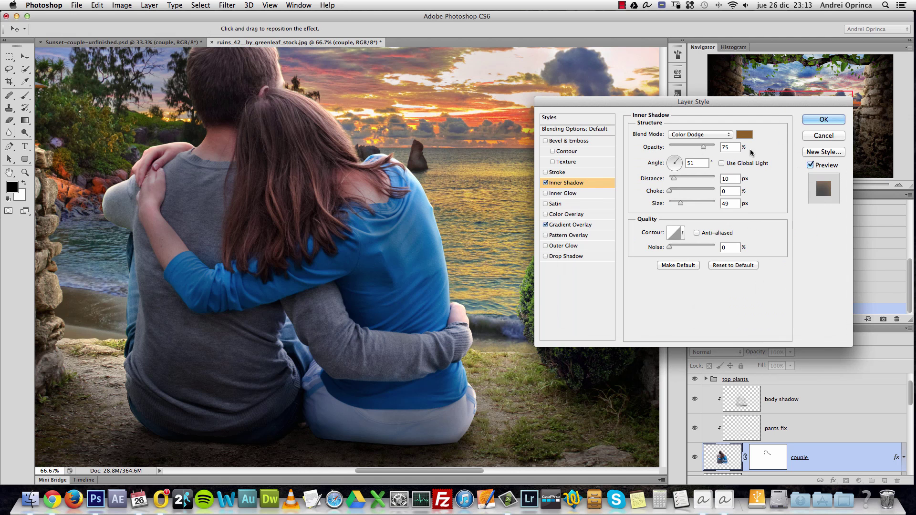
pyautogui.press('Return')
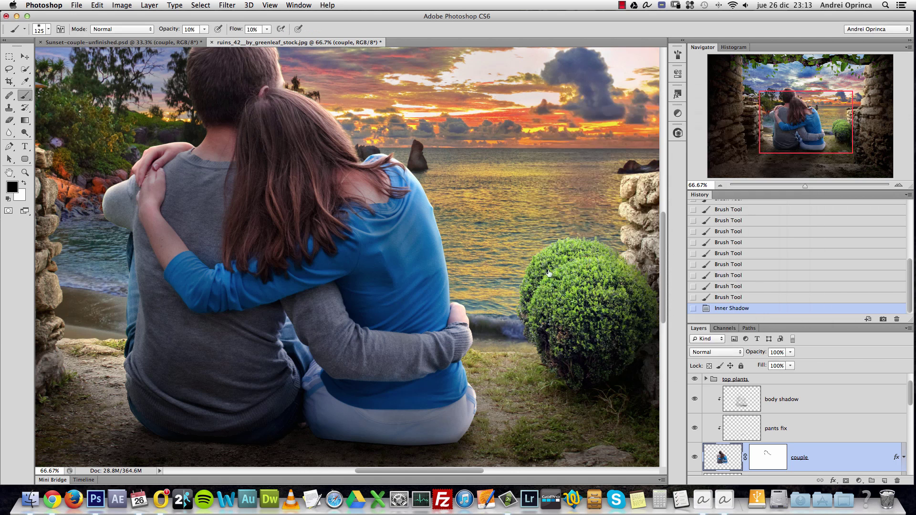
# Step: Expand the "couple" layer's effects and compare the couple with the Inner Shadow hidden and shown
pyautogui.press('super+minus')
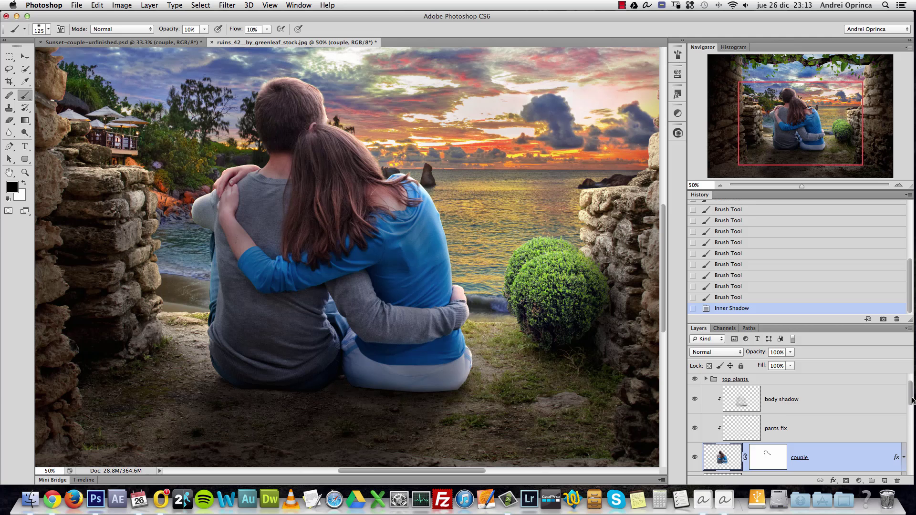
pyautogui.moveTo(913, 400); pyautogui.dragTo(913, 409)
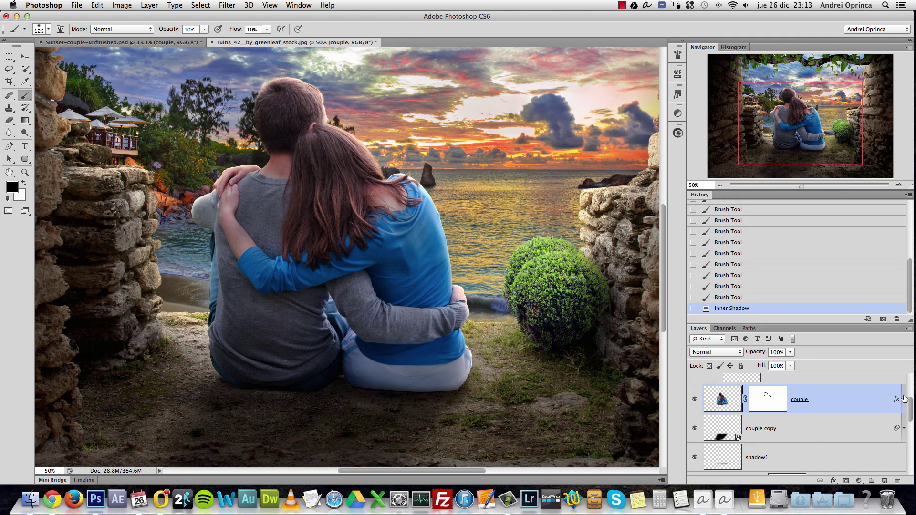
pyautogui.click(904, 399)
pyautogui.click(723, 427)
pyautogui.click(722, 427)
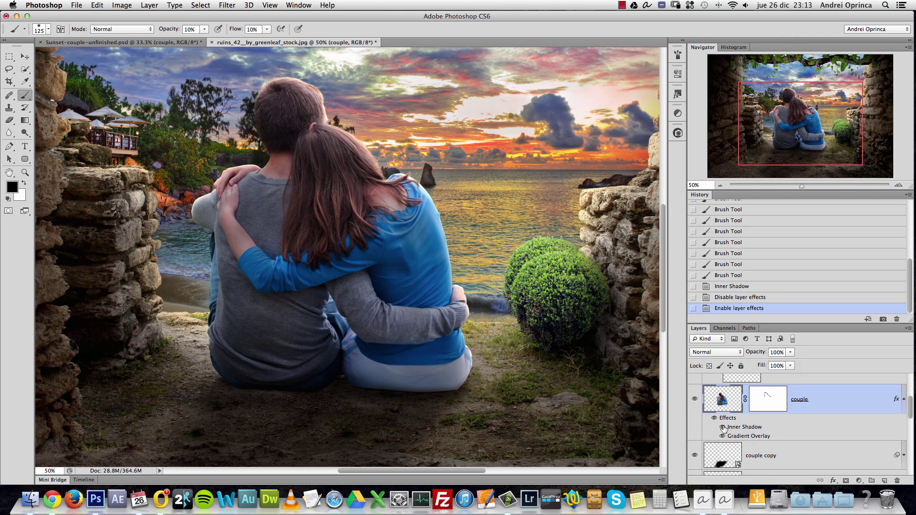
pyautogui.click(722, 427)
pyautogui.click(722, 427)
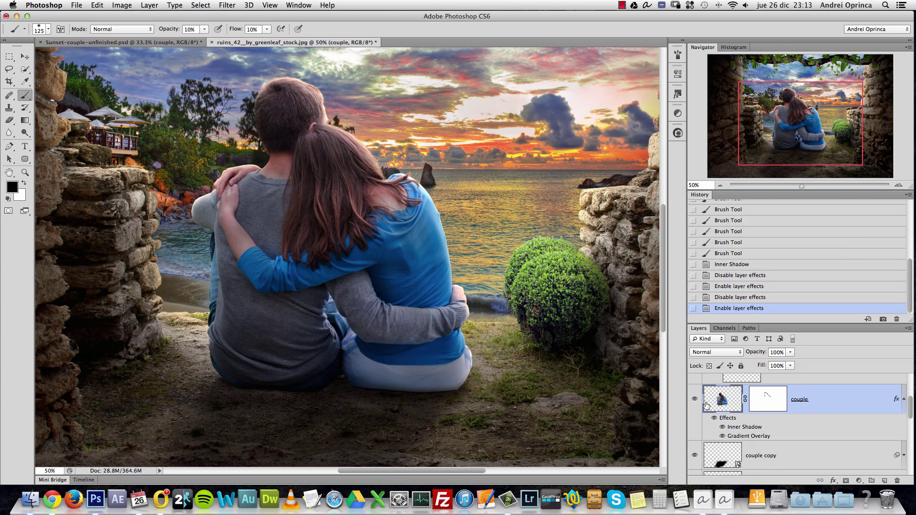
pyautogui.click(723, 427)
pyautogui.click(722, 427)
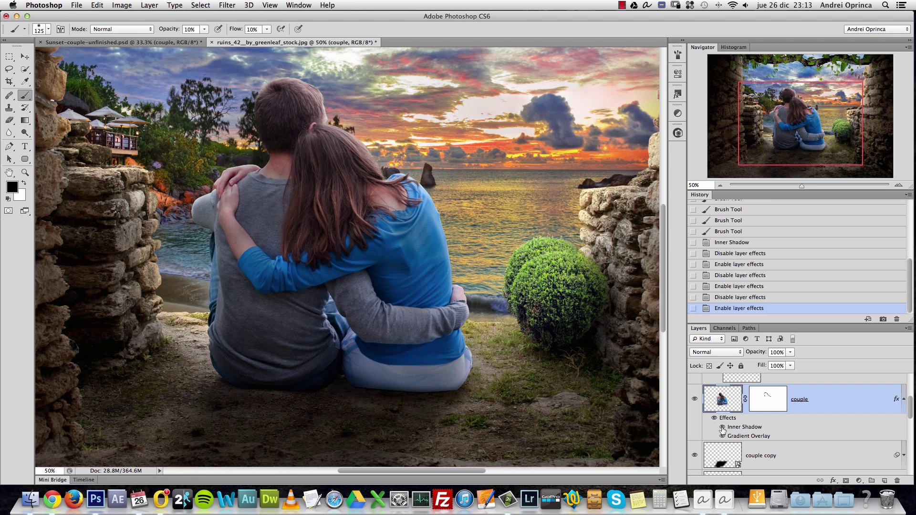
pyautogui.keyDown('alt'); pyautogui.keyDown('super'); pyautogui.click(511, 274); pyautogui.keyUp('super'); pyautogui.keyUp('alt')
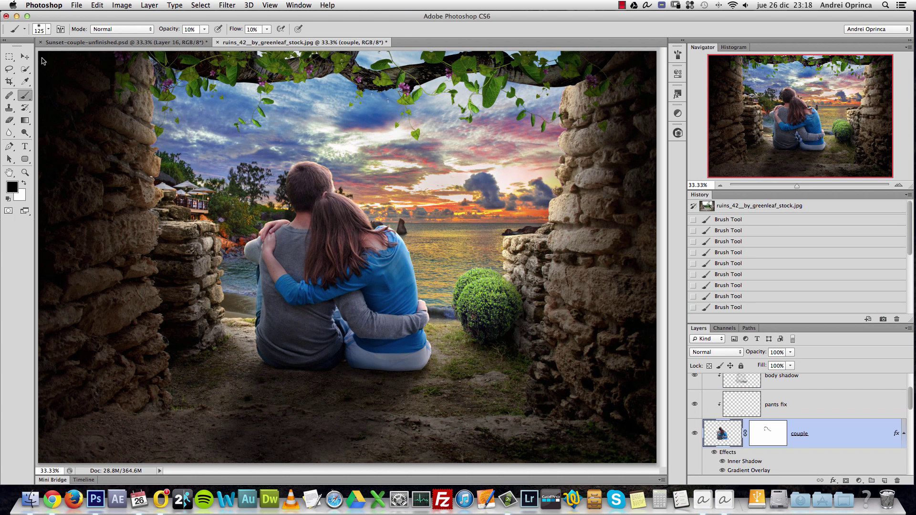
# Step: Open the palm tree image 1791751.jpg from the Sunset folder
pyautogui.click(26, 59)
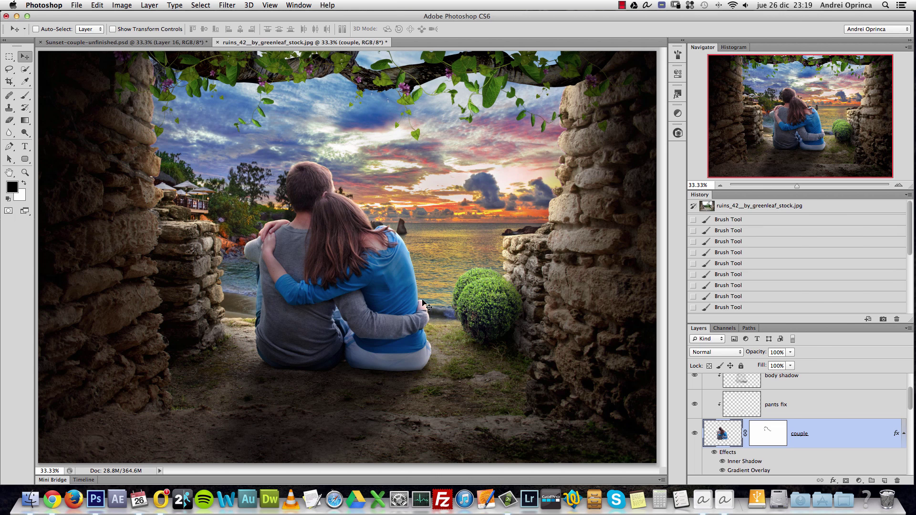
pyautogui.press('super+o')
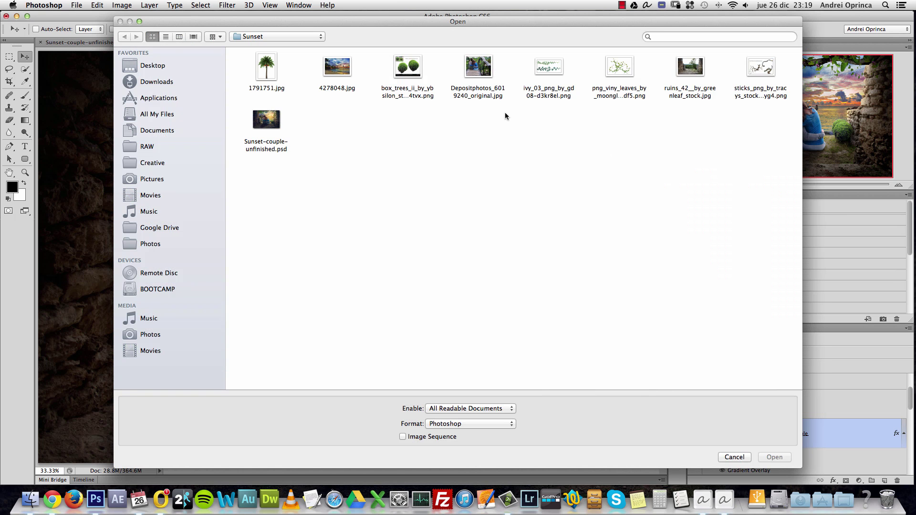
pyautogui.click(271, 75)
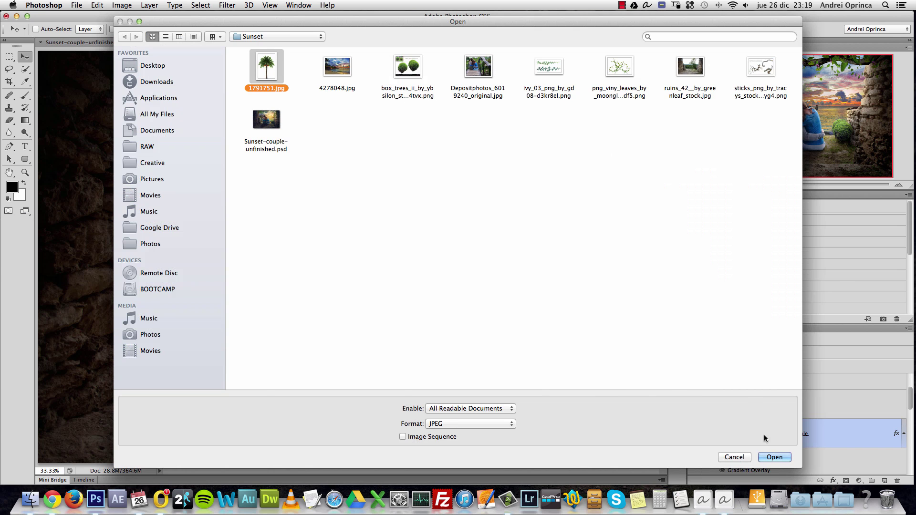
pyautogui.click(776, 457)
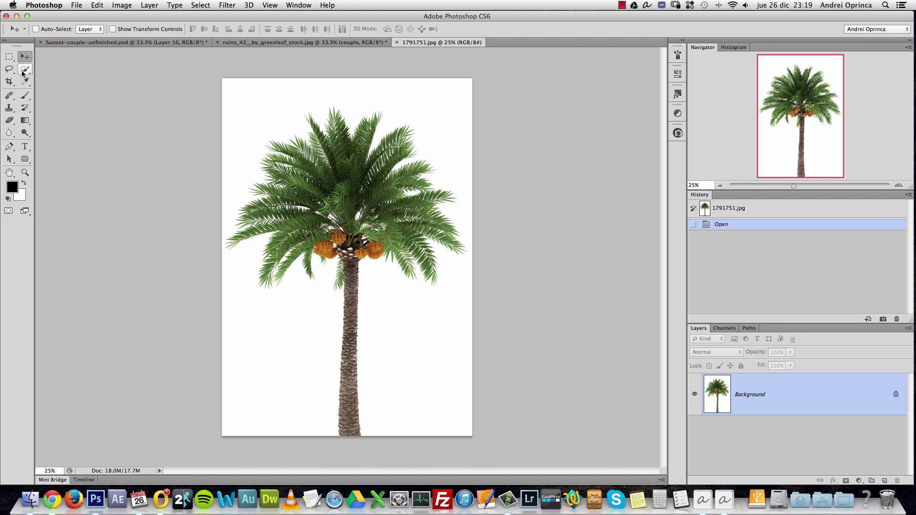
# Step: Copy the "grass" group from Sunset-couple-unfinished.psd into the ruins composite, placing it above the "couple" layer
pyautogui.click(125, 43)
pyautogui.keyDown('super'); pyautogui.click(242, 297); pyautogui.keyUp('super')
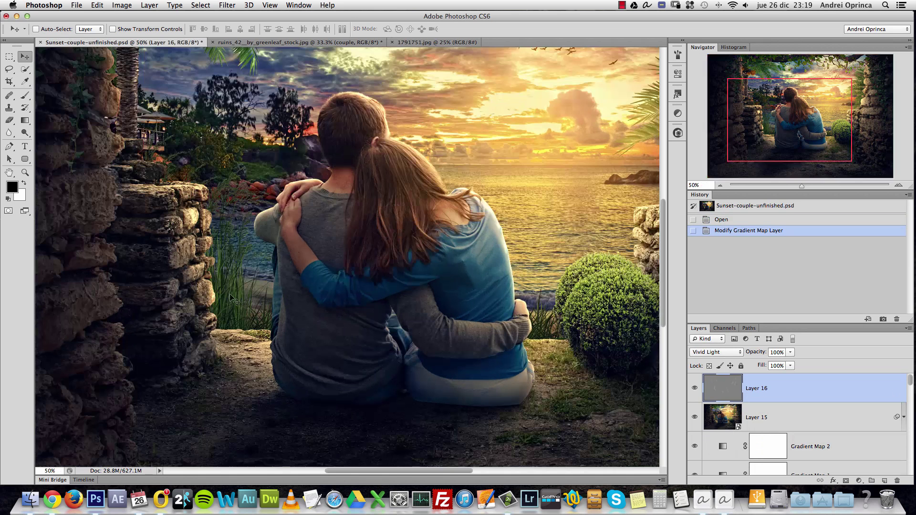
pyautogui.click(695, 417)
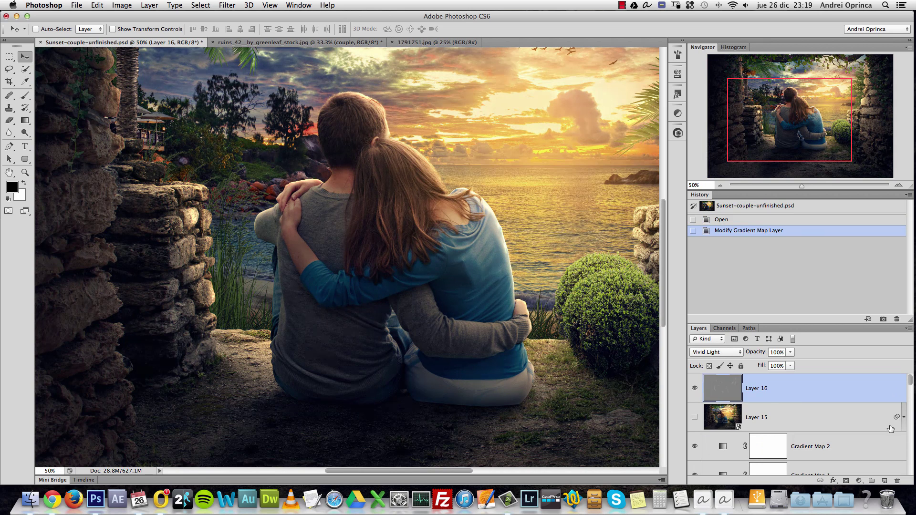
pyautogui.moveTo(912, 386); pyautogui.dragTo(909, 474)
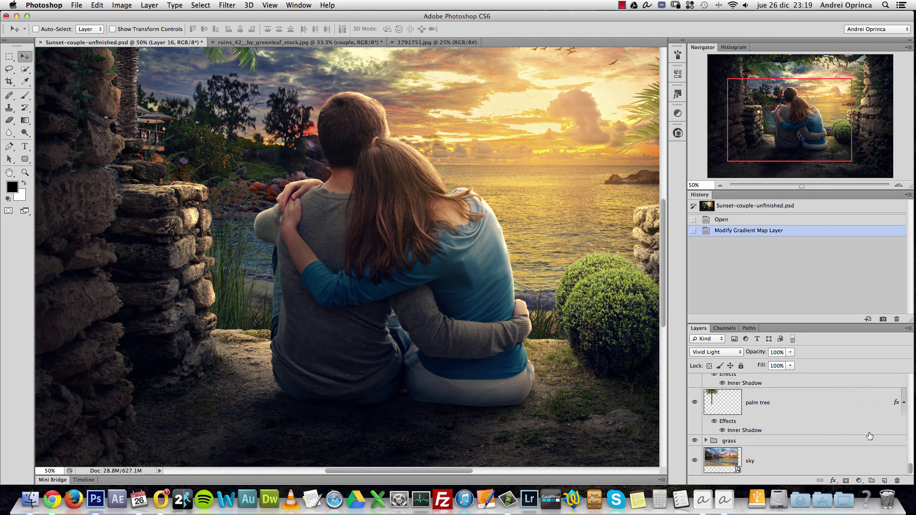
pyautogui.click(782, 441)
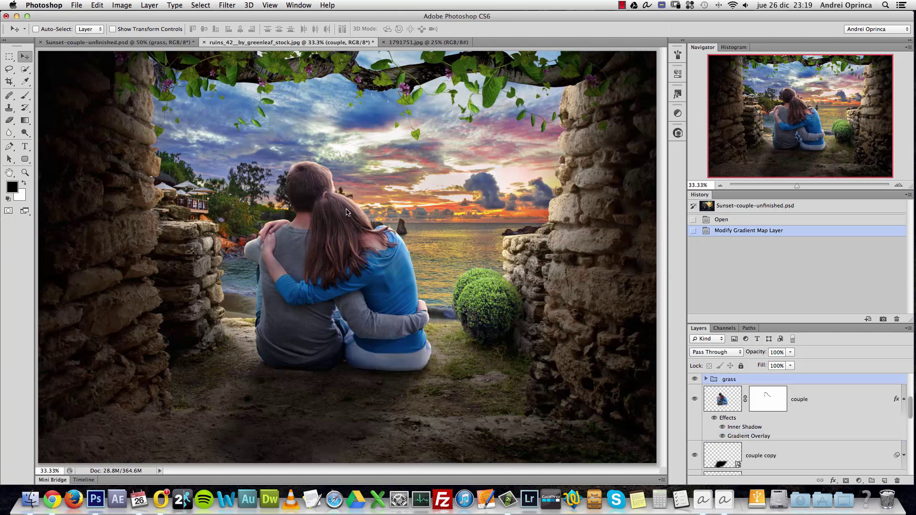
pyautogui.moveTo(364, 170); pyautogui.dragTo(420, 260)
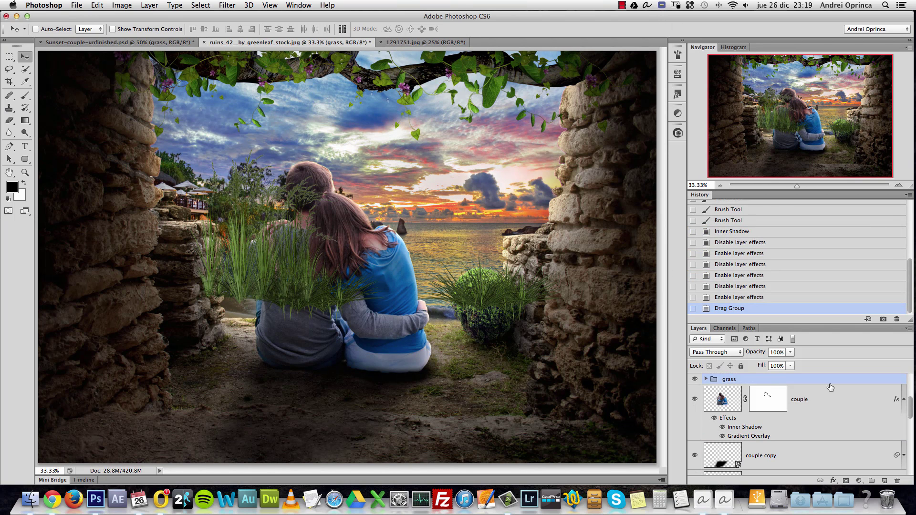
# Step: Move the "grass" group beneath the "ruins" layer, directly above Layer 1, and adjust its position behind the couple
pyautogui.moveTo(830, 387); pyautogui.dragTo(834, 442)
pyautogui.moveTo(434, 245); pyautogui.dragTo(380, 277)
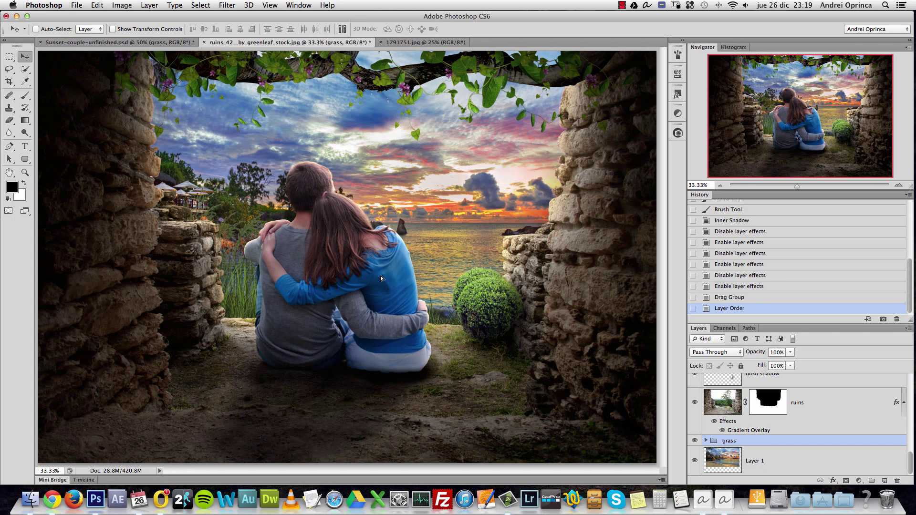
# Step: Load the Work Path of 1791751.jpg as a selection around the palm tree
pyautogui.click(409, 41)
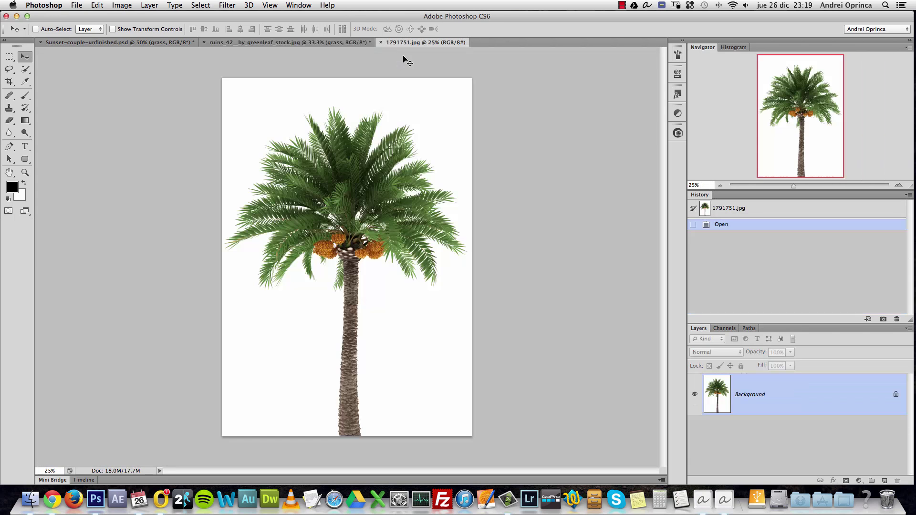
pyautogui.click(749, 329)
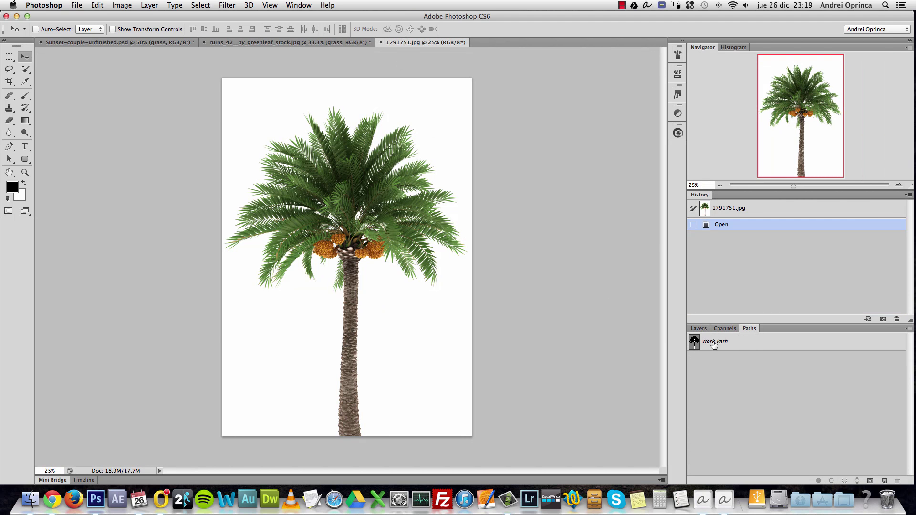
pyautogui.keyDown('super'); pyautogui.click(694, 343); pyautogui.keyUp('super')
pyautogui.press('super+1')
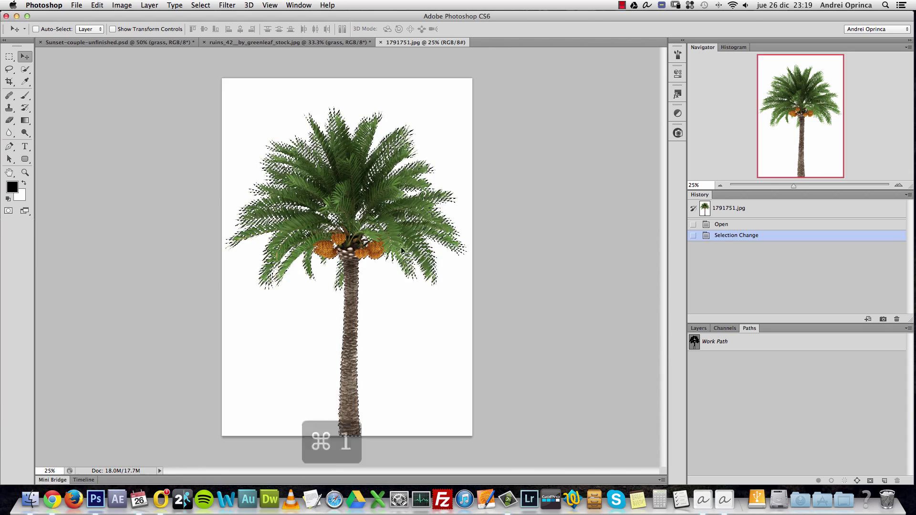
pyautogui.hotkey('alt', 'space')
pyautogui.keyDown('alt'); pyautogui.click(443, 259); pyautogui.keyUp('alt')
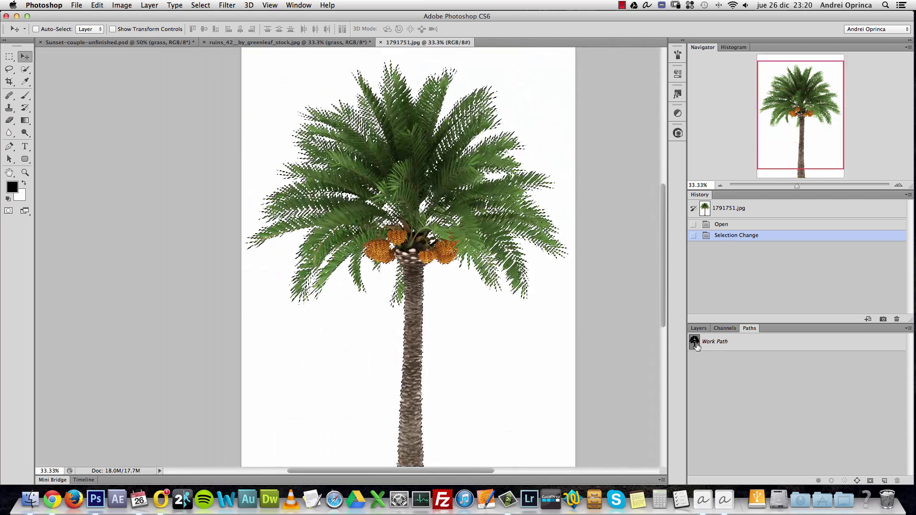
# Step: Cut the palm tree out of its white background with a layer mask from the selection, and apply the mask
pyautogui.click(700, 329)
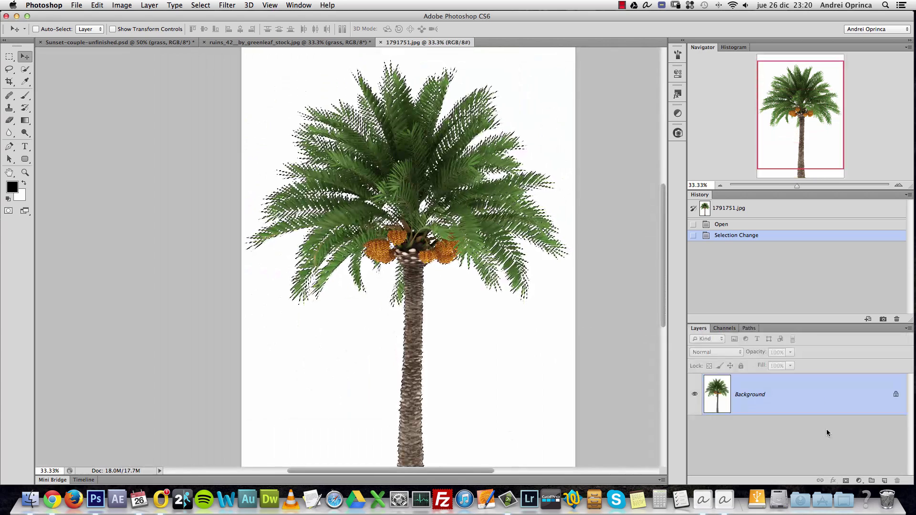
pyautogui.click(846, 480)
pyautogui.rightClick(754, 385)
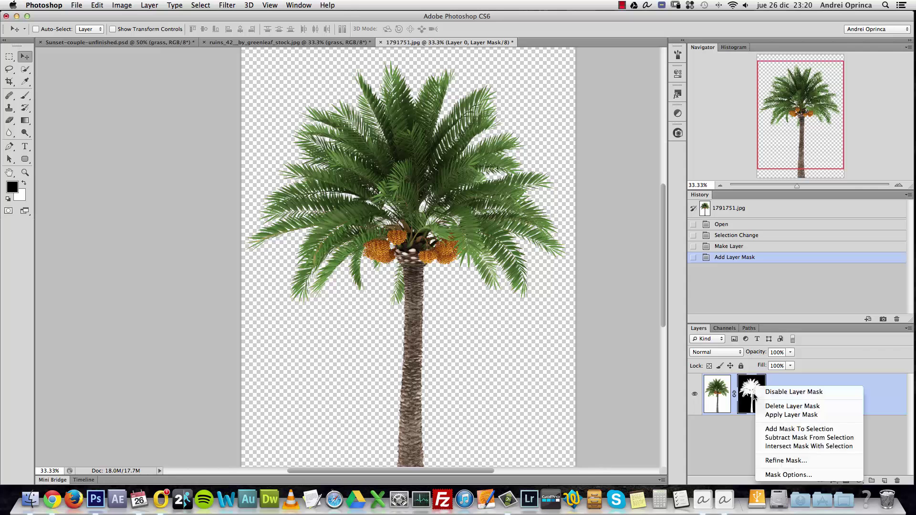
pyautogui.click(774, 414)
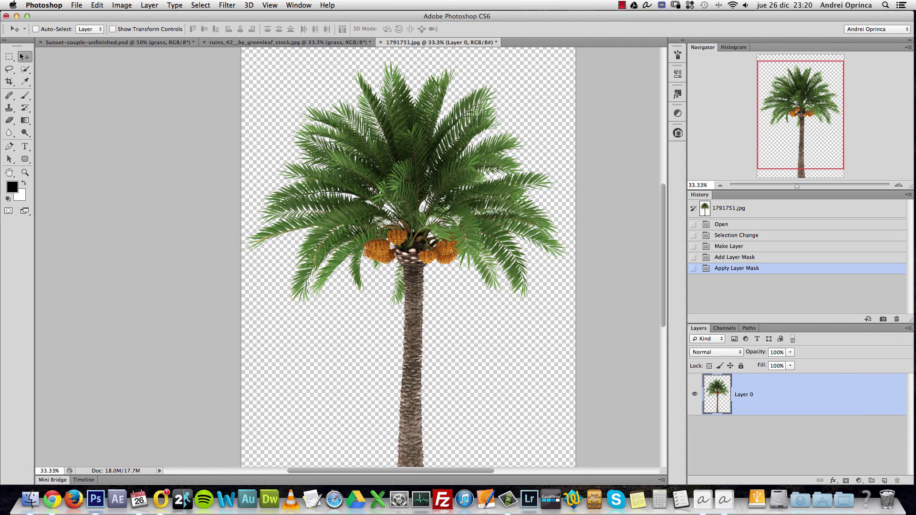
# Step: Copy the cut-out palm into the ruins composite above the "grass" group and place it behind the upper part of the left stone wall
pyautogui.moveTo(409, 128); pyautogui.dragTo(530, 279)
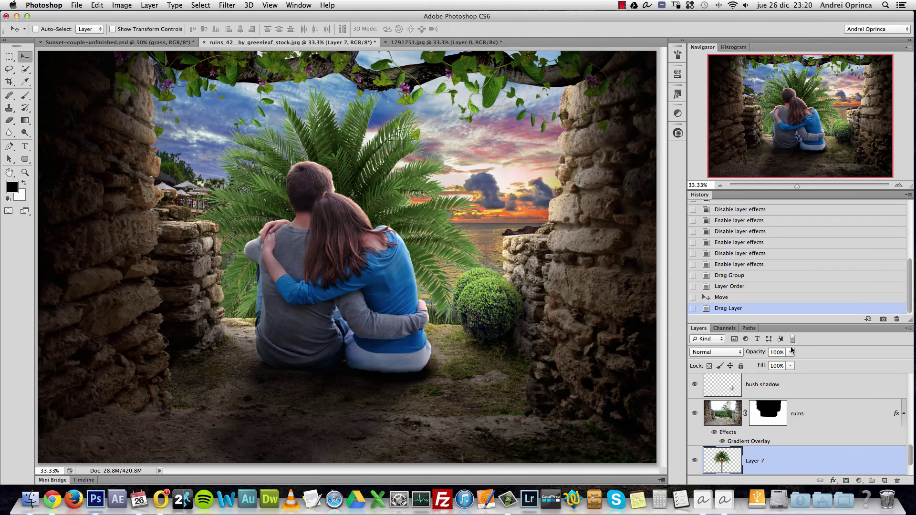
pyautogui.moveTo(459, 290); pyautogui.dragTo(299, 137)
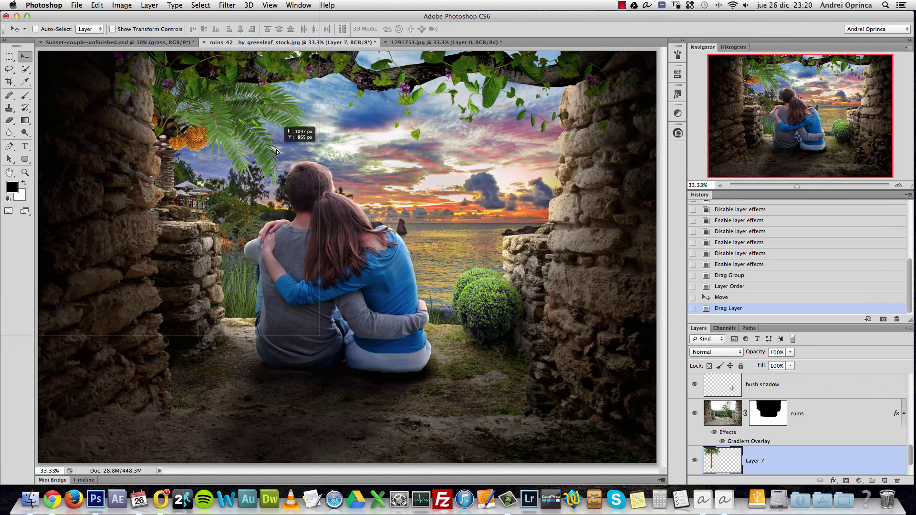
pyautogui.moveTo(289, 175); pyautogui.dragTo(217, 114)
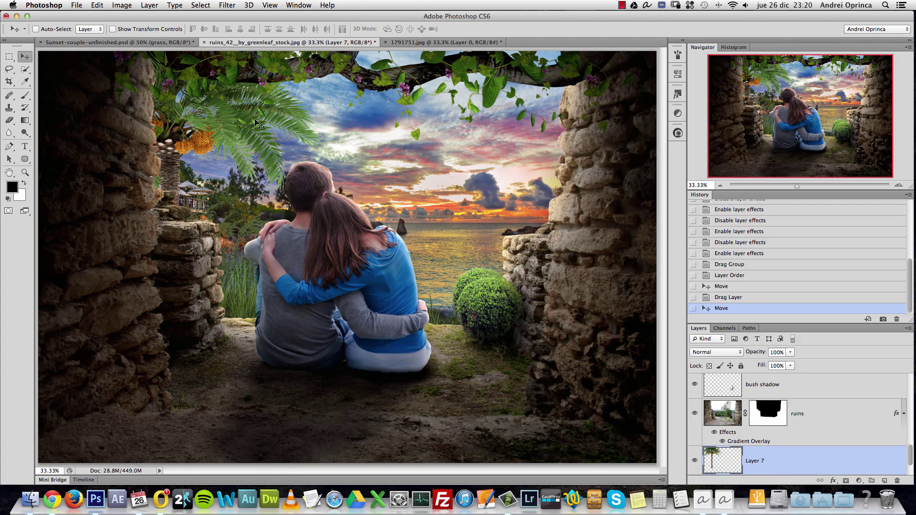
# Step: Give the palm layer a black Multiply Inner Shadow with 75% opacity, distance 0 px and size 10 px
pyautogui.press('super+1')
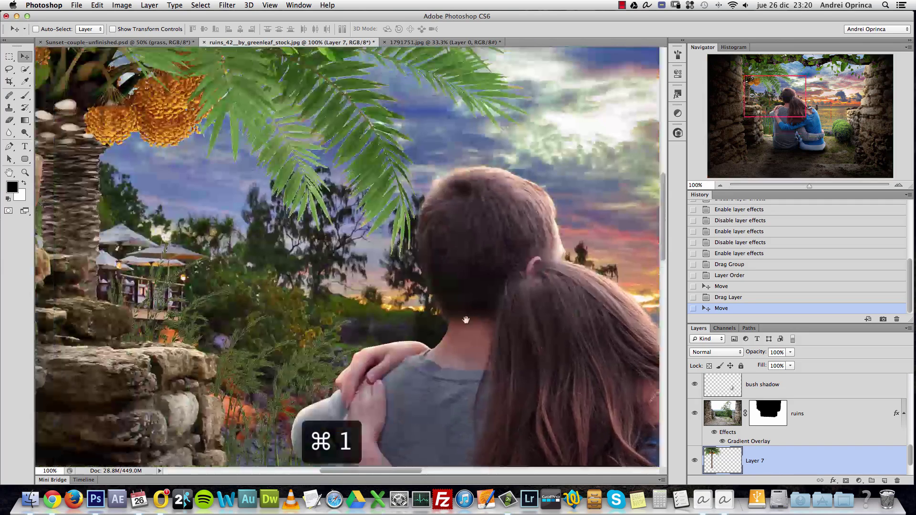
pyautogui.moveTo(466, 320); pyautogui.dragTo(496, 370)
pyautogui.keyDown('super'); pyautogui.click(405, 220); pyautogui.keyUp('super')
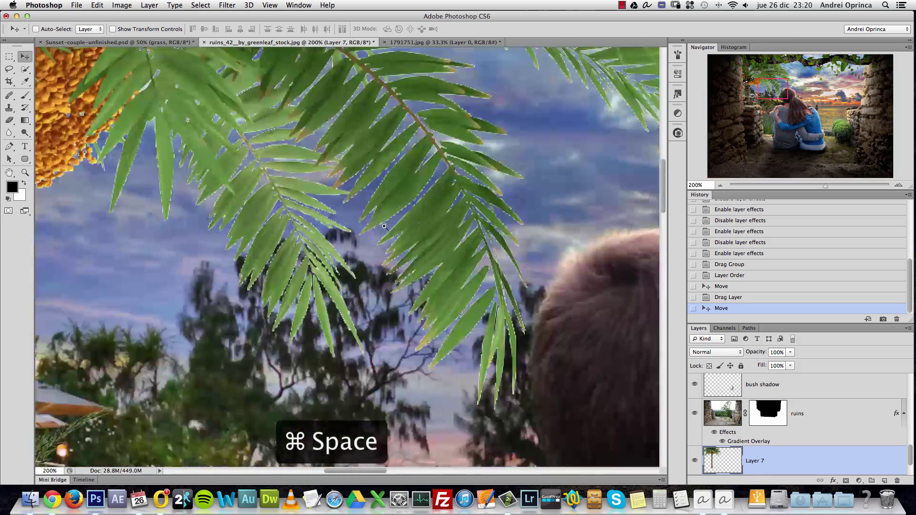
pyautogui.keyDown('super'); pyautogui.click(399, 211); pyautogui.keyUp('super')
pyautogui.press('super+1')
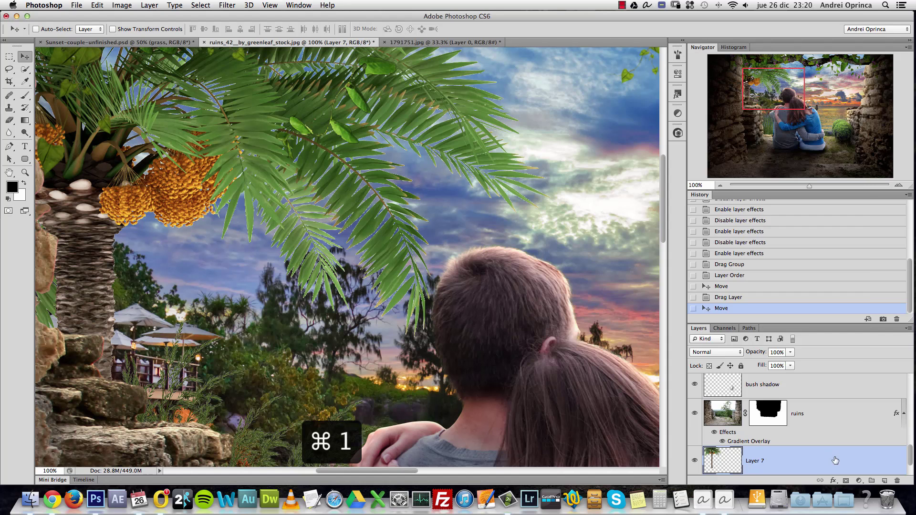
pyautogui.doubleClick(835, 460)
pyautogui.click(573, 183)
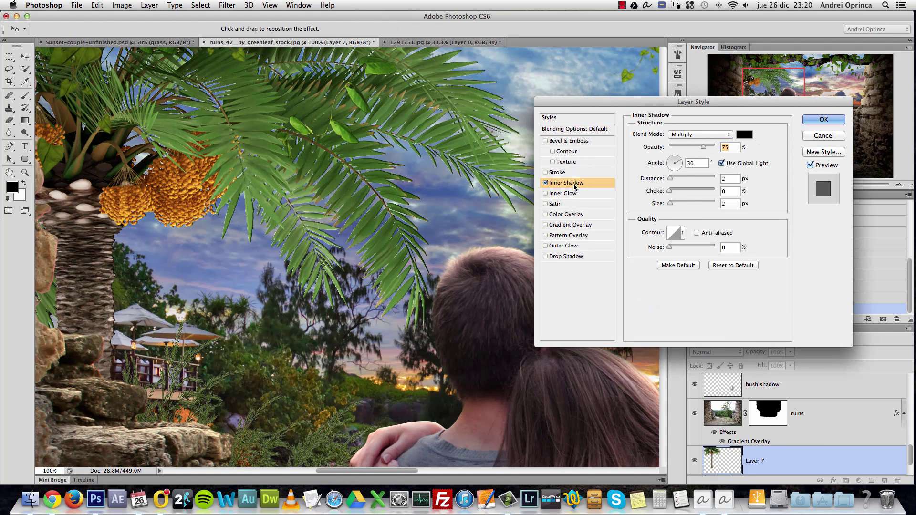
pyautogui.moveTo(671, 178); pyautogui.dragTo(667, 178)
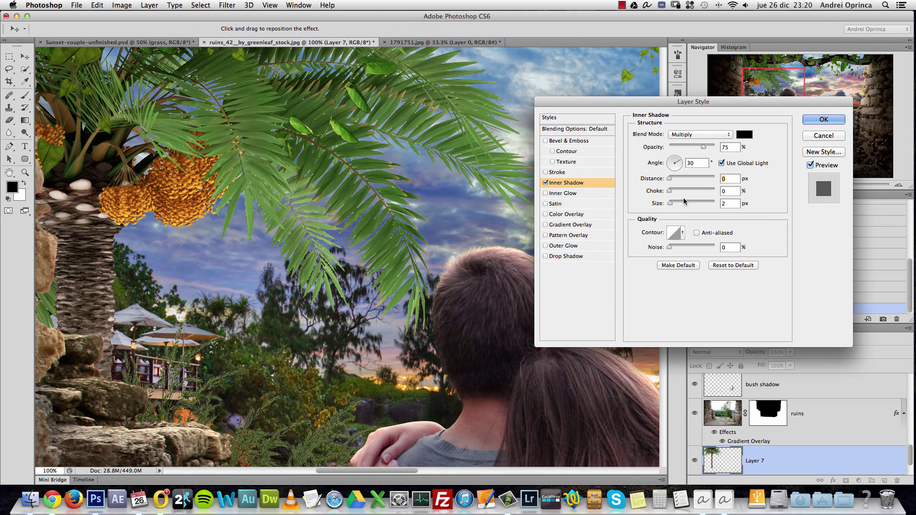
pyautogui.moveTo(670, 190); pyautogui.dragTo(675, 208)
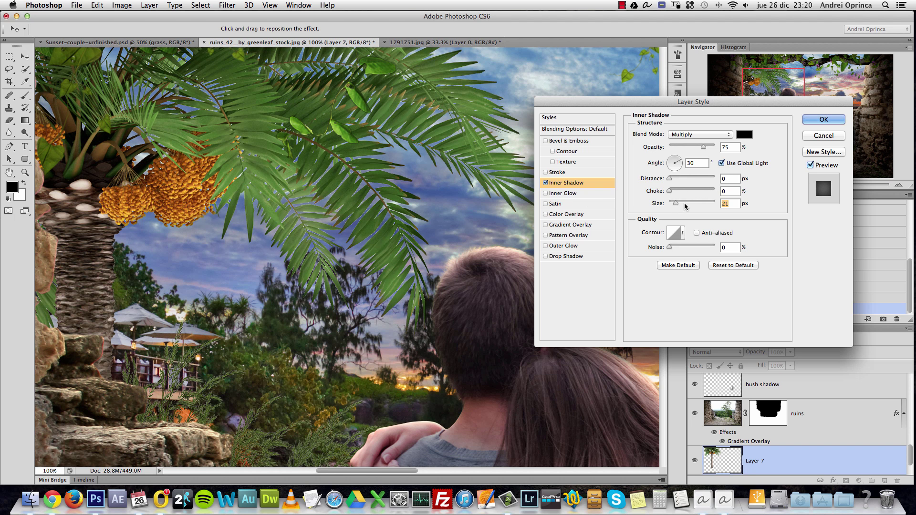
pyautogui.write('10')
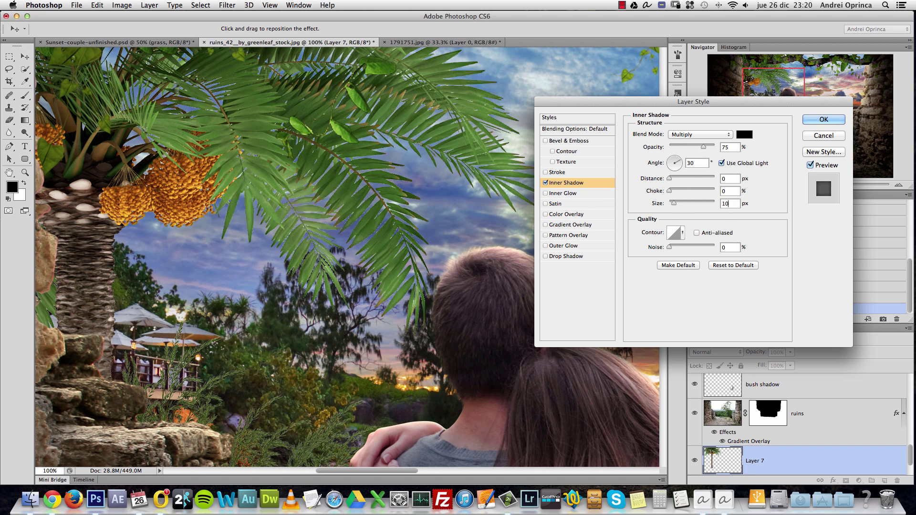
pyautogui.click(546, 183)
pyautogui.click(546, 183)
pyautogui.press('Return')
# Step: Rename the palm layer as "palm" and place a duplicate of it behind the right stone wall
pyautogui.hotkey('alt', 'space')
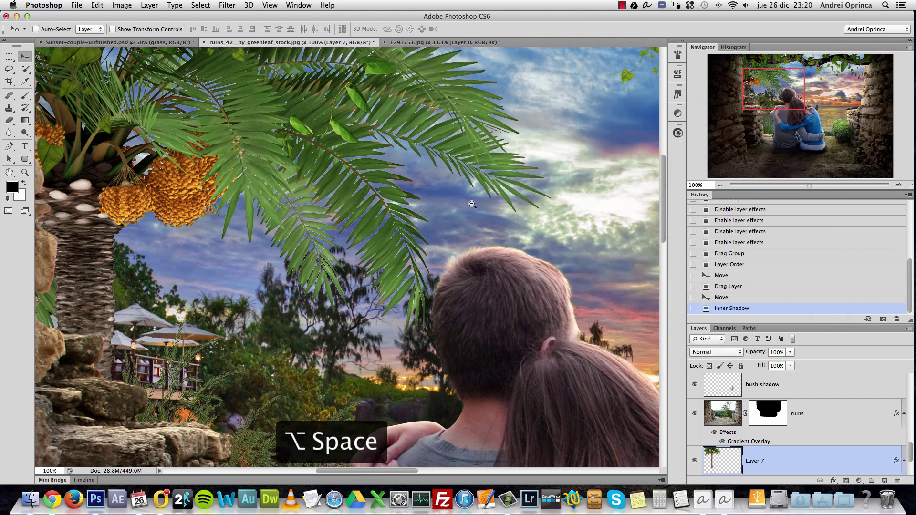
pyautogui.keyDown('alt'); pyautogui.click(473, 204); pyautogui.keyUp('alt')
pyautogui.keyDown('alt'); pyautogui.click(472, 204); pyautogui.keyUp('alt')
pyautogui.keyDown('alt'); pyautogui.click(472, 204); pyautogui.keyUp('alt')
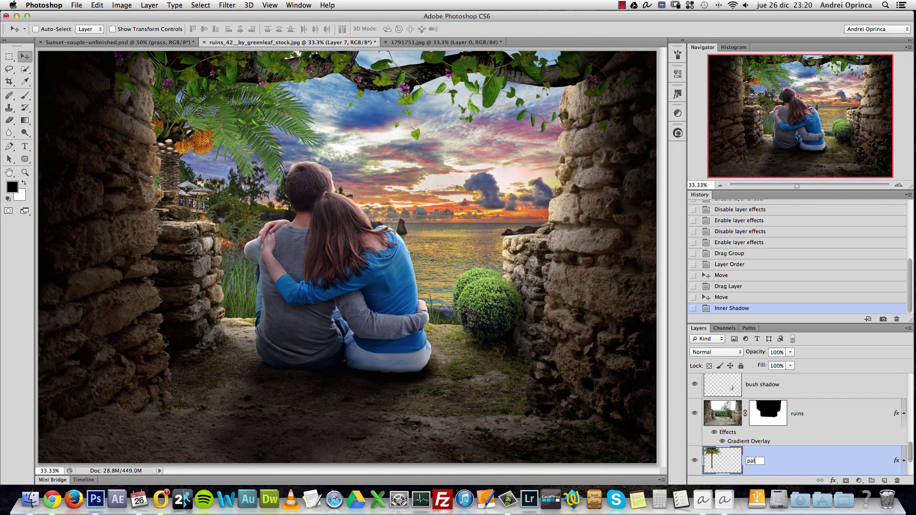
pyautogui.press('Return')
pyautogui.press('super+j')
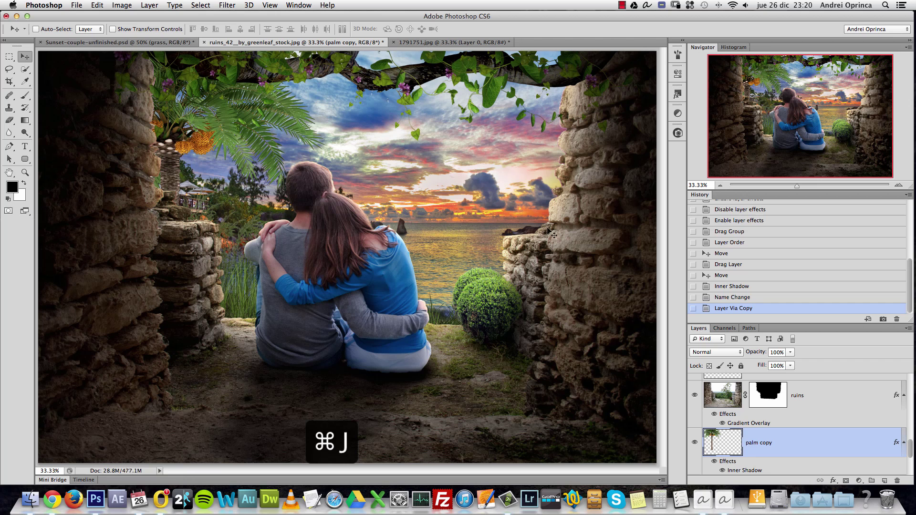
pyautogui.moveTo(327, 229); pyautogui.dragTo(580, 221)
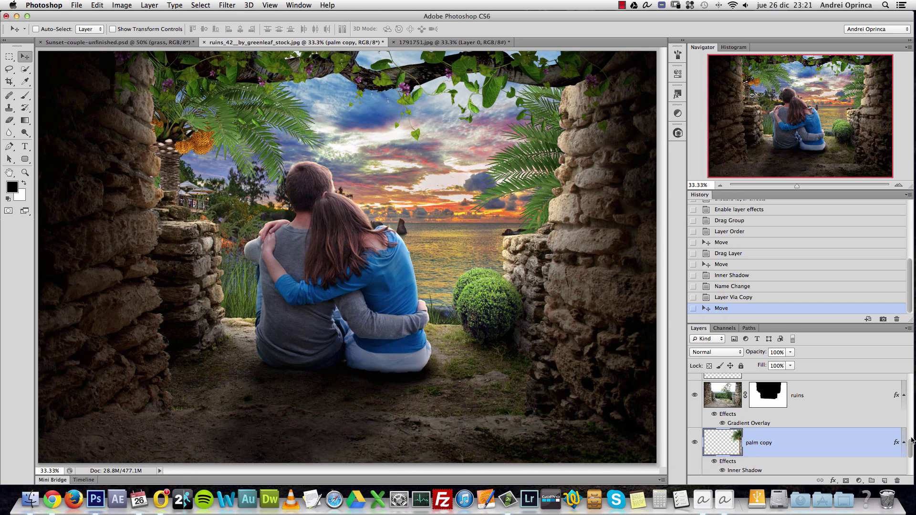
# Step: Collapse the layers' effects lists and compare the composite with both palm layers hidden and shown
pyautogui.moveTo(910, 441); pyautogui.dragTo(910, 456)
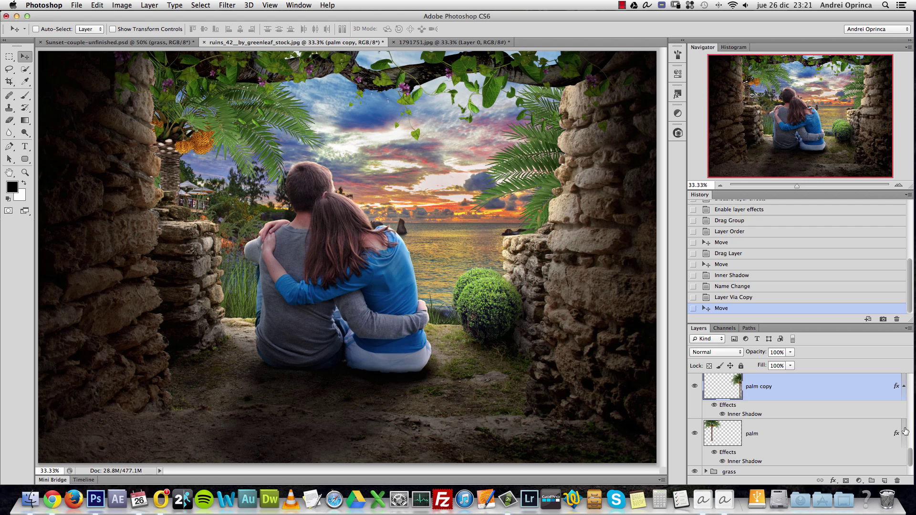
pyautogui.keyDown('alt'); pyautogui.click(905, 432); pyautogui.keyUp('alt')
pyautogui.moveTo(697, 395); pyautogui.dragTo(695, 420)
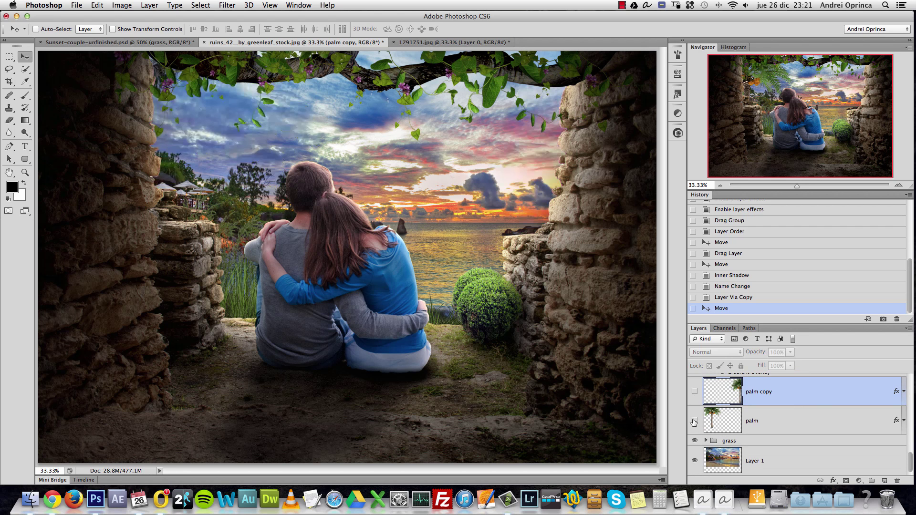
pyautogui.click(695, 420)
pyautogui.click(697, 402)
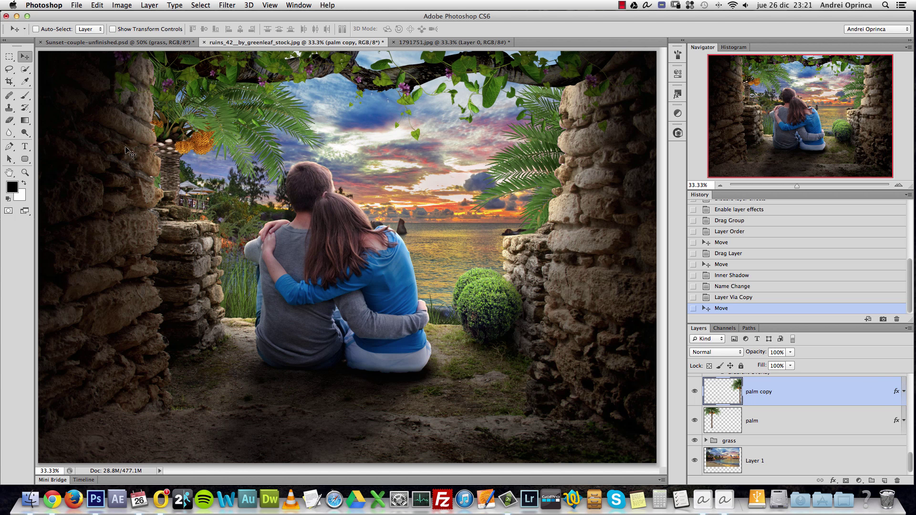
# Step: Choose the 1573 px flock-of-birds brush for the Brush tool
pyautogui.click(25, 96)
pyautogui.rightClick(445, 222)
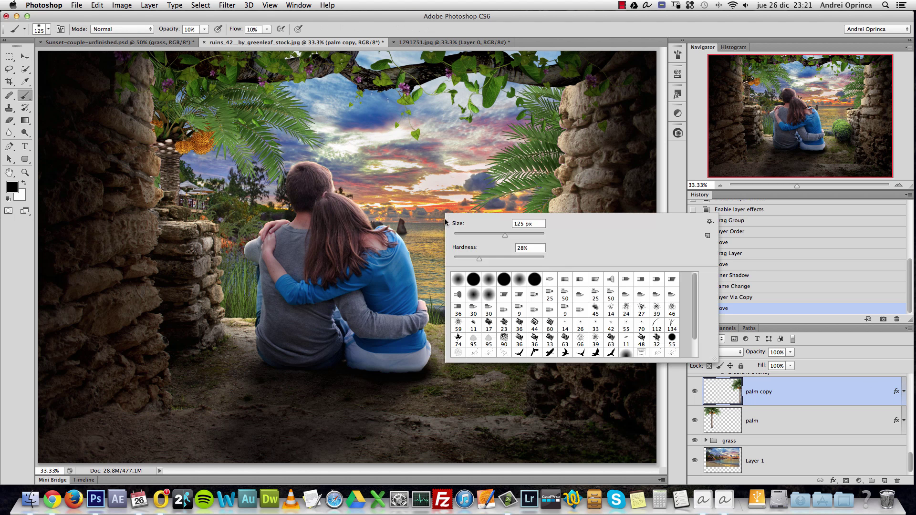
pyautogui.scroll(-2, 689, 300)
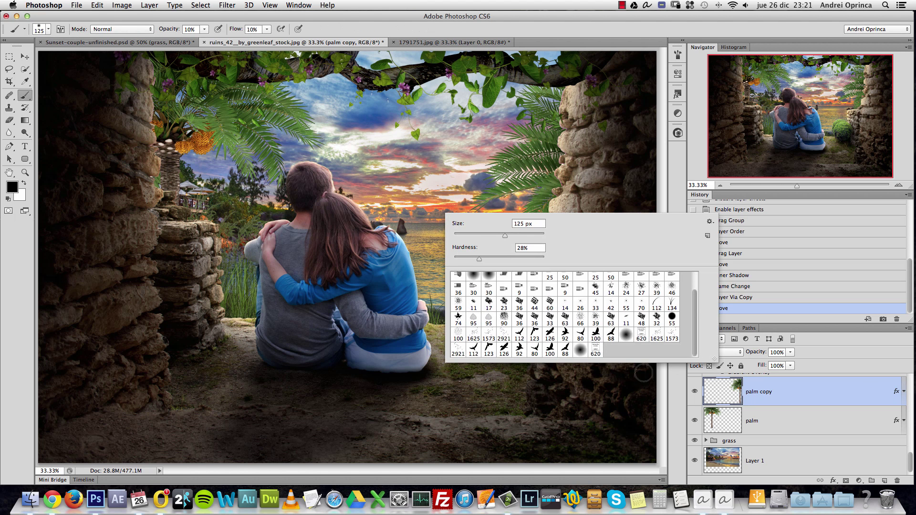
pyautogui.click(672, 336)
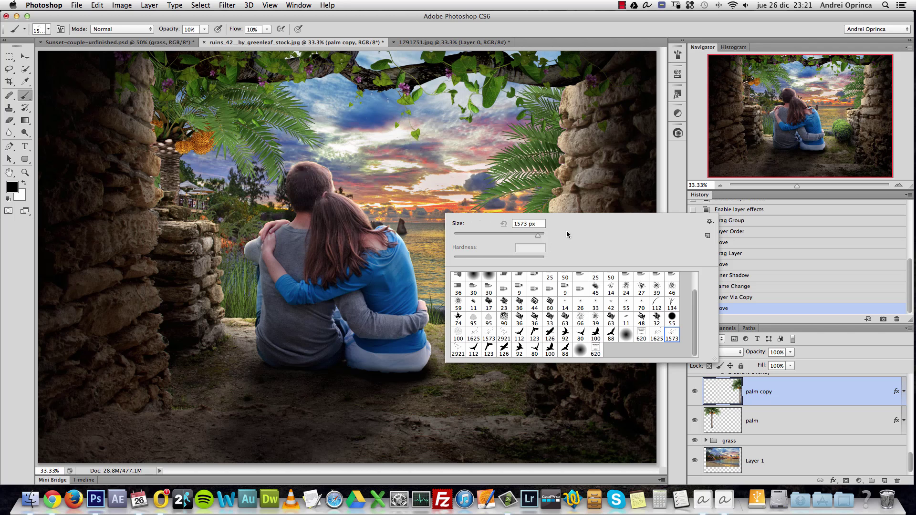
pyautogui.click(839, 401)
# Step: Create a new empty layer above Layer 3, at the very top of the layer stack
pyautogui.moveTo(911, 455); pyautogui.dragTo(904, 369)
pyautogui.click(855, 392)
pyautogui.click(885, 481)
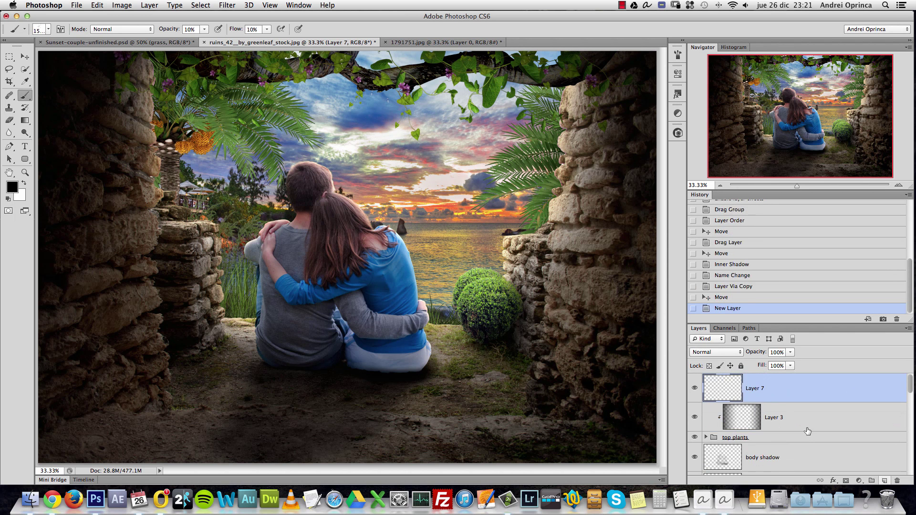
# Step: Reduce the bird brush to 600 px, try one stamp in the sky and undo it
pyautogui.press('[')
pyautogui.moveTo(391, 190)
pyautogui.mouseDown()
pyautogui.moveTo(377, 177)
pyautogui.moveTo(401, 172)
pyautogui.mouseUp()
pyautogui.press('[')
pyautogui.press('[')
pyautogui.press('[')
pyautogui.press('[')
pyautogui.click(437, 153)
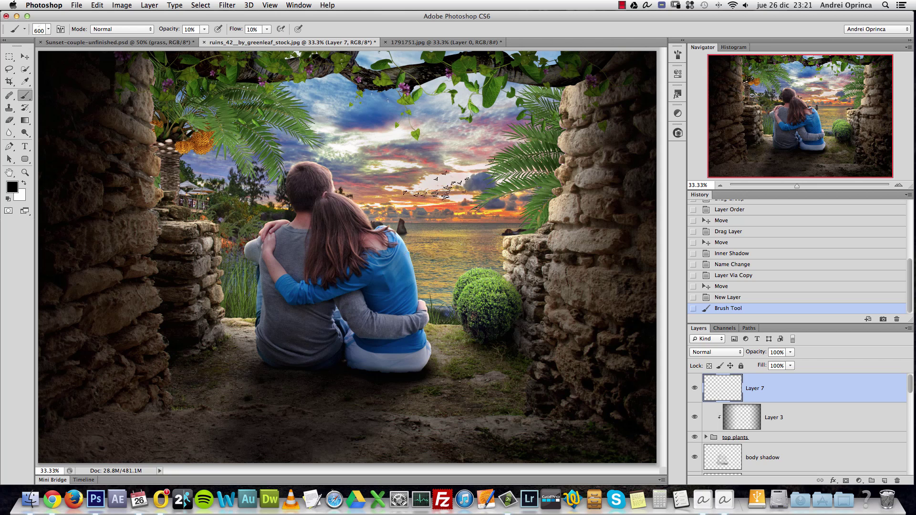
pyautogui.press('super+z')
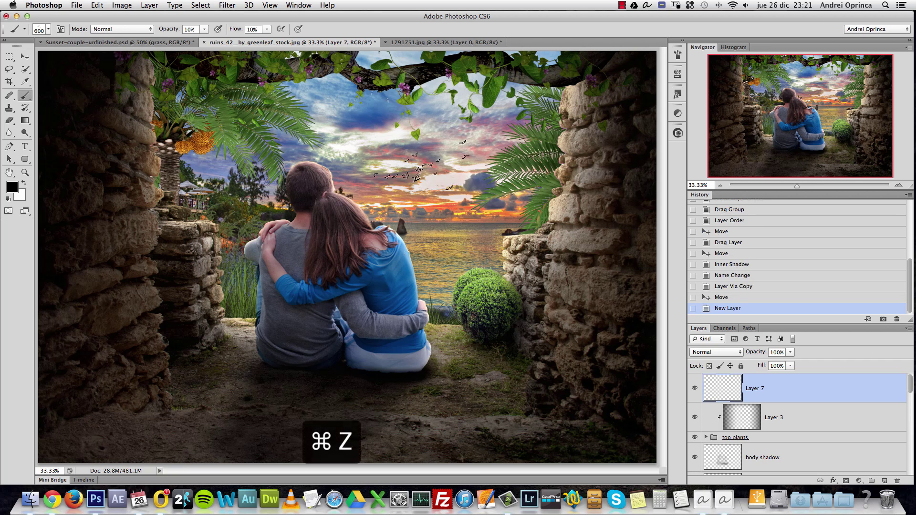
# Step: Set the brush opacity and flow to 100% and stamp the black bird flock in the sky between the couple and the right palm
pyautogui.click(207, 31)
pyautogui.moveTo(205, 42); pyautogui.dragTo(310, 40)
pyautogui.click(266, 30)
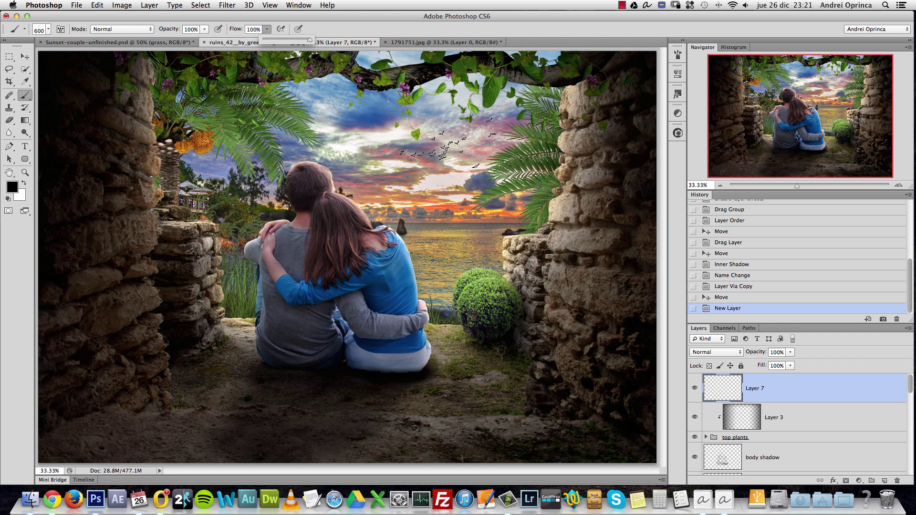
pyautogui.click(448, 144)
pyautogui.press('super+1')
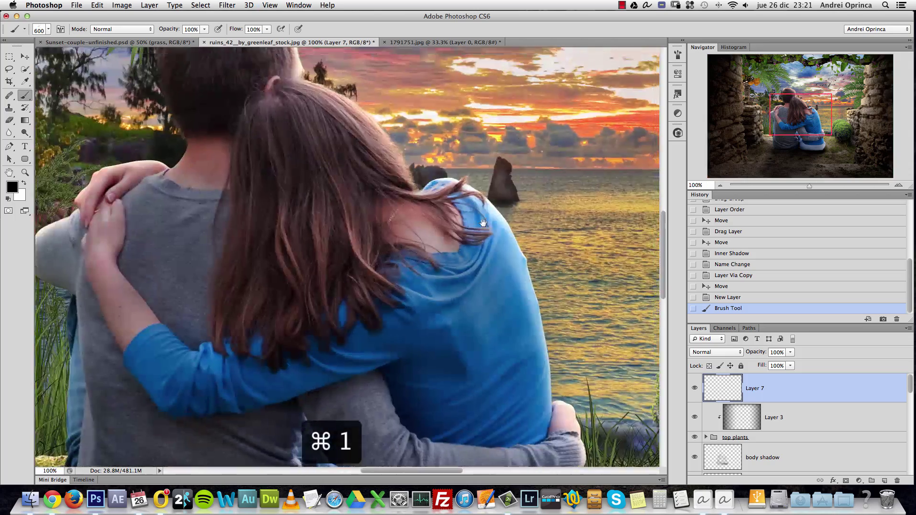
pyautogui.keyDown('alt'); pyautogui.click(483, 223); pyautogui.keyUp('alt')
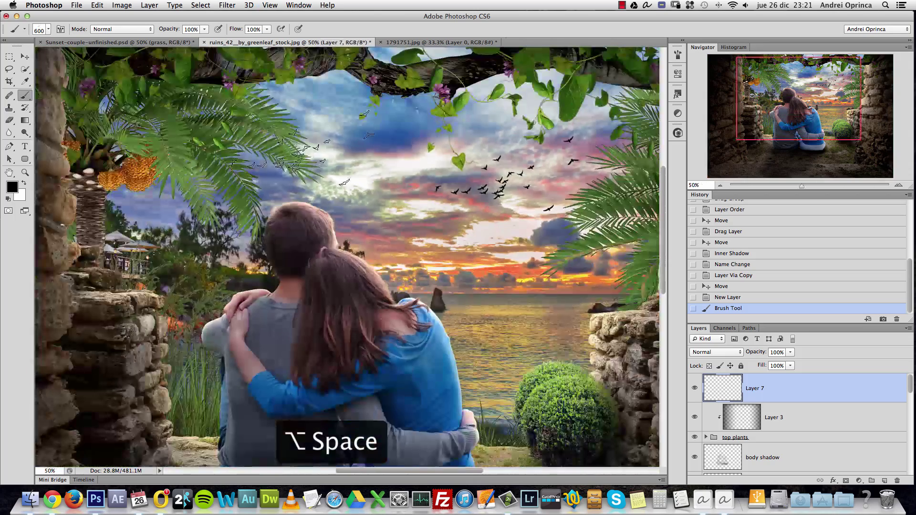
pyautogui.click(26, 56)
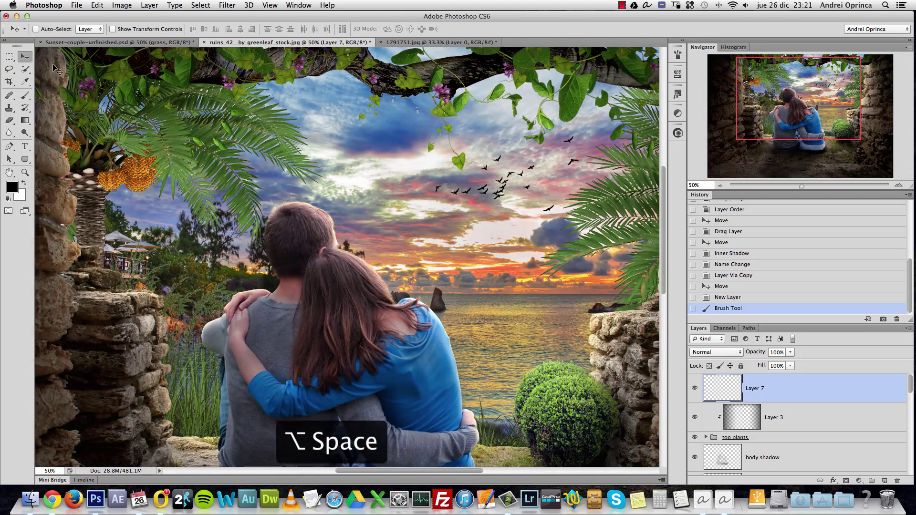
# Step: Place the bird layer below the top plants group and shift the flock up and right in the sky
pyautogui.moveTo(809, 393); pyautogui.dragTo(817, 444)
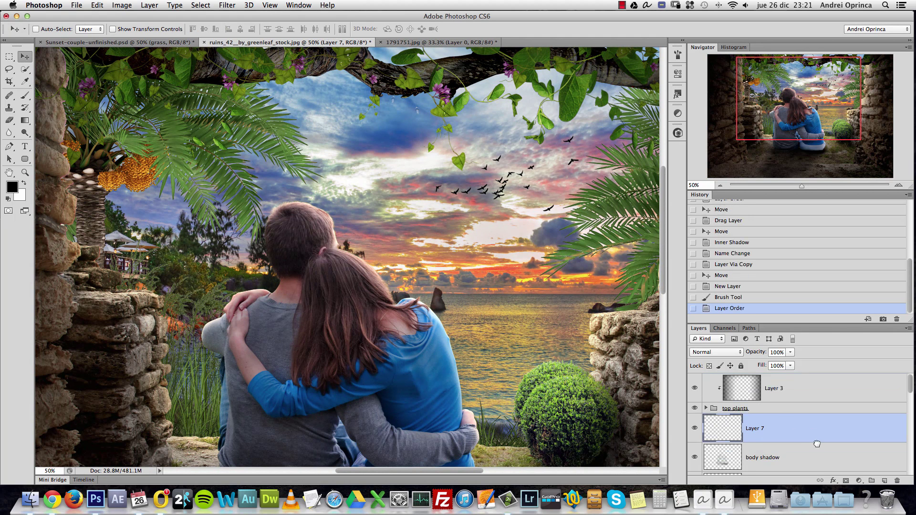
pyautogui.moveTo(550, 200); pyautogui.dragTo(565, 164)
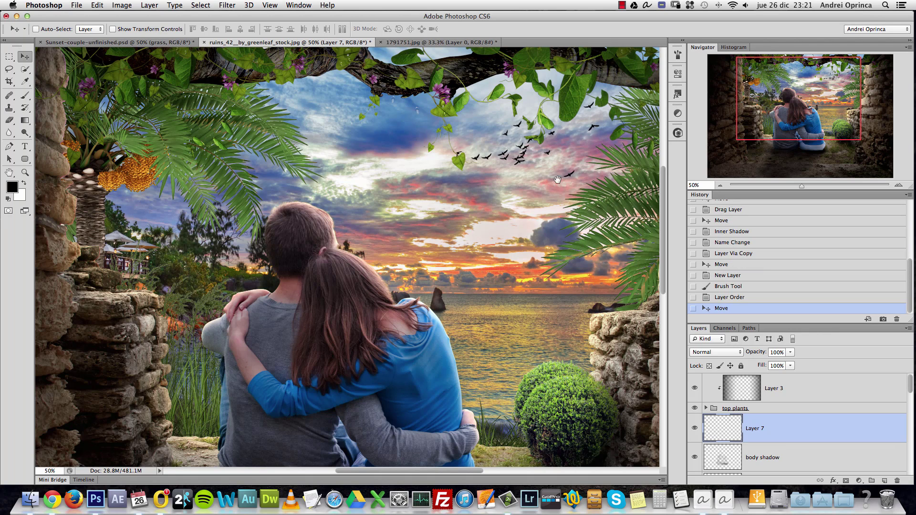
pyautogui.press('super+minus')
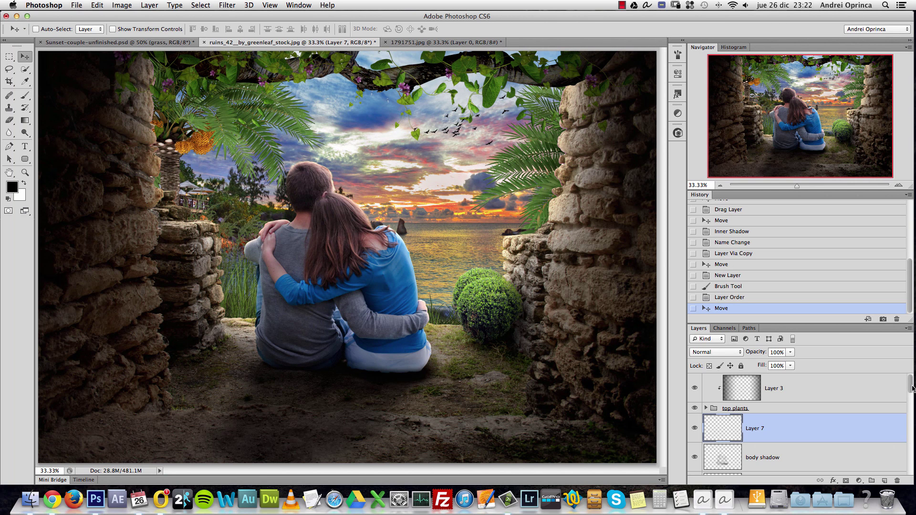
# Step: Create a new empty layer above Layer 3 at the top of the layer stack and hide it
pyautogui.click(863, 397)
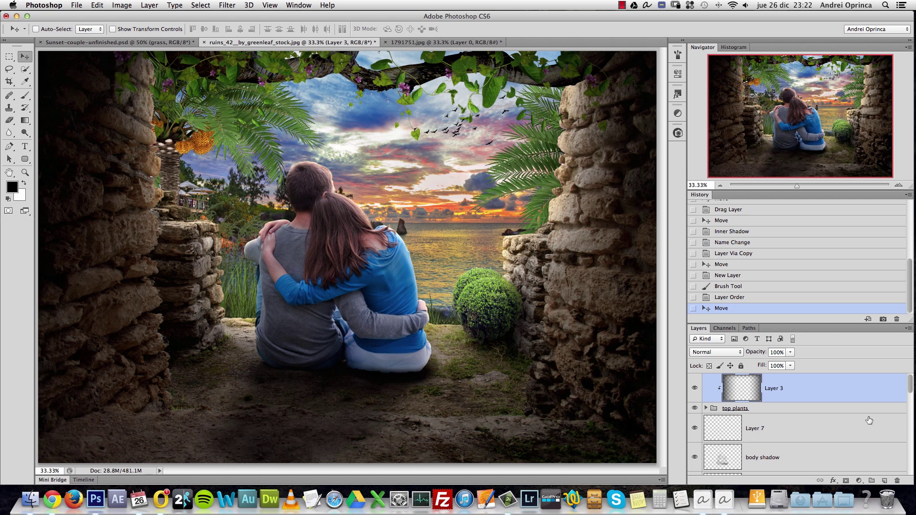
pyautogui.click(884, 480)
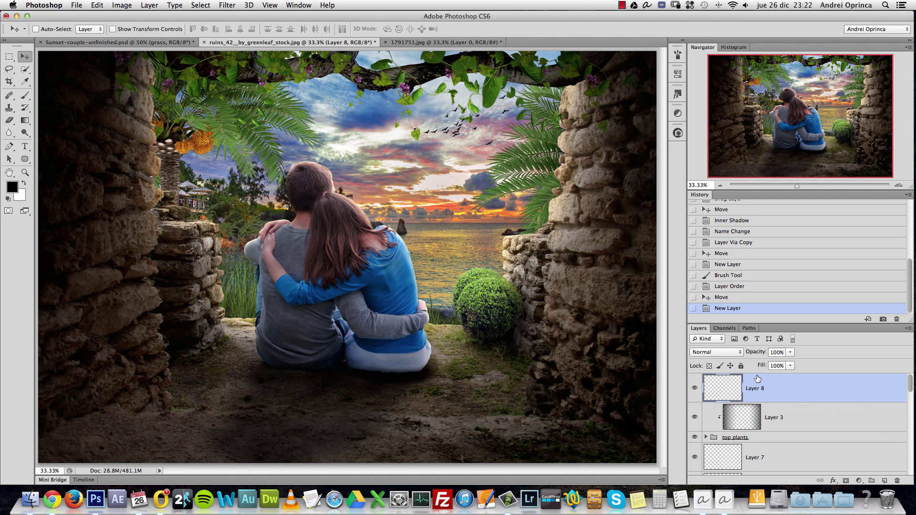
pyautogui.doubleClick(756, 388)
pyautogui.press('Return')
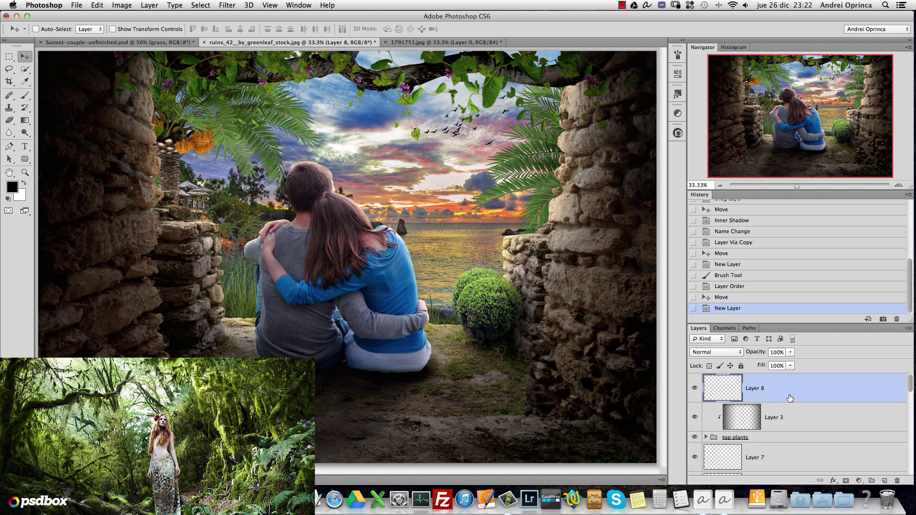
pyautogui.click(696, 389)
# Step: Isolate the sunset background Layer 1 by hiding all other layers, and rename it bg
pyautogui.scroll(5, 409, 223)
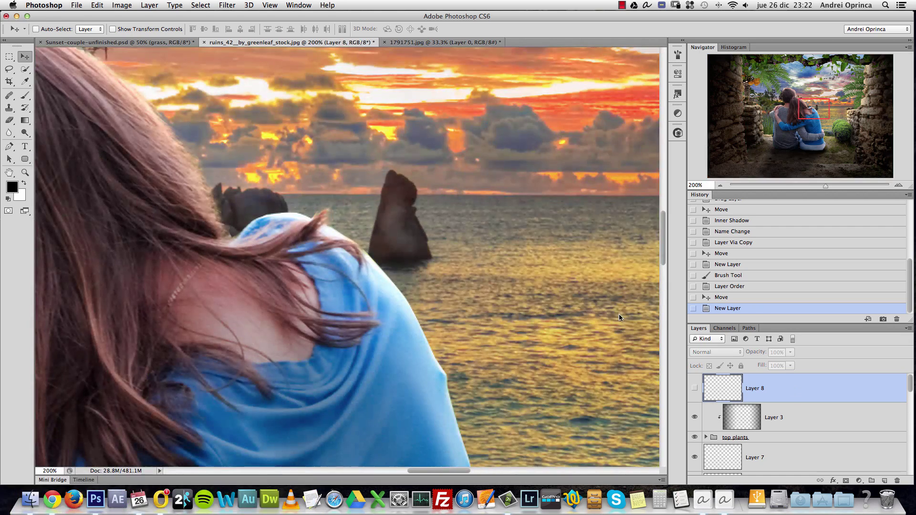
pyautogui.moveTo(910, 388); pyautogui.dragTo(911, 476)
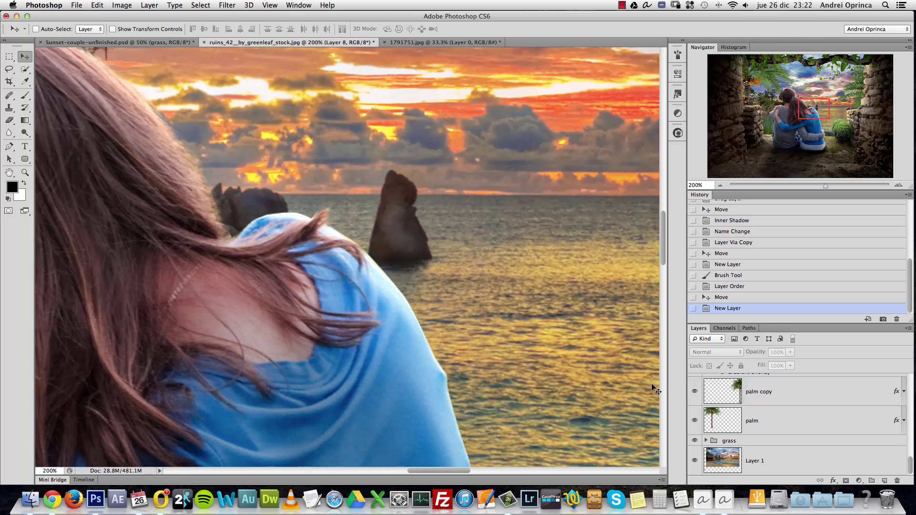
pyautogui.click(815, 464)
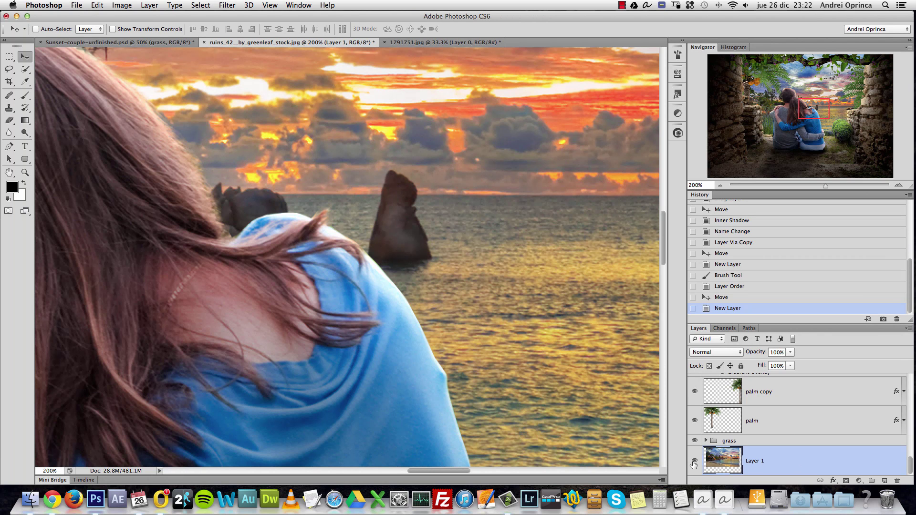
pyautogui.keyDown('alt'); pyautogui.click(695, 462); pyautogui.keyUp('alt')
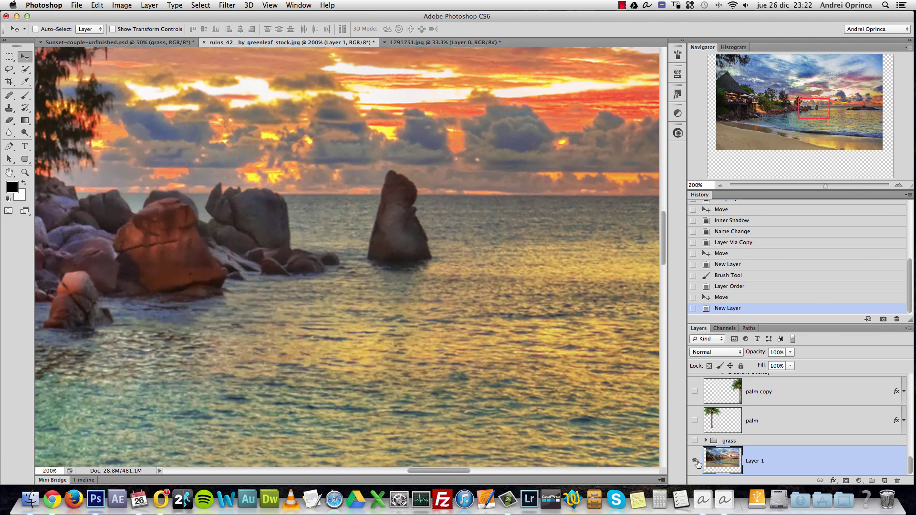
pyautogui.doubleClick(754, 462)
pyautogui.write('ba')
pyautogui.press('Return')
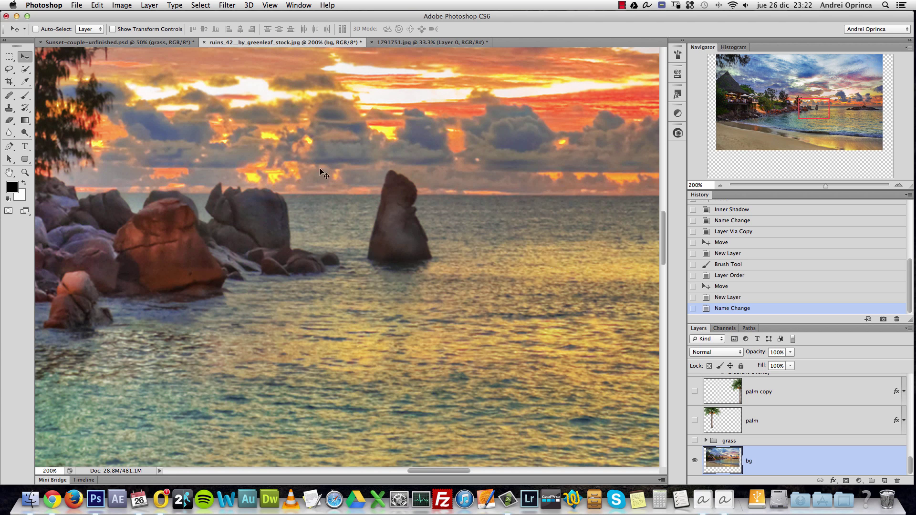
# Step: Activate the Clone Stamp tool with a 45 px brush for retouching the standing sea rock
pyautogui.click(9, 107)
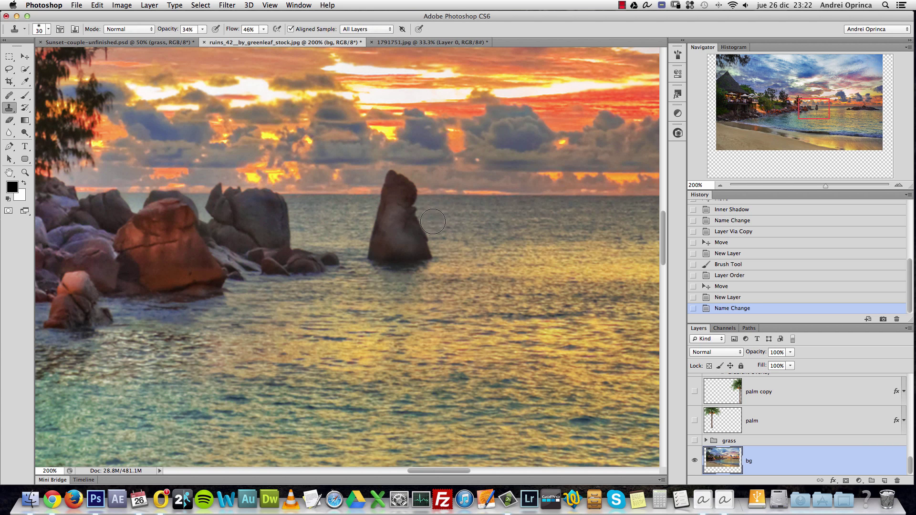
pyautogui.hscroll(2, 491, 235)
pyautogui.scroll(1, 491, 235)
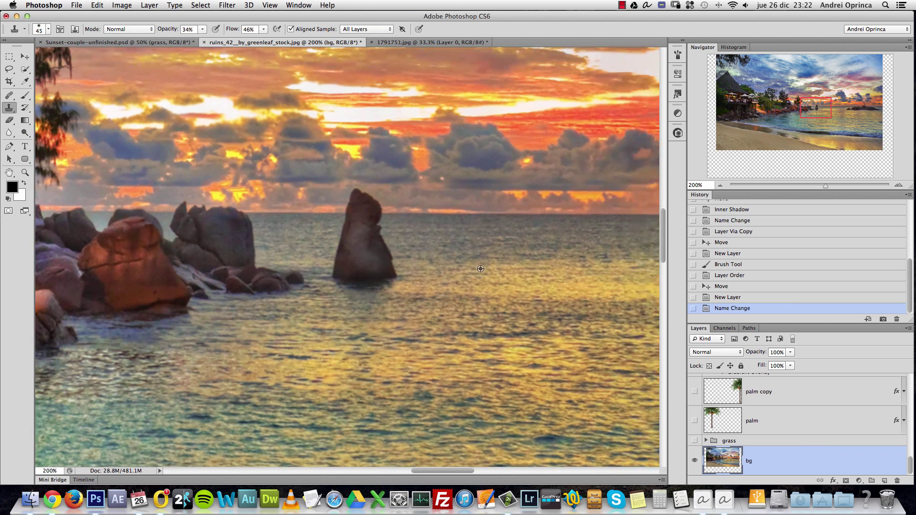
pyautogui.press(']')
# Step: Try cloning sea water over the standing rock directly on the bg layer and undo the strokes
pyautogui.moveTo(489, 267)
pyautogui.mouseDown()
pyautogui.moveTo(400, 266)
pyautogui.moveTo(359, 283)
pyautogui.moveTo(404, 278)
pyautogui.moveTo(377, 279)
pyautogui.mouseUp()
pyautogui.press('alt+super+z')
pyautogui.press('alt+super+z')
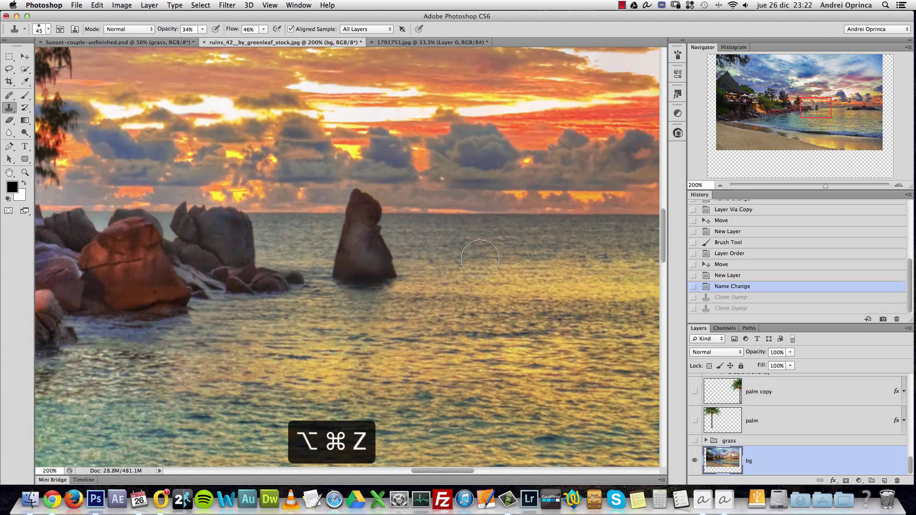
# Step: Set the Clone Stamp opacity and flow to 100% and create a new empty layer directly above bg
pyautogui.click(203, 29)
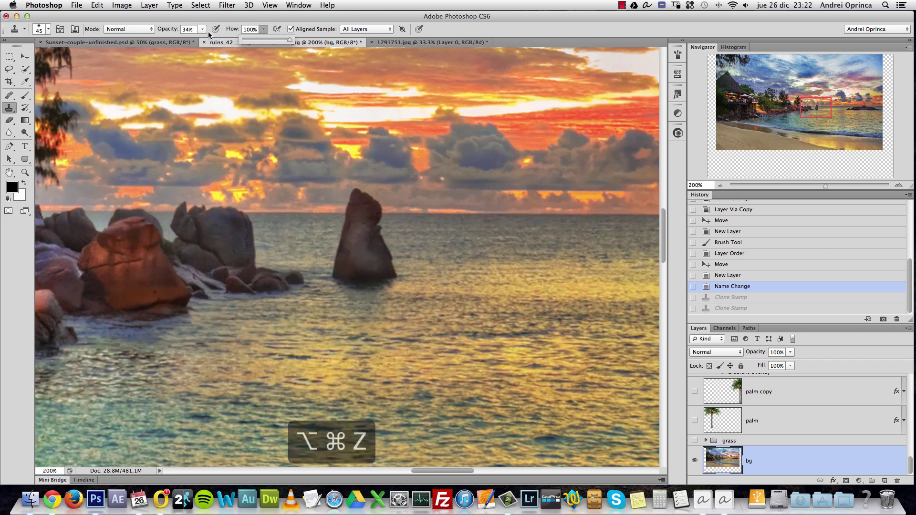
pyautogui.moveTo(202, 39); pyautogui.dragTo(236, 39)
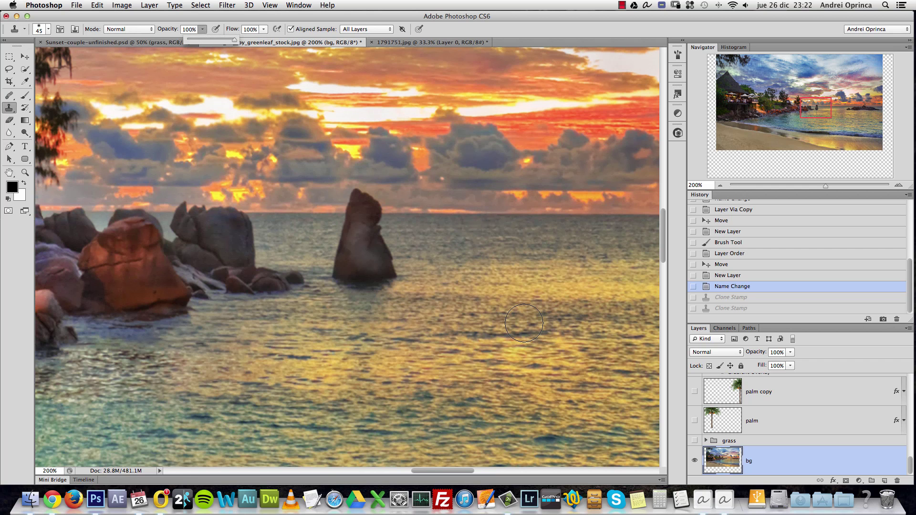
pyautogui.click(884, 480)
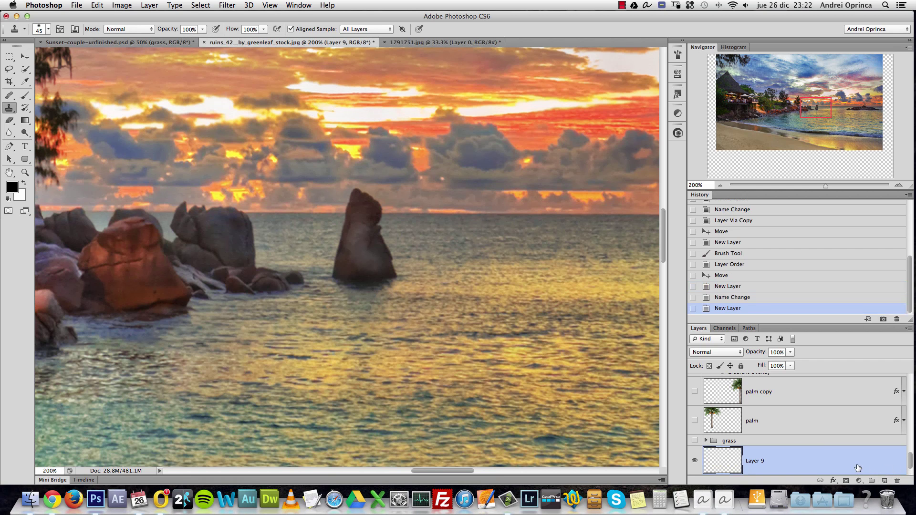
pyautogui.click(357, 30)
pyautogui.click(358, 29)
# Step: Clone sea water and horizon over the standing rock on Layer 9 until the whole rock is covered
pyautogui.keyDown('alt'); pyautogui.click(465, 275); pyautogui.keyUp('alt')
pyautogui.moveTo(394, 277)
pyautogui.mouseDown()
pyautogui.moveTo(344, 270)
pyautogui.moveTo(382, 248)
pyautogui.mouseUp()
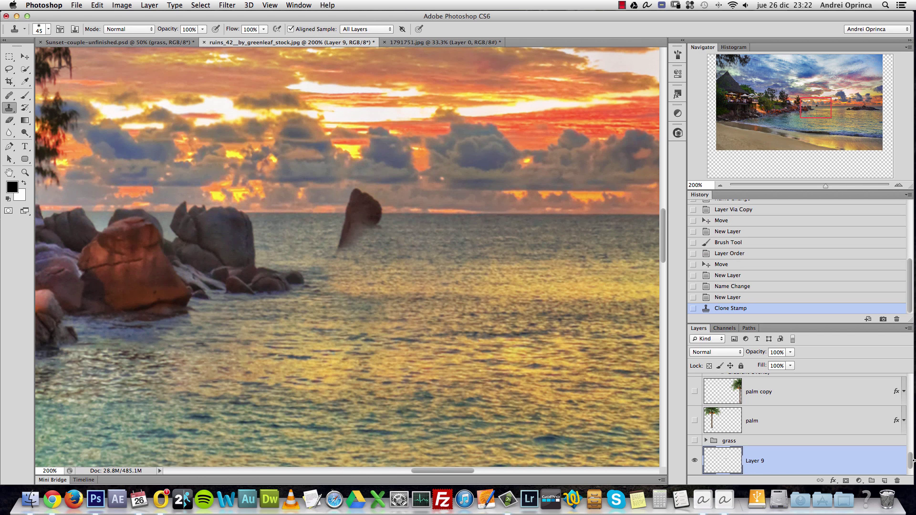
pyautogui.scroll(-2, 908, 463)
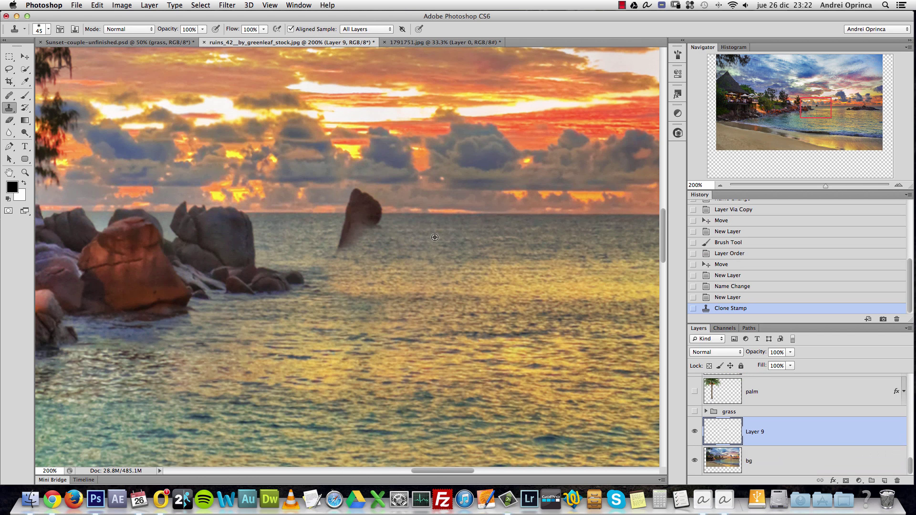
pyautogui.moveTo(373, 244)
pyautogui.mouseDown()
pyautogui.moveTo(356, 238)
pyautogui.moveTo(336, 249)
pyautogui.moveTo(362, 241)
pyautogui.mouseUp()
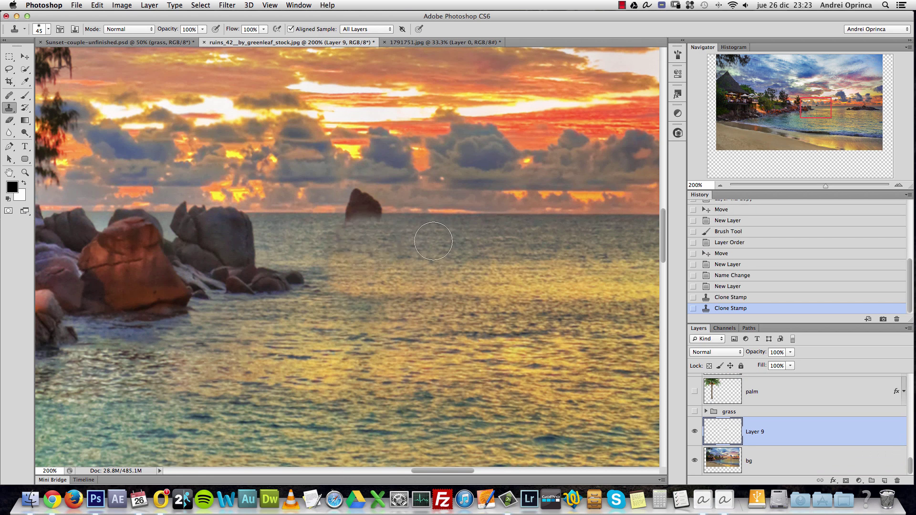
pyautogui.moveTo(458, 217)
pyautogui.mouseDown()
pyautogui.moveTo(381, 215)
pyautogui.moveTo(362, 199)
pyautogui.moveTo(353, 234)
pyautogui.mouseUp()
pyautogui.hotkey('alt', 'space')
pyautogui.keyDown('alt'); pyautogui.click(455, 280); pyautogui.keyUp('alt')
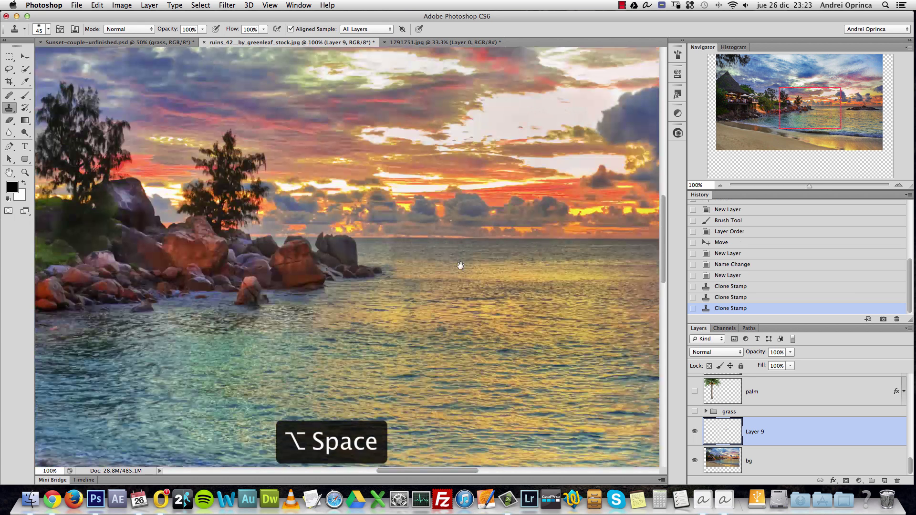
# Step: Toggle the visibility of the layers other than bg so that the whole composite is shown again
pyautogui.rightClick(693, 461)
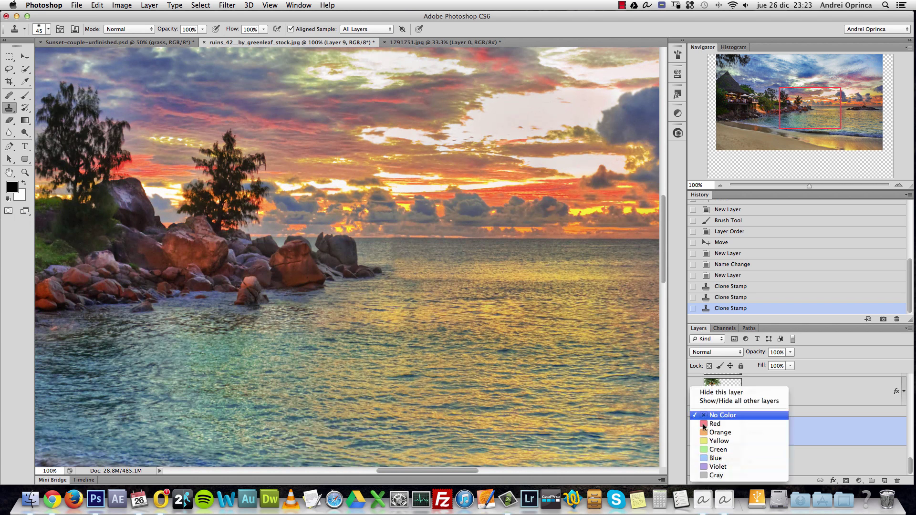
pyautogui.click(718, 400)
pyautogui.click(703, 462)
pyautogui.rightClick(697, 461)
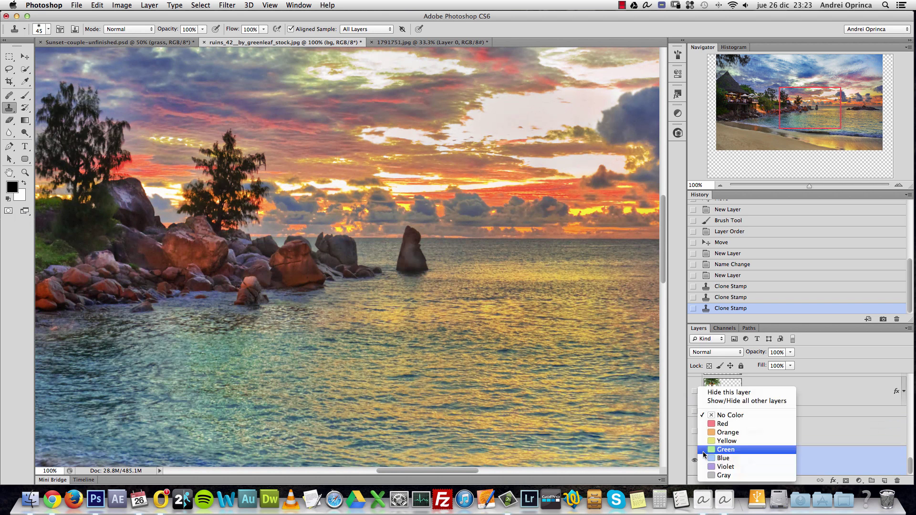
pyautogui.click(724, 400)
pyautogui.scroll(-3, 423, 271)
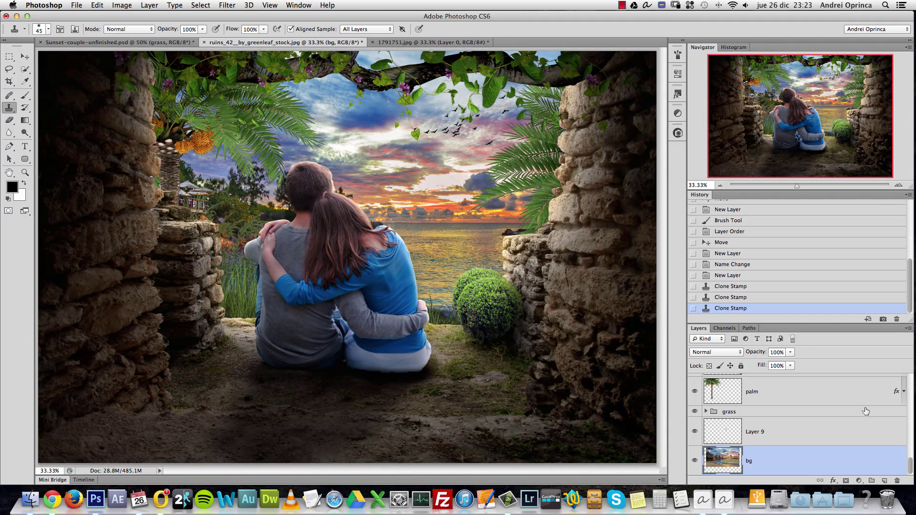
# Step: Rename the topmost empty layer glow and set its blend mode to Screen
pyautogui.moveTo(910, 466); pyautogui.dragTo(910, 429)
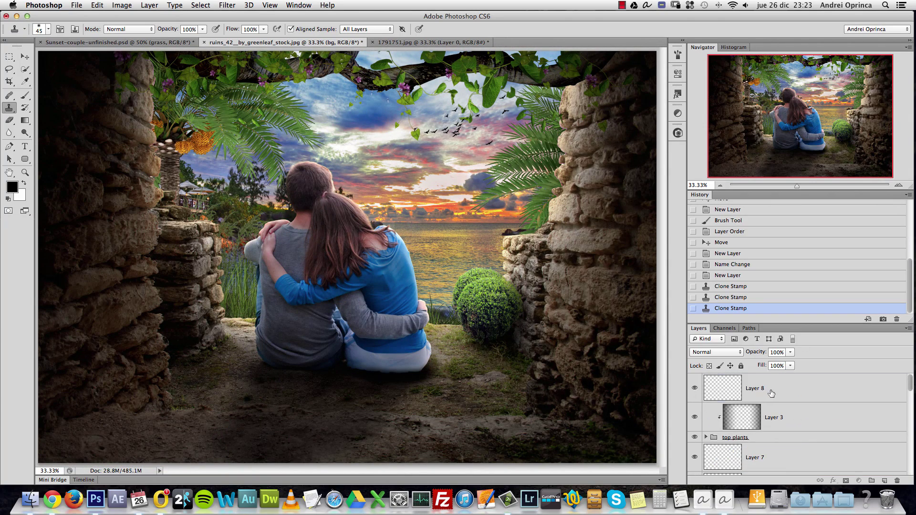
pyautogui.click(769, 388)
pyautogui.doubleClick(767, 391)
pyautogui.write('glow')
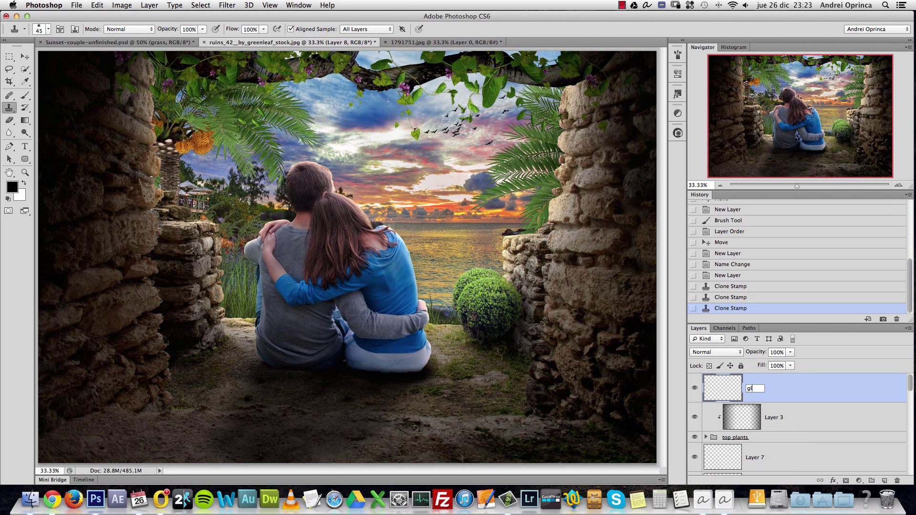
pyautogui.press('Return')
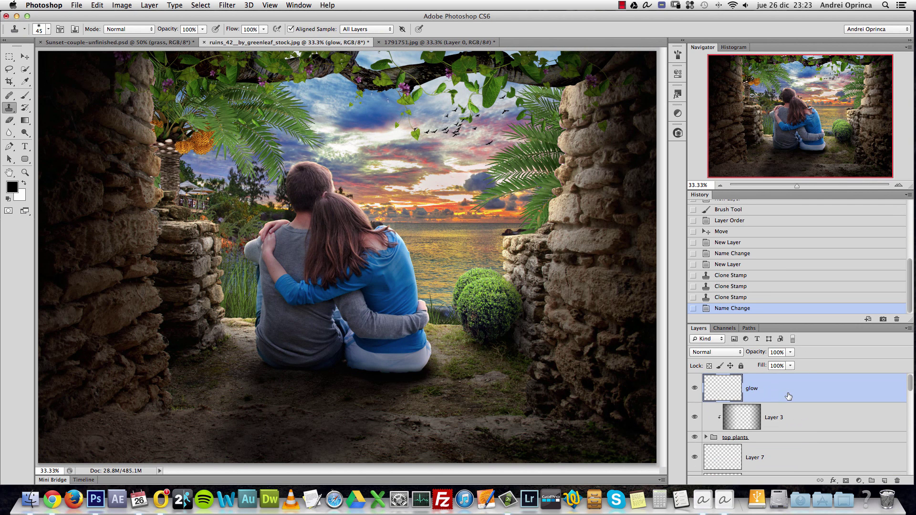
pyautogui.click(733, 352)
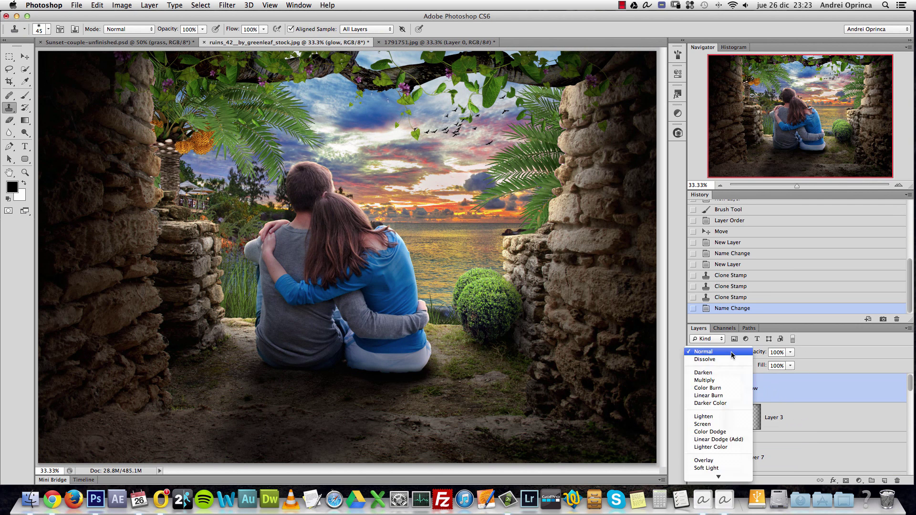
pyautogui.click(717, 424)
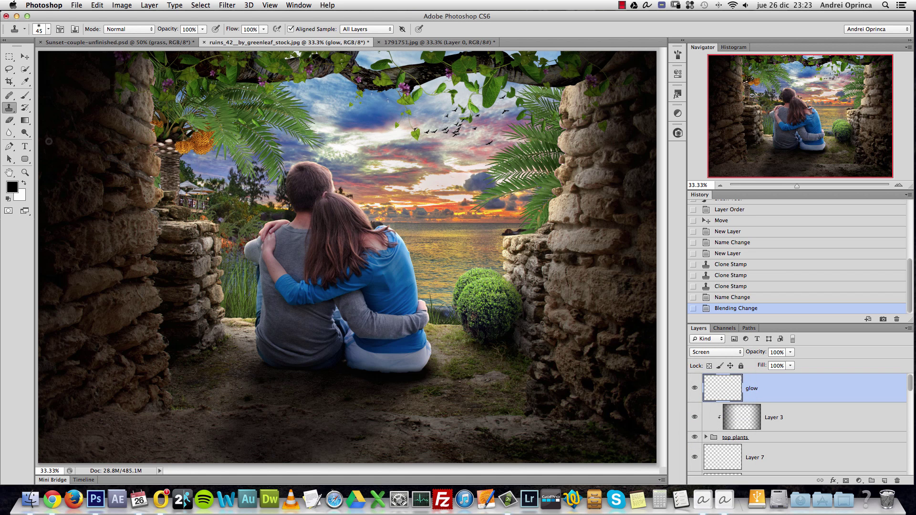
# Step: Choose a soft round brush with 0% hardness for the Brush tool
pyautogui.click(27, 98)
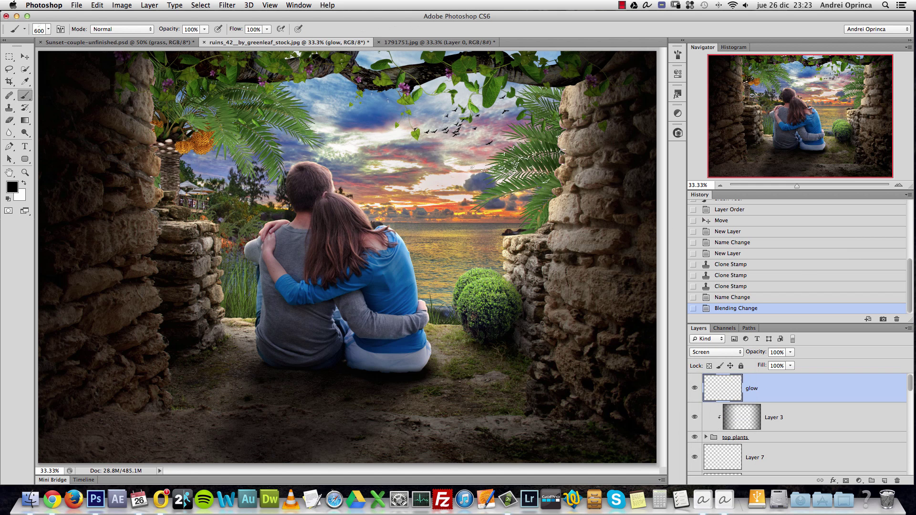
pyautogui.rightClick(432, 140)
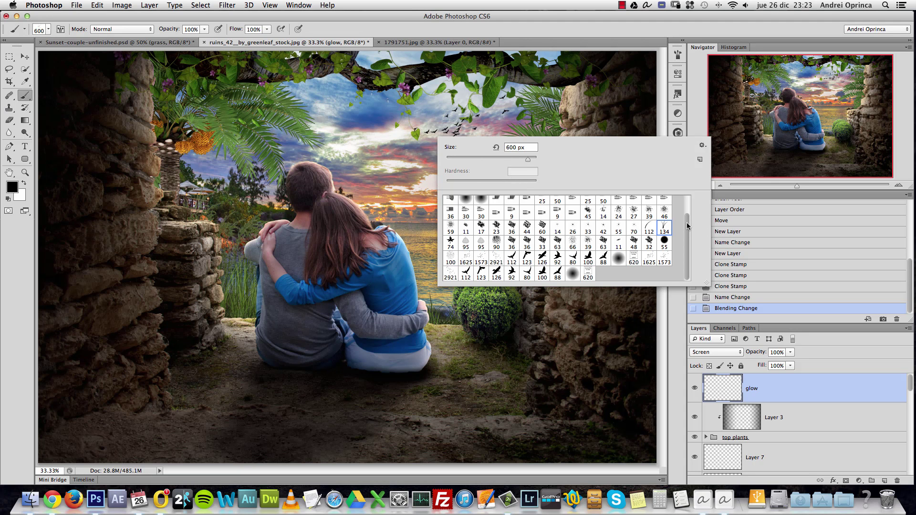
pyautogui.scroll(2, 690, 229)
pyautogui.click(480, 203)
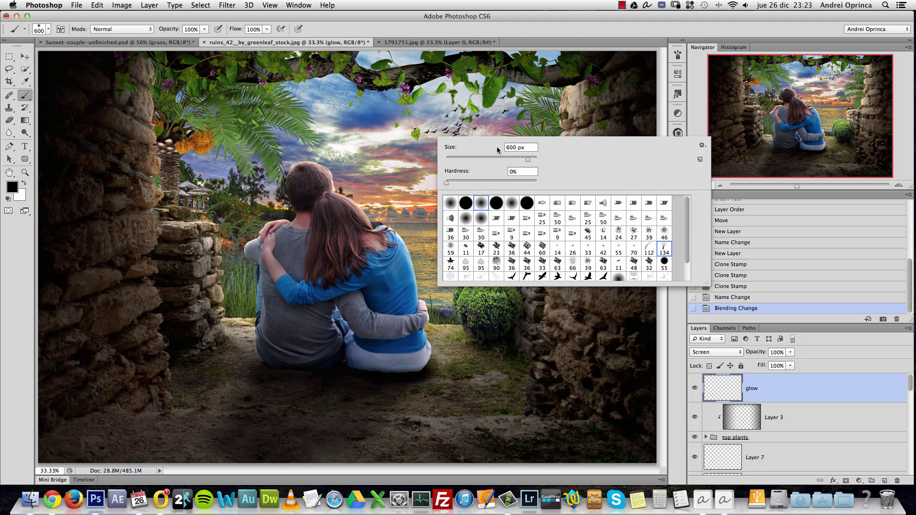
pyautogui.press('Return')
# Step: Adjust the soft brush size to about 1000 px, judging it against the sunset area of the sky
pyautogui.press(']')
pyautogui.press(']')
pyautogui.press(']')
pyautogui.press(']')
pyautogui.press(']')
pyautogui.press(']')
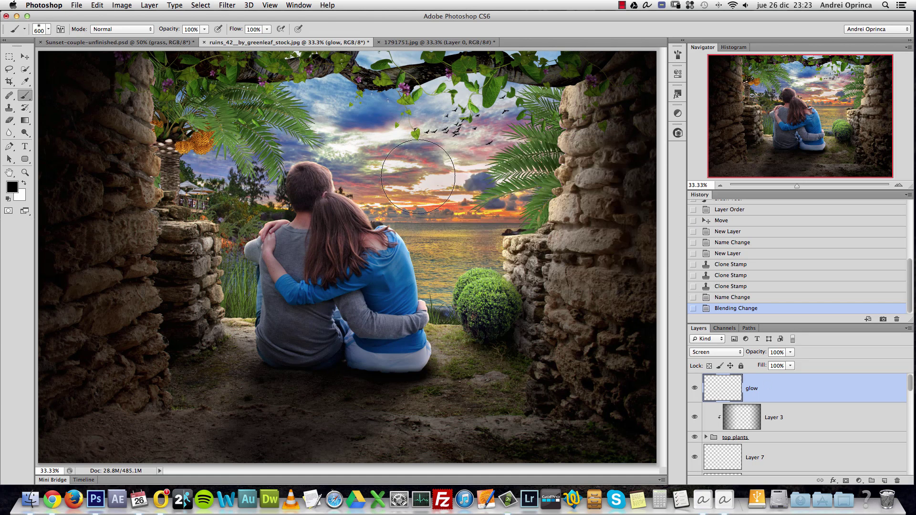
pyautogui.press(']')
pyautogui.press(']')
pyautogui.press(']')
pyautogui.press(']')
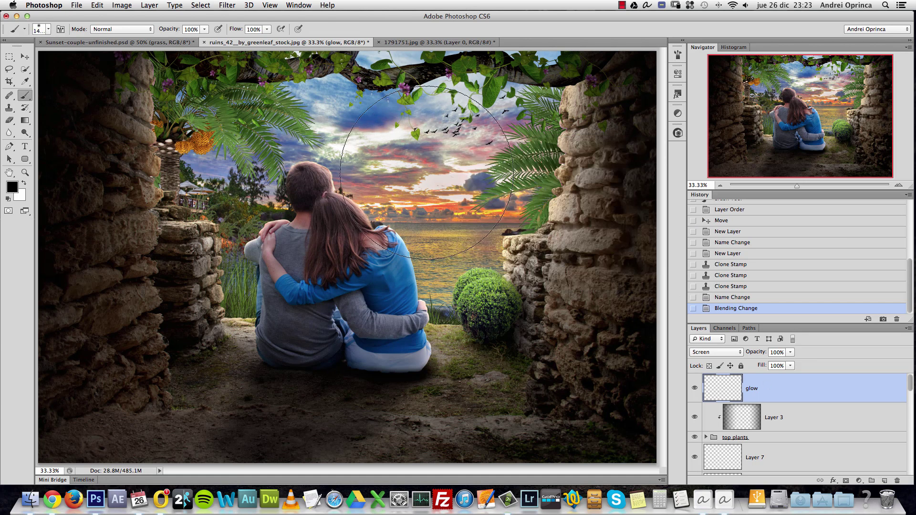
pyautogui.press('[')
pyautogui.press('[')
pyautogui.press('[')
pyautogui.press('[')
pyautogui.press('[')
pyautogui.press('[')
pyautogui.press('[')
pyautogui.press('[')
pyautogui.press('[')
pyautogui.press('[')
pyautogui.press('[')
pyautogui.press('[')
pyautogui.press('[')
pyautogui.press('[')
pyautogui.press('[')
pyautogui.press('[')
pyautogui.press(']')
pyautogui.press(']')
pyautogui.press(']')
pyautogui.press(']')
pyautogui.press(']')
pyautogui.press(']')
pyautogui.press(']')
pyautogui.press(']')
pyautogui.press(']')
pyautogui.press(']')
pyautogui.press(']')
pyautogui.press(']')
pyautogui.press(']')
pyautogui.press(']')
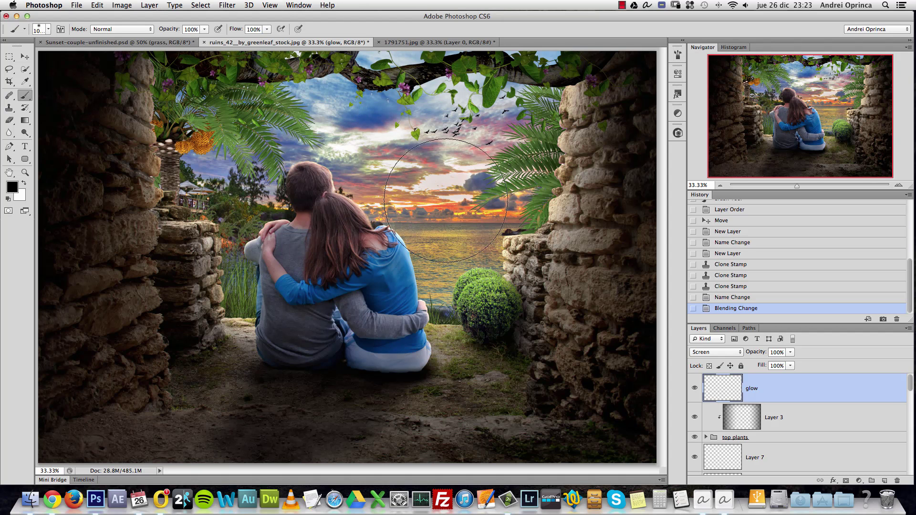
# Step: Set the foreground colour to brown-orange #905020 and try a 1400 px soft dab over the sunset on the glow layer
pyautogui.click(9, 189)
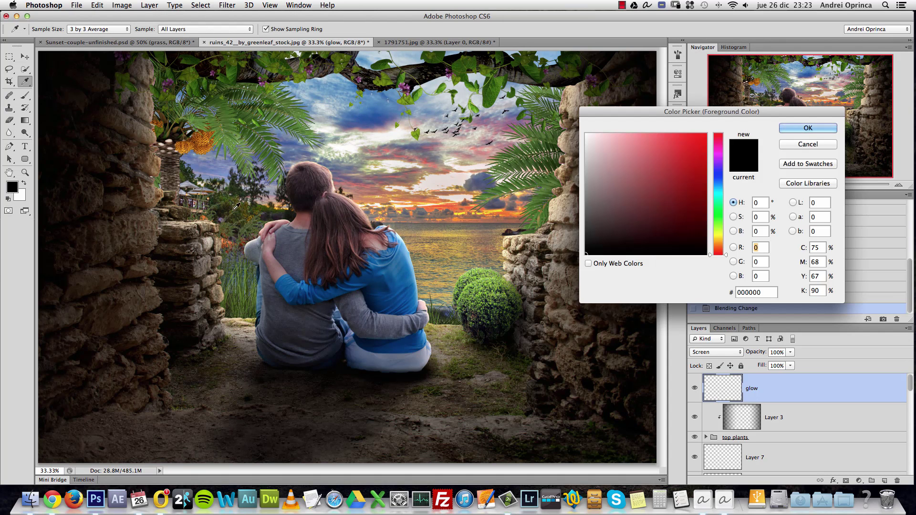
pyautogui.click(718, 243)
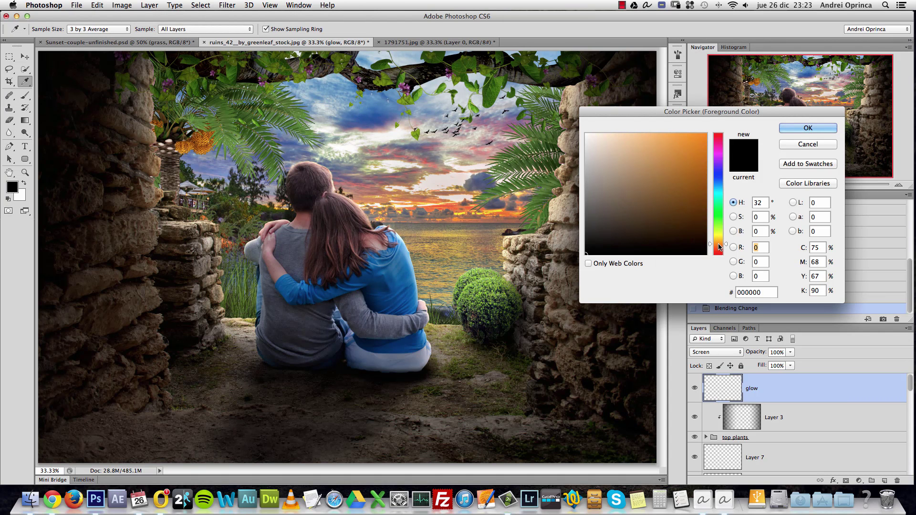
pyautogui.moveTo(675, 189)
pyautogui.mouseDown()
pyautogui.moveTo(681, 199)
pyautogui.moveTo(672, 127)
pyautogui.moveTo(680, 196)
pyautogui.moveTo(679, 186)
pyautogui.mouseUp()
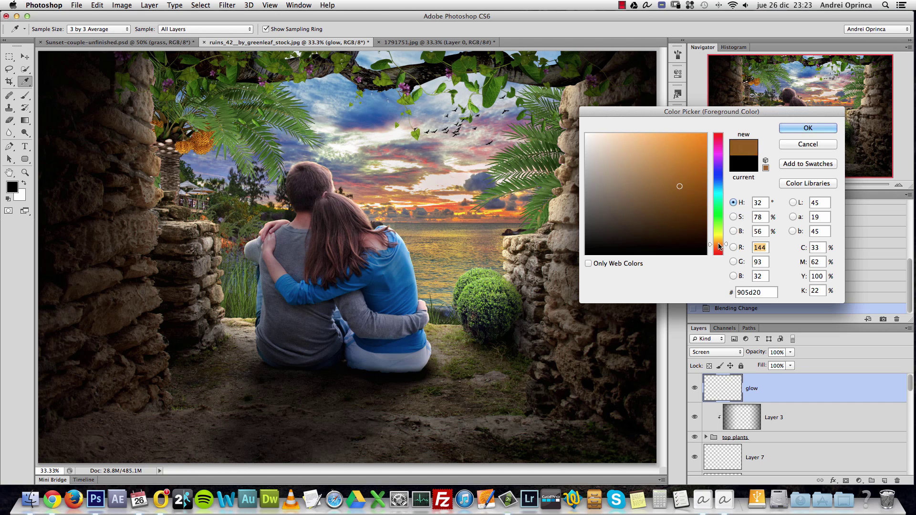
pyautogui.click(808, 128)
pyautogui.press('b')
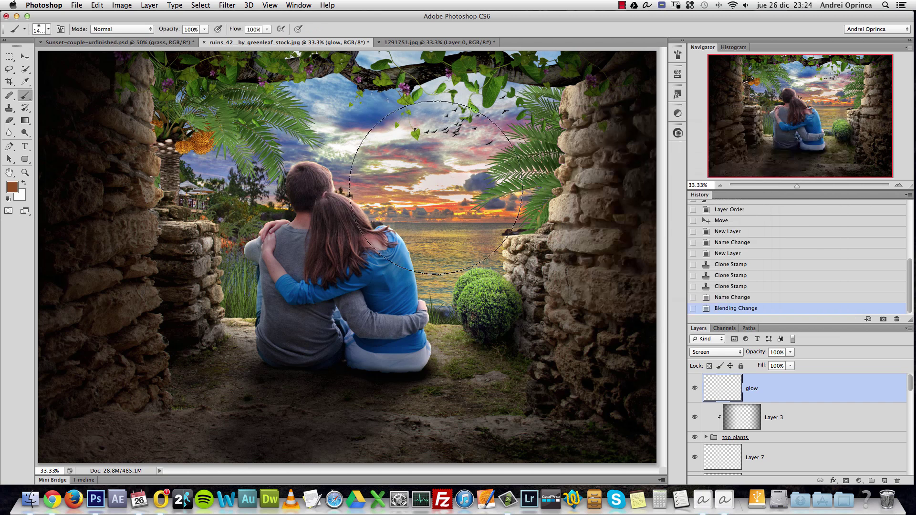
pyautogui.click(473, 186)
pyautogui.press('super+z')
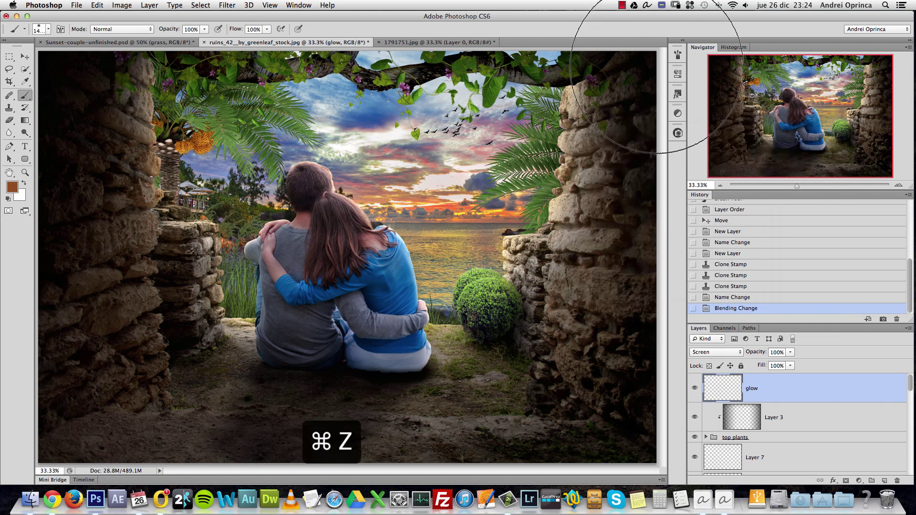
# Step: Check the brush tip settings and try another brown-orange dab over the setting sun
pyautogui.click(678, 54)
pyautogui.click(443, 85)
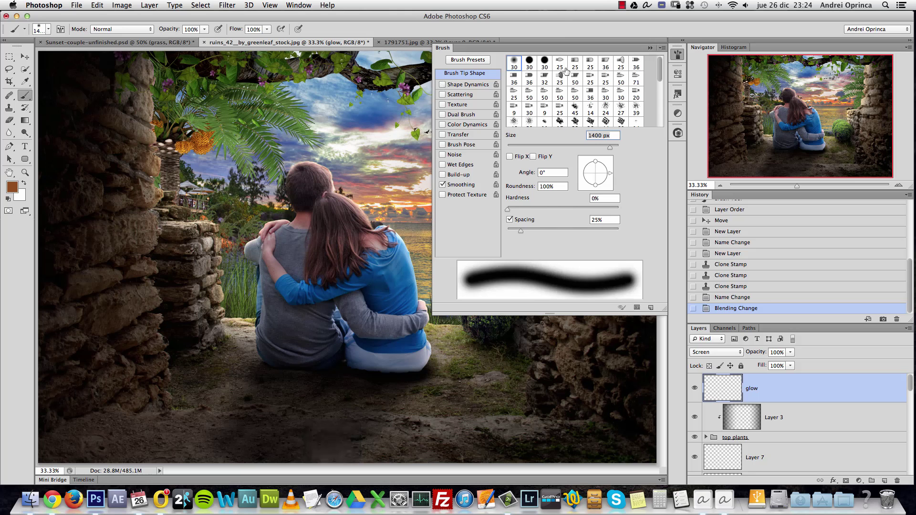
pyautogui.click(650, 49)
pyautogui.click(428, 178)
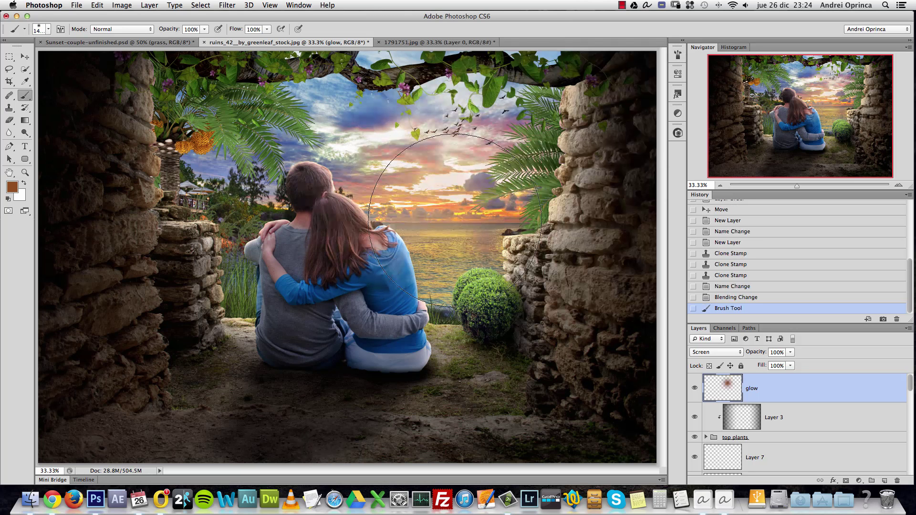
pyautogui.press('super+z')
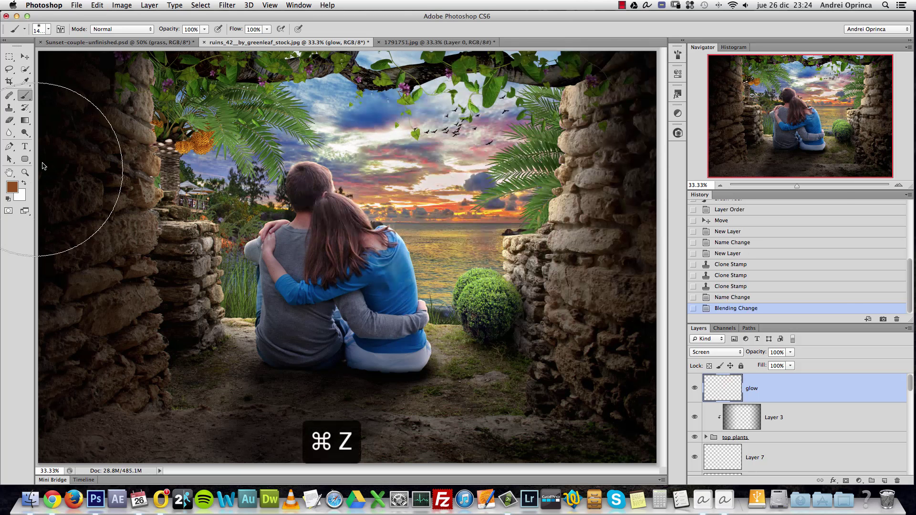
# Step: Change the foreground colour to a stronger orange-brown, #a85110, and try a soft dab over the sunset
pyautogui.click(12, 187)
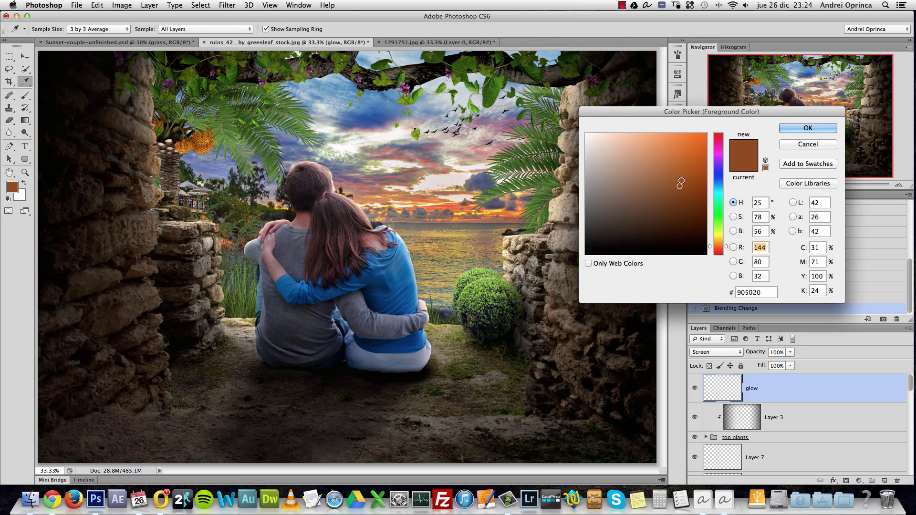
pyautogui.moveTo(680, 186); pyautogui.dragTo(695, 175)
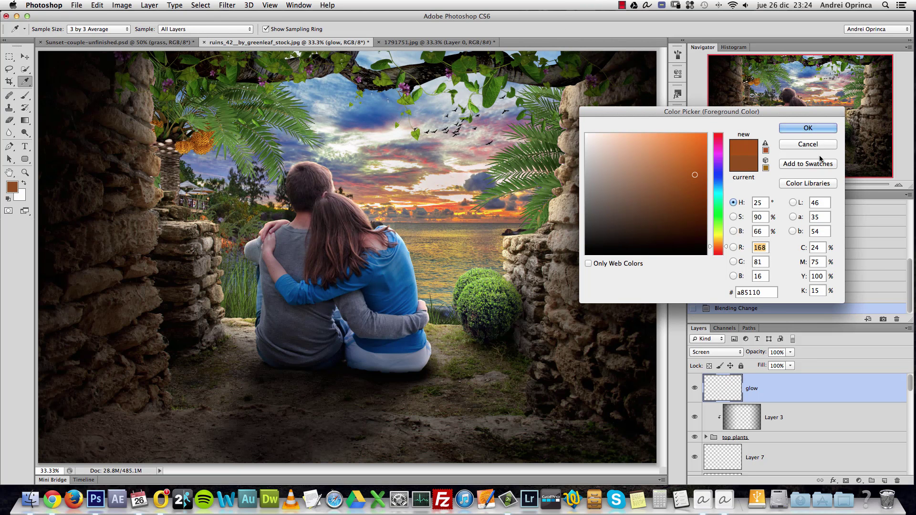
pyautogui.click(808, 128)
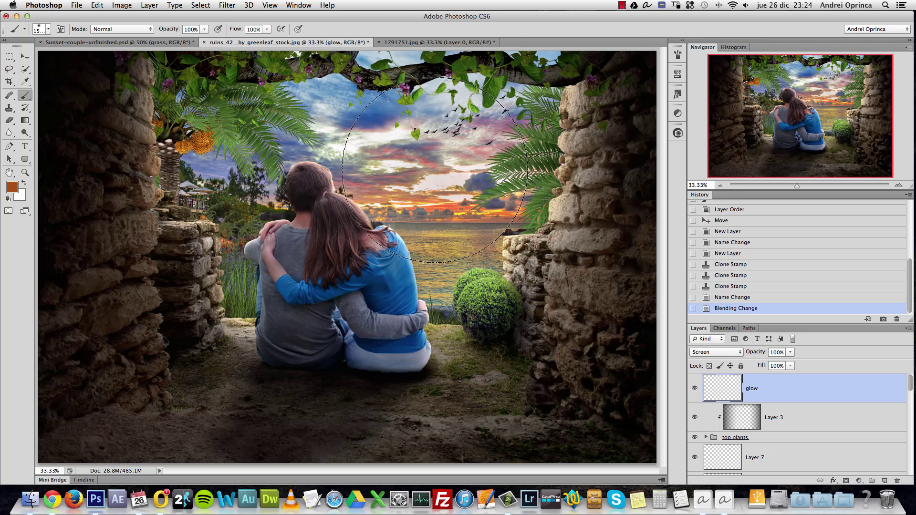
pyautogui.click(434, 170)
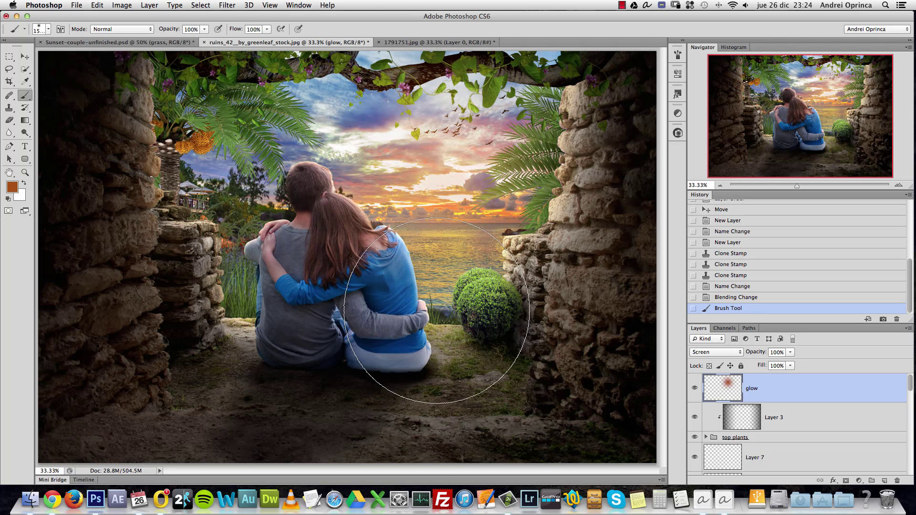
pyautogui.press('super+z')
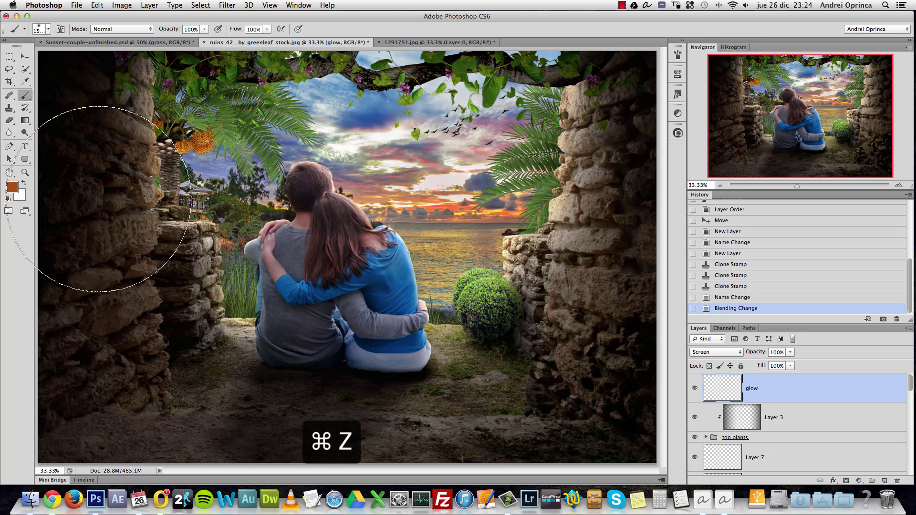
# Step: Change the foreground colour to brighter orange #d76a19 and dab a soft glow over the sunset
pyautogui.click(13, 187)
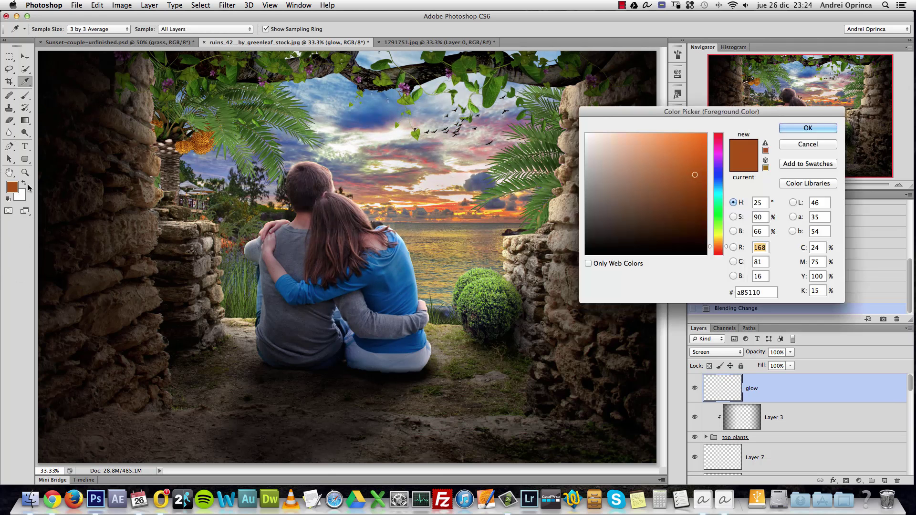
pyautogui.click(692, 152)
pyautogui.click(808, 128)
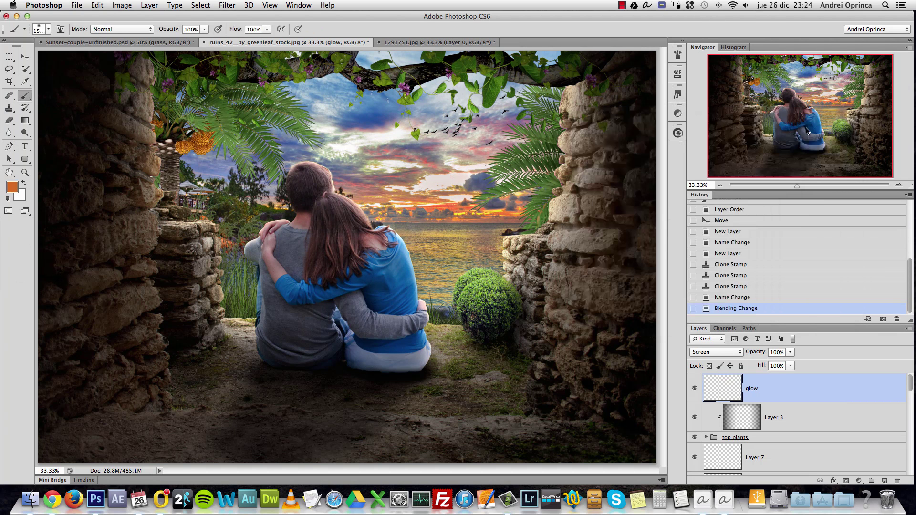
pyautogui.click(430, 191)
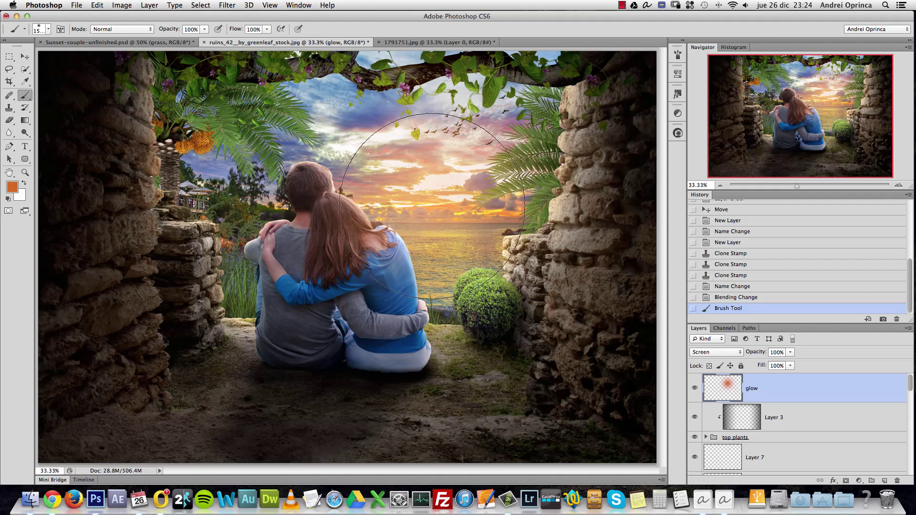
# Step: Set the foreground colour to light orange #f17f2b, reduce the brush to 800 px and add a smaller dab over the sun
pyautogui.click(15, 189)
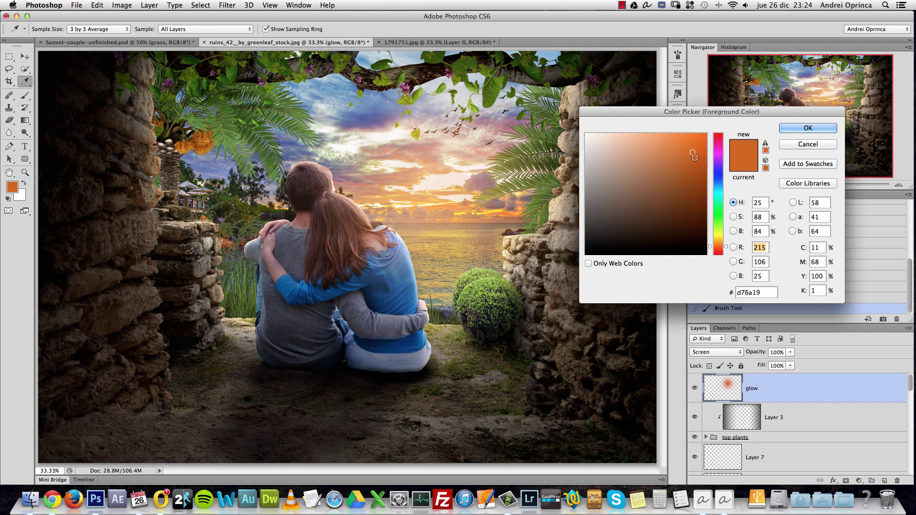
pyautogui.moveTo(684, 149); pyautogui.dragTo(686, 142)
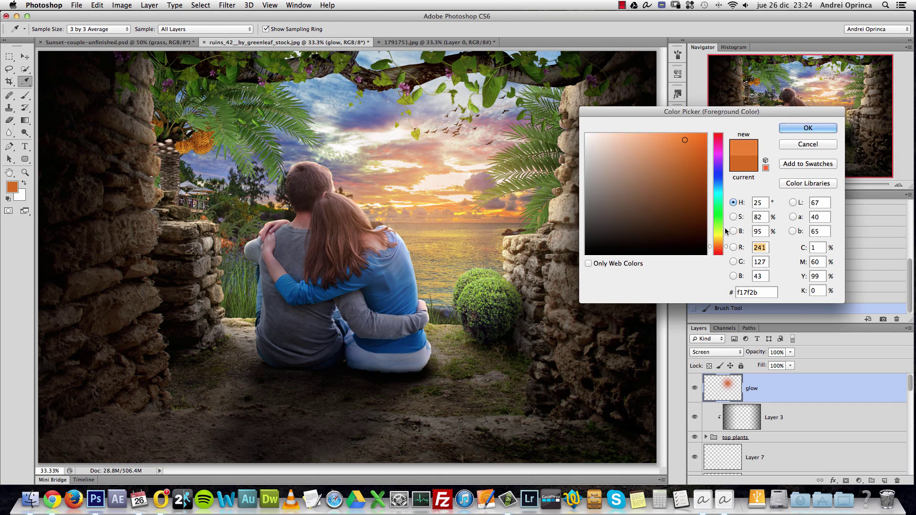
pyautogui.click(807, 128)
pyautogui.press('[')
pyautogui.press('[')
pyautogui.press('[')
pyautogui.press('[')
pyautogui.press('[')
pyautogui.press('[')
pyautogui.press('[')
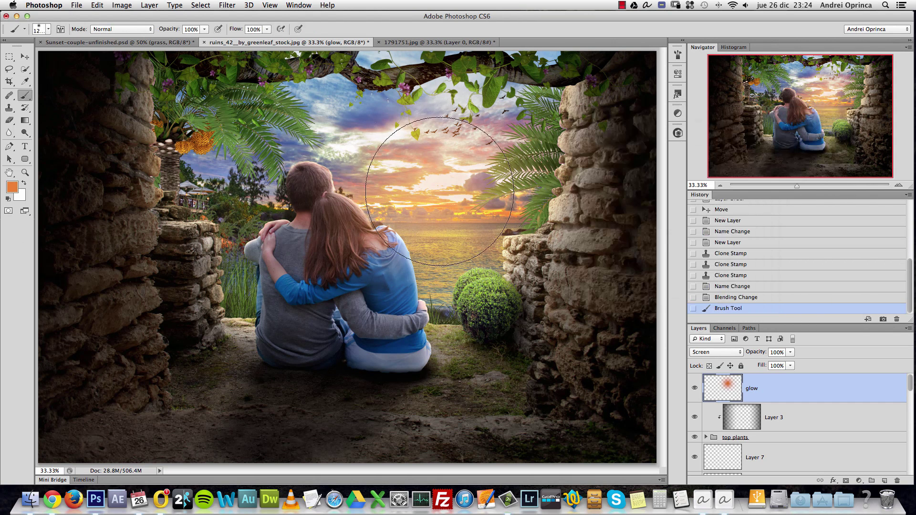
pyautogui.moveTo(444, 184)
pyautogui.mouseDown()
pyautogui.moveTo(447, 165)
pyautogui.moveTo(458, 191)
pyautogui.mouseUp()
# Step: Compare the image with and without the glow layer, and undo both orange dabs
pyautogui.click(699, 385)
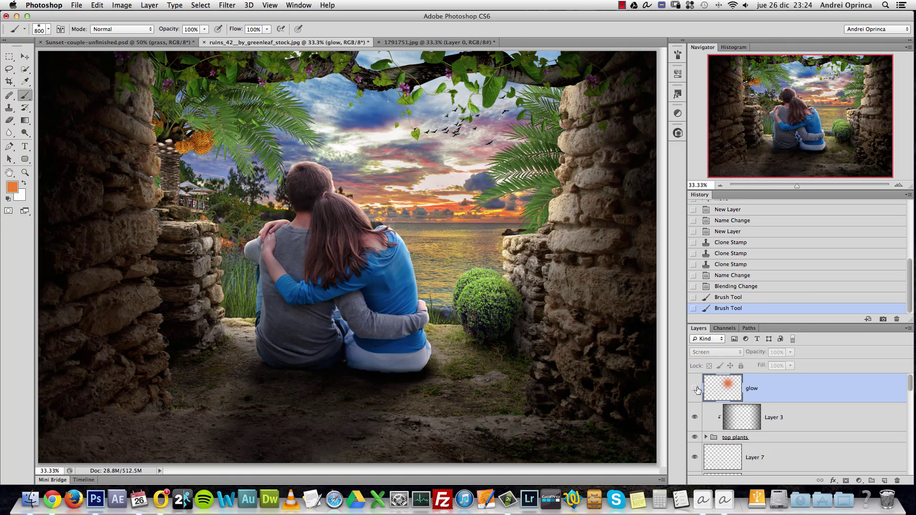
pyautogui.click(699, 388)
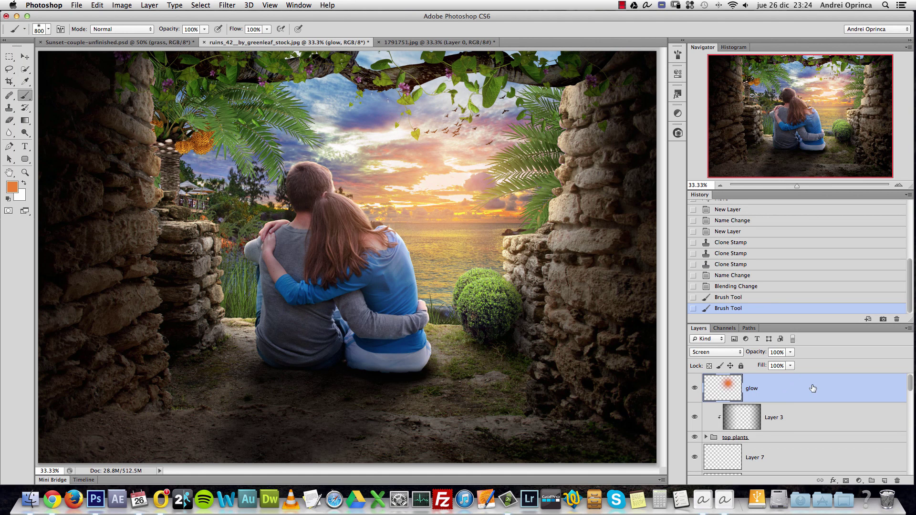
pyautogui.press('alt+super+z')
pyautogui.press('alt+super+z')
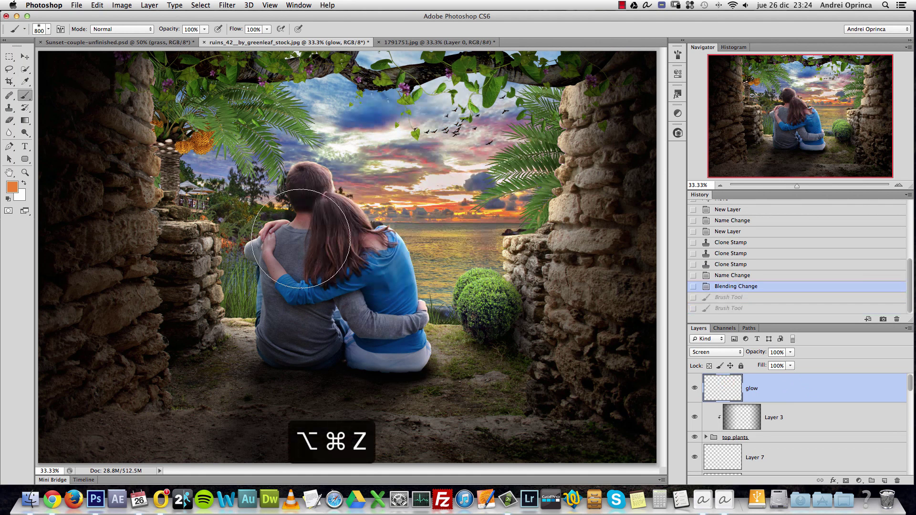
# Step: Paint one dab of darker orange over the sunset with the soft brush enlarged to about 2000 px
pyautogui.click(17, 191)
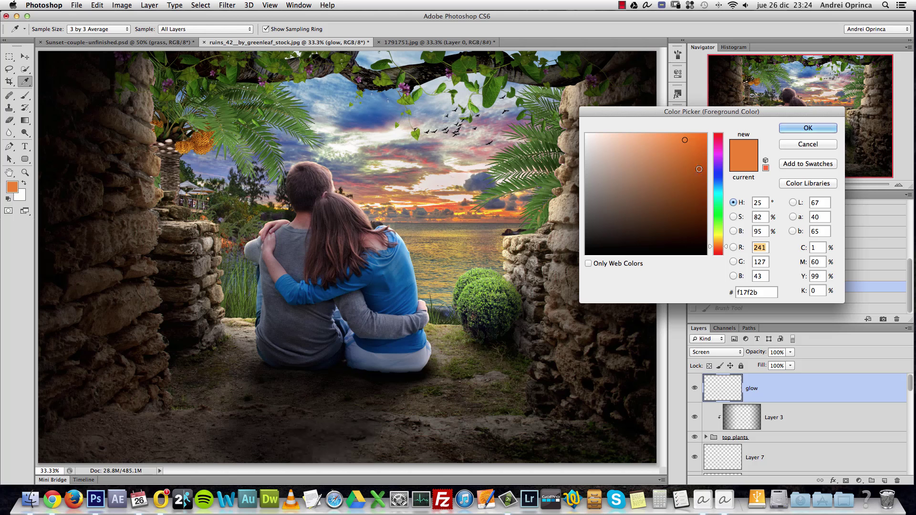
pyautogui.click(689, 179)
pyautogui.click(808, 128)
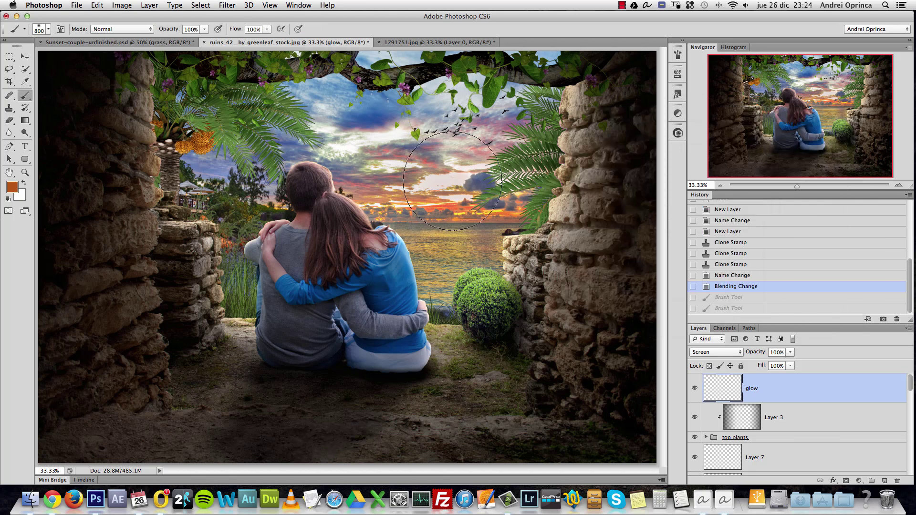
pyautogui.press(']')
pyautogui.press(']')
pyautogui.press(']')
pyautogui.press(']')
pyautogui.press(']')
pyautogui.press(']')
pyautogui.press(']')
pyautogui.press(']')
pyautogui.press(']')
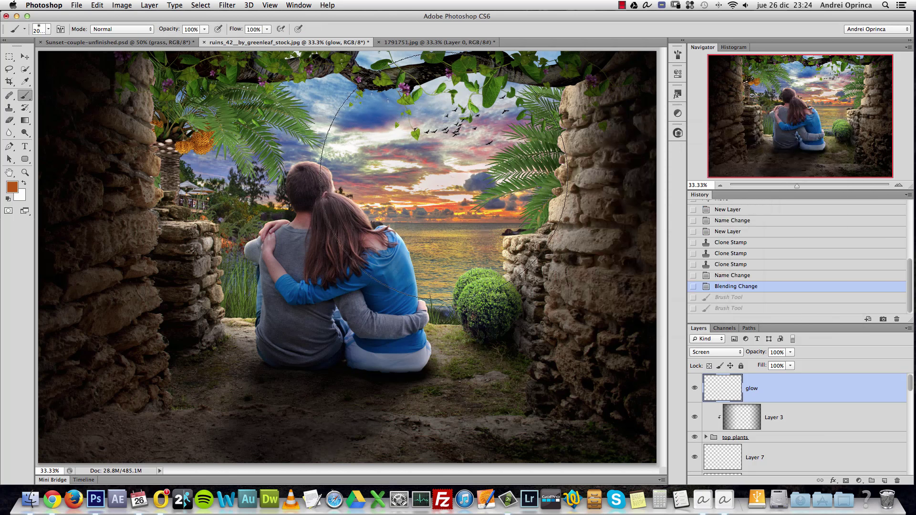
pyautogui.click(432, 179)
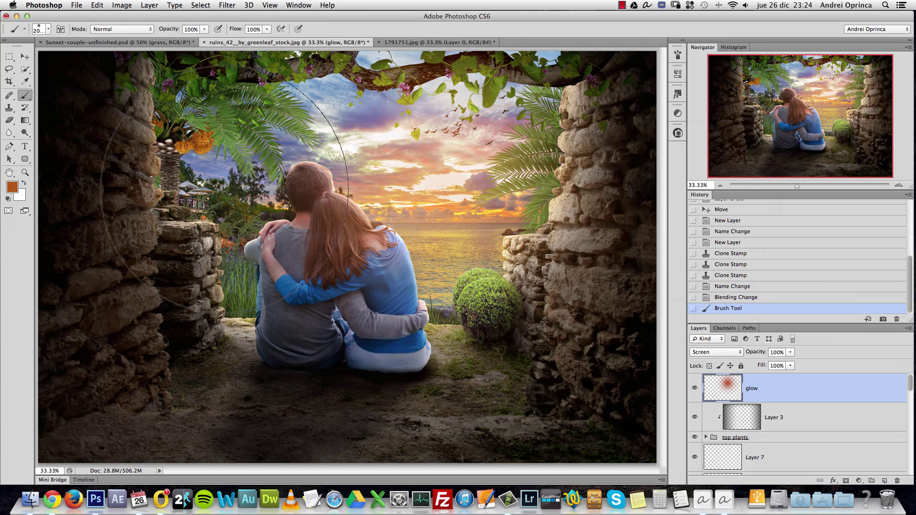
# Step: Add a yellow-orange dab at the horizon beneath the sun with the soft brush reduced to about 1000 px
pyautogui.press('[')
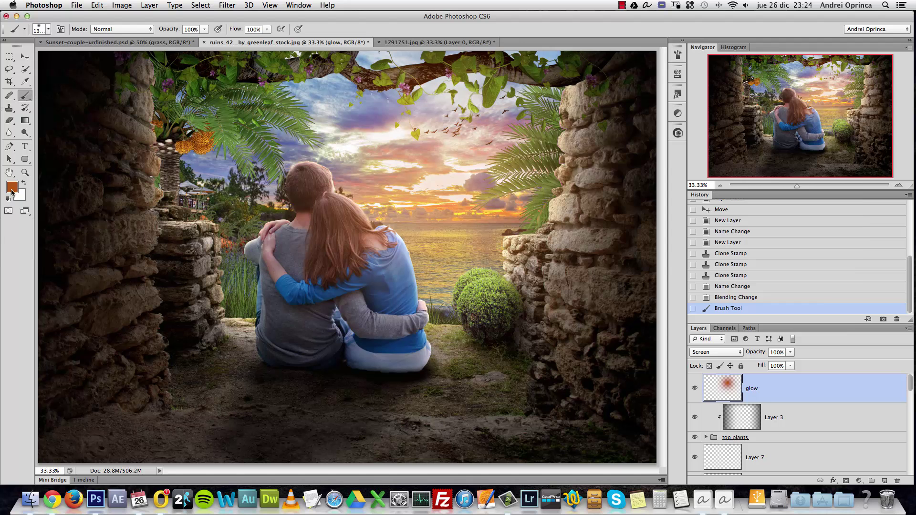
pyautogui.click(12, 187)
pyautogui.click(683, 138)
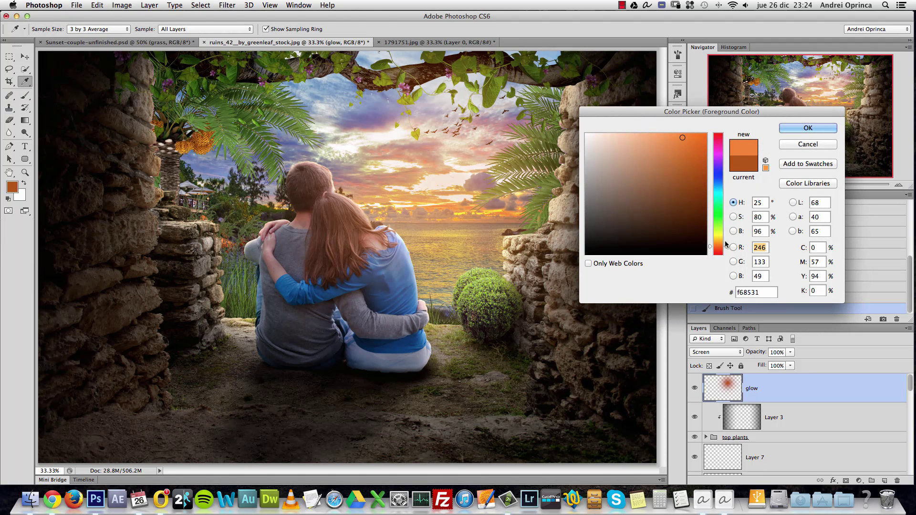
pyautogui.moveTo(726, 247); pyautogui.dragTo(726, 238)
pyautogui.click(808, 127)
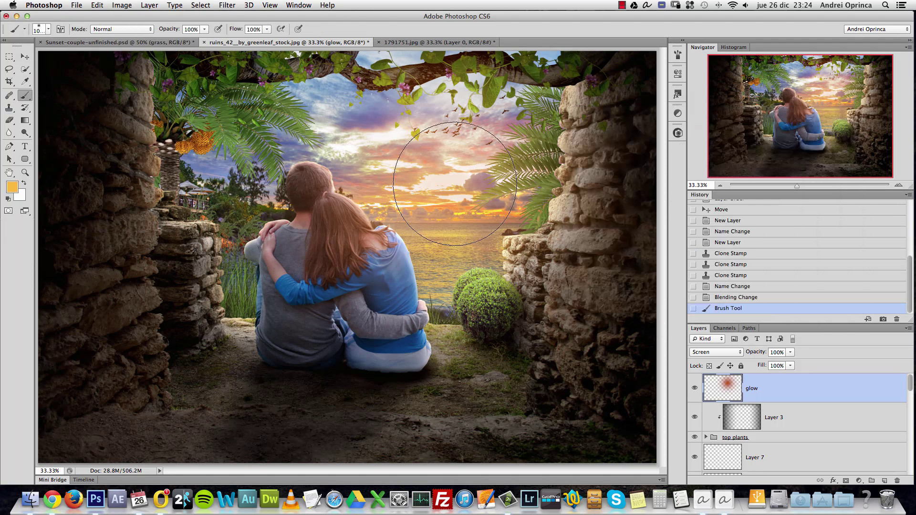
pyautogui.click(470, 214)
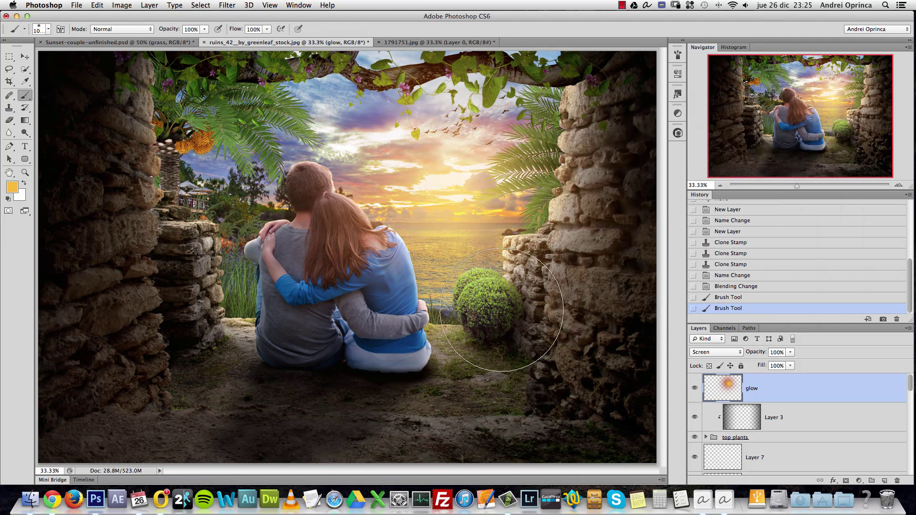
# Step: Add a layer mask to the glow layer and start Apply Image on it with the Merged layer as source
pyautogui.click(847, 480)
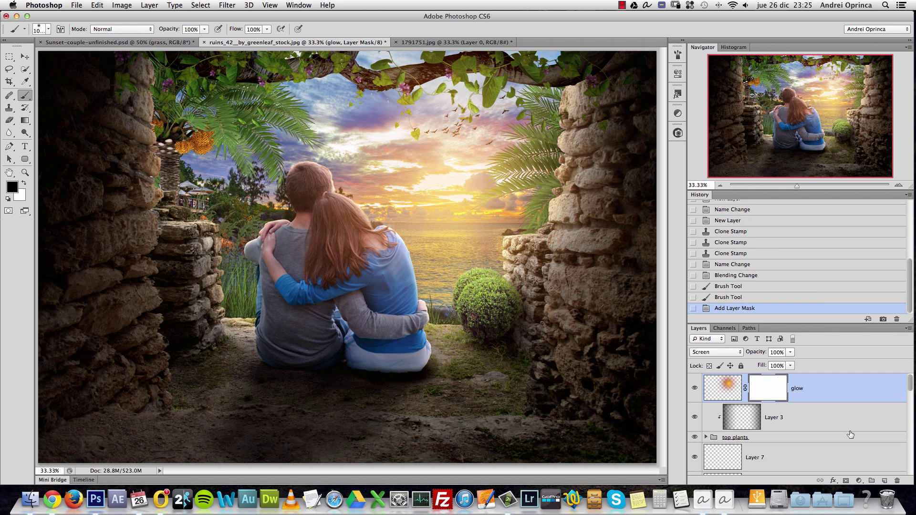
pyautogui.click(25, 56)
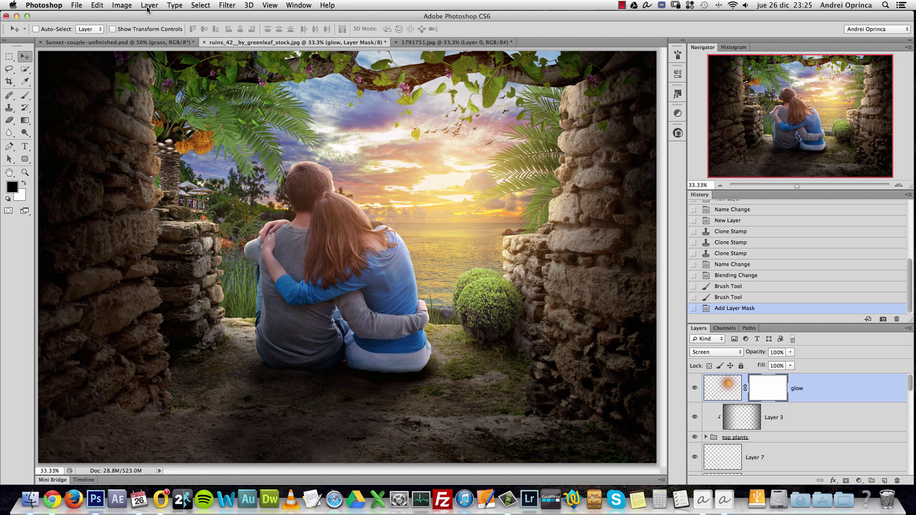
pyautogui.click(125, 6)
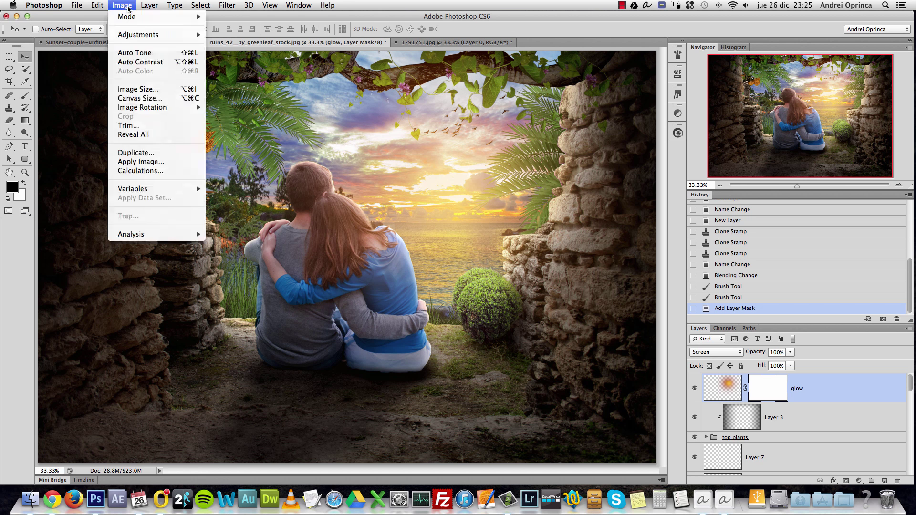
pyautogui.click(162, 163)
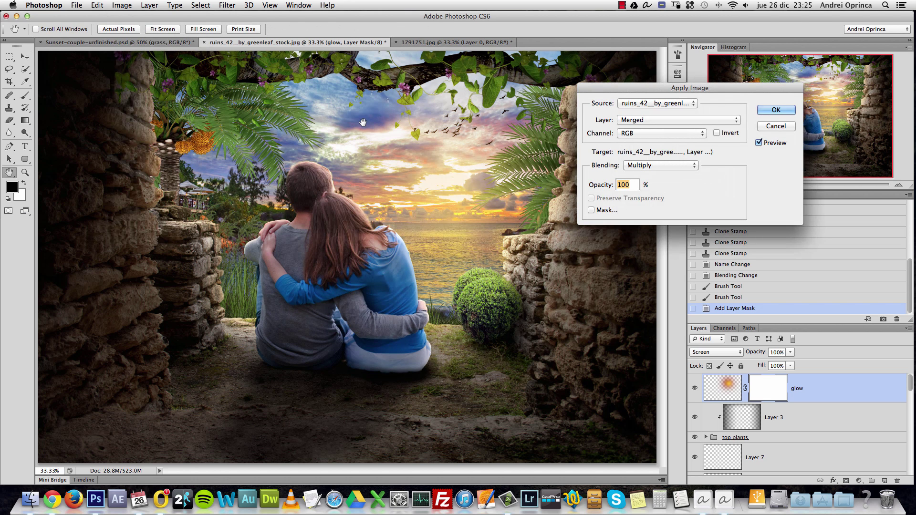
pyautogui.click(637, 122)
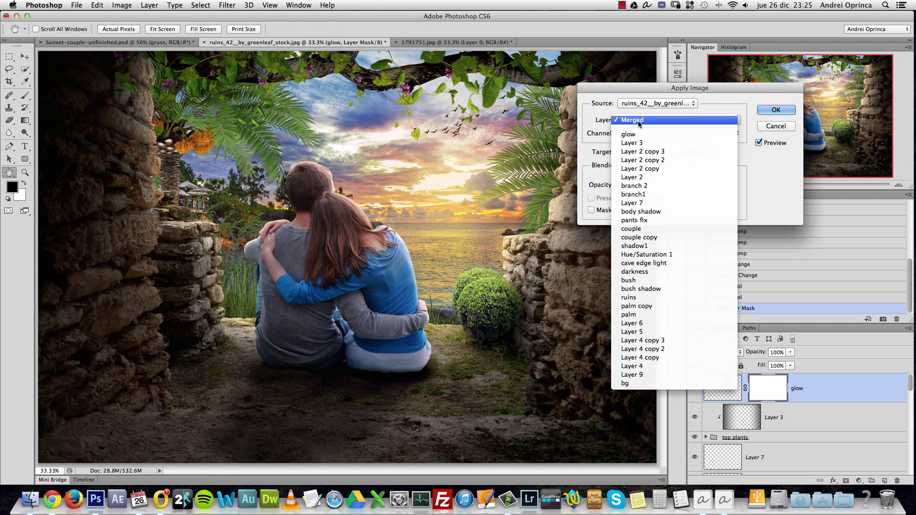
pyautogui.click(635, 122)
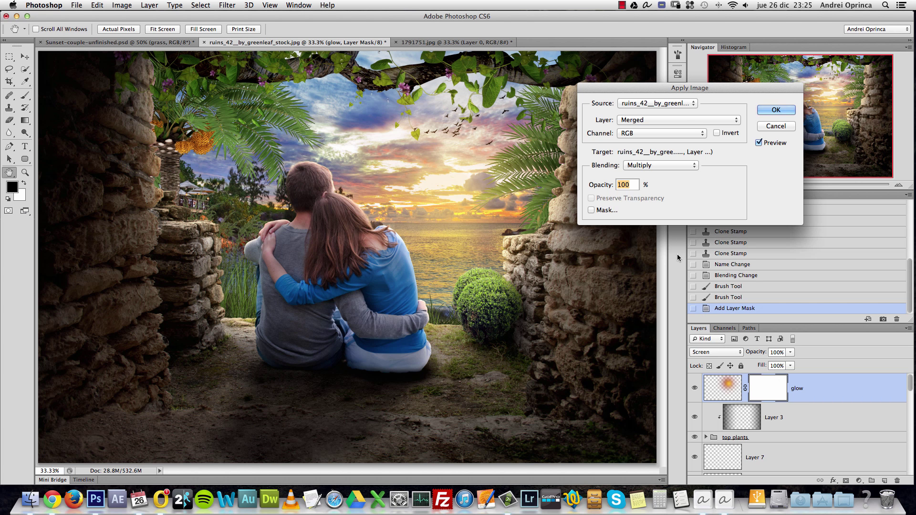
# Step: Turn on the Apply Image mask from the Sunset-couple-unfinished image, using the merged layer's Blue channel, inverted
pyautogui.click(591, 211)
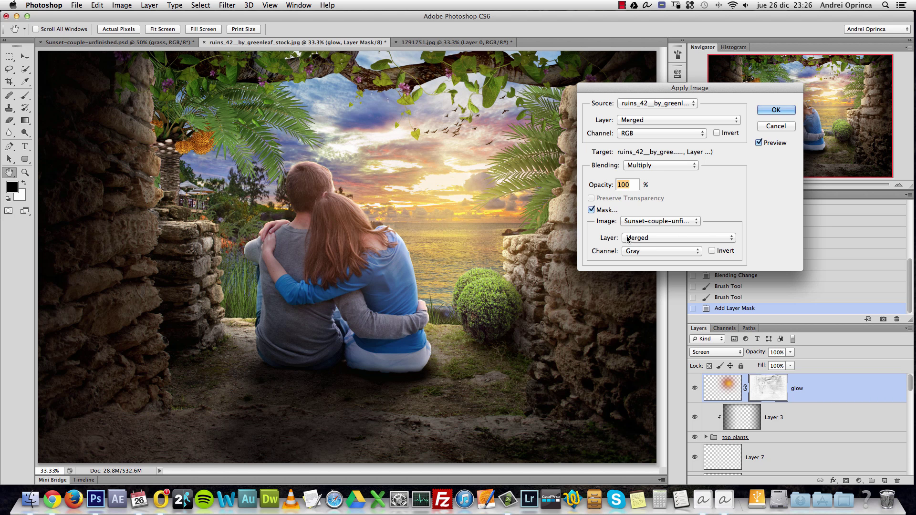
pyautogui.click(650, 239)
pyautogui.click(661, 241)
pyautogui.click(649, 253)
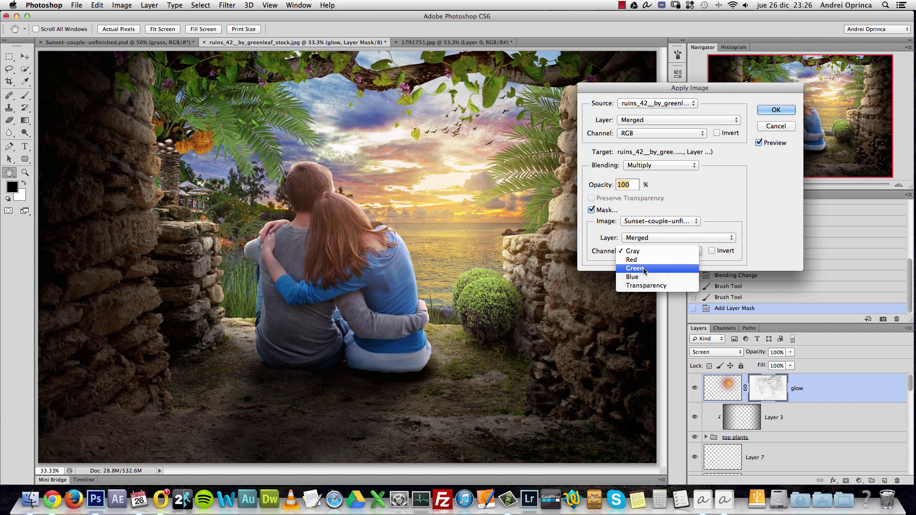
pyautogui.click(644, 269)
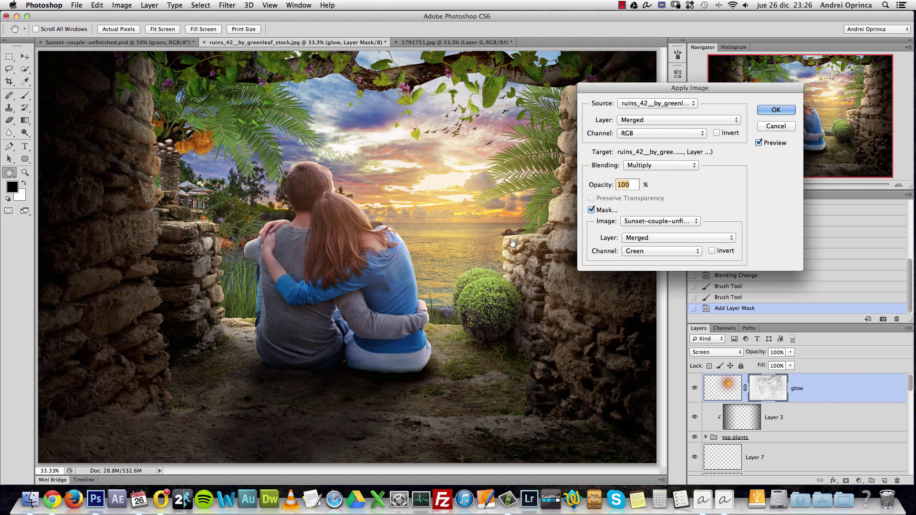
pyautogui.click(664, 245)
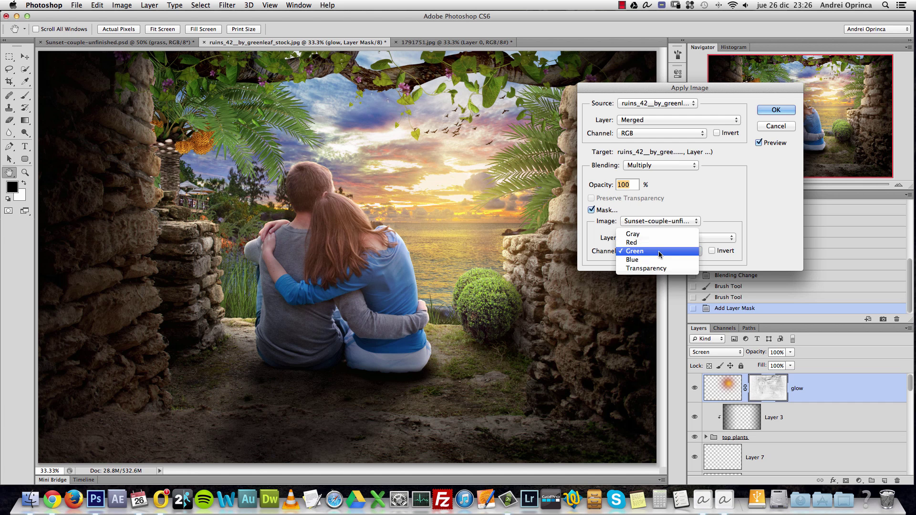
pyautogui.click(642, 262)
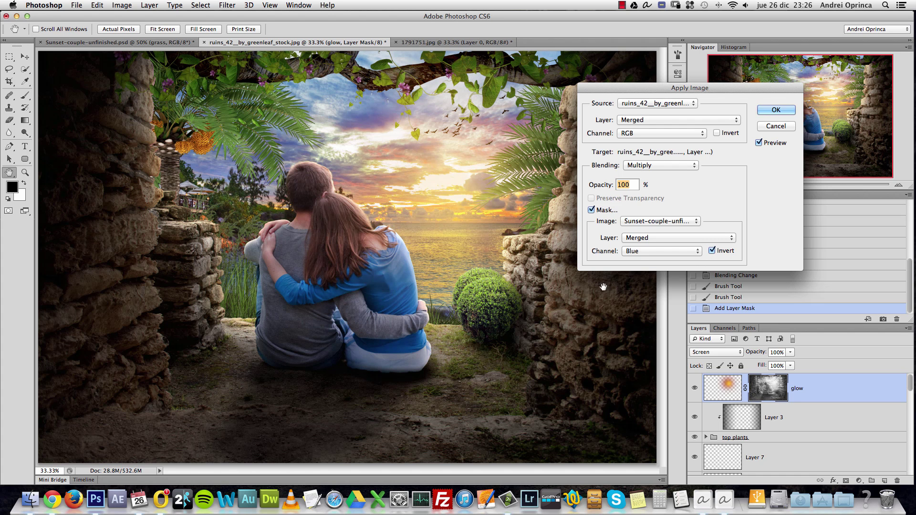
# Step: Compare the image with and without the Apply Image preview, and apply the result to the glow layer's mask
pyautogui.click(759, 143)
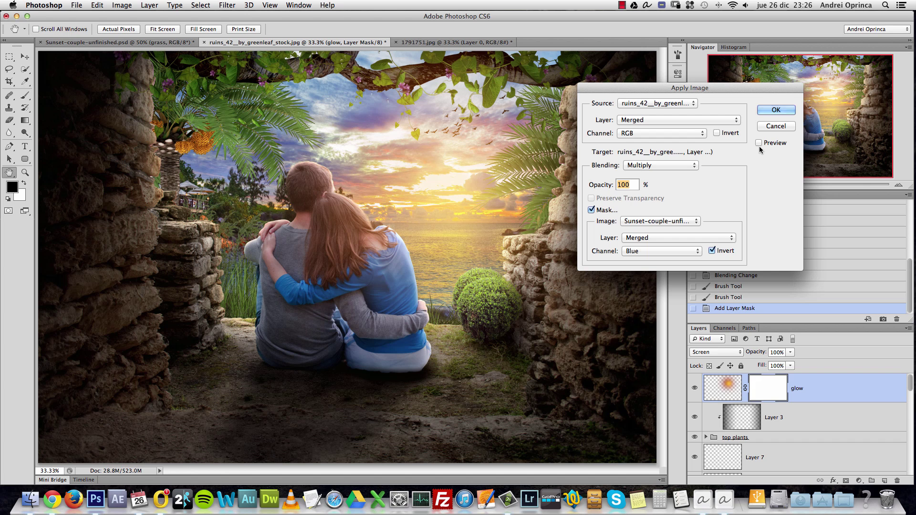
pyautogui.click(759, 143)
pyautogui.click(759, 143)
pyautogui.click(760, 144)
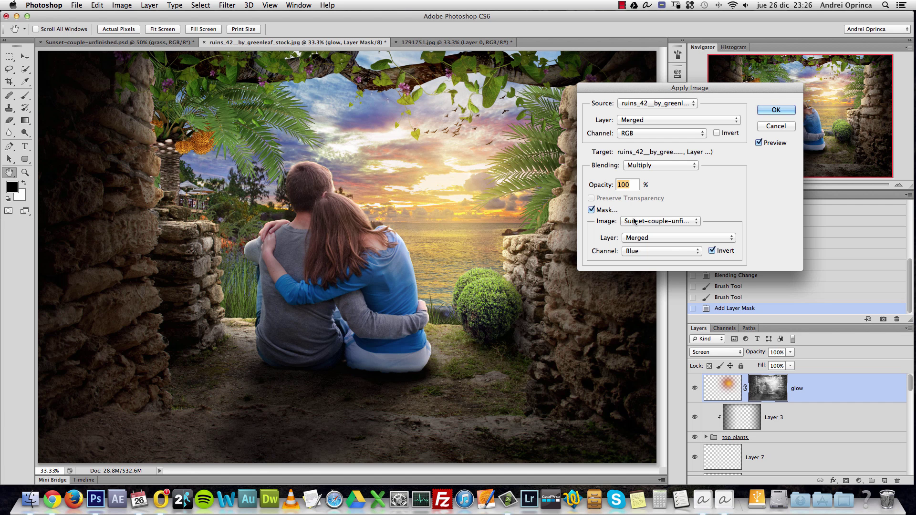
pyautogui.click(760, 143)
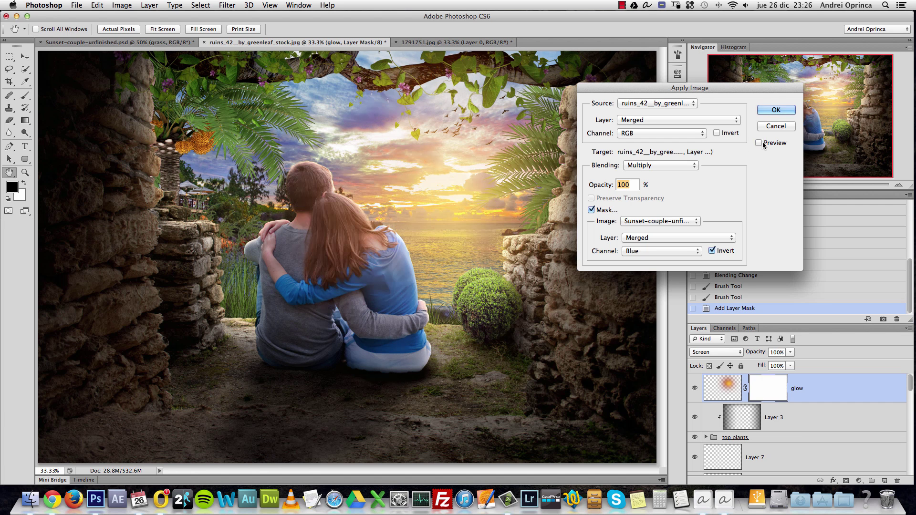
pyautogui.click(759, 142)
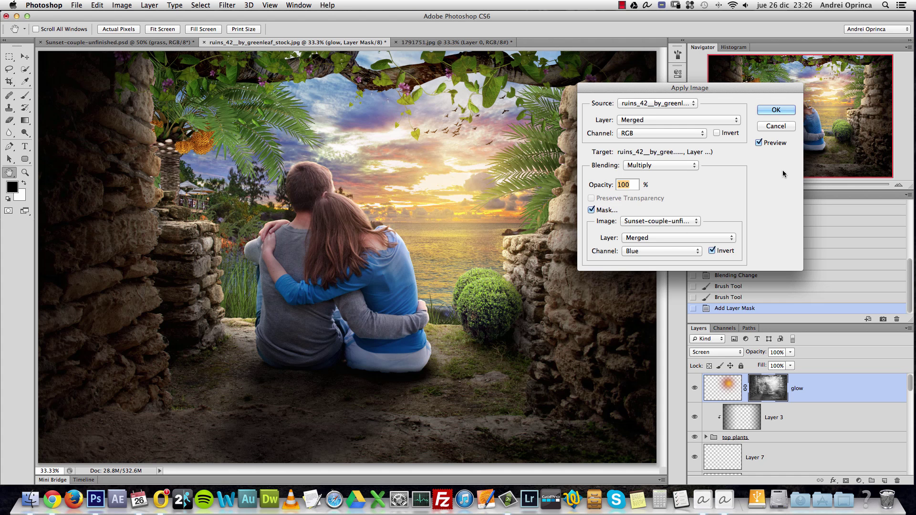
pyautogui.click(776, 111)
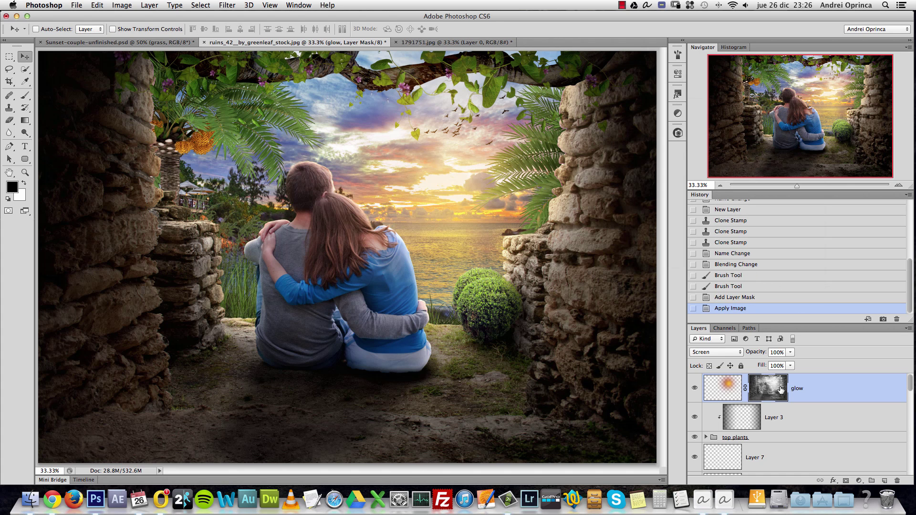
# Step: View the glow layer's mask on its own and compare it before and after Apply Image
pyautogui.keyDown('alt'); pyautogui.click(776, 390); pyautogui.keyUp('alt')
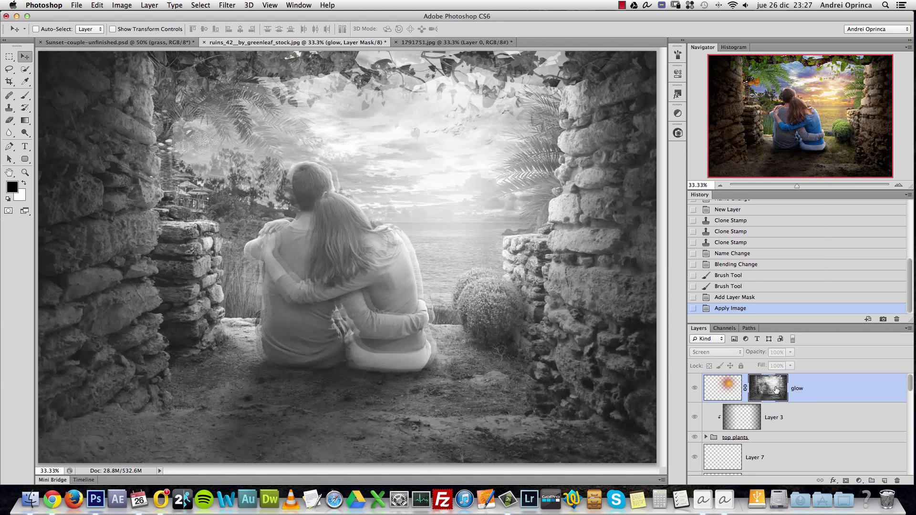
pyautogui.click(744, 298)
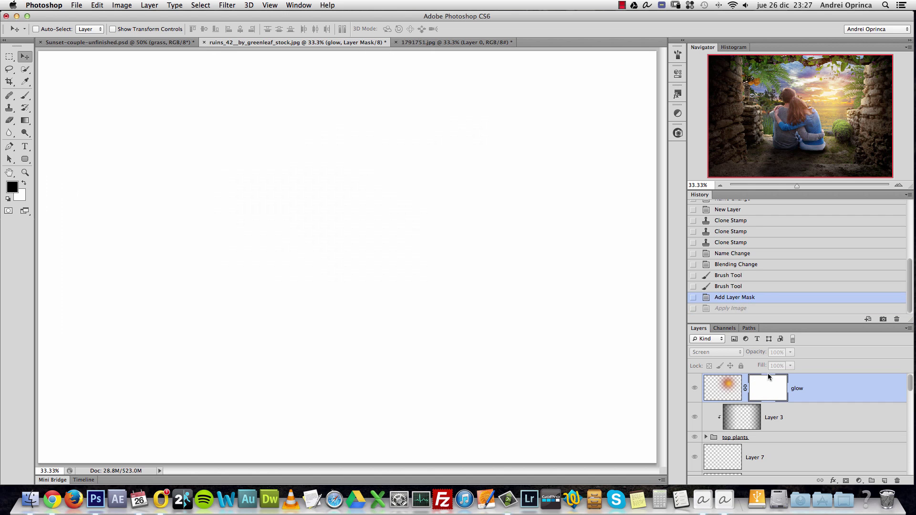
pyautogui.click(735, 309)
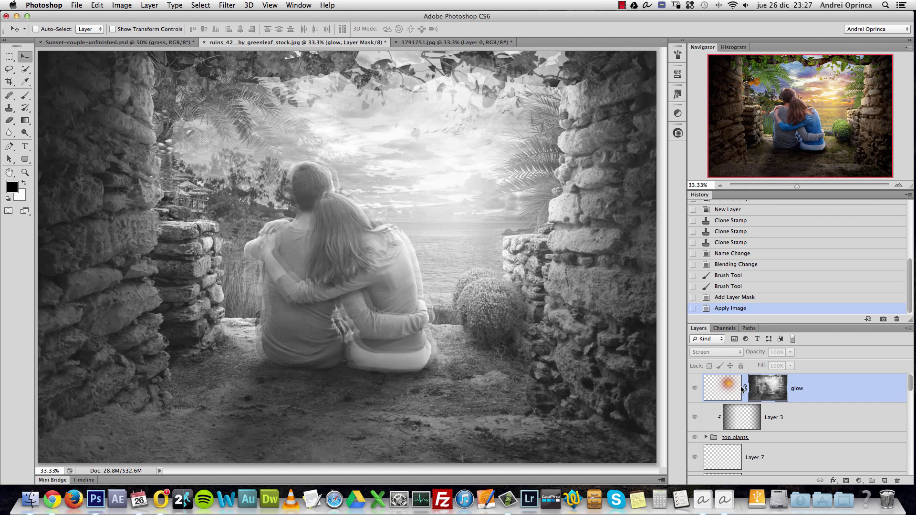
pyautogui.keyDown('alt'); pyautogui.click(776, 393); pyautogui.keyUp('alt')
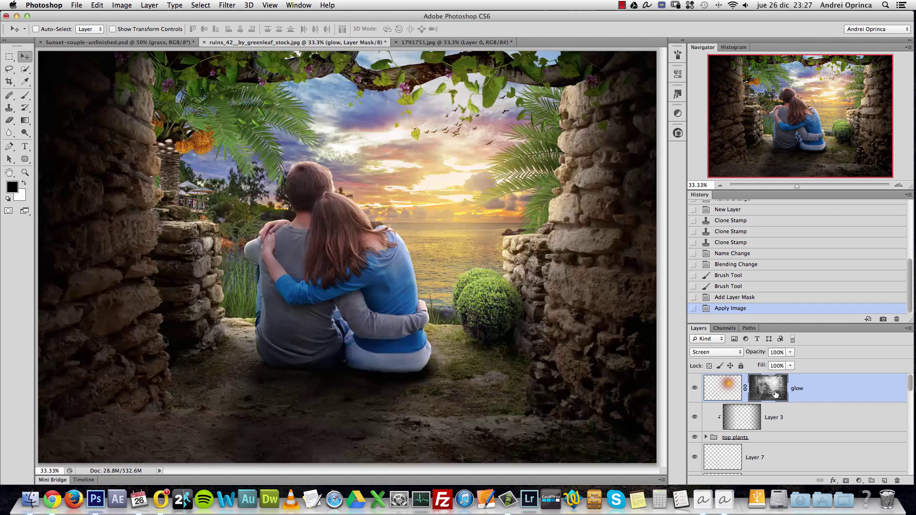
pyautogui.keyDown('alt'); pyautogui.click(776, 394); pyautogui.keyUp('alt')
pyautogui.keyDown('alt'); pyautogui.click(775, 394); pyautogui.keyUp('alt')
# Step: Compare the composite with the masked glow layer hidden and shown
pyautogui.click(698, 389)
pyautogui.click(698, 389)
pyautogui.click(695, 389)
pyautogui.click(696, 389)
# Step: Check the shadows beneath the couple by toggling the shadow1 and couple copy layers, and leave both hidden
pyautogui.moveTo(911, 384); pyautogui.dragTo(911, 416)
pyautogui.click(848, 436)
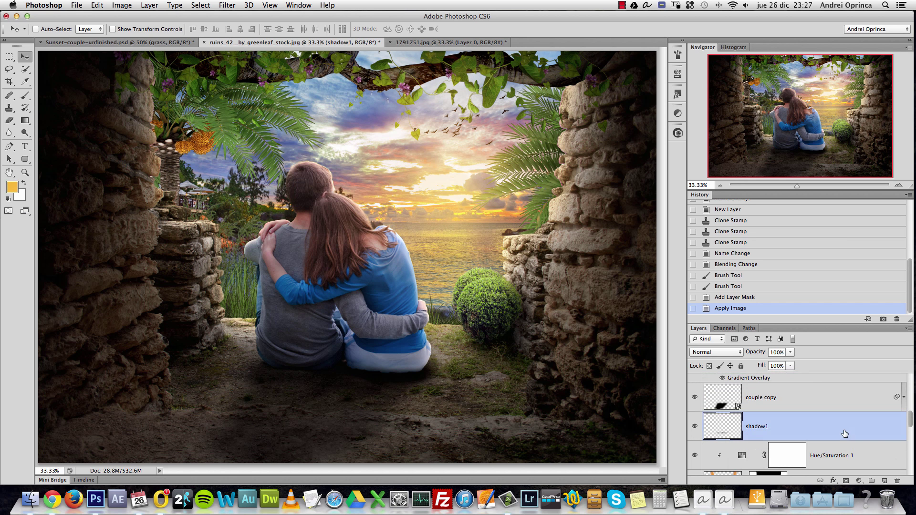
pyautogui.click(692, 431)
pyautogui.click(694, 430)
pyautogui.click(695, 397)
pyautogui.click(695, 398)
pyautogui.click(695, 398)
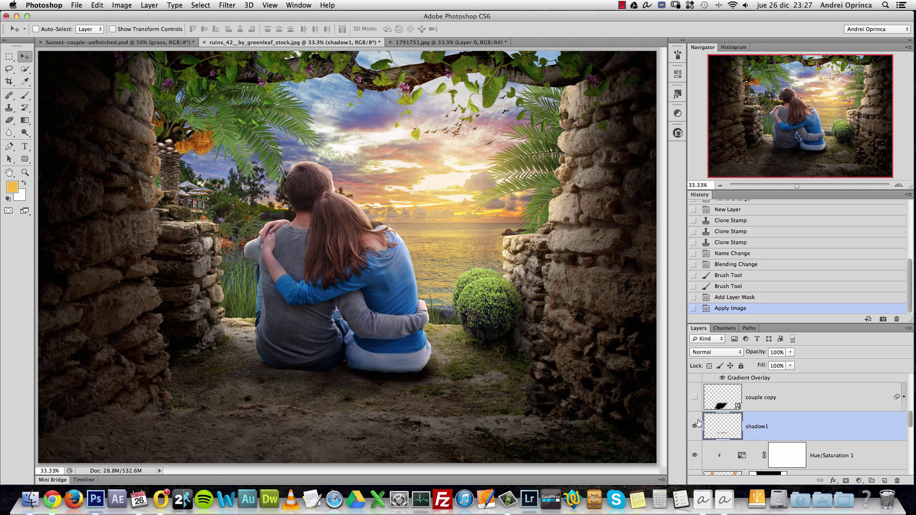
pyautogui.click(695, 427)
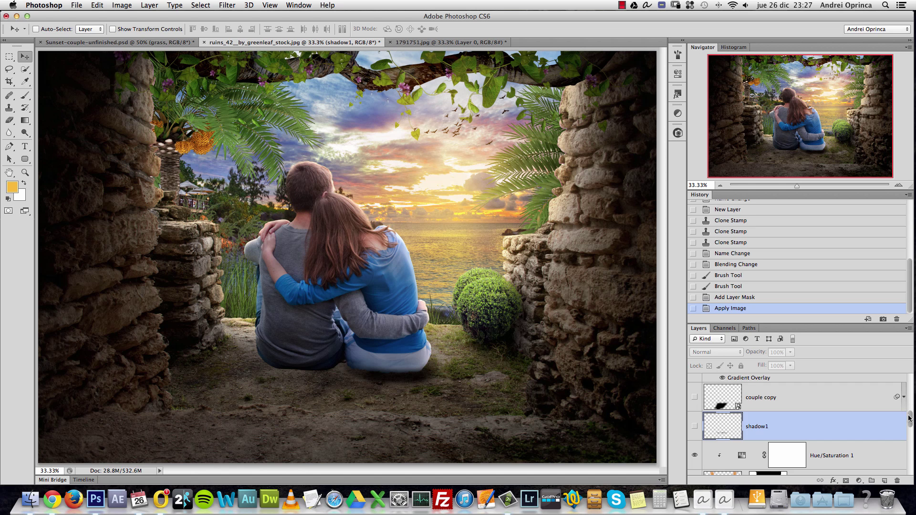
# Step: Check the body shadow layer's effect and clip both it and the pants fix layer to the couple layer
pyautogui.moveTo(910, 419); pyautogui.dragTo(910, 412)
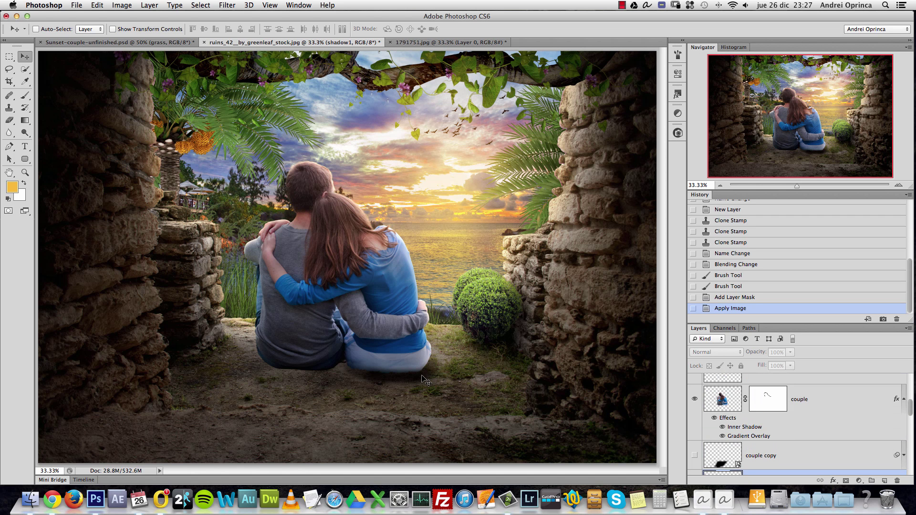
pyautogui.keyDown('super'); pyautogui.click(425, 381); pyautogui.keyUp('super')
pyautogui.click(695, 390)
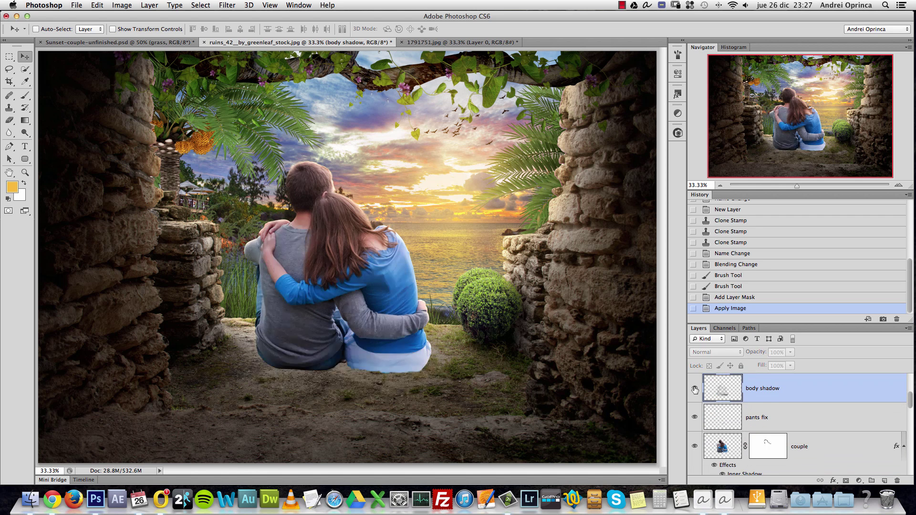
pyautogui.click(695, 390)
pyautogui.keyDown('alt'); pyautogui.click(796, 402); pyautogui.keyUp('alt')
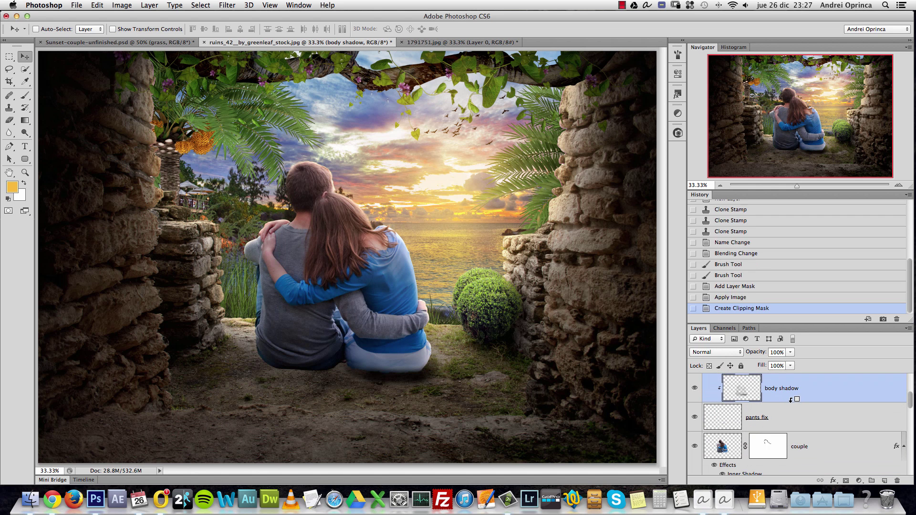
pyautogui.click(799, 426)
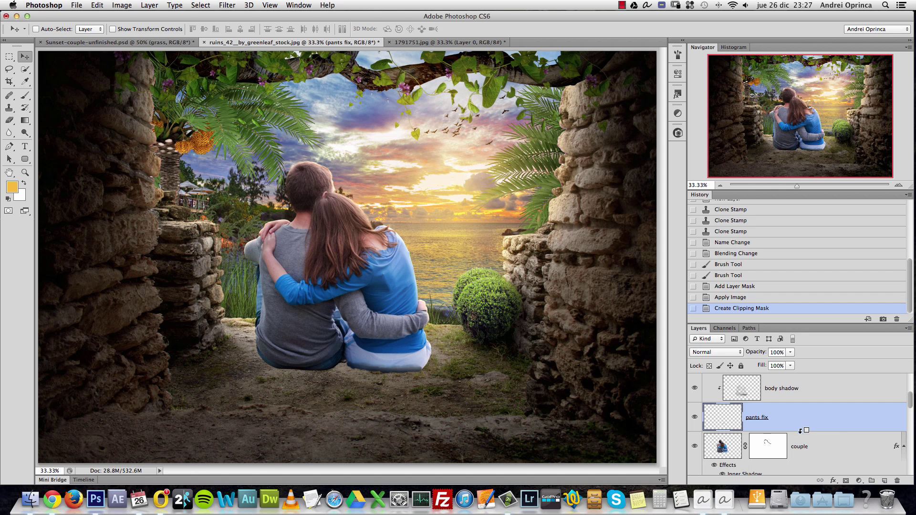
pyautogui.keyDown('alt'); pyautogui.click(802, 432); pyautogui.keyUp('alt')
# Step: Show the couple copy shadow layer again and toggle the shadow1 layer's visibility
pyautogui.scroll(-5, 902, 404)
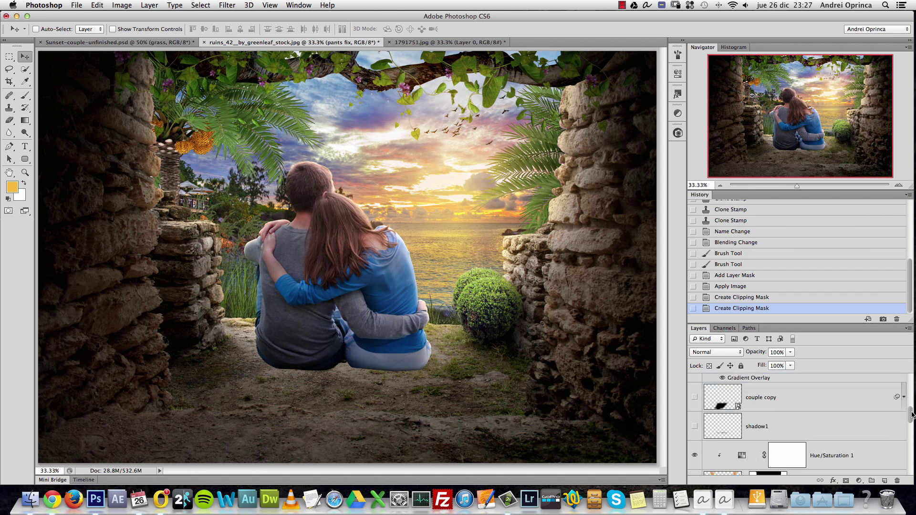
pyautogui.click(695, 426)
pyautogui.click(695, 427)
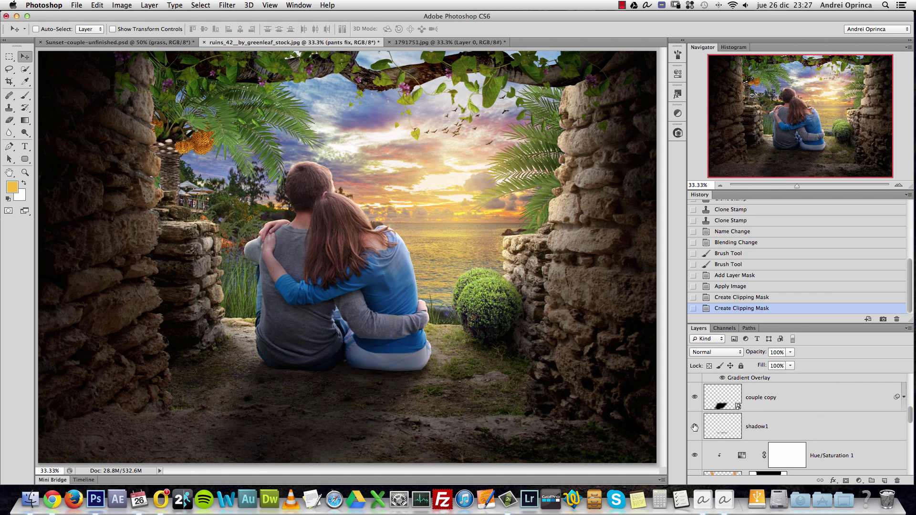
# Step: Delete the glow layer's mask without applying it to the layer
pyautogui.scroll(5, 905, 417)
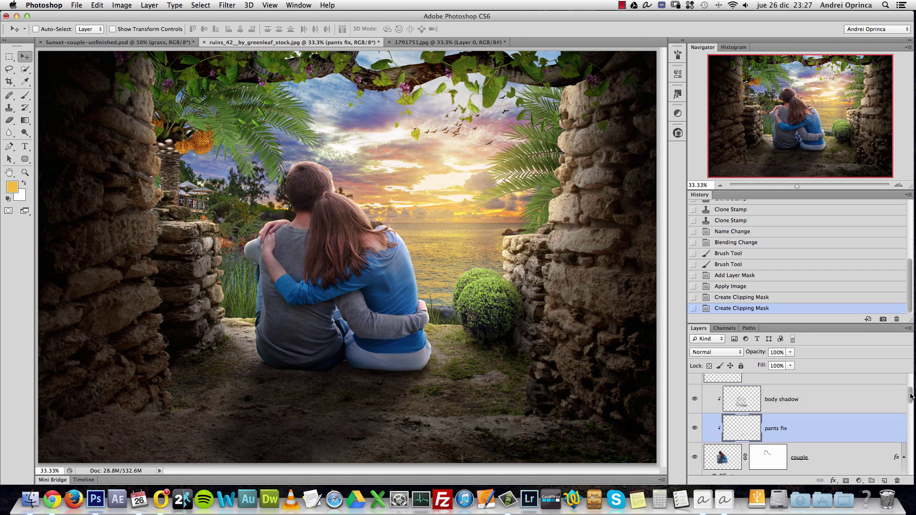
pyautogui.moveTo(912, 397); pyautogui.dragTo(910, 380)
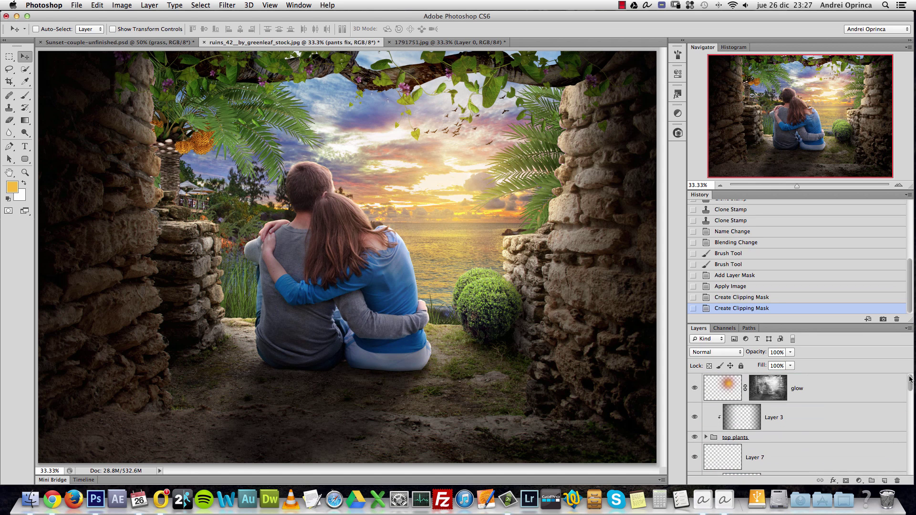
pyautogui.moveTo(776, 398); pyautogui.dragTo(897, 480)
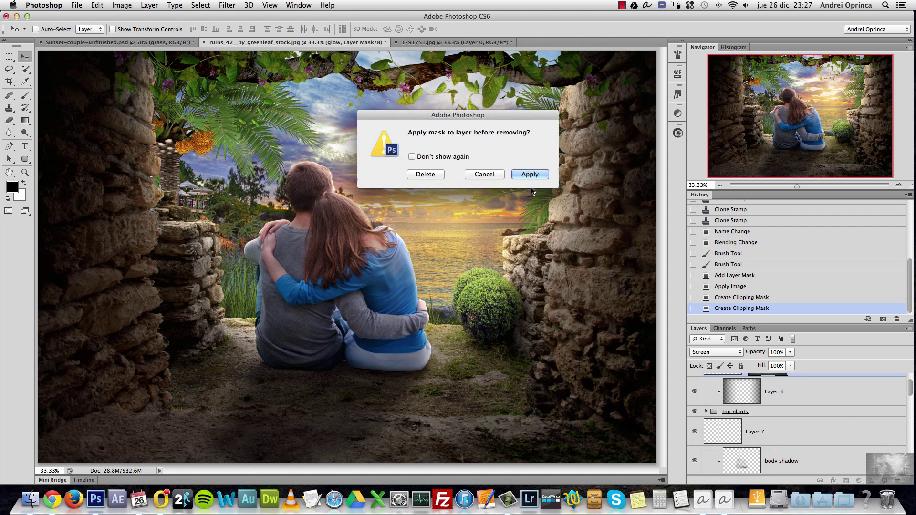
pyautogui.click(441, 175)
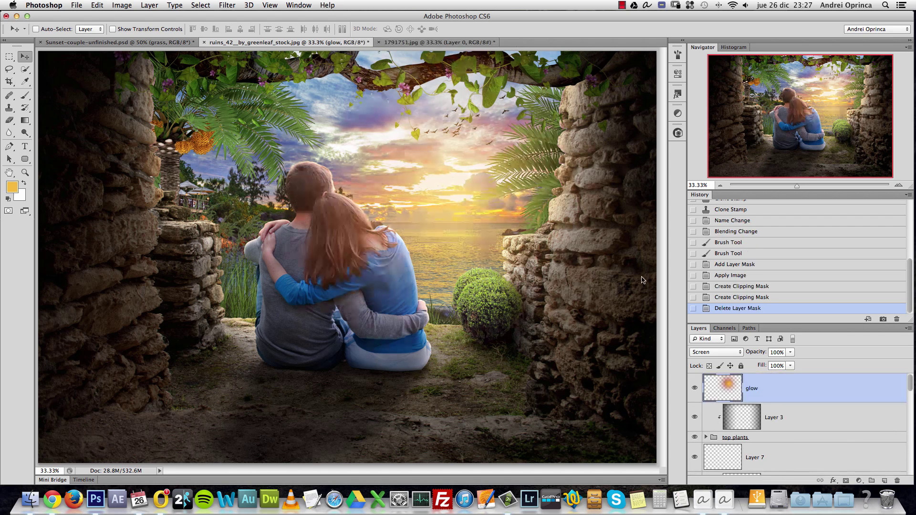
# Step: Add a new mask to the glow layer and fill it using Apply Image with merged RGB, Multiply, masked by the inverted Blue channel
pyautogui.click(846, 481)
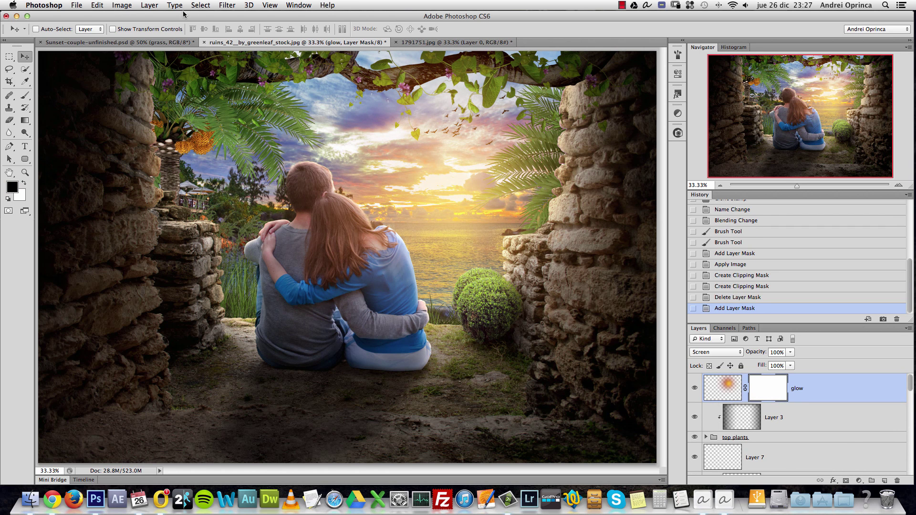
pyautogui.click(123, 5)
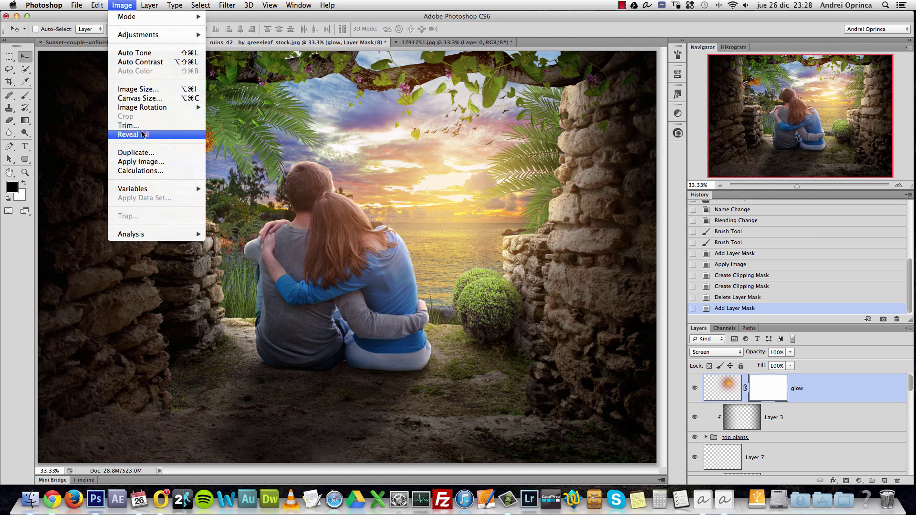
pyautogui.click(142, 162)
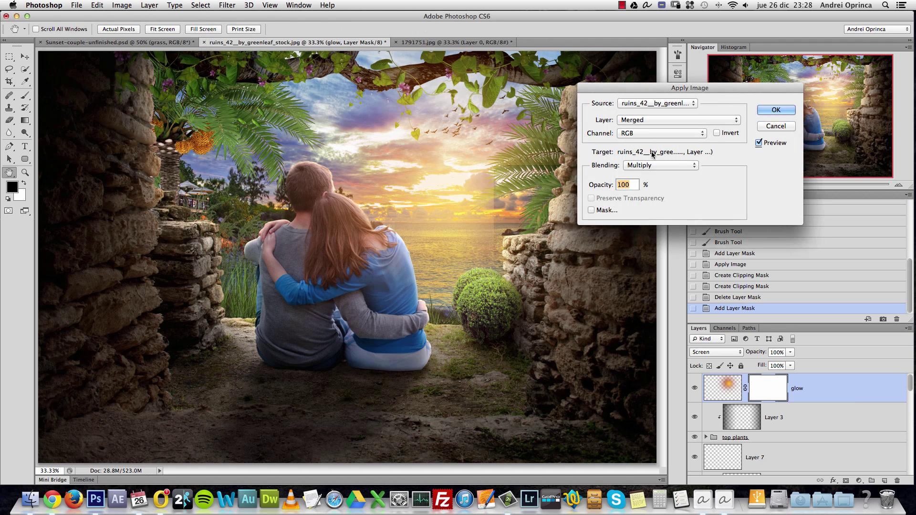
pyautogui.click(599, 211)
pyautogui.click(655, 251)
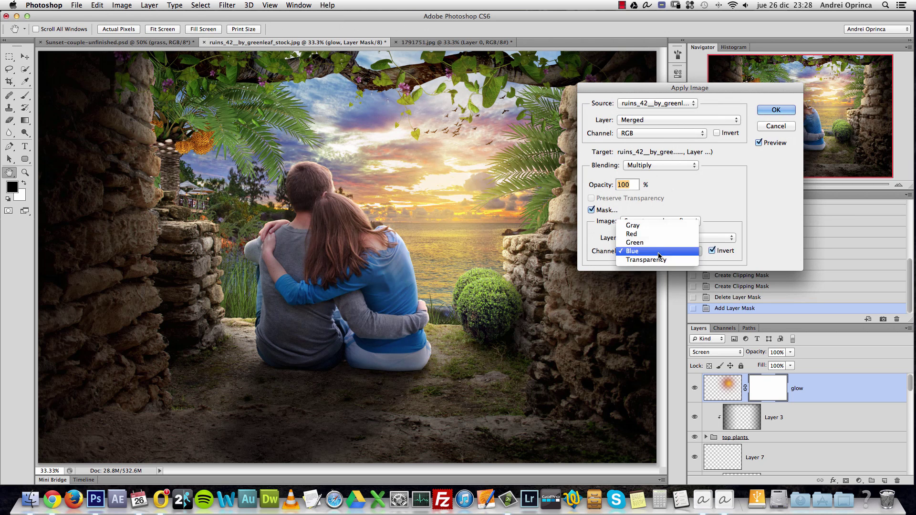
pyautogui.click(669, 251)
pyautogui.click(777, 110)
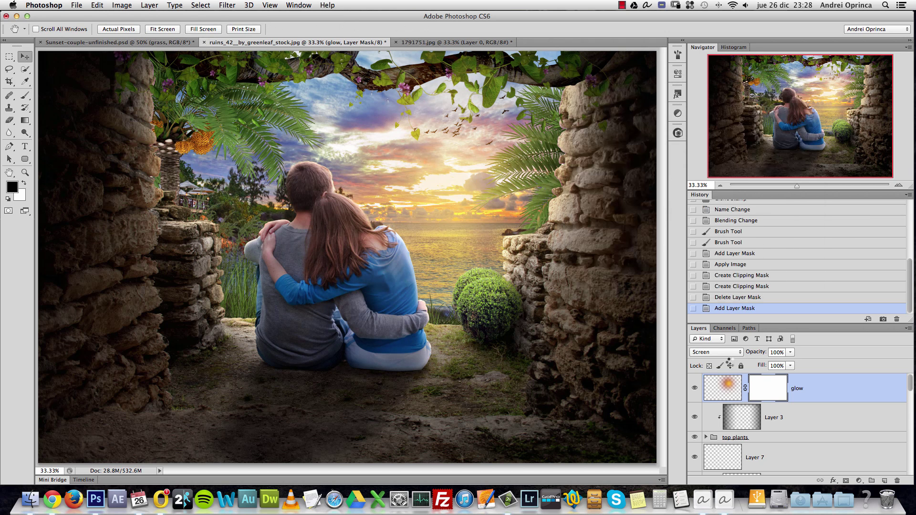
pyautogui.keyDown('alt'); pyautogui.click(772, 397); pyautogui.keyUp('alt')
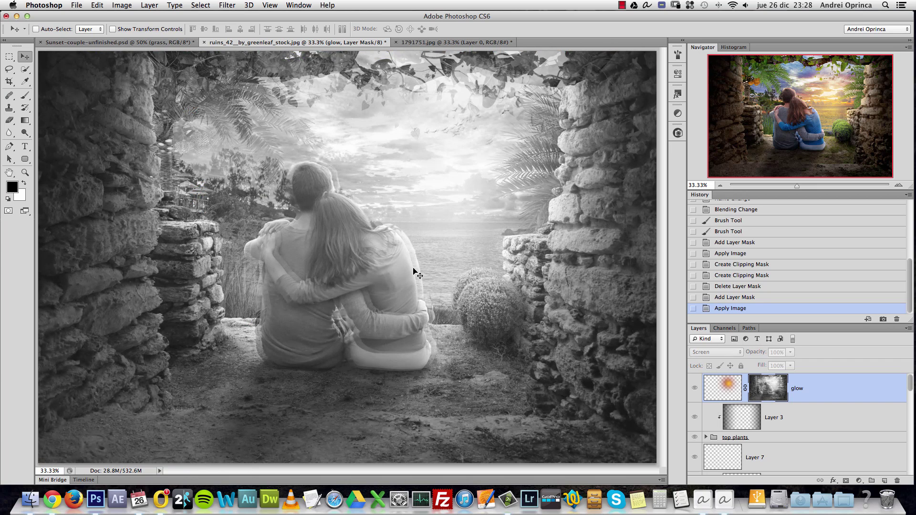
pyautogui.keyDown('alt'); pyautogui.click(766, 393); pyautogui.keyUp('alt')
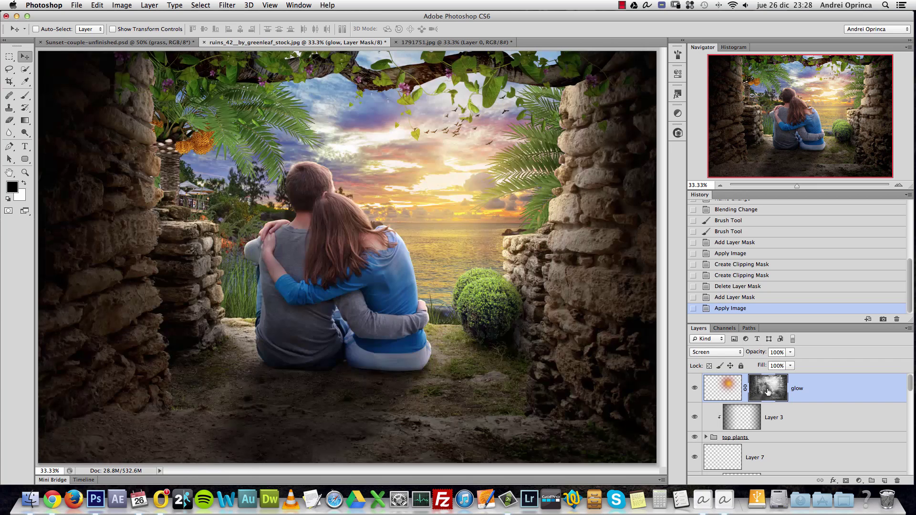
# Step: Recolor the glow layer itself with Hue/Saturation, raising saturation to +69 and slightly adjusting hue and lightness
pyautogui.click(725, 387)
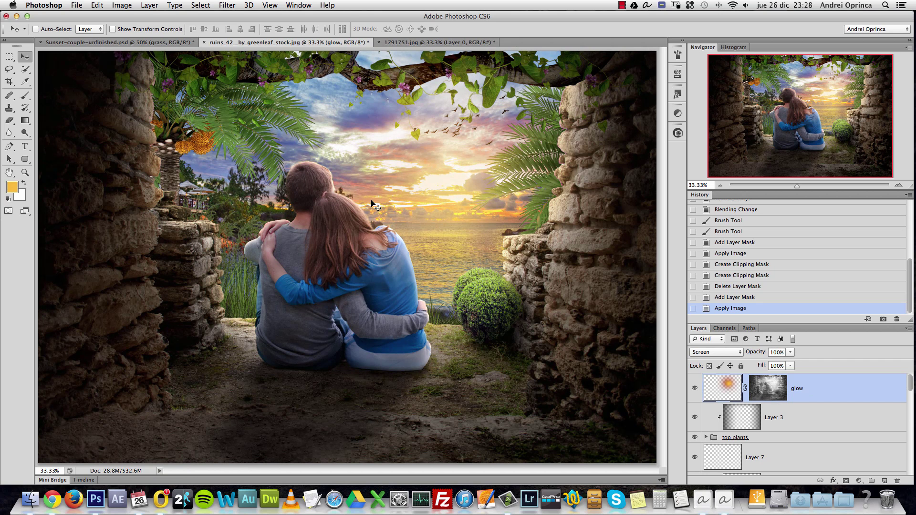
pyautogui.press('super+u')
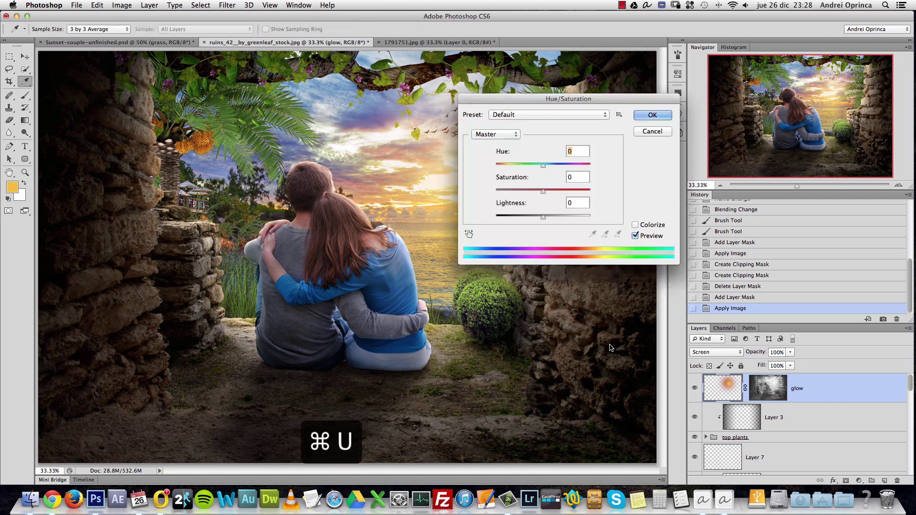
pyautogui.moveTo(626, 98); pyautogui.dragTo(760, 93)
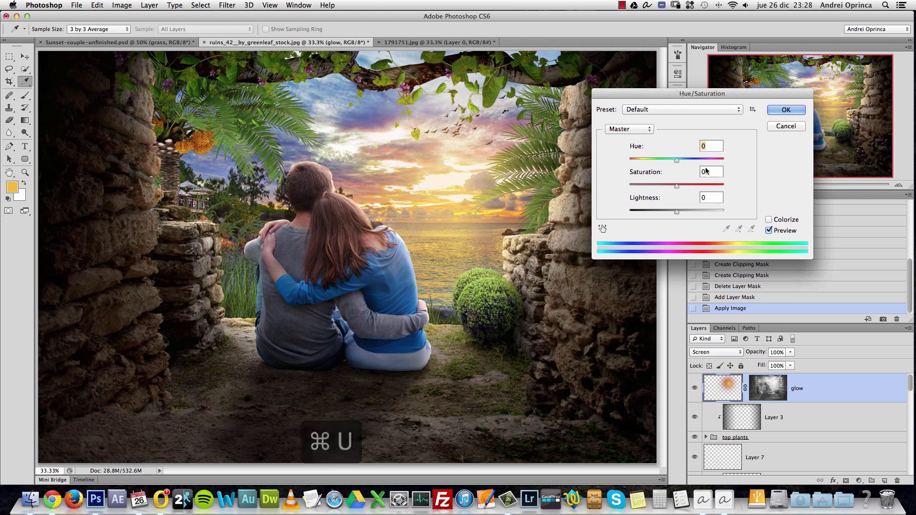
pyautogui.moveTo(677, 185); pyautogui.dragTo(710, 186)
pyautogui.moveTo(677, 160); pyautogui.dragTo(670, 160)
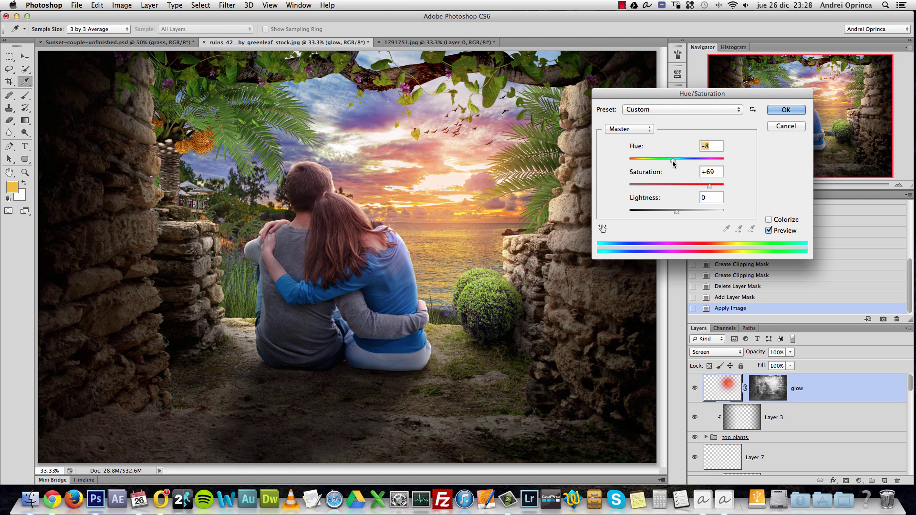
pyautogui.moveTo(670, 160); pyautogui.dragTo(674, 161)
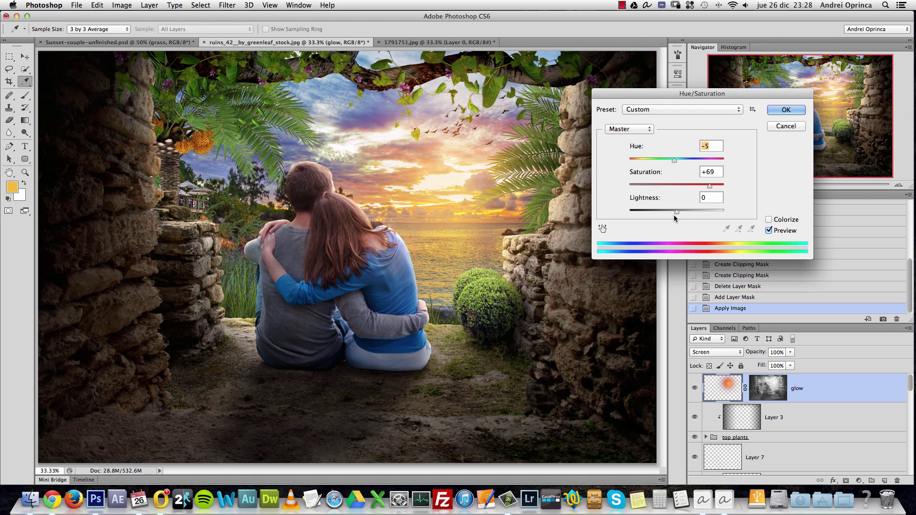
pyautogui.moveTo(677, 211)
pyautogui.mouseDown()
pyautogui.moveTo(717, 187)
pyautogui.moveTo(682, 211)
pyautogui.mouseUp()
pyautogui.moveTo(676, 163); pyautogui.dragTo(676, 164)
pyautogui.click(770, 231)
pyautogui.click(769, 231)
pyautogui.click(786, 110)
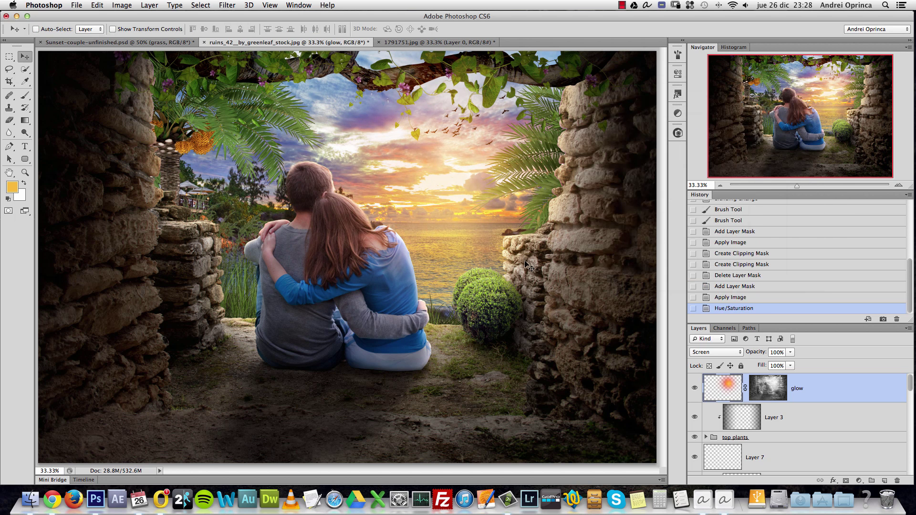
# Step: Add a Curves adjustment layer above glow and, in the Blue channel, raise the black point slightly and lower the white point
pyautogui.keyDown('alt'); pyautogui.click(558, 259); pyautogui.keyUp('alt')
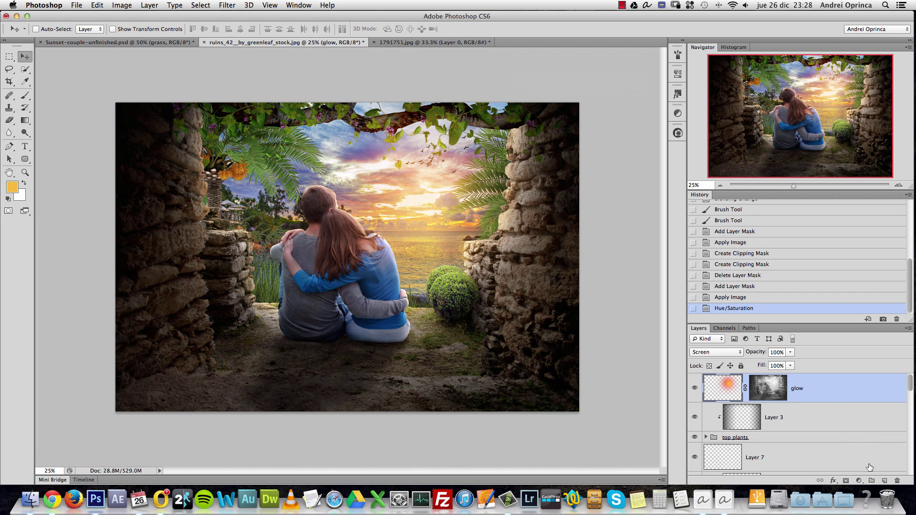
pyautogui.click(860, 482)
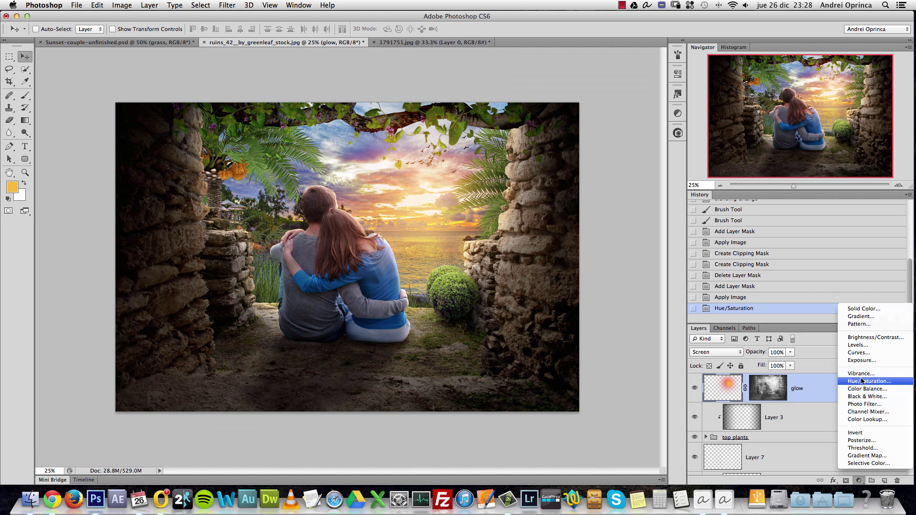
pyautogui.click(870, 354)
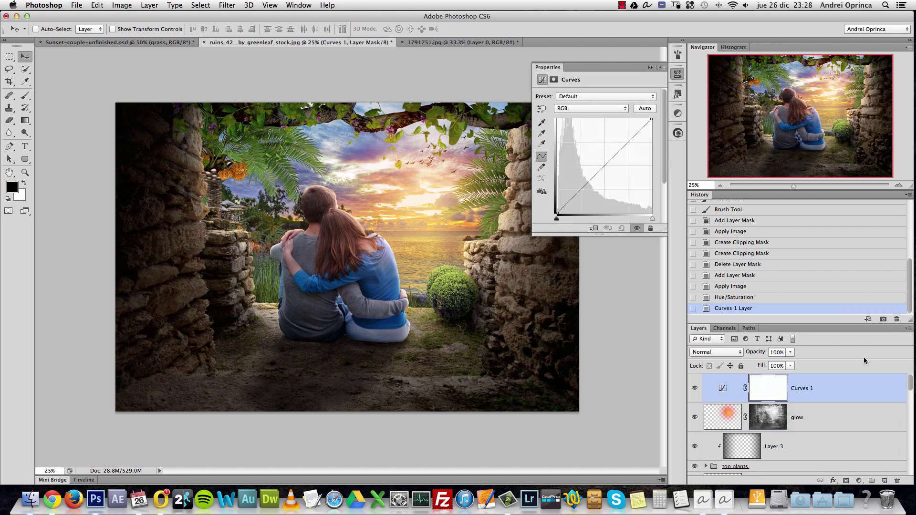
pyautogui.click(609, 109)
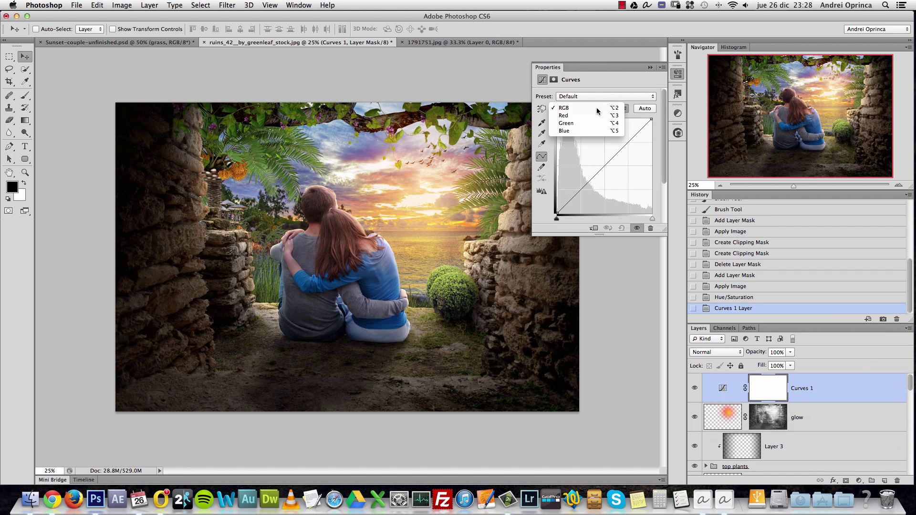
pyautogui.click(593, 108)
pyautogui.click(593, 107)
pyautogui.click(585, 132)
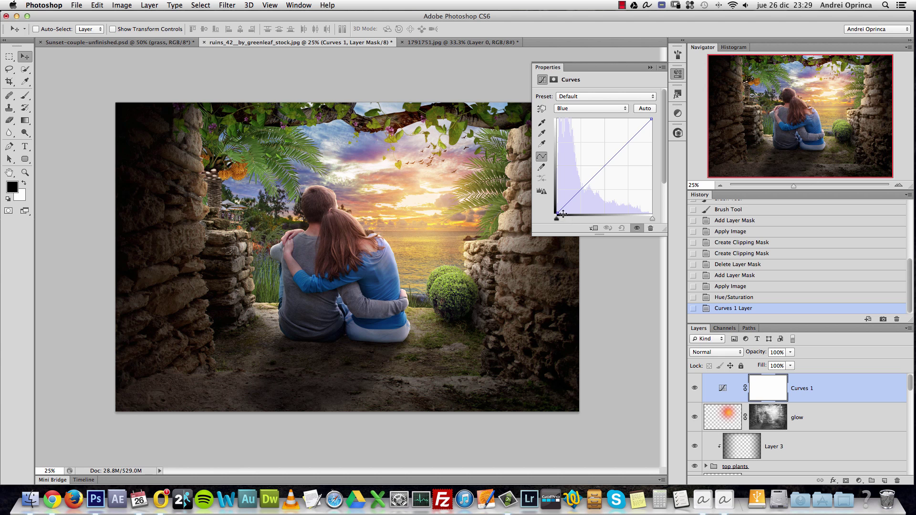
pyautogui.moveTo(557, 211); pyautogui.dragTo(552, 212)
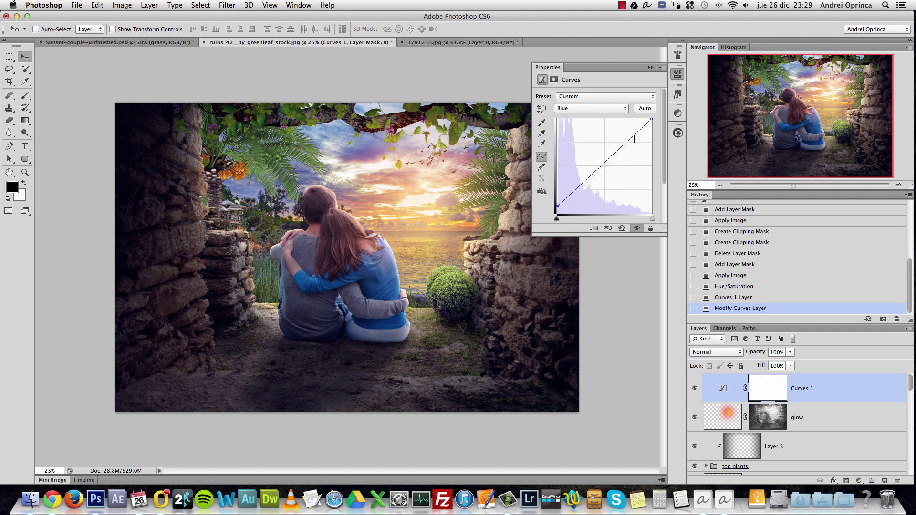
pyautogui.moveTo(652, 120)
pyautogui.mouseDown()
pyautogui.moveTo(652, 135)
pyautogui.moveTo(656, 116)
pyautogui.moveTo(658, 131)
pyautogui.mouseUp()
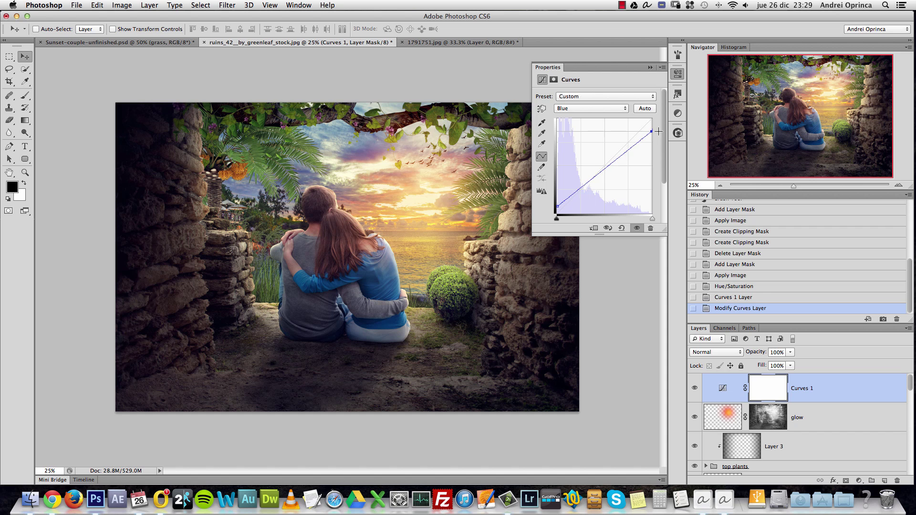
pyautogui.click(492, 227)
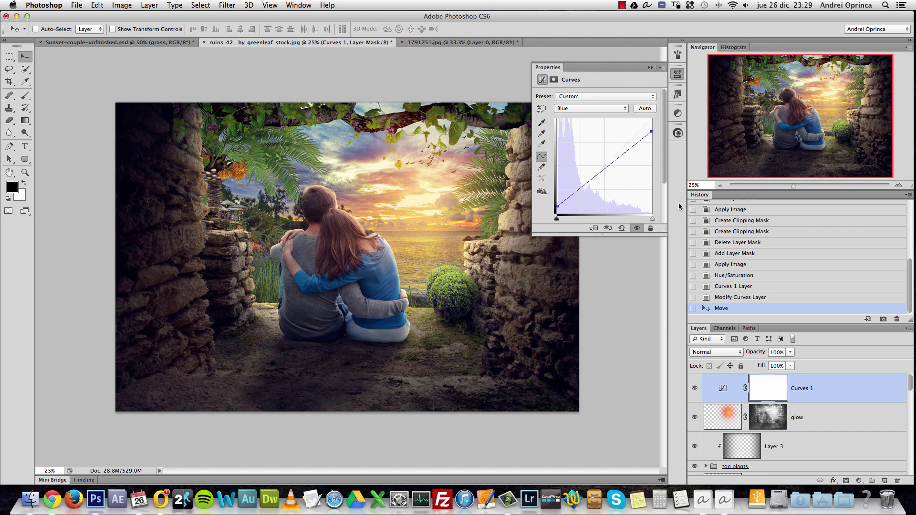
# Step: Add a lower-midtone control point to the Green channel of the Curves layer, keeping the curve nearly straight
pyautogui.click(607, 107)
pyautogui.click(600, 102)
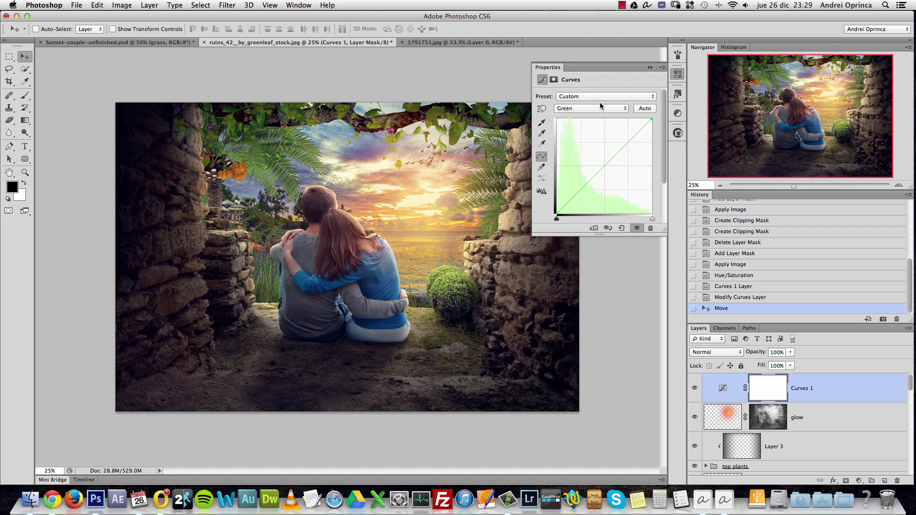
pyautogui.moveTo(558, 210); pyautogui.dragTo(556, 212)
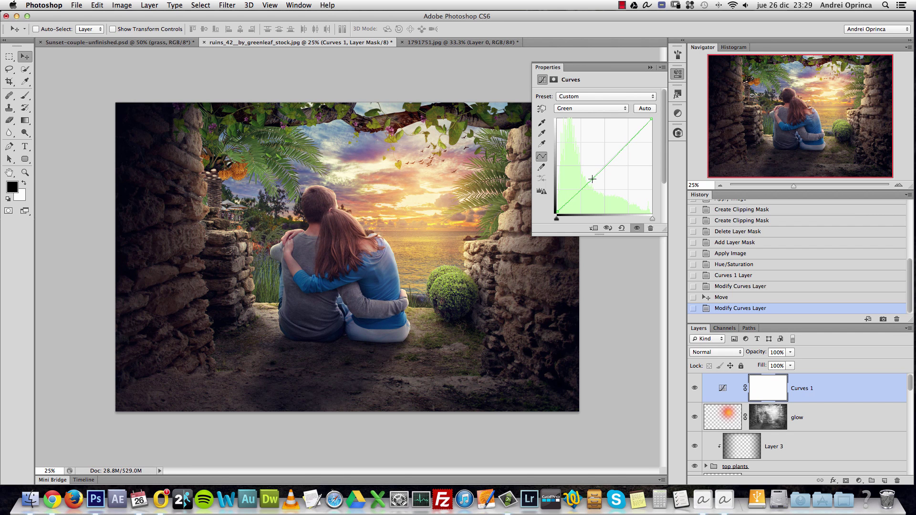
# Step: Adjust the Red channel of the Curves layer with a lower-midtone point and a white point moved slightly inward
pyautogui.click(592, 109)
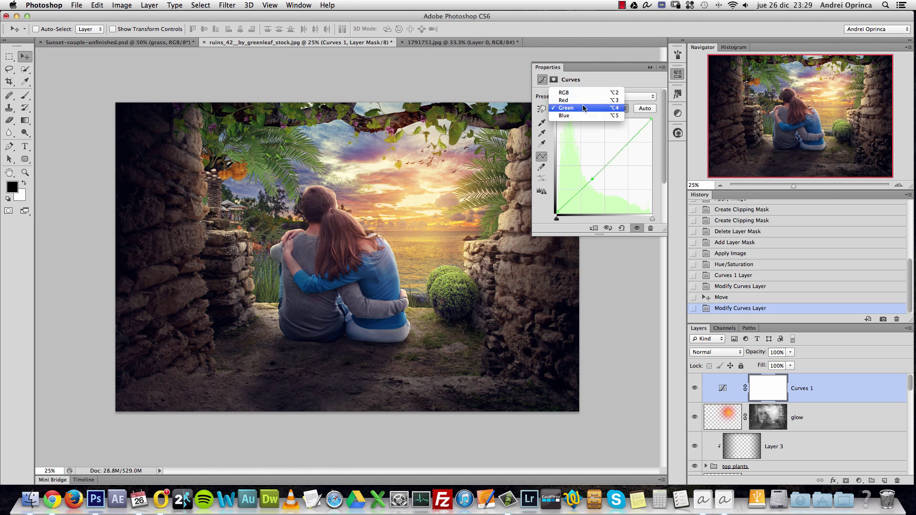
pyautogui.click(580, 101)
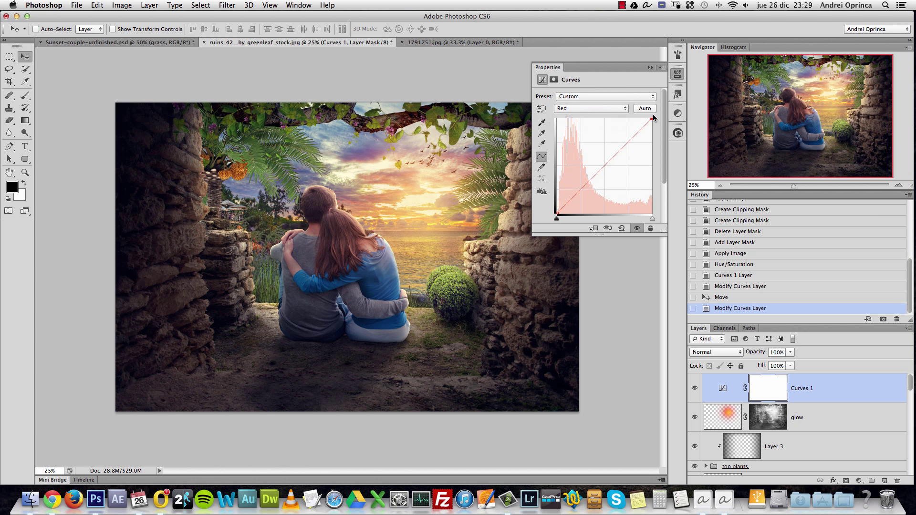
pyautogui.moveTo(650, 118); pyautogui.dragTo(650, 119)
pyautogui.moveTo(589, 179); pyautogui.dragTo(590, 186)
pyautogui.moveTo(652, 122); pyautogui.dragTo(648, 119)
# Step: Compare the image with and without the Curves adjustment by toggling its visibility
pyautogui.click(638, 231)
pyautogui.click(638, 230)
pyautogui.click(638, 230)
pyautogui.click(639, 230)
pyautogui.click(639, 230)
pyautogui.click(638, 230)
# Step: Raise the black point of the Curves layer's Blue channel a little more and collapse the curve settings
pyautogui.click(592, 109)
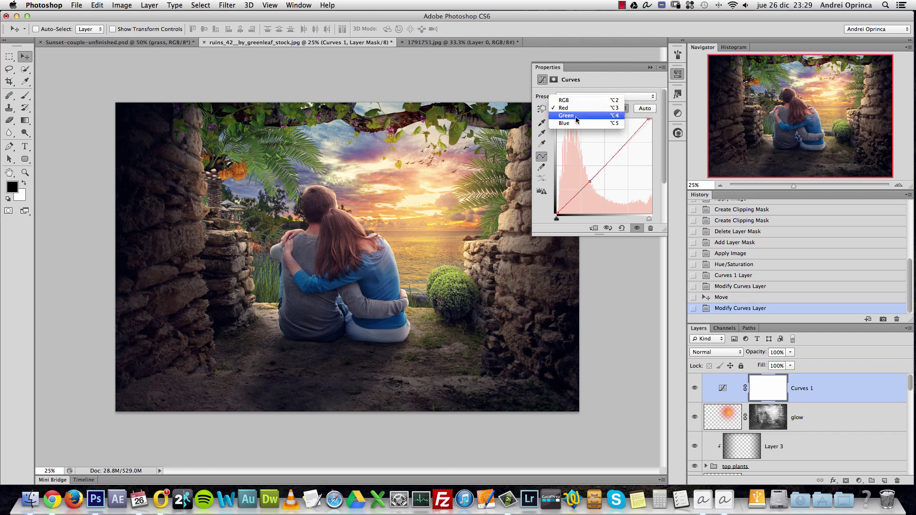
pyautogui.click(572, 124)
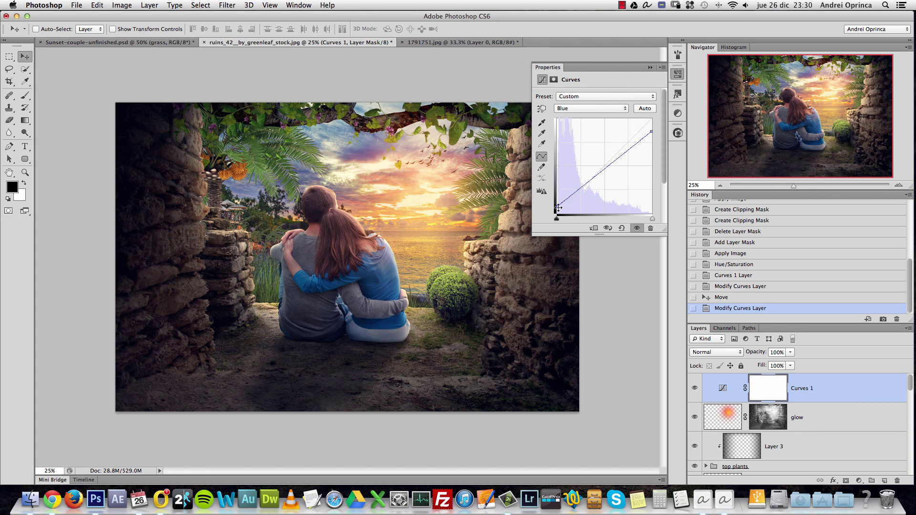
pyautogui.moveTo(559, 207); pyautogui.dragTo(555, 204)
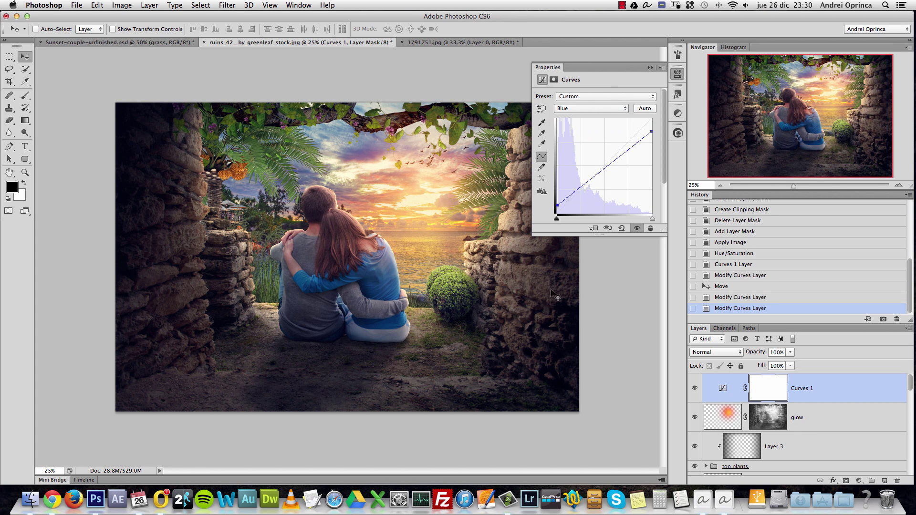
pyautogui.click(650, 68)
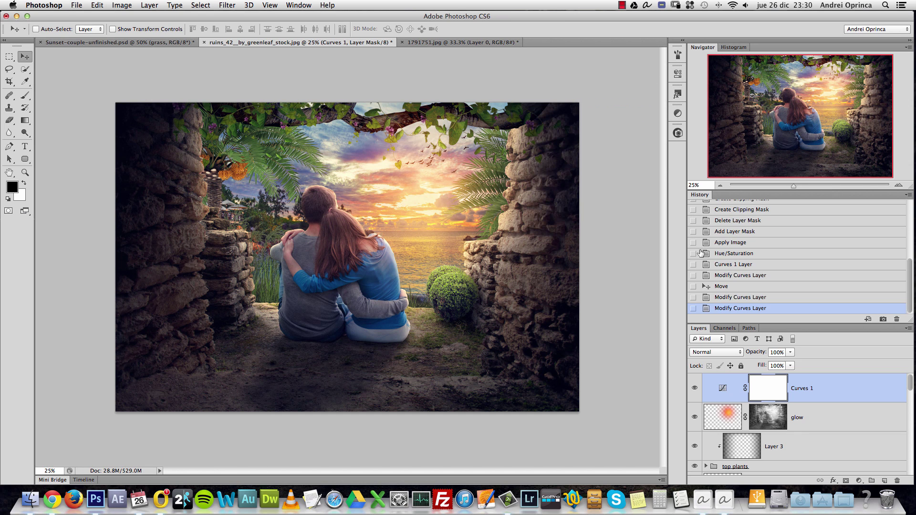
# Step: Add a Gradient Map adjustment layer above Curves 1 and set its dark colour stop to deep blue #2b495c
pyautogui.click(859, 481)
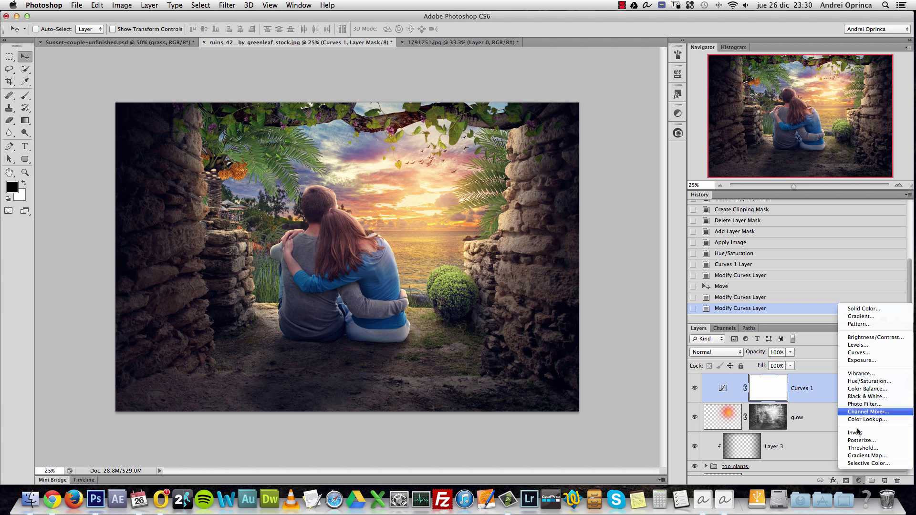
pyautogui.click(876, 456)
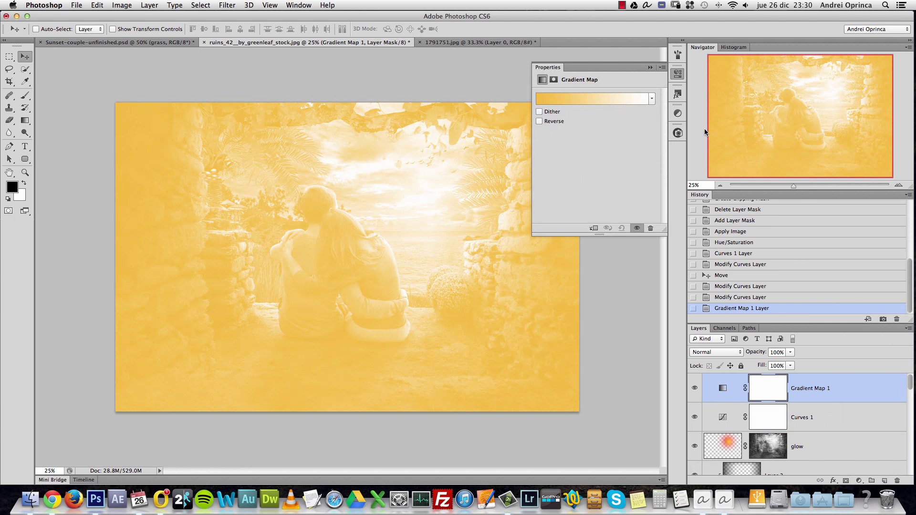
pyautogui.click(594, 99)
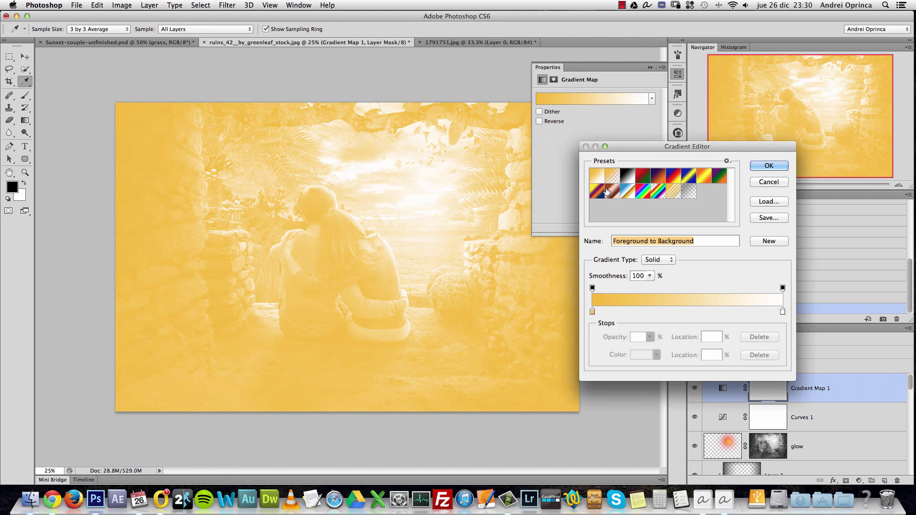
pyautogui.doubleClick(592, 311)
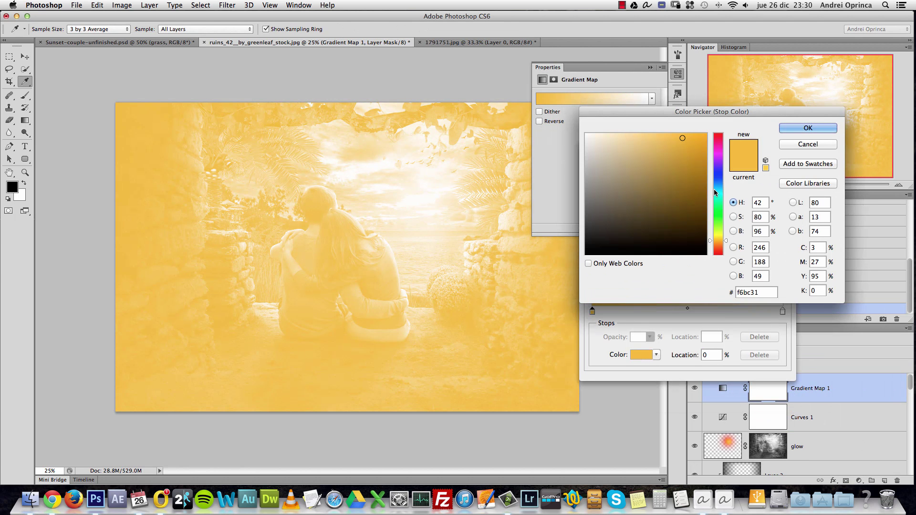
pyautogui.moveTo(715, 193); pyautogui.dragTo(716, 184)
pyautogui.moveTo(669, 207); pyautogui.dragTo(651, 211)
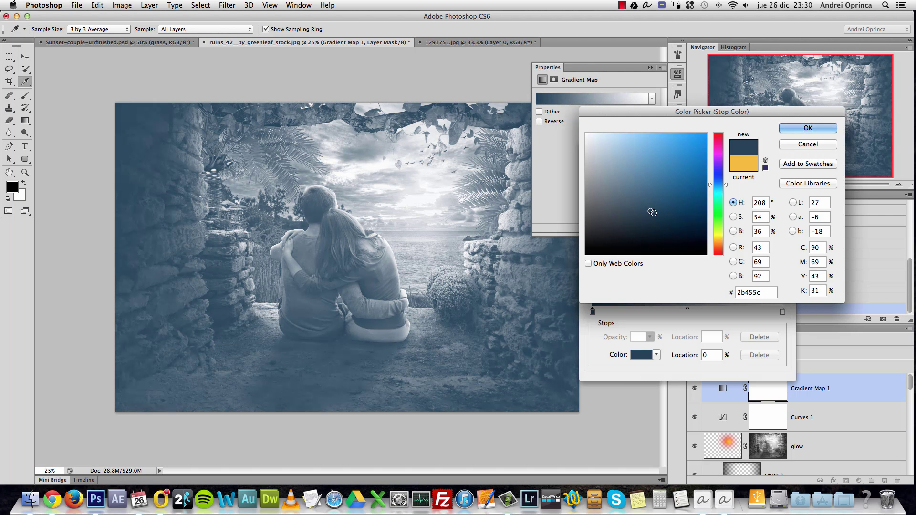
pyautogui.click(721, 187)
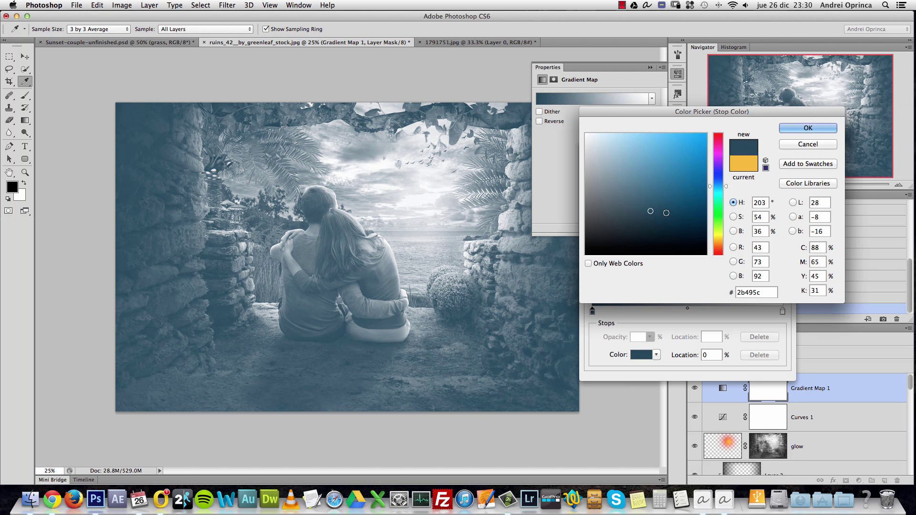
pyautogui.click(799, 128)
# Step: Set the light colour stop of the new gradient map to warm yellow-orange #f2c474 and accept the gradient
pyautogui.click(782, 311)
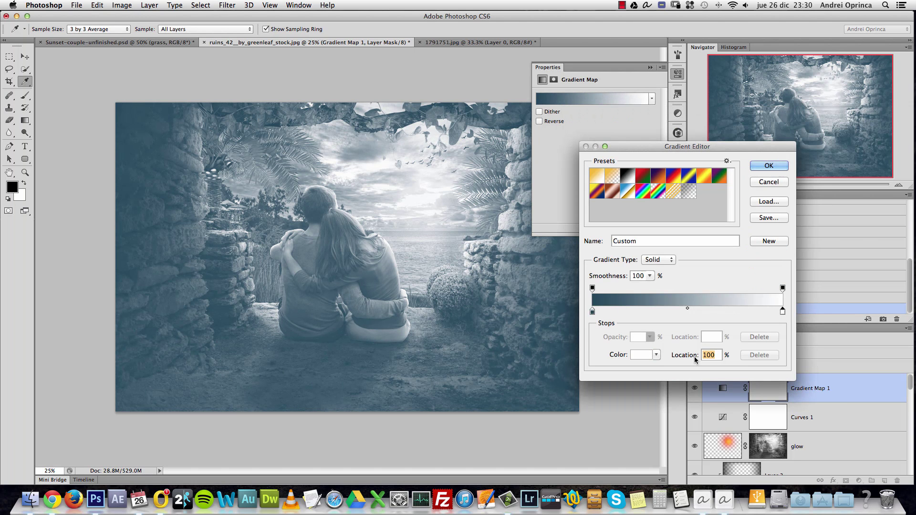
pyautogui.click(640, 355)
pyautogui.moveTo(718, 244); pyautogui.dragTo(718, 240)
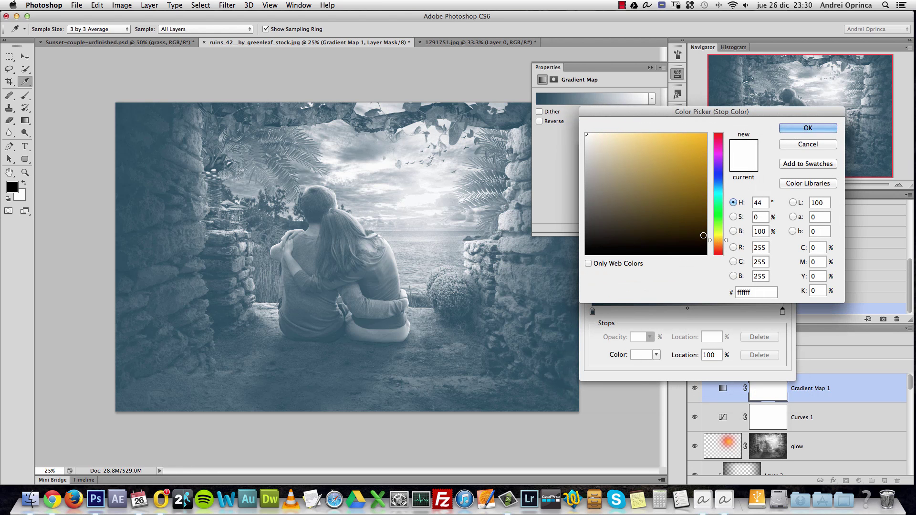
pyautogui.click(720, 243)
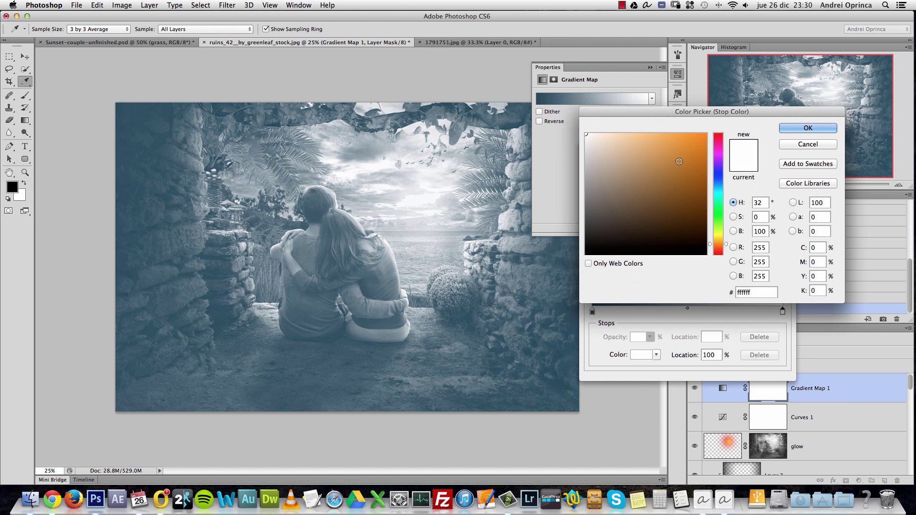
pyautogui.click(652, 142)
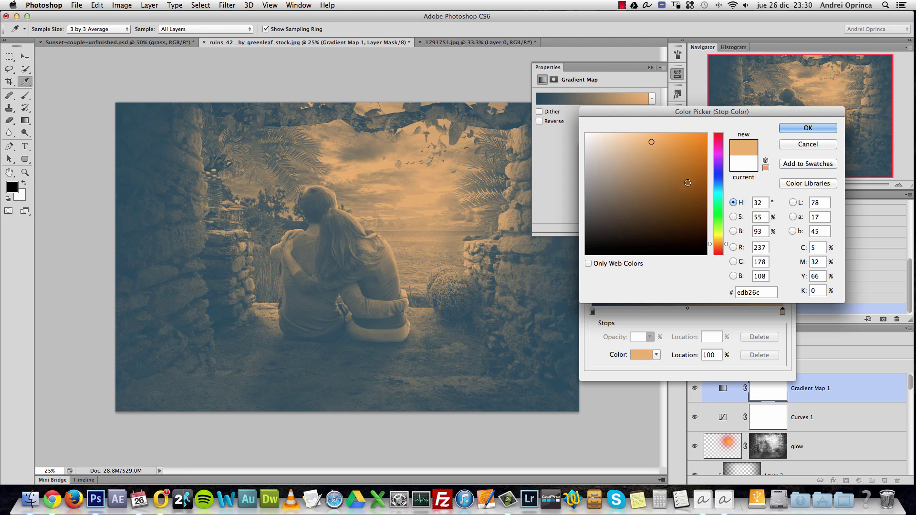
pyautogui.click(648, 142)
pyautogui.click(790, 129)
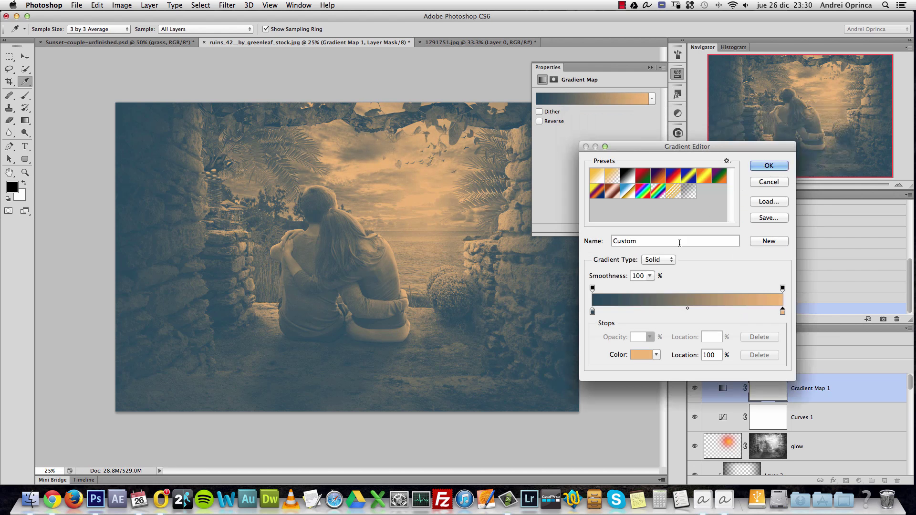
pyautogui.click(655, 354)
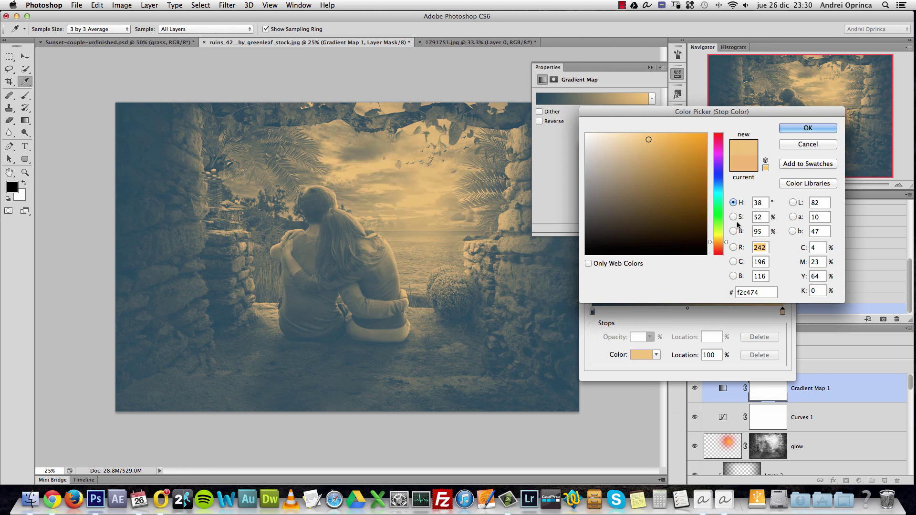
pyautogui.click(808, 128)
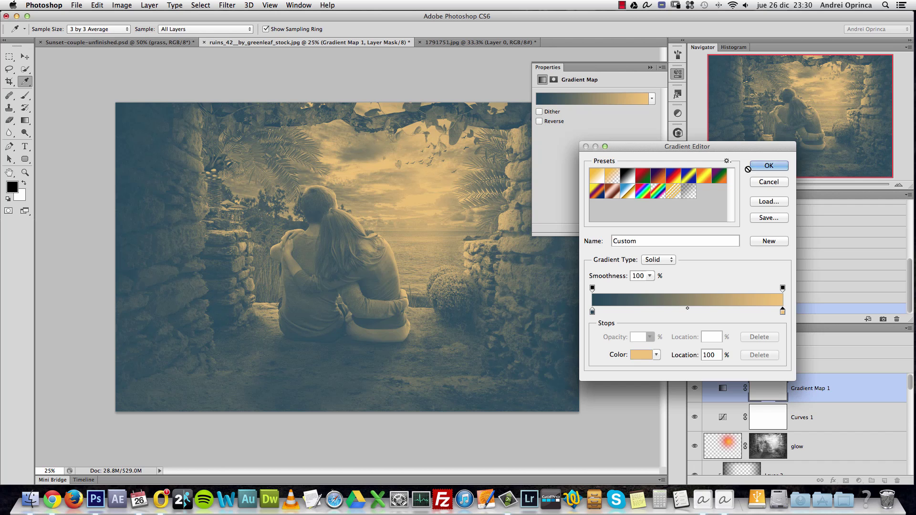
pyautogui.click(769, 166)
pyautogui.click(662, 67)
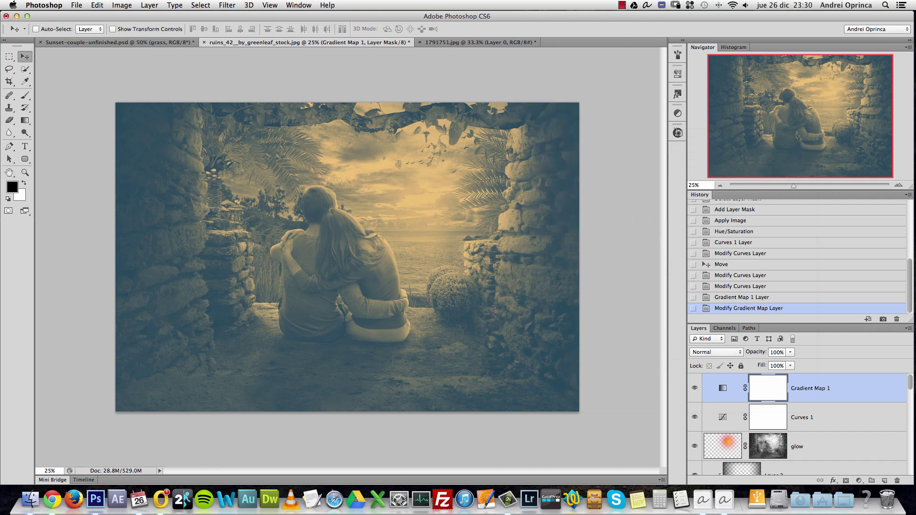
# Step: Blend the Gradient Map 1 layer in Soft Light mode at 30% opacity
pyautogui.click(715, 356)
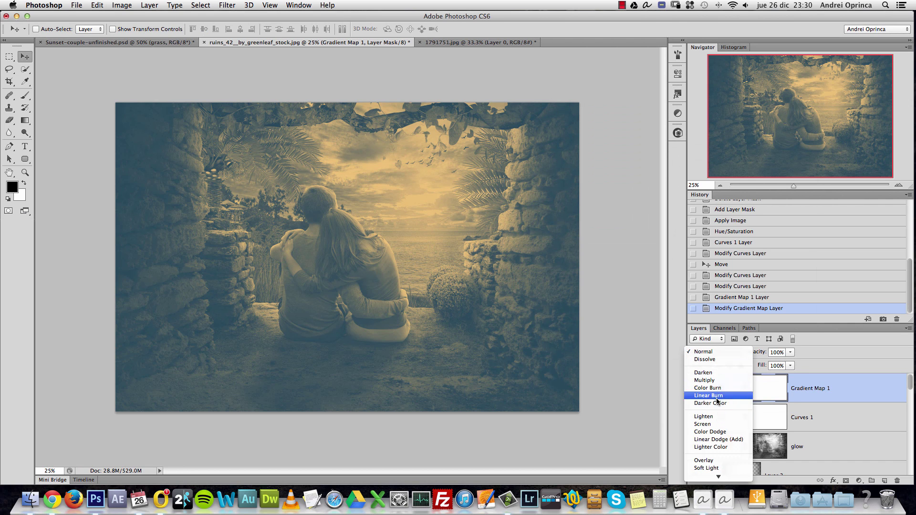
pyautogui.click(706, 468)
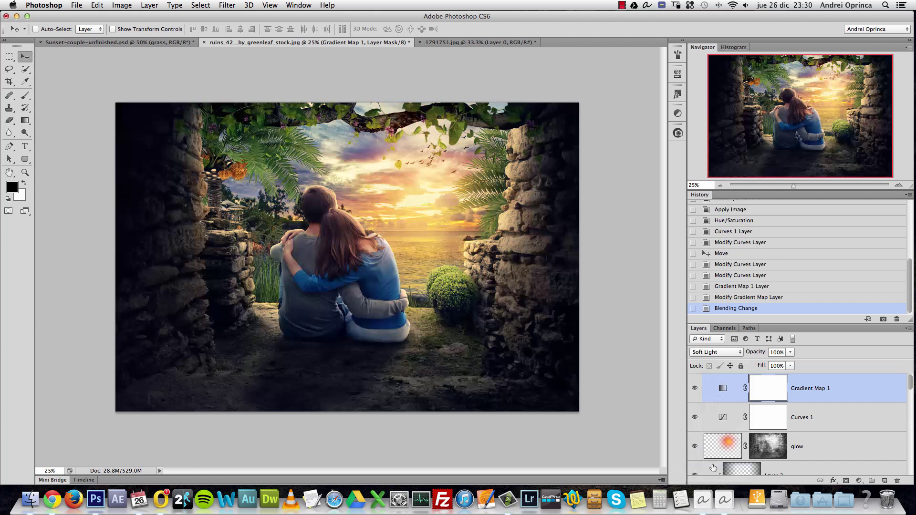
pyautogui.click(783, 355)
pyautogui.write('3')
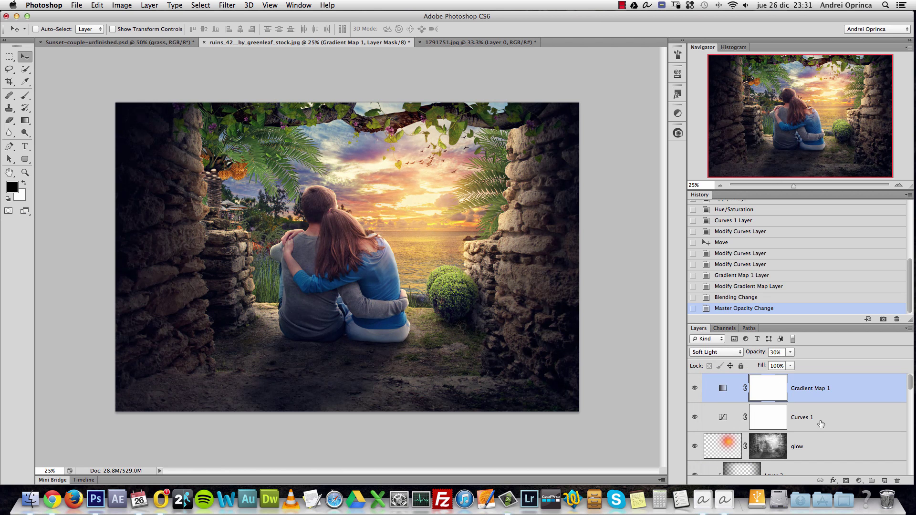
# Step: Add a second Gradient Map adjustment layer directly above Curves 1, using the black-to-white gradient preset
pyautogui.click(837, 430)
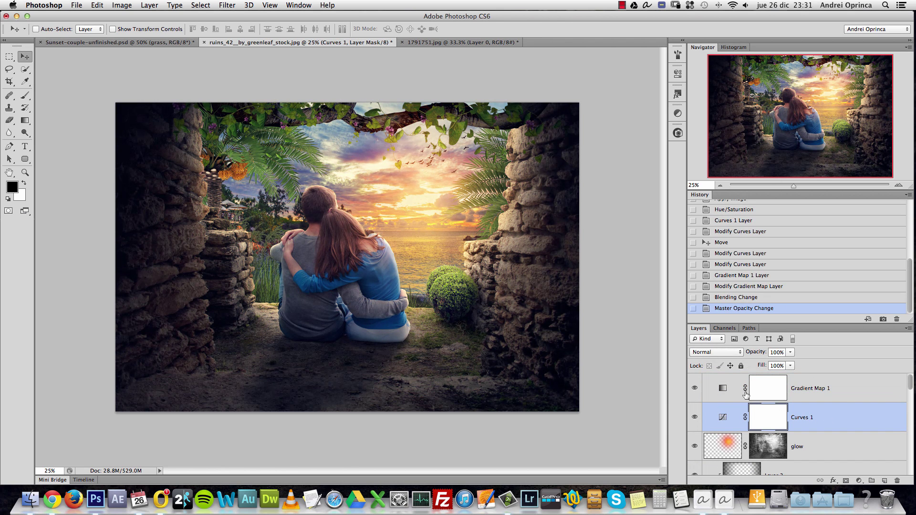
pyautogui.click(860, 481)
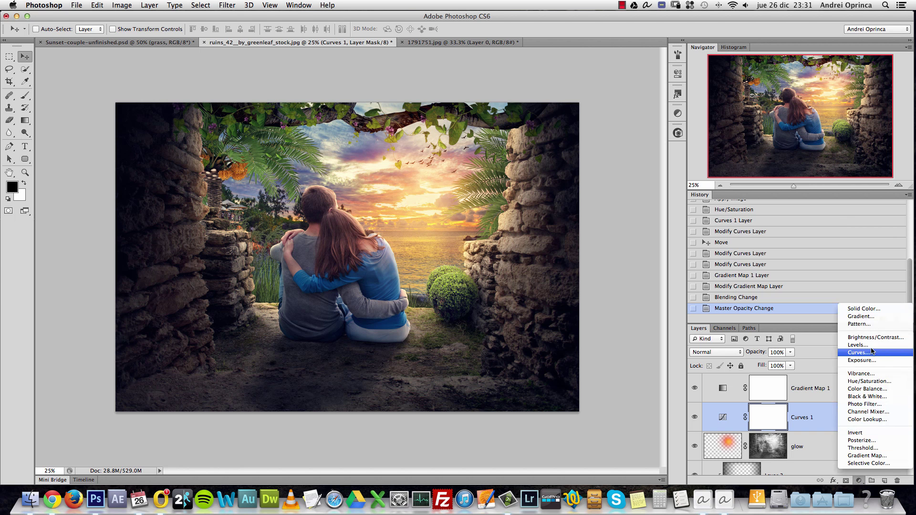
pyautogui.click(862, 456)
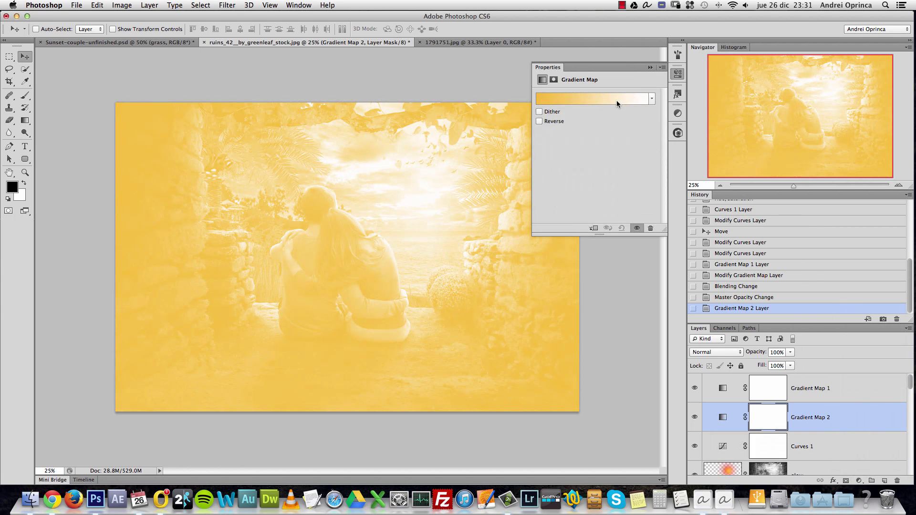
pyautogui.click(616, 100)
pyautogui.click(633, 177)
pyautogui.click(774, 165)
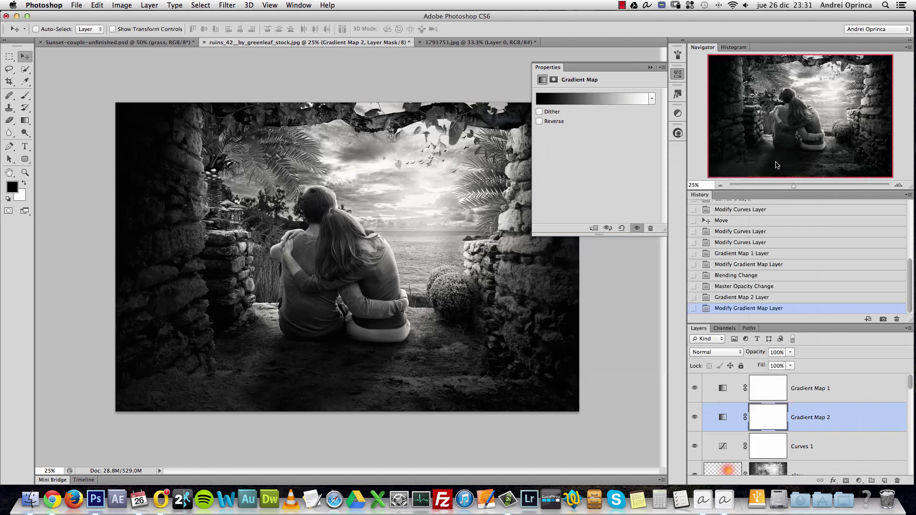
pyautogui.click(650, 68)
# Step: Set the Gradient Map 2 layer to Multiply at 30% opacity and compare the image with and without it
pyautogui.click(709, 353)
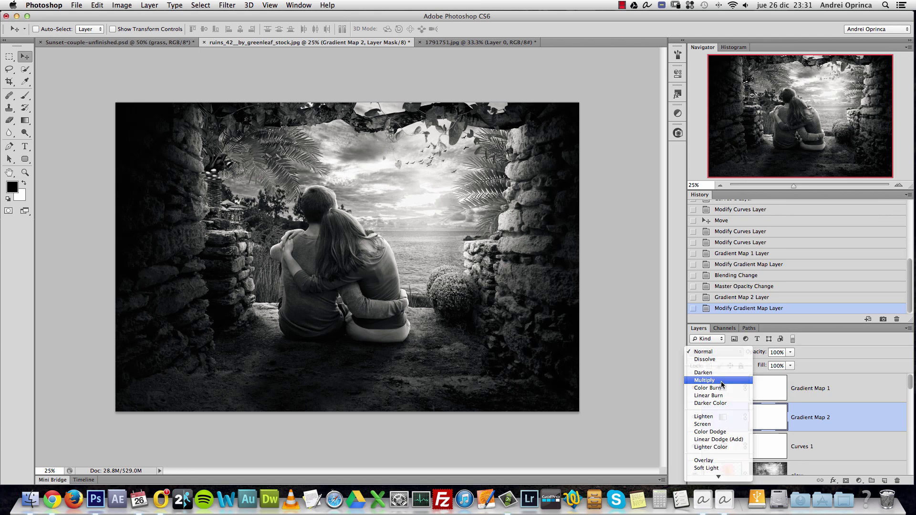
pyautogui.click(722, 380)
pyautogui.moveTo(791, 353); pyautogui.dragTo(760, 363)
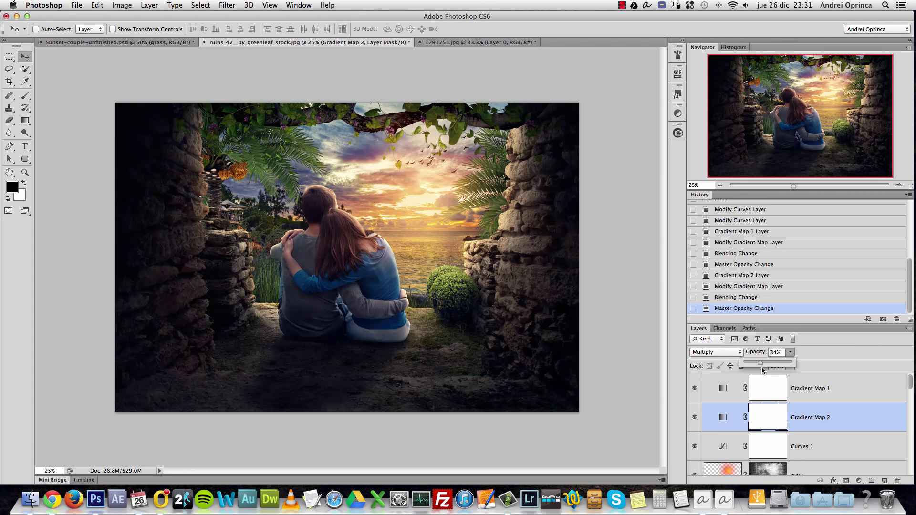
pyautogui.click(776, 352)
pyautogui.write('30')
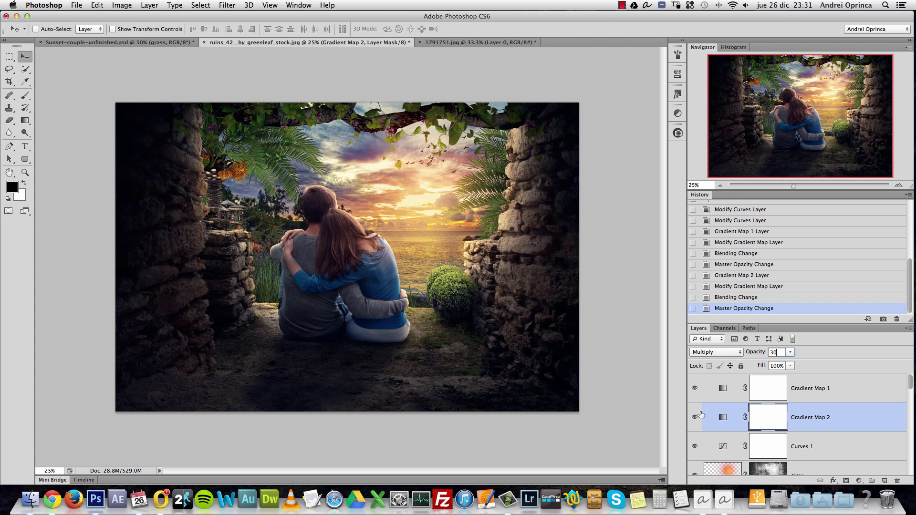
pyautogui.click(695, 417)
pyautogui.click(695, 417)
pyautogui.click(831, 387)
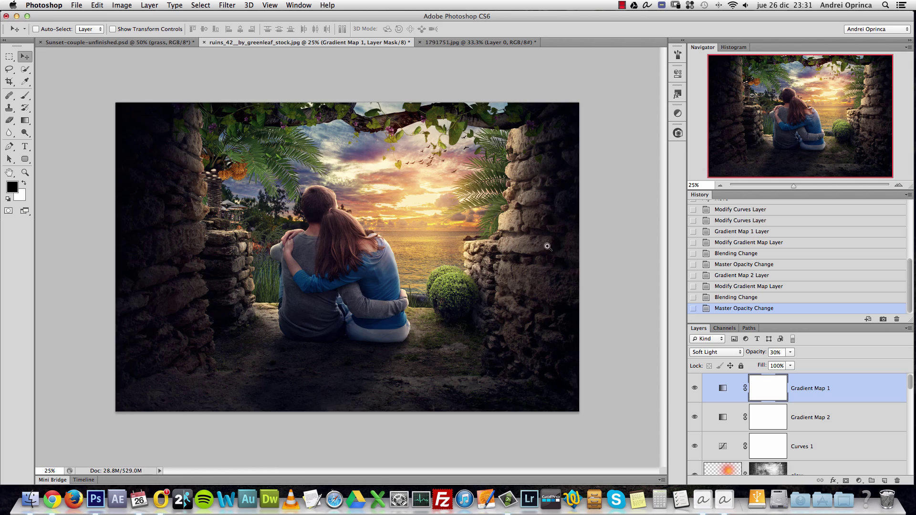
pyautogui.scroll(2, 462, 224)
pyautogui.scroll(-1, 462, 236)
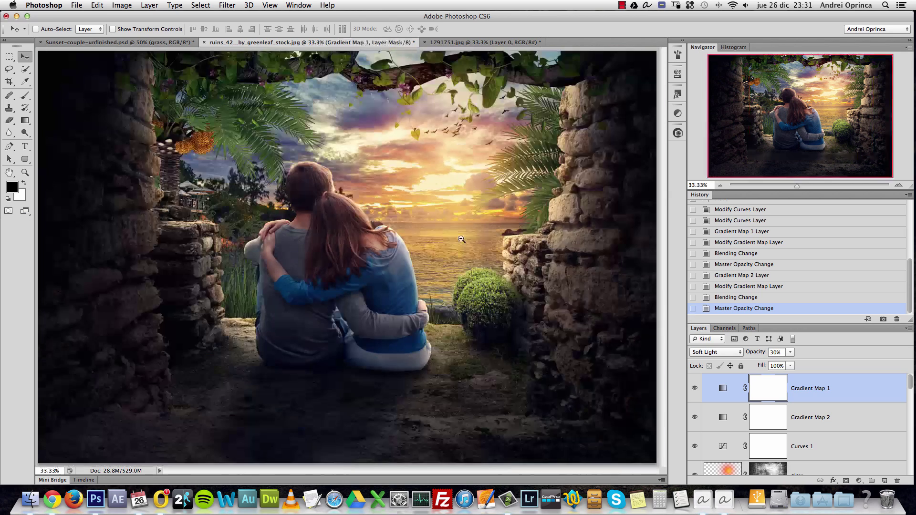
pyautogui.scroll(-1, 463, 239)
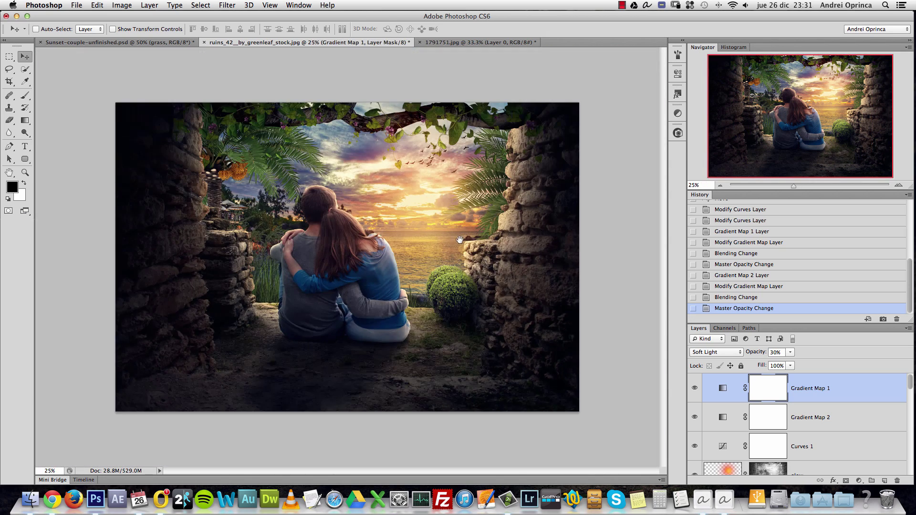
pyautogui.scroll(1, 462, 239)
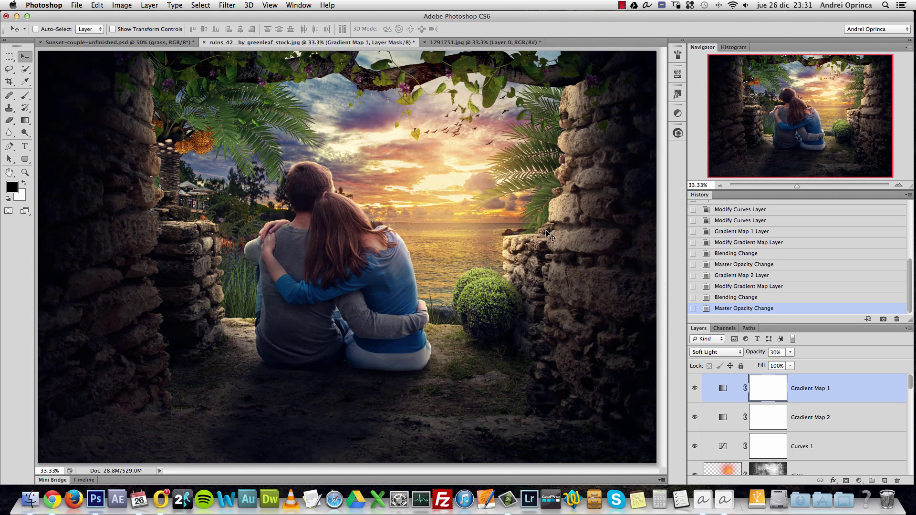
pyautogui.moveTo(346, 299); pyautogui.dragTo(265, 171)
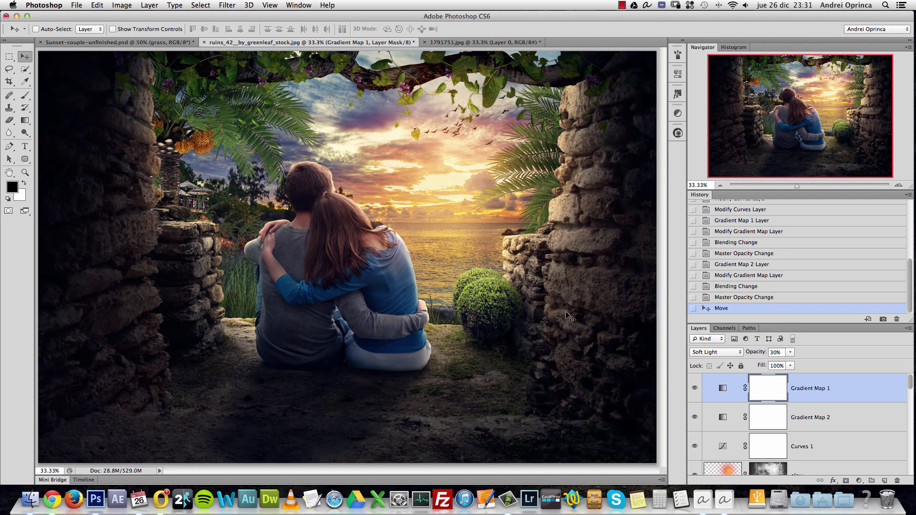
# Step: Adjust the Hue/Saturation layer clipped to "cave edge light", with saturation around -70 and the hue shifted slightly higher
pyautogui.moveTo(911, 382); pyautogui.dragTo(910, 435)
pyautogui.click(843, 426)
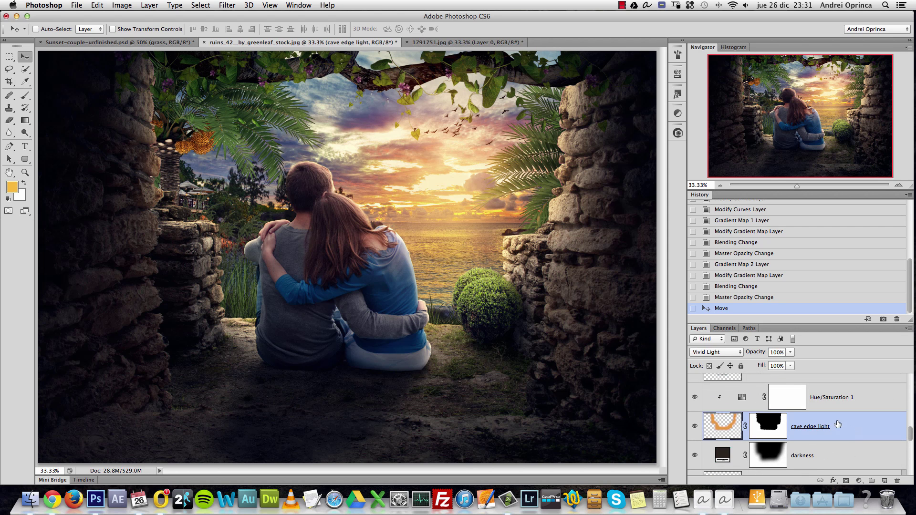
pyautogui.click(742, 400)
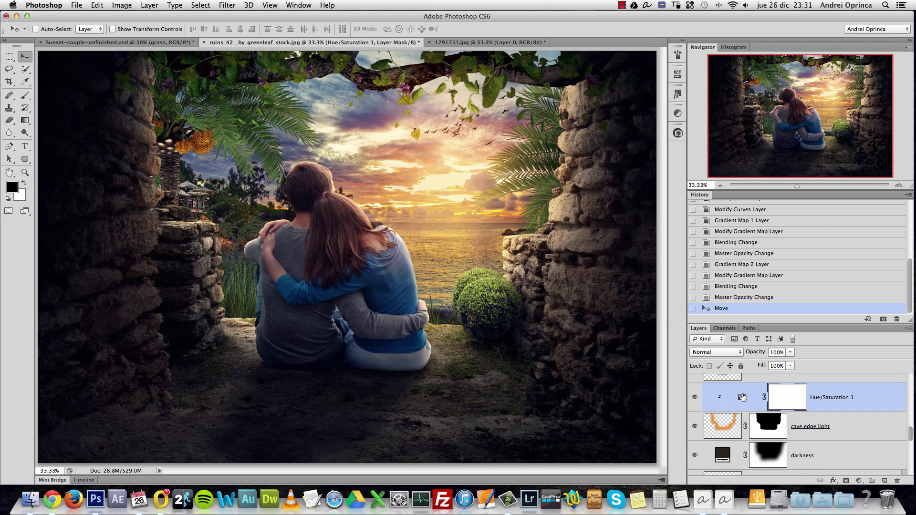
pyautogui.doubleClick(743, 398)
pyautogui.moveTo(553, 152); pyautogui.dragTo(561, 155)
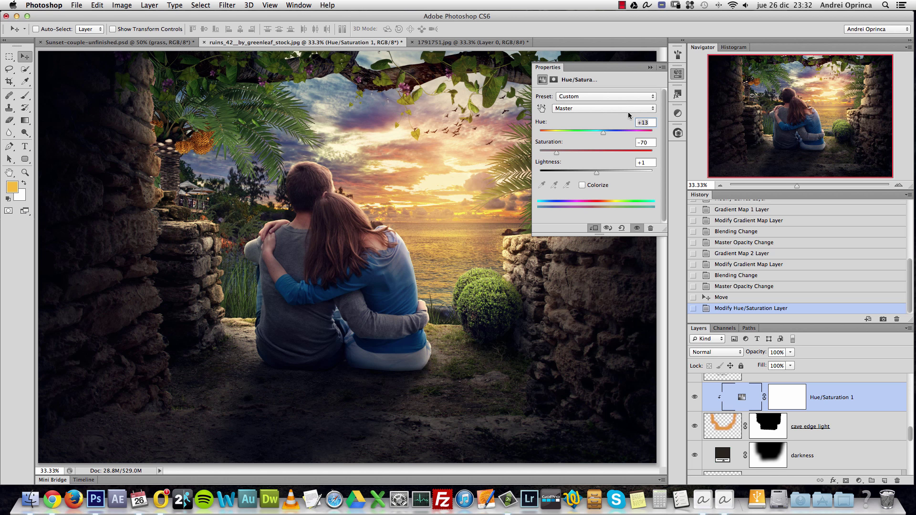
pyautogui.moveTo(604, 133); pyautogui.dragTo(606, 134)
pyautogui.click(650, 68)
pyautogui.press('super+minus')
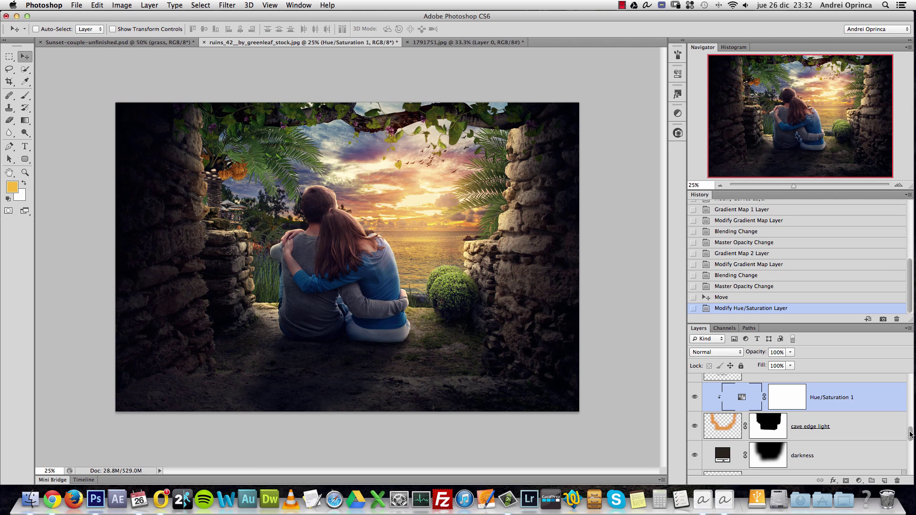
# Step: Add a Selective Color adjustment layer above Gradient Map 1 and set its Reds to Cyan +35, Magenta +19 and Yellow +31
pyautogui.moveTo(909, 436); pyautogui.dragTo(910, 359)
pyautogui.click(880, 389)
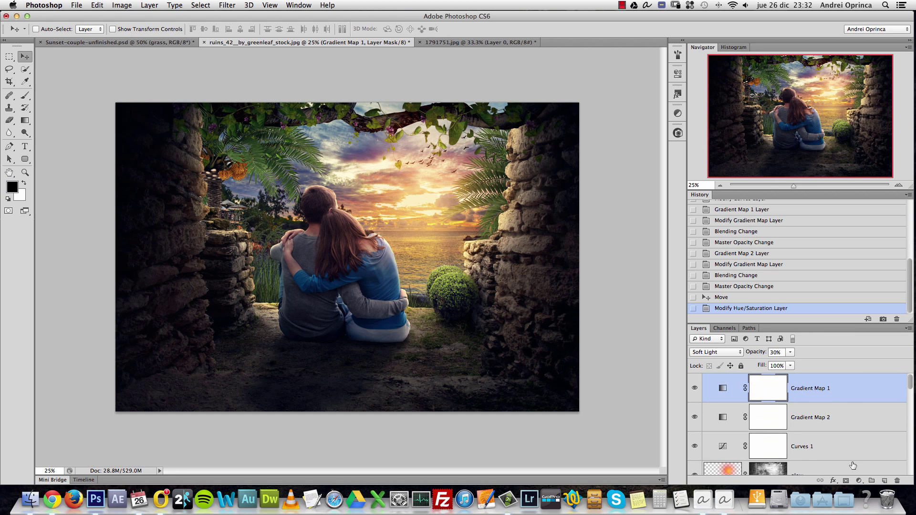
pyautogui.click(860, 482)
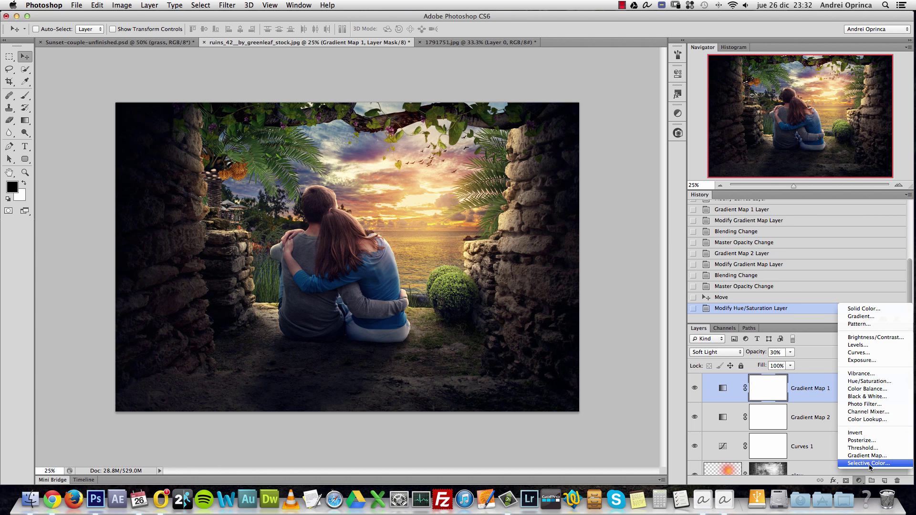
pyautogui.click(869, 464)
pyautogui.moveTo(596, 130); pyautogui.dragTo(614, 167)
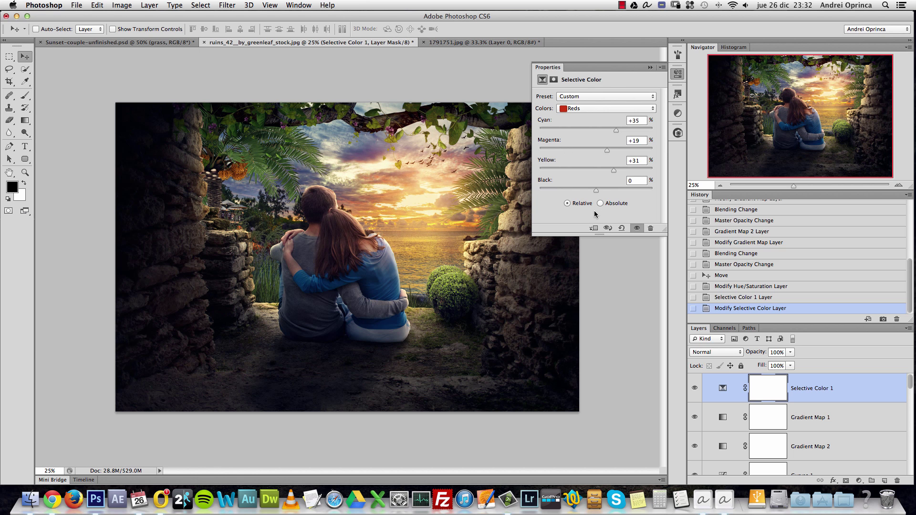
# Step: Set the Yellows of the Selective Color layer to Cyan +36 and Magenta +34, and adjust their Yellow and Black amounts
pyautogui.click(602, 108)
pyautogui.click(594, 117)
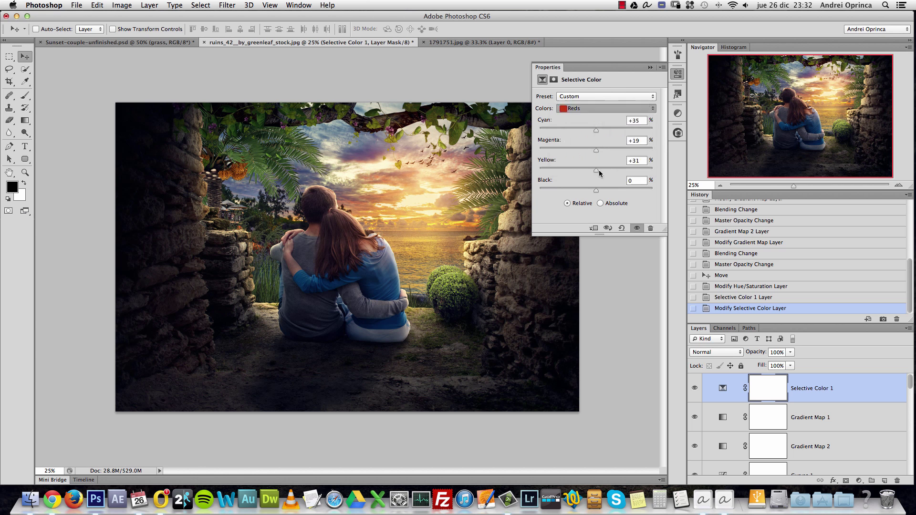
pyautogui.moveTo(571, 132); pyautogui.dragTo(608, 151)
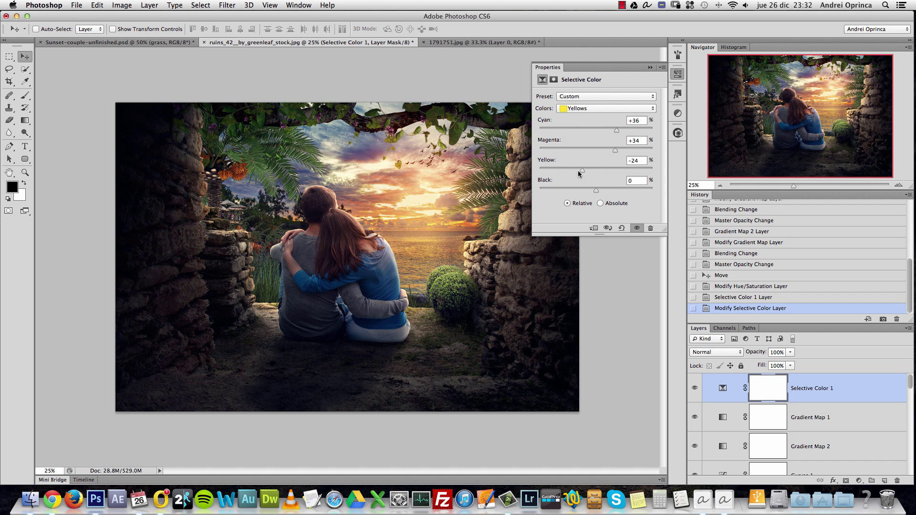
pyautogui.moveTo(594, 170); pyautogui.dragTo(602, 188)
pyautogui.click(650, 69)
# Step: Compare the image with and without the Selective Color 1 layer
pyautogui.click(695, 388)
pyautogui.click(695, 388)
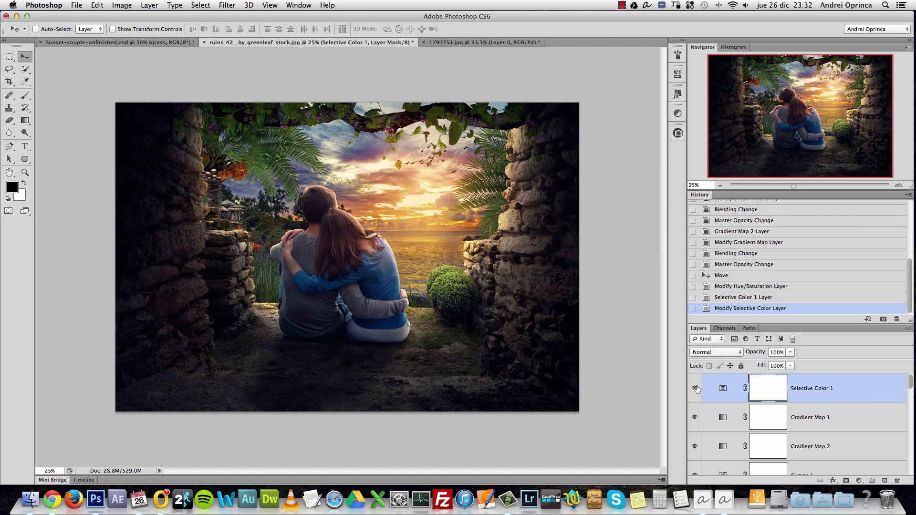
pyautogui.click(695, 388)
pyautogui.click(696, 388)
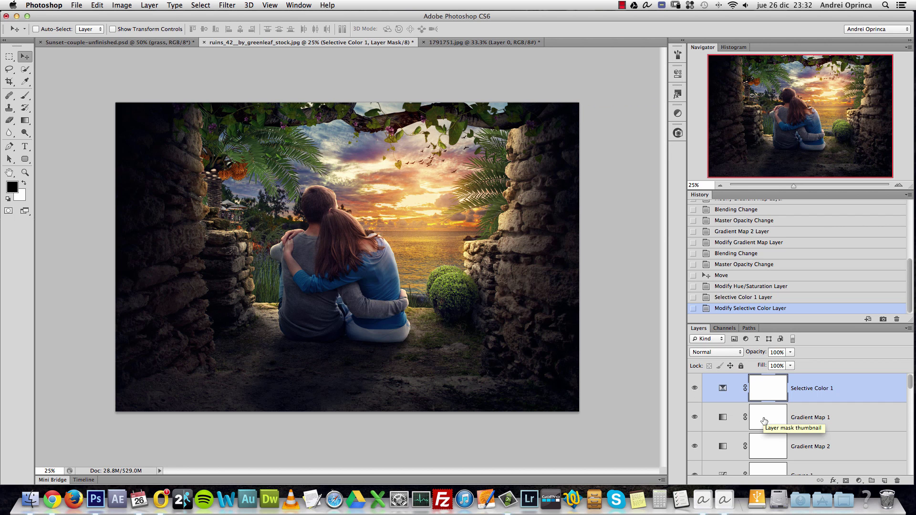
pyautogui.moveTo(391, 138); pyautogui.dragTo(382, 80)
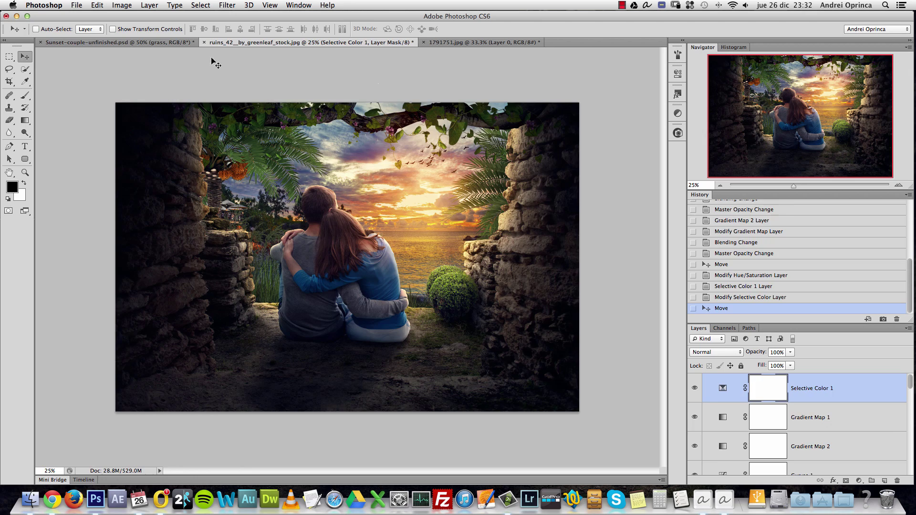
# Step: Compare the ruins composite with the reference document Sunset-couple-unfinished.psd, viewing both at 25% zoom
pyautogui.click(182, 42)
pyautogui.click(720, 185)
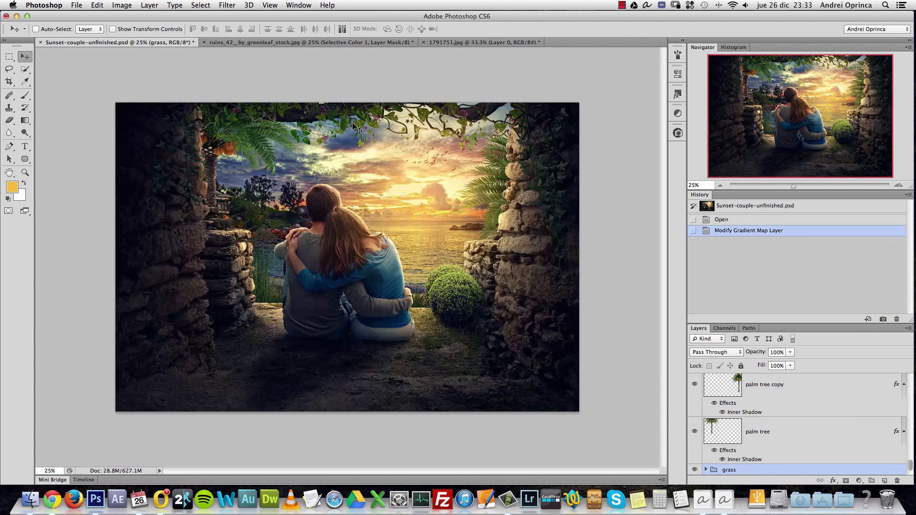
pyautogui.click(276, 42)
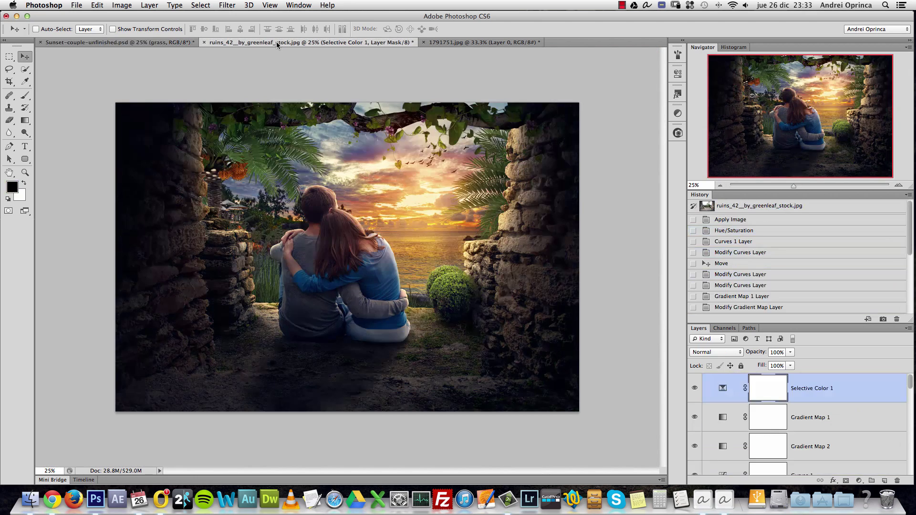
pyautogui.click(174, 42)
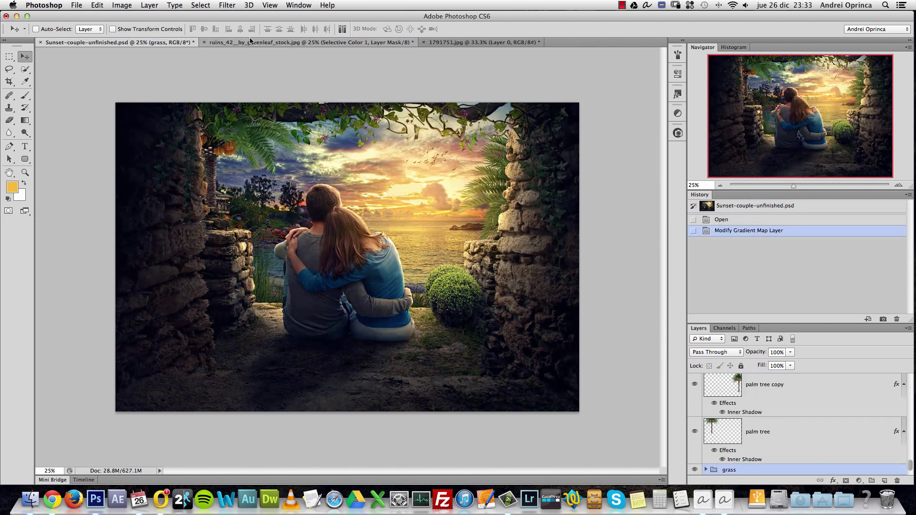
pyautogui.click(257, 43)
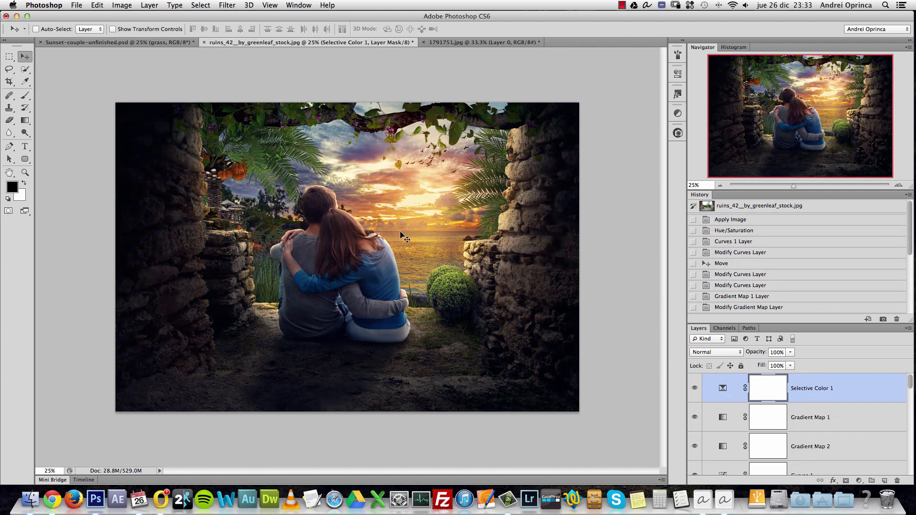
pyautogui.click(178, 44)
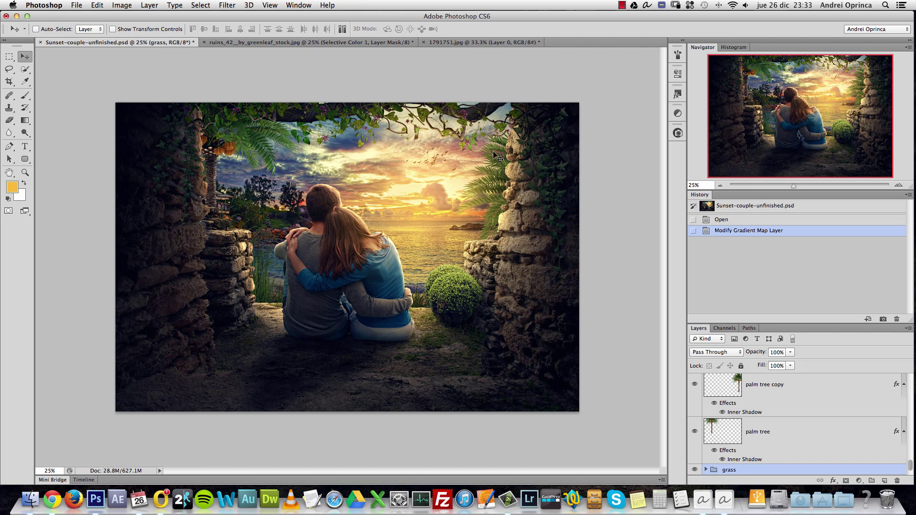
pyautogui.click(258, 42)
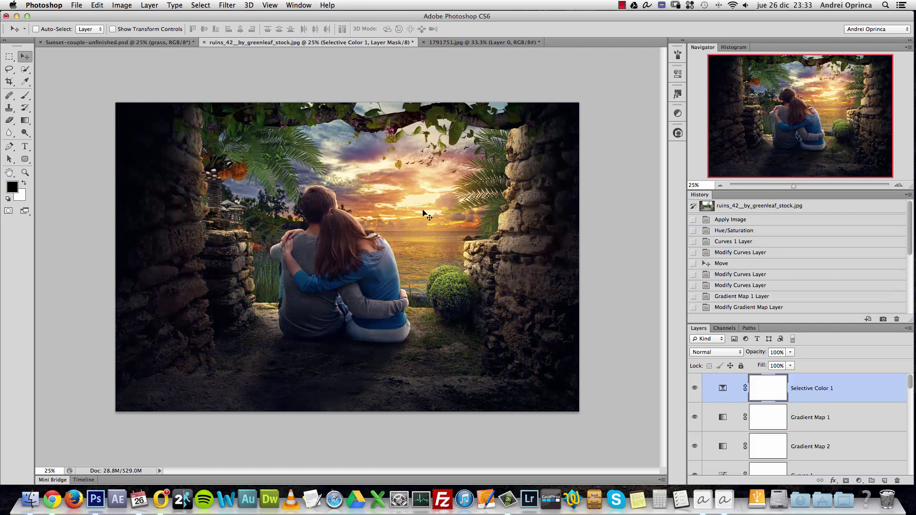
pyautogui.click(172, 43)
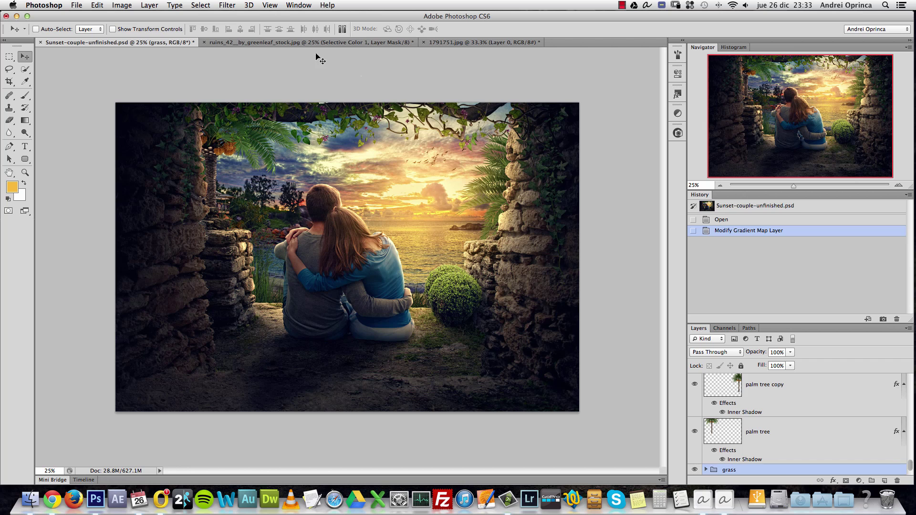
pyautogui.click(300, 43)
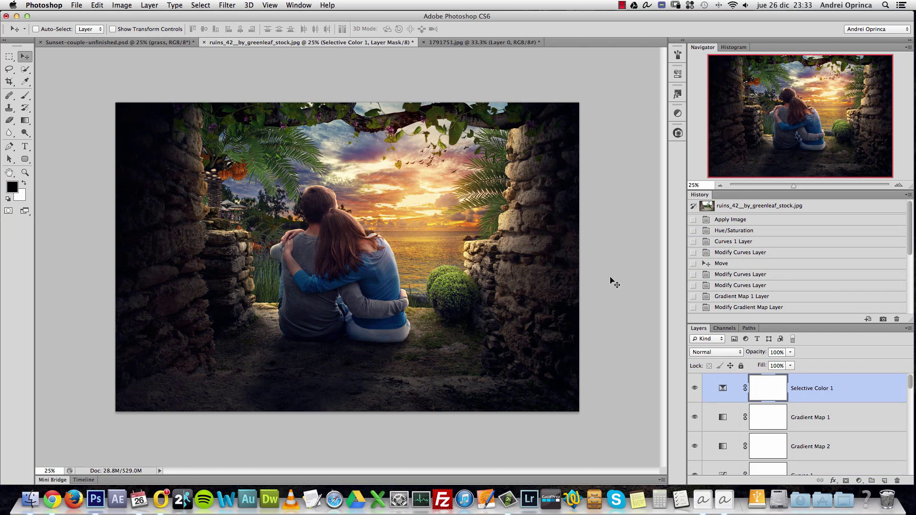
pyautogui.click(901, 186)
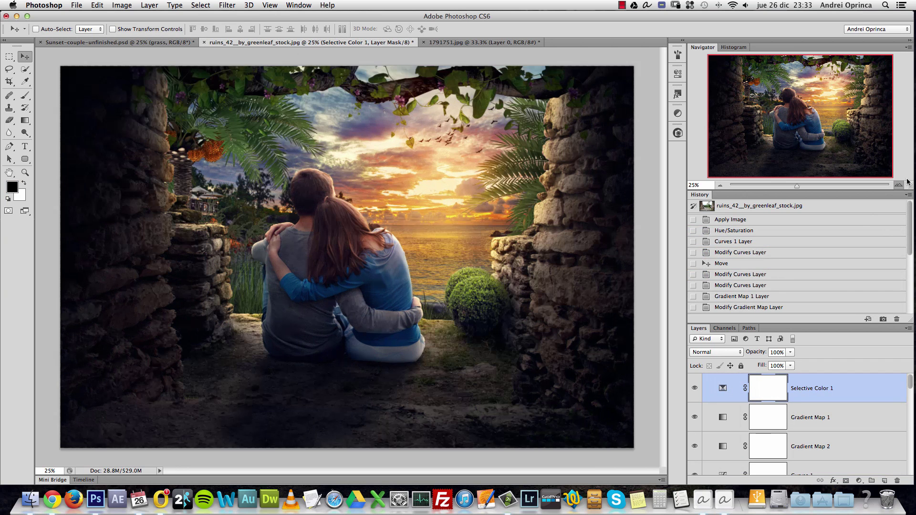